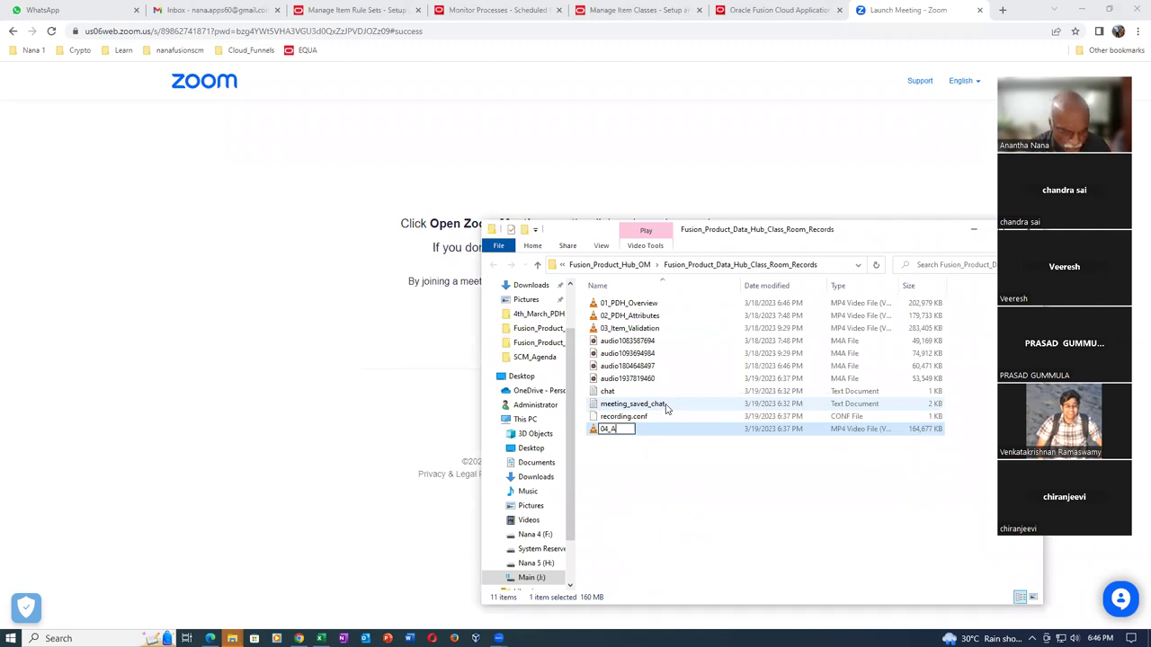
Step: Finish renaming the newest recording to 04_Assignments and commit the new name
{"action": "type", "text": "ignments"}
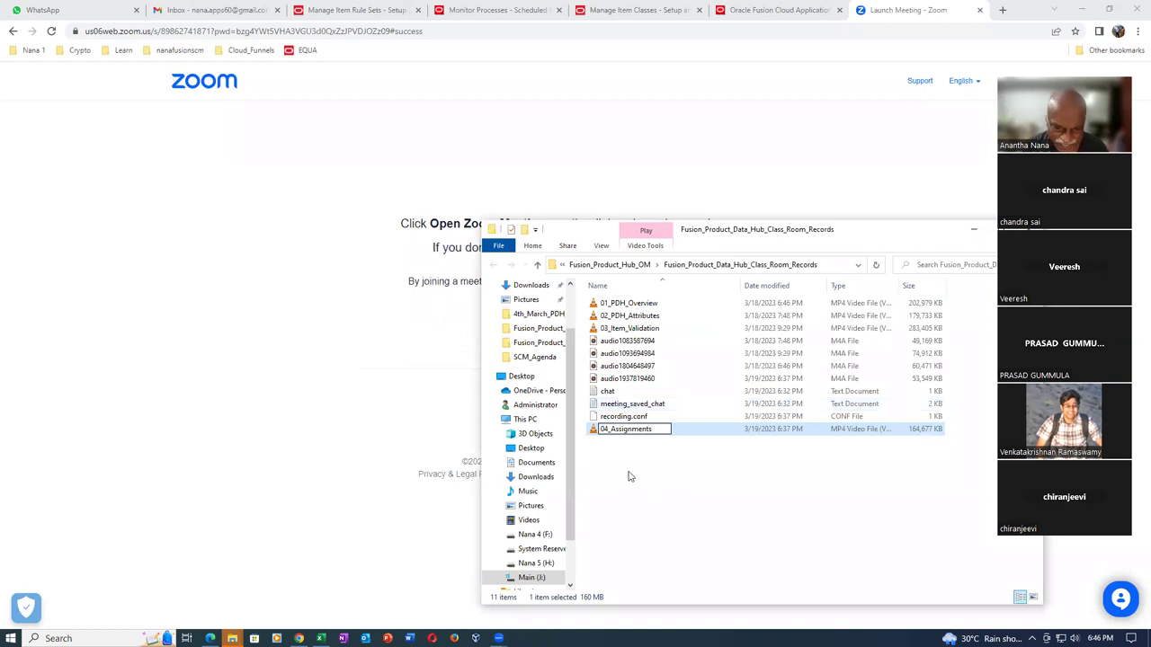
{"action": "left_click", "coordinate": [631, 480]}
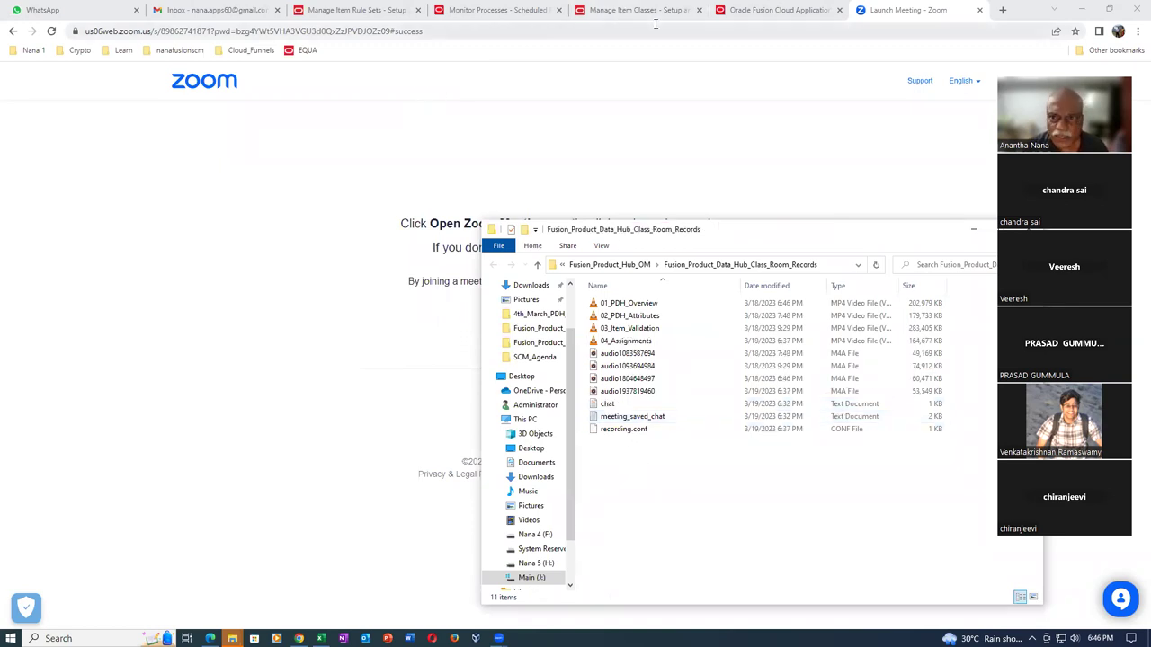
Step: Go to drive.google.com and open the Fusion_Product_Data_Hub_Class_Room_Records folder
{"action": "left_click", "coordinate": [961, 18]}
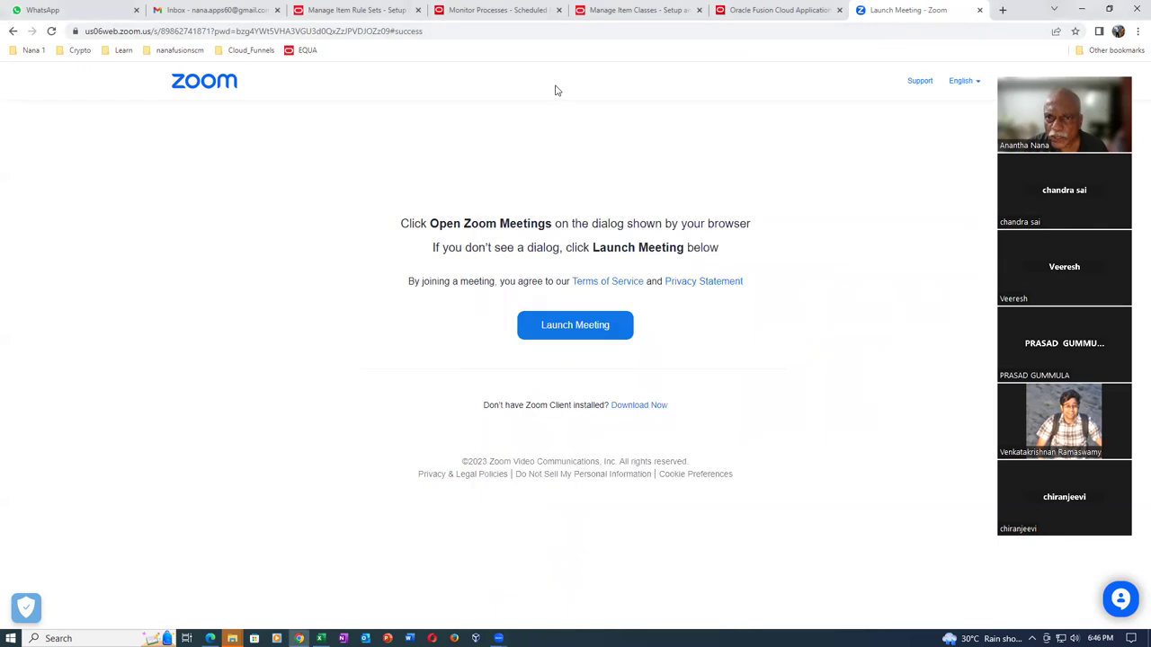
{"action": "left_click", "coordinate": [175, 31]}
{"action": "type", "text": "dri"}
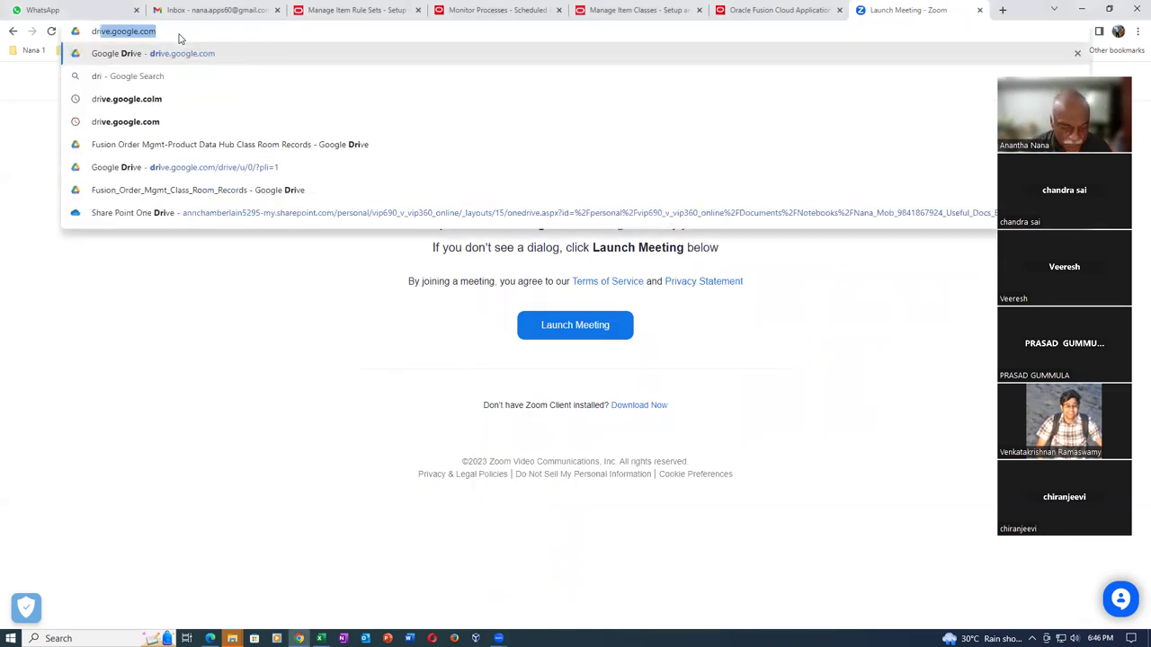
{"action": "type", "text": "ve.google.com"}
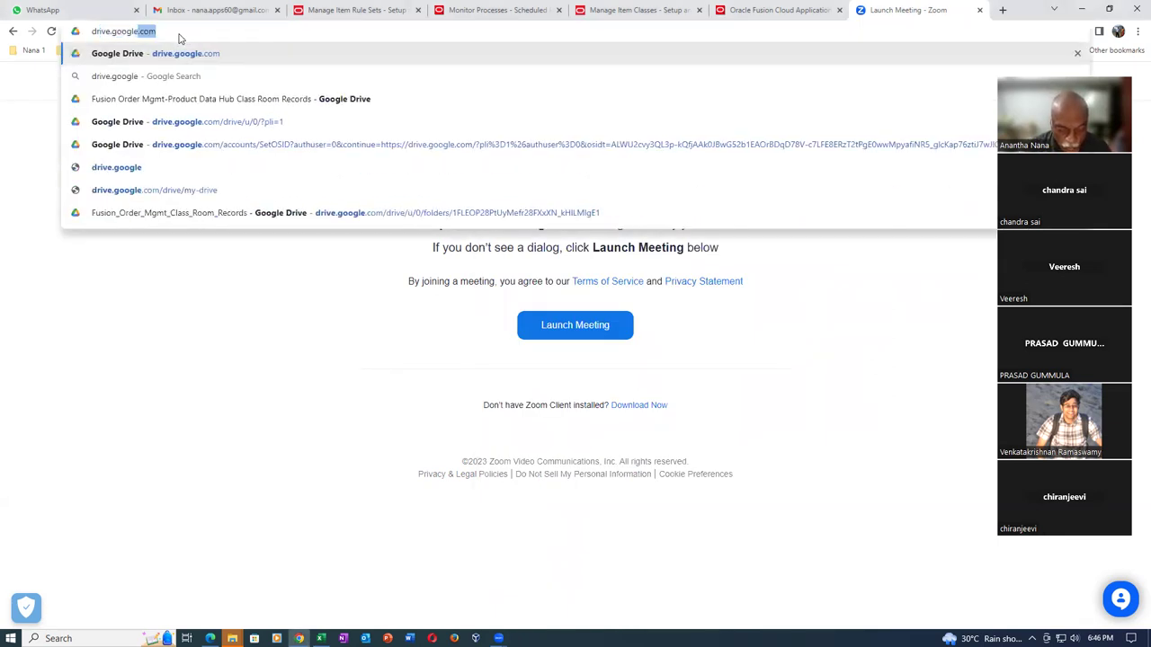
{"action": "key", "text": "Return"}
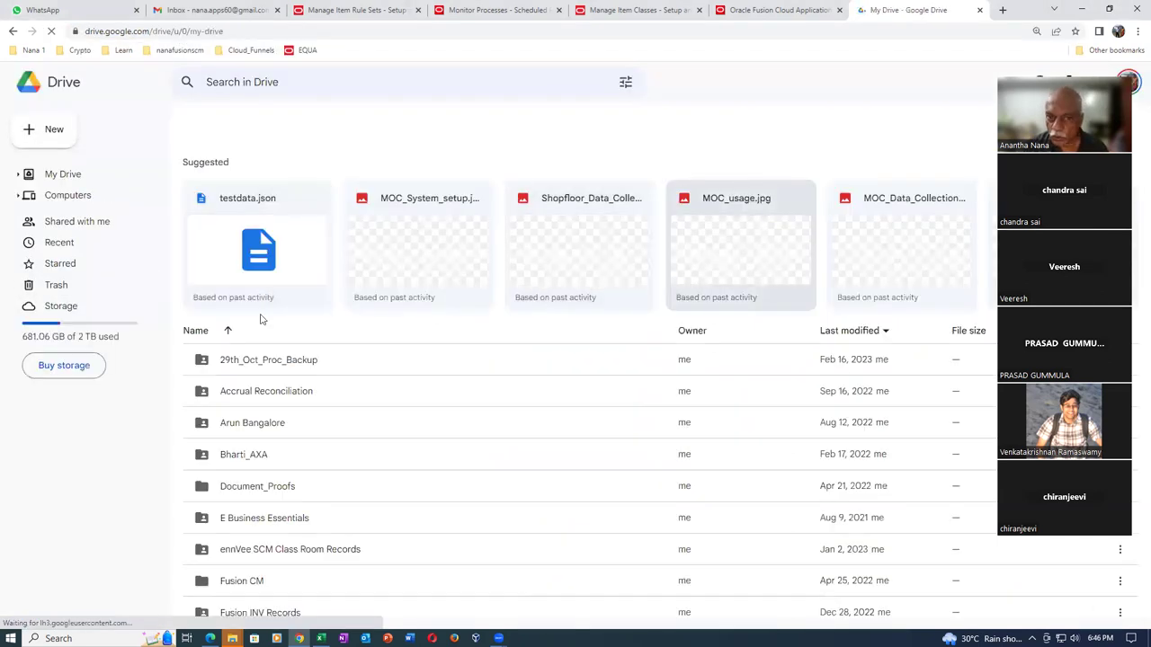
{"action": "scroll", "coordinate": [340, 520], "scroll_direction": "down", "scroll_amount": 1}
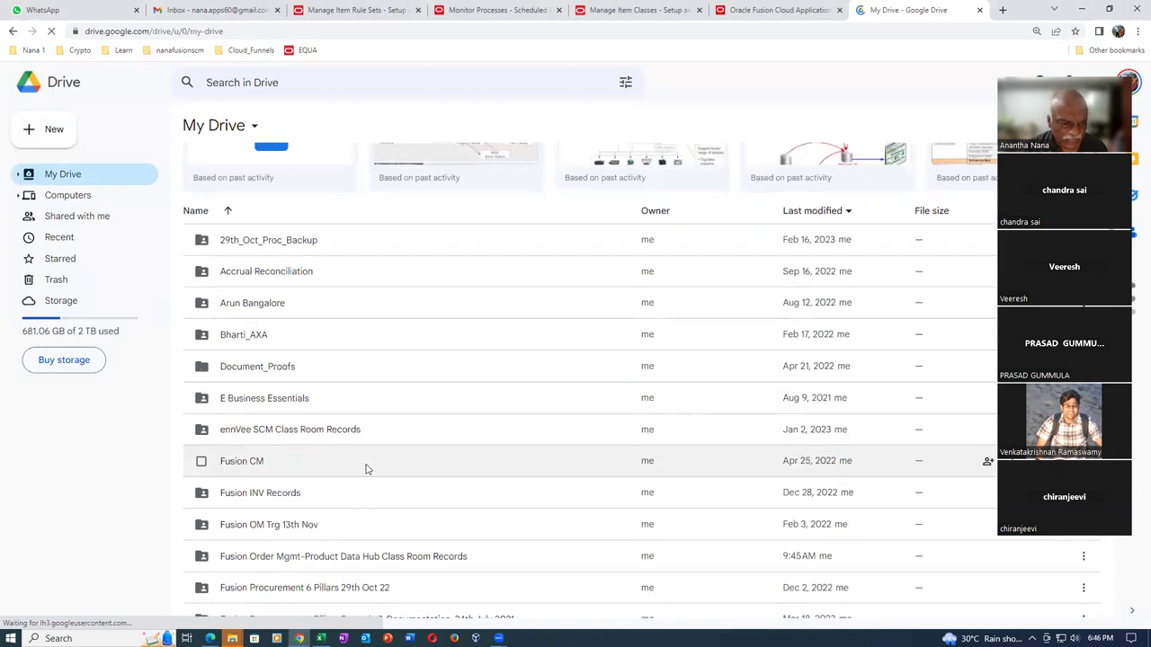
{"action": "double_click", "coordinate": [357, 558]}
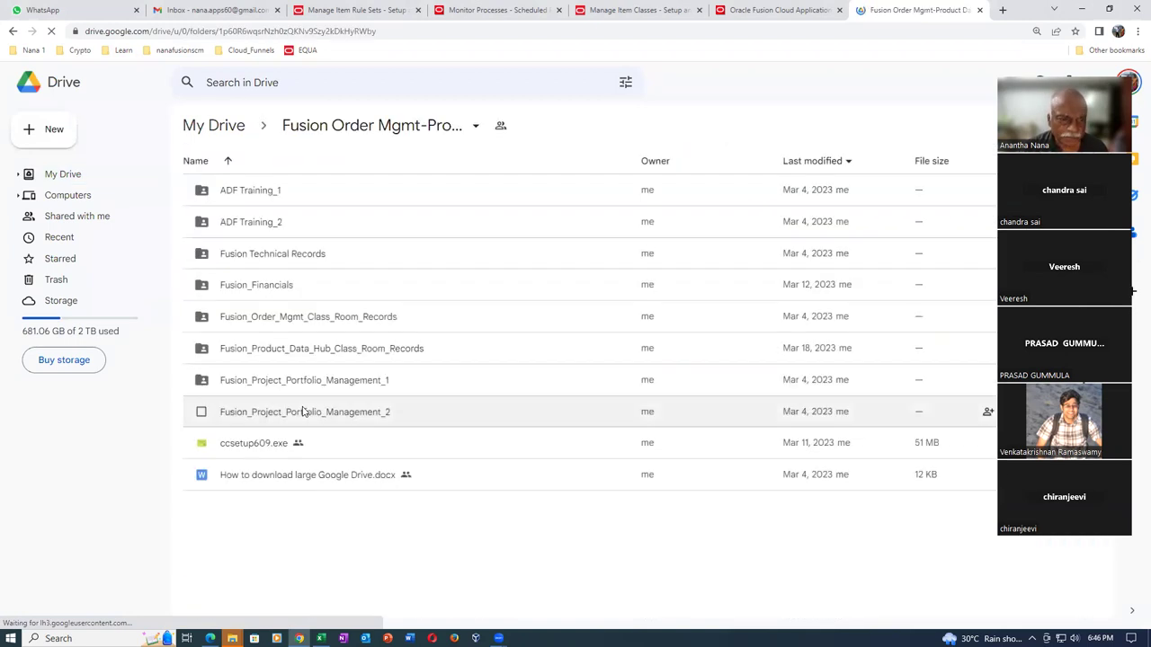
{"action": "double_click", "coordinate": [457, 357]}
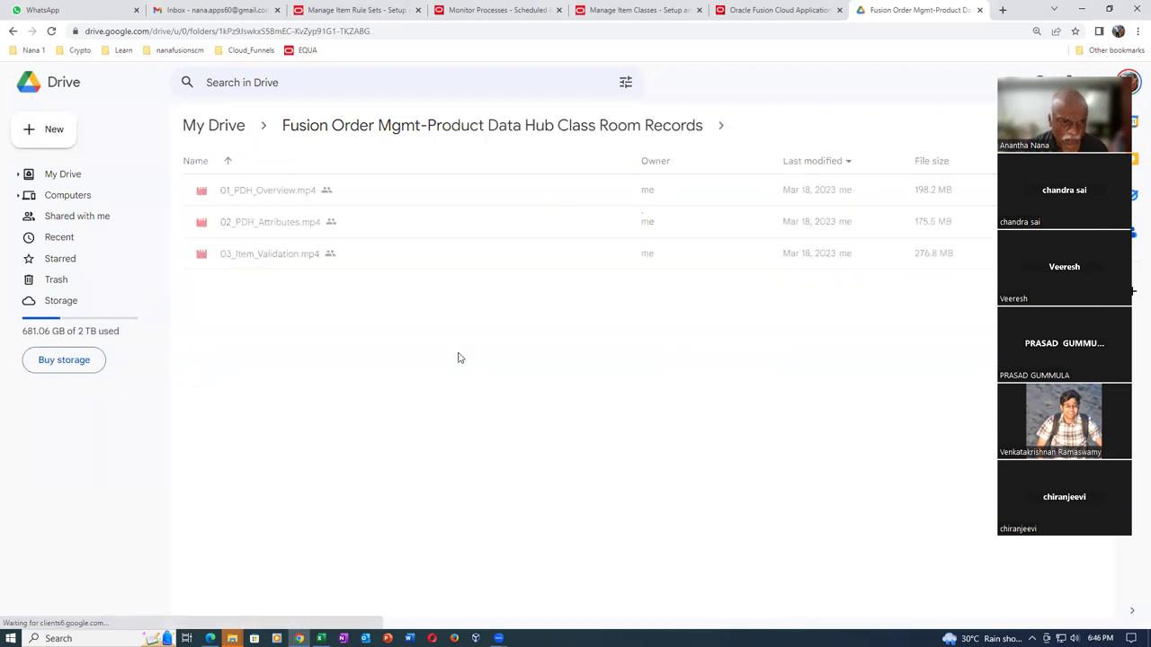
Step: Upload the 04_Assignments file from the computer into this folder
{"action": "left_click", "coordinate": [61, 143]}
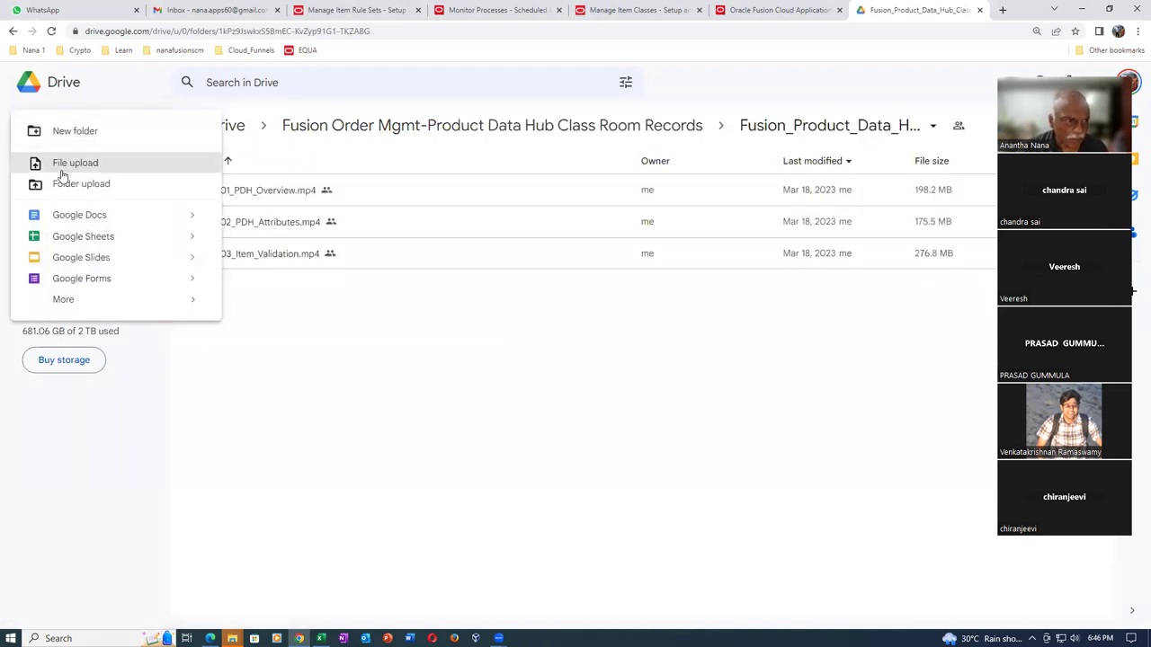
{"action": "left_click", "coordinate": [63, 168]}
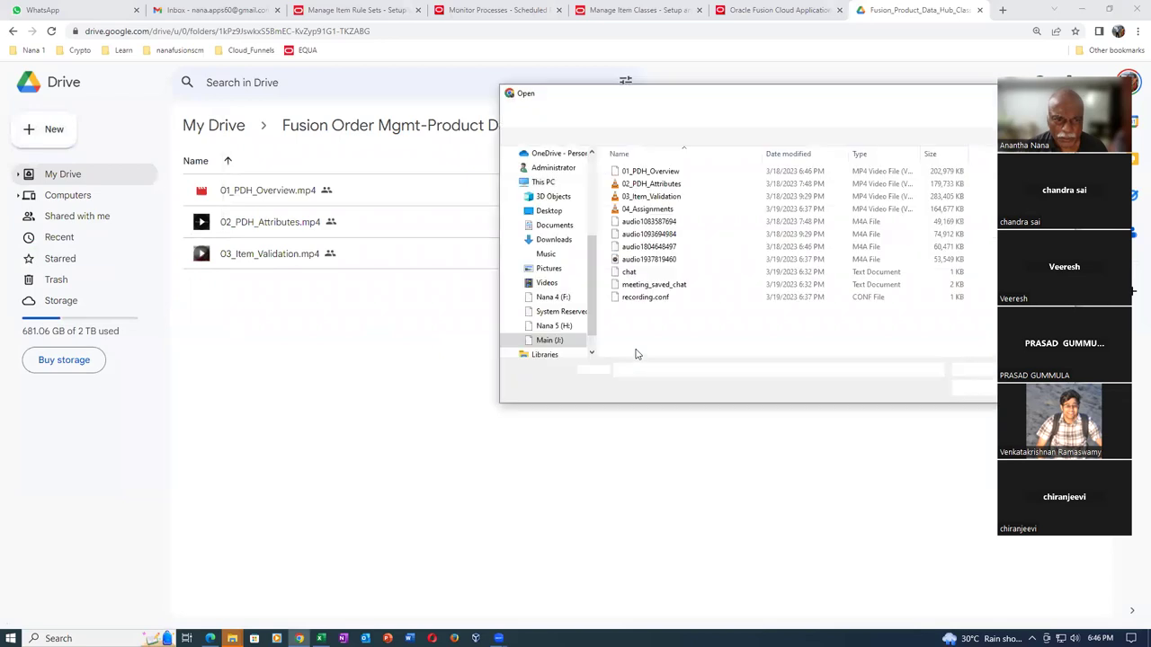
{"action": "left_click", "coordinate": [637, 221]}
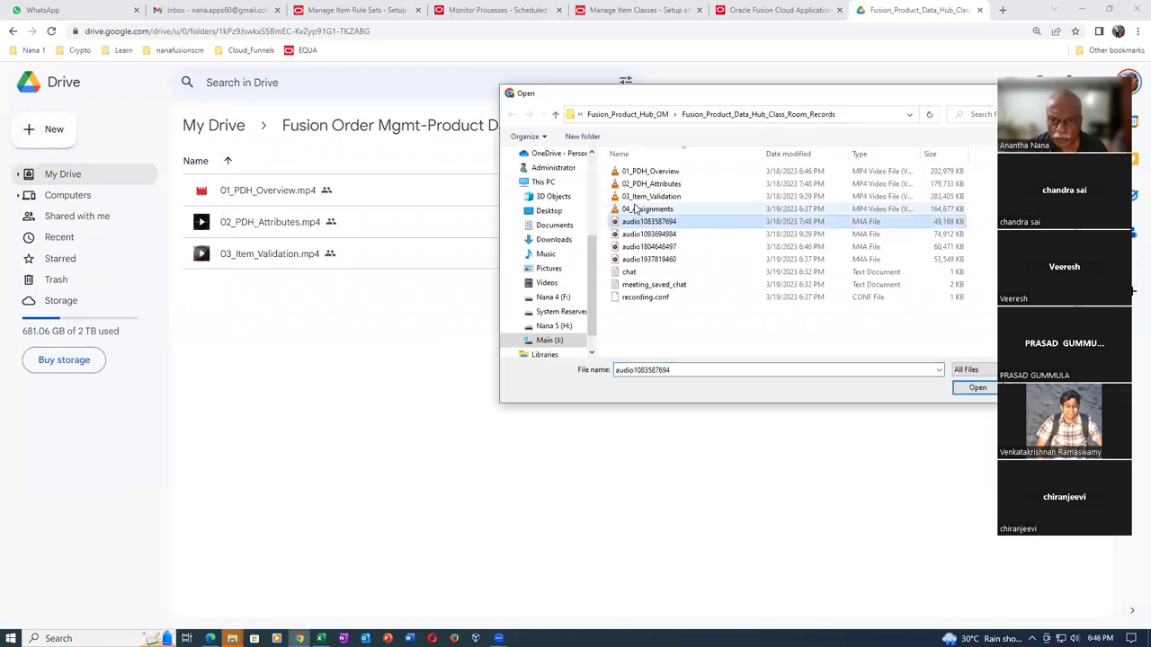
{"action": "left_click", "coordinate": [637, 209]}
{"action": "left_click", "coordinate": [977, 387]}
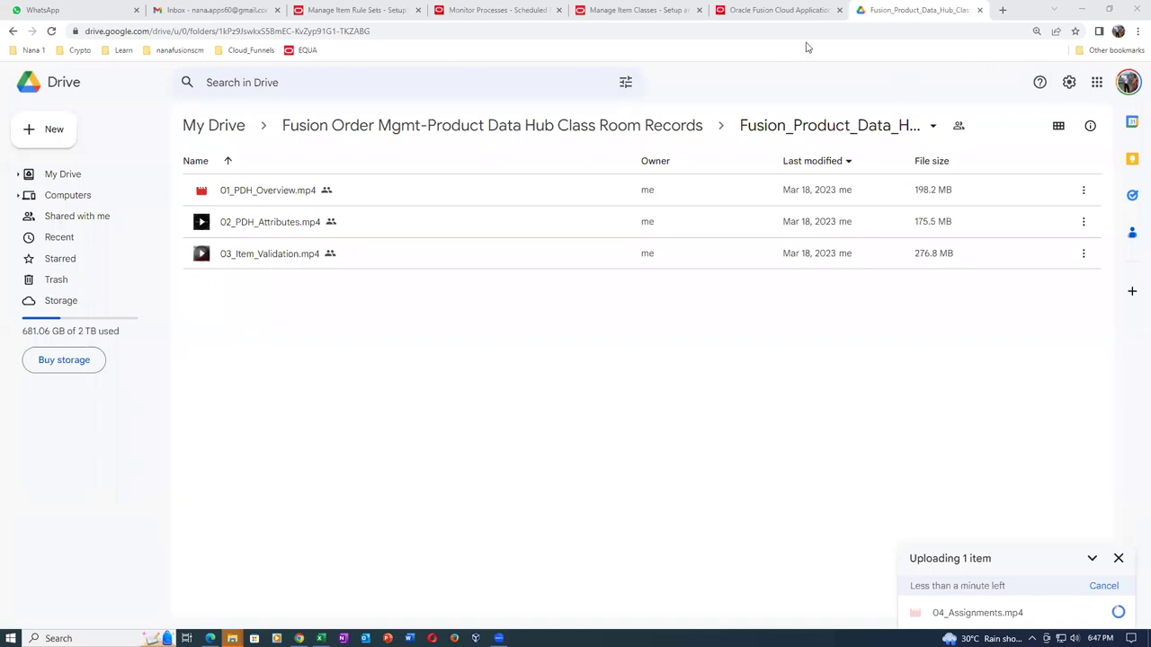
Step: Refresh the scheduled processes and view the Retrieve Latest LDAP Changes process details
{"action": "left_click", "coordinate": [475, 12]}
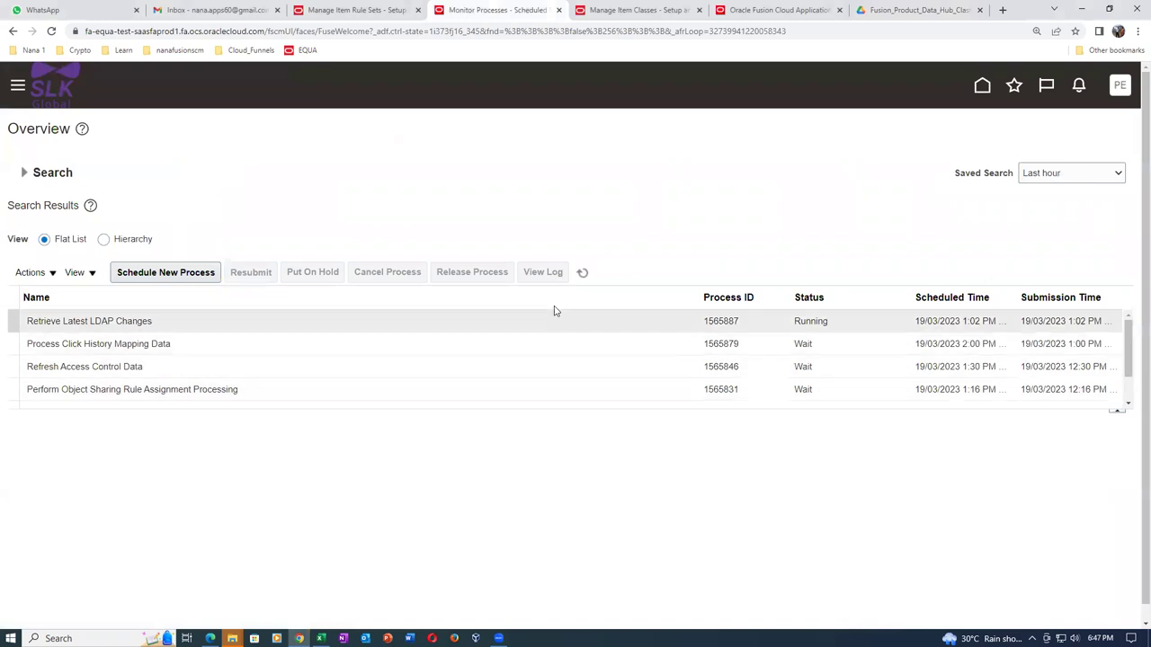
{"action": "left_click", "coordinate": [582, 274]}
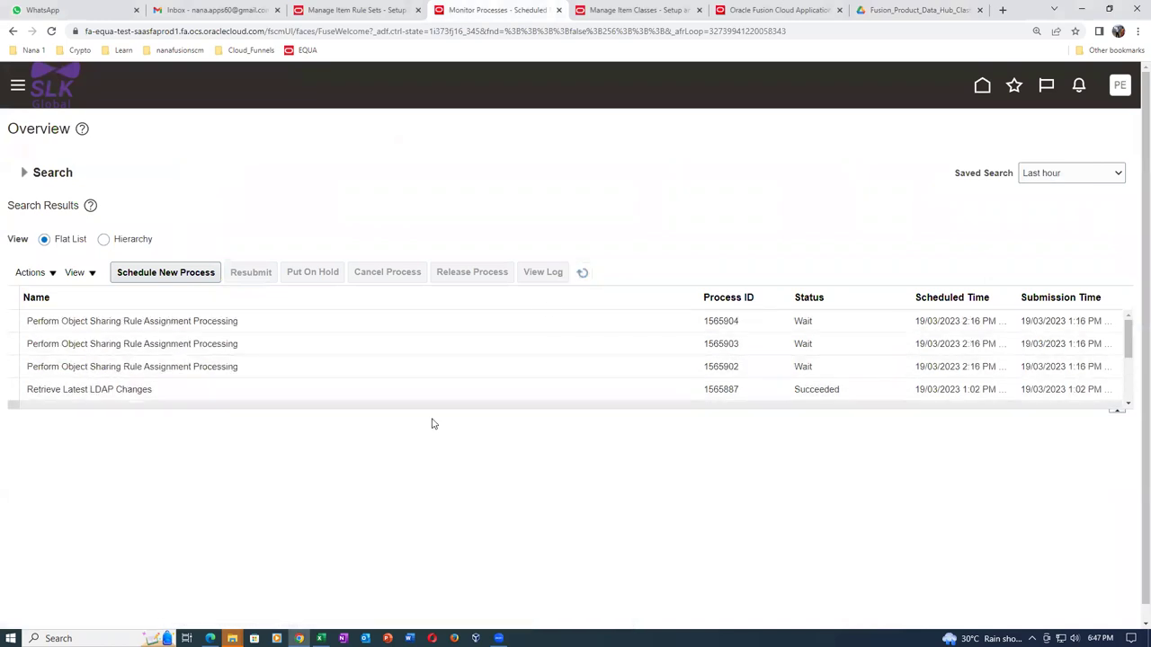
{"action": "left_click", "coordinate": [246, 394]}
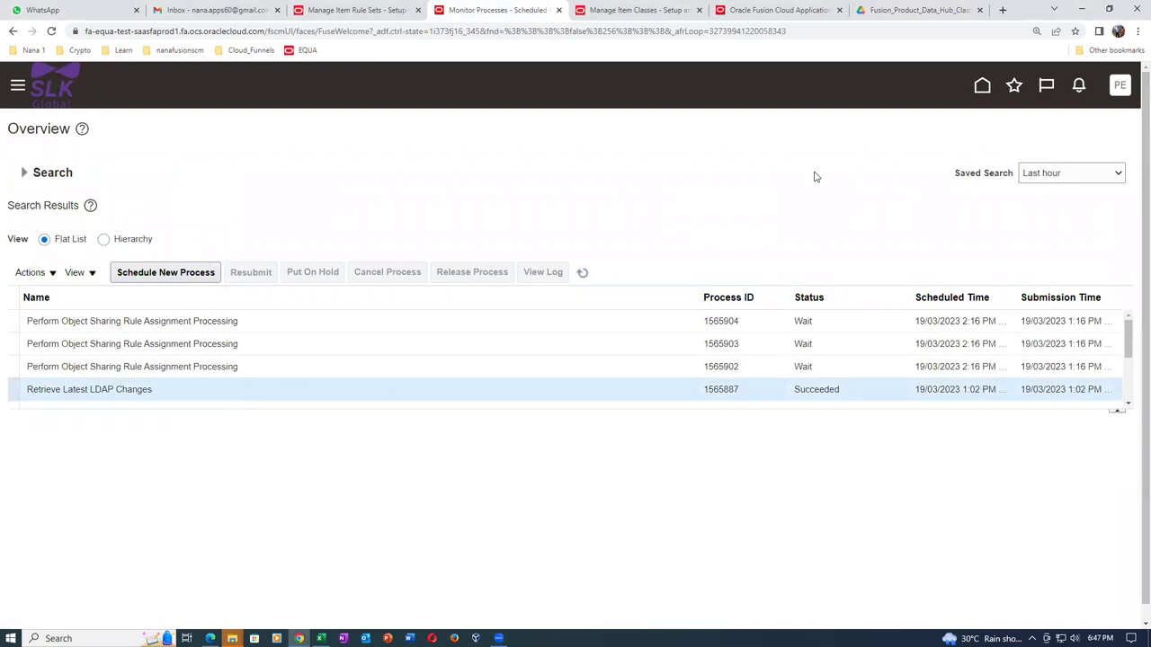
Step: Sign out of Oracle Fusion and confirm the sign-out
{"action": "left_click", "coordinate": [1120, 87]}
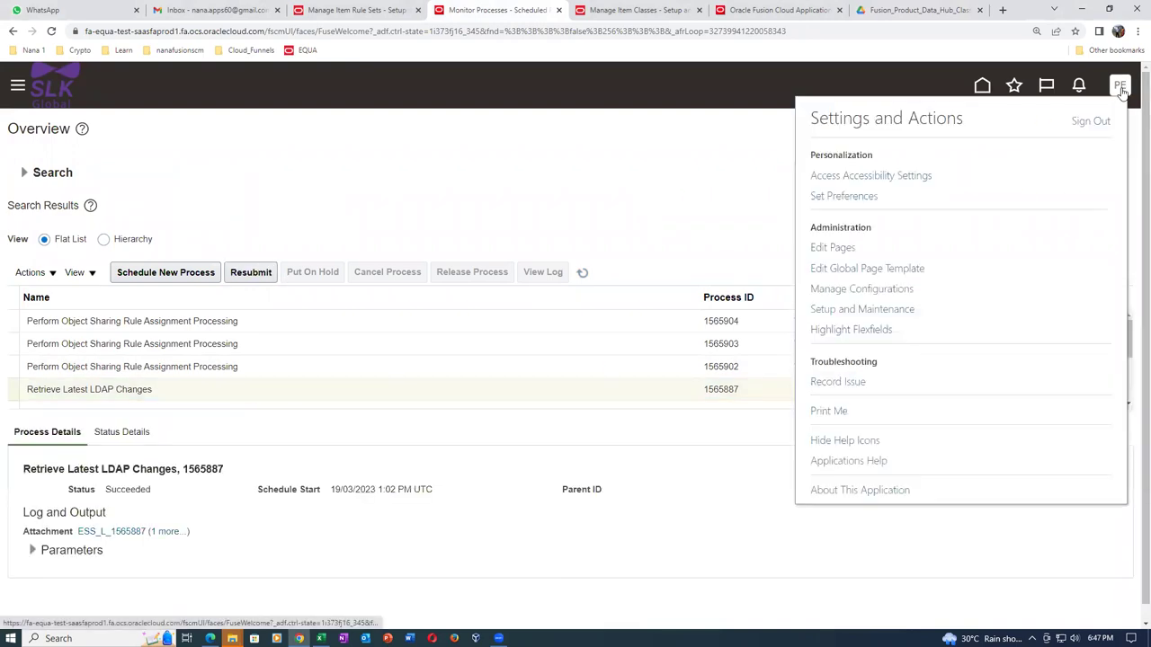
{"action": "left_click", "coordinate": [1090, 123]}
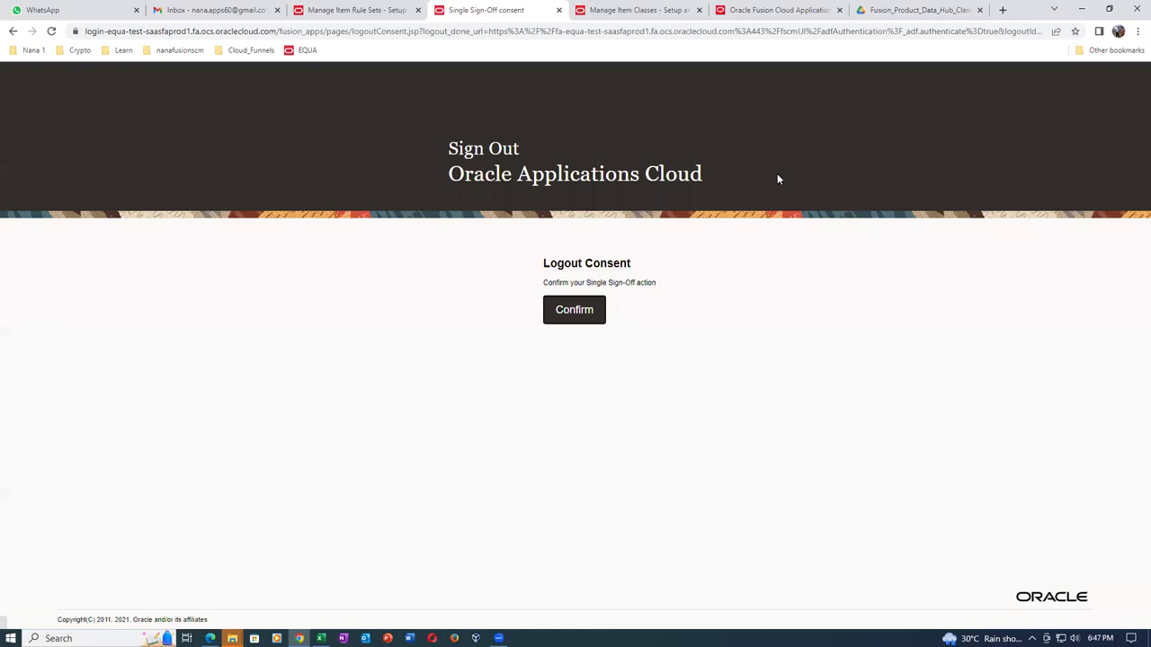
{"action": "left_click", "coordinate": [573, 309]}
Step: Close the Manage Item Rule Sets, Manage Item Classes and extra Oracle Fusion tabs
{"action": "left_click", "coordinate": [377, 12]}
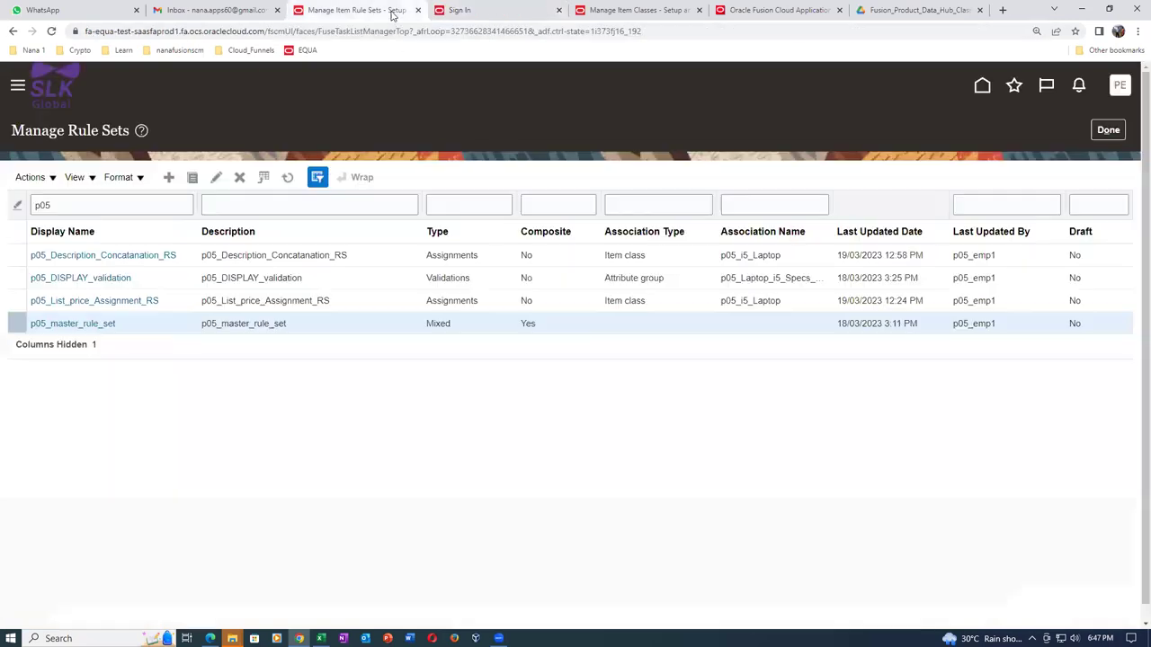
{"action": "left_click", "coordinate": [418, 9]}
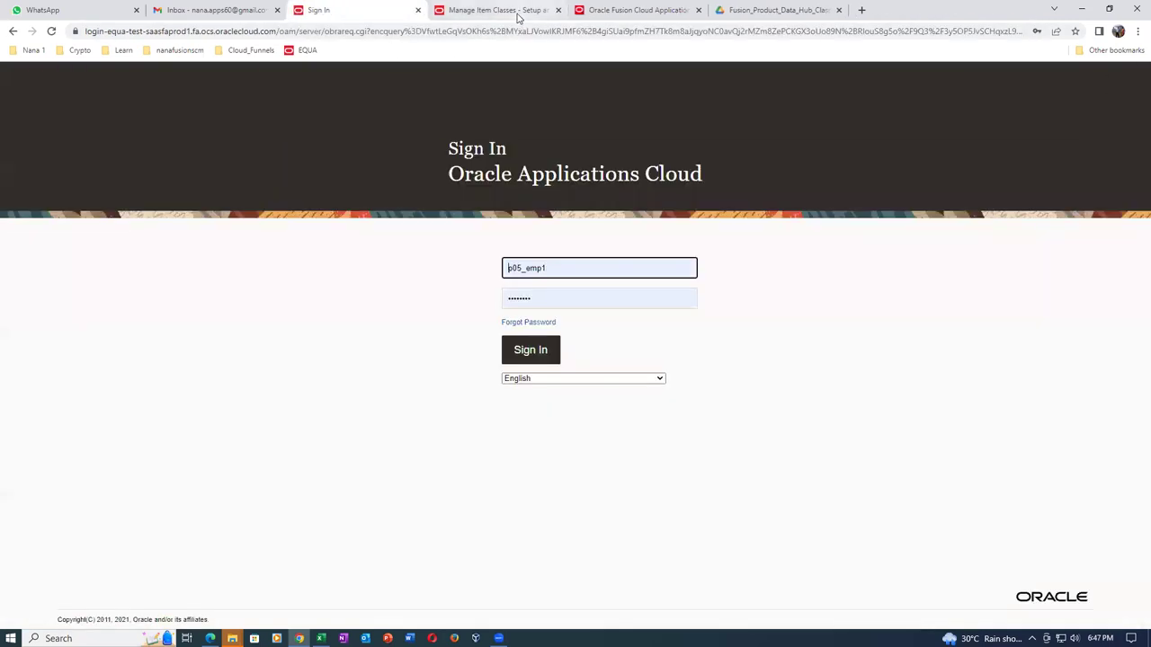
{"action": "left_click", "coordinate": [526, 13]}
{"action": "left_click", "coordinate": [558, 10]}
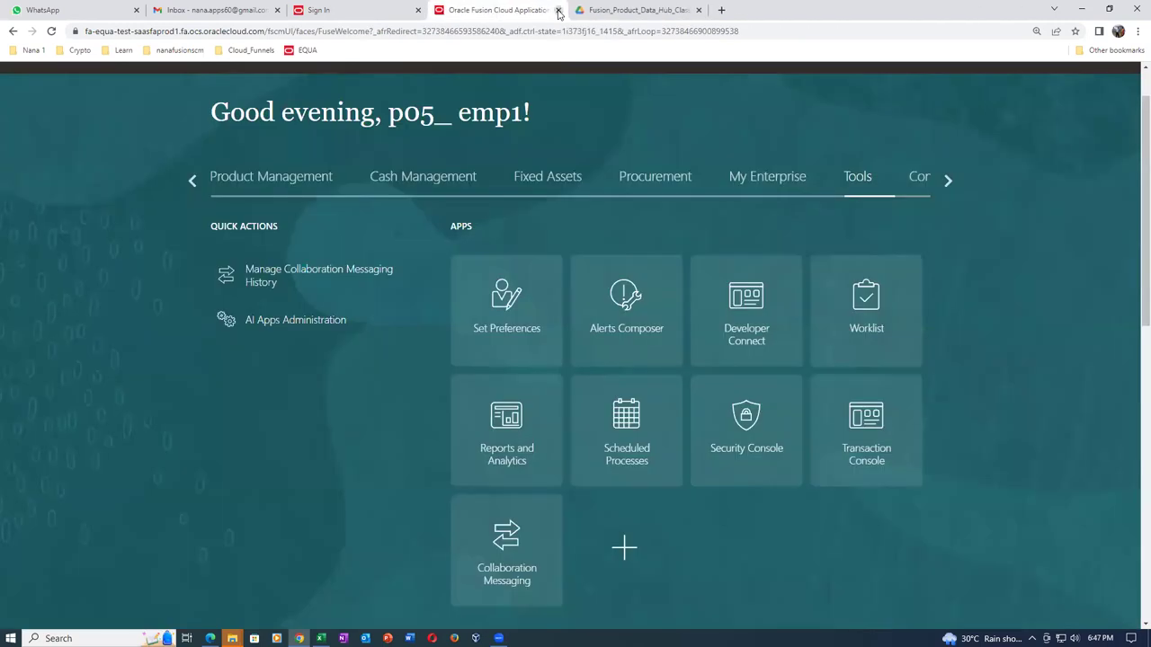
{"action": "left_click", "coordinate": [557, 10]}
Step: Check the Google Drive upload progress, then sign back in to Oracle Fusion
{"action": "left_click", "coordinate": [338, 8]}
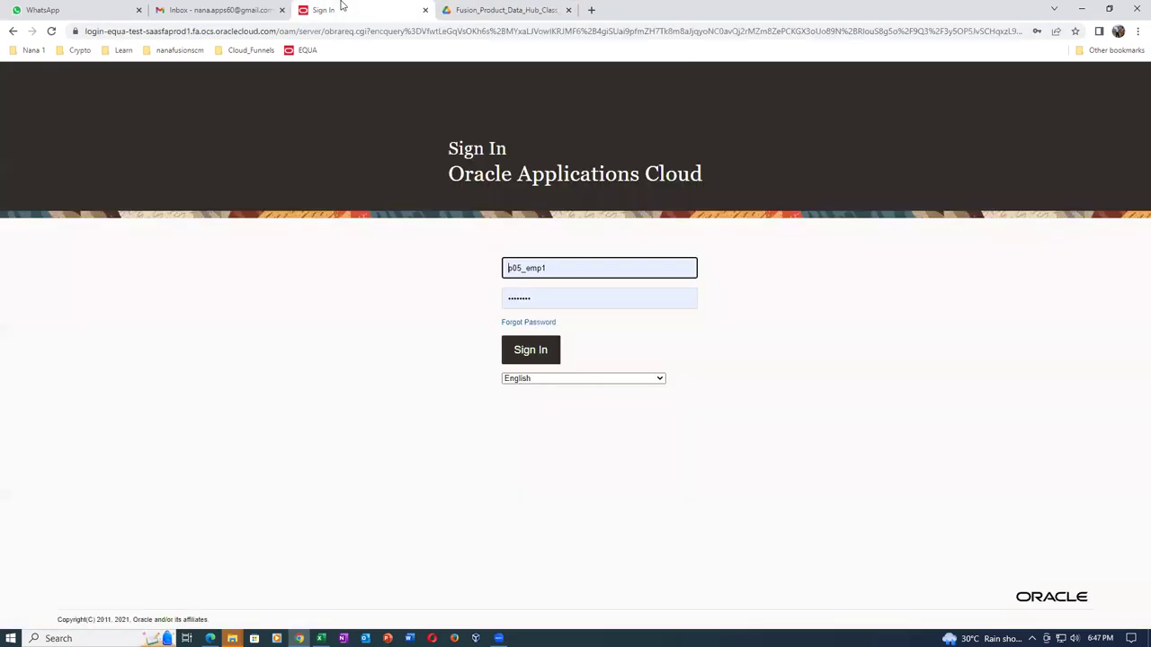
{"action": "left_click", "coordinate": [504, 12]}
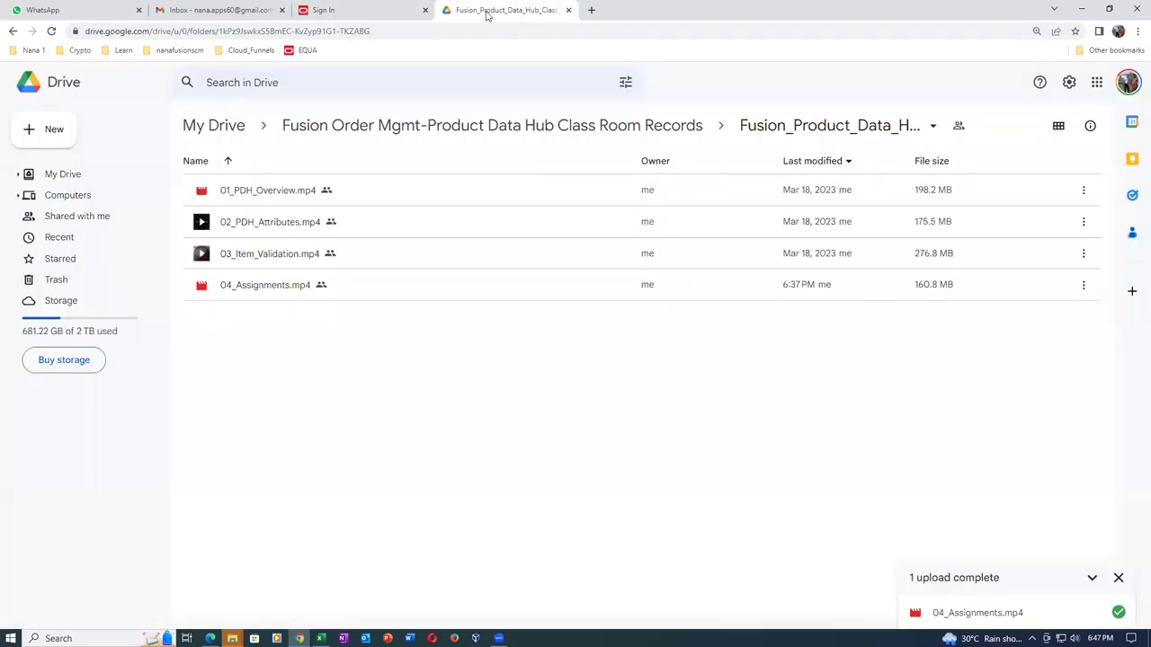
{"action": "left_click", "coordinate": [389, 13]}
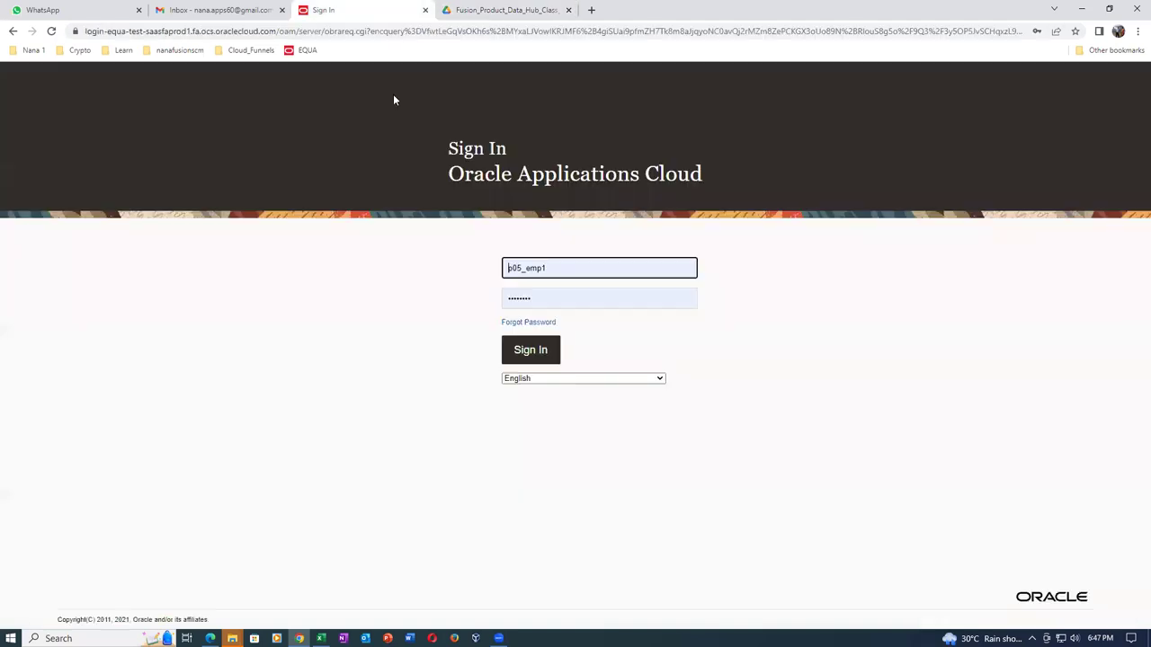
{"action": "left_click", "coordinate": [530, 356]}
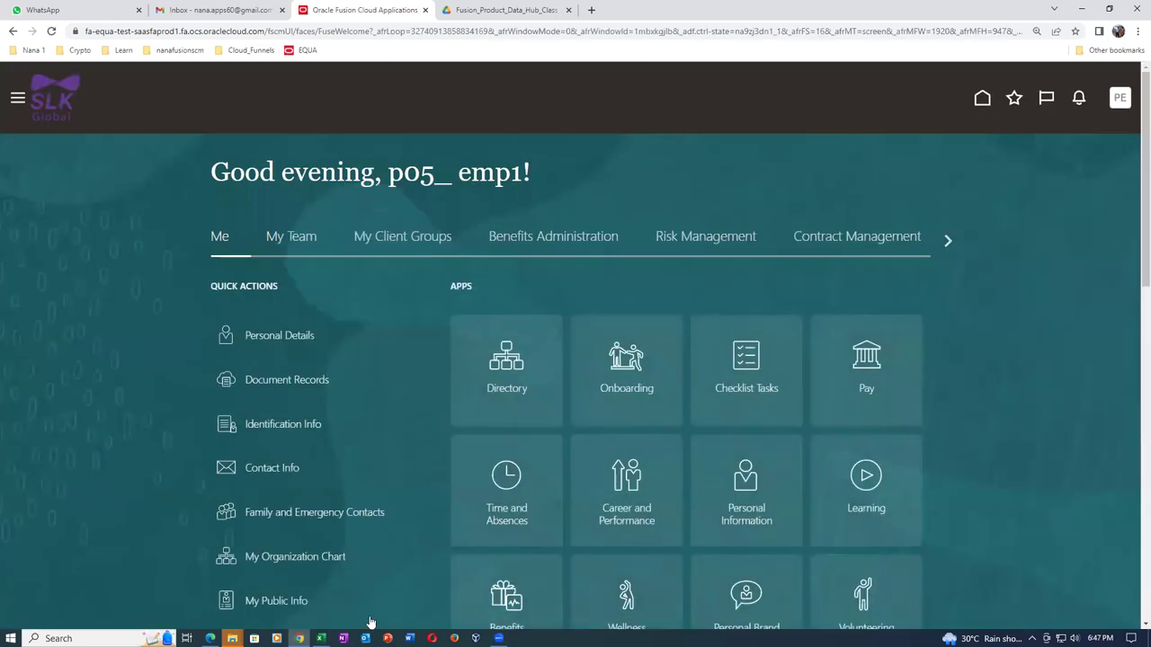
Step: Copy 'Manage Item rule sets' from cell D126 of the PDH_Work_Sheet workbook
{"action": "left_click", "coordinate": [321, 638]}
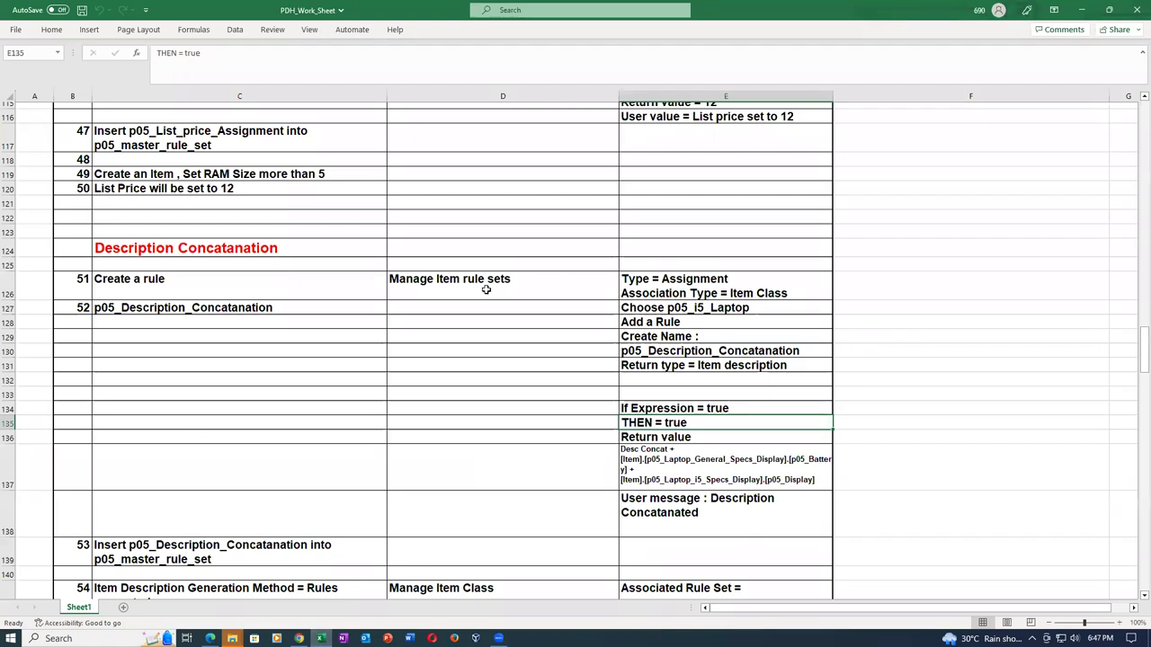
{"action": "left_click", "coordinate": [486, 290]}
{"action": "key", "text": "ctrl+c"}
{"action": "key", "text": "alt+Tab"}
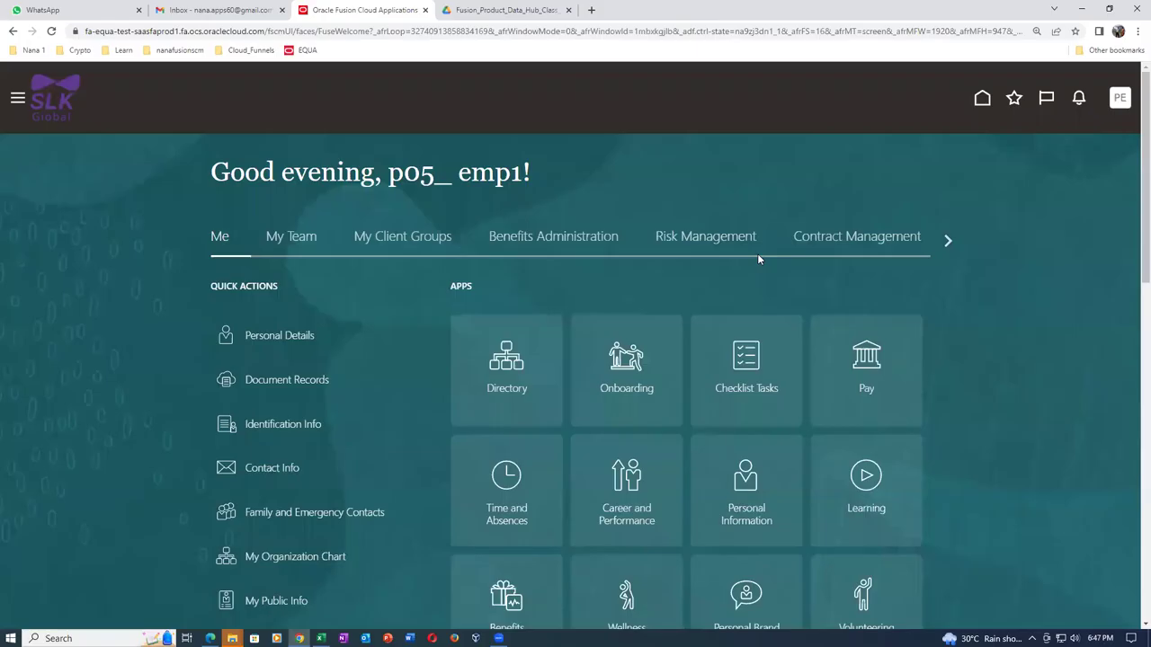
{"action": "left_click", "coordinate": [1120, 97]}
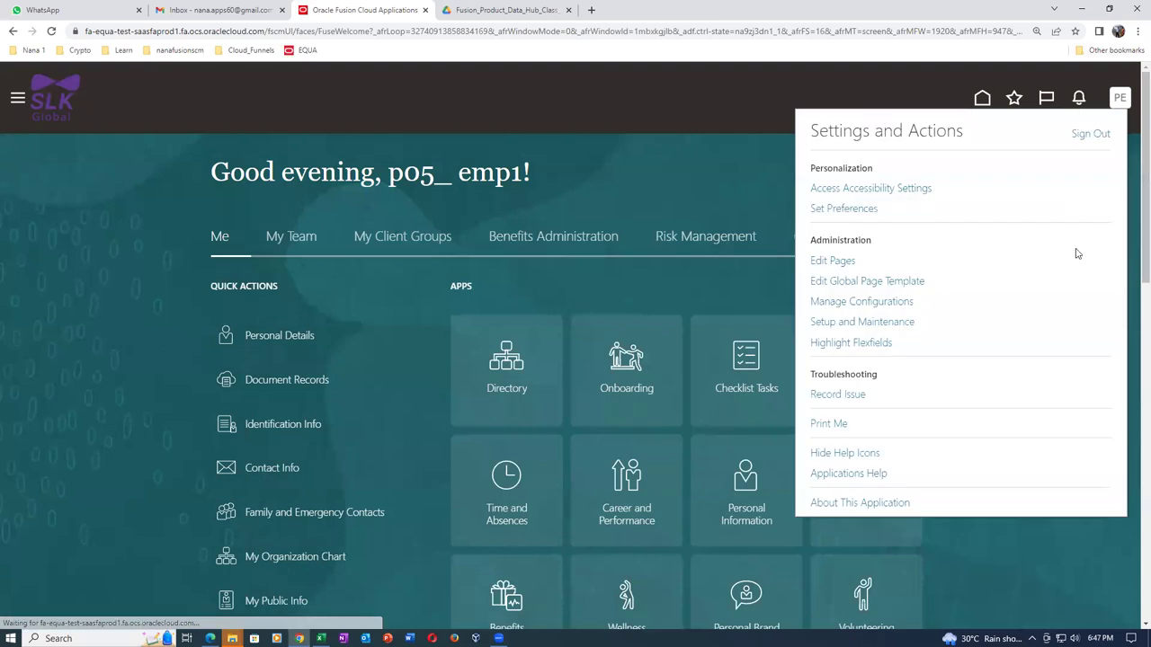
Step: Find and open the Manage Item Rule Sets task from Setup and Maintenance's Tasks panel
{"action": "left_click", "coordinate": [884, 329]}
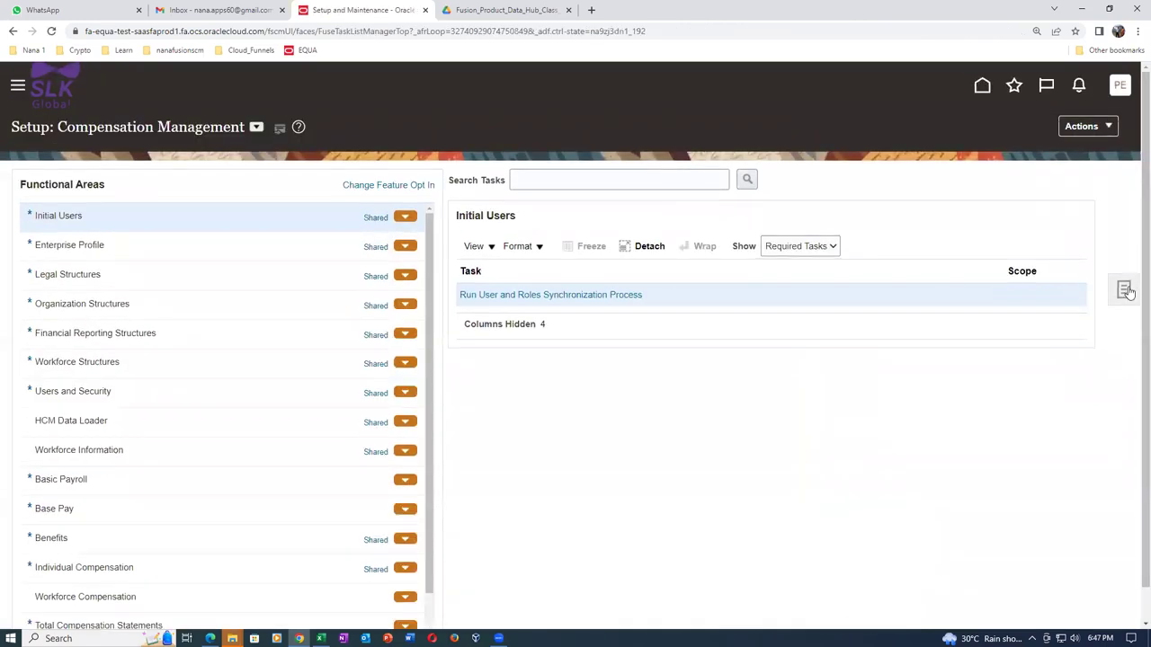
{"action": "left_click", "coordinate": [1125, 291]}
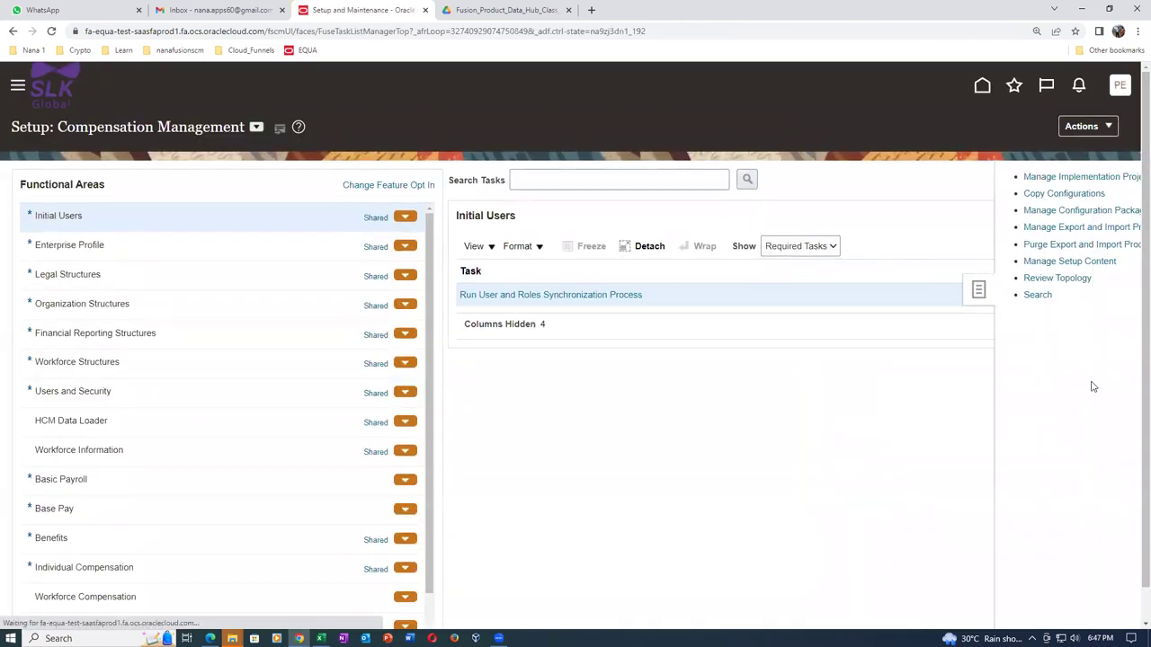
{"action": "left_click", "coordinate": [408, 178]}
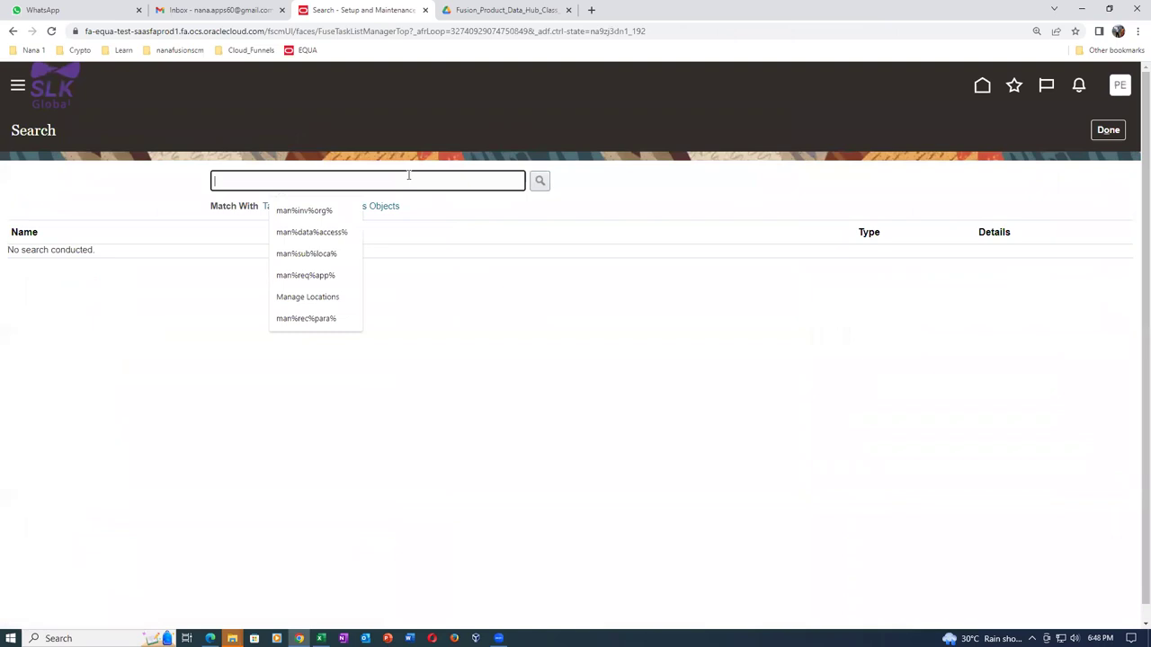
{"action": "key", "text": "ctrl+v"}
{"action": "key", "text": "Return"}
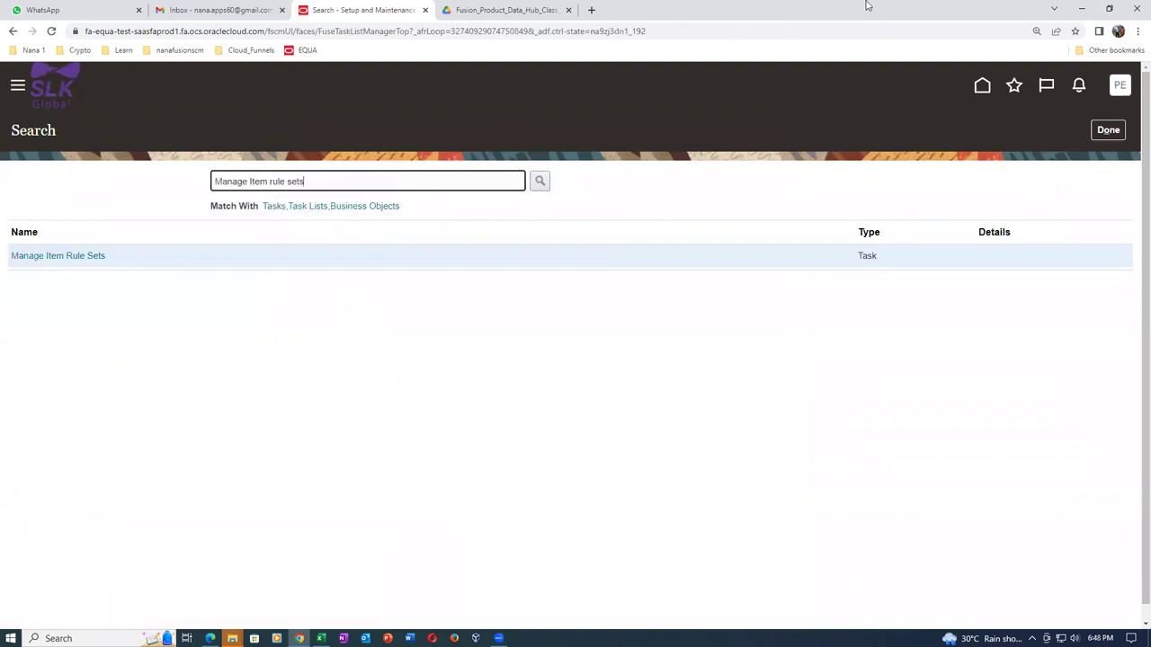
{"action": "left_click", "coordinate": [62, 256]}
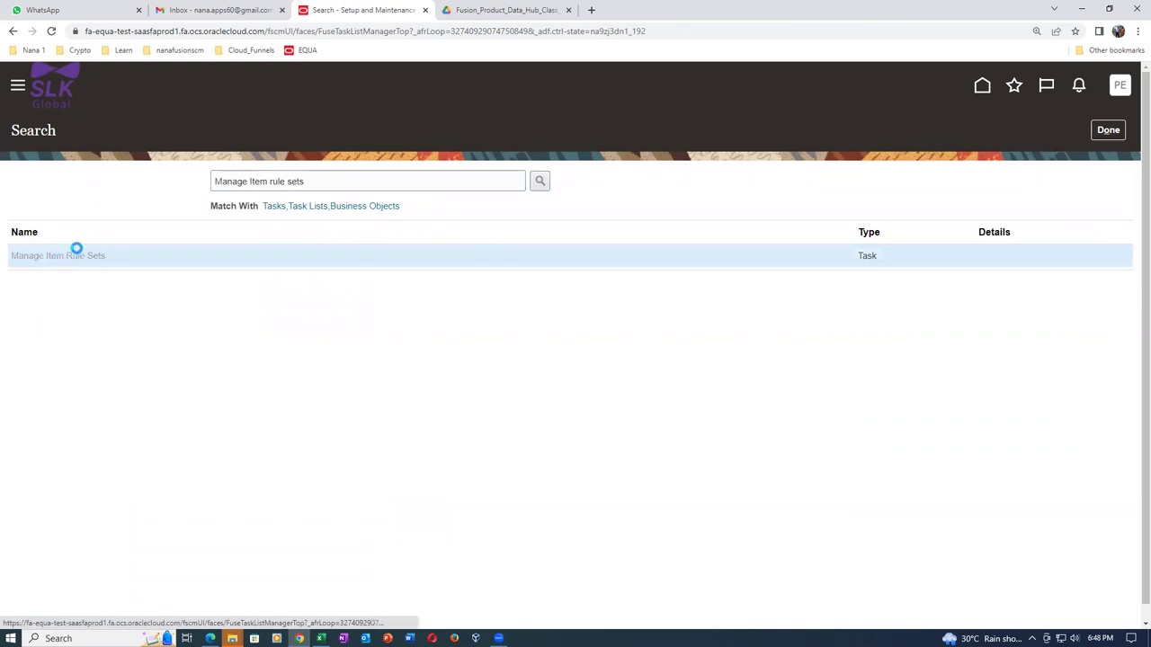
Step: Filter the rule sets by Display Name p05
{"action": "left_click", "coordinate": [104, 205]}
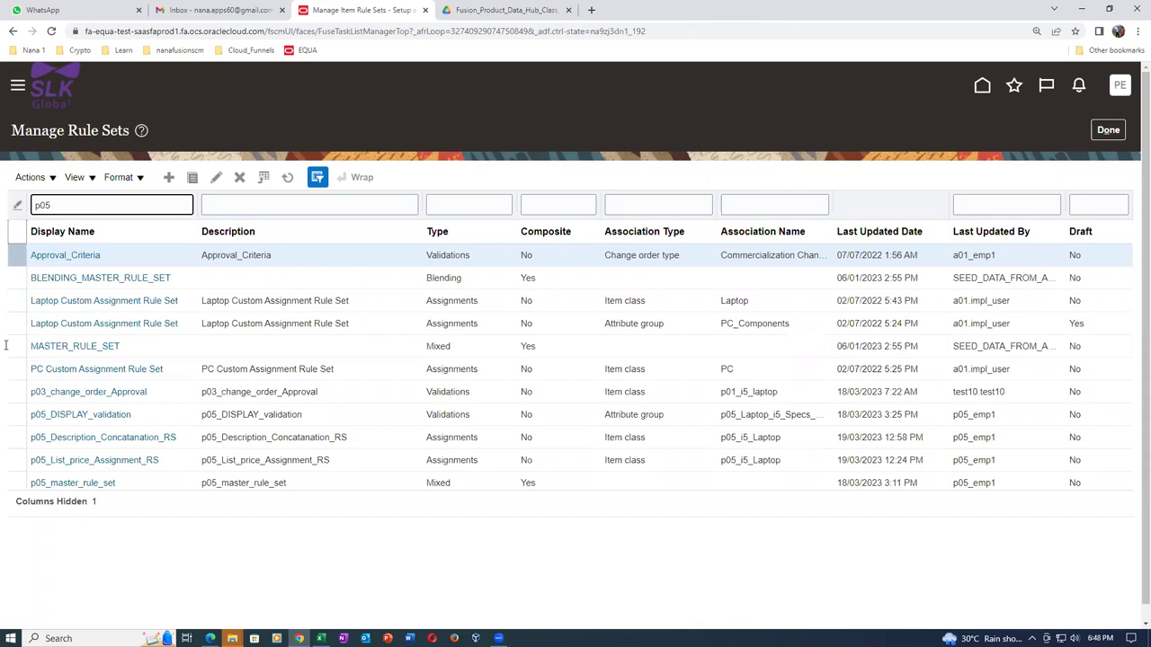
{"action": "type", "text": "p05"}
{"action": "key", "text": "Return"}
Step: Edit p05_Description_Concatanation_RS and append + " to the rule's return value
{"action": "left_click", "coordinate": [12, 281]}
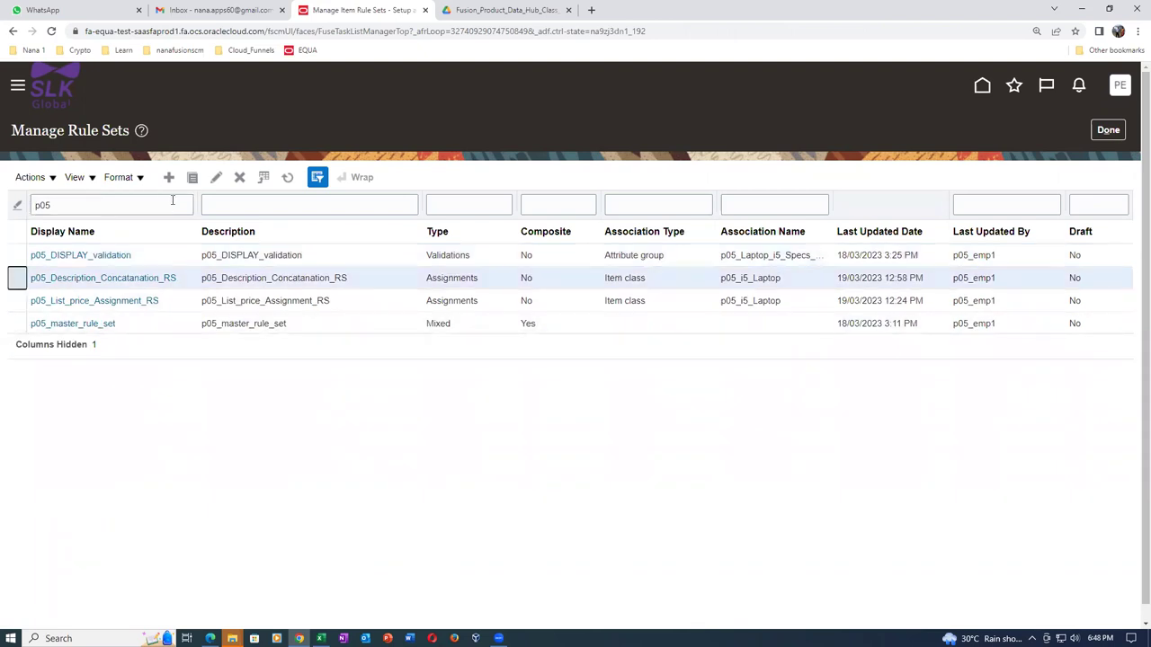
{"action": "left_click", "coordinate": [216, 177]}
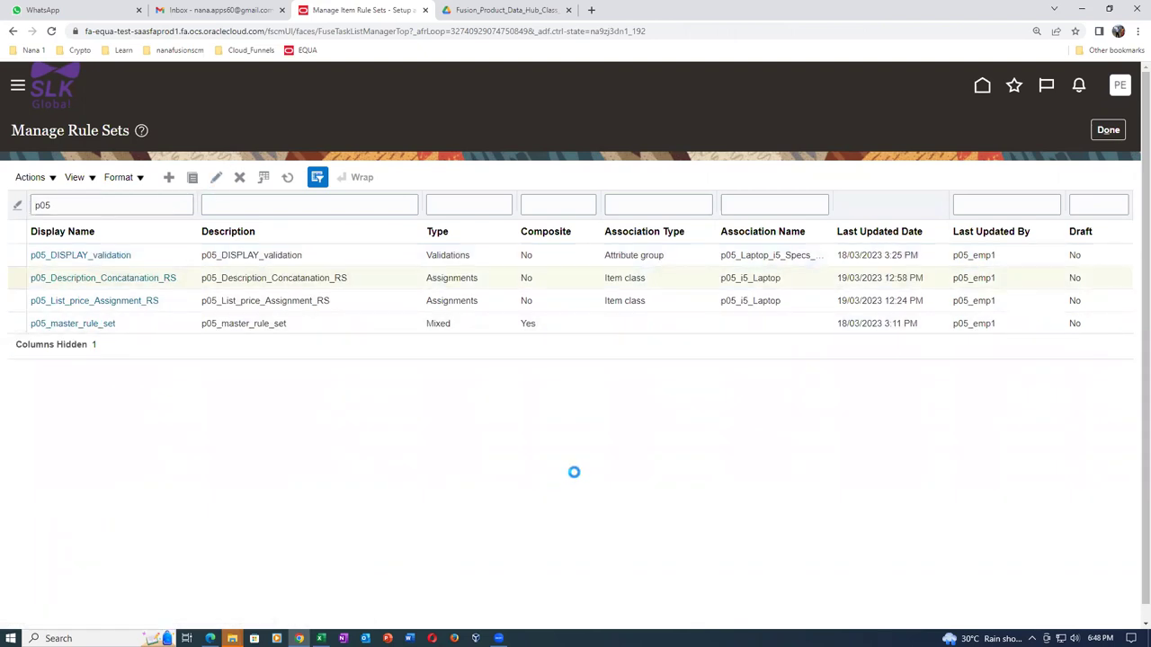
{"action": "scroll", "coordinate": [553, 483], "scroll_direction": "down", "scroll_amount": 2}
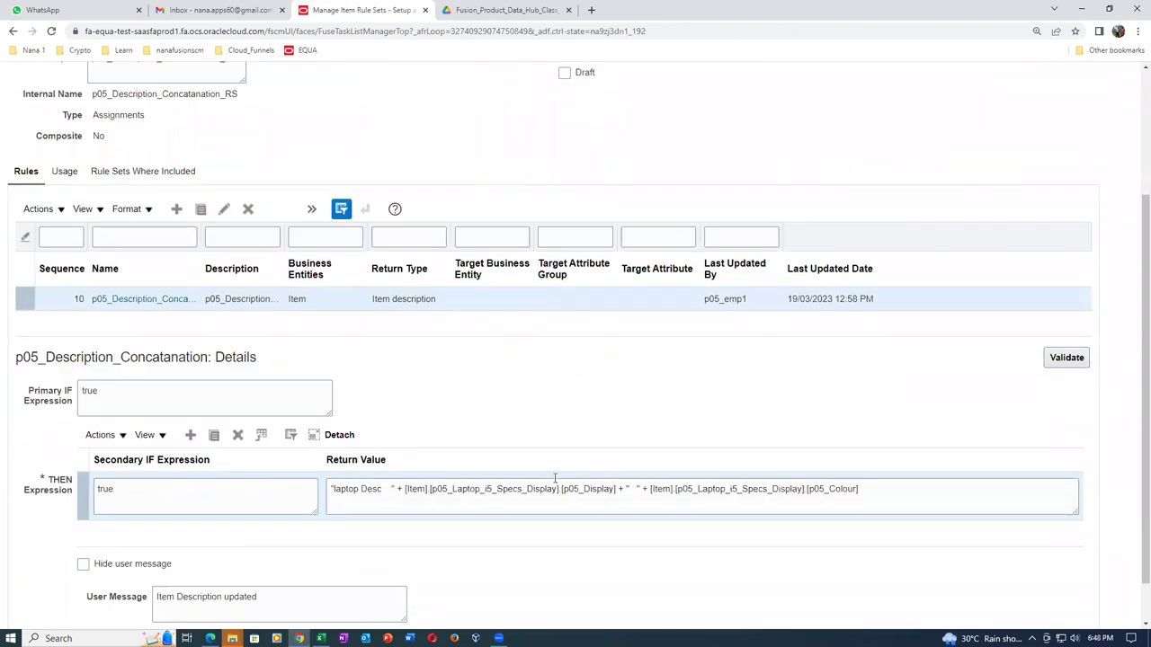
{"action": "left_click", "coordinate": [946, 497]}
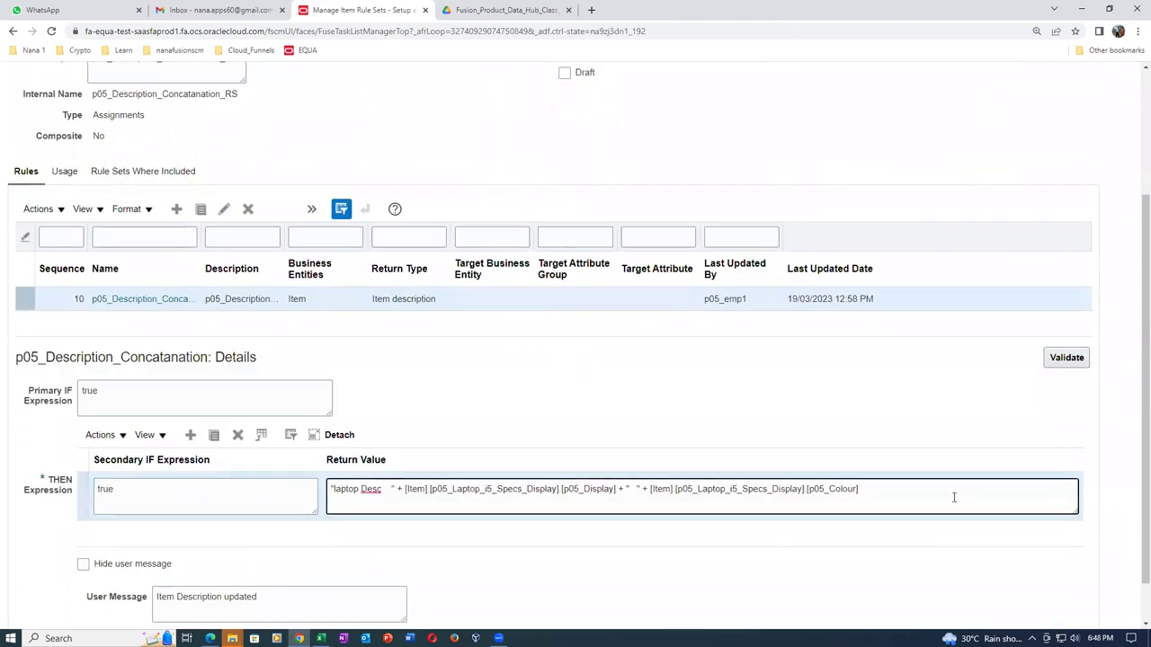
{"action": "type", "text": "+ \"  \" +"}
Step: Insert the Item attribute p05_Laptop_i5_Specs_Display > p05_RAM Size into the return value
{"action": "right_click", "coordinate": [912, 488]}
{"action": "left_click", "coordinate": [948, 508]}
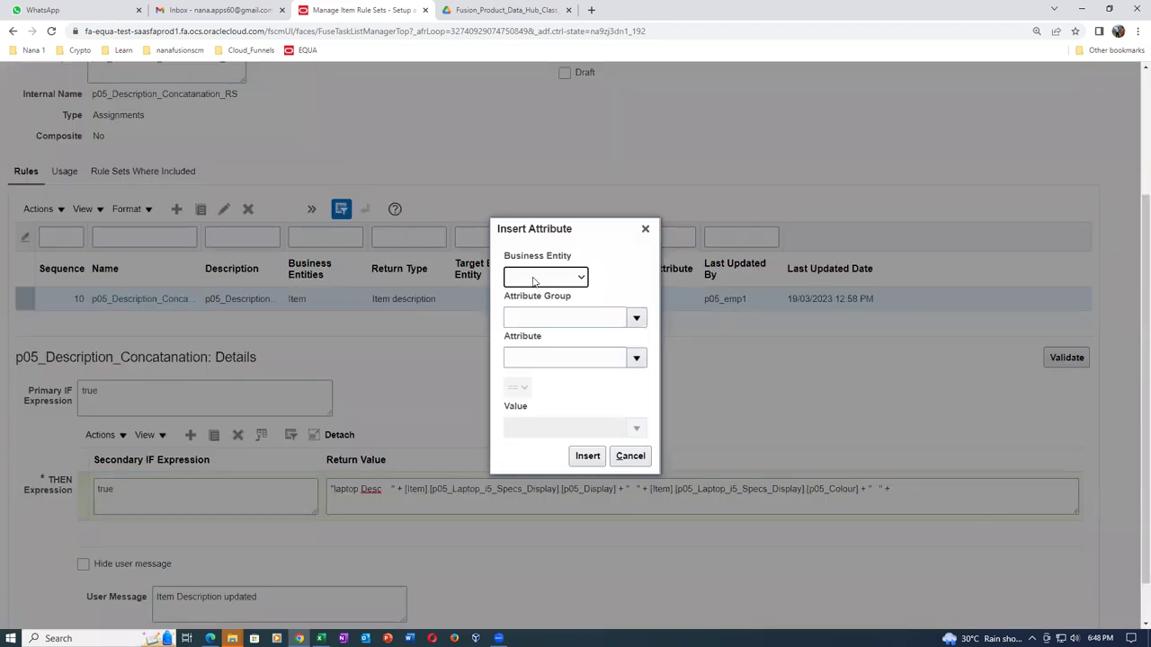
{"action": "left_click", "coordinate": [533, 281]}
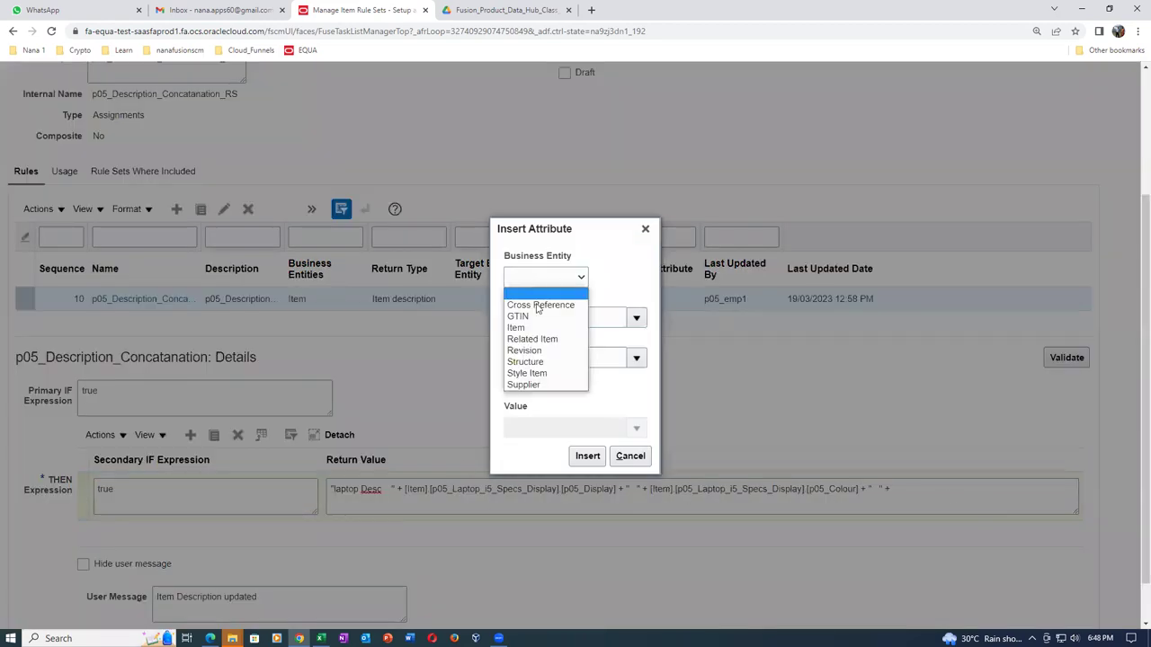
{"action": "left_click", "coordinate": [554, 321]}
{"action": "left_click", "coordinate": [559, 321]}
{"action": "type", "text": "p05"}
{"action": "key", "text": "Tab"}
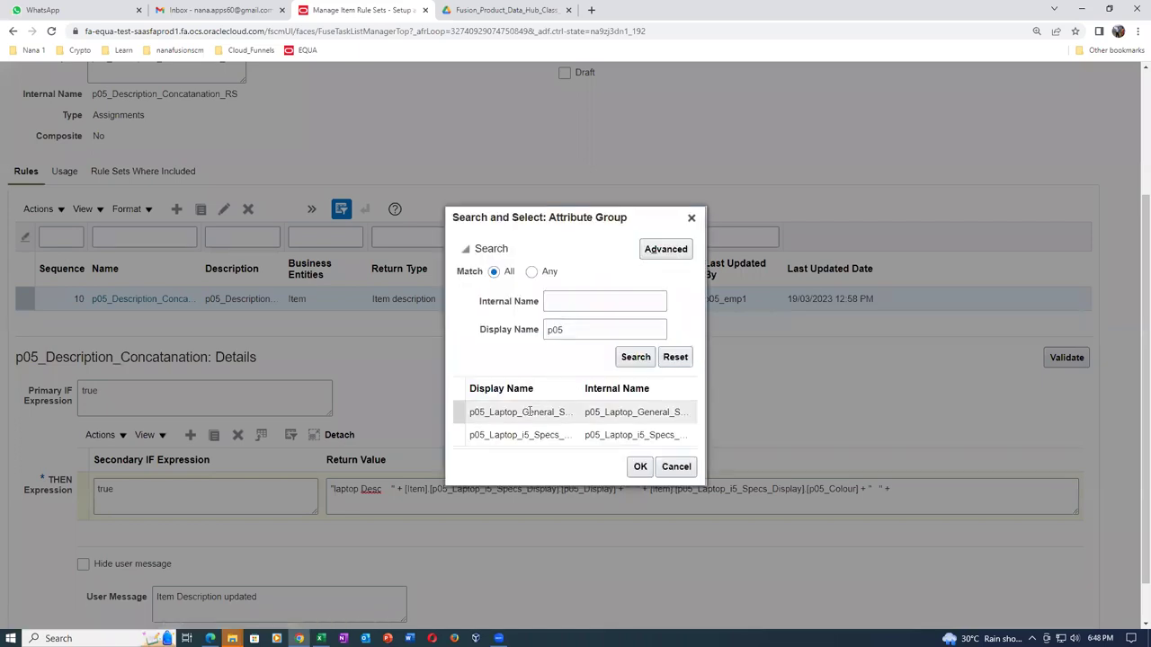
{"action": "left_click", "coordinate": [520, 435]}
{"action": "left_click", "coordinate": [639, 467]}
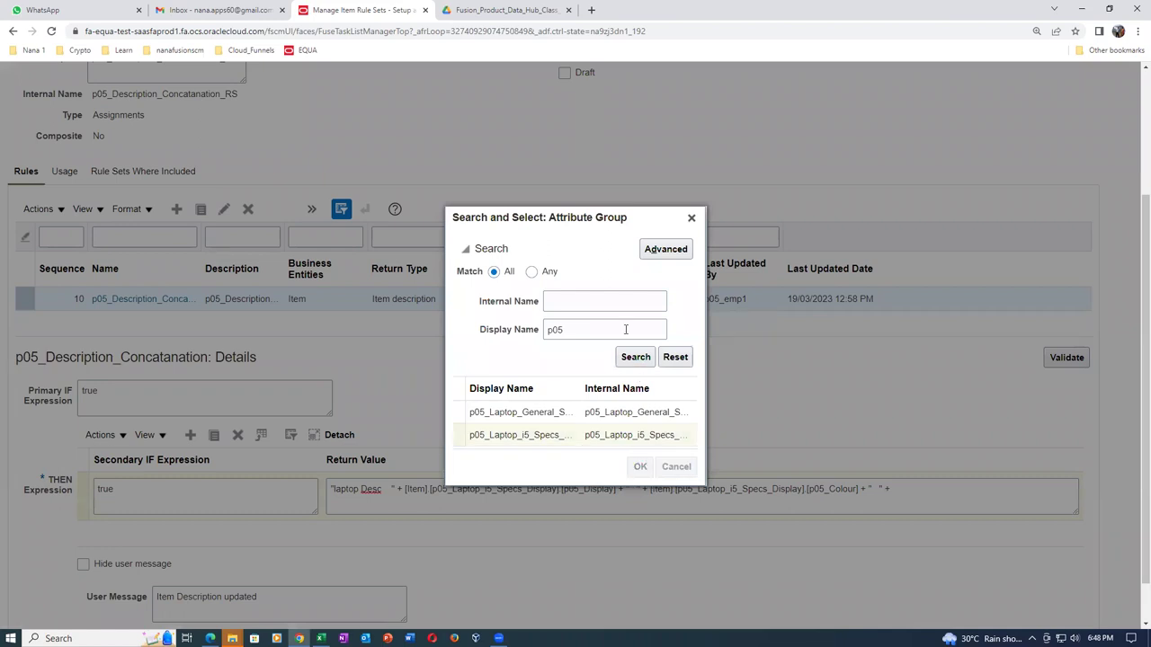
{"action": "left_click", "coordinate": [636, 357]}
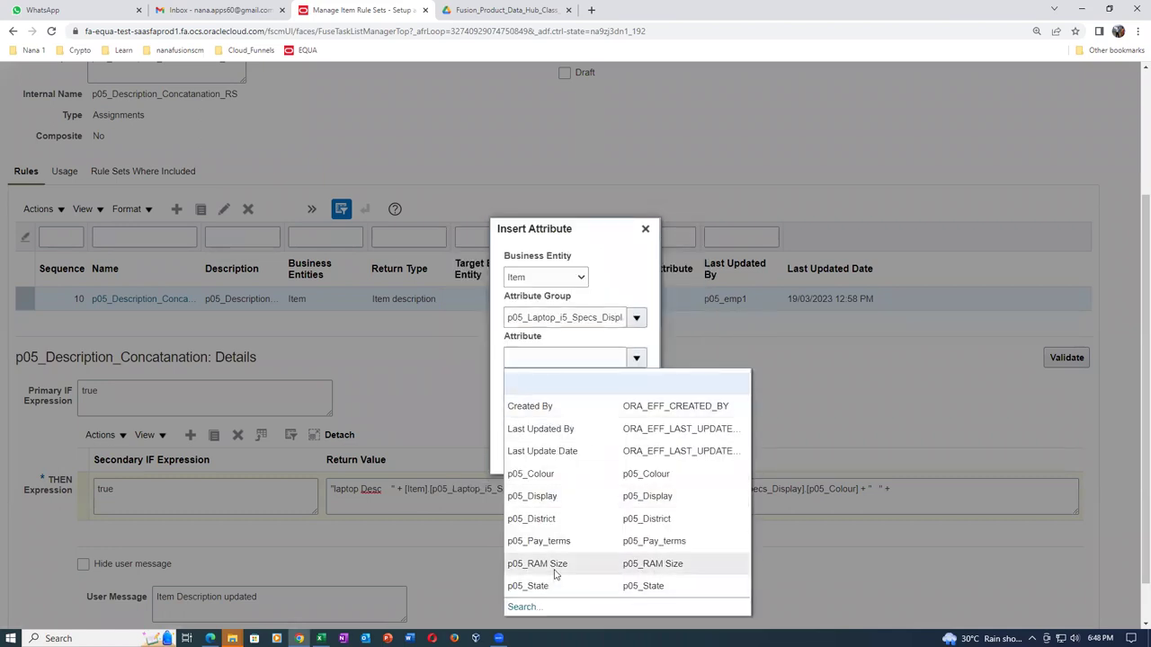
{"action": "left_click", "coordinate": [560, 564]}
{"action": "left_click", "coordinate": [587, 455]}
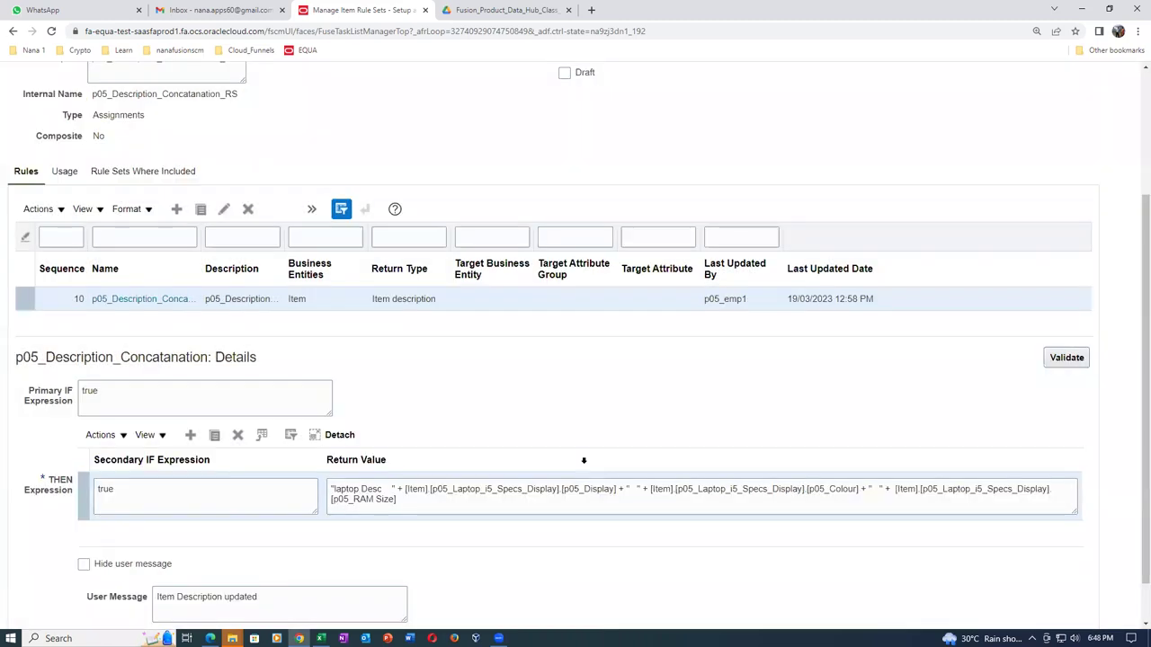
Step: Validate the rule, dismiss the validation message, and save and close the rule set
{"action": "left_click", "coordinate": [1073, 358]}
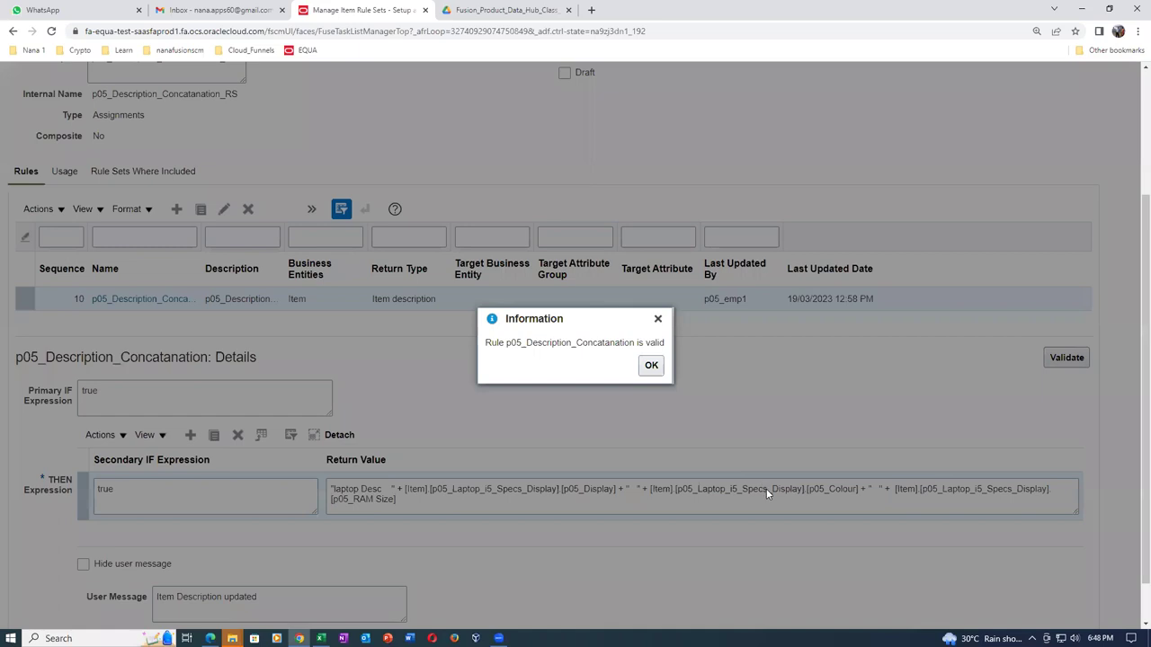
{"action": "left_click", "coordinate": [651, 366]}
{"action": "scroll", "coordinate": [1037, 148], "scroll_direction": "up", "scroll_amount": 3}
{"action": "left_click", "coordinate": [1016, 130]}
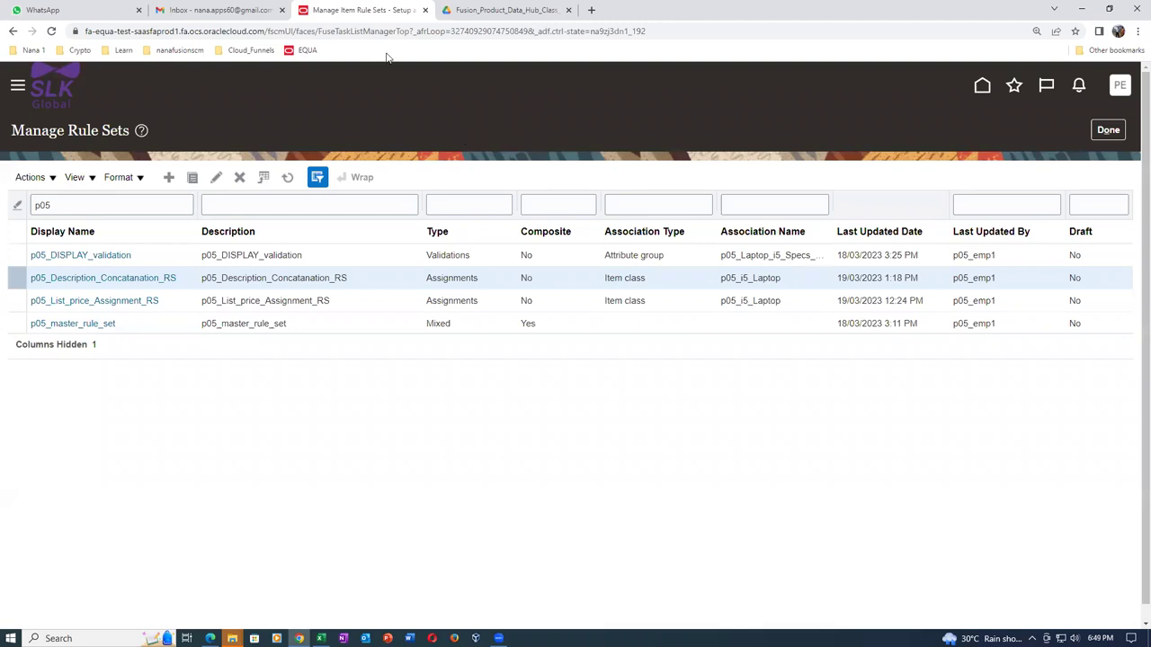
Step: Duplicate the browser tab and start a new item from Product Information Management's Create Item task
{"action": "right_click", "coordinate": [381, 16]}
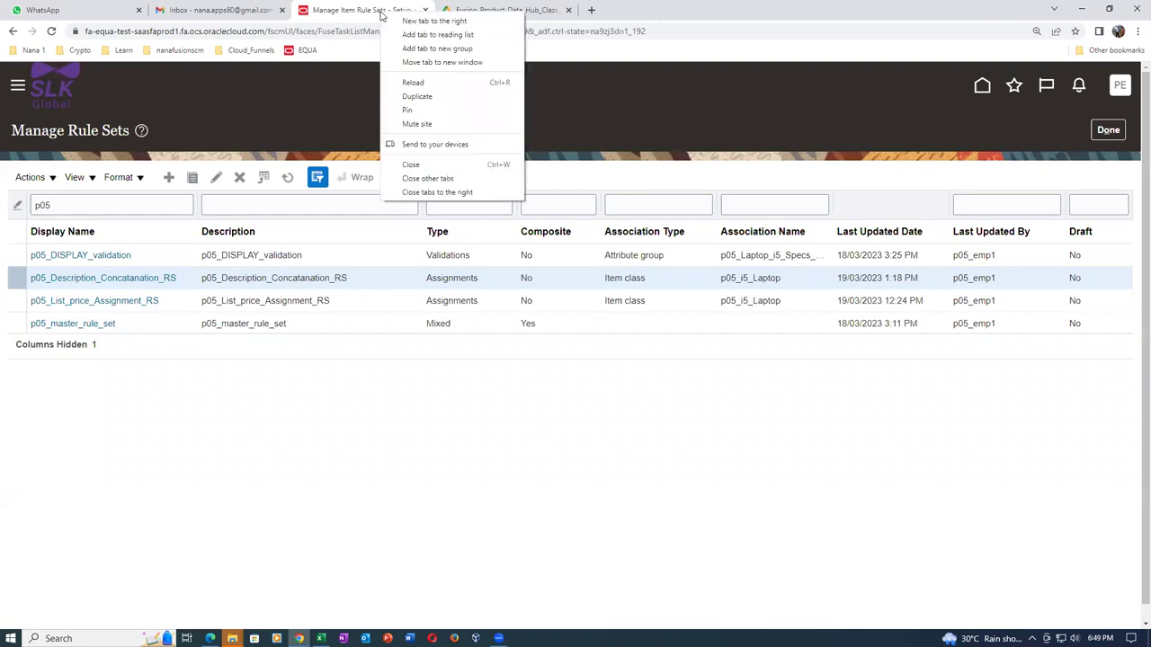
{"action": "left_click", "coordinate": [402, 97]}
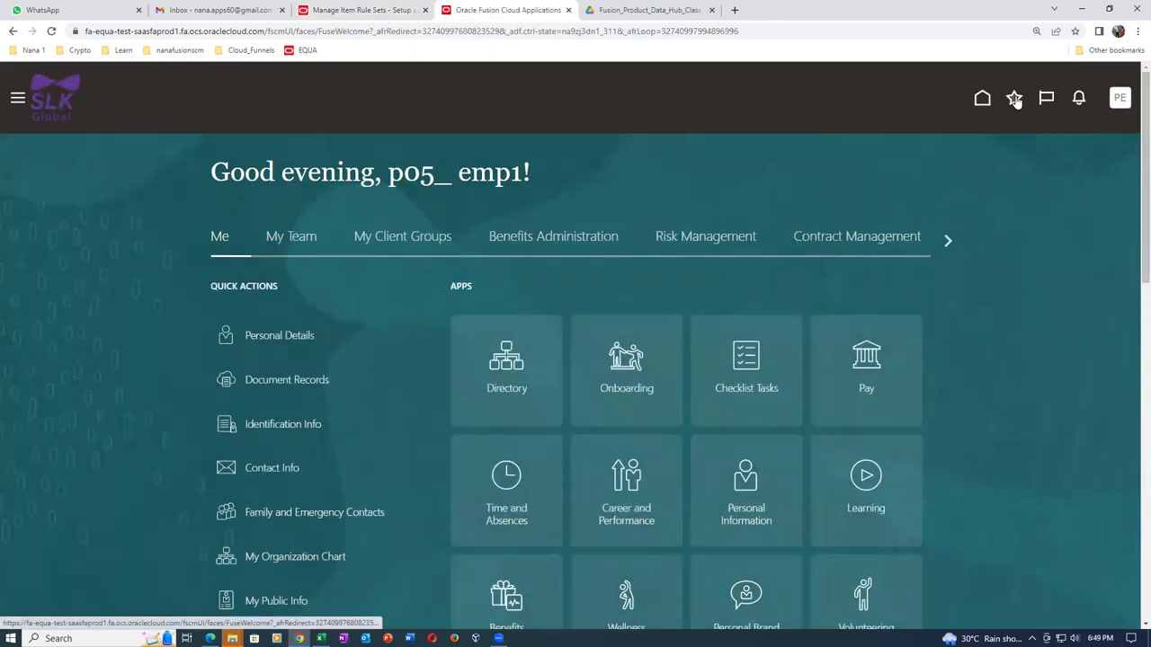
{"action": "left_click", "coordinate": [1014, 98]}
{"action": "left_click", "coordinate": [820, 255]}
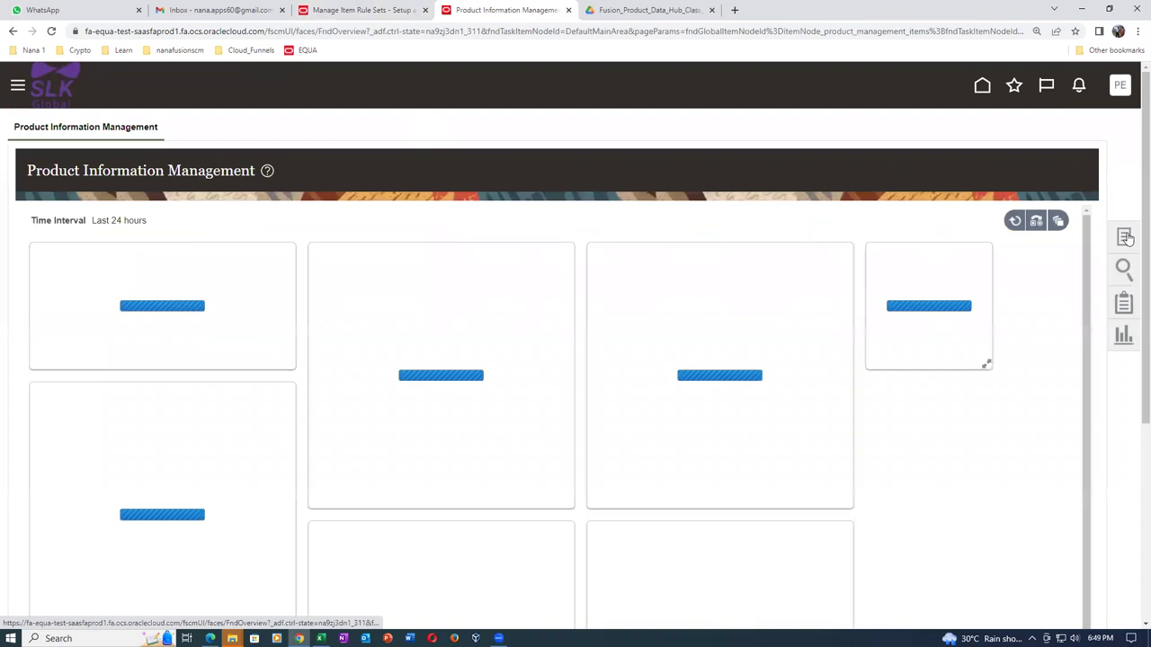
{"action": "left_click", "coordinate": [1126, 236]}
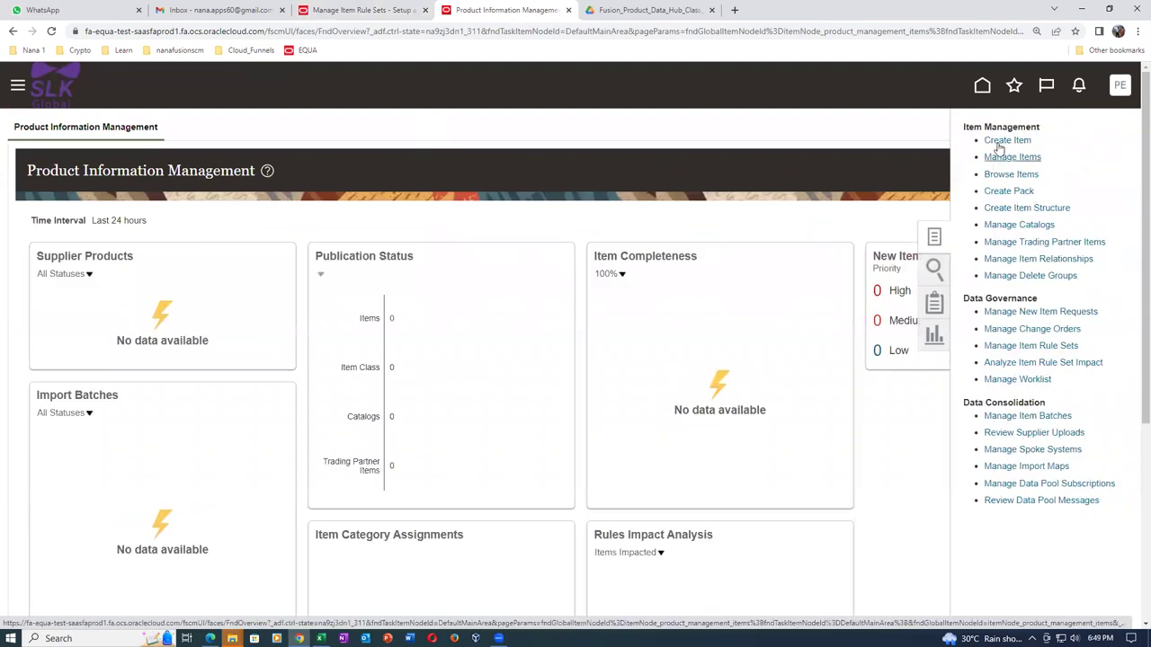
{"action": "left_click", "coordinate": [1007, 141]}
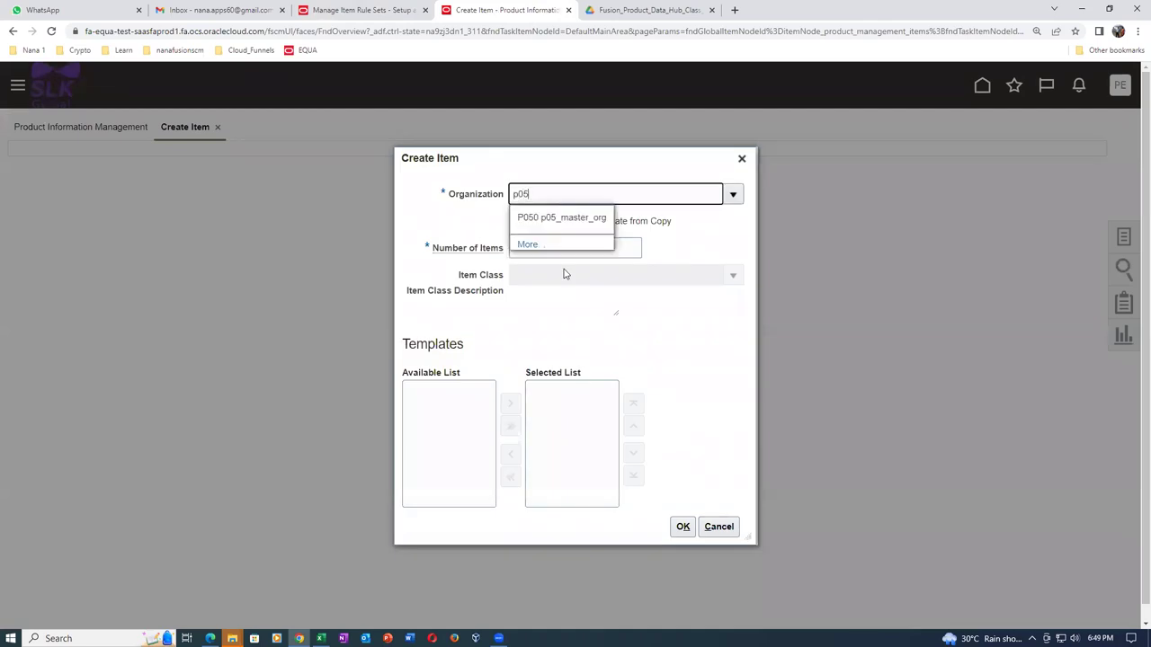
Step: Create the item in organization P050 with a p-prefixed item class
{"action": "left_click", "coordinate": [565, 217]}
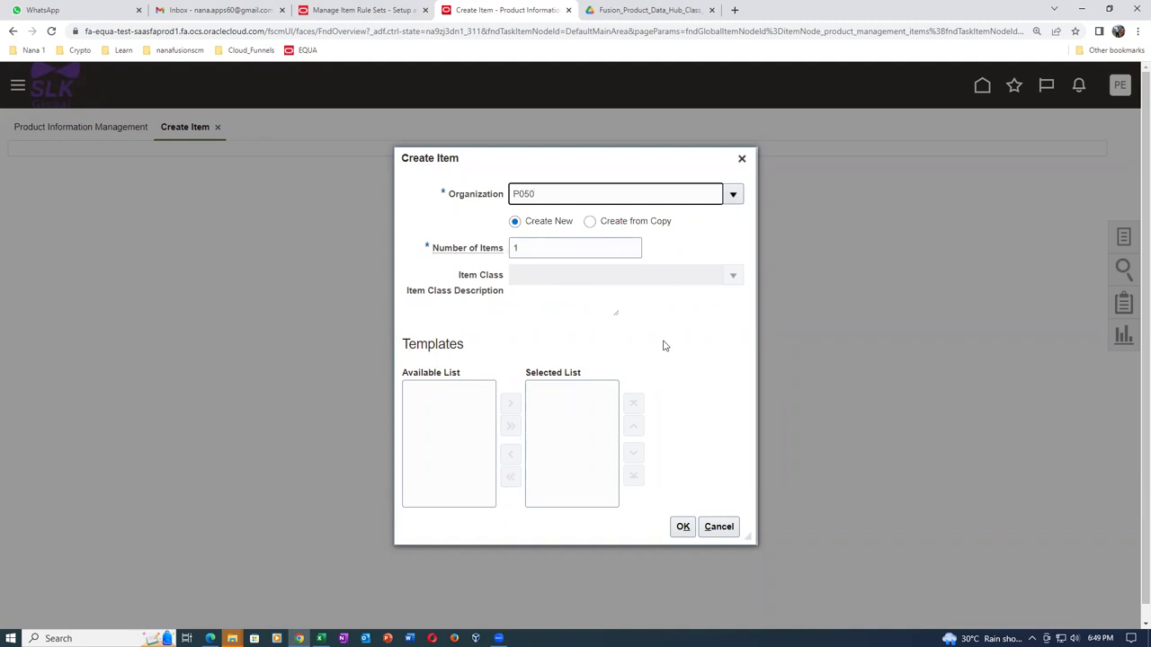
{"action": "left_click", "coordinate": [610, 283]}
{"action": "type", "text": "p05_i5_Laptop"}
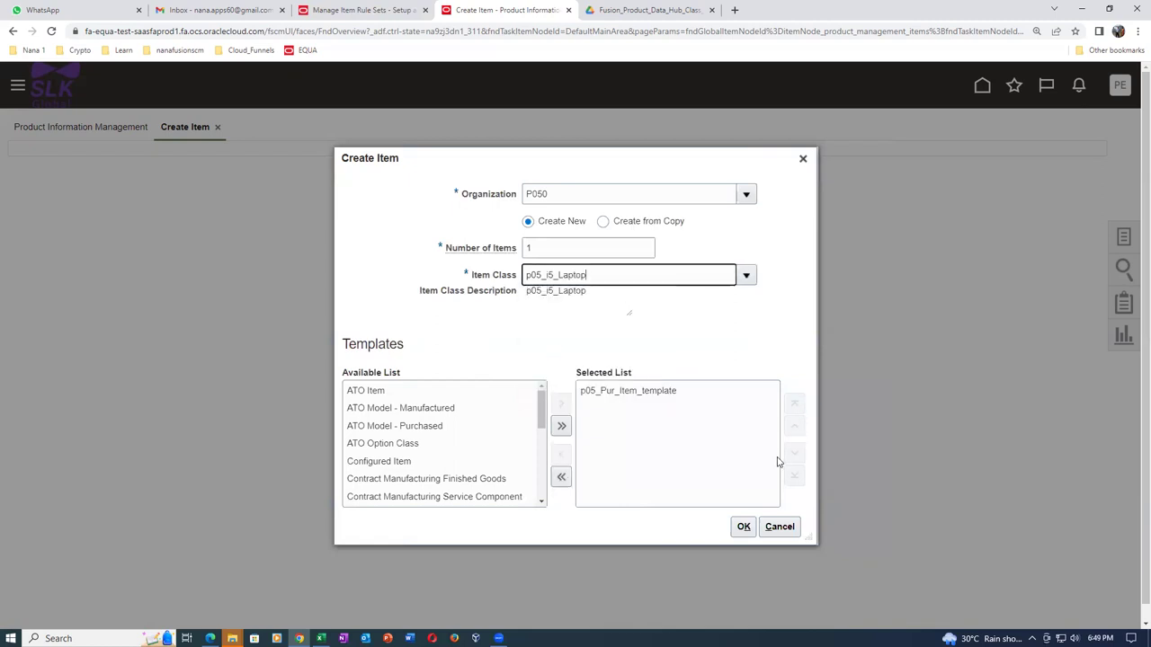
{"action": "left_click", "coordinate": [744, 527]}
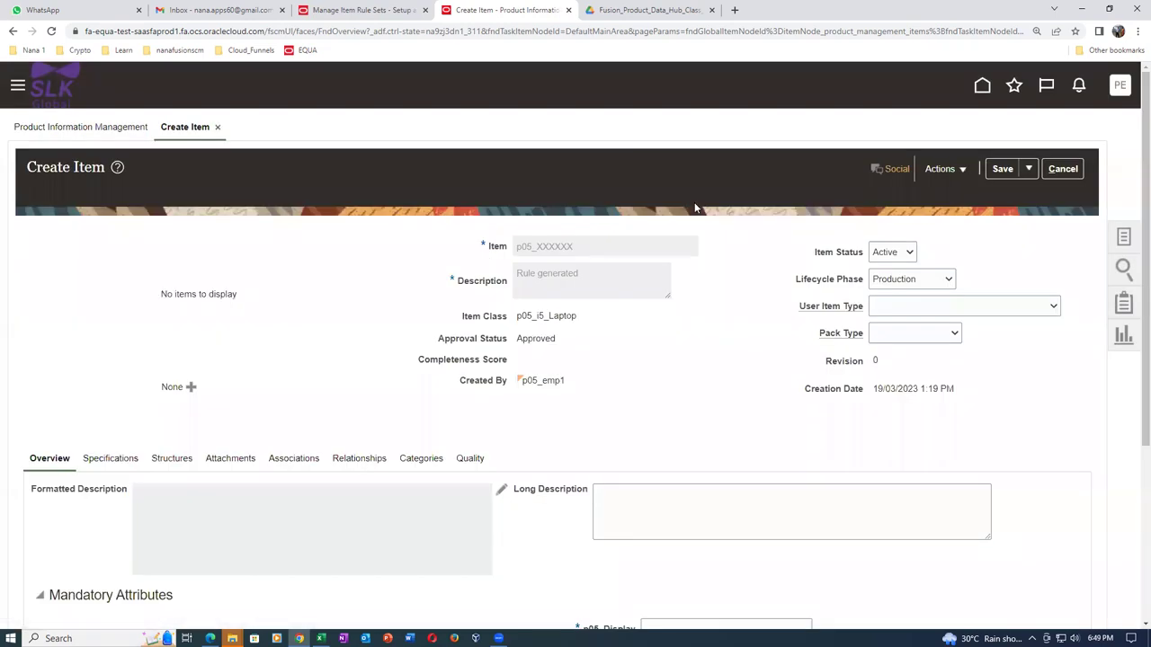
Step: Set p05_Display to 19 and p05_RAM Size to 16 GB RAM
{"action": "scroll", "coordinate": [620, 261], "scroll_direction": "down", "scroll_amount": 2}
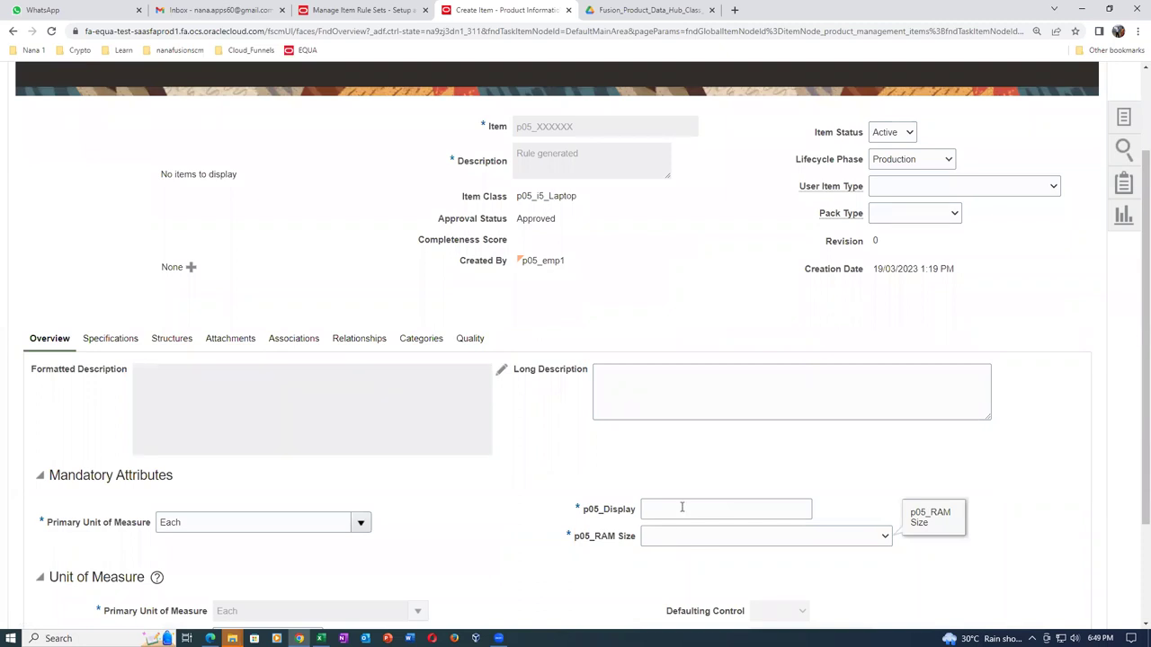
{"action": "left_click", "coordinate": [681, 508]}
{"action": "type", "text": "19"}
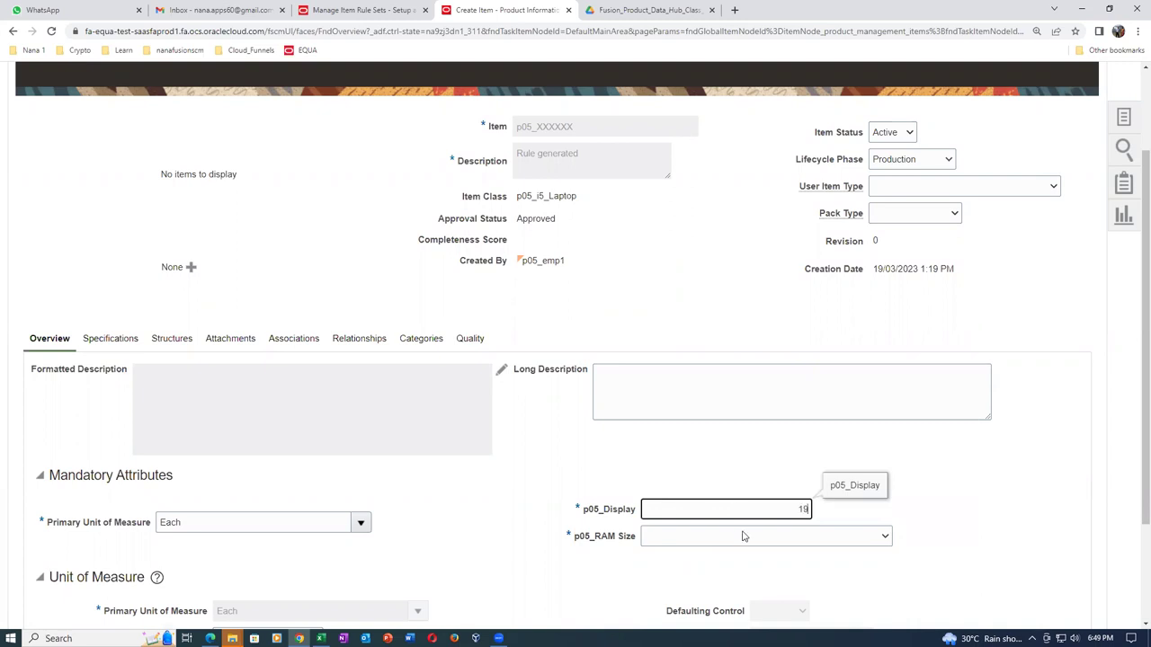
{"action": "left_click", "coordinate": [777, 540]}
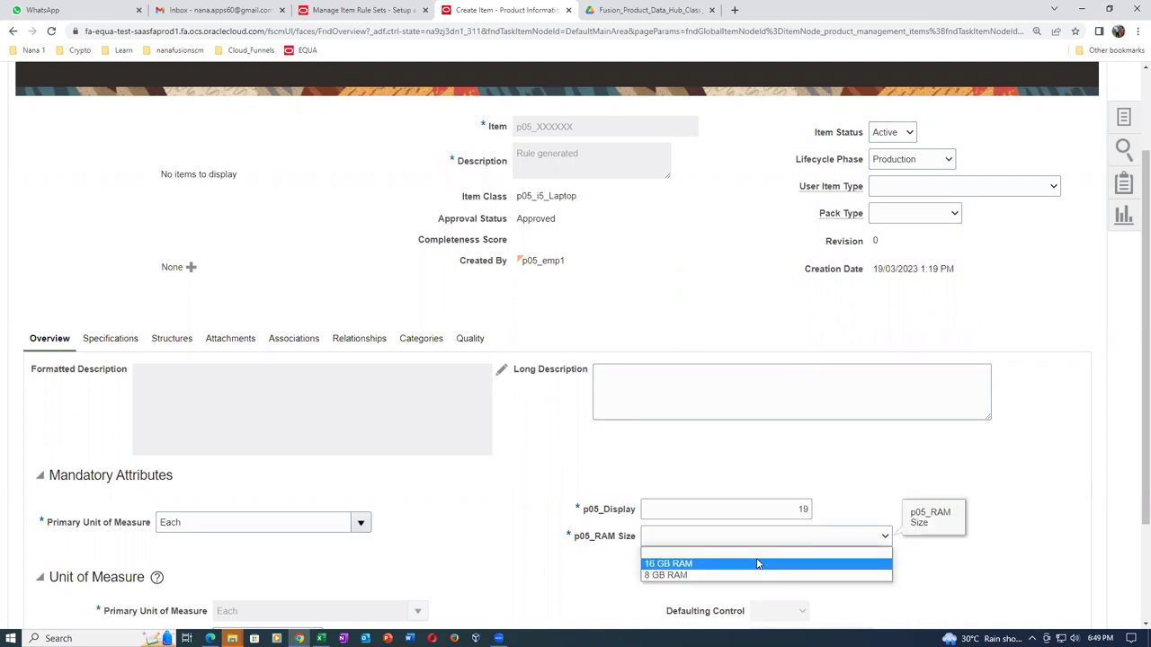
{"action": "left_click", "coordinate": [755, 563]}
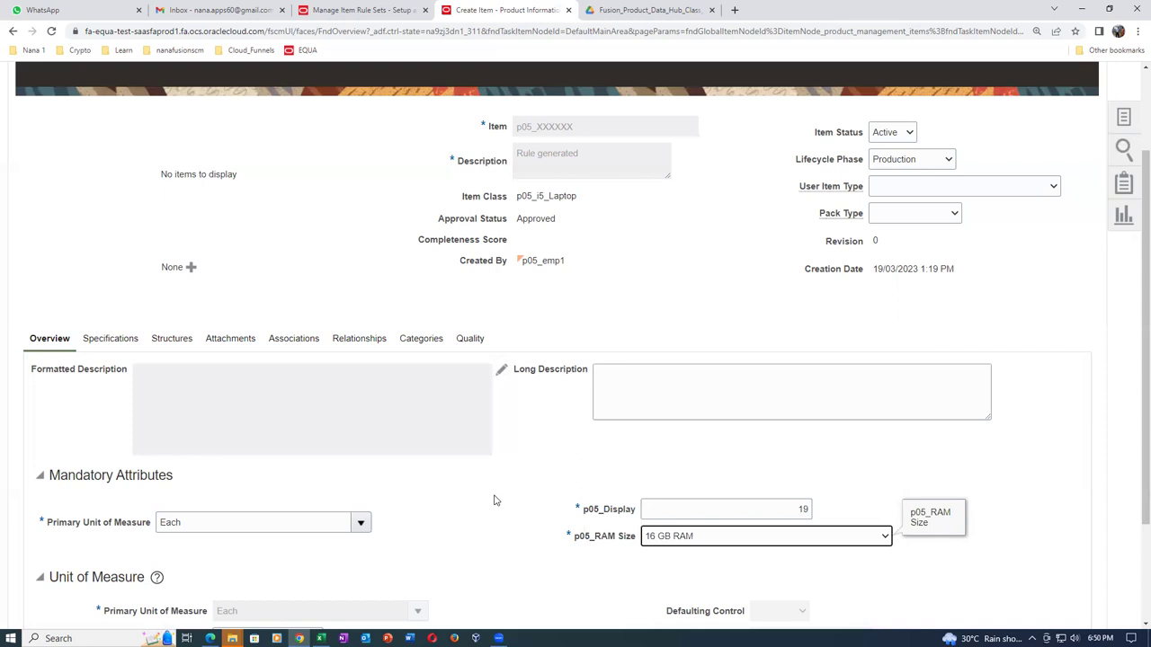
Step: Review the p05_Laptop_i5_Specs_Page attributes on the item's Specifications tab
{"action": "left_click", "coordinate": [105, 340]}
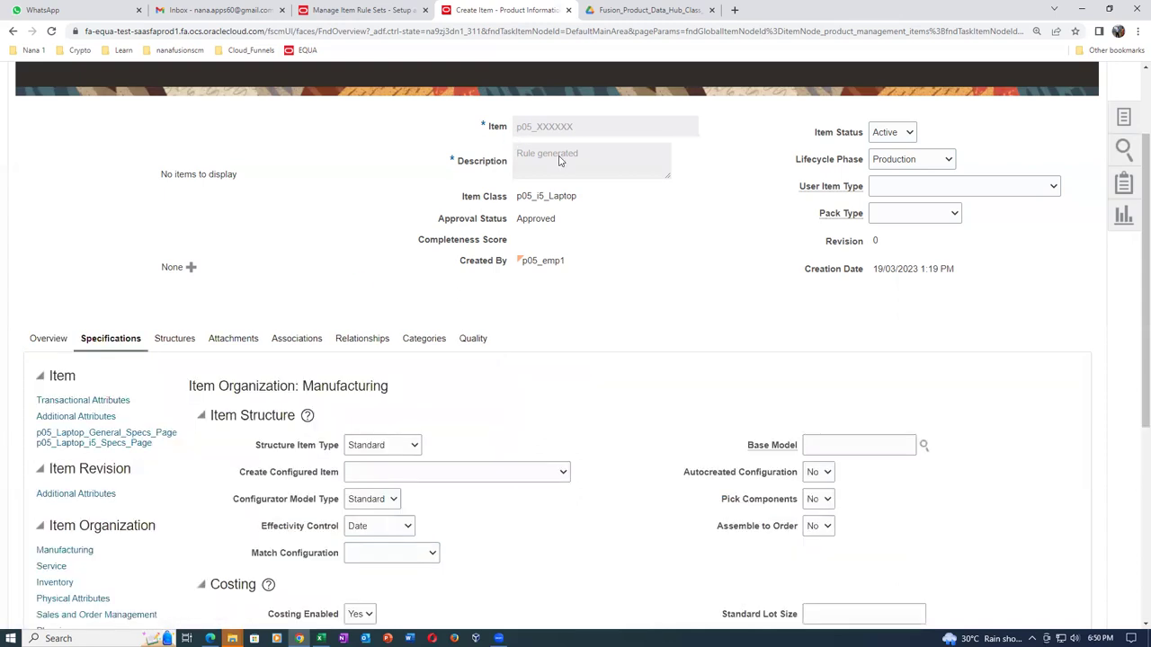
{"action": "scroll", "coordinate": [188, 419], "scroll_direction": "down", "scroll_amount": 1}
{"action": "scroll", "coordinate": [189, 418], "scroll_direction": "down", "scroll_amount": 1}
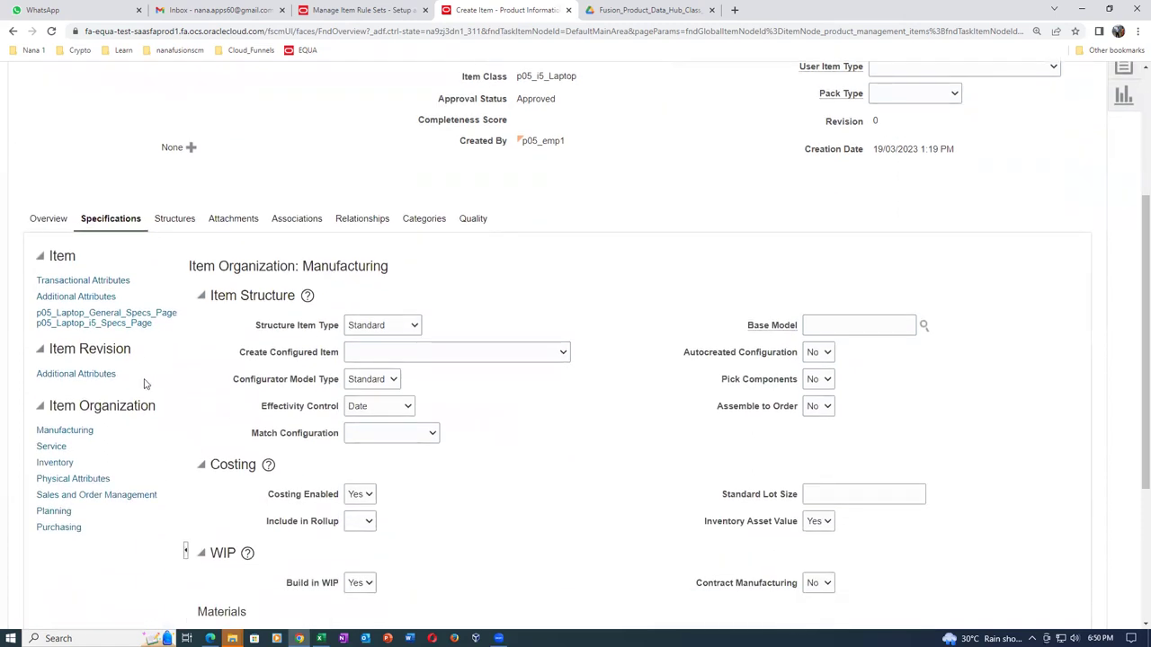
{"action": "left_click", "coordinate": [114, 325]}
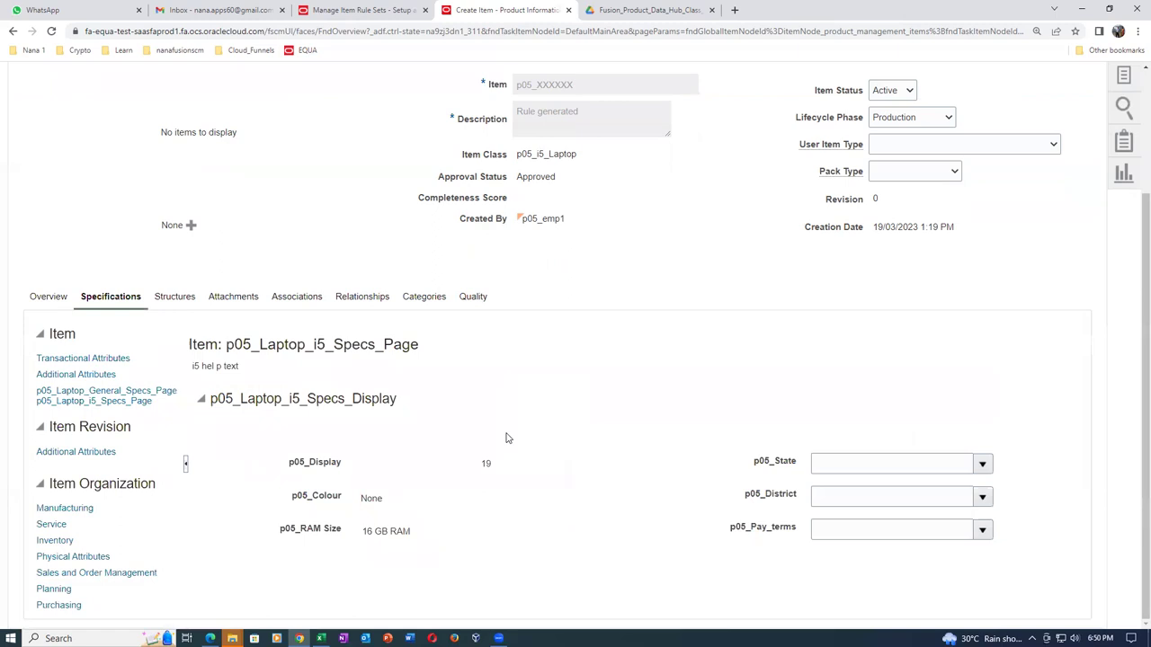
{"action": "scroll", "coordinate": [506, 438], "scroll_direction": "up", "scroll_amount": 2}
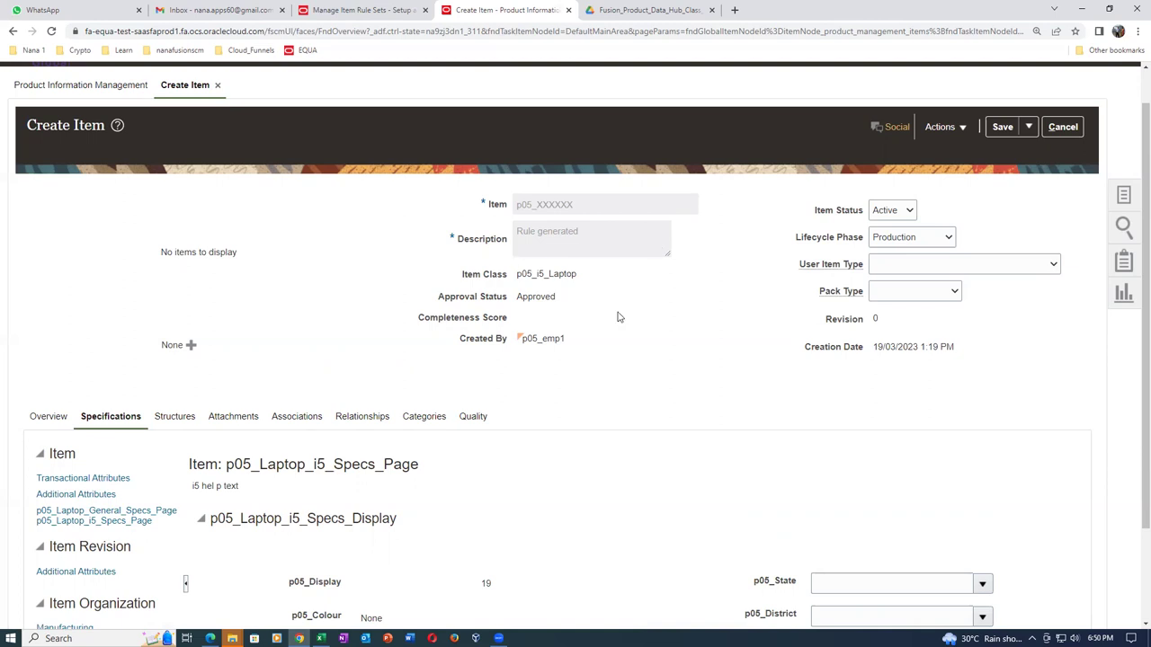
Step: Try saving the item, dismiss the 'Description is required' error, and return to the rule sets
{"action": "left_click", "coordinate": [1003, 128]}
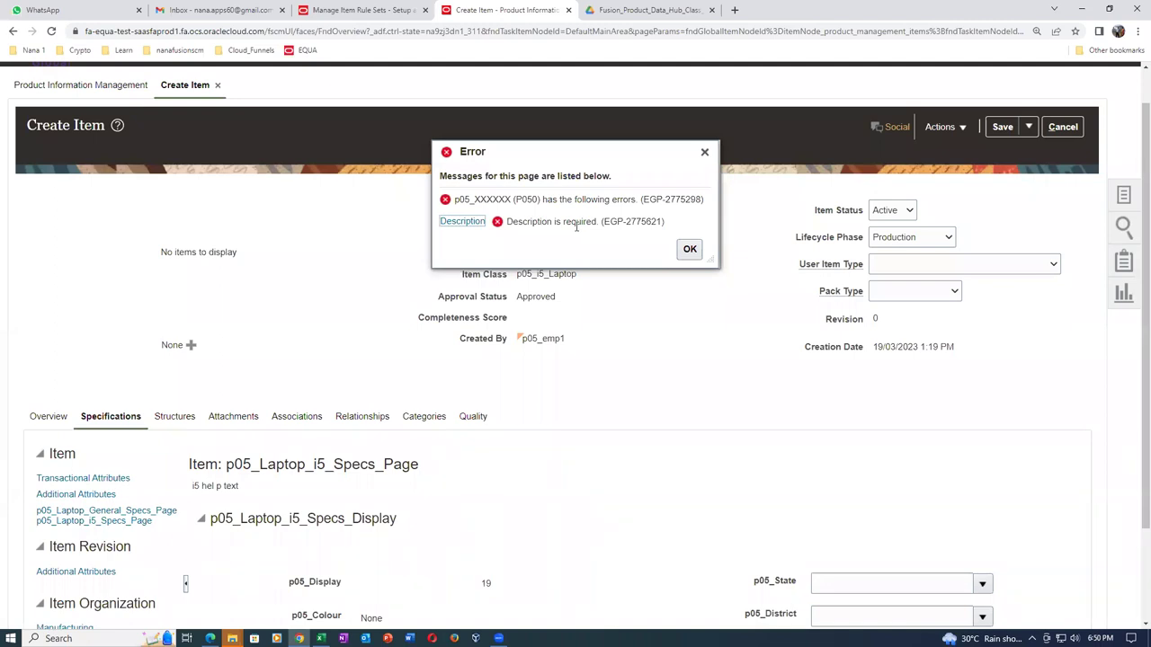
{"action": "left_click", "coordinate": [690, 250]}
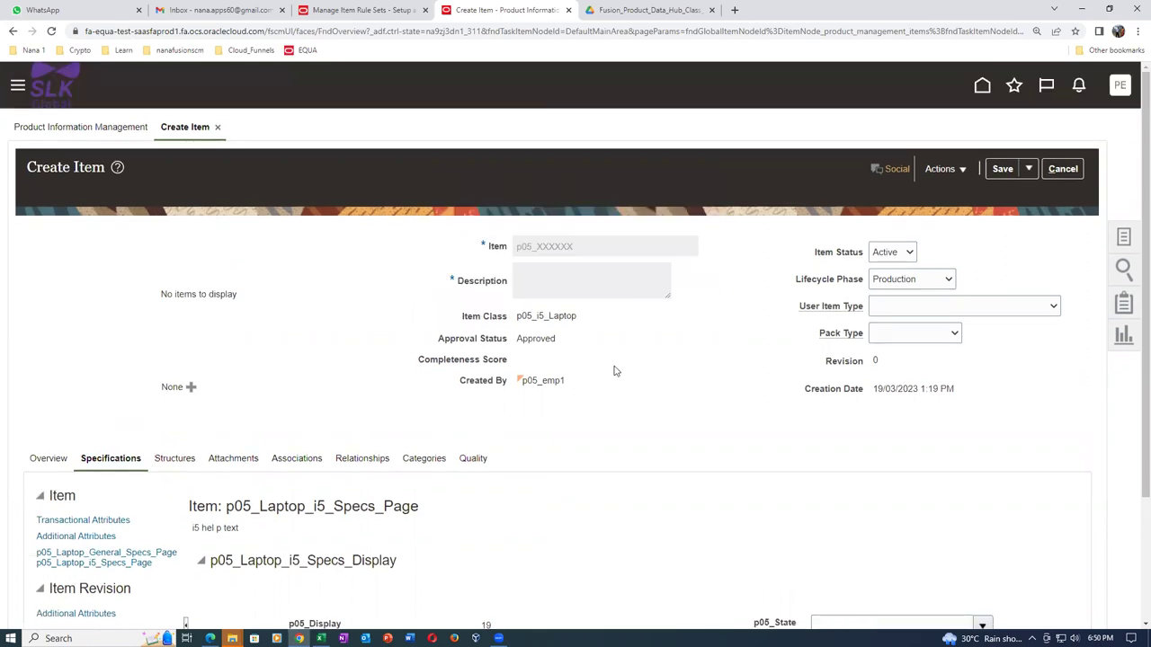
{"action": "left_click", "coordinate": [346, 10]}
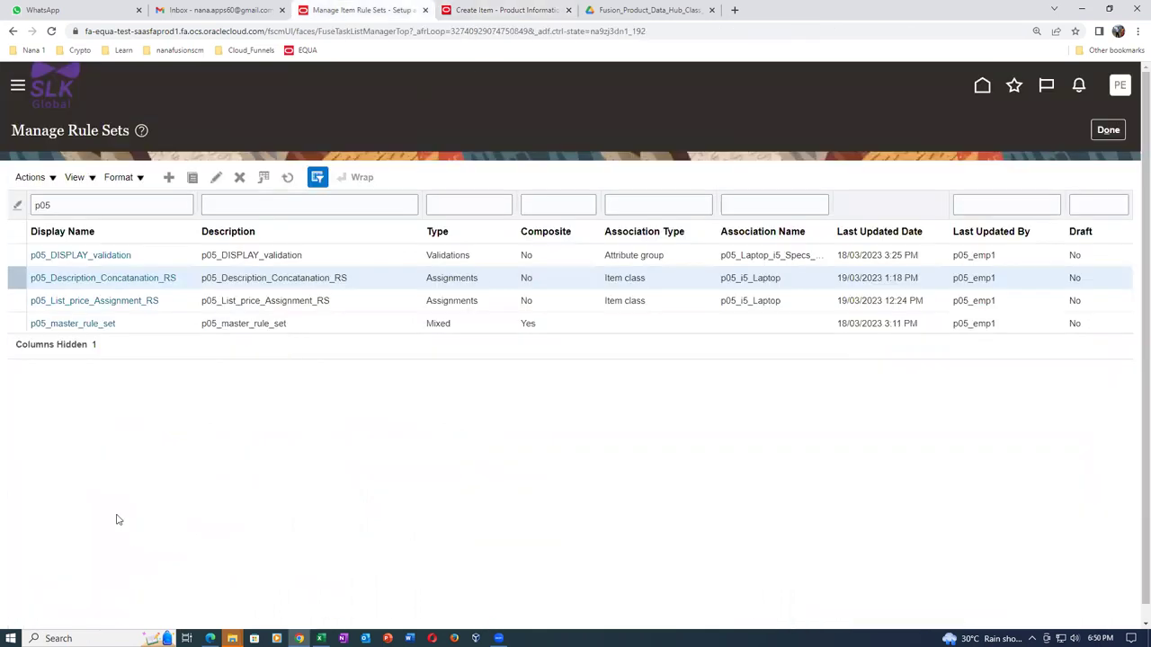
Step: Open p05_Description_Concatanation_RS for editing and review its THEN return value and message
{"action": "left_click", "coordinate": [216, 179]}
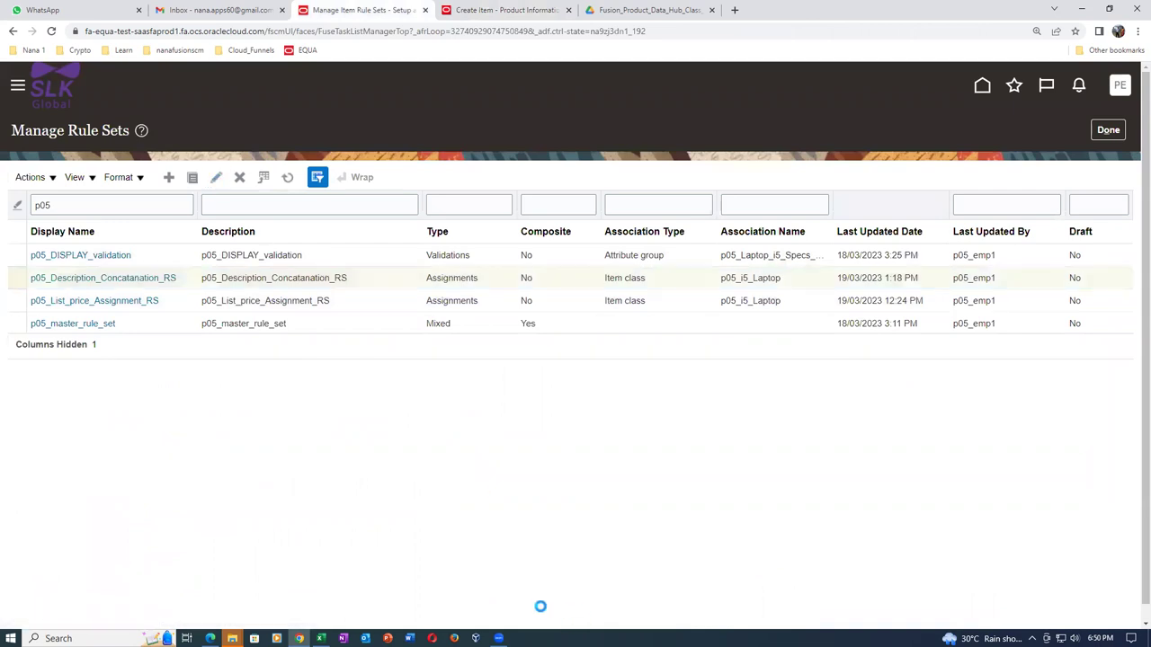
{"action": "scroll", "coordinate": [481, 536], "scroll_direction": "down", "scroll_amount": 3}
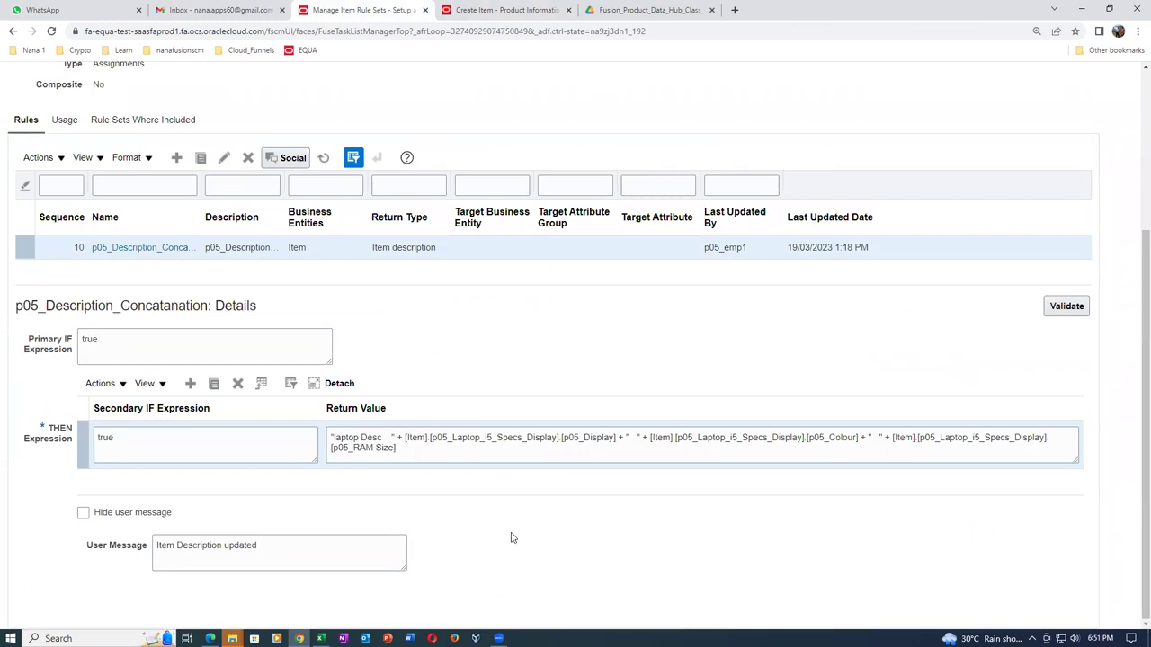
{"action": "scroll", "coordinate": [511, 538], "scroll_direction": "up", "scroll_amount": 3}
{"action": "scroll", "coordinate": [512, 538], "scroll_direction": "down", "scroll_amount": 3}
Step: Cancel the unsaved p05_i5_Laptop item and discard its changes
{"action": "left_click", "coordinate": [496, 12]}
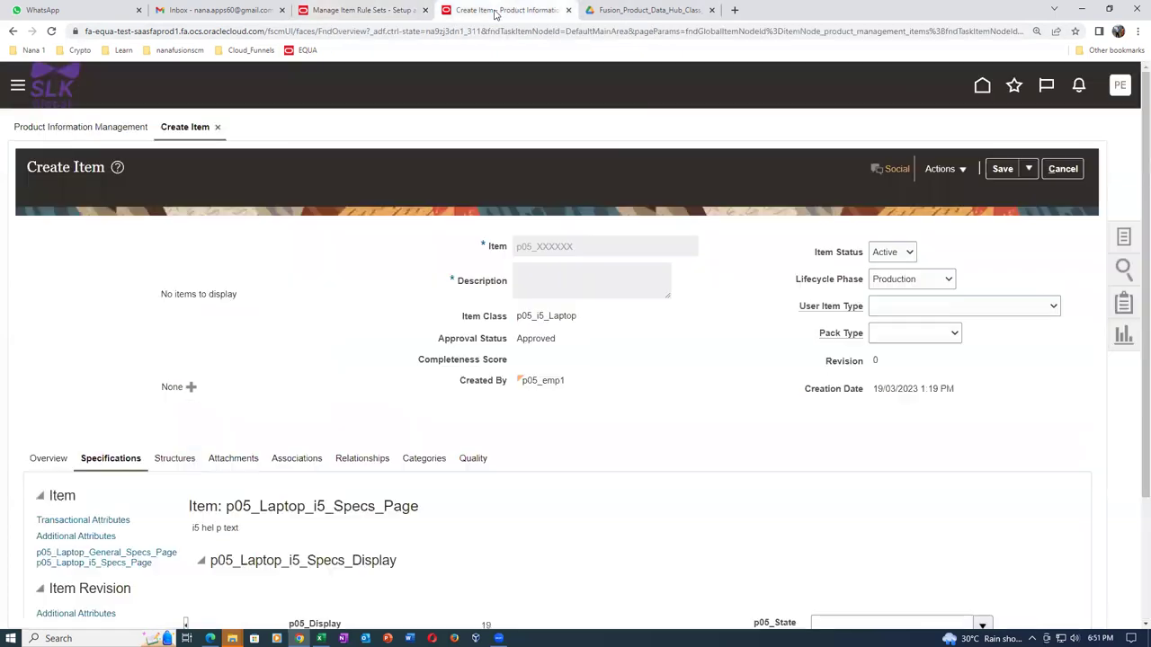
{"action": "left_click", "coordinate": [1064, 170]}
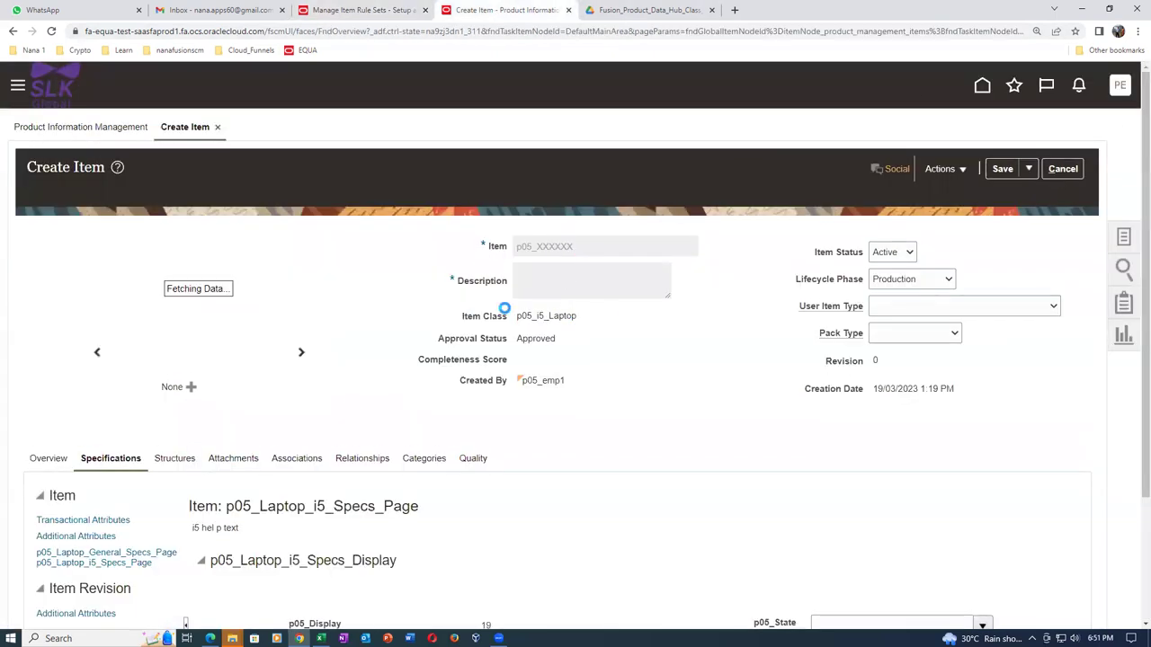
{"action": "key", "text": "Return"}
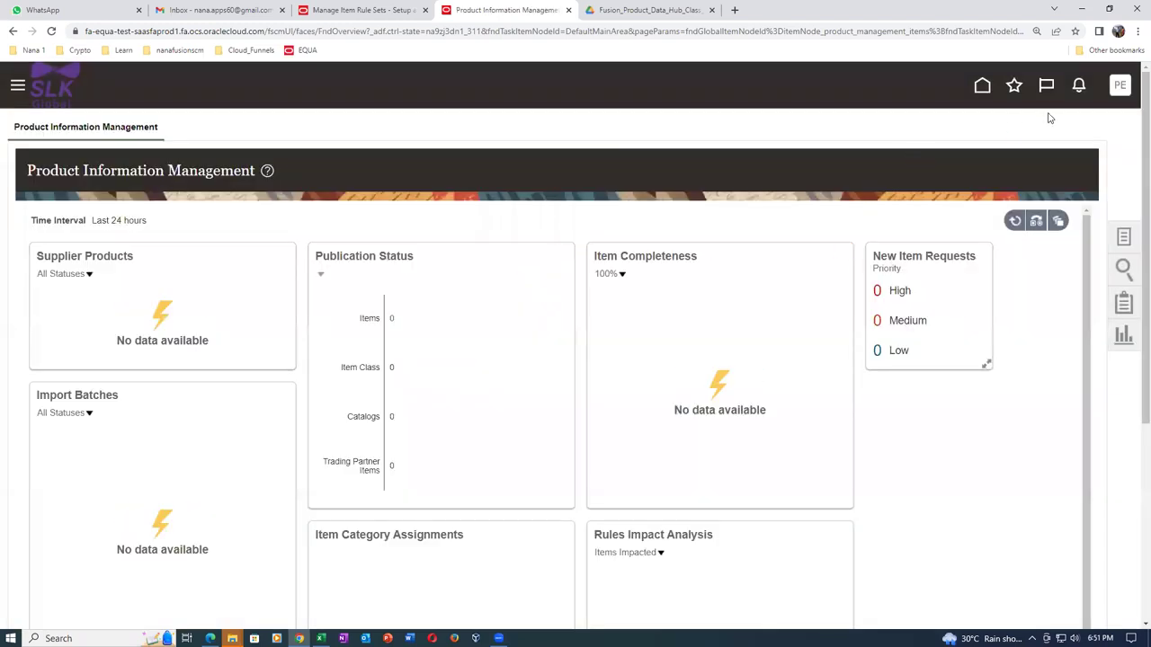
Step: Sign out of Oracle Fusion, confirm, and sign back in
{"action": "left_click", "coordinate": [1120, 88]}
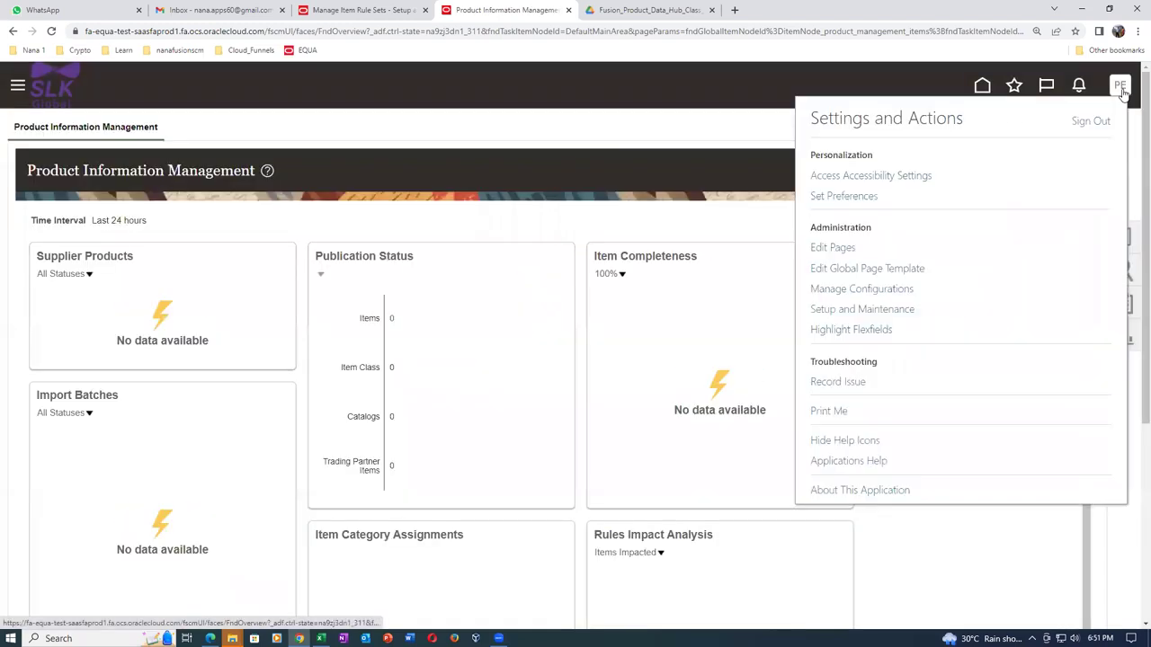
{"action": "left_click", "coordinate": [1091, 122]}
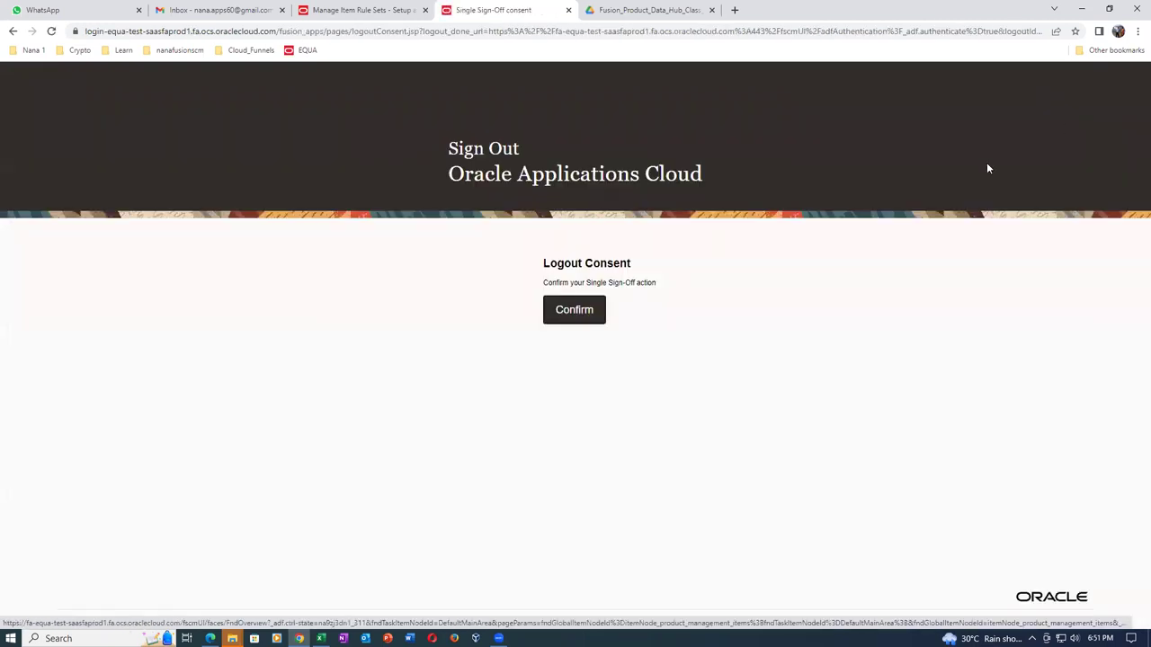
{"action": "left_click", "coordinate": [586, 311]}
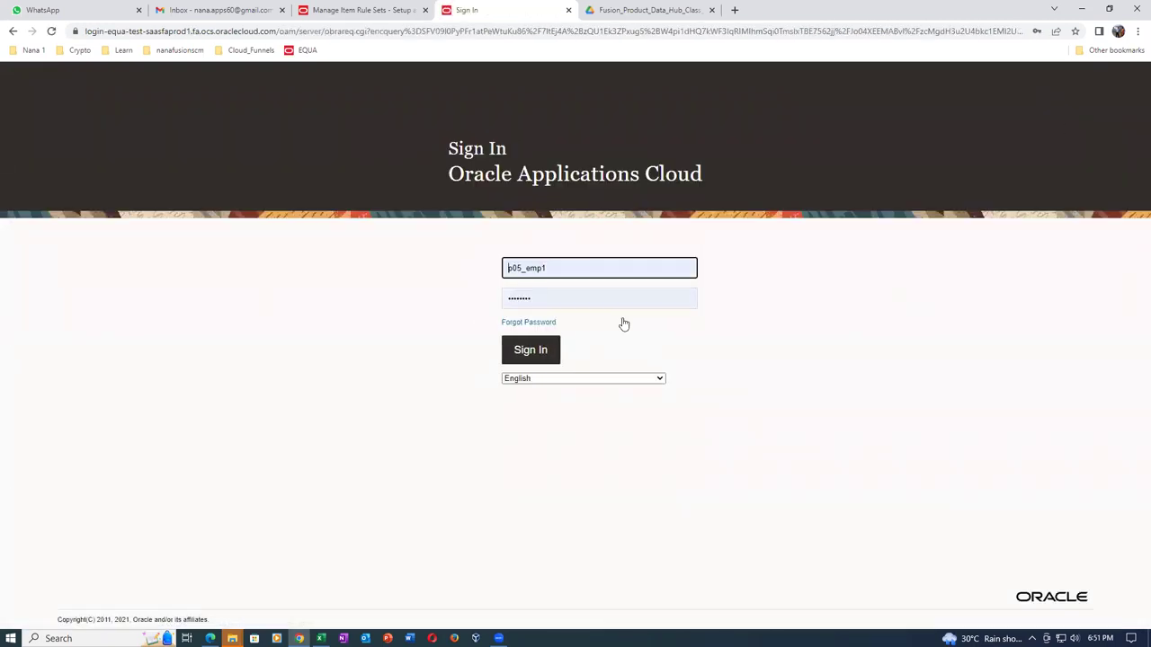
{"action": "left_click", "coordinate": [545, 349]}
{"action": "left_click", "coordinate": [403, 9]}
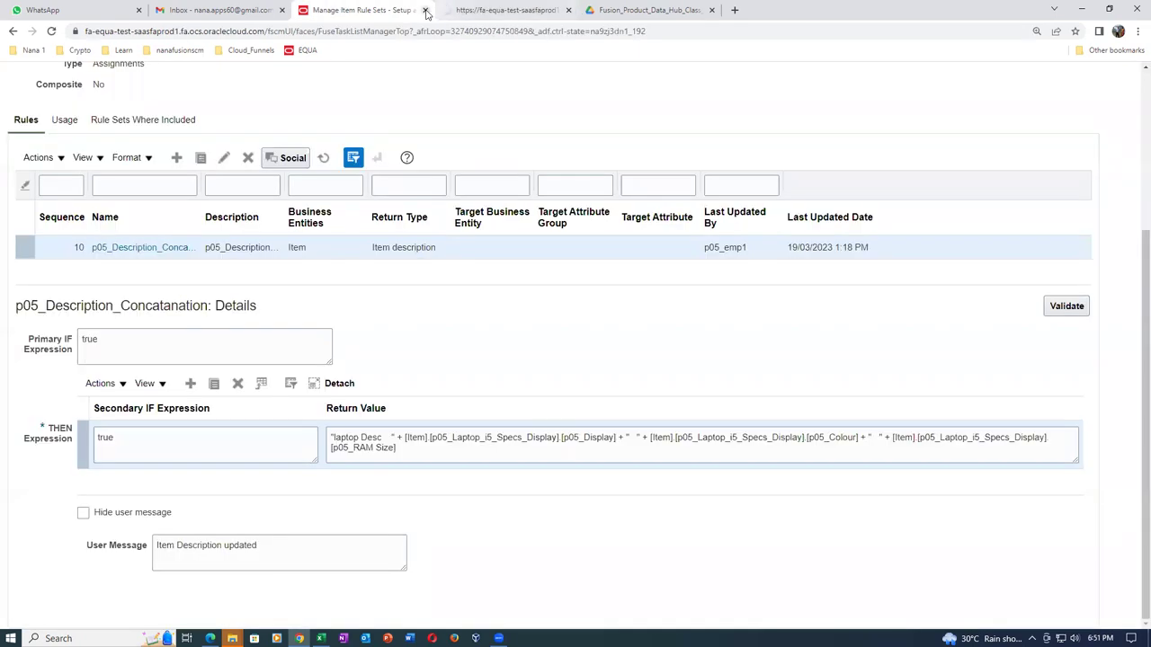
Step: Close the old rule sets and Google Drive tabs and open Product Information Management's task list
{"action": "left_click", "coordinate": [425, 9]}
{"action": "left_click", "coordinate": [510, 9]}
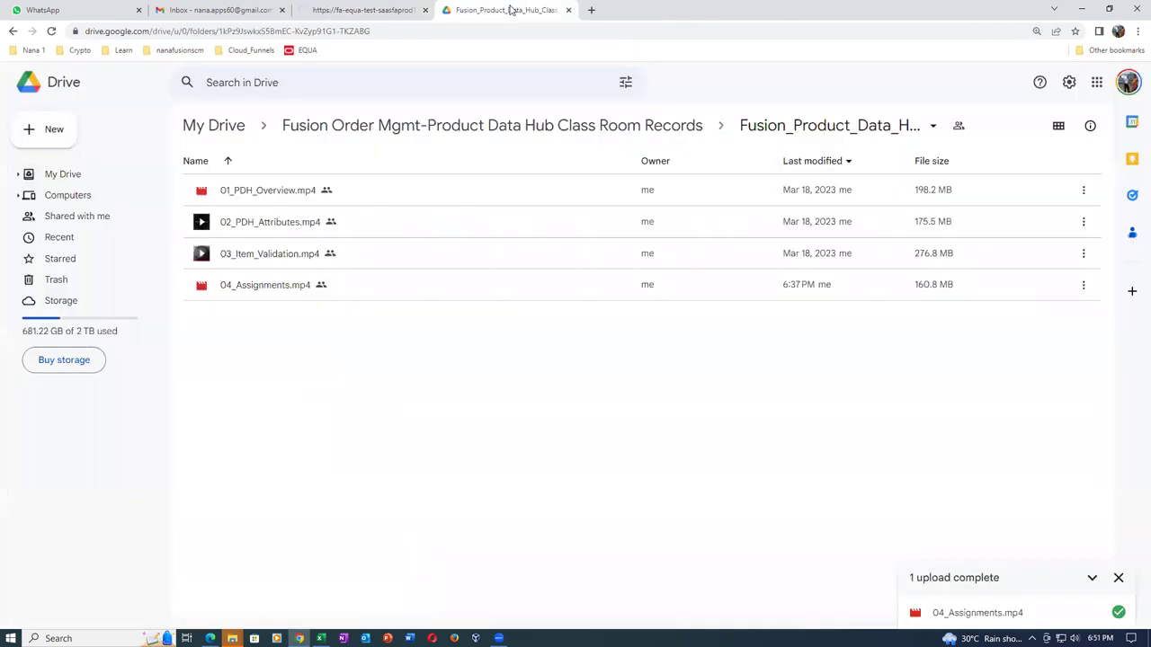
{"action": "left_click", "coordinate": [568, 10]}
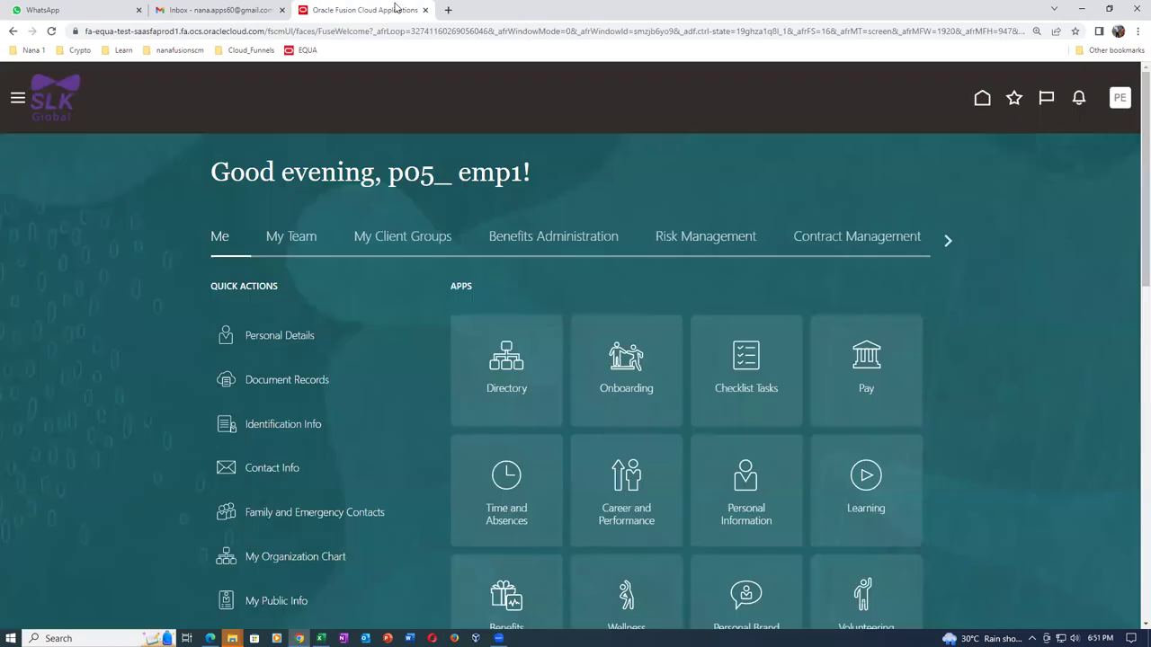
{"action": "left_click", "coordinate": [1014, 99]}
{"action": "left_click", "coordinate": [787, 255]}
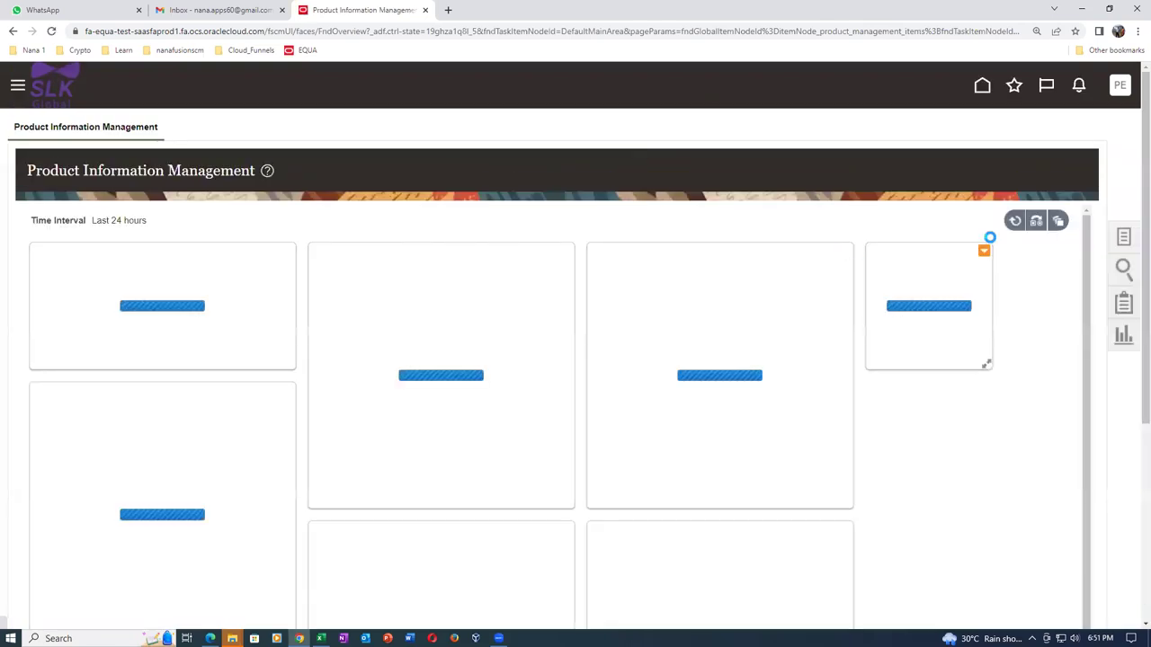
{"action": "left_click", "coordinate": [1124, 237]}
Step: Start creating a new item in organization P050 with item class p05_i5_Laptop
{"action": "left_click", "coordinate": [1007, 141]}
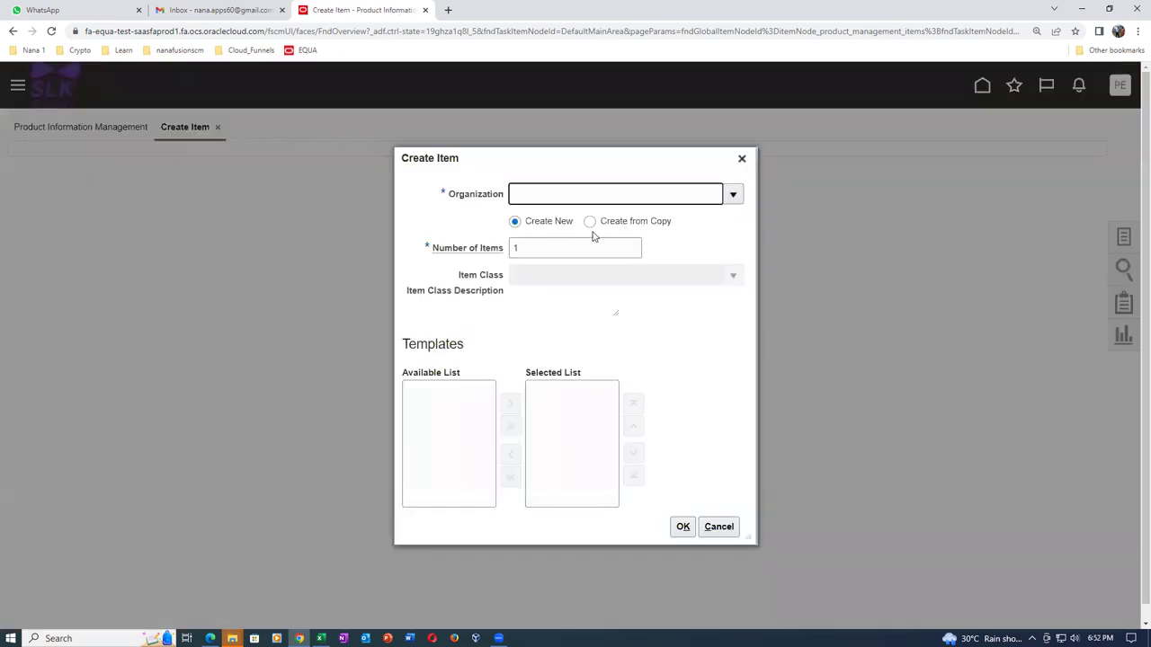
{"action": "type", "text": "p05"}
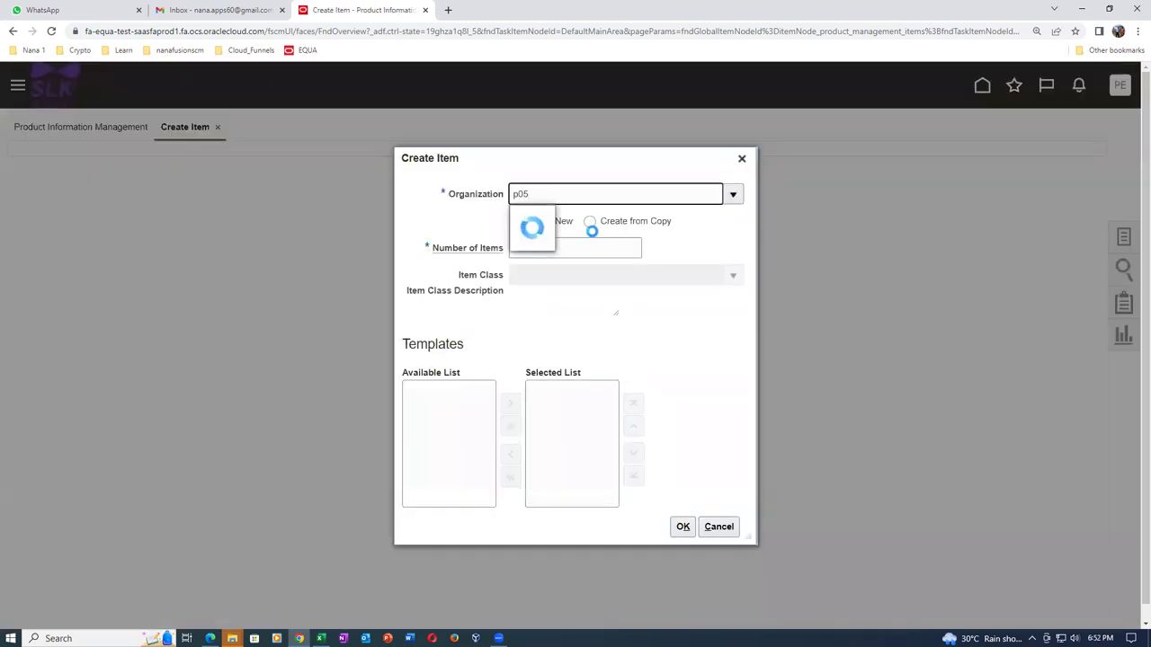
{"action": "left_click", "coordinate": [593, 221]}
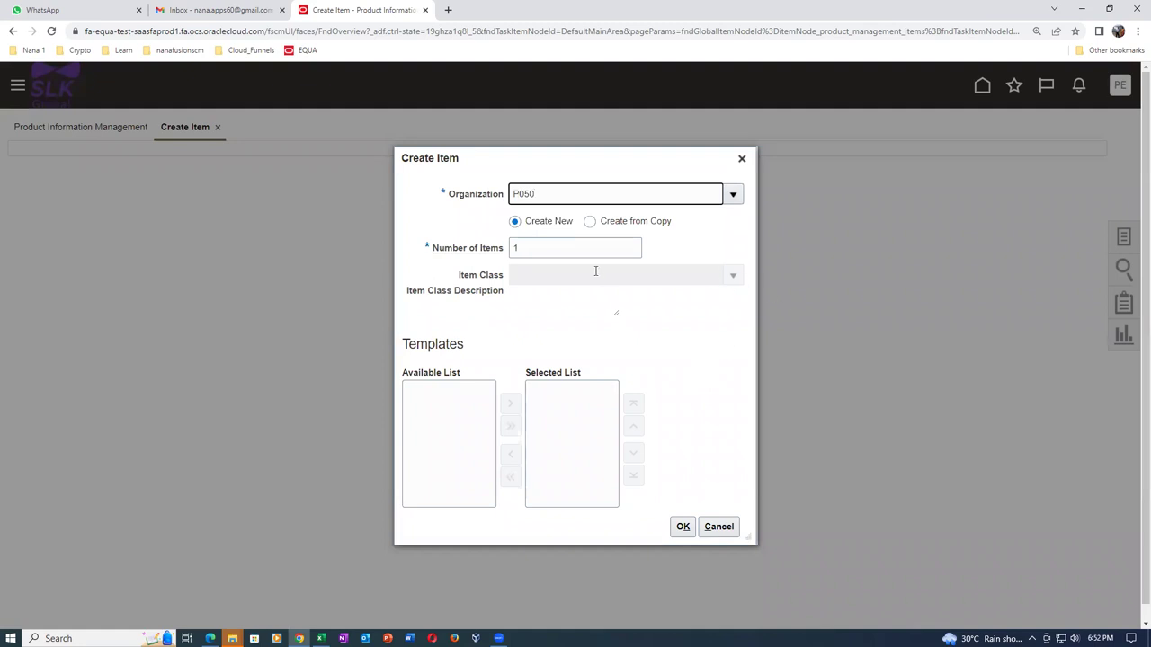
{"action": "left_click", "coordinate": [678, 275]}
{"action": "key", "text": "ctrl+a"}
{"action": "type", "text": "p05"}
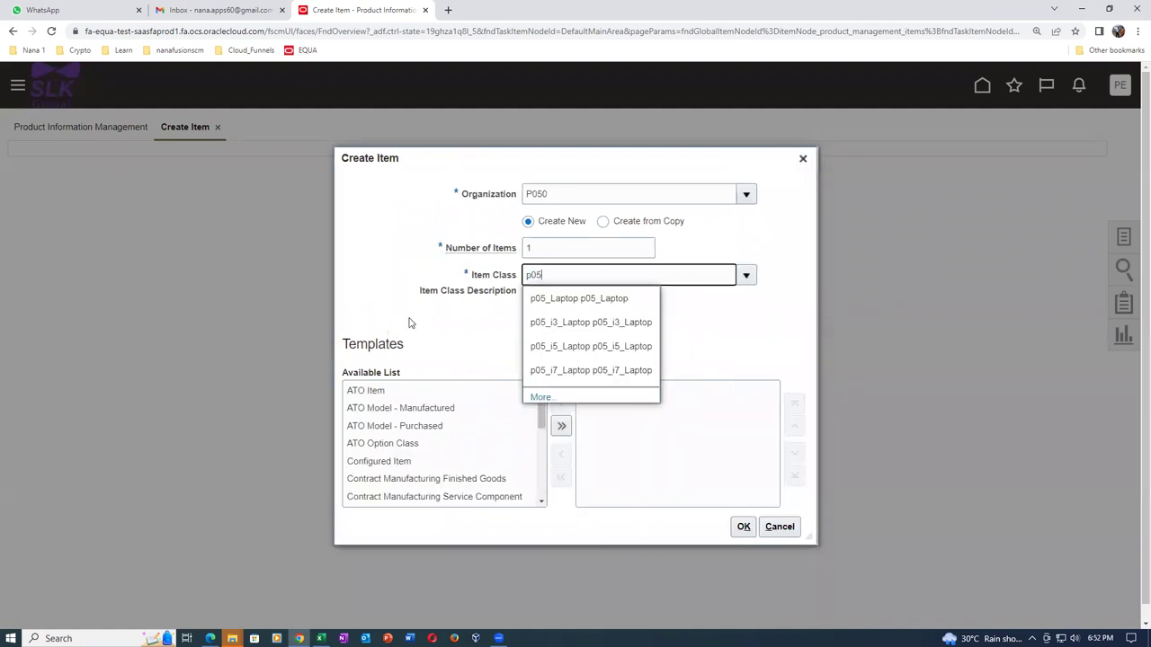
{"action": "left_click", "coordinate": [564, 346]}
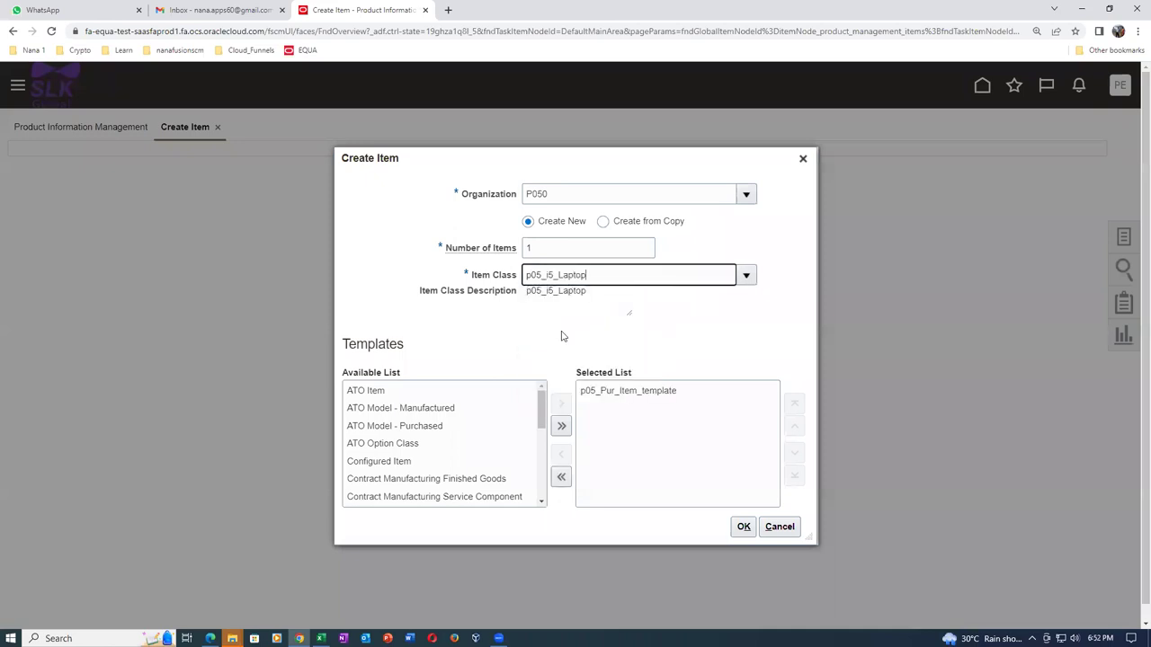
{"action": "left_click", "coordinate": [744, 526]}
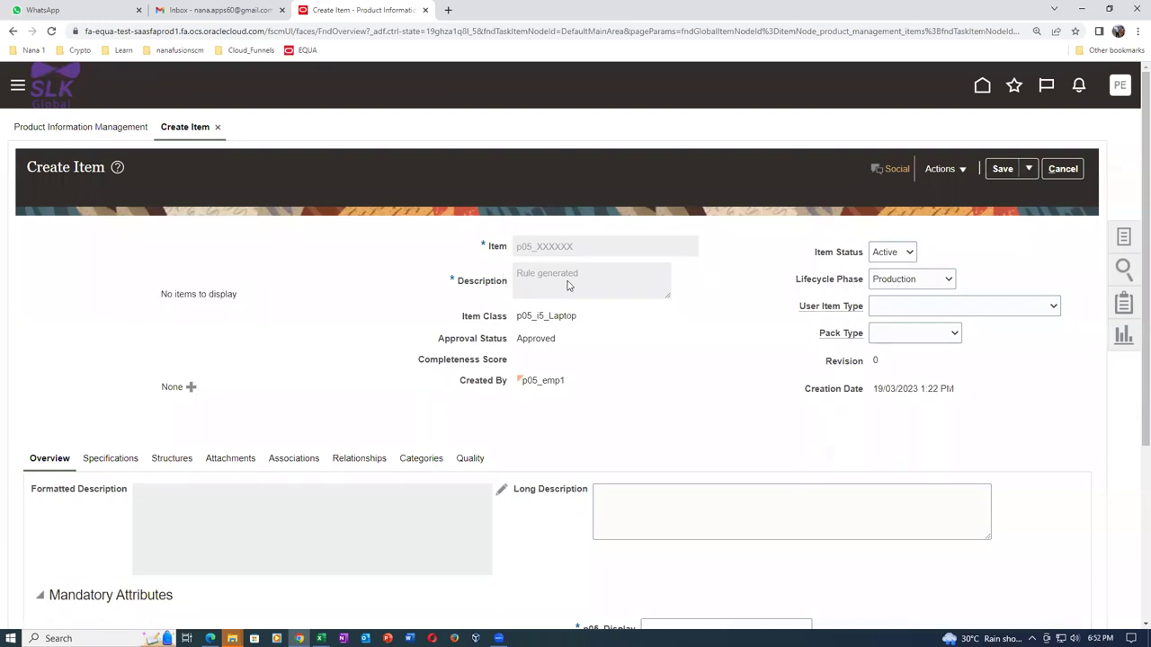
Step: Set p05_Display to 17 and p05_RAM Size to 16 GB RAM, then show the Specifications
{"action": "scroll", "coordinate": [567, 285], "scroll_direction": "down", "scroll_amount": 3}
{"action": "left_click", "coordinate": [763, 384]}
{"action": "type", "text": "17"}
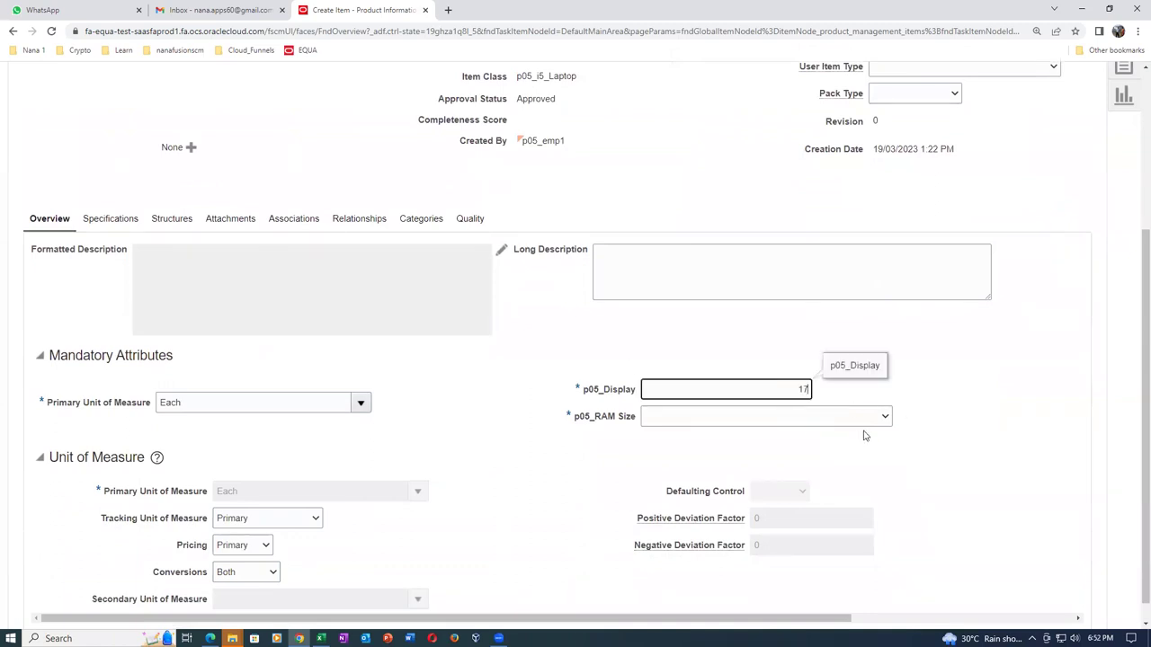
{"action": "left_click", "coordinate": [883, 419]}
{"action": "left_click", "coordinate": [783, 445]}
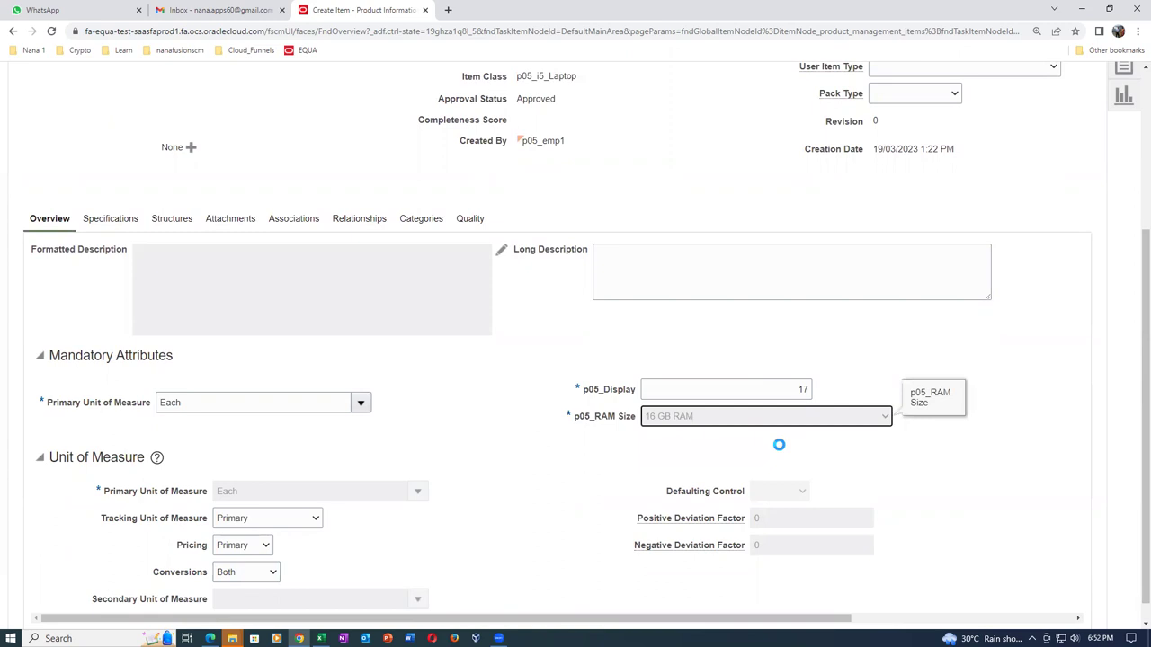
{"action": "left_click", "coordinate": [113, 221]}
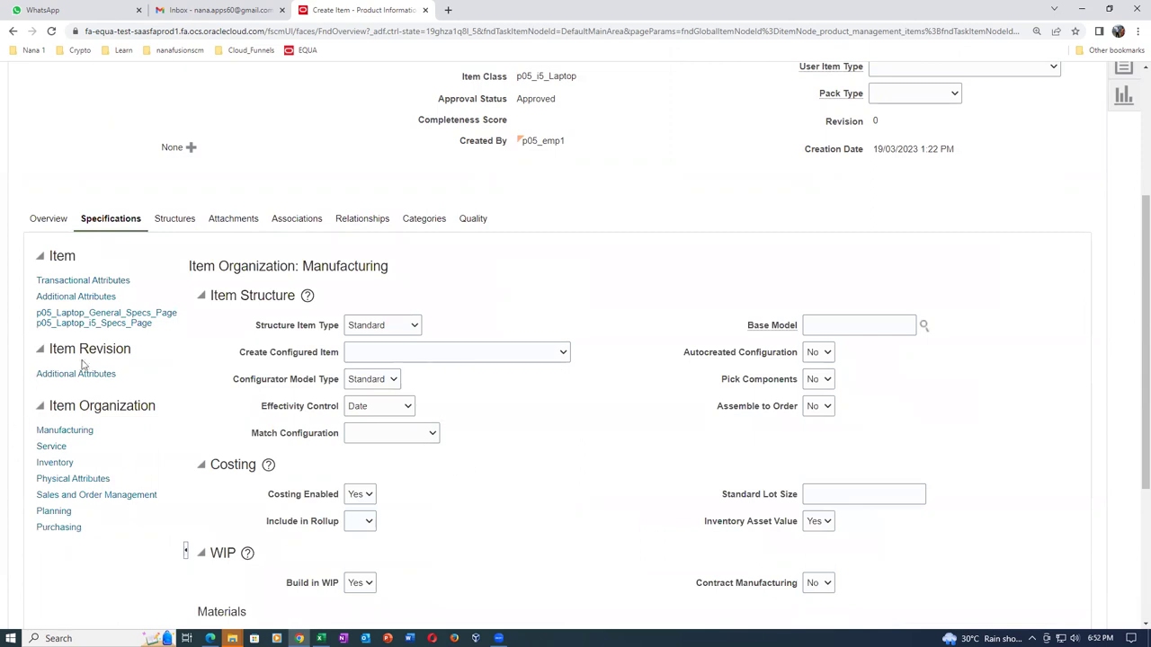
Step: On the p05_Laptop_i5_Specs_Page, set p05_State to TN and p05_District to KK, leaving p05_Pay_terms empty
{"action": "left_click", "coordinate": [86, 324]}
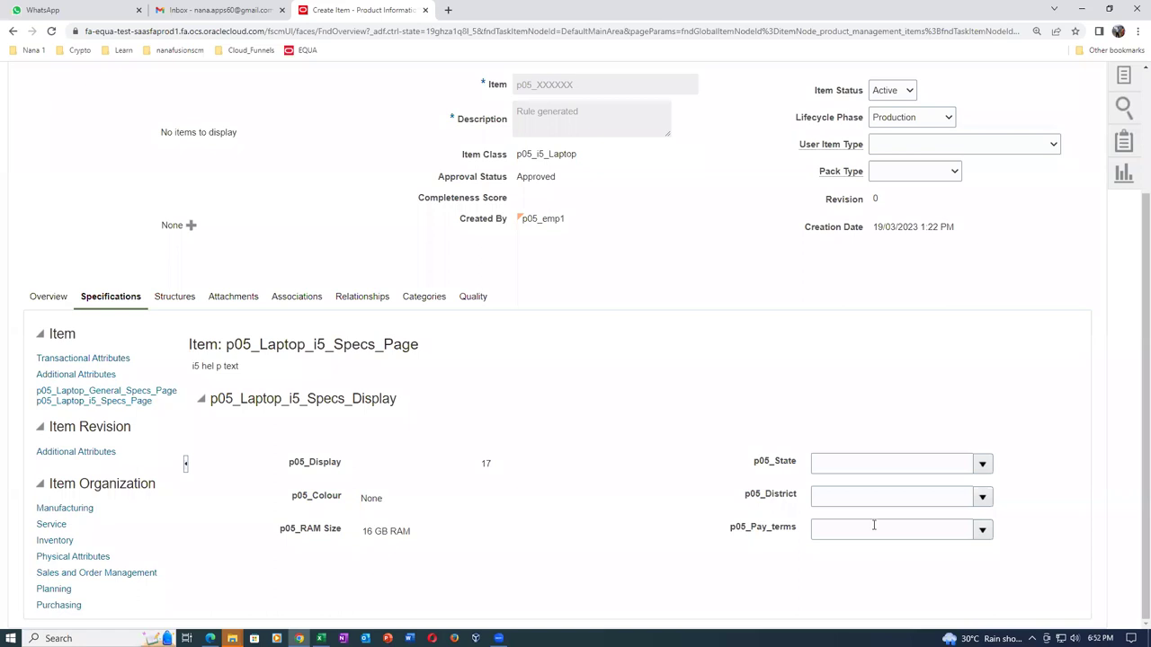
{"action": "left_click", "coordinate": [869, 474]}
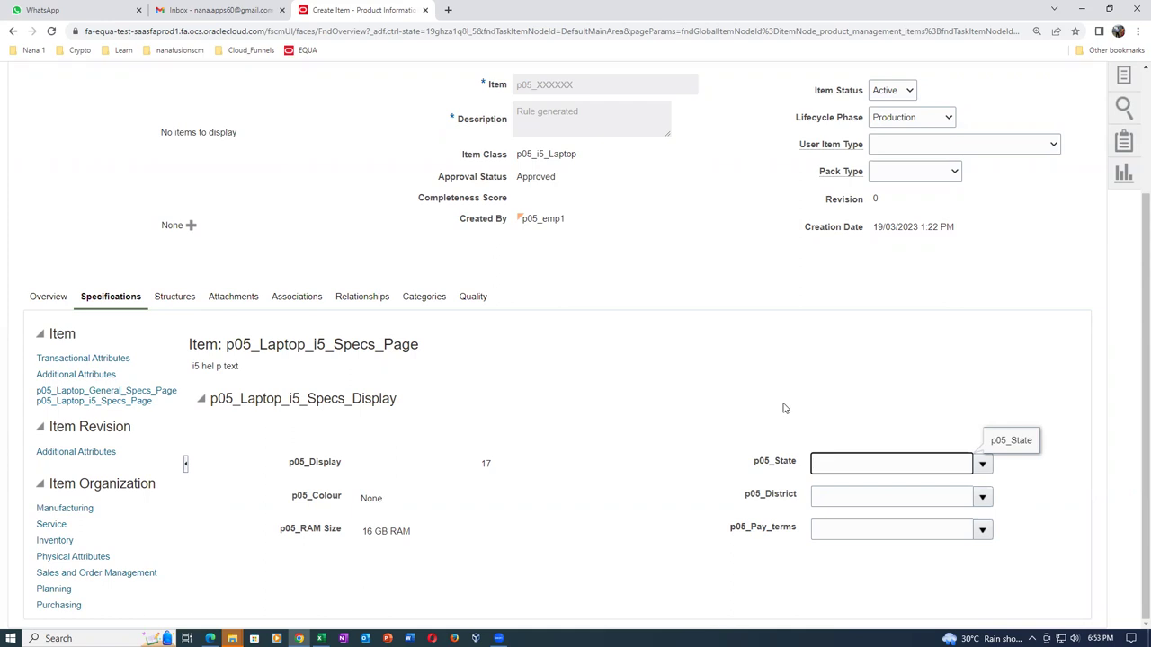
{"action": "left_click", "coordinate": [982, 464]}
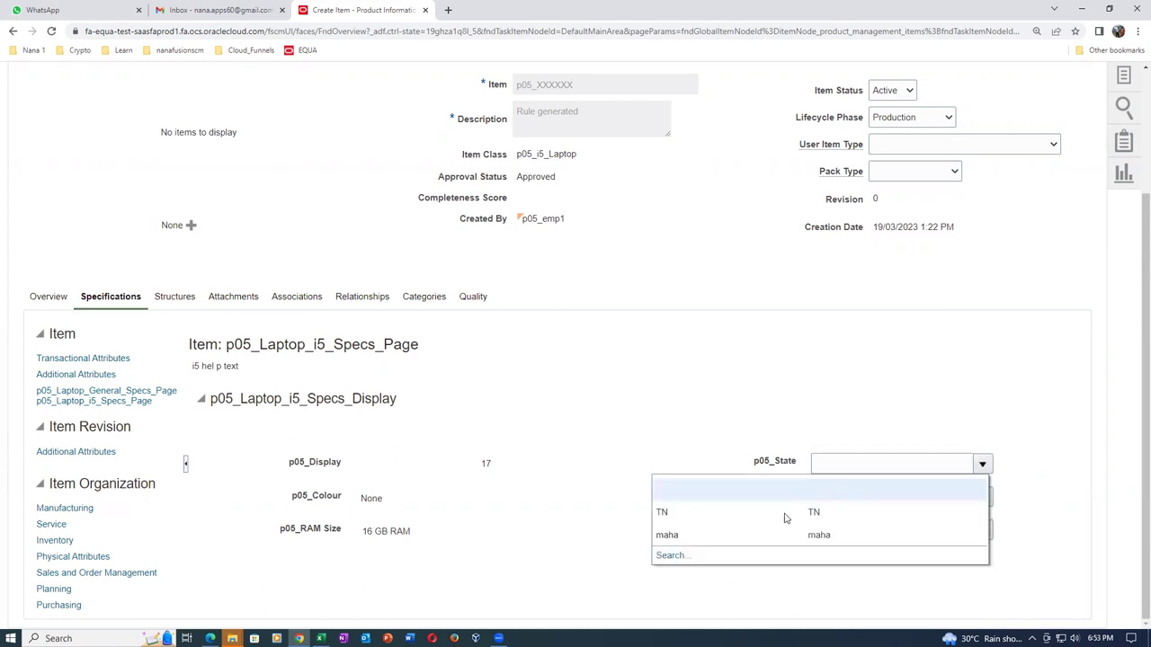
{"action": "left_click", "coordinate": [784, 514]}
{"action": "left_click", "coordinate": [982, 500]}
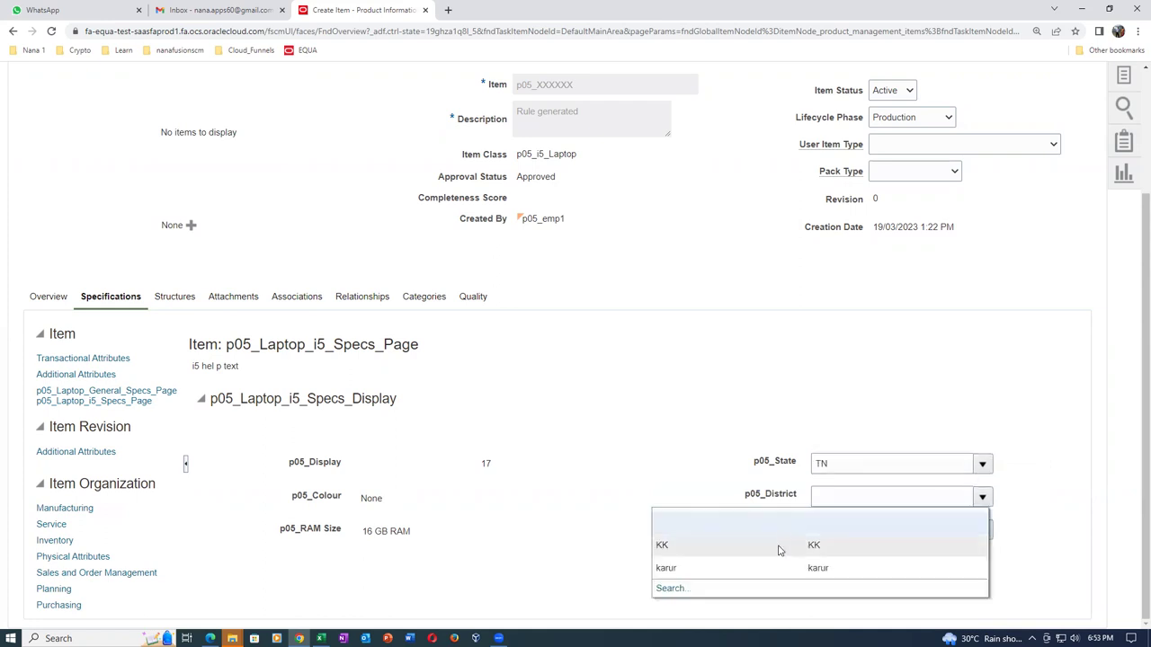
{"action": "left_click", "coordinate": [780, 547]}
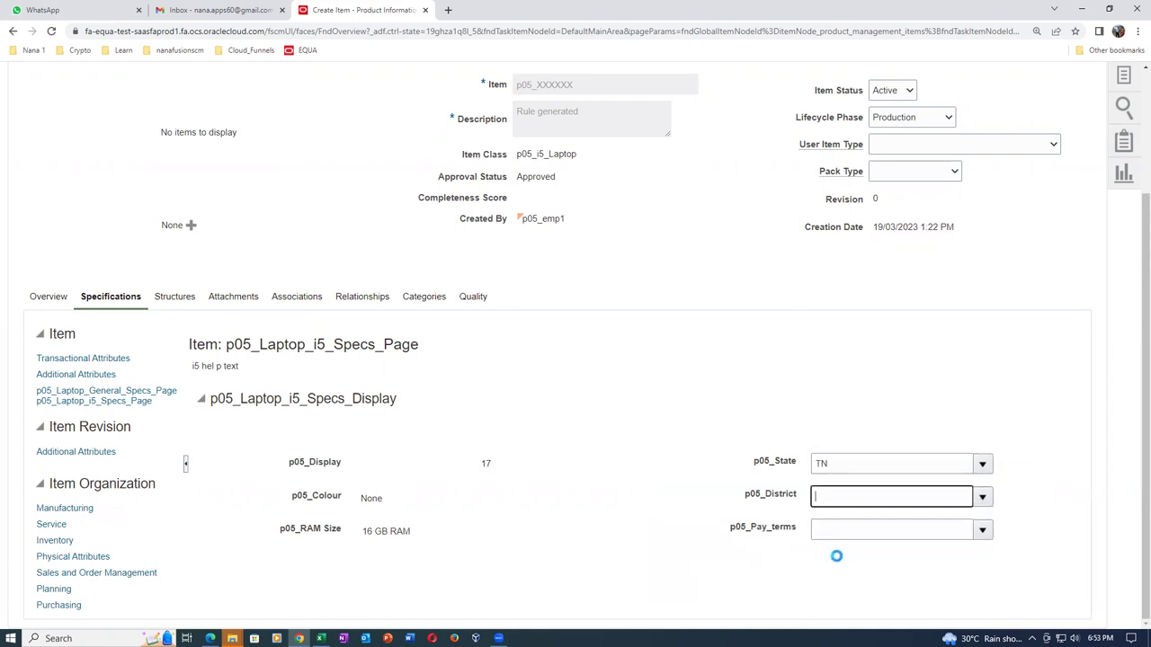
{"action": "left_click", "coordinate": [982, 531]}
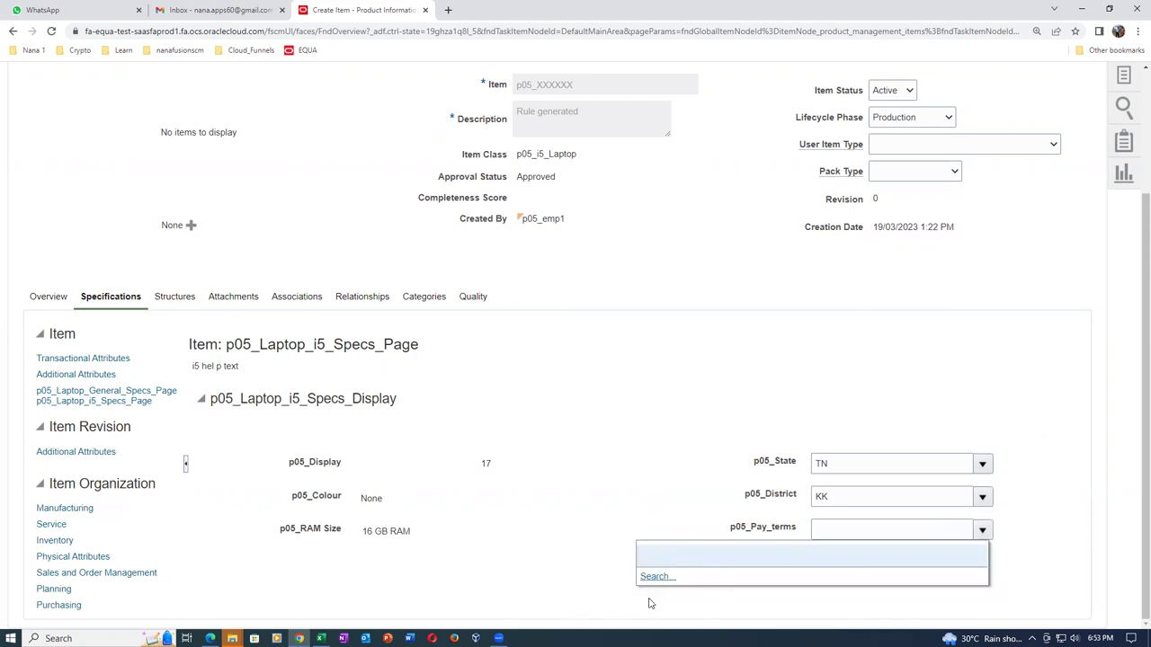
{"action": "left_click", "coordinate": [653, 389]}
{"action": "scroll", "coordinate": [673, 401], "scroll_direction": "up", "scroll_amount": 3}
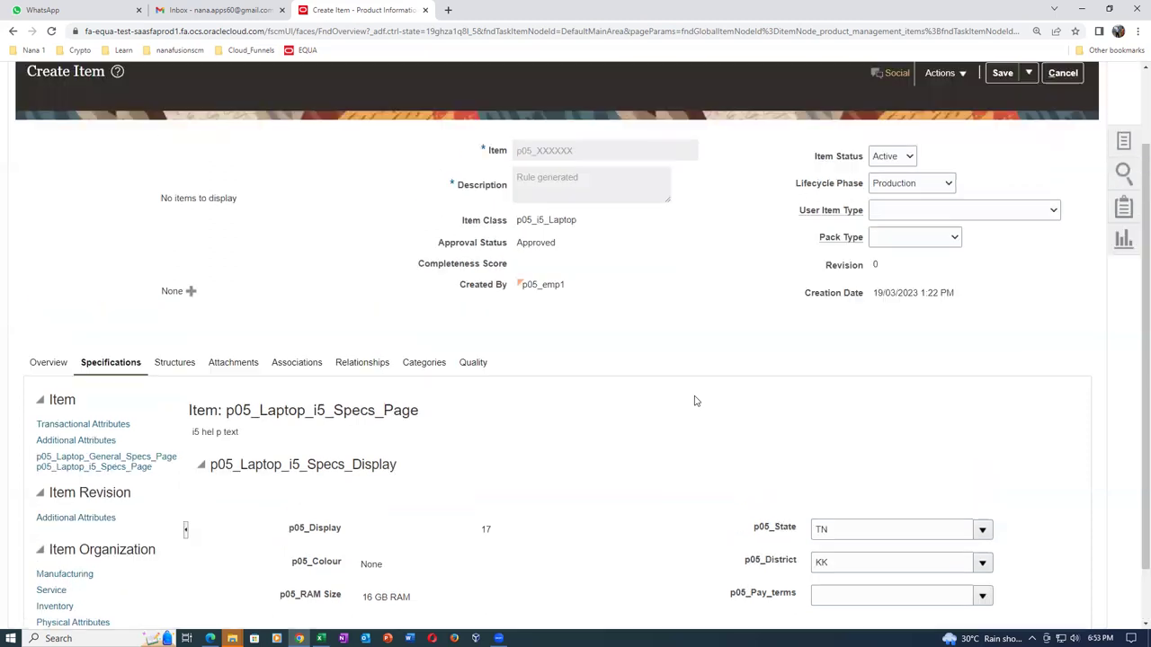
Step: After the missing-Description save error, discard the new item and duplicate the browser tab
{"action": "left_click", "coordinate": [1003, 169]}
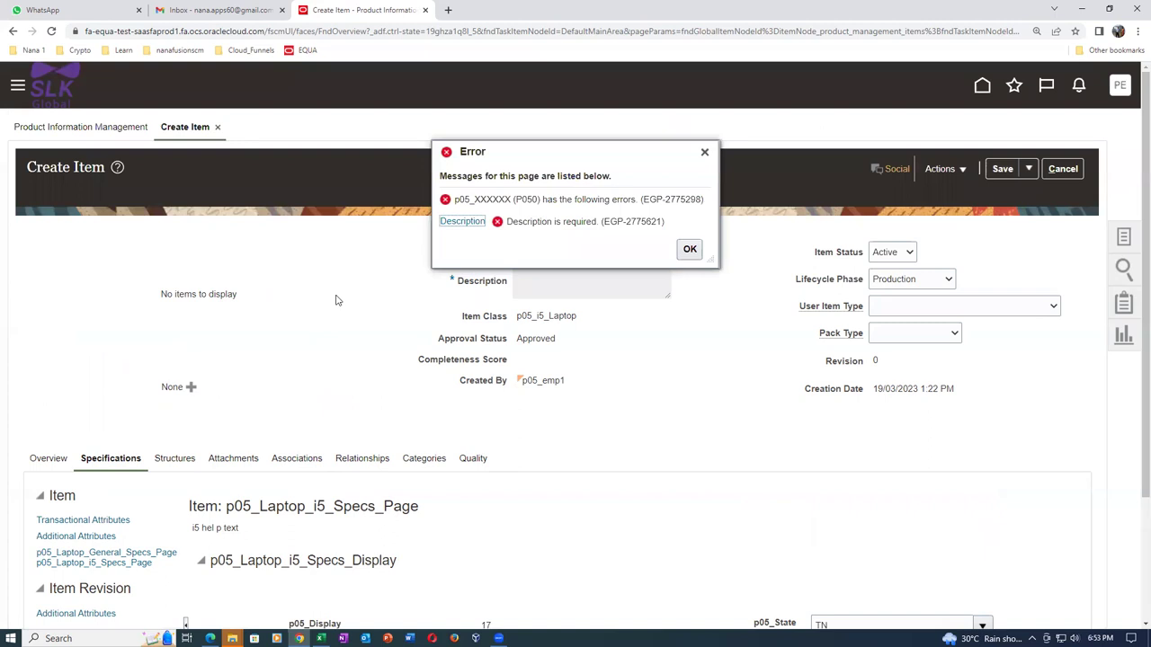
{"action": "left_click", "coordinate": [458, 225]}
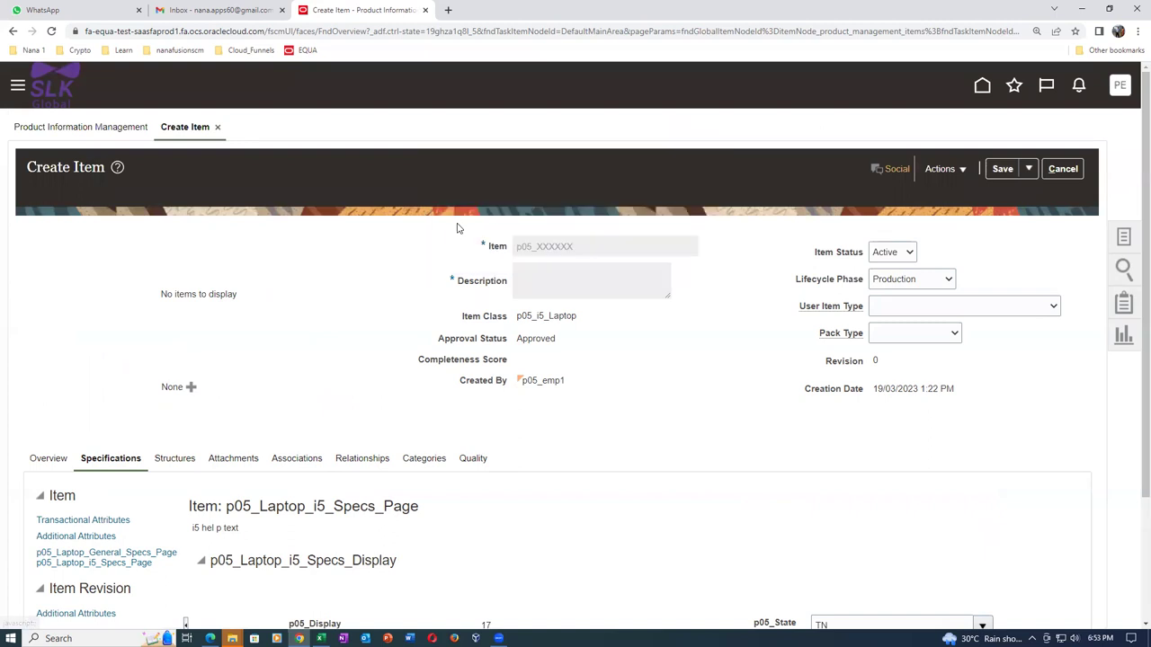
{"action": "left_click", "coordinate": [1061, 169]}
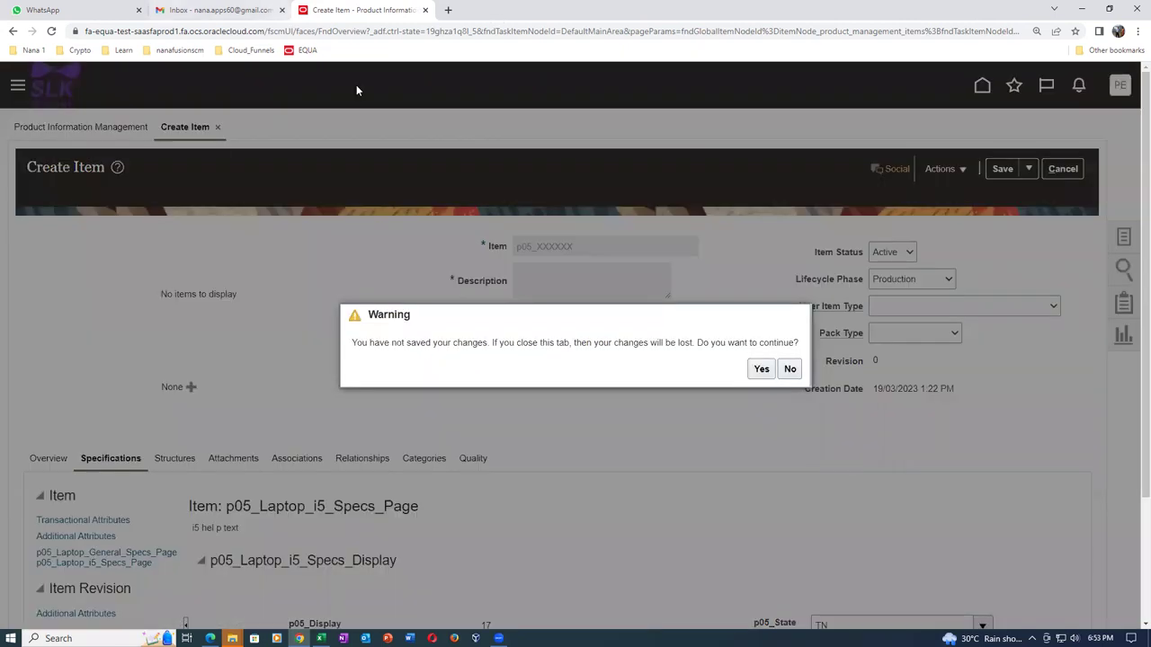
{"action": "left_click", "coordinate": [761, 370]}
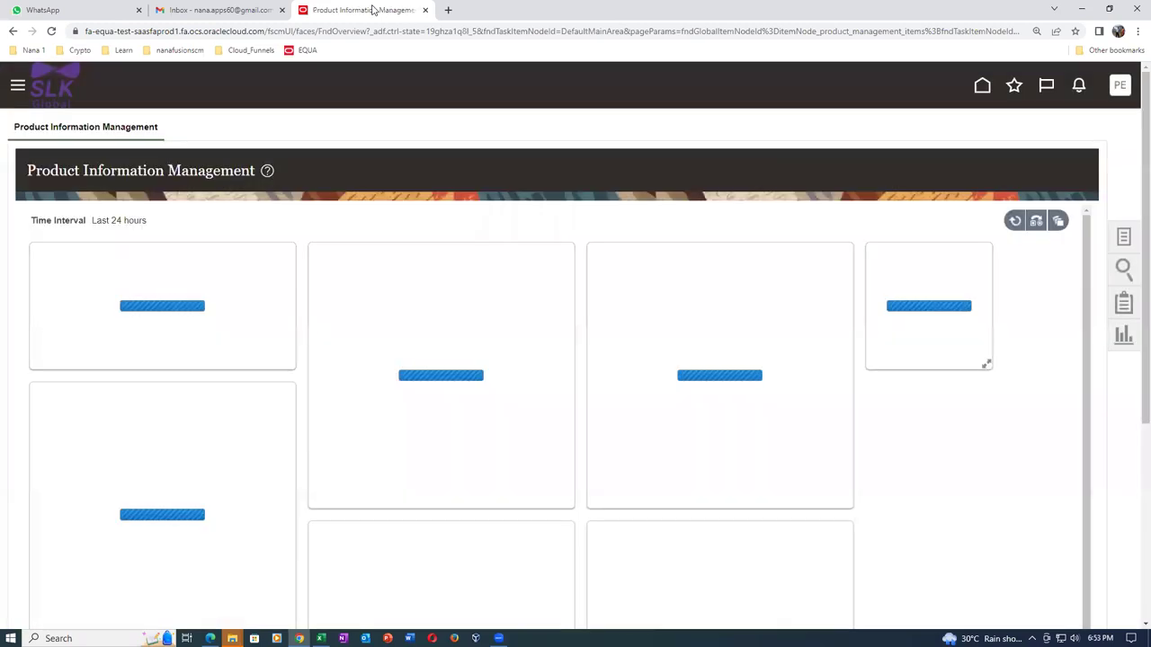
{"action": "right_click", "coordinate": [372, 10]}
{"action": "left_click", "coordinate": [407, 91]}
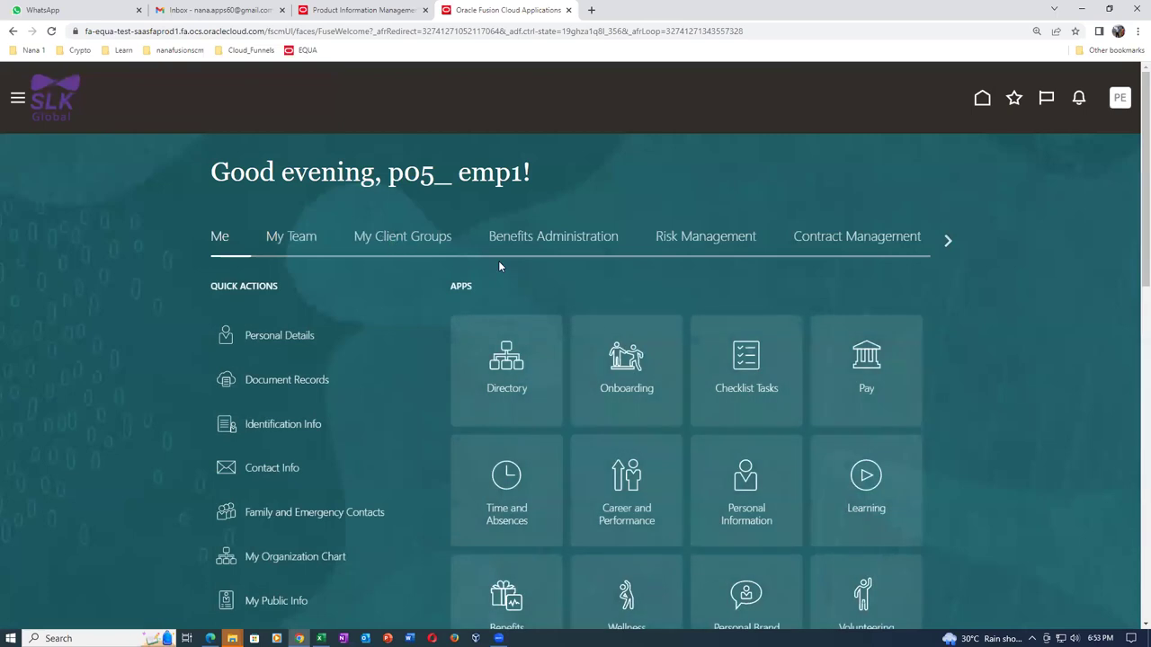
Step: In Setup and Maintenance, search the pasted 'Manage Item rule sets' task and open it
{"action": "left_click", "coordinate": [1122, 97]}
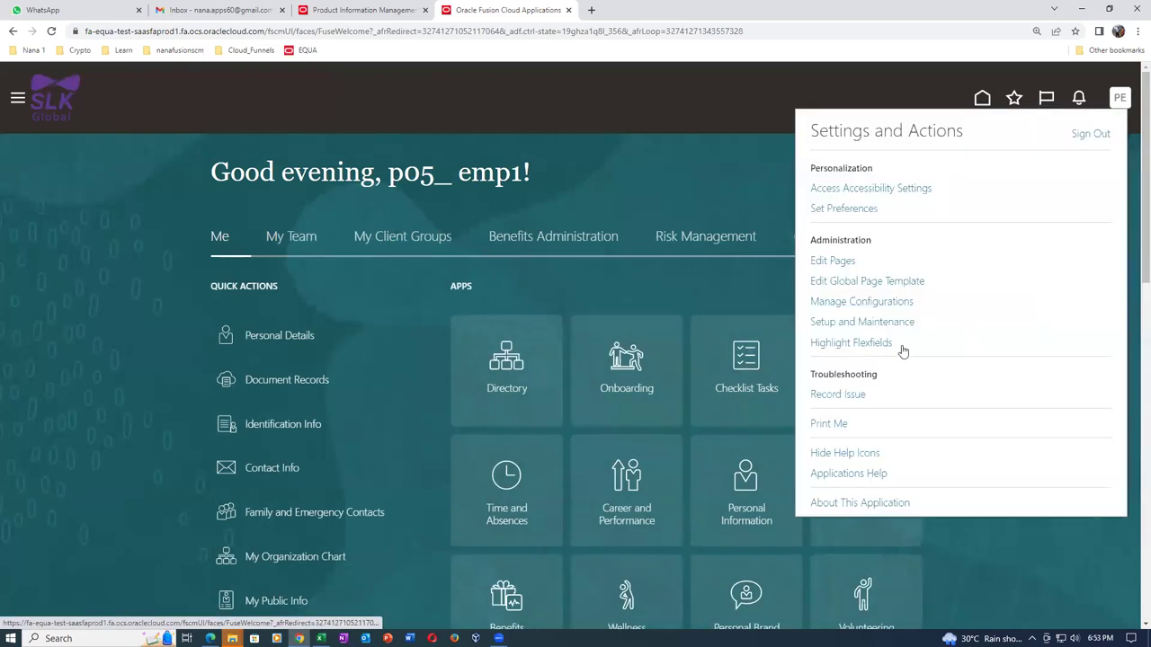
{"action": "left_click", "coordinate": [886, 324]}
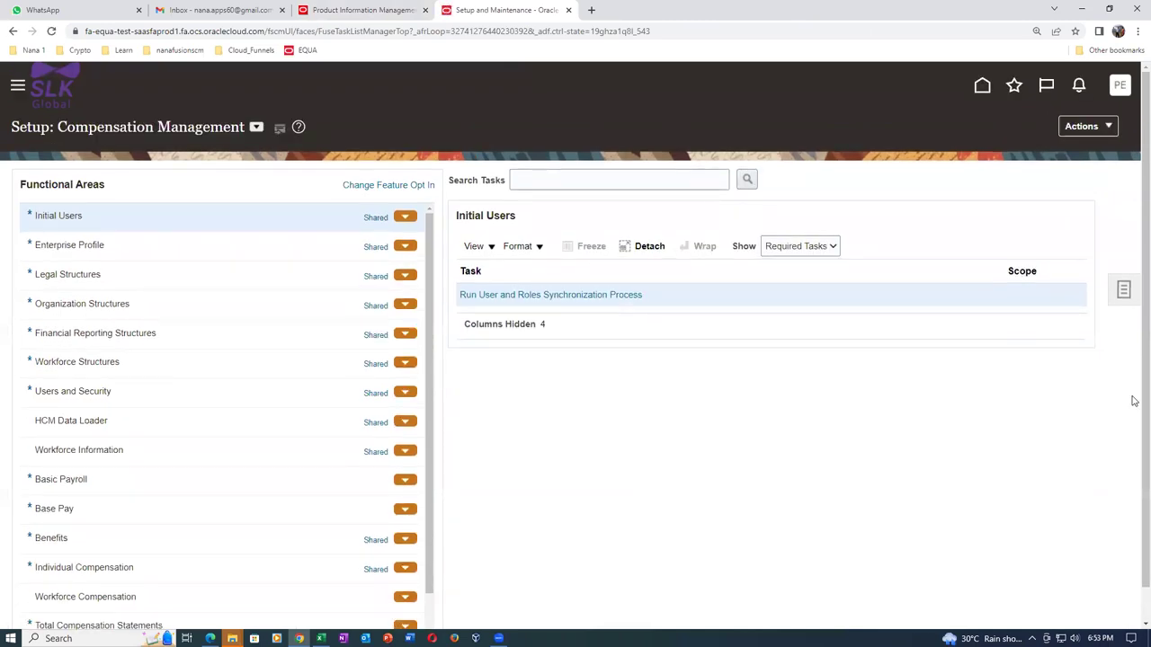
{"action": "left_click", "coordinate": [1123, 289]}
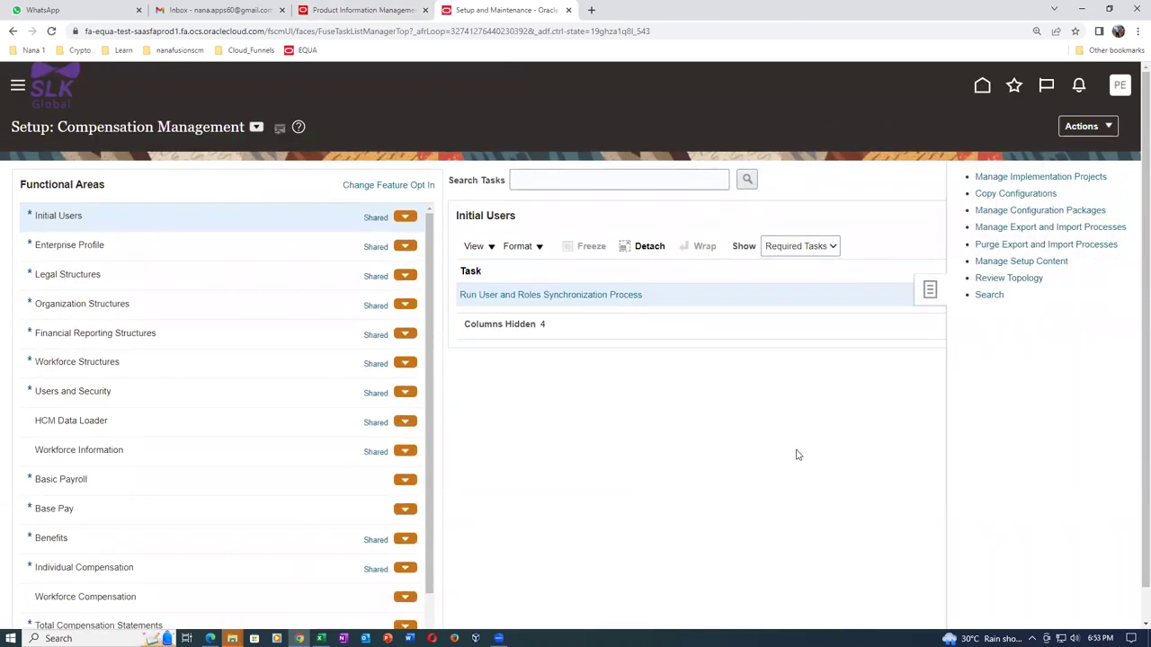
{"action": "left_click", "coordinate": [989, 295]}
{"action": "key", "text": "alt+Tab"}
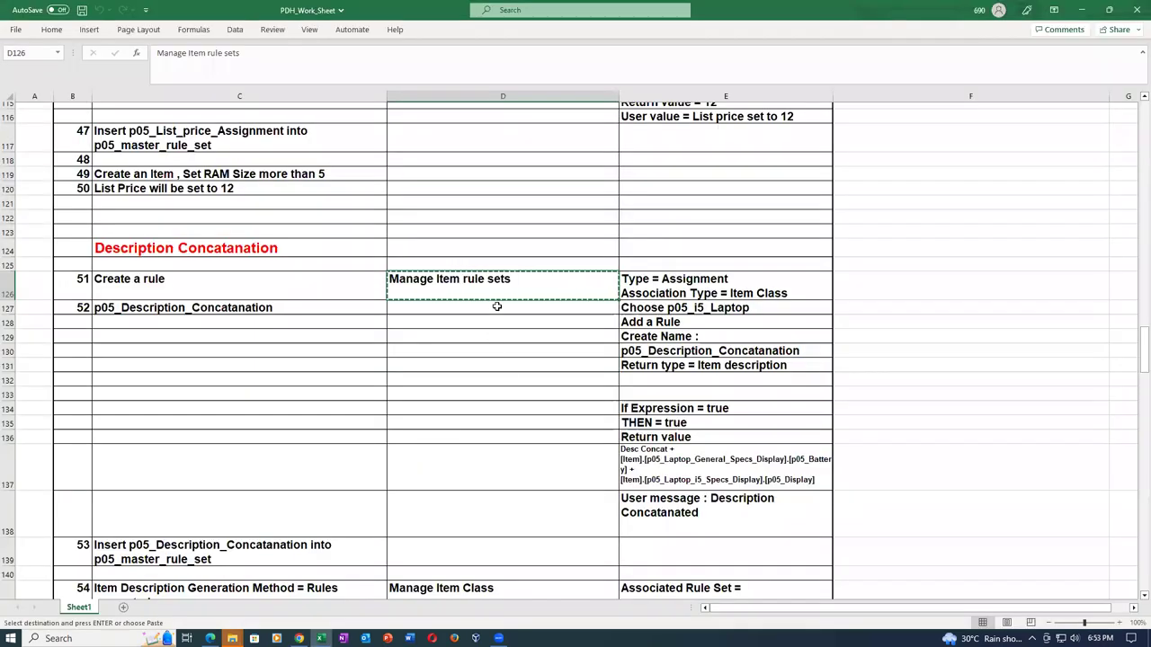
{"action": "key", "text": "alt+Tab"}
{"action": "left_click", "coordinate": [233, 179]}
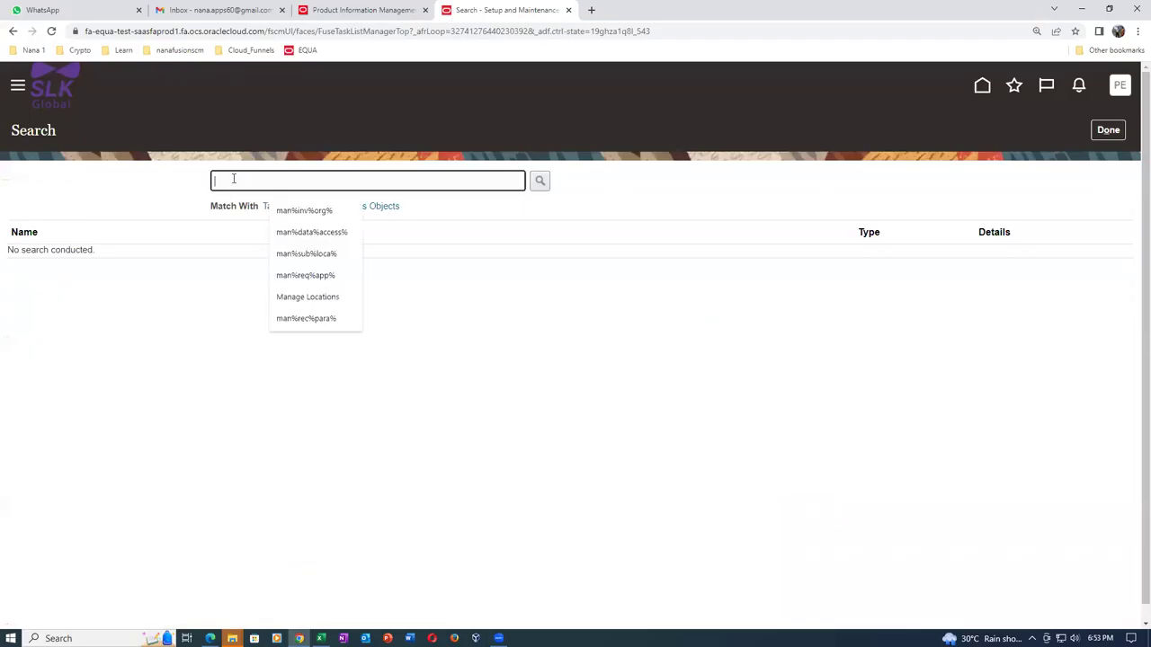
{"action": "type", "text": "Manage Item rule sets"}
{"action": "key", "text": "Return"}
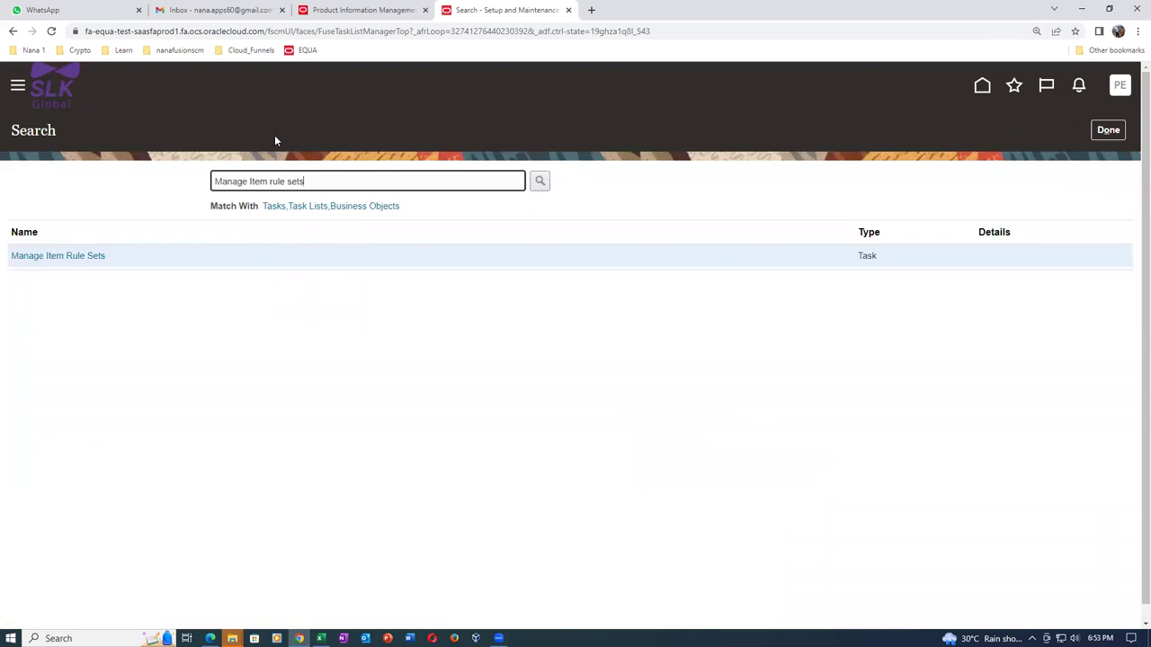
{"action": "left_click", "coordinate": [62, 256]}
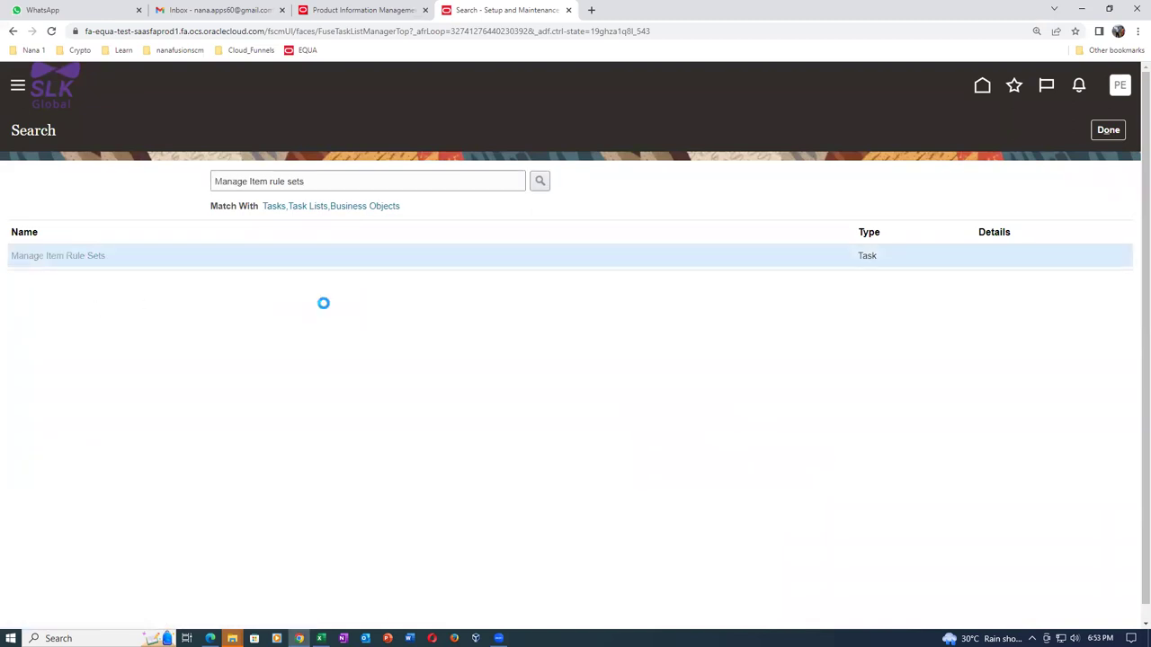
{"action": "left_click", "coordinate": [143, 198]}
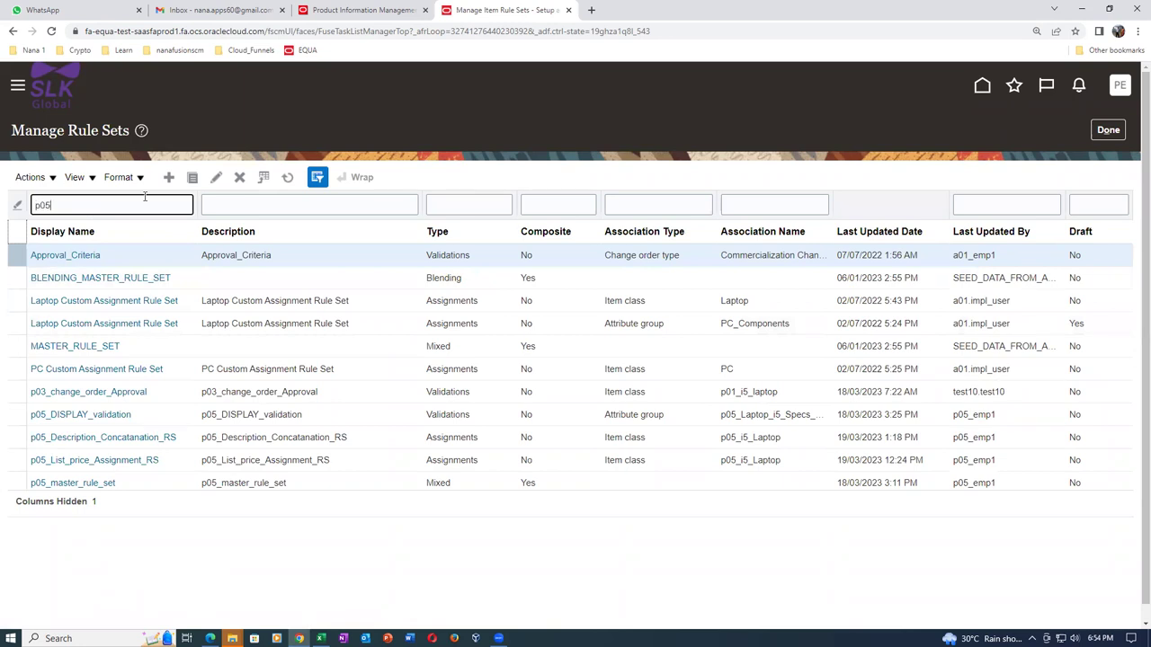
Step: Filter rule sets by p05, edit p05_Description_Concatanation_RS, and clear its Return Value
{"action": "key", "text": "Return"}
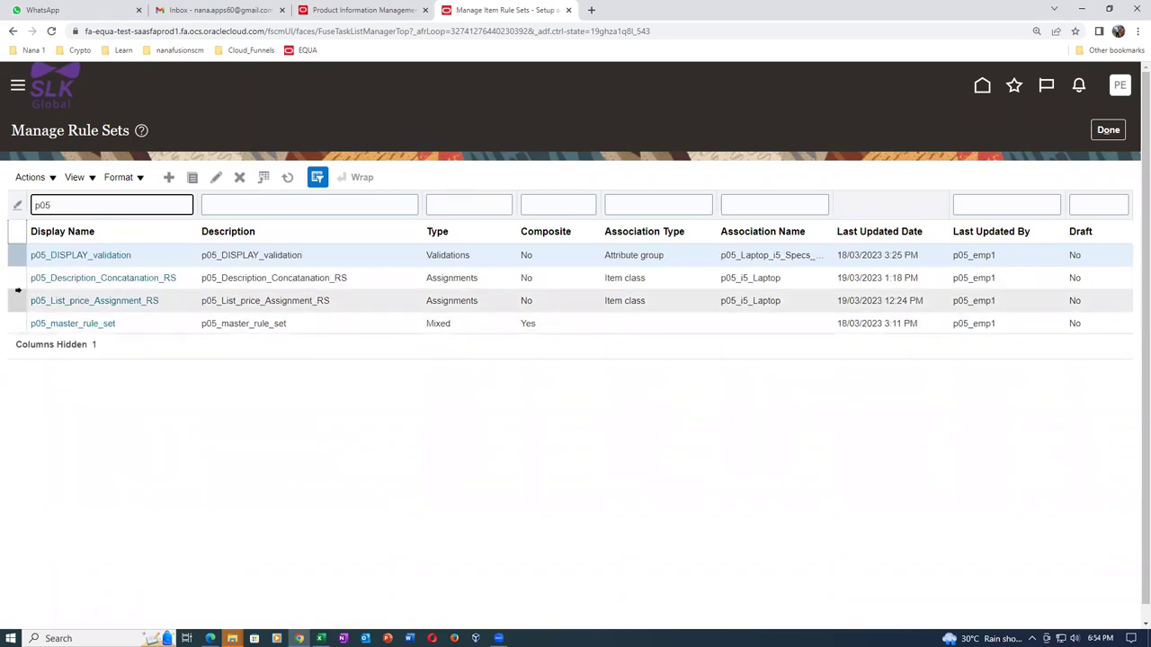
{"action": "left_click", "coordinate": [17, 277]}
{"action": "left_click", "coordinate": [216, 177]}
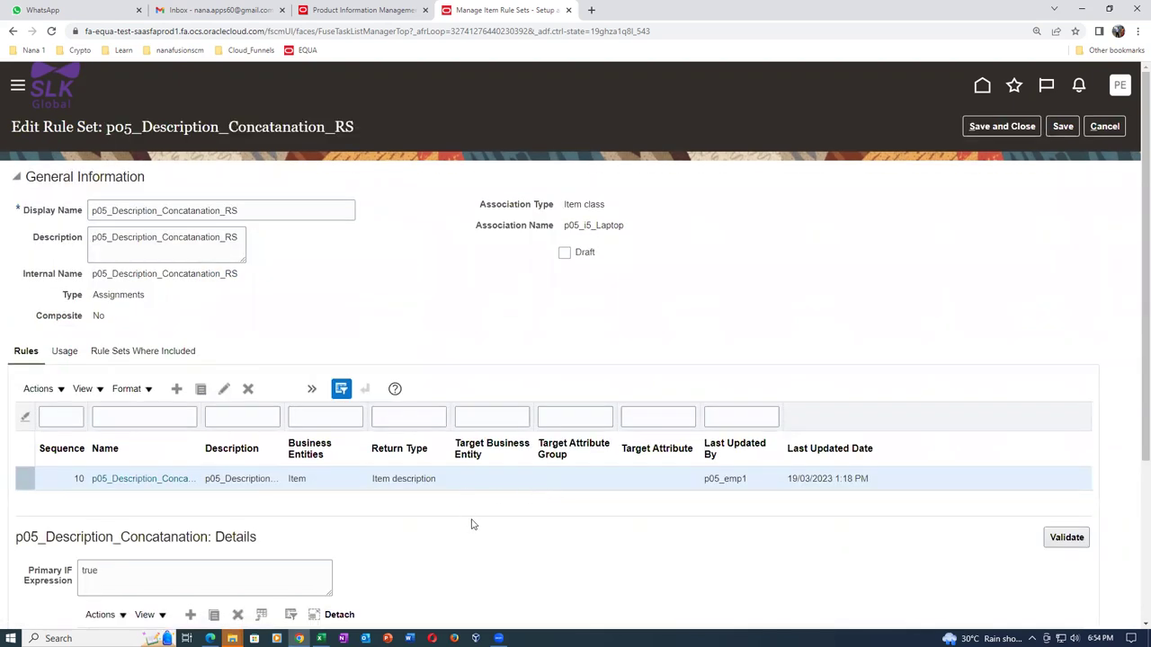
{"action": "scroll", "coordinate": [475, 526], "scroll_direction": "down", "scroll_amount": 2}
{"action": "left_click_drag", "start_coordinate": [397, 505], "coordinate": [328, 485]}
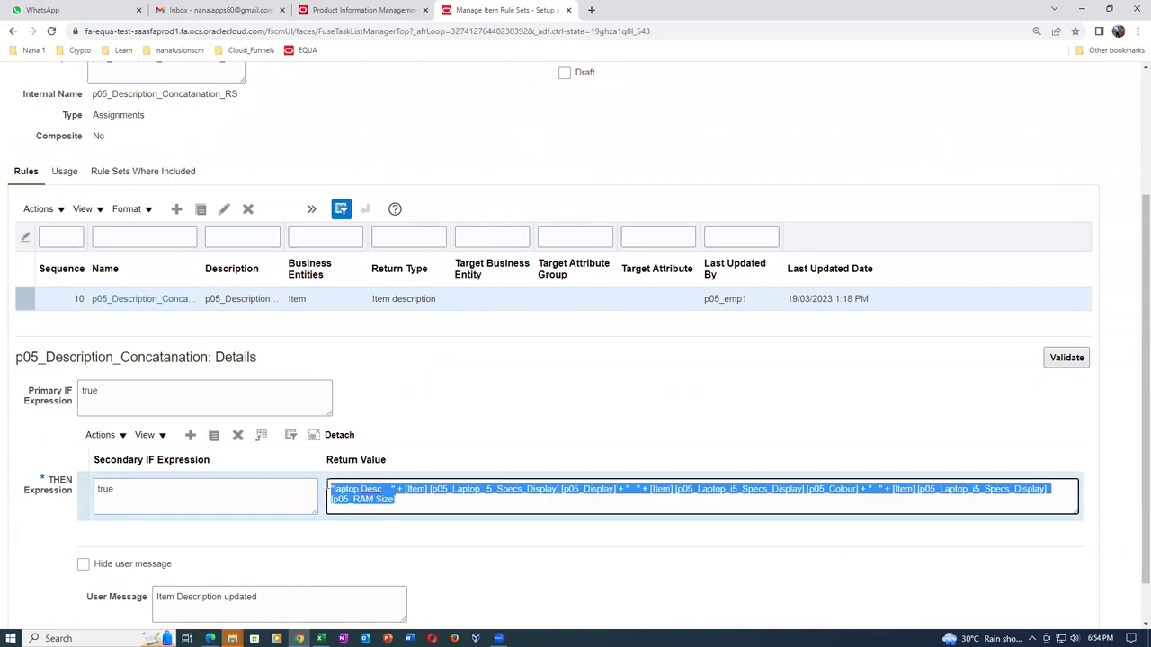
{"action": "key", "text": "BackSpace"}
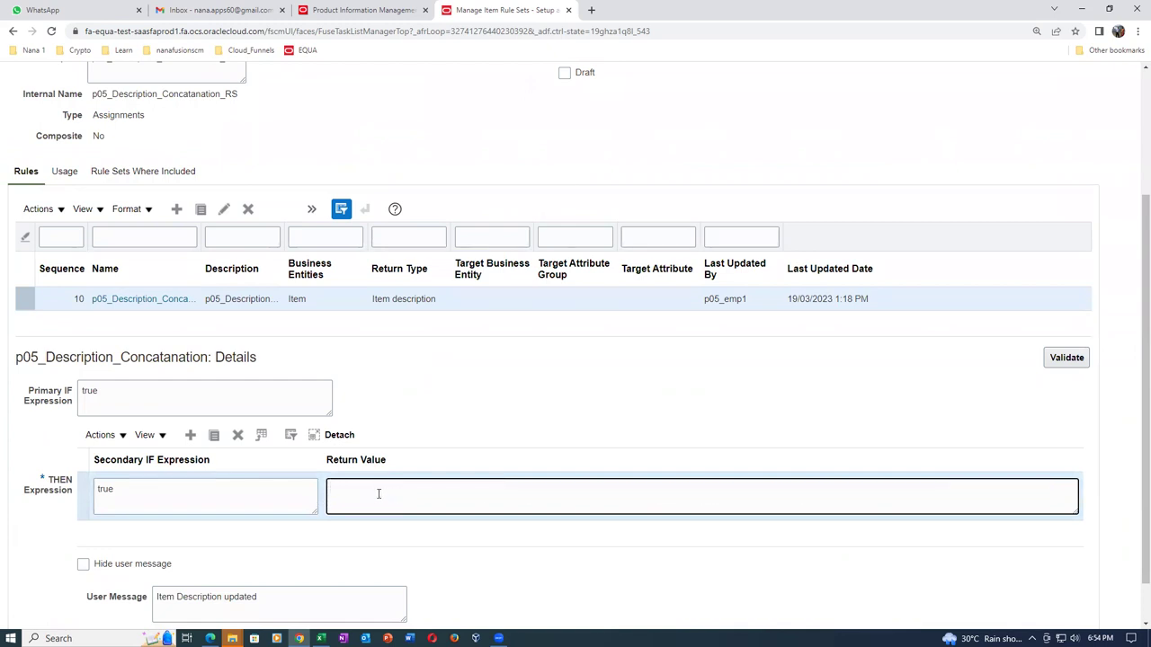
Step: Insert the Item attribute p05_RAM Size from the laptop i5 specs group into the Return Value
{"action": "right_click", "coordinate": [379, 493]}
{"action": "left_click", "coordinate": [420, 509]}
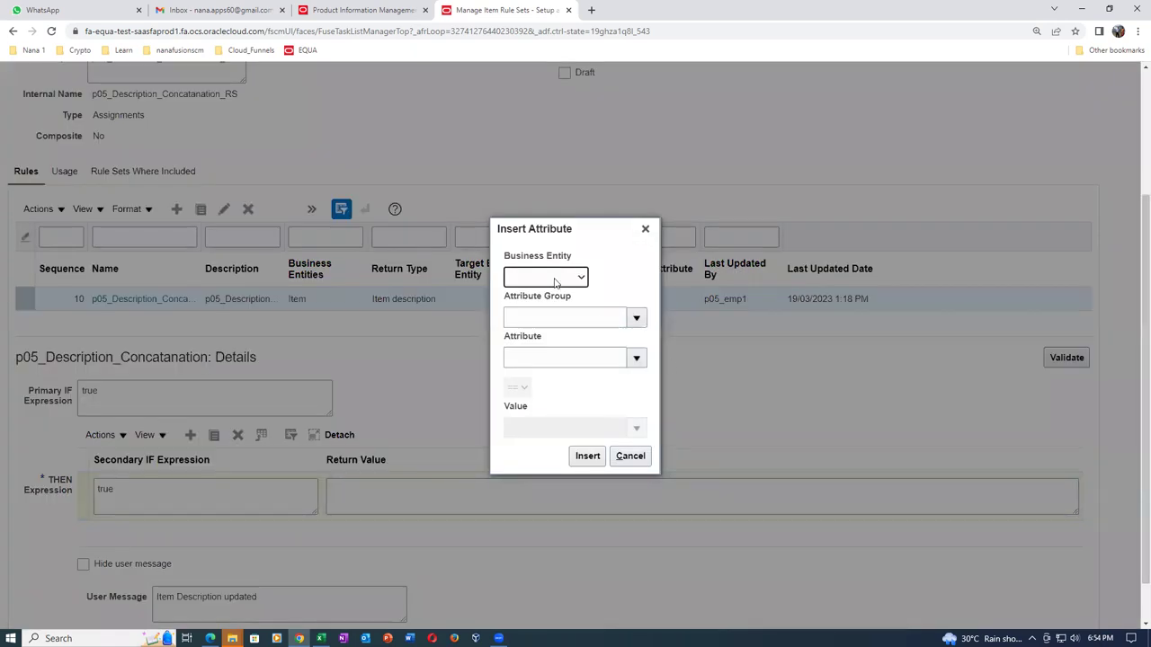
{"action": "left_click", "coordinate": [556, 282]}
{"action": "left_click", "coordinate": [541, 325]}
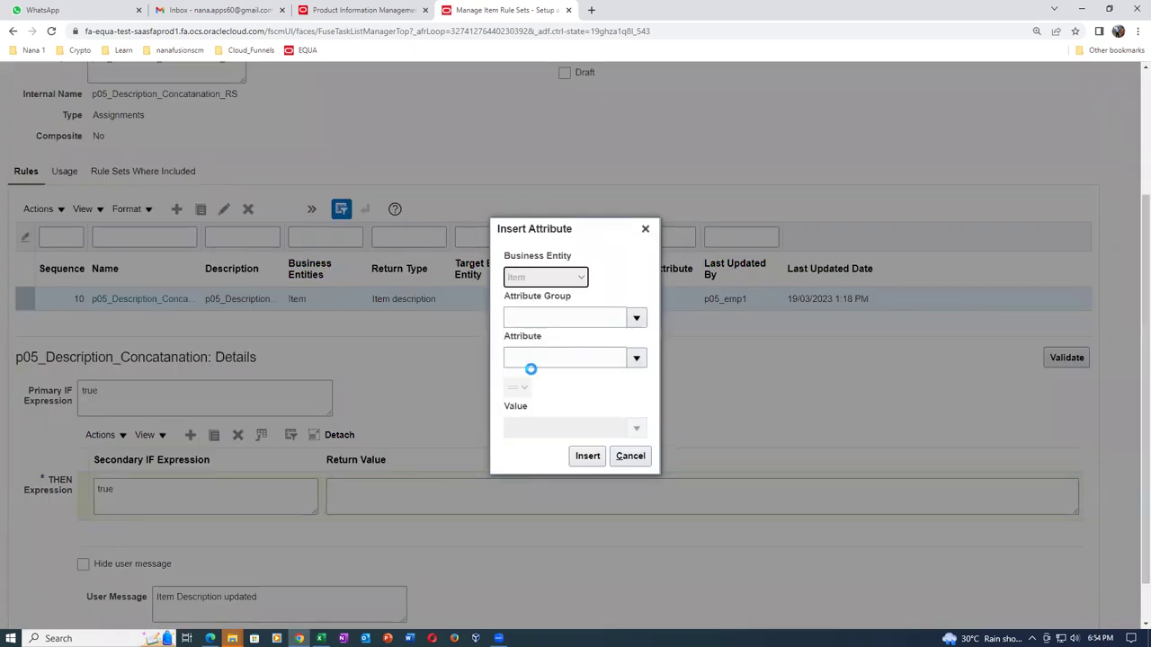
{"action": "left_click", "coordinate": [615, 317]}
{"action": "type", "text": "p05"}
{"action": "key", "text": "Tab"}
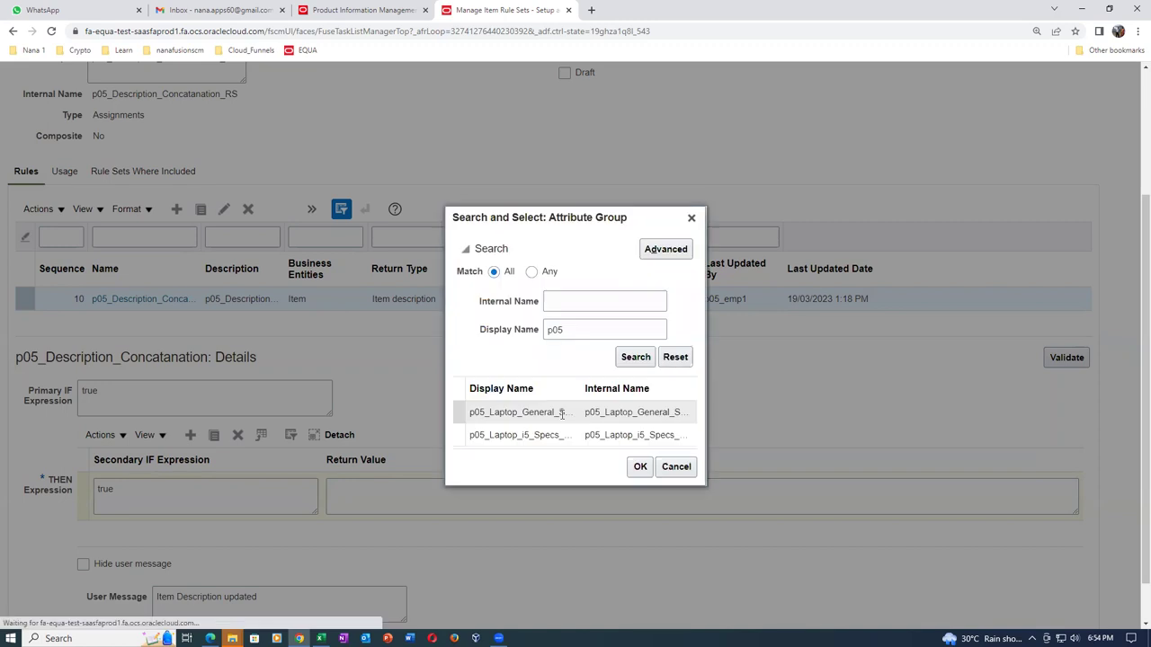
{"action": "left_click", "coordinate": [562, 434]}
{"action": "left_click", "coordinate": [639, 466]}
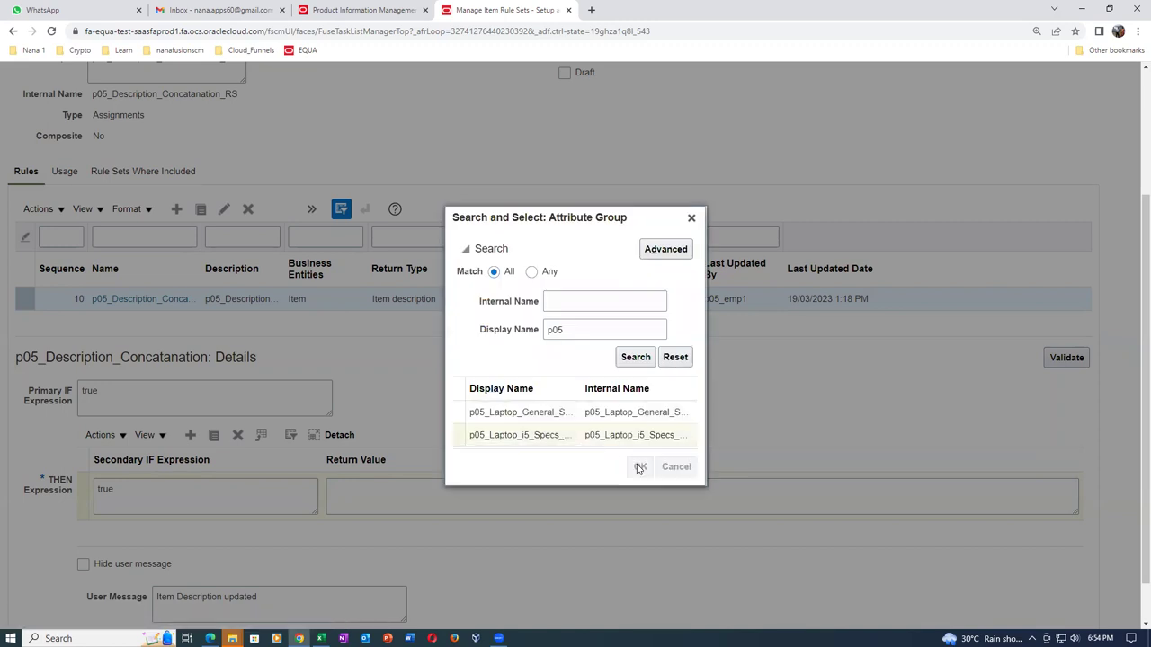
{"action": "left_click", "coordinate": [636, 358]}
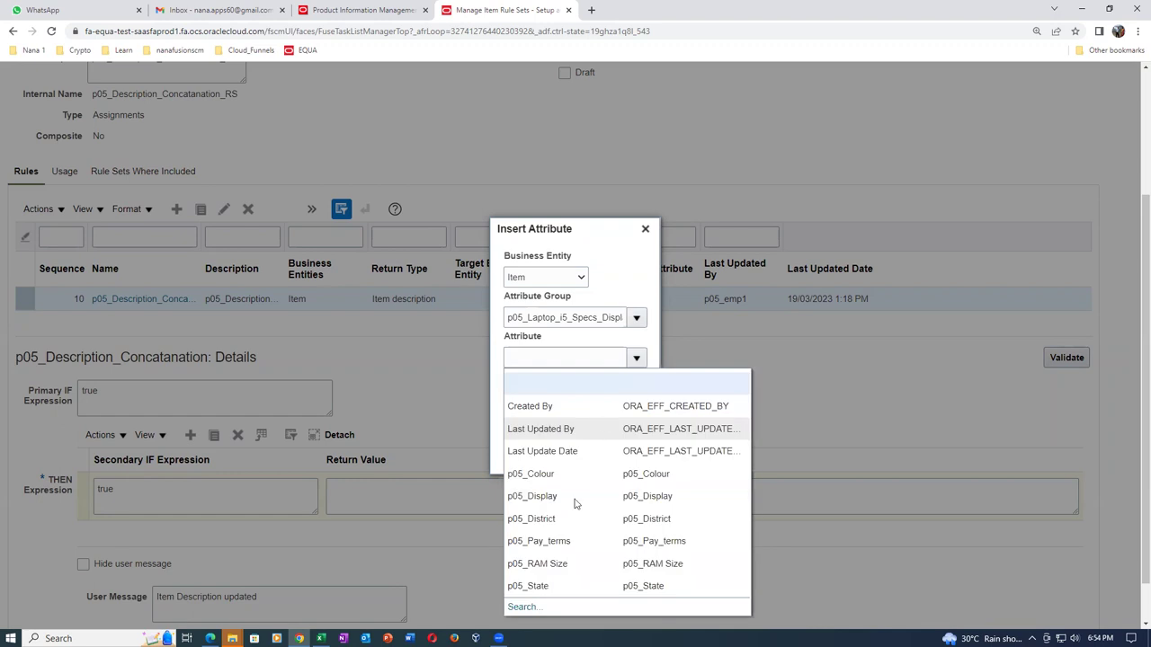
{"action": "left_click", "coordinate": [559, 563]}
{"action": "left_click", "coordinate": [586, 456]}
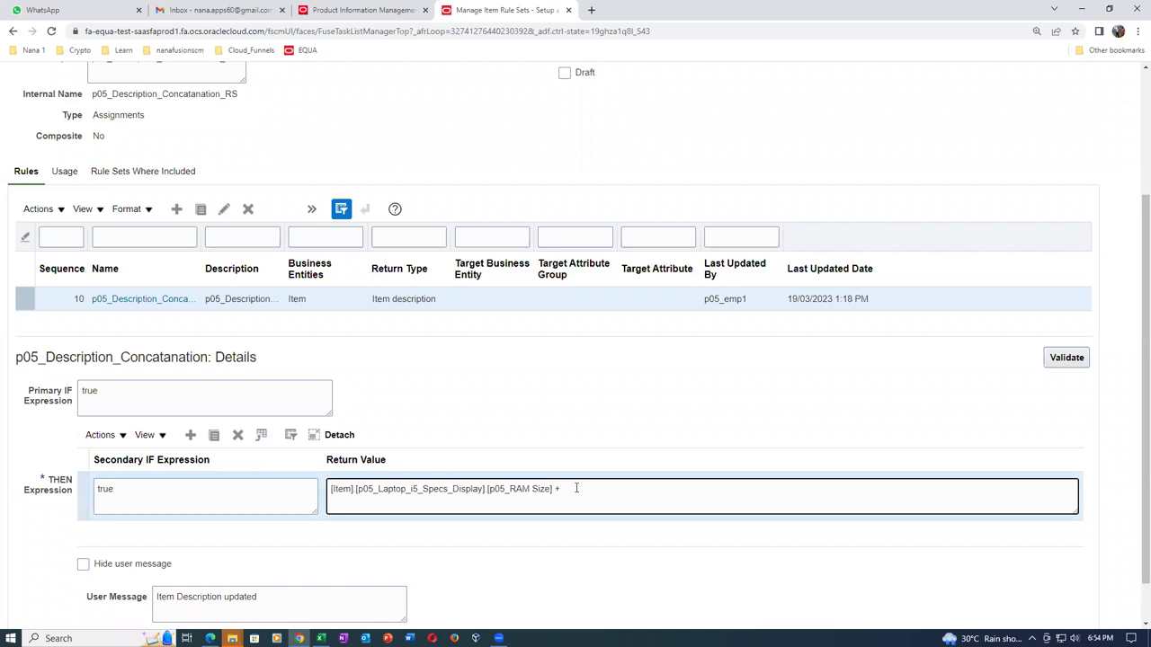
Step: Append the p05_Display attribute to the Return Value expression
{"action": "right_click", "coordinate": [601, 492]}
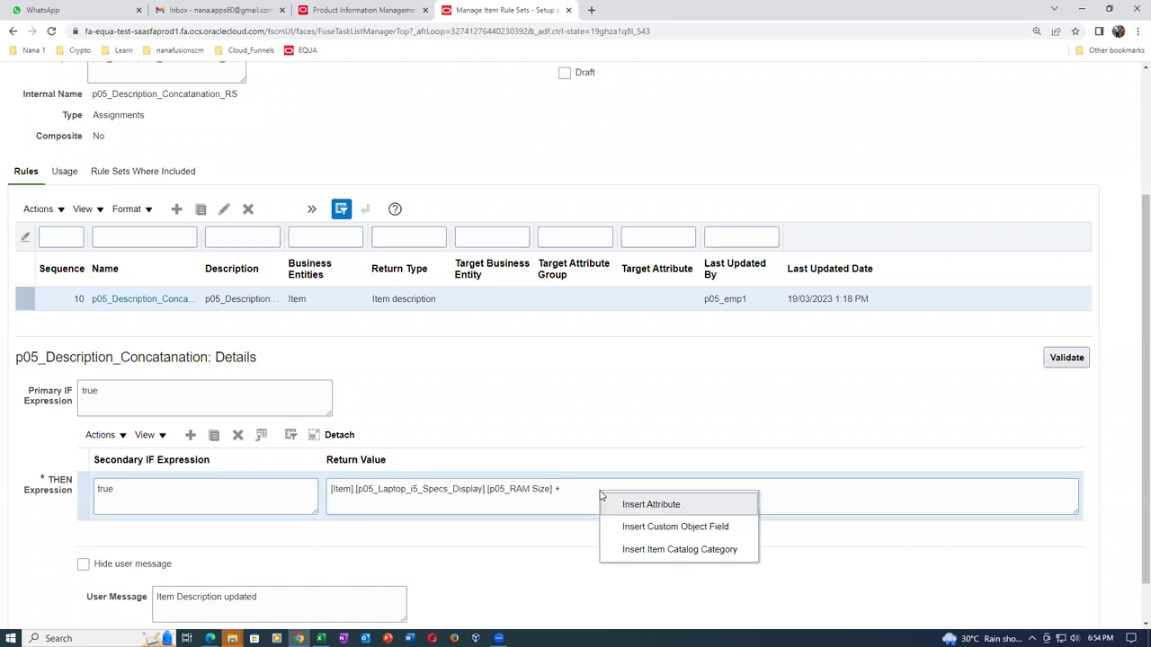
{"action": "left_click", "coordinate": [649, 508]}
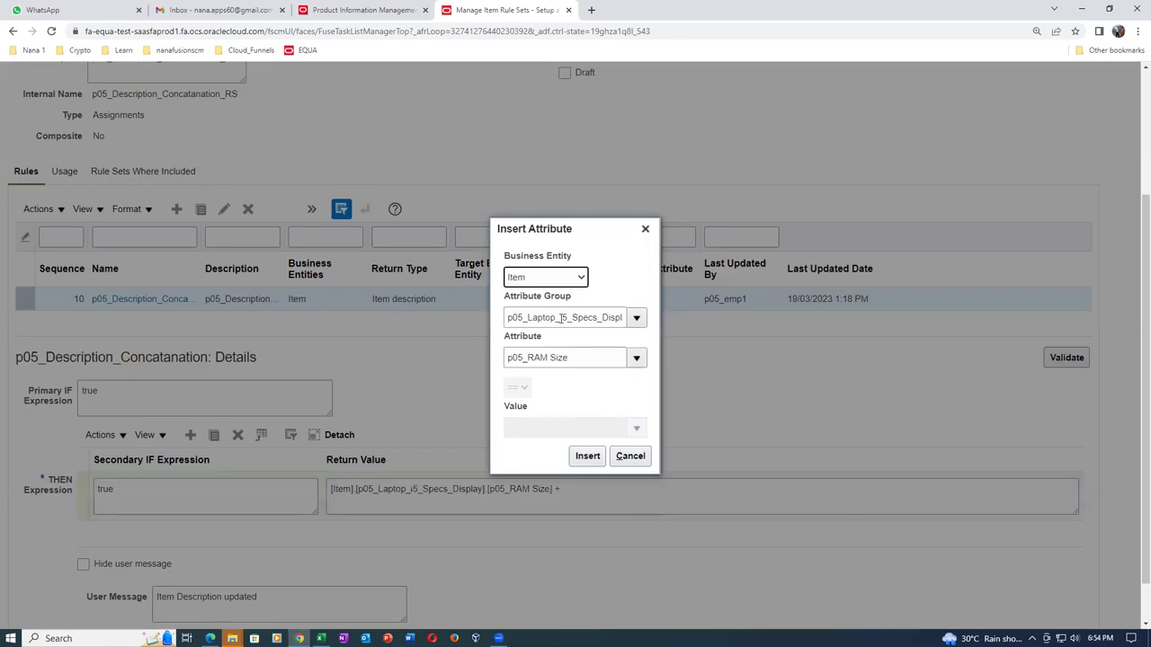
{"action": "left_click", "coordinate": [637, 358]}
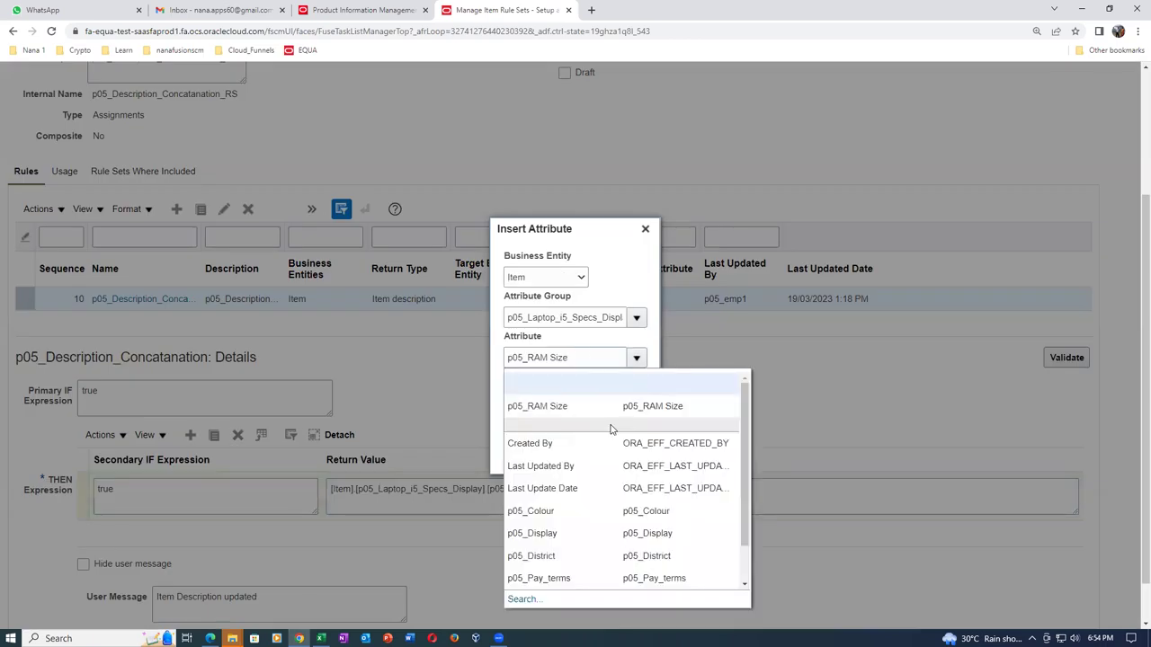
{"action": "left_click", "coordinate": [576, 535]}
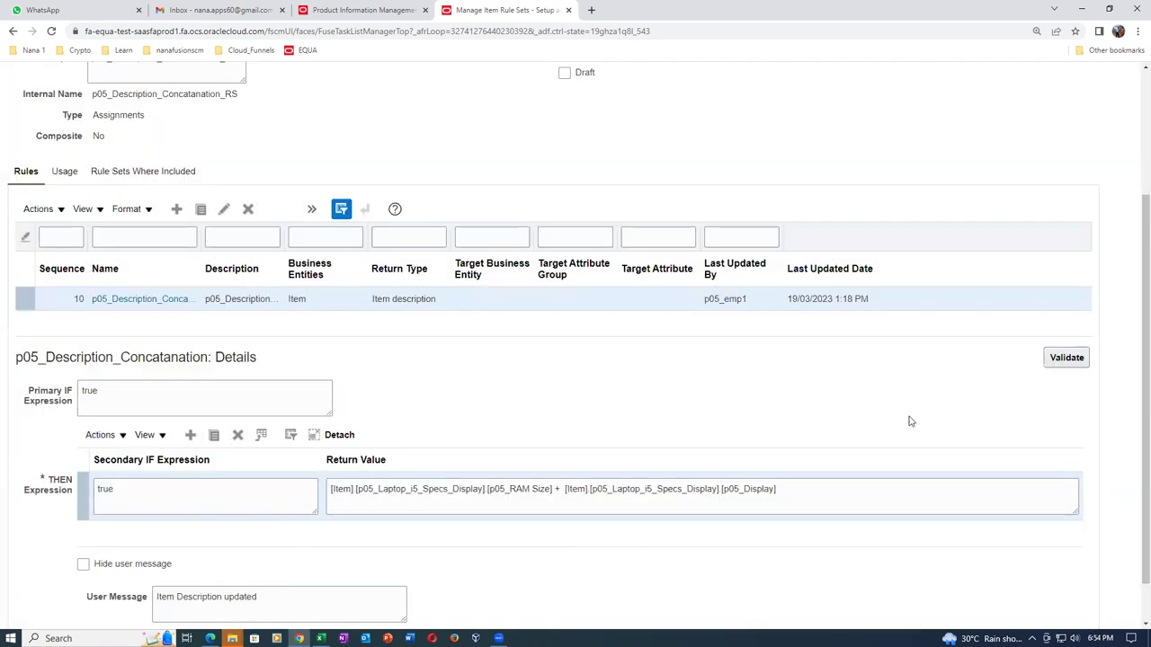
Step: Validate the rule and save and close the rule set
{"action": "left_click", "coordinate": [1064, 364]}
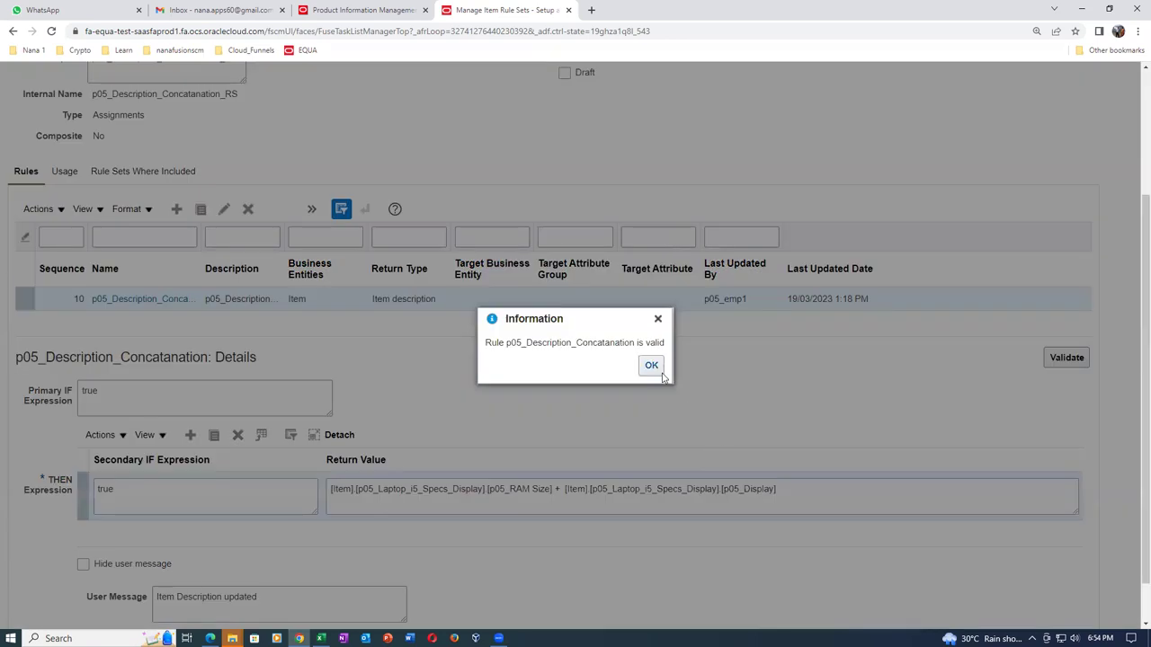
{"action": "left_click", "coordinate": [651, 365]}
{"action": "scroll", "coordinate": [1130, 261], "scroll_direction": "up", "scroll_amount": 2}
{"action": "left_click", "coordinate": [1022, 128]}
{"action": "left_click", "coordinate": [348, 14]}
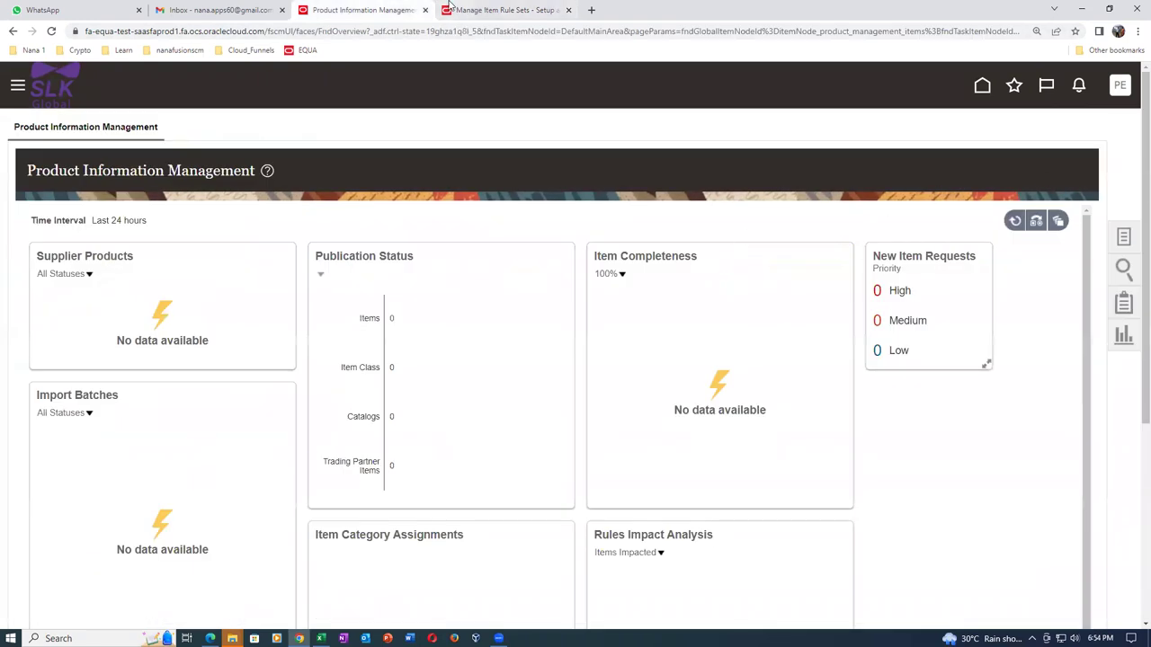
Step: Create a new P050 item of class p05_i5_Laptop using the p05_Pur_Item_template
{"action": "left_click", "coordinate": [463, 10]}
{"action": "left_click", "coordinate": [376, 11]}
{"action": "left_click", "coordinate": [1125, 238]}
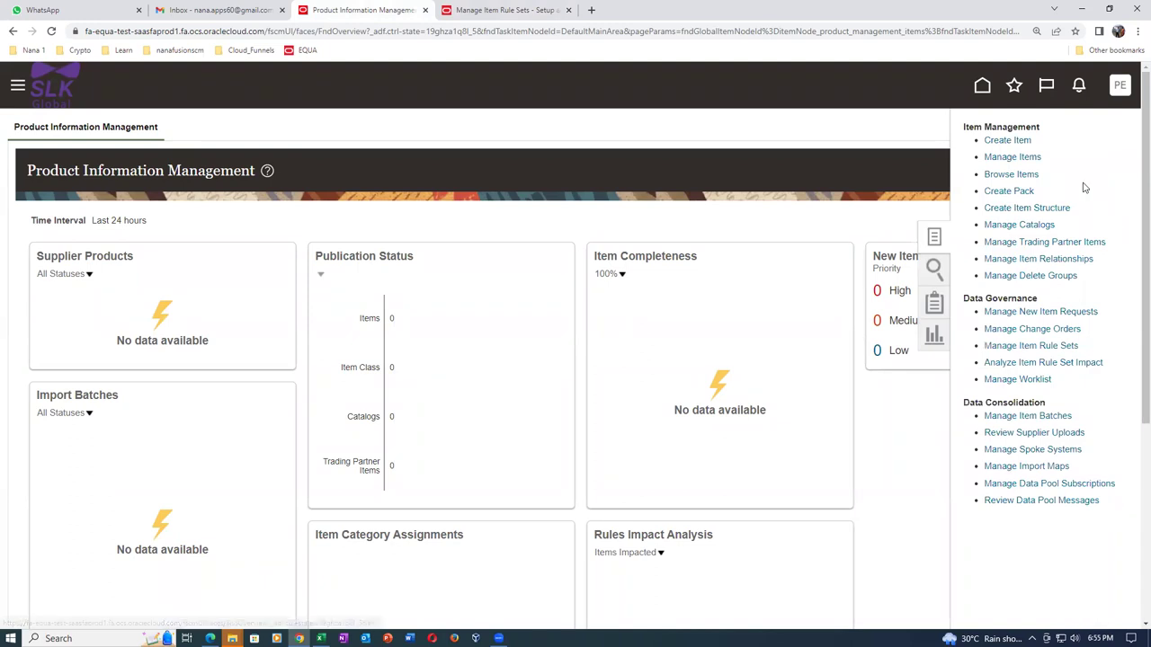
{"action": "left_click", "coordinate": [1007, 140]}
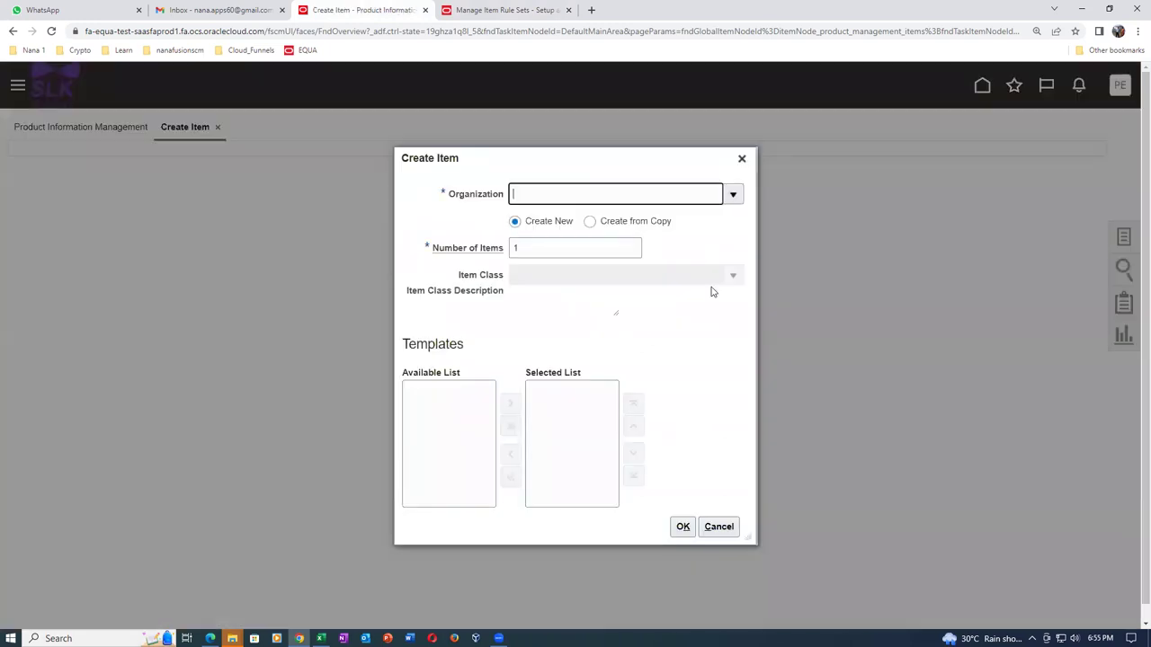
{"action": "type", "text": "p05"}
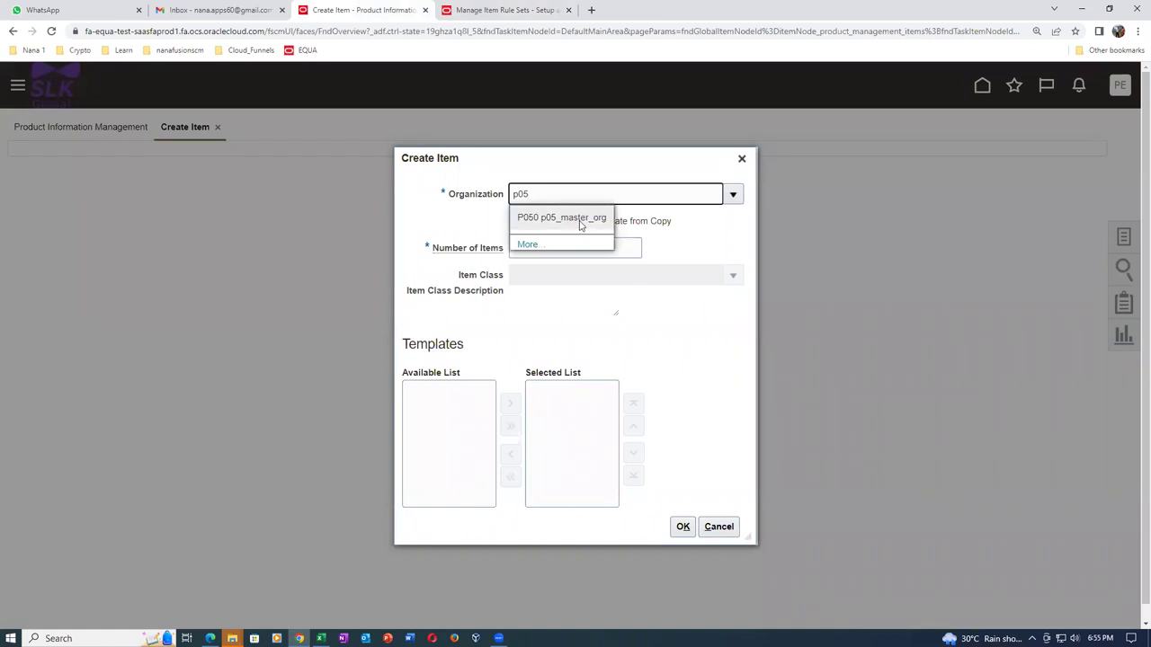
{"action": "type", "text": "0"}
{"action": "key", "text": "Tab"}
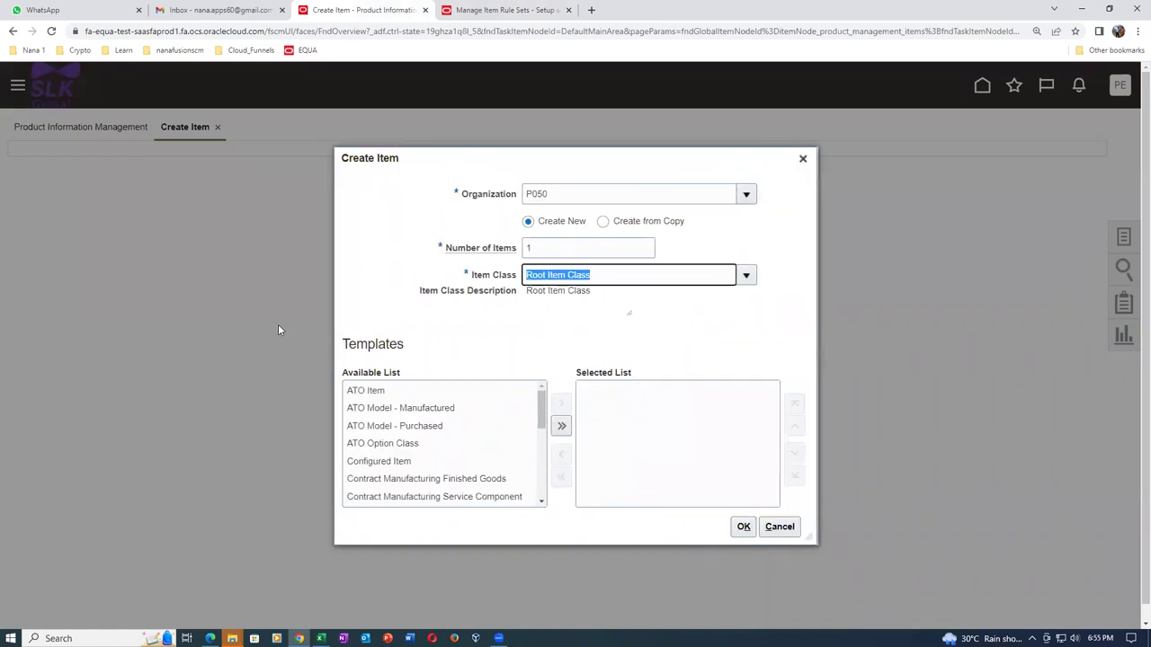
{"action": "type", "text": "p05"}
{"action": "left_click", "coordinate": [612, 346]}
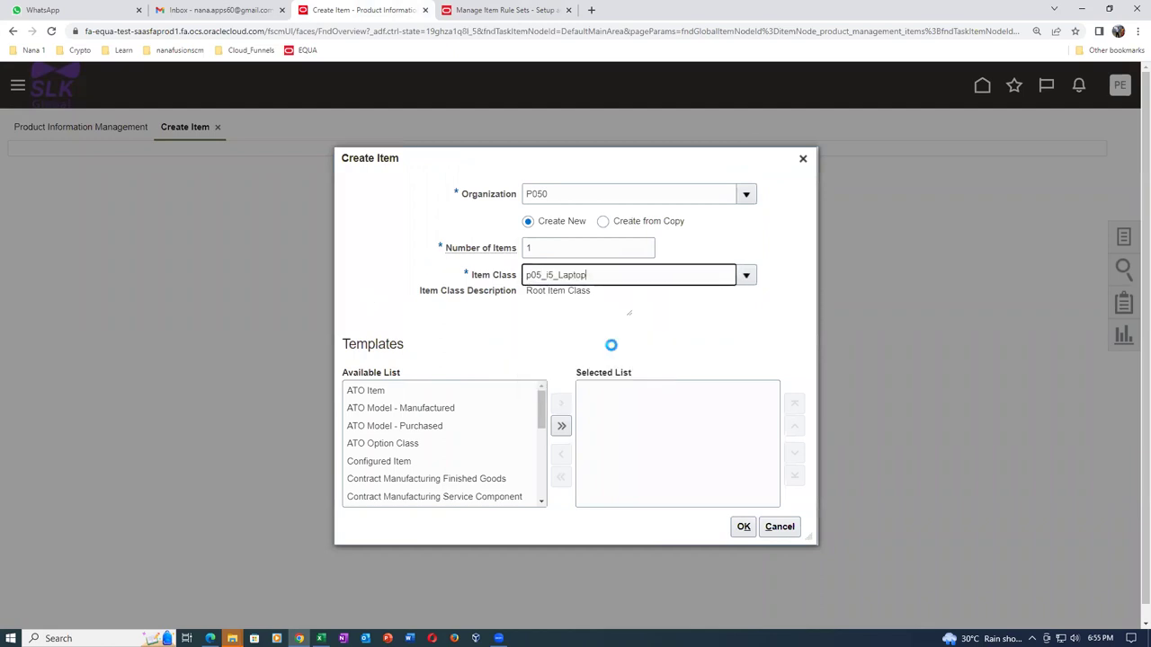
{"action": "left_click", "coordinate": [742, 527]}
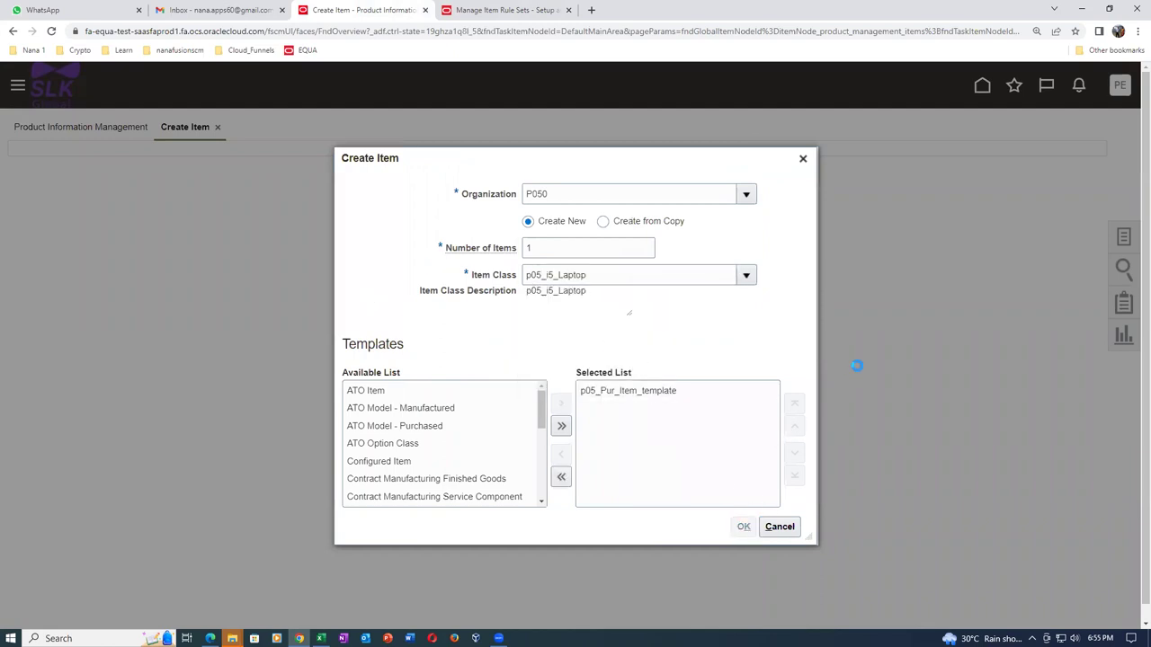
Step: Set p05_RAM Size to 16 GB RAM and p05_Display to 19
{"action": "scroll", "coordinate": [856, 377], "scroll_direction": "down", "scroll_amount": 3}
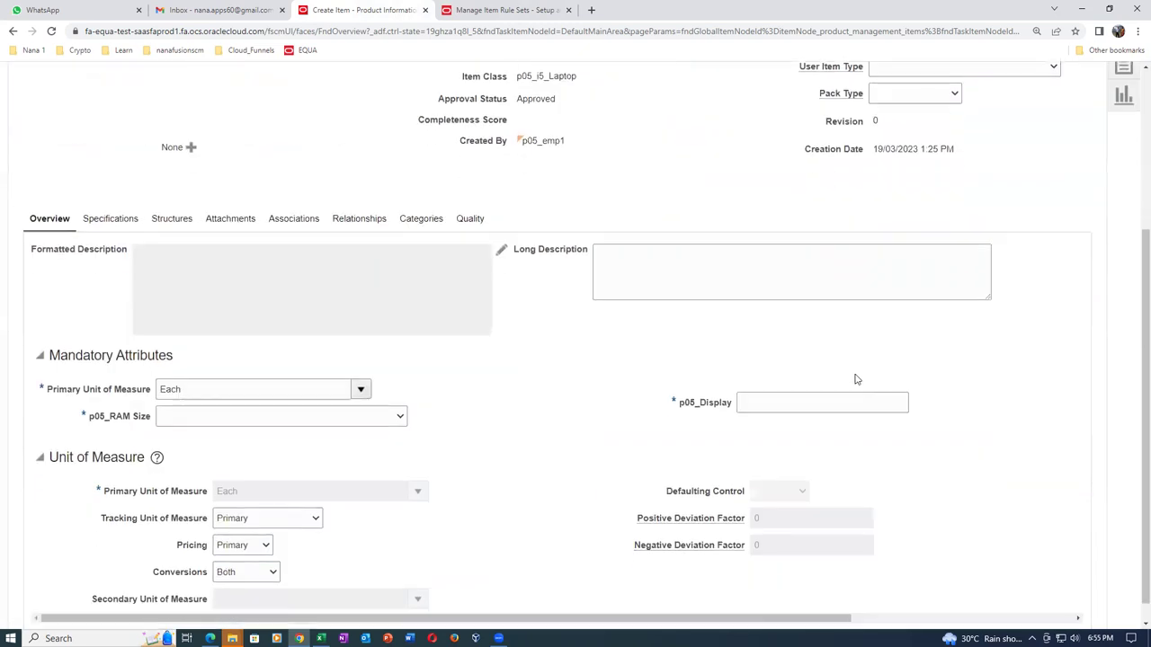
{"action": "left_click", "coordinate": [243, 418]}
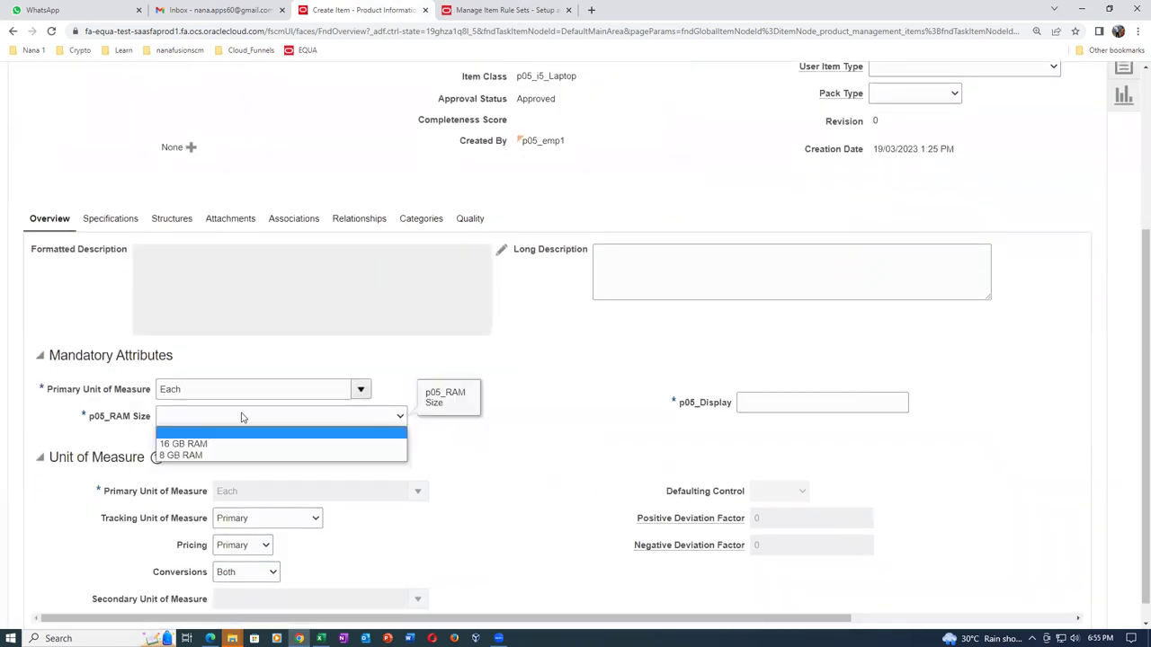
{"action": "left_click", "coordinate": [194, 444]}
{"action": "left_click", "coordinate": [835, 401]}
{"action": "type", "text": "19"}
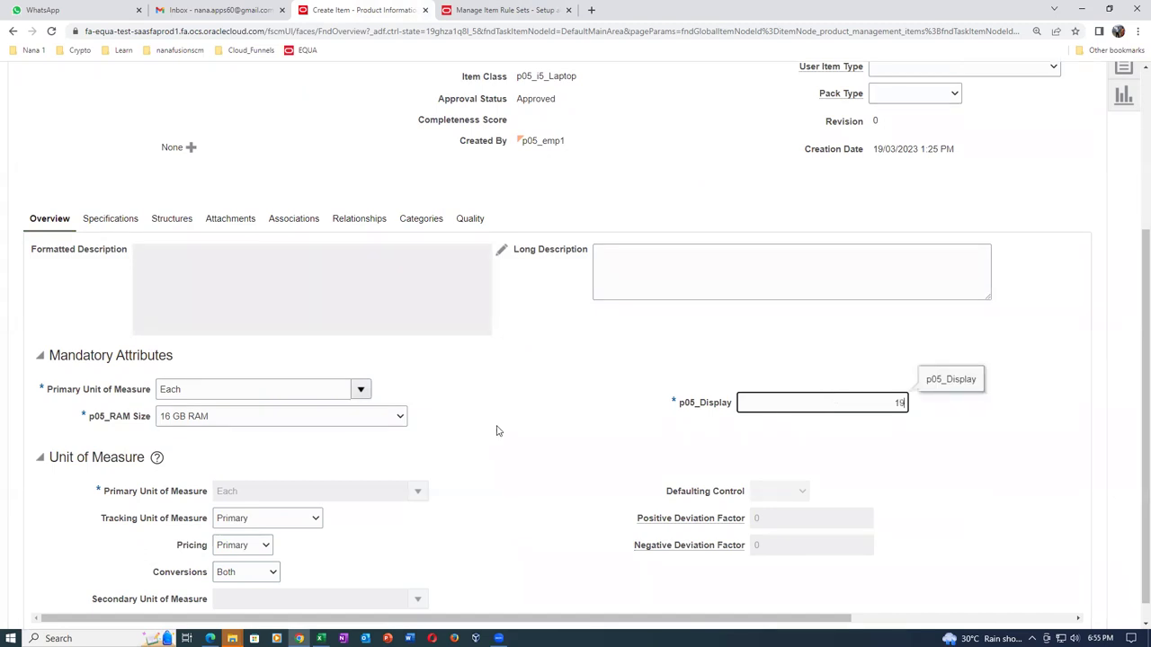
{"action": "left_click", "coordinate": [509, 434]}
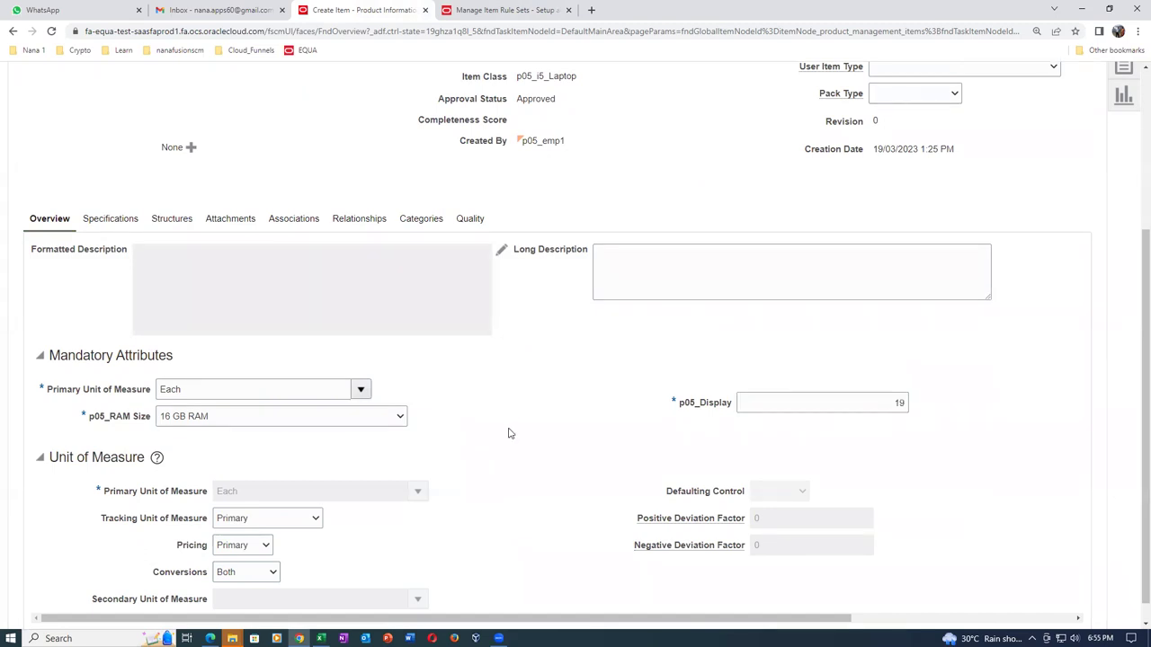
{"action": "scroll", "coordinate": [508, 435], "scroll_direction": "up", "scroll_amount": 3}
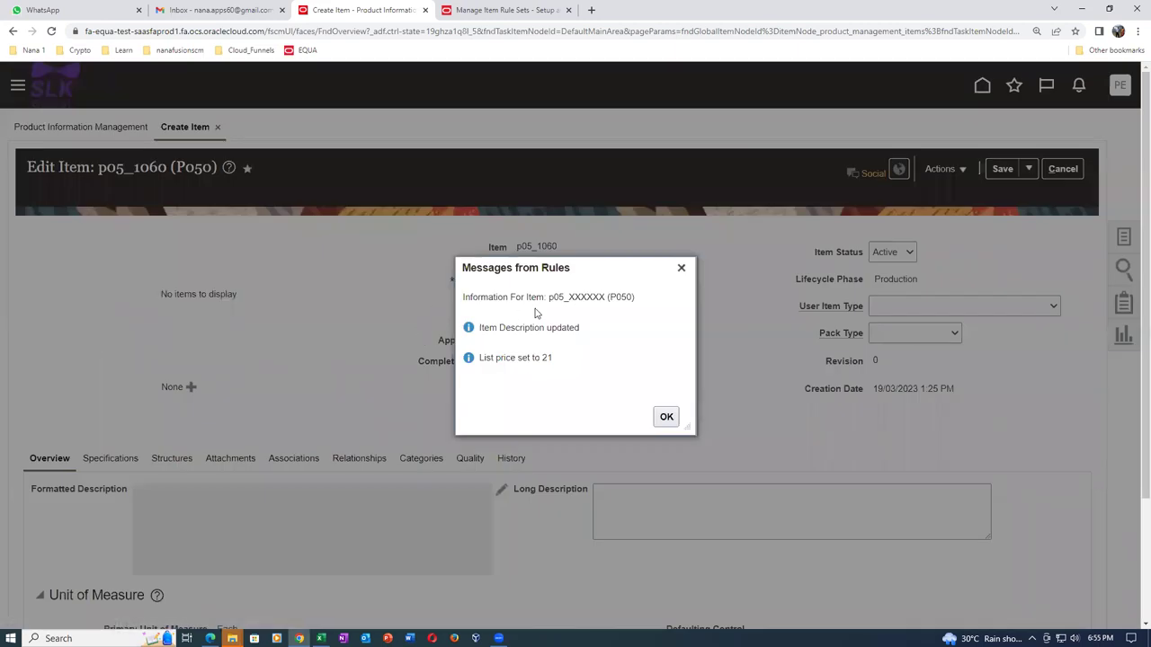
Step: Review the 'Item Description updated' rule message and dismiss the Messages from Rules dialog
{"action": "left_click_drag", "start_coordinate": [490, 328], "coordinate": [552, 359]}
{"action": "left_click", "coordinate": [508, 354]}
{"action": "left_click_drag", "start_coordinate": [518, 357], "coordinate": [549, 351]}
{"action": "left_click_drag", "start_coordinate": [490, 328], "coordinate": [569, 327]}
{"action": "left_click", "coordinate": [666, 416]}
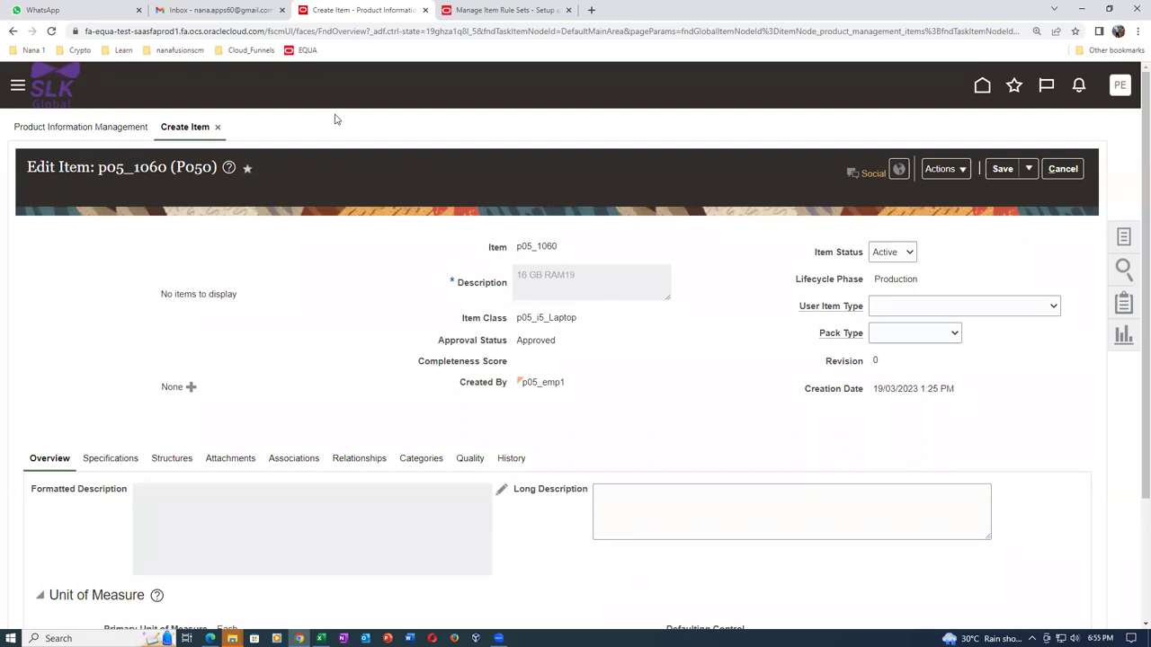
Step: In p05_Description_Concatanation_RS, add a quoted space string to the Return Value
{"action": "left_click", "coordinate": [469, 16]}
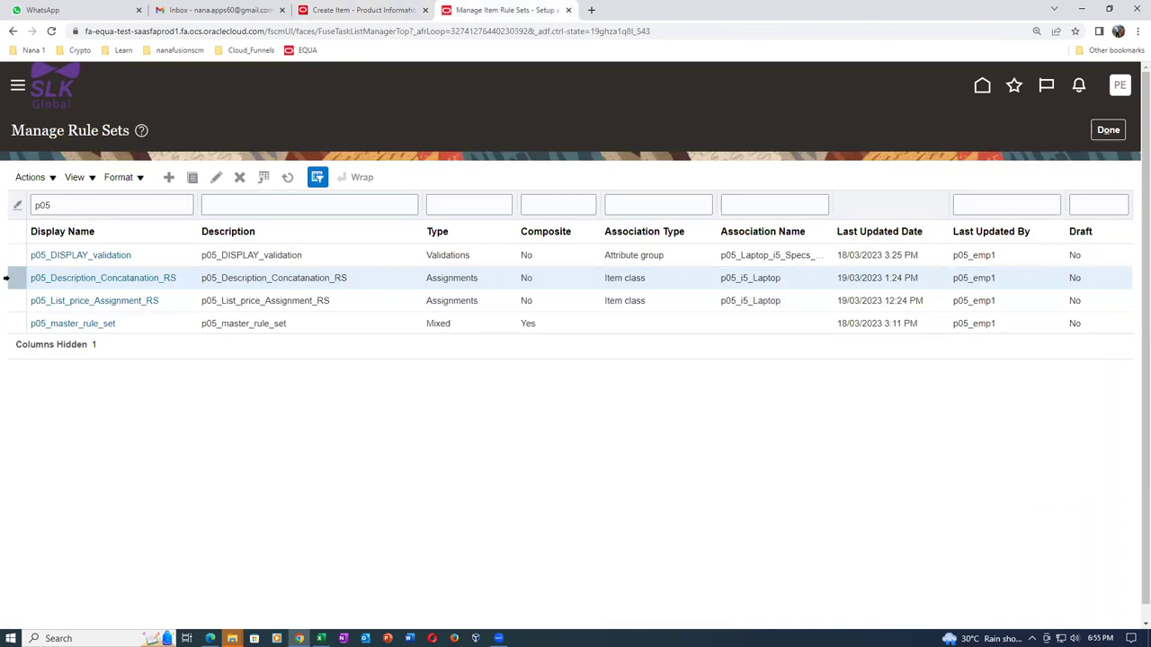
{"action": "left_click", "coordinate": [216, 177]}
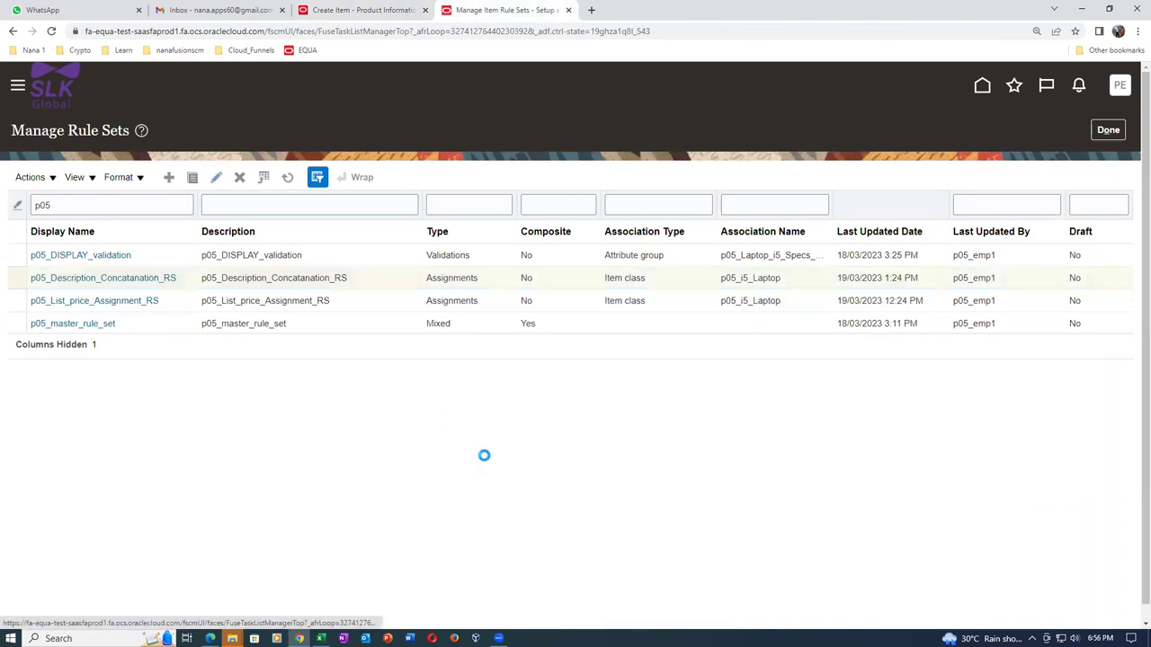
{"action": "scroll", "coordinate": [526, 481], "scroll_direction": "down", "scroll_amount": 3}
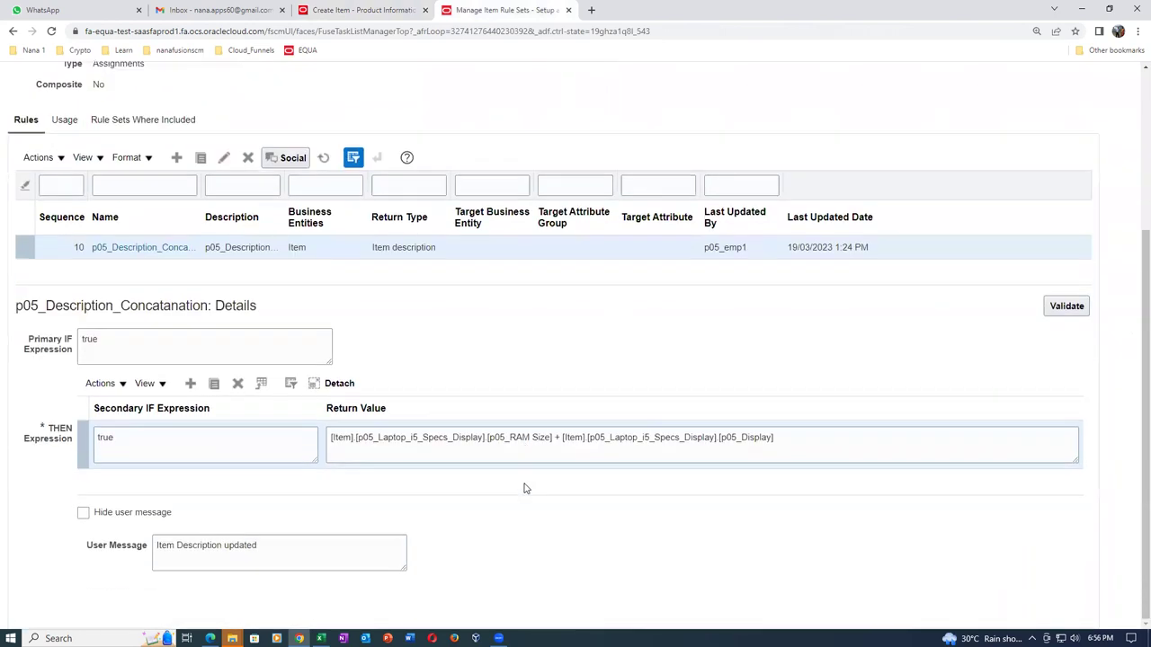
{"action": "left_click", "coordinate": [558, 439]}
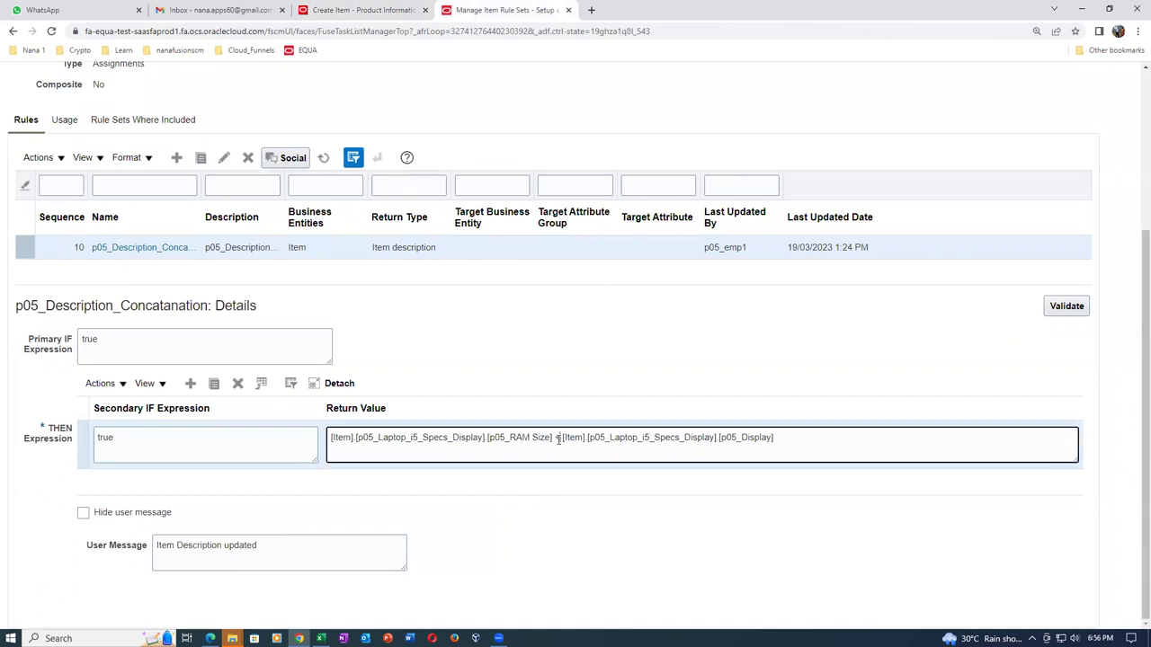
{"action": "type", "text": "\"    "}
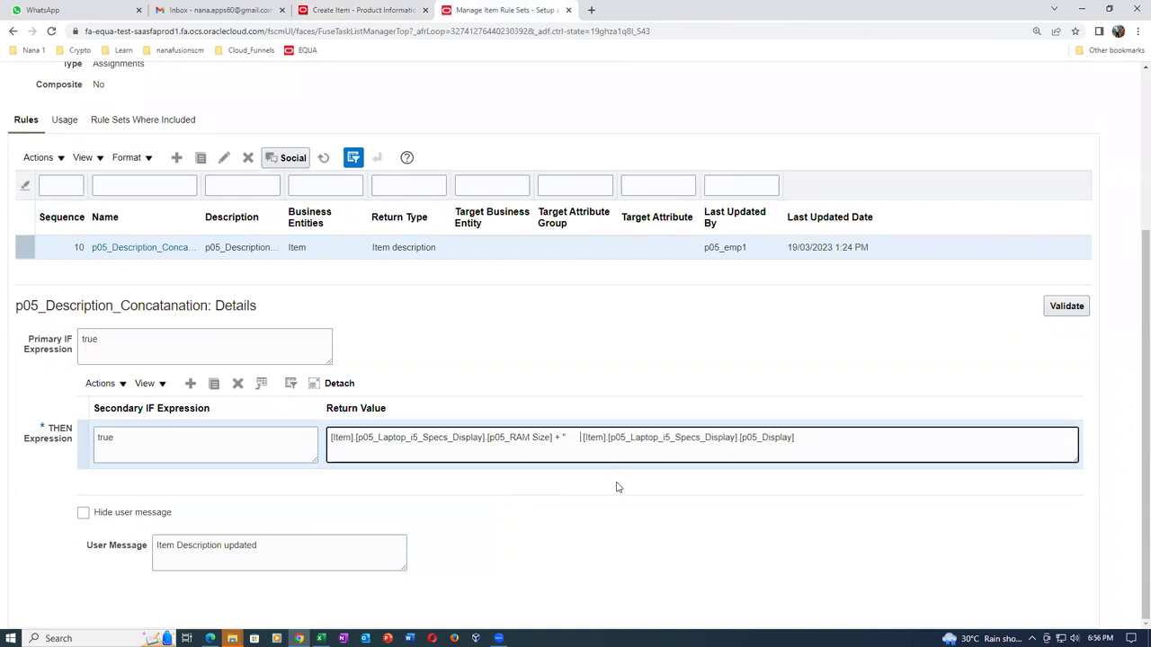
{"action": "type", "text": "\""}
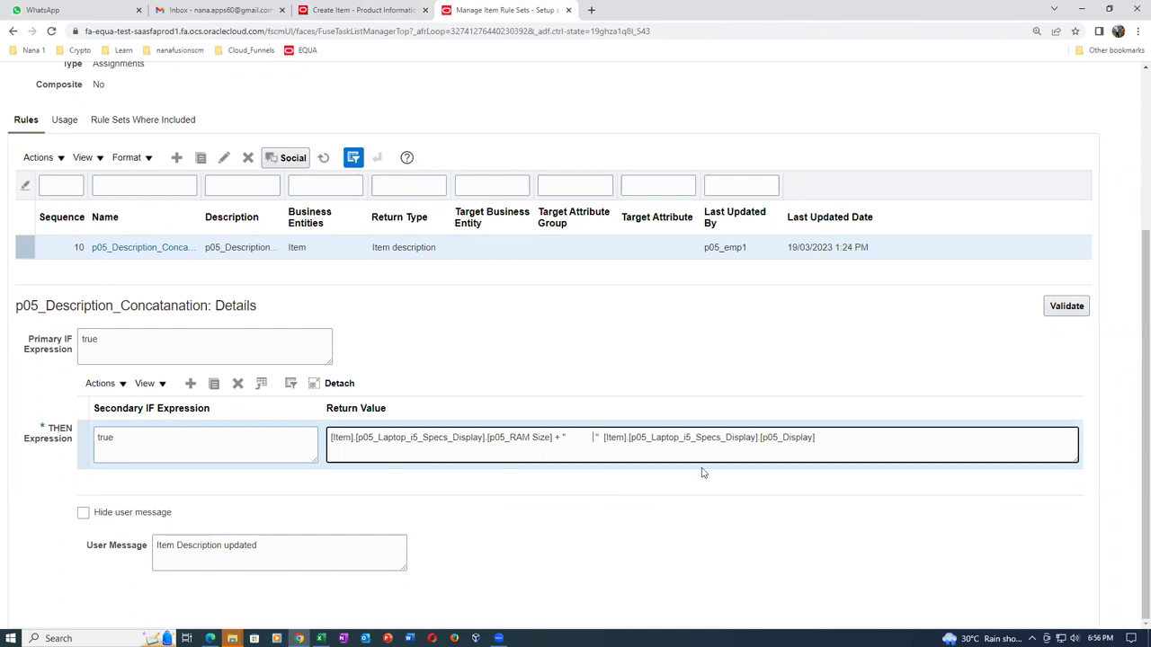
{"action": "left_click", "coordinate": [772, 335]}
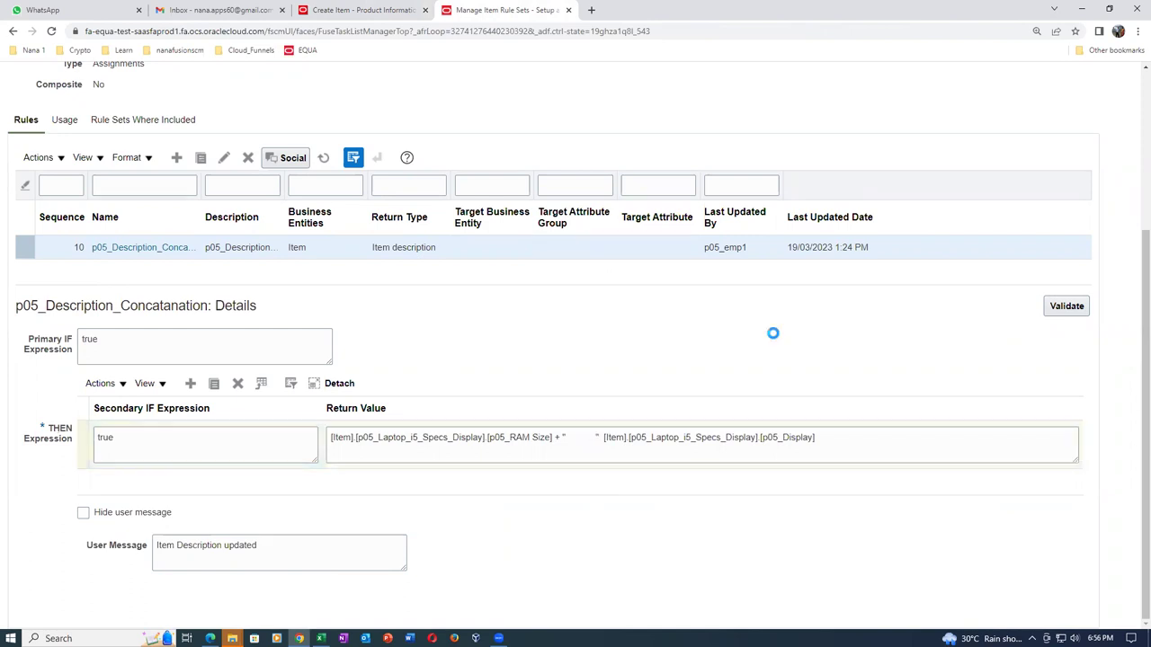
Step: Fix the syntax error by adding the missing plus sign and re-validate
{"action": "left_click", "coordinate": [1079, 306]}
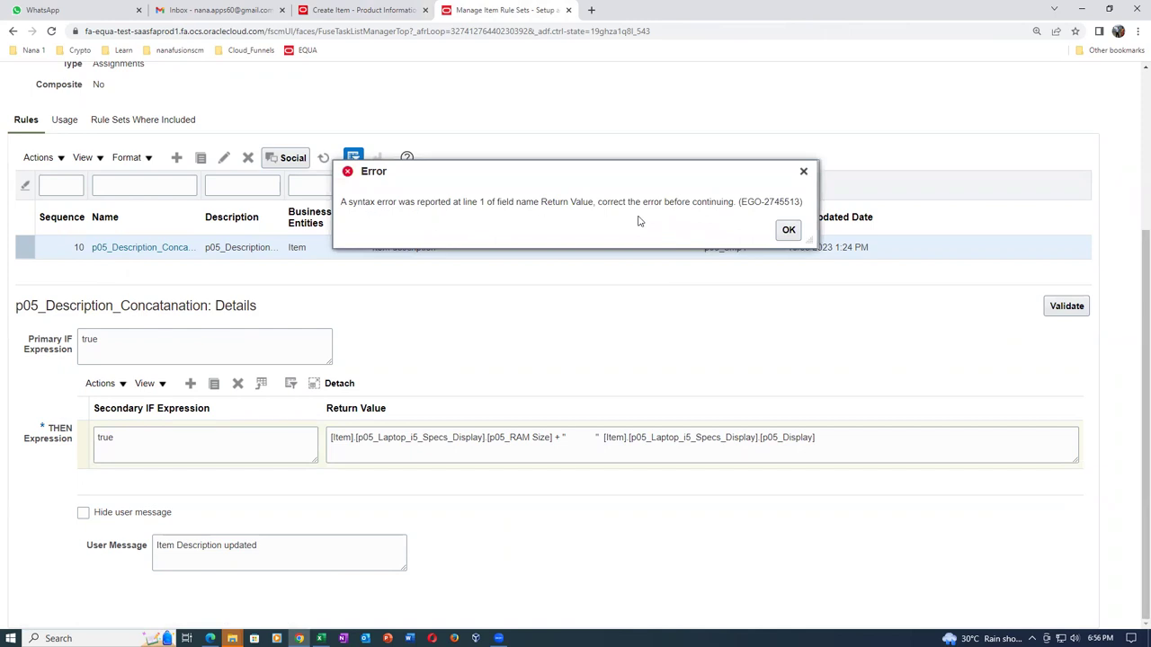
{"action": "left_click", "coordinate": [788, 229]}
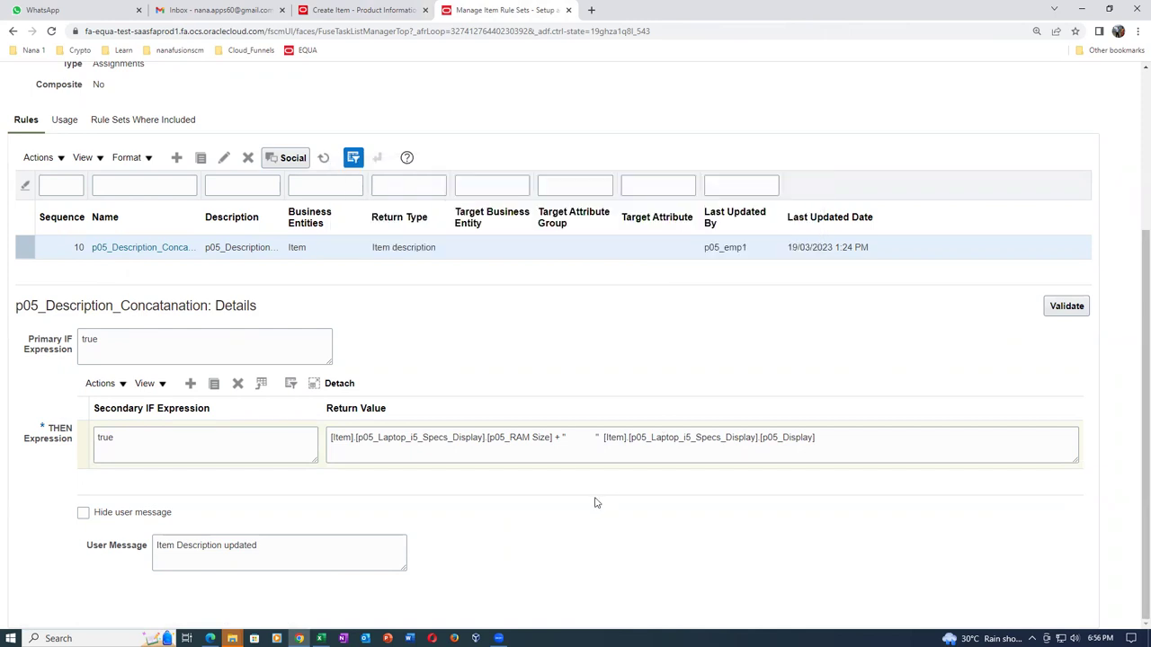
{"action": "left_click", "coordinate": [600, 437]}
{"action": "type", "text": "+"}
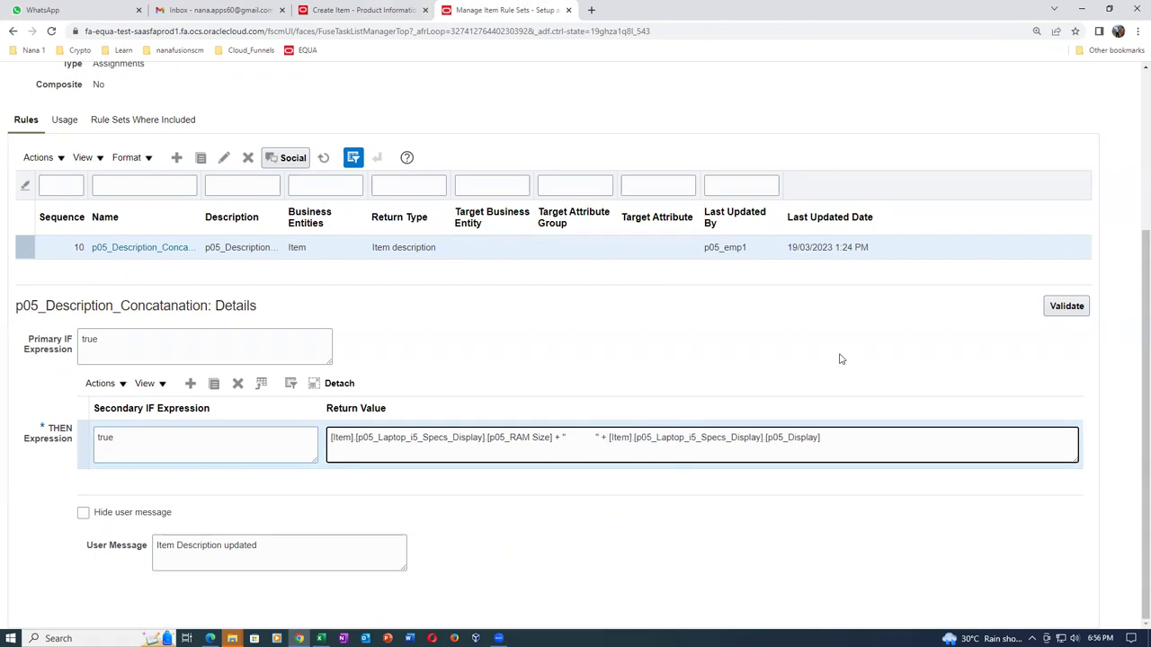
{"action": "left_click", "coordinate": [1082, 305]}
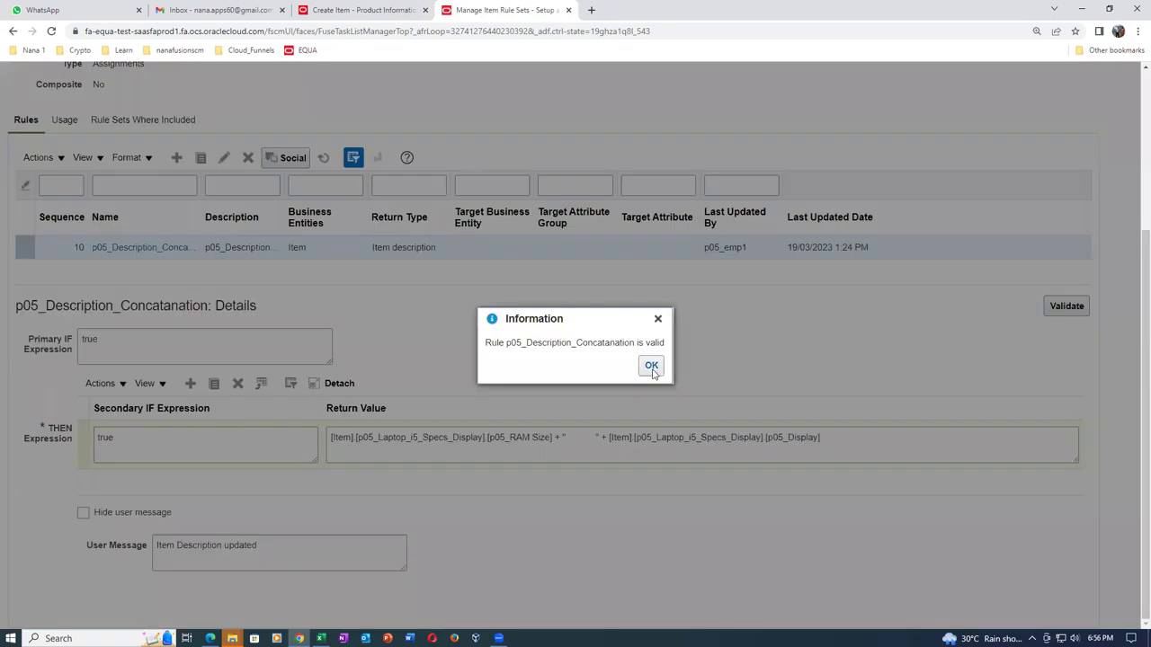
Step: Accept the successful validation and save and close the description rule set
{"action": "left_click", "coordinate": [651, 365]}
{"action": "scroll", "coordinate": [989, 225], "scroll_direction": "up", "scroll_amount": 3}
{"action": "left_click", "coordinate": [1035, 126]}
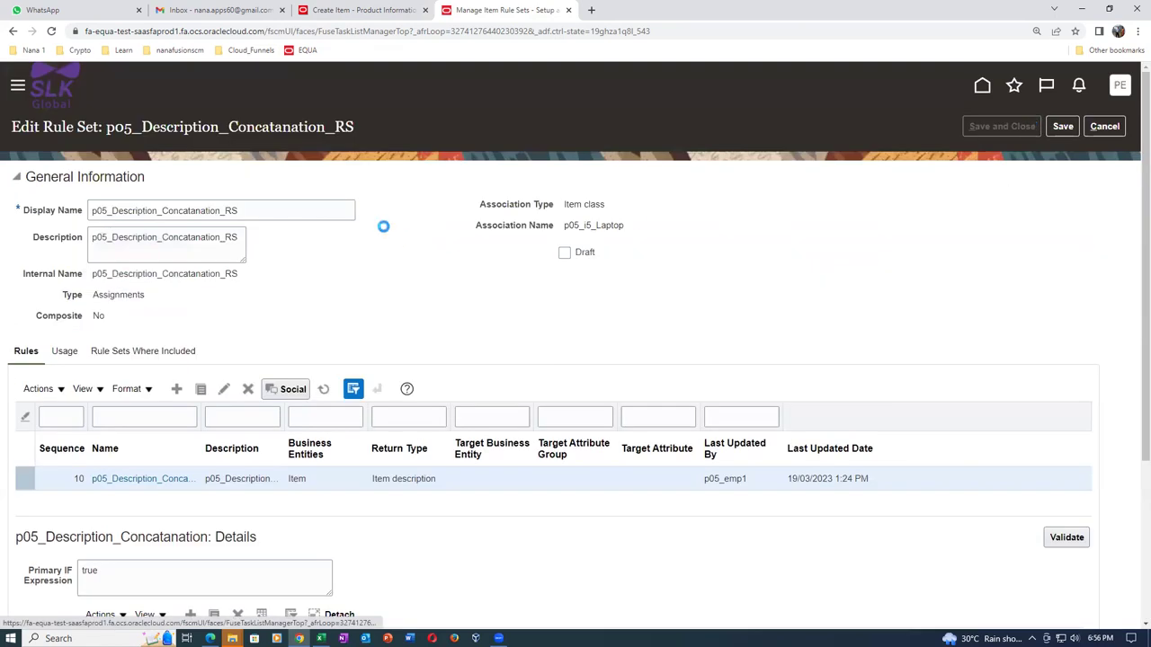
Step: Save item p05_1060 and close its editing page
{"action": "left_click", "coordinate": [351, 9]}
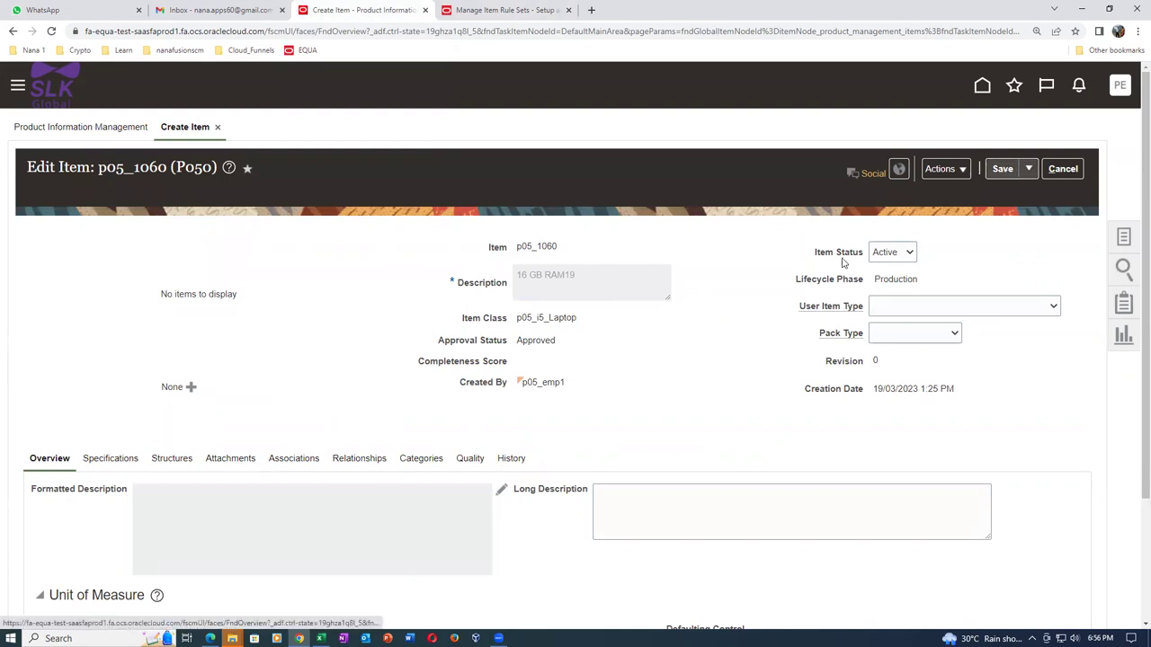
{"action": "left_click", "coordinate": [1005, 170]}
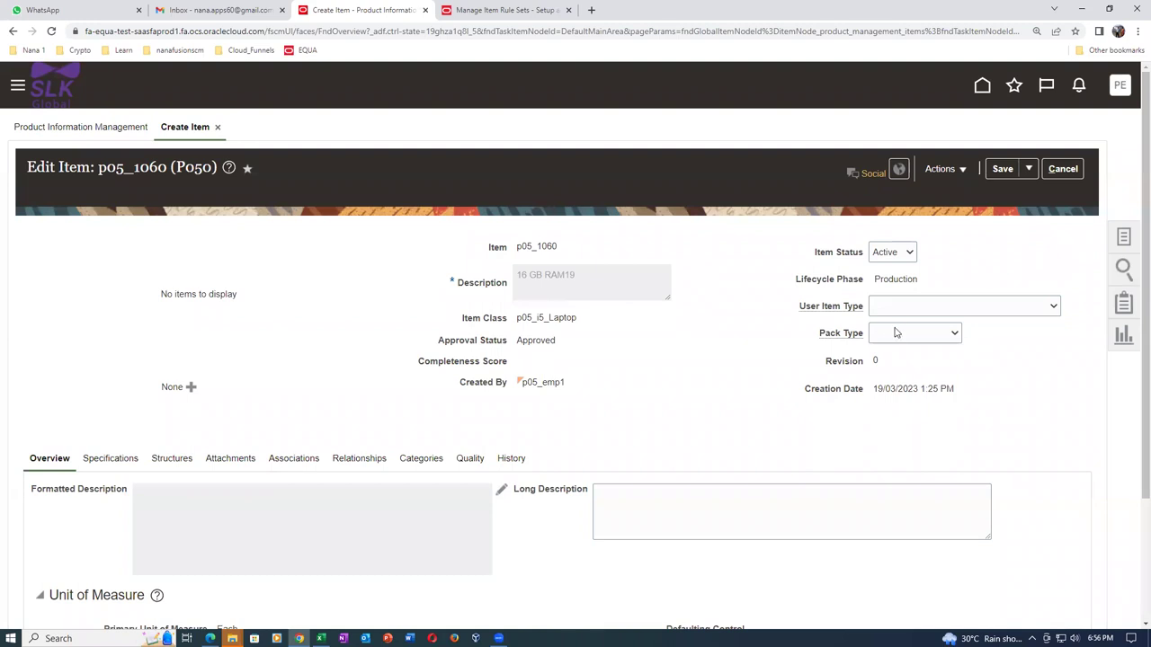
{"action": "left_click", "coordinate": [1066, 170]}
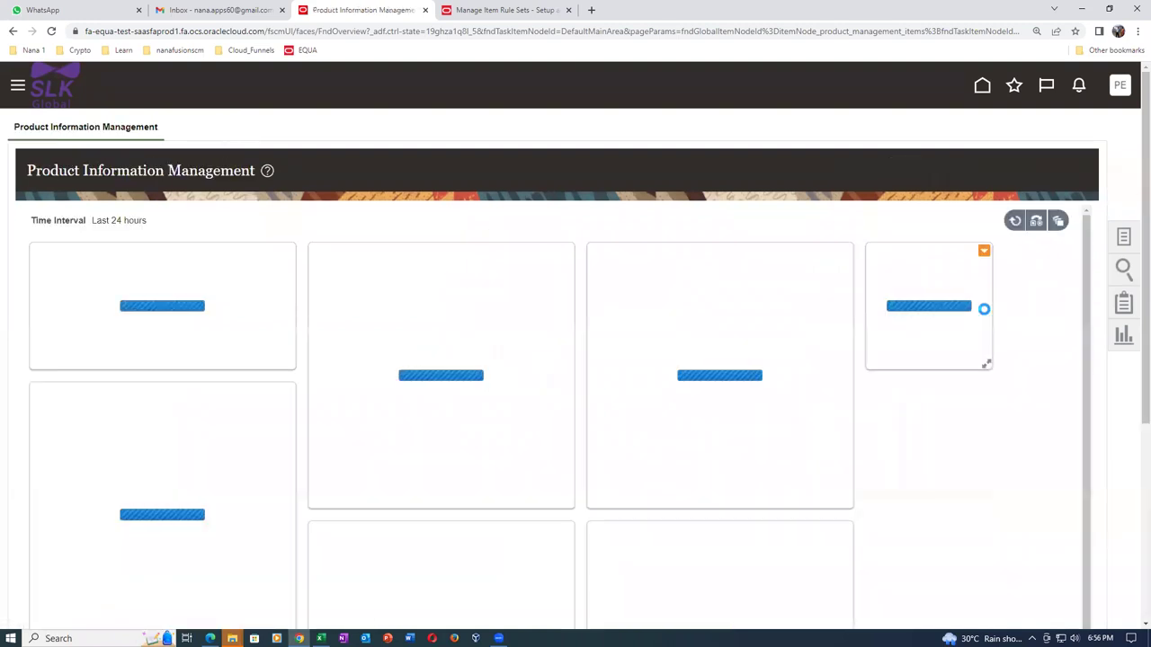
Step: Start a new item in organization P050 with item class p05_i5_Laptop
{"action": "left_click", "coordinate": [1123, 237]}
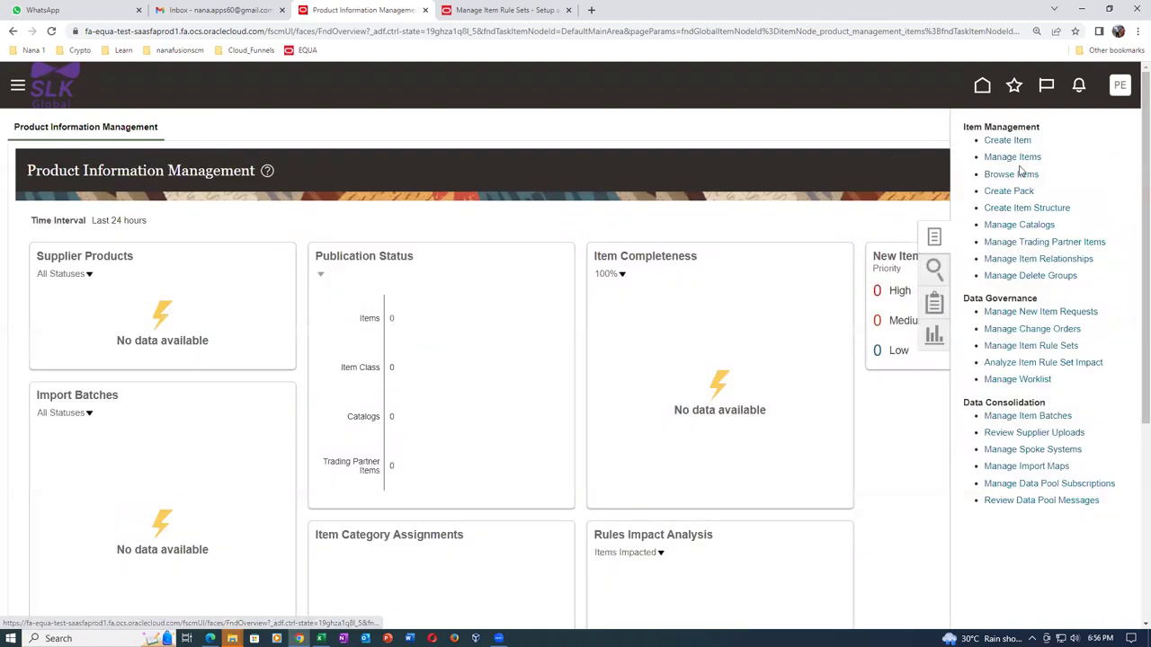
{"action": "left_click", "coordinate": [1012, 144]}
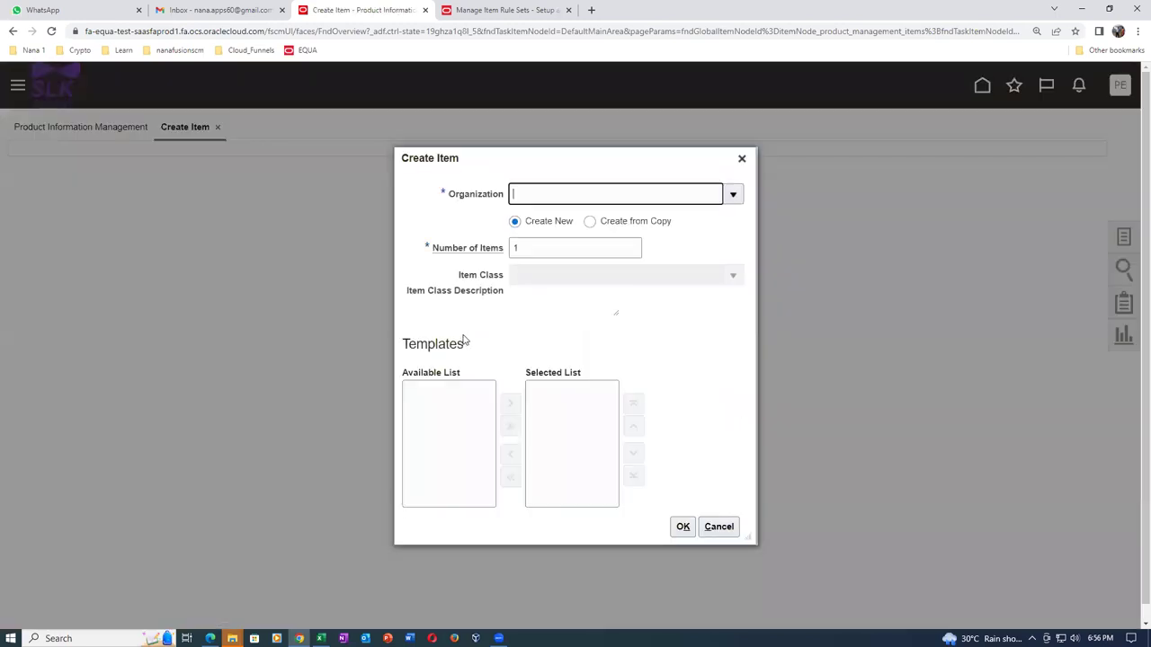
{"action": "type", "text": "p050"}
{"action": "key", "text": "Tab"}
{"action": "type", "text": "p05"}
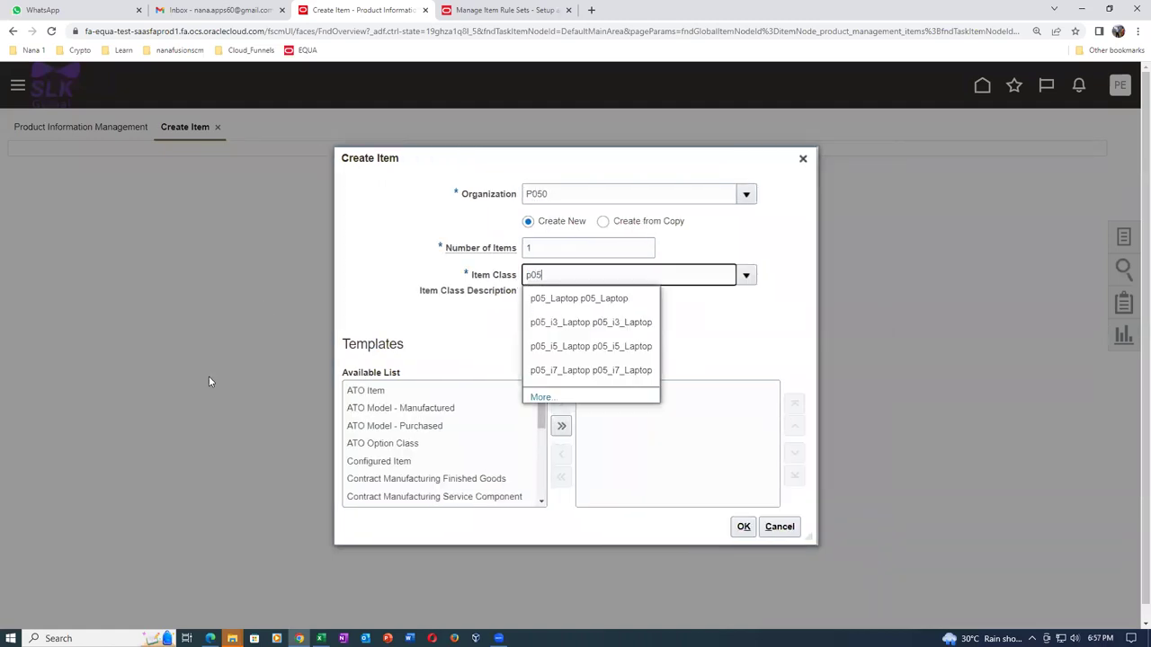
{"action": "left_click", "coordinate": [540, 346]}
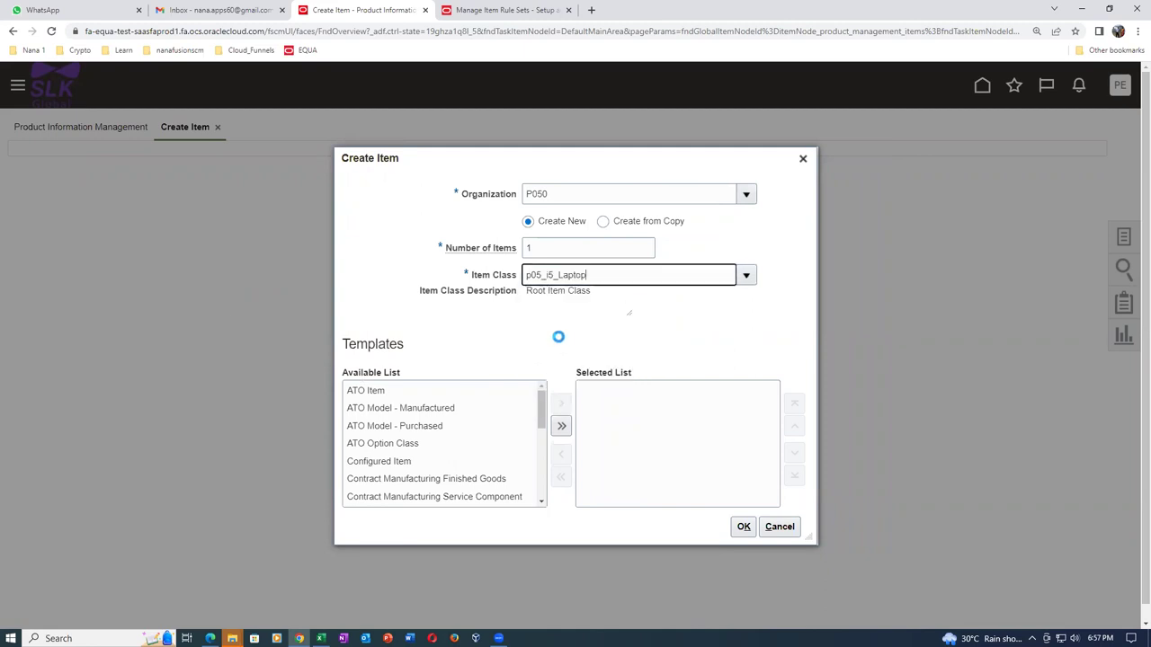
{"action": "left_click", "coordinate": [741, 527]}
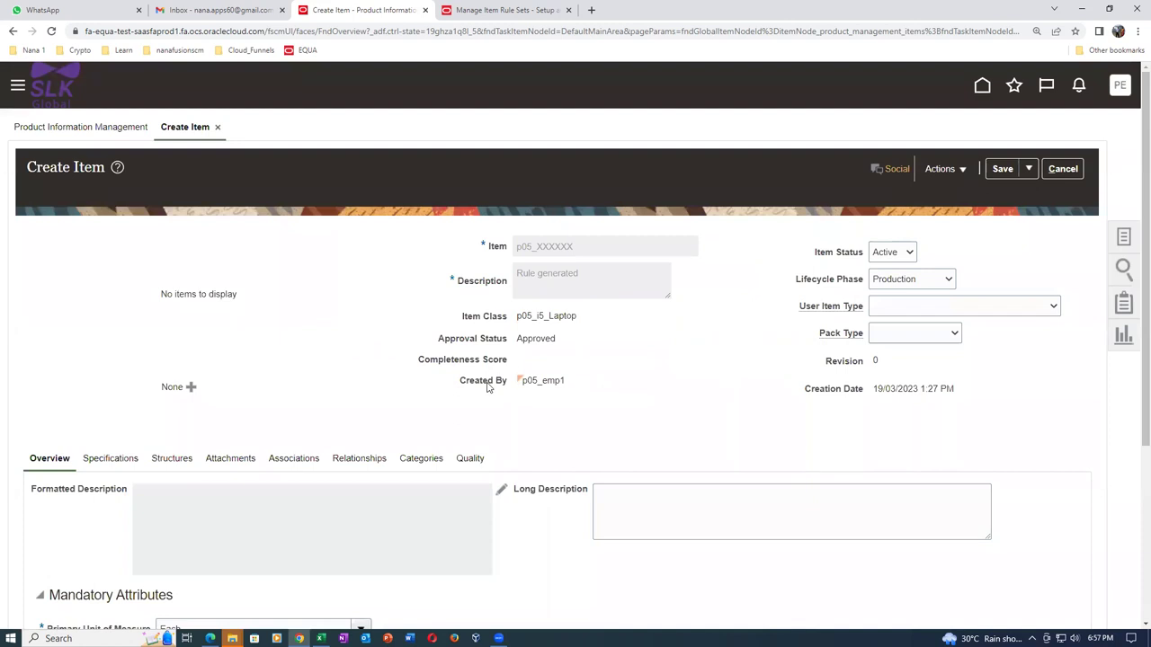
Step: Enter p05_Display 19, choose 16 GB RAM for p05_RAM Size, and save the item
{"action": "scroll", "coordinate": [486, 389], "scroll_direction": "down", "scroll_amount": 2}
{"action": "left_click", "coordinate": [811, 461]}
{"action": "type", "text": "19"}
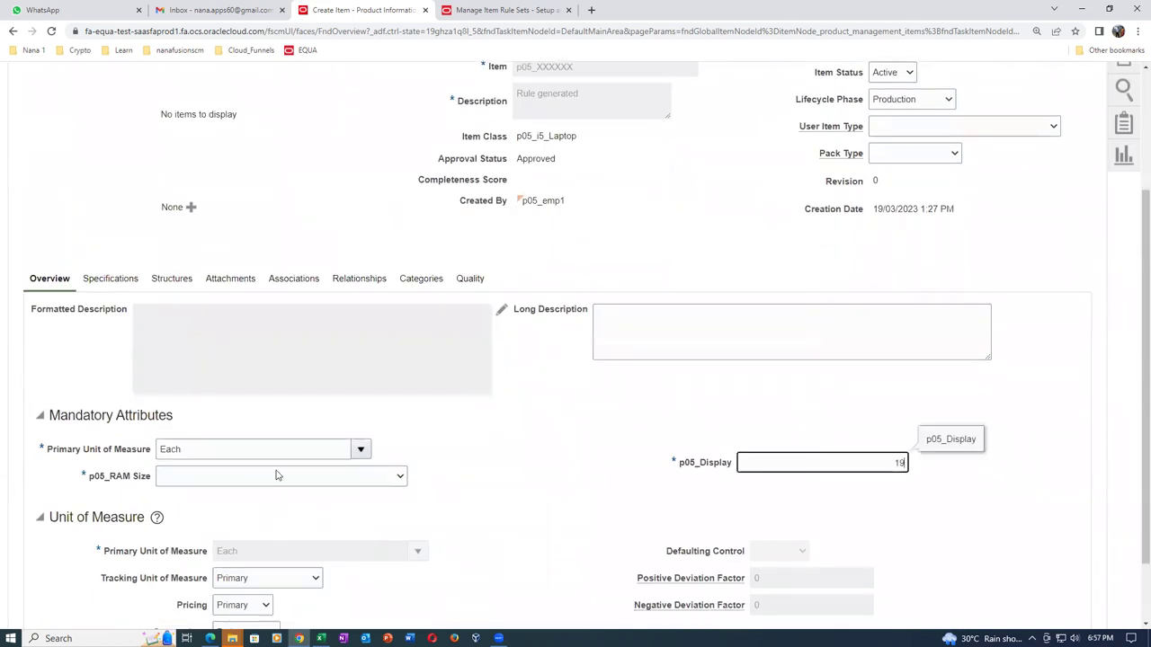
{"action": "left_click", "coordinate": [278, 476]}
{"action": "left_click", "coordinate": [273, 500]}
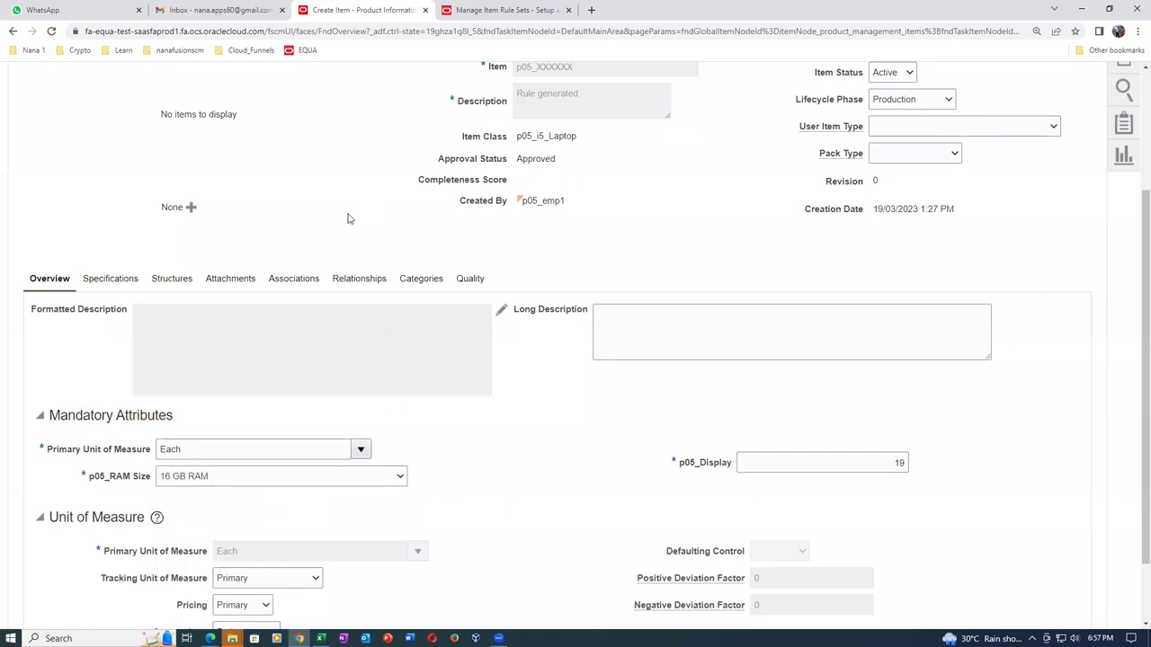
{"action": "scroll", "coordinate": [468, 250], "scroll_direction": "up", "scroll_amount": 2}
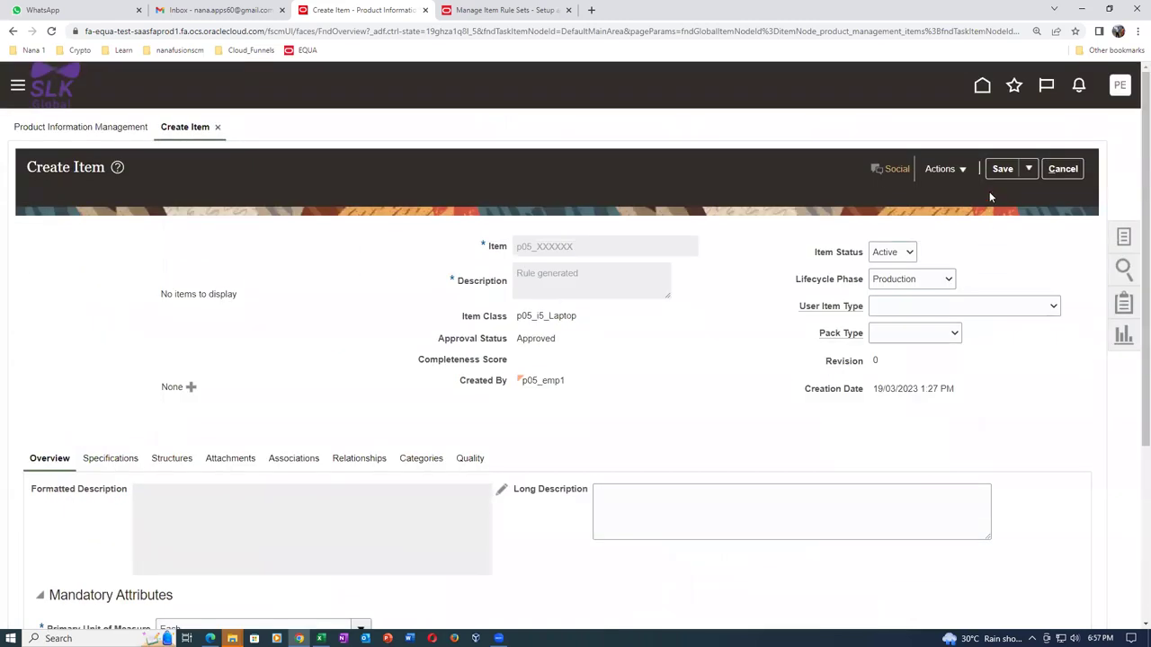
{"action": "left_click", "coordinate": [1000, 169]}
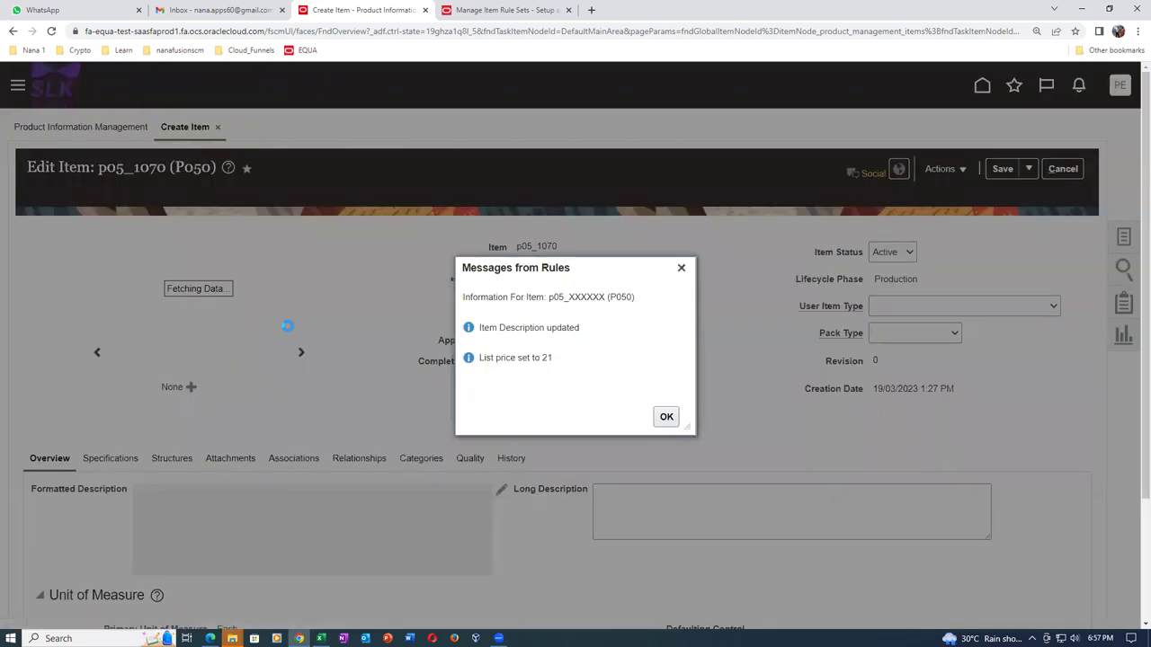
Step: Dismiss the rule messages and confirm List Price 21 in the Purchasing specifications
{"action": "left_click", "coordinate": [663, 416]}
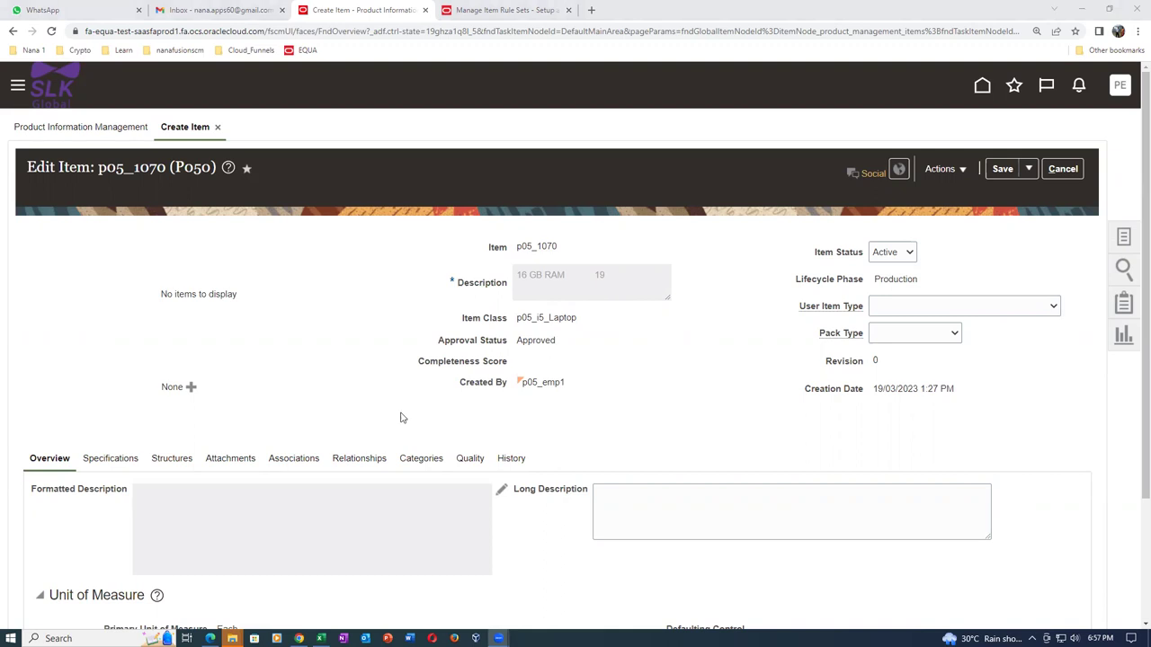
{"action": "left_click", "coordinate": [111, 460]}
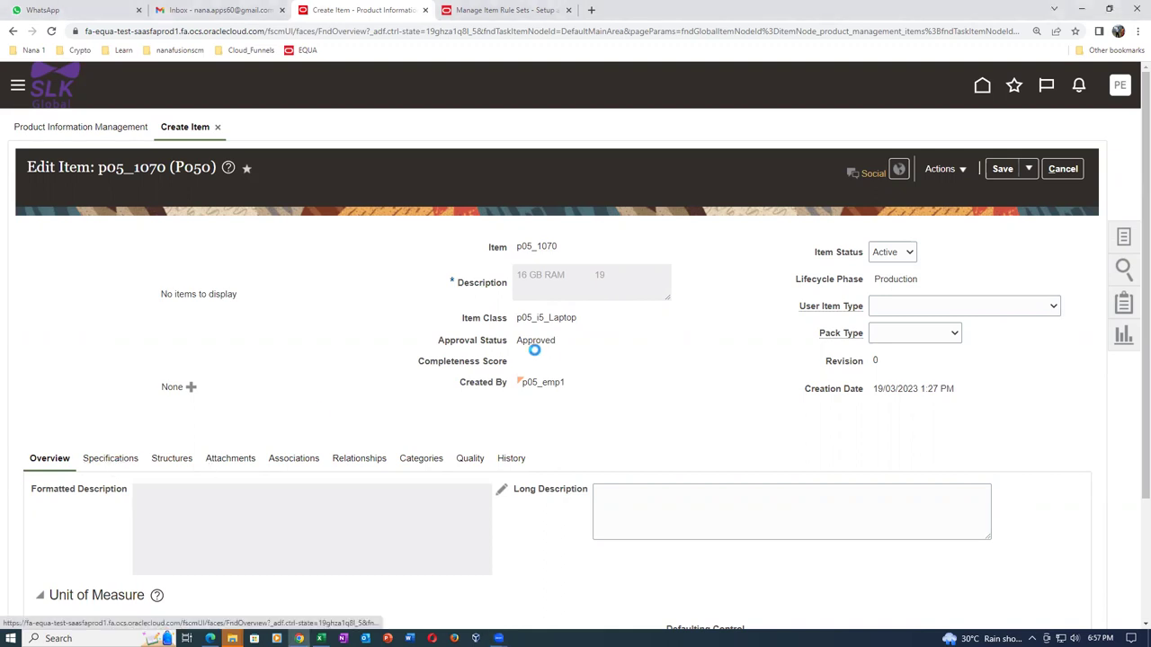
{"action": "scroll", "coordinate": [98, 390], "scroll_direction": "down", "scroll_amount": 3}
{"action": "left_click", "coordinate": [63, 528]}
{"action": "double_click", "coordinate": [400, 576]}
{"action": "left_click", "coordinate": [537, 300]}
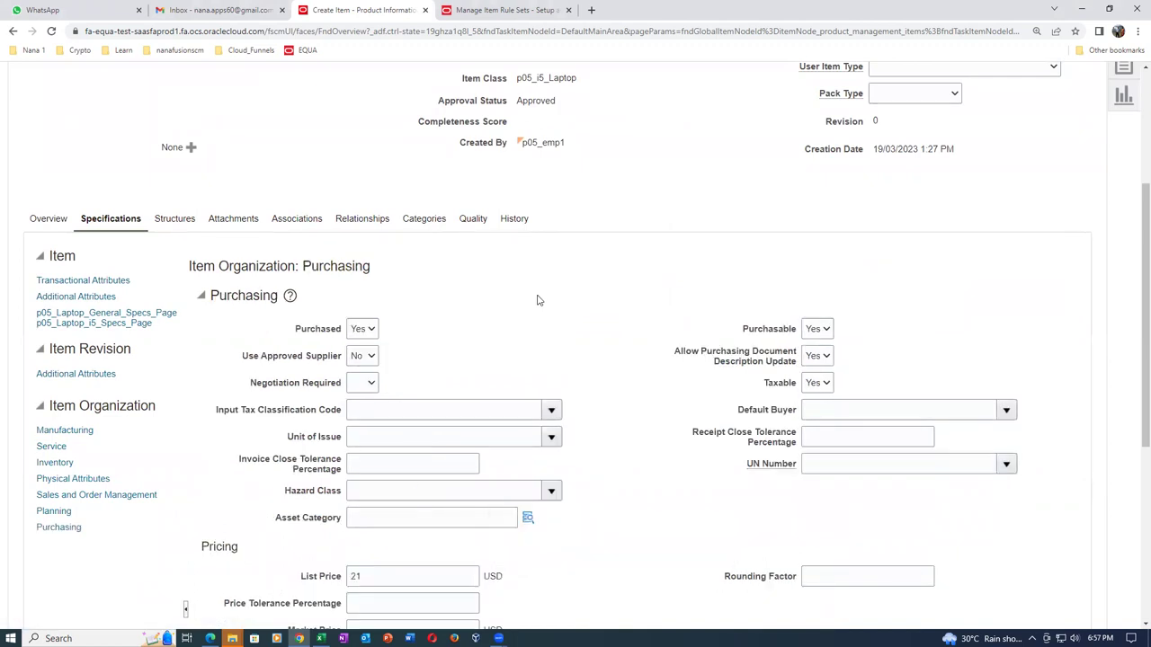
Step: Cancel out of item p05_1070 unchanged and return to the Excel worksheet
{"action": "scroll", "coordinate": [895, 246], "scroll_direction": "up", "scroll_amount": 2}
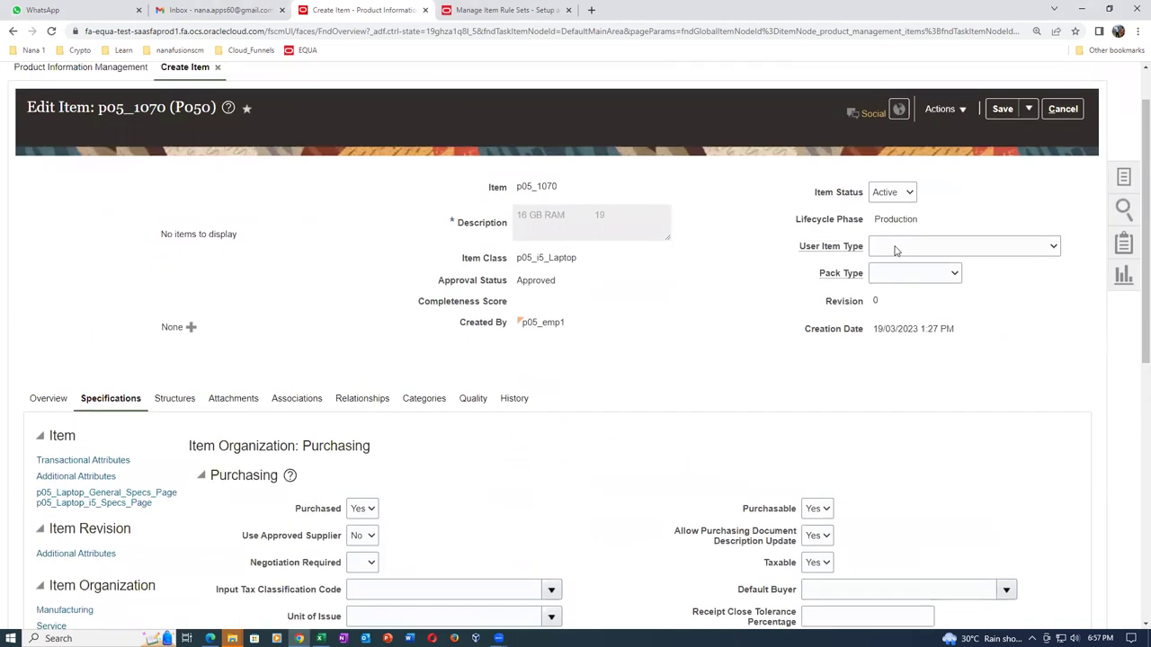
{"action": "left_click", "coordinate": [1078, 113]}
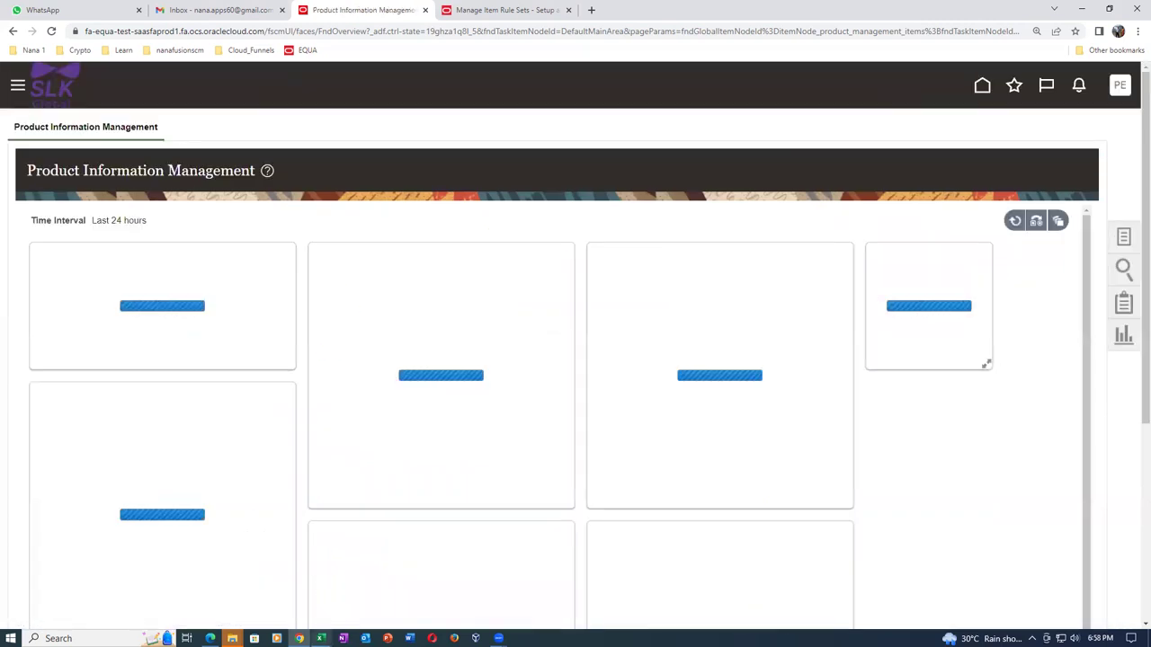
{"action": "key", "text": "alt+Tab"}
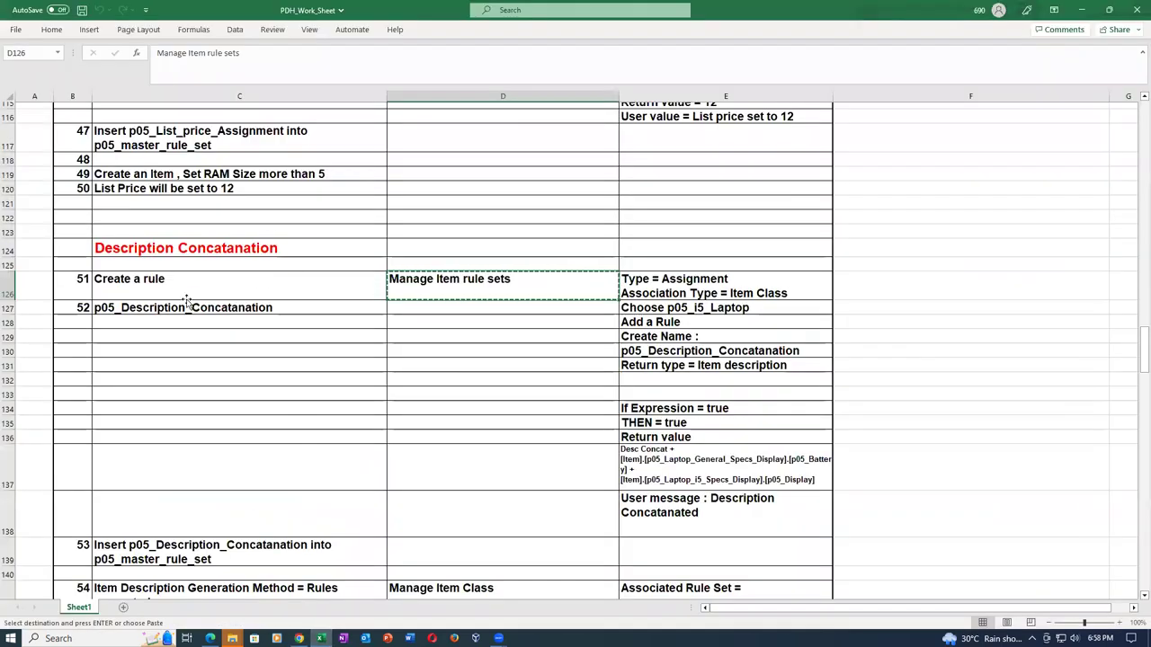
Step: Review the worksheet's NIR Approvals - Automatic and Approval Using Approval Group steps
{"action": "left_click", "coordinate": [186, 300]}
{"action": "scroll", "coordinate": [186, 300], "scroll_direction": "down", "scroll_amount": 4}
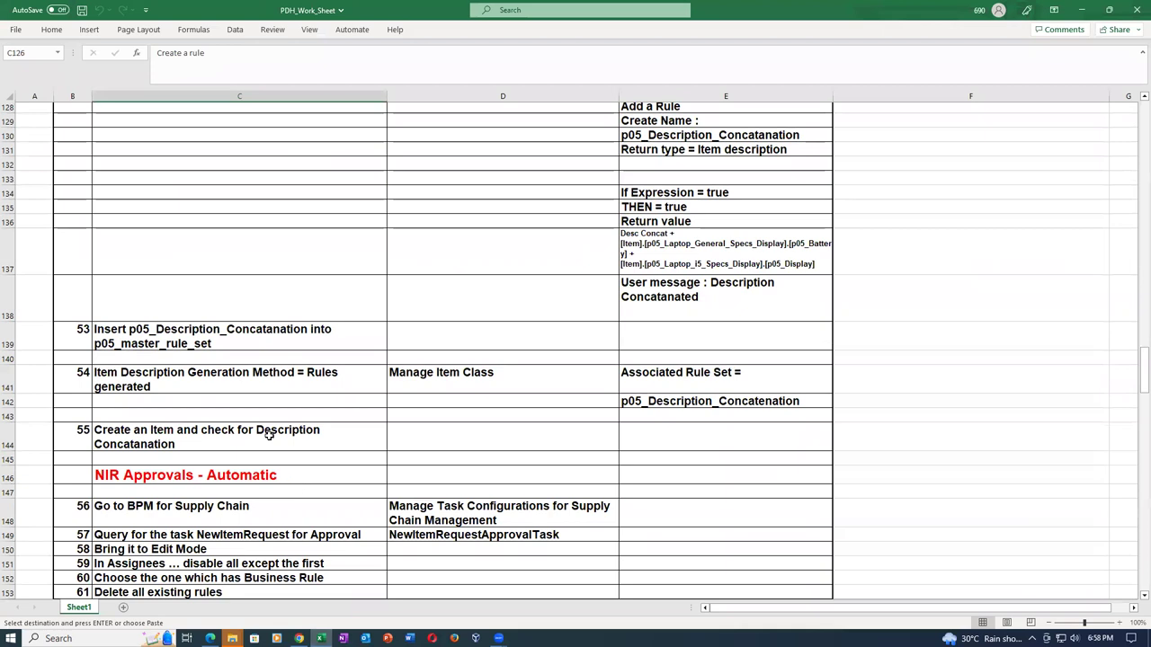
{"action": "left_click", "coordinate": [209, 474]}
{"action": "scroll", "coordinate": [322, 477], "scroll_direction": "down", "scroll_amount": 2}
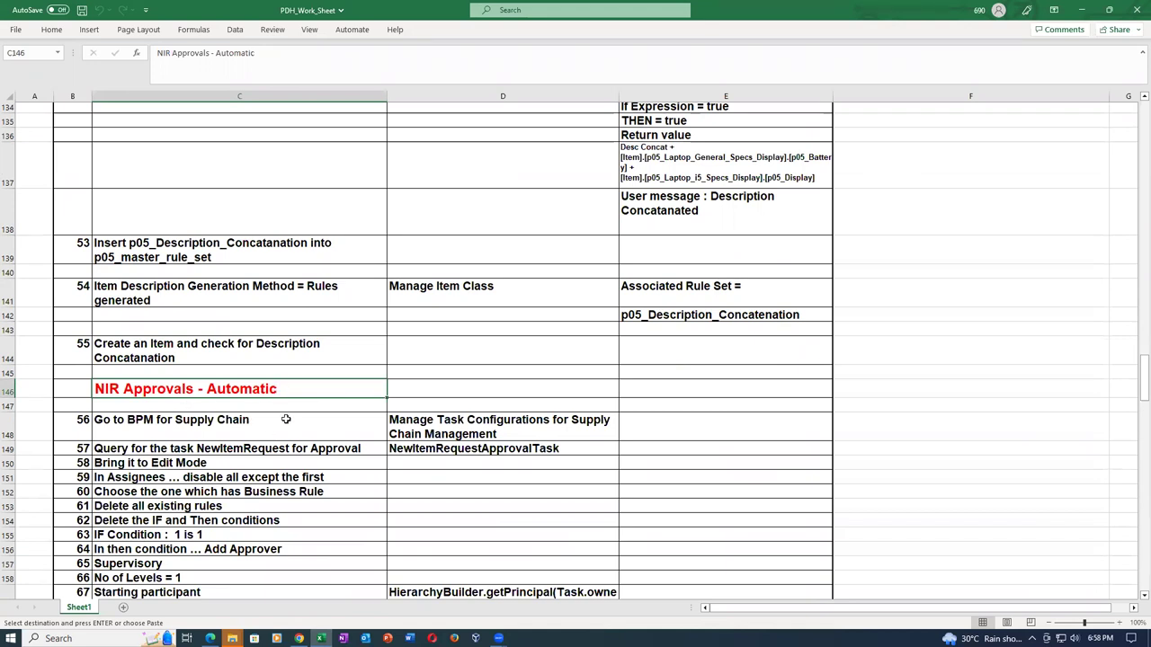
{"action": "scroll", "coordinate": [284, 419], "scroll_direction": "down", "scroll_amount": 7}
{"action": "scroll", "coordinate": [284, 420], "scroll_direction": "down", "scroll_amount": 16}
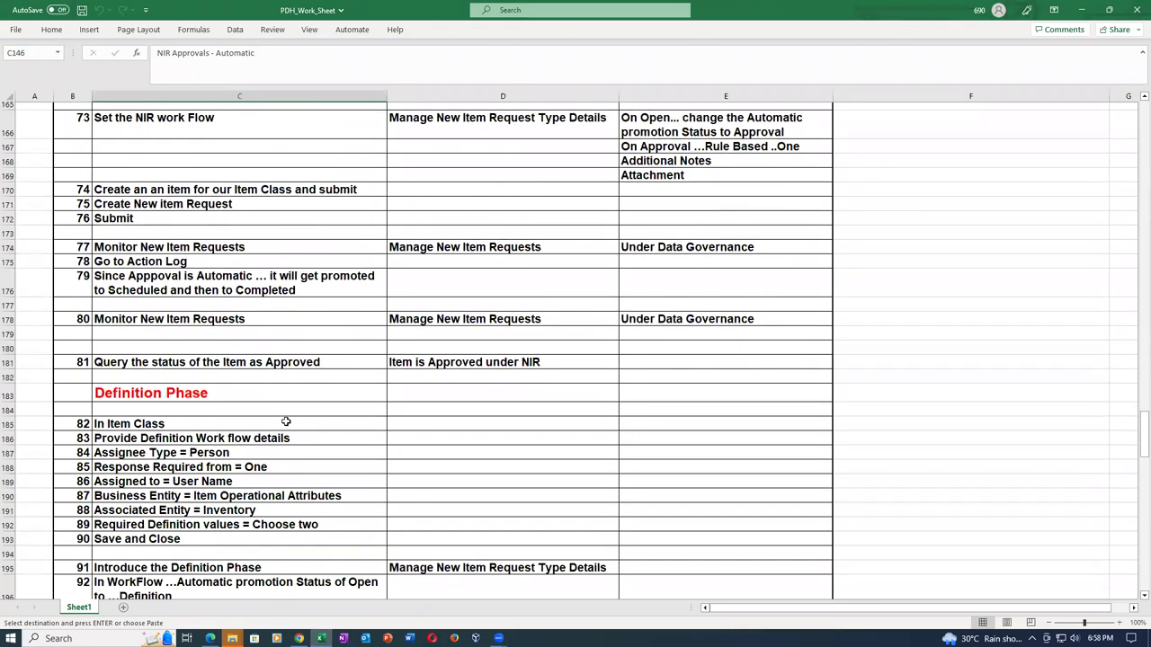
{"action": "left_click", "coordinate": [269, 368]}
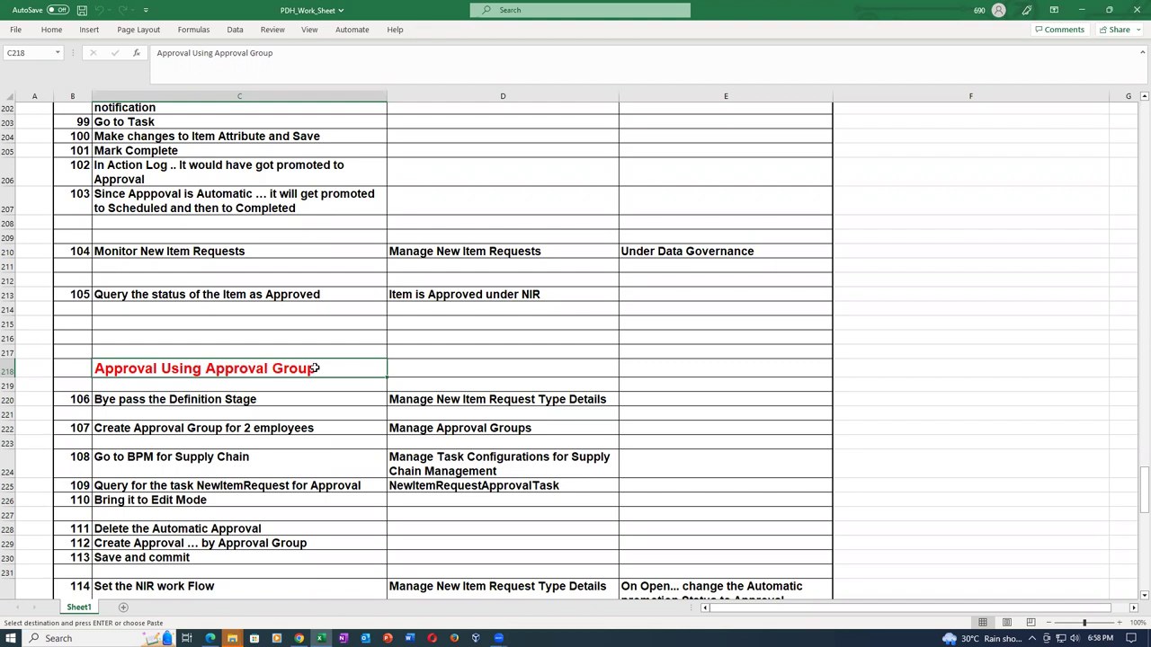
{"action": "scroll", "coordinate": [315, 367], "scroll_direction": "up", "scroll_amount": 6}
{"action": "scroll", "coordinate": [314, 367], "scroll_direction": "up", "scroll_amount": 14}
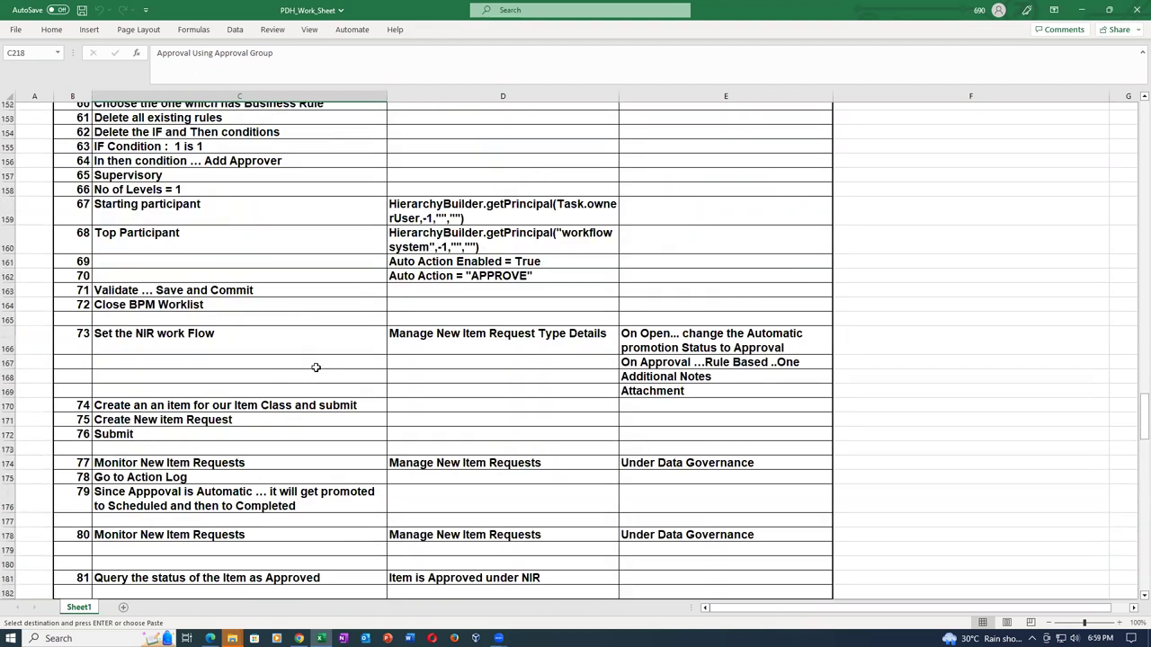
{"action": "left_click", "coordinate": [240, 173]}
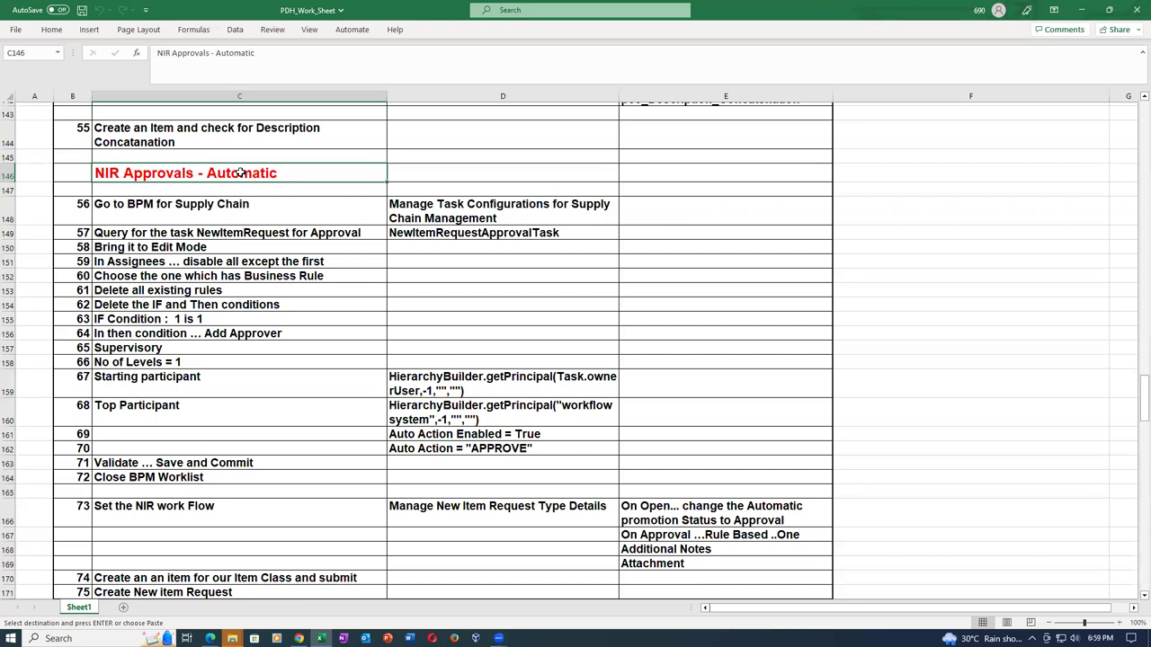
Step: Copy the 'Manage Task Configurations for Supply Chain Management' entry in cell D148
{"action": "left_click", "coordinate": [268, 207]}
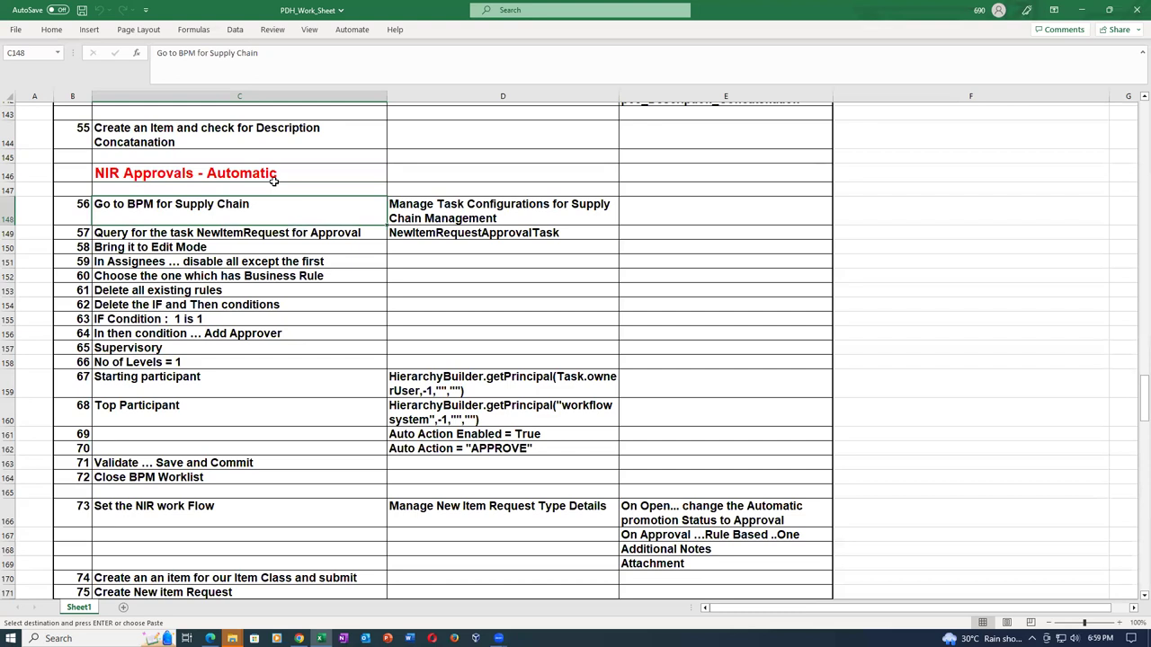
{"action": "left_click", "coordinate": [274, 180]}
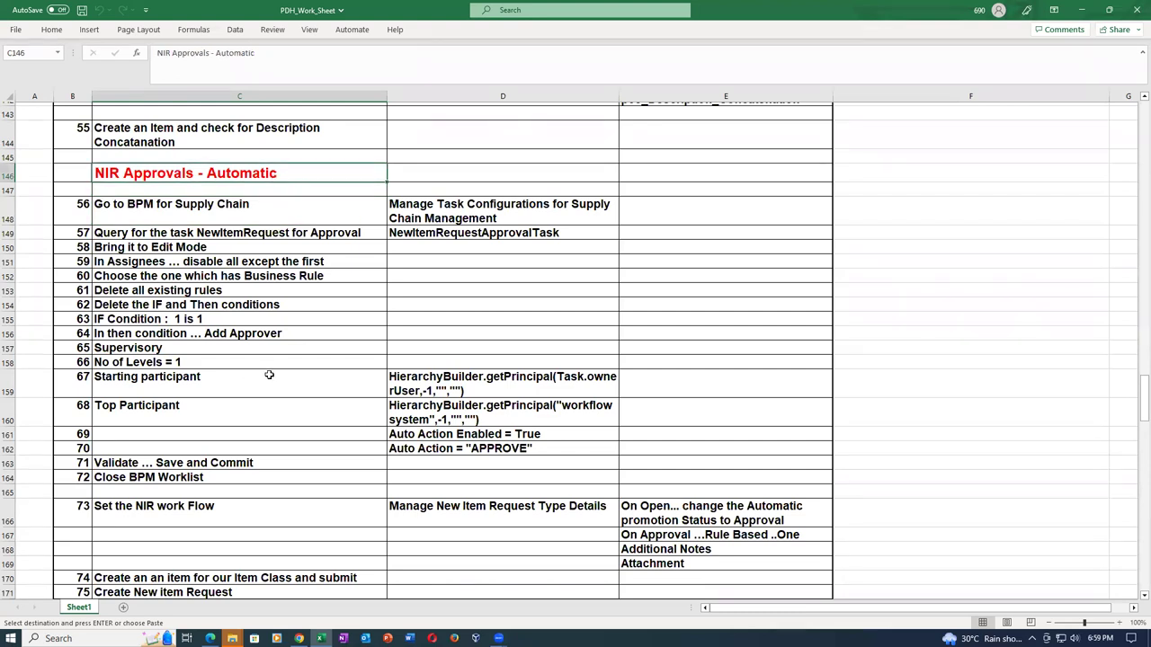
{"action": "scroll", "coordinate": [269, 375], "scroll_direction": "up", "scroll_amount": 2}
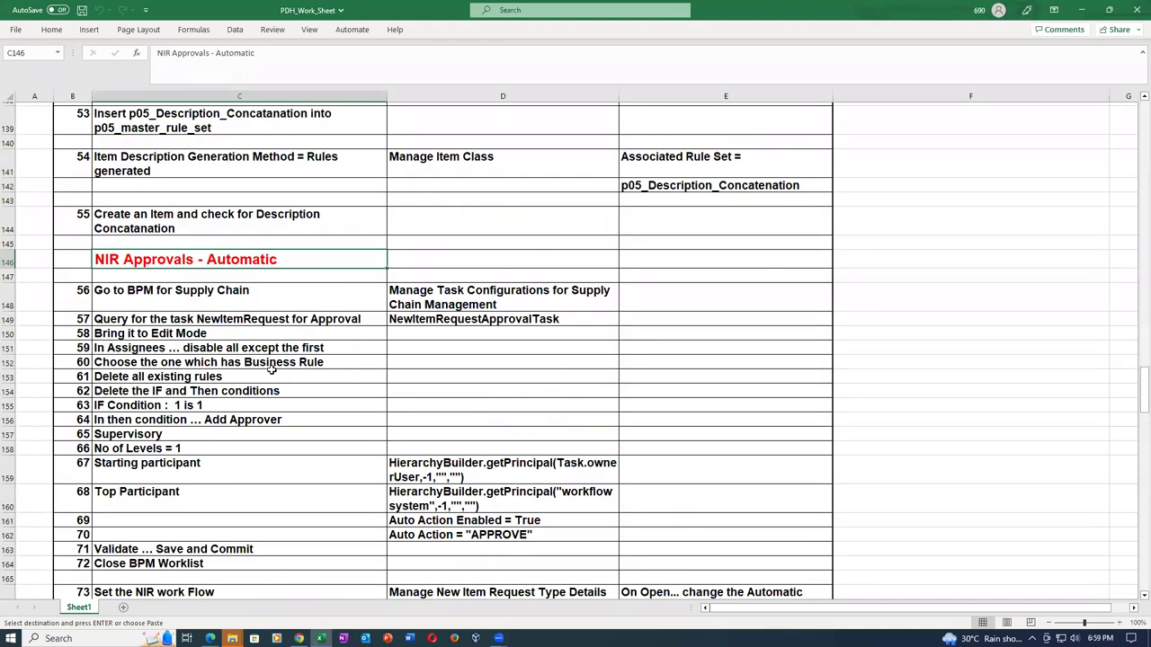
{"action": "left_click", "coordinate": [111, 302]}
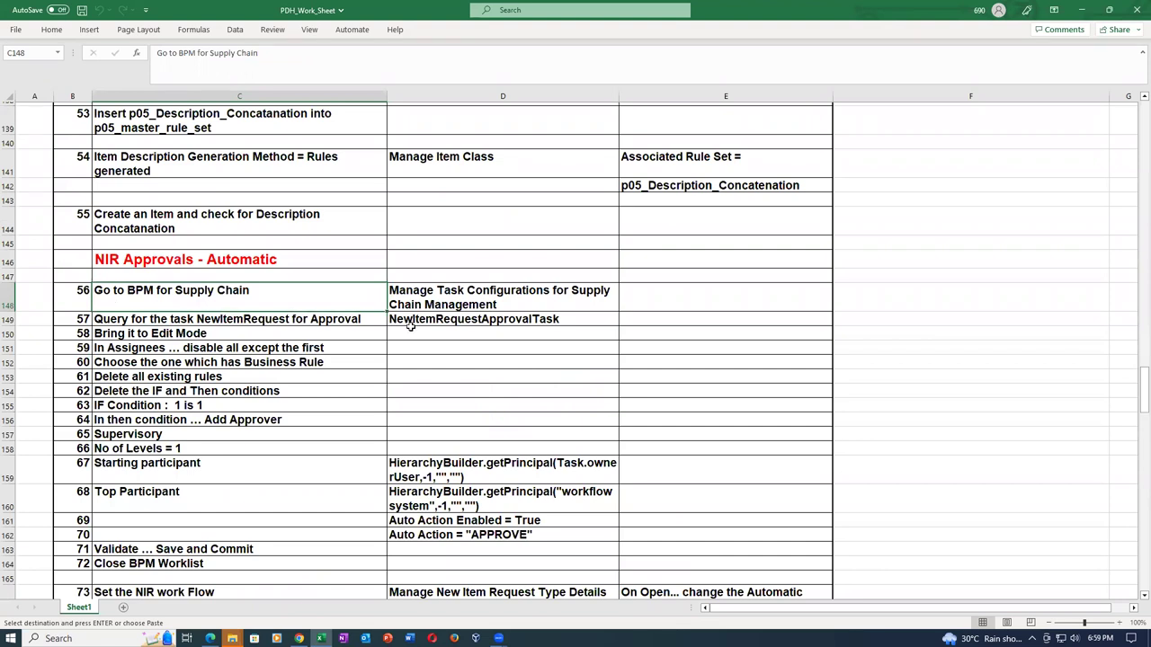
{"action": "left_click", "coordinate": [531, 304]}
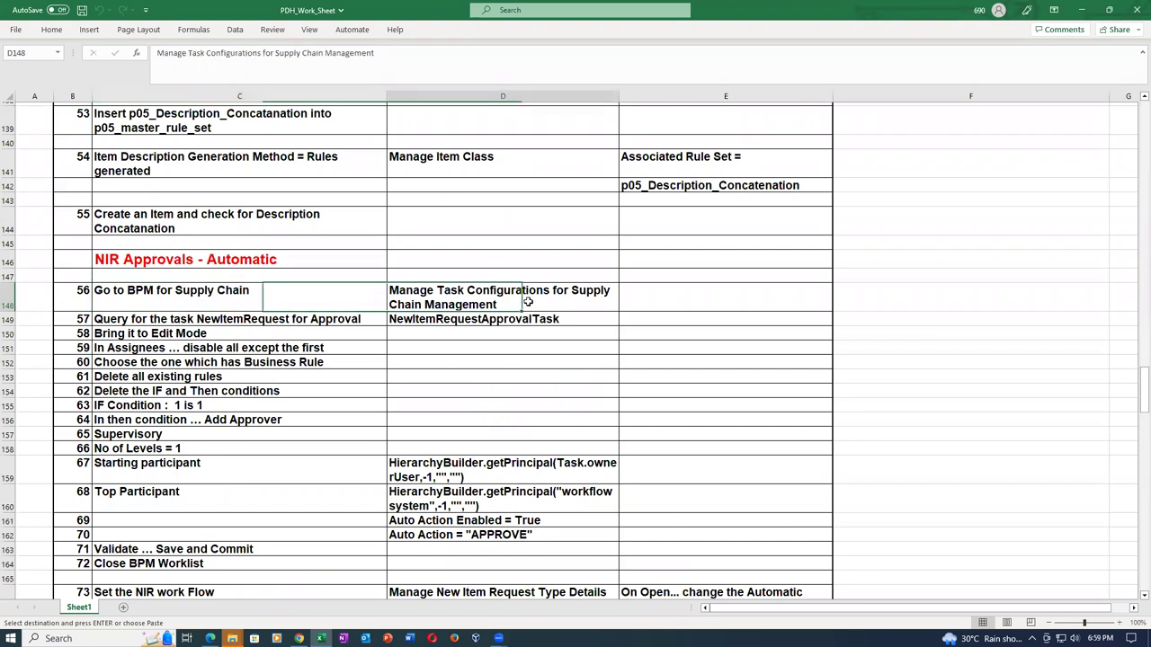
{"action": "left_click", "coordinate": [173, 302]}
{"action": "left_click", "coordinate": [497, 308]}
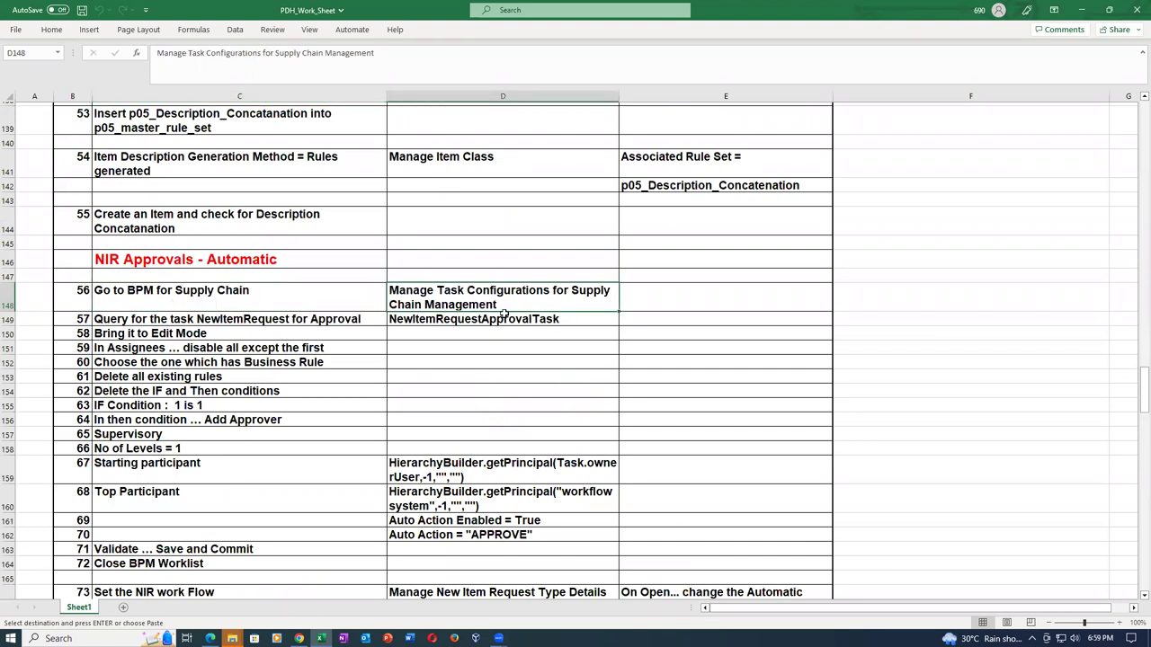
{"action": "key", "text": "ctrl+c"}
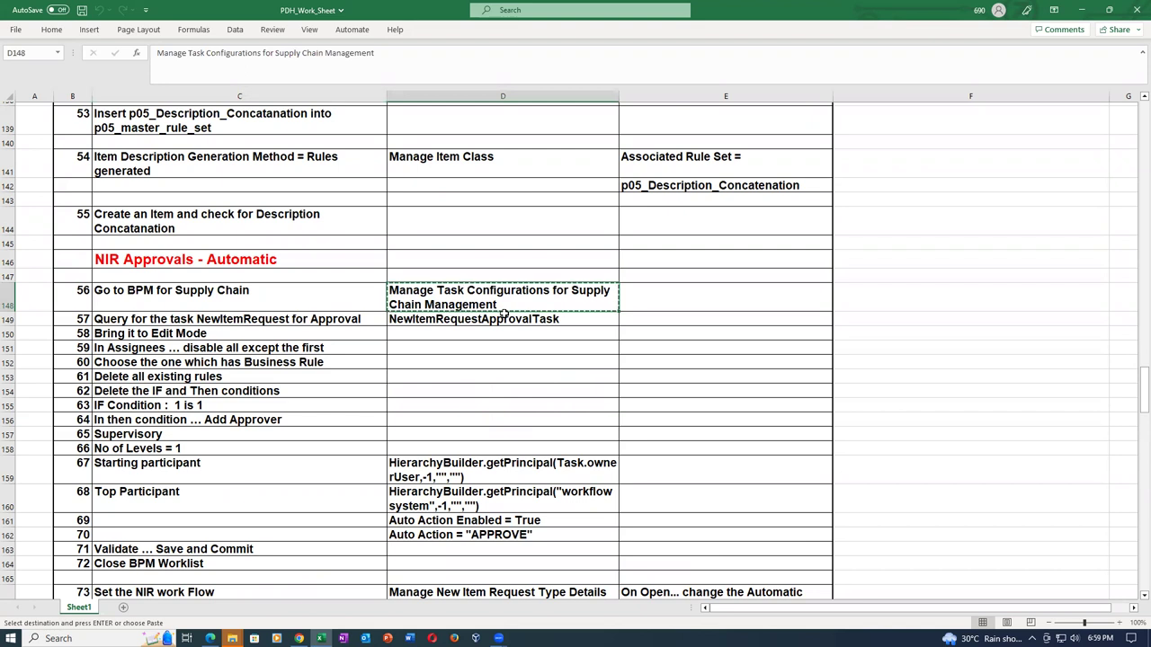
{"action": "key", "text": "alt+Tab"}
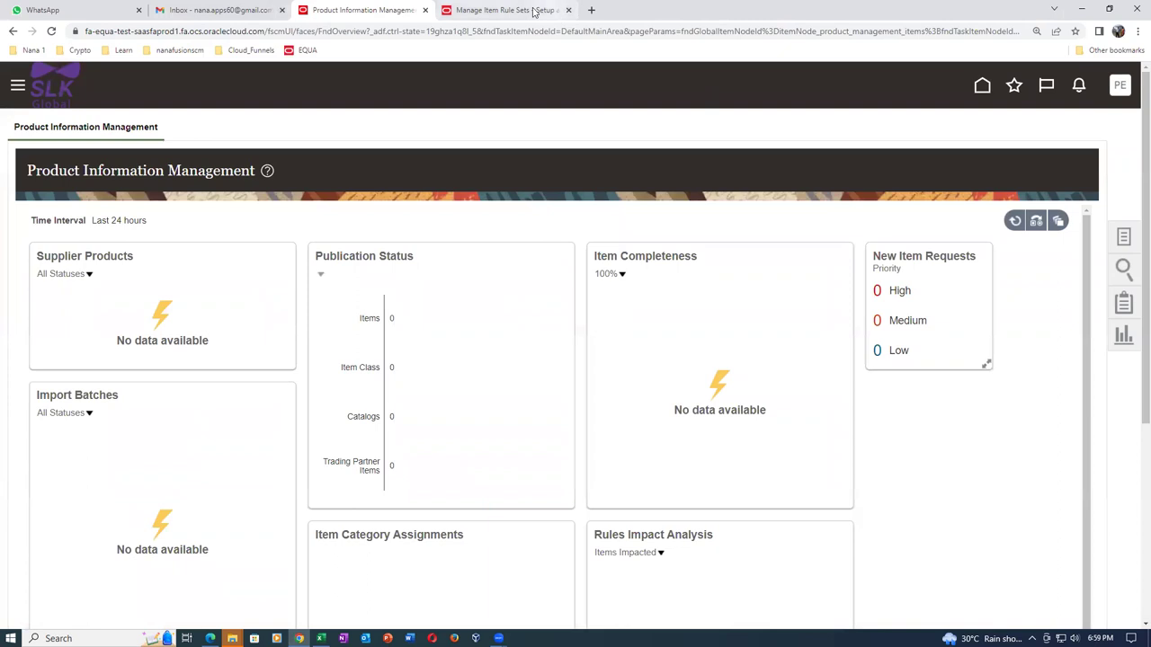
Step: Duplicate the Manage Item Rule Sets tab and go to the Setup and Maintenance task Search page
{"action": "left_click", "coordinate": [519, 11]}
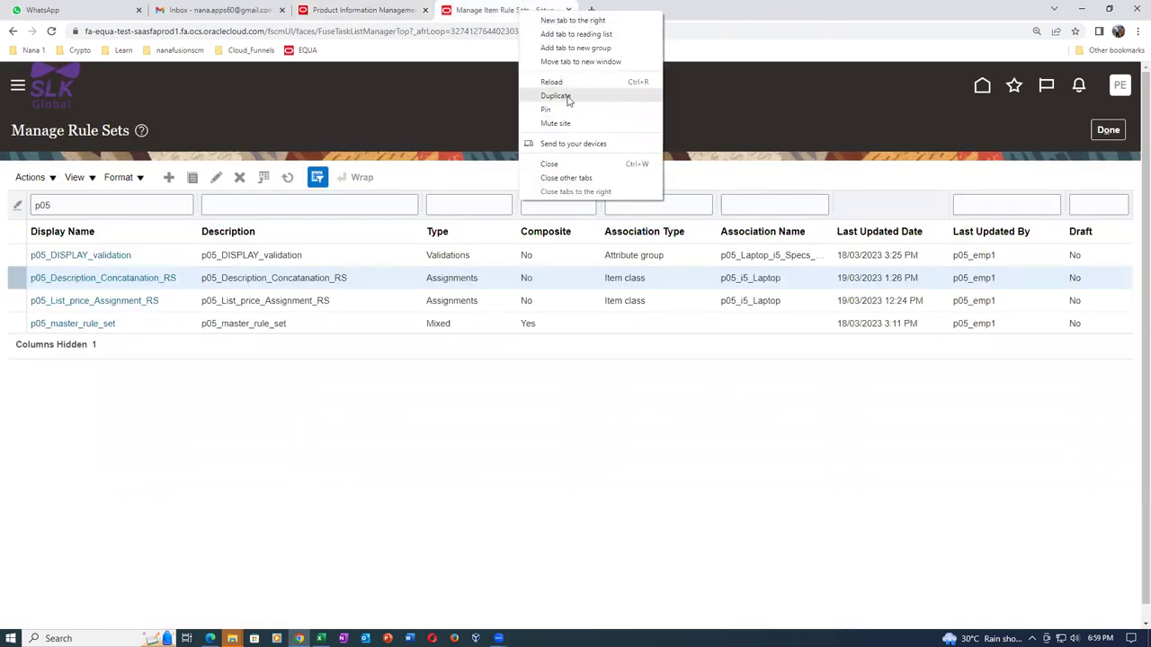
{"action": "left_click", "coordinate": [563, 97]}
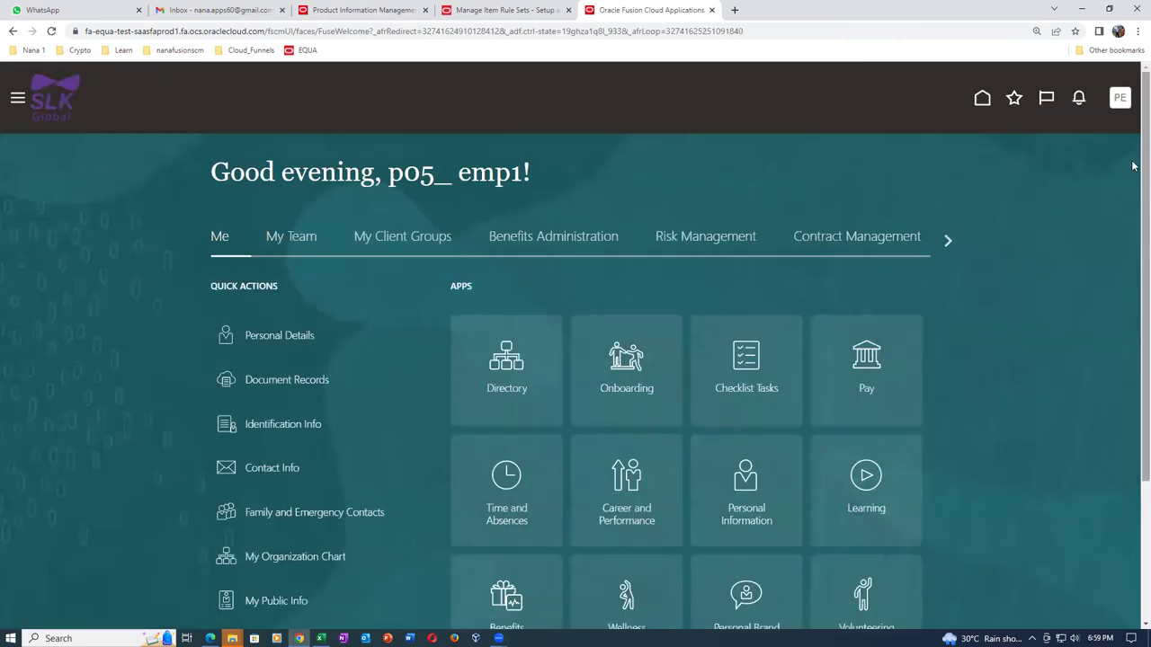
{"action": "left_click", "coordinate": [1120, 97]}
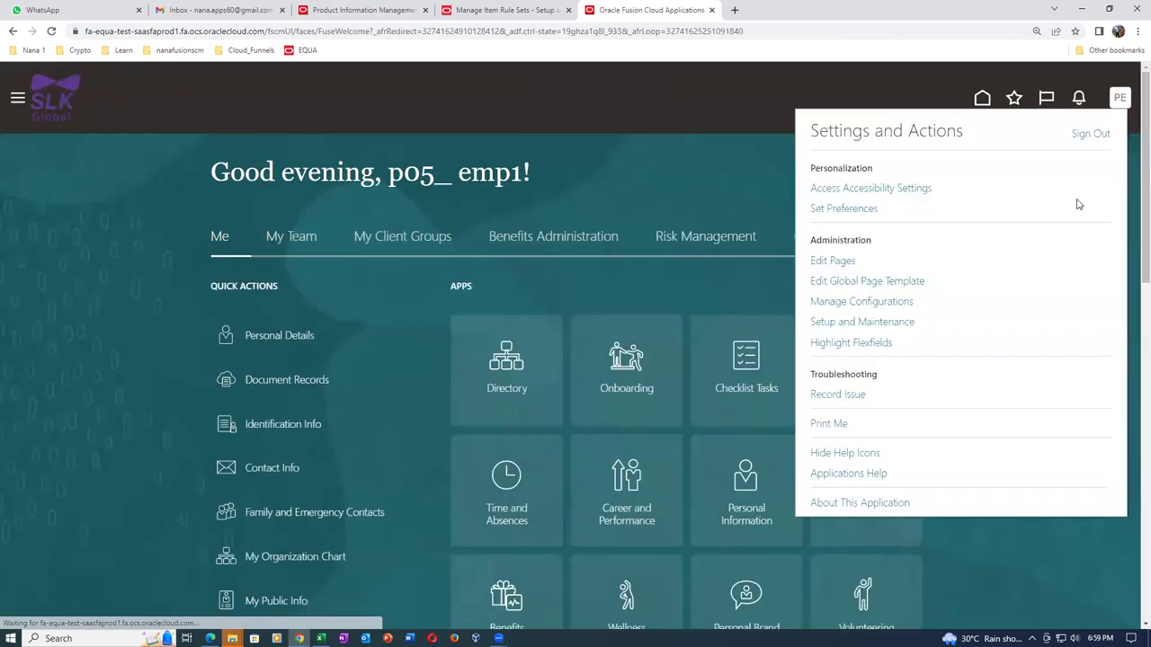
{"action": "left_click", "coordinate": [869, 325]}
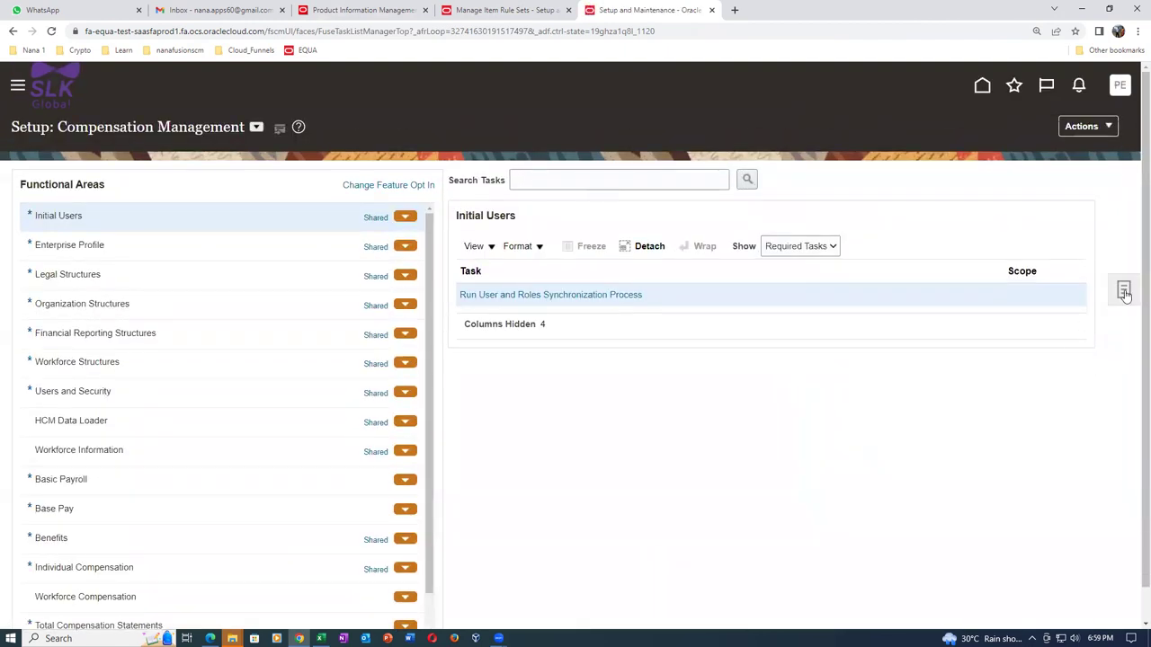
{"action": "left_click", "coordinate": [1124, 290]}
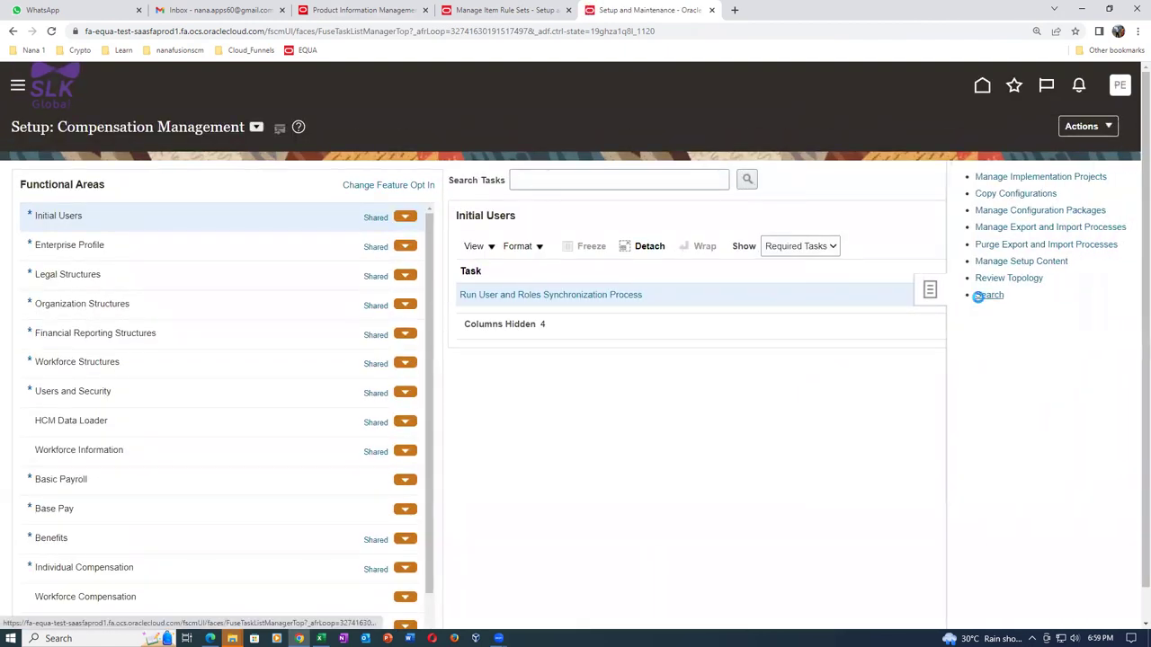
{"action": "left_click", "coordinate": [982, 296]}
{"action": "left_click", "coordinate": [350, 181]}
Step: Search 'Manage Task Configurations' and open the Supply Chain Management result
{"action": "key", "text": "ctrl+v"}
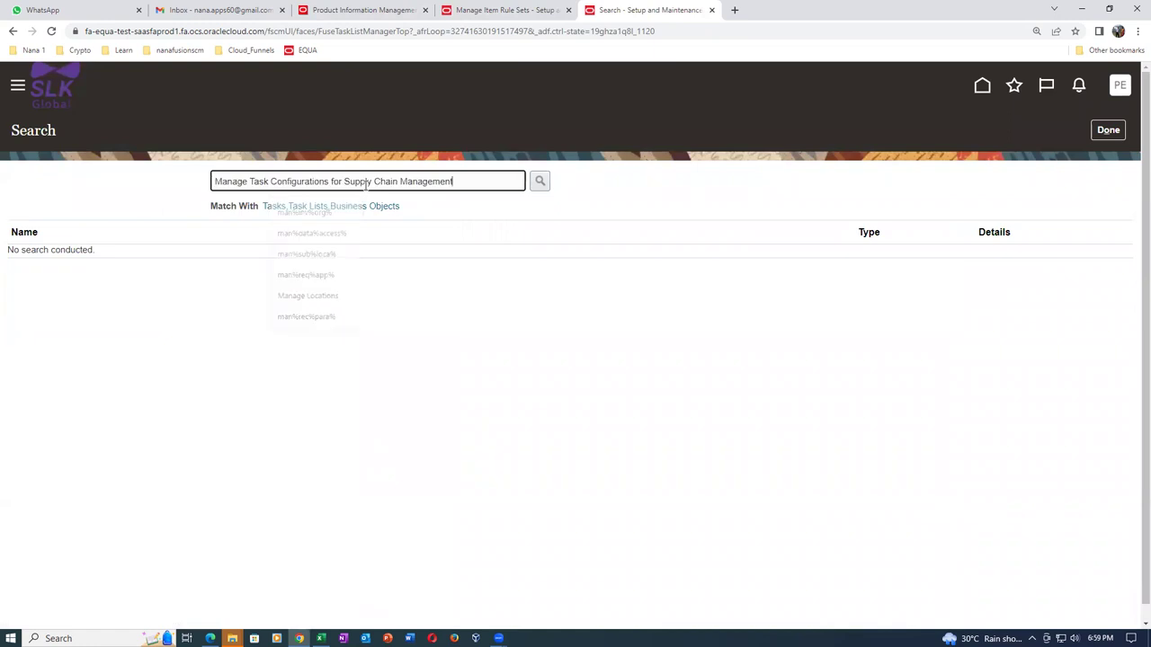
{"action": "key", "text": "Return"}
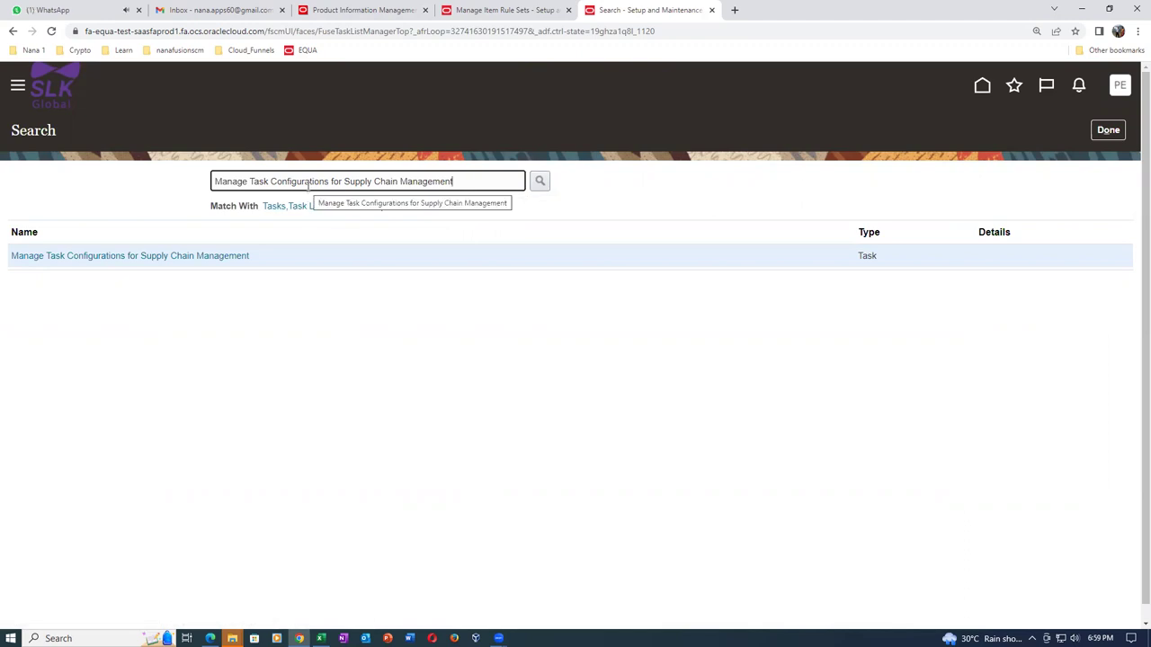
{"action": "key", "text": "BackSpace"}
{"action": "key", "text": "BackSpace"}
{"action": "key", "text": "BackSpace"}
{"action": "key", "text": "BackSpace"}
{"action": "key", "text": "BackSpace"}
{"action": "key", "text": "BackSpace"}
{"action": "key", "text": "BackSpace"}
{"action": "key", "text": "BackSpace"}
{"action": "key", "text": "BackSpace"}
{"action": "key", "text": "BackSpace"}
{"action": "key", "text": "BackSpace"}
{"action": "key", "text": "BackSpace"}
{"action": "key", "text": "BackSpace"}
{"action": "key", "text": "BackSpace"}
{"action": "key", "text": "BackSpace"}
{"action": "key", "text": "BackSpace"}
{"action": "key", "text": "BackSpace"}
{"action": "key", "text": "BackSpace"}
{"action": "key", "text": "BackSpace"}
{"action": "key", "text": "BackSpace"}
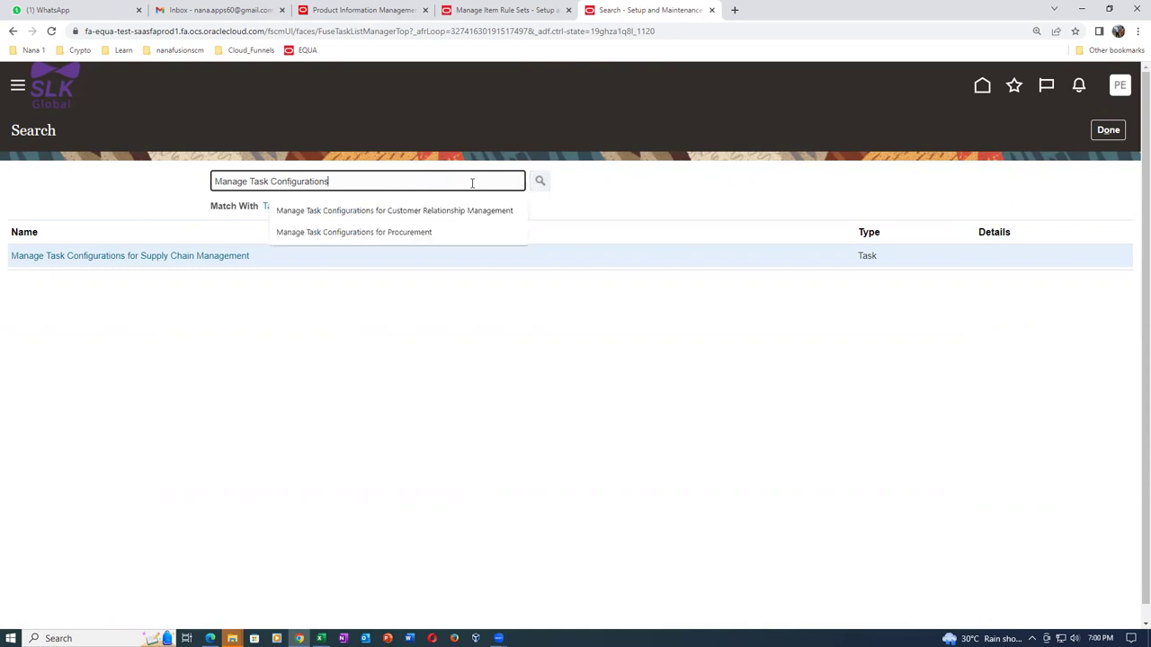
{"action": "key", "text": "Return"}
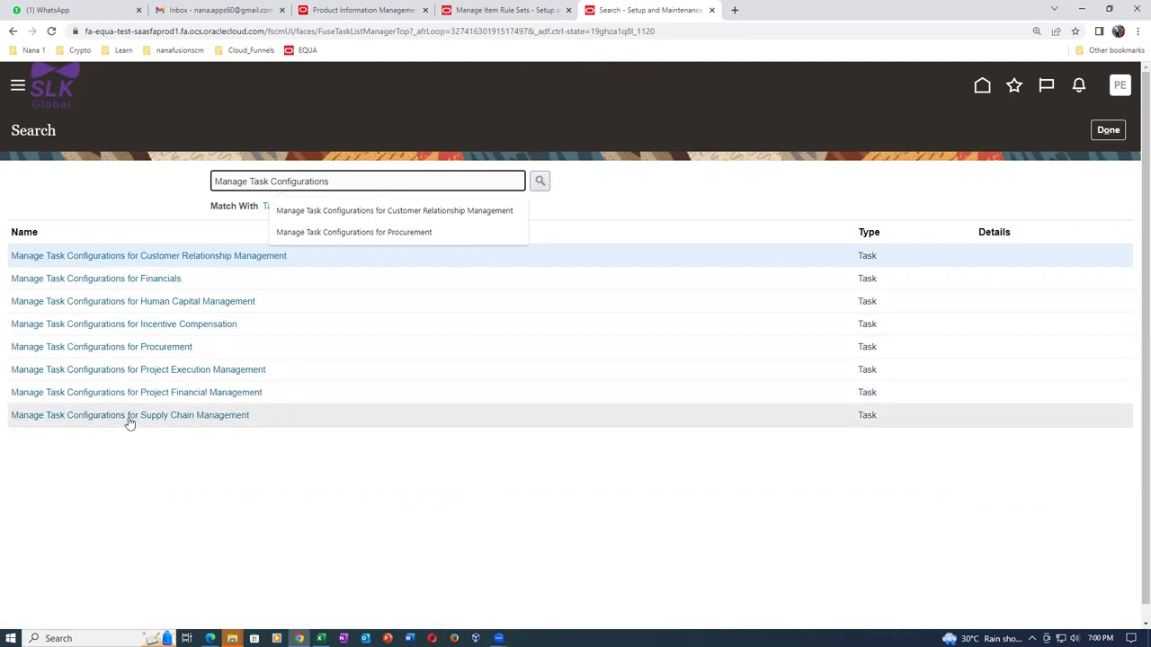
{"action": "left_click", "coordinate": [69, 416]}
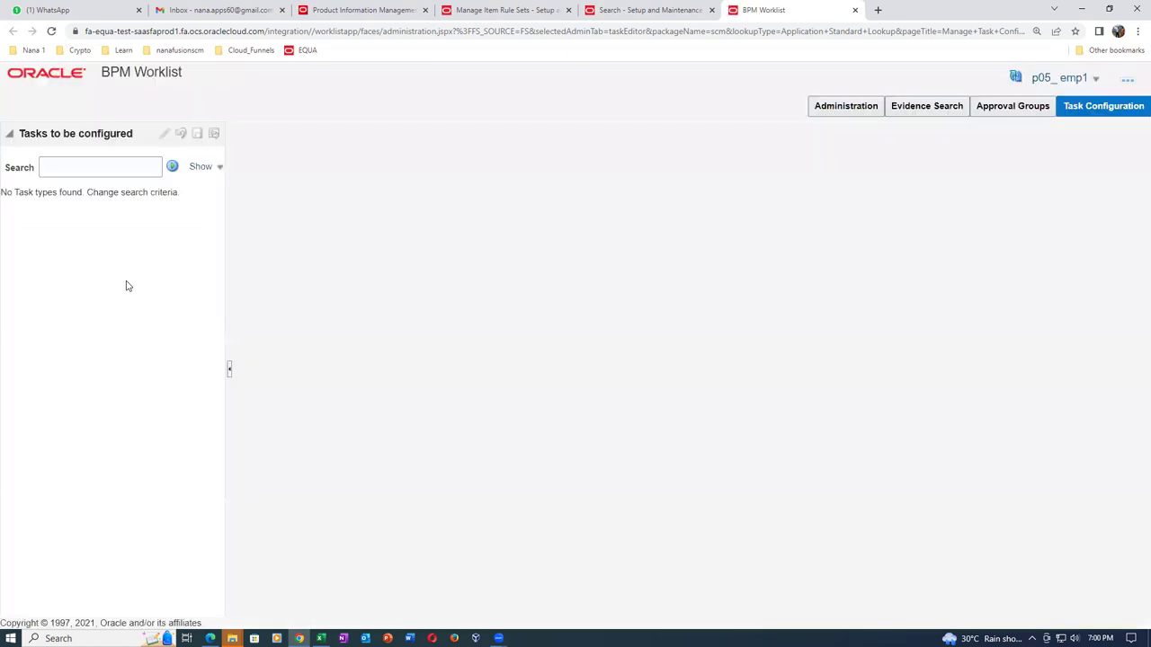
Step: Copy NewItemRequestApprovalTask from Excel, search Tasks to be configured for it, and open it
{"action": "left_click", "coordinate": [66, 169]}
{"action": "key", "text": "alt+Tab"}
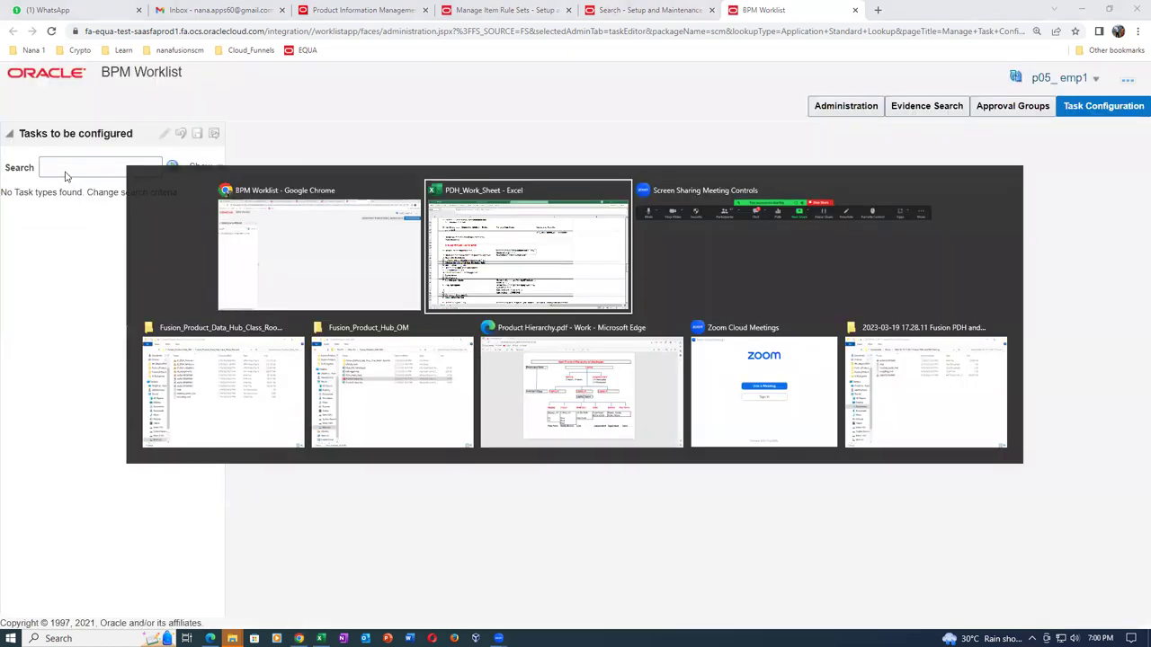
{"action": "left_click", "coordinate": [429, 320]}
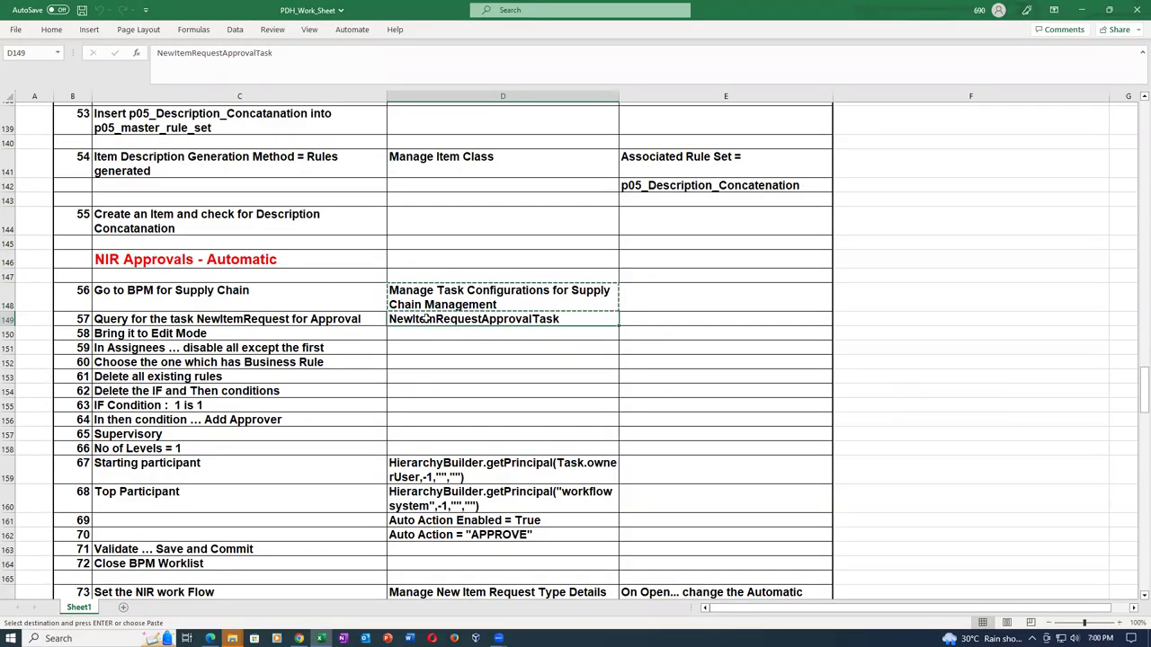
{"action": "key", "text": "ctrl+c"}
{"action": "key", "text": "alt+Tab"}
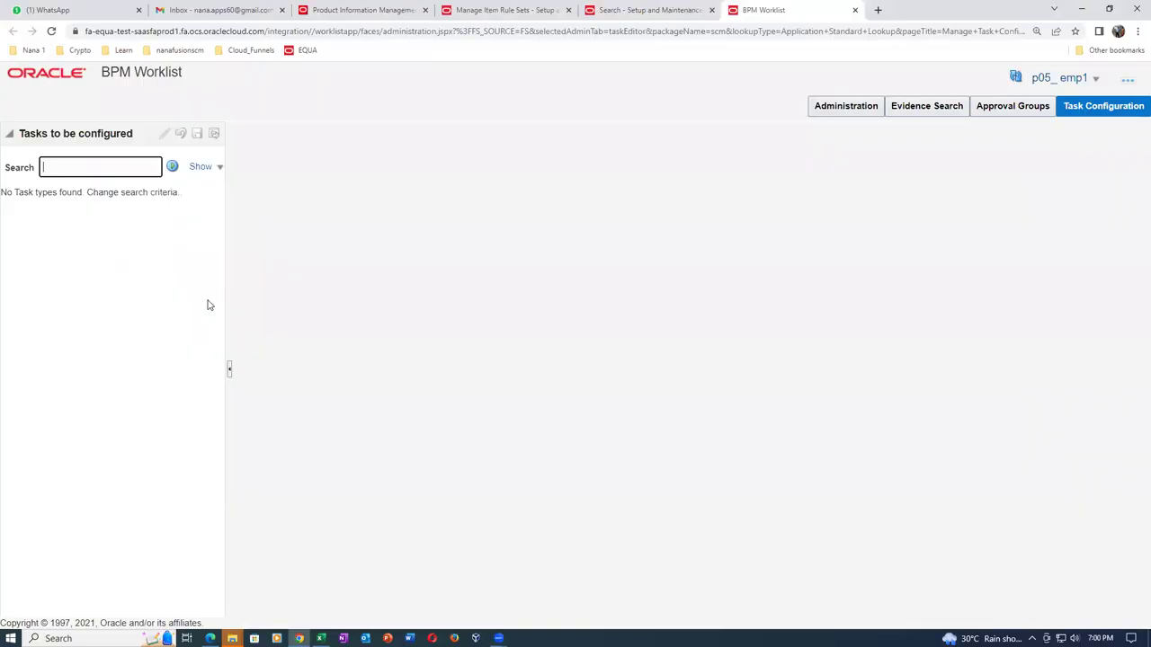
{"action": "left_click", "coordinate": [60, 171]}
{"action": "key", "text": "ctrl+v"}
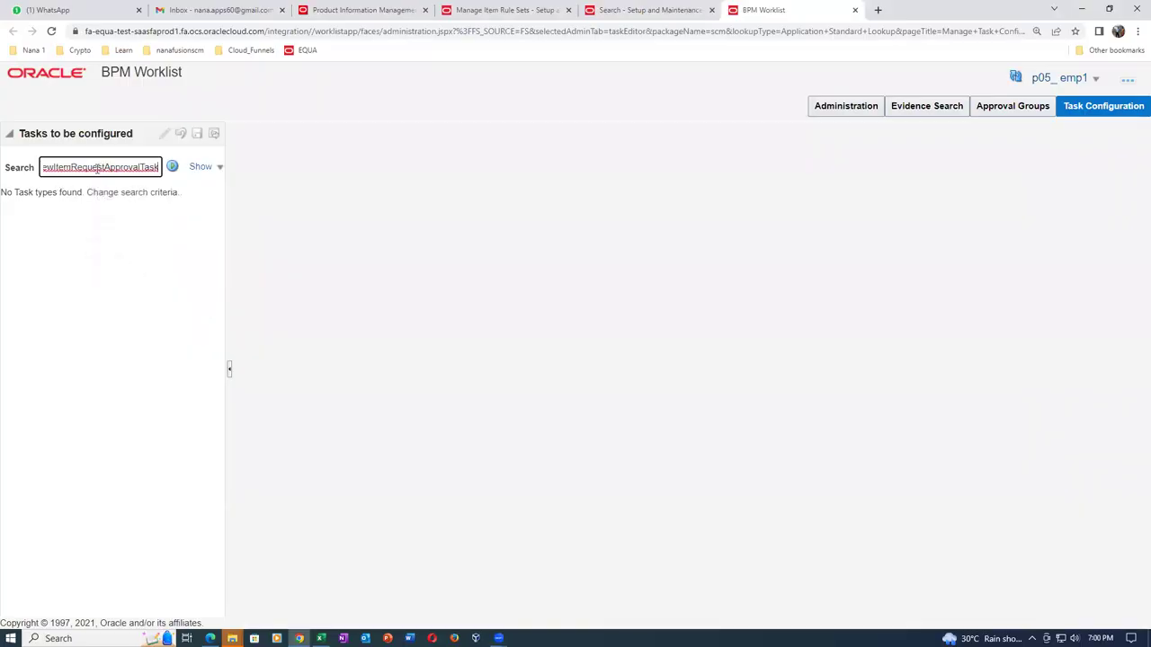
{"action": "left_click", "coordinate": [171, 171]}
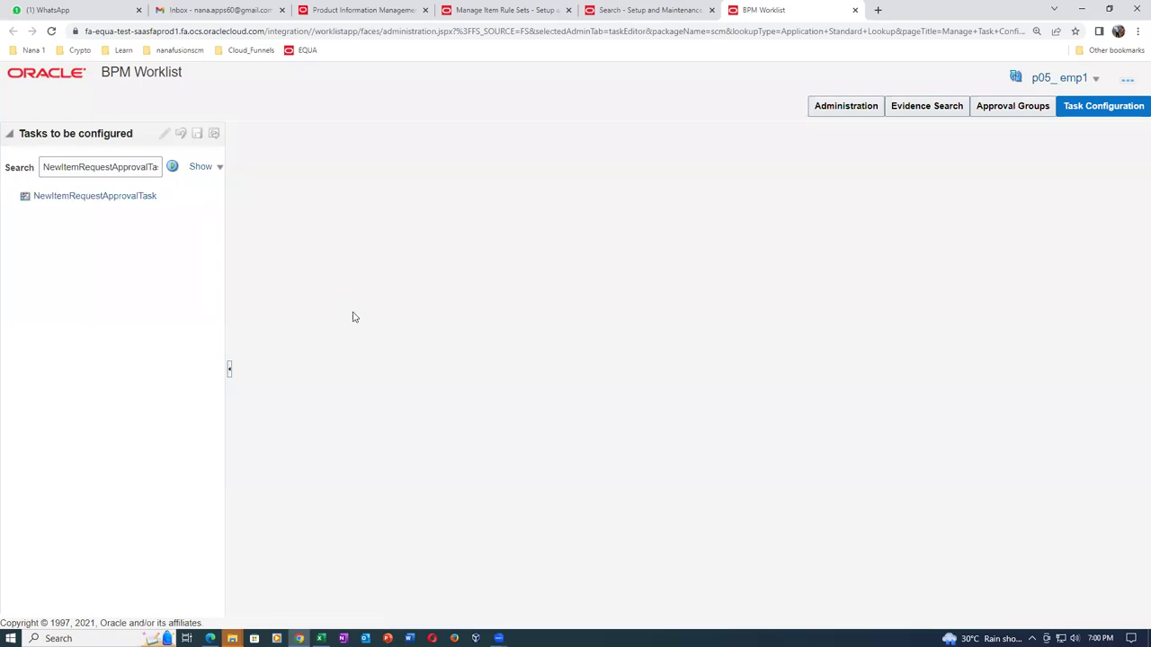
{"action": "left_click", "coordinate": [81, 202]}
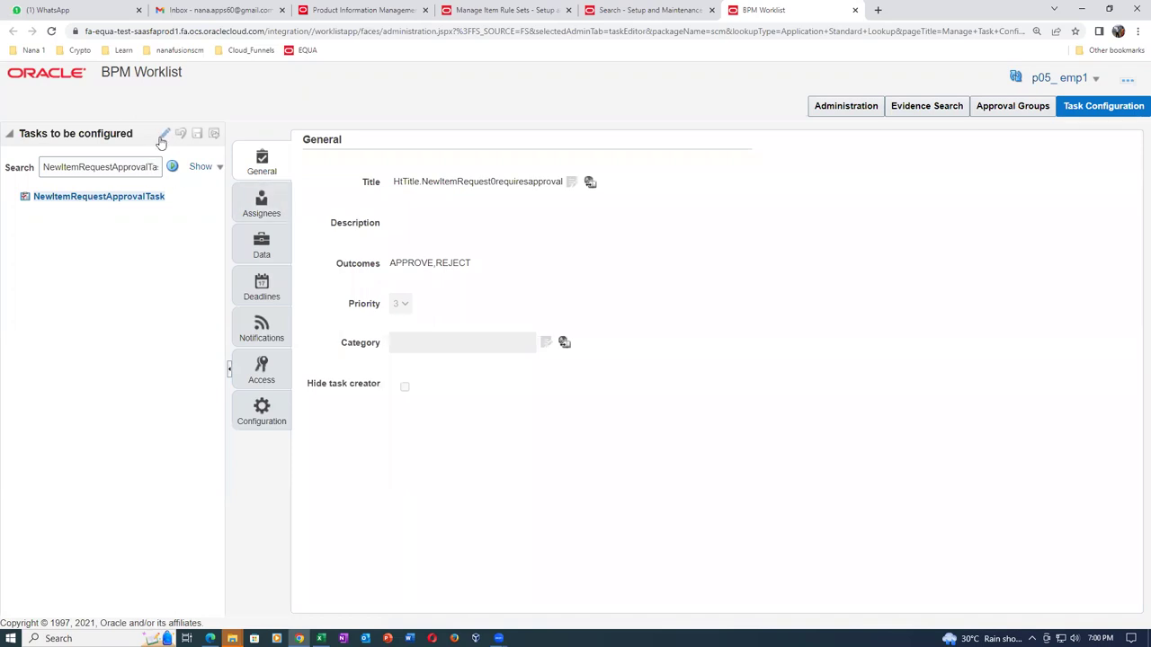
Step: Switch NewItemRequestApprovalTask to edit mode and start the flex field synchronization
{"action": "left_click", "coordinate": [162, 136]}
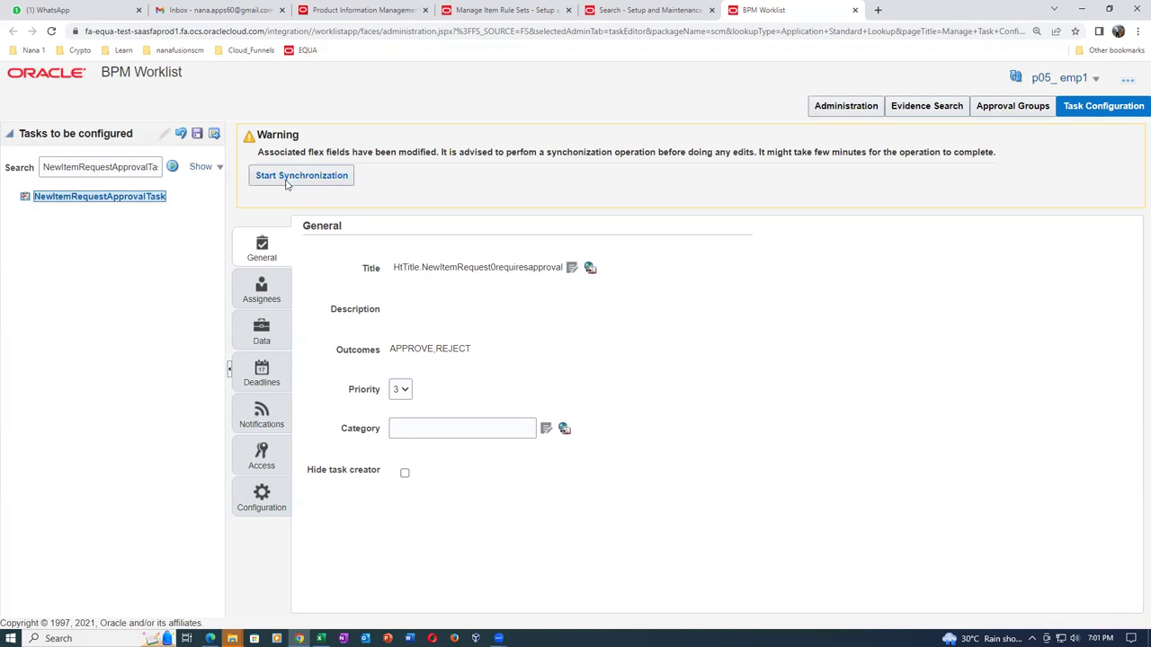
{"action": "left_click", "coordinate": [321, 178]}
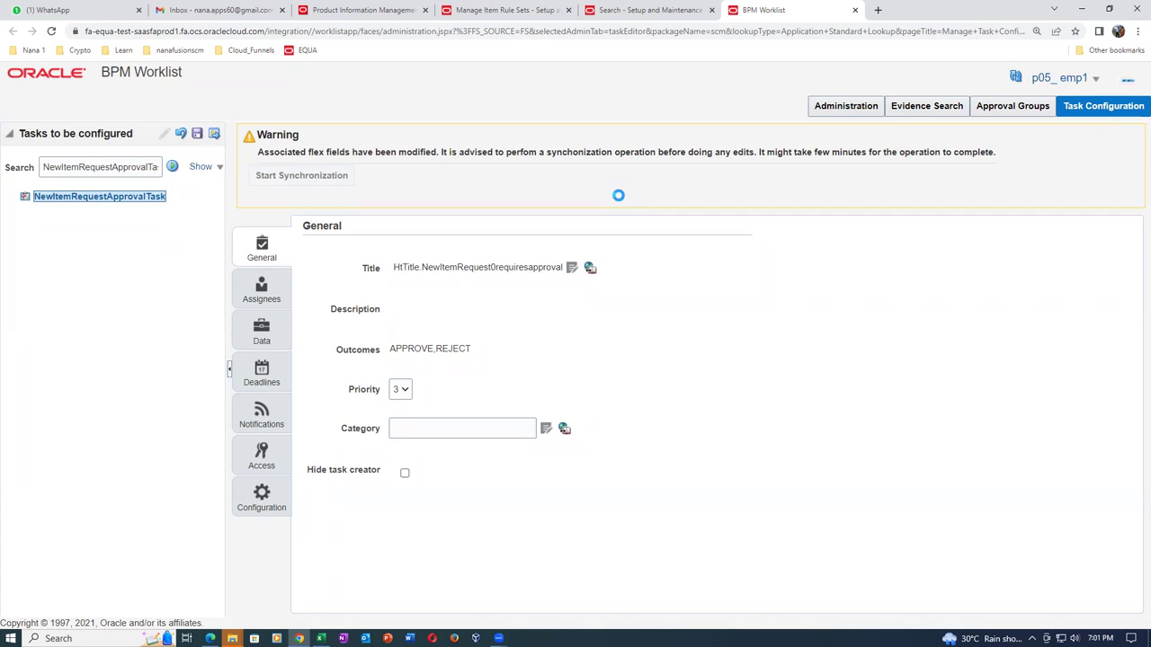
Step: Reload the Search - Setup and Maintenance tab, then return to Excel
{"action": "left_click", "coordinate": [617, 11]}
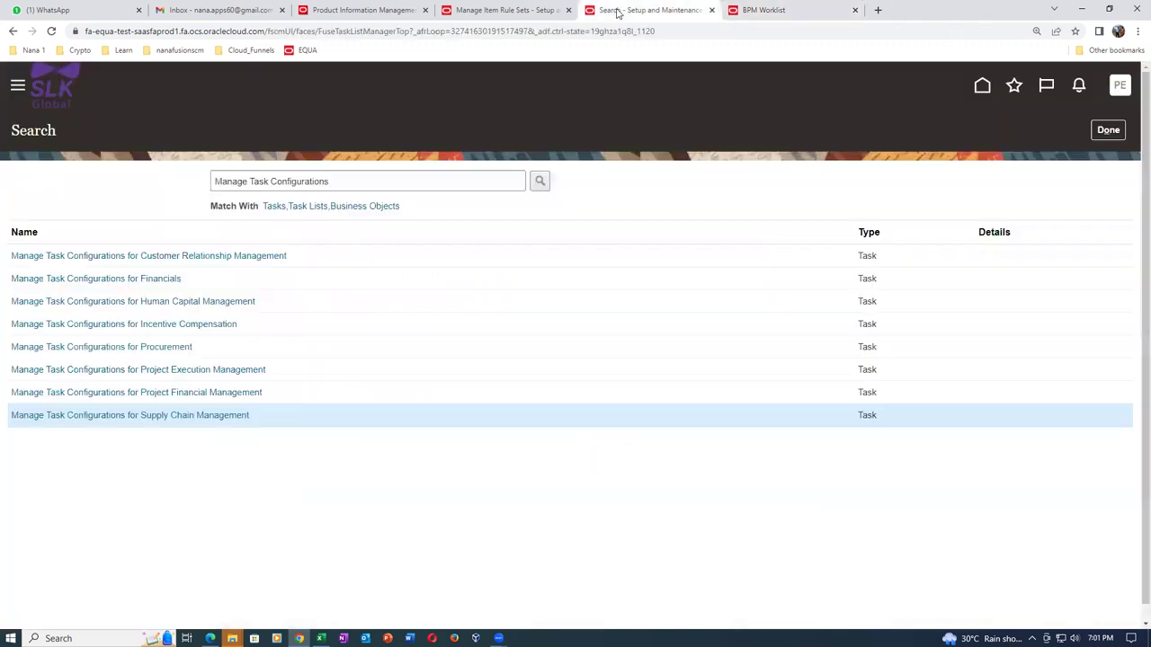
{"action": "right_click", "coordinate": [629, 13]}
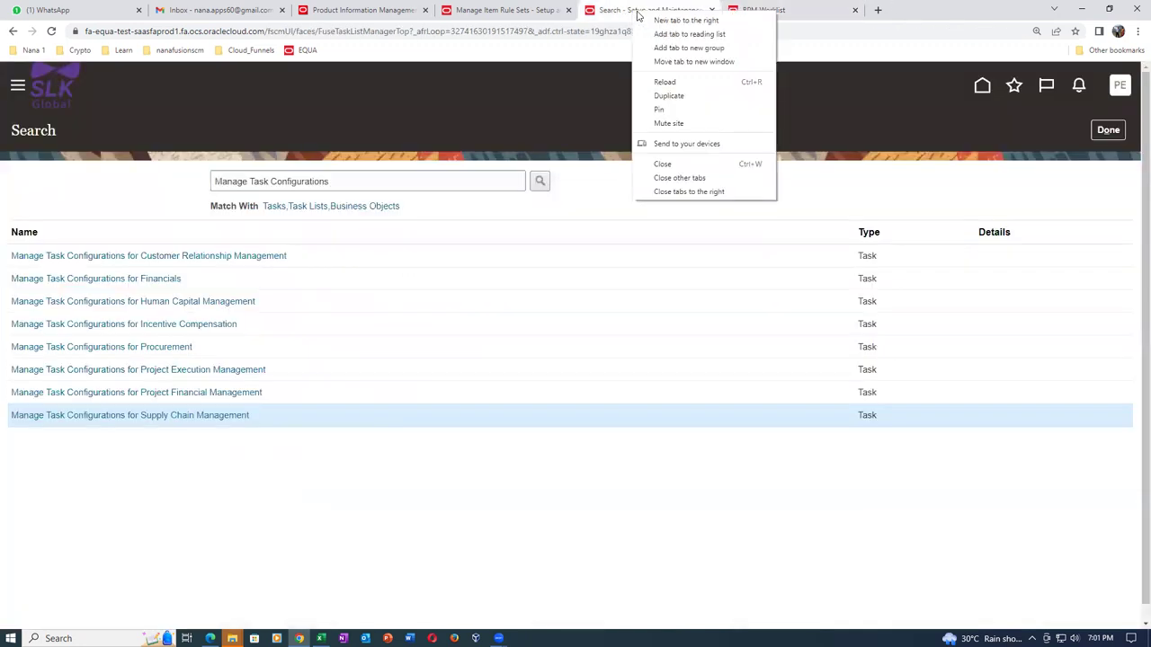
{"action": "left_click", "coordinate": [667, 84]}
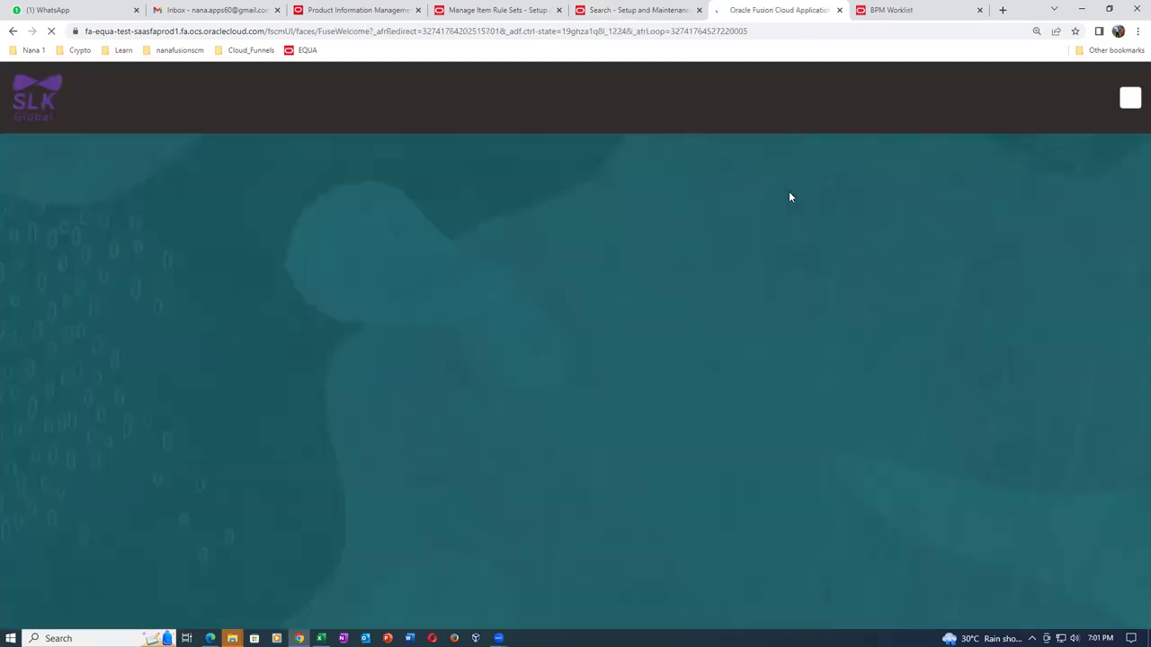
{"action": "key", "text": "alt+Tab"}
Step: Review NIR Approvals - Automatic steps 56–72 through Close BPM Worklist and Set the NIR work Flow
{"action": "left_click", "coordinate": [317, 403]}
{"action": "left_click_drag", "start_coordinate": [314, 399], "coordinate": [282, 401]}
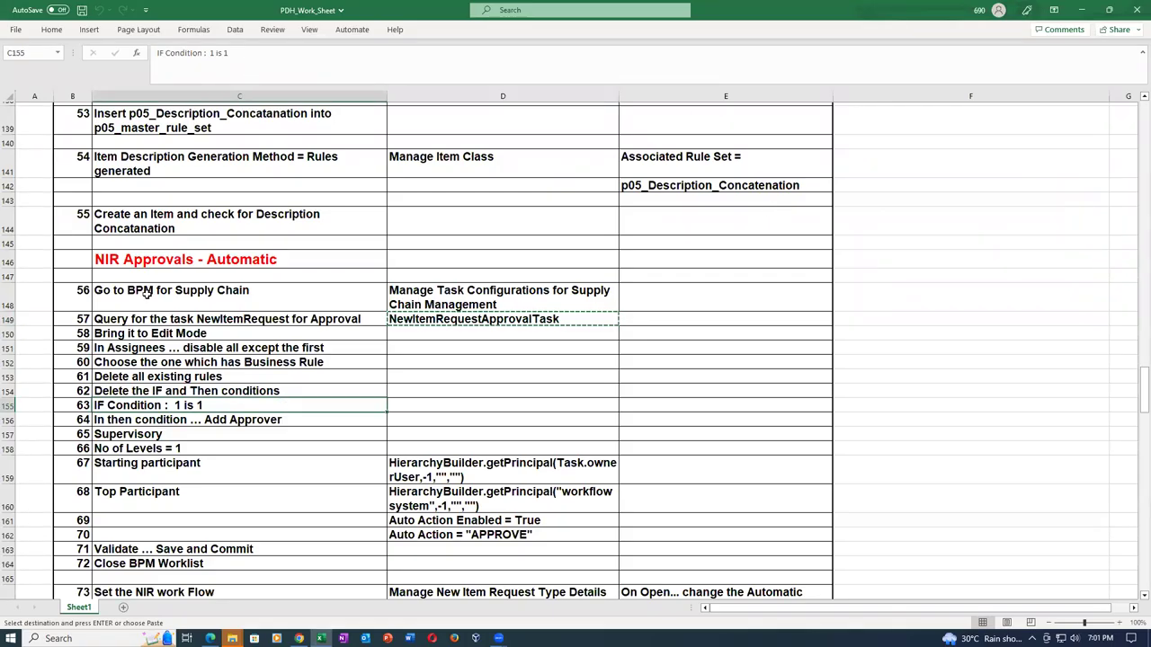
{"action": "left_click_drag", "start_coordinate": [147, 294], "coordinate": [149, 465]}
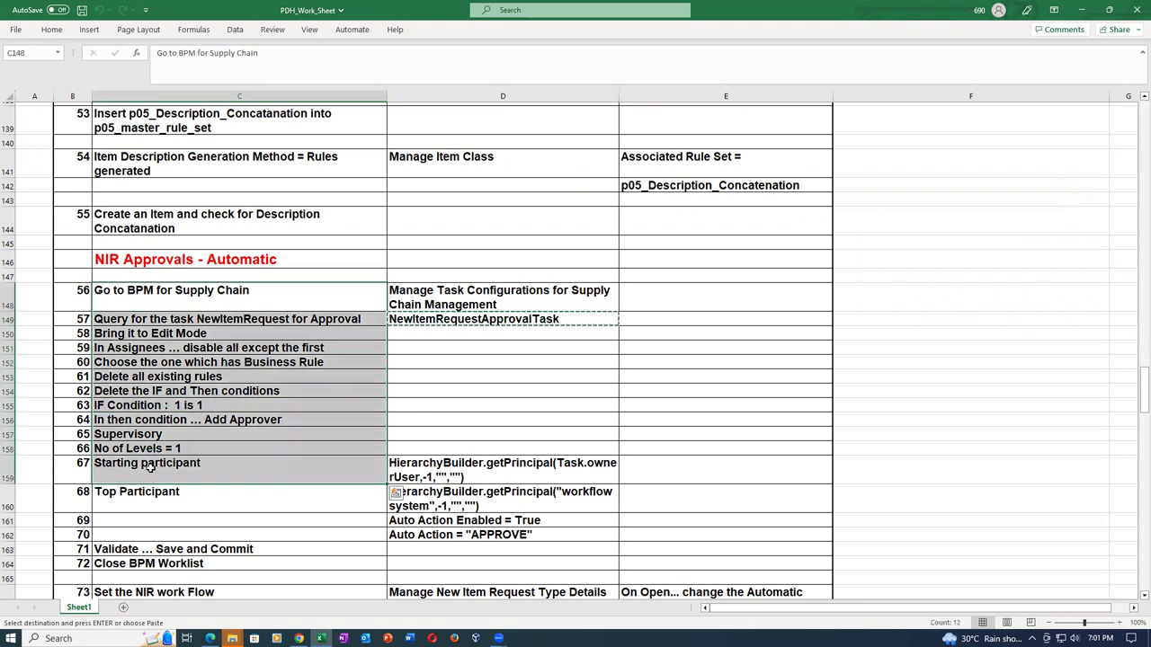
{"action": "scroll", "coordinate": [155, 469], "scroll_direction": "down", "scroll_amount": 3}
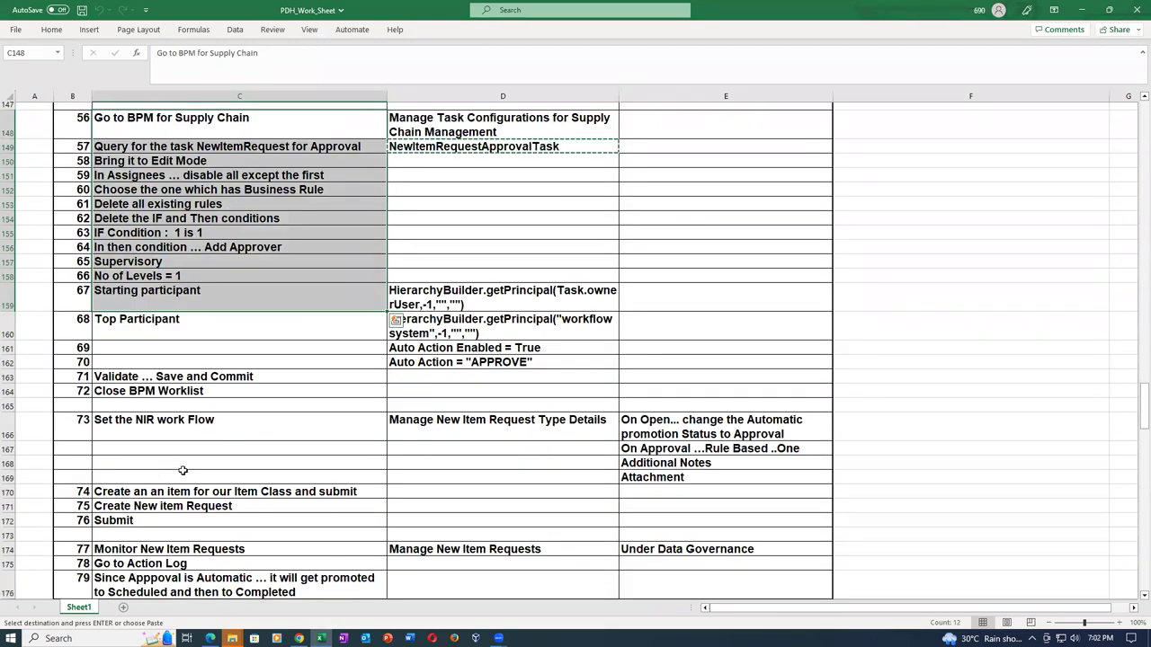
{"action": "scroll", "coordinate": [171, 467], "scroll_direction": "down", "scroll_amount": 1}
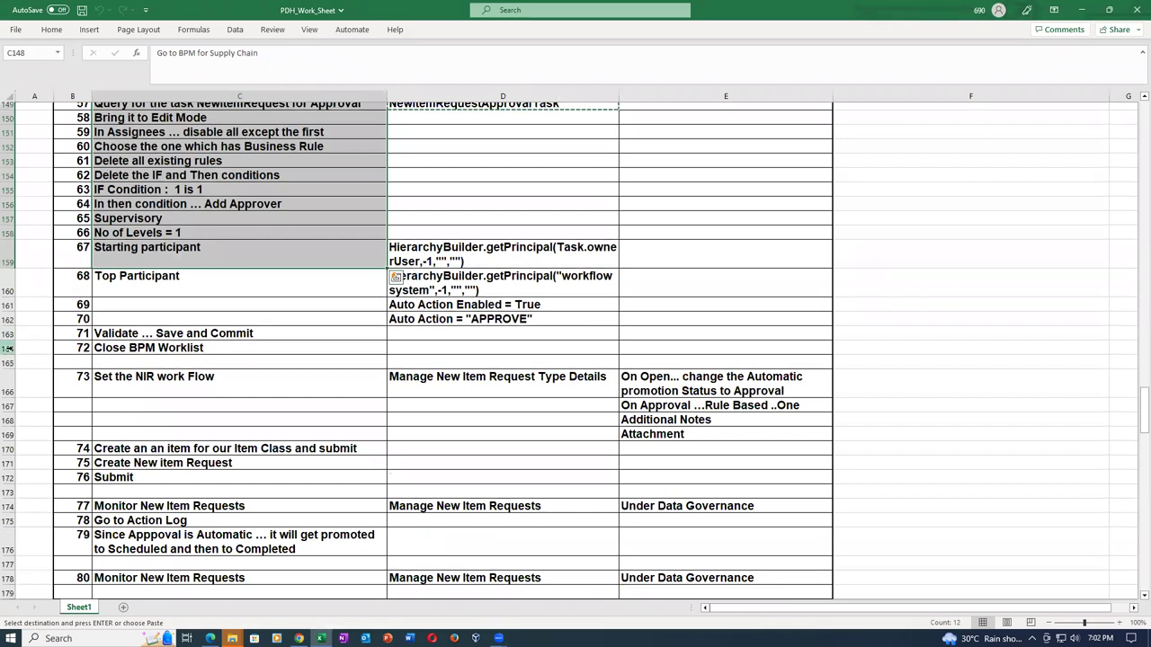
{"action": "left_click", "coordinate": [9, 348]}
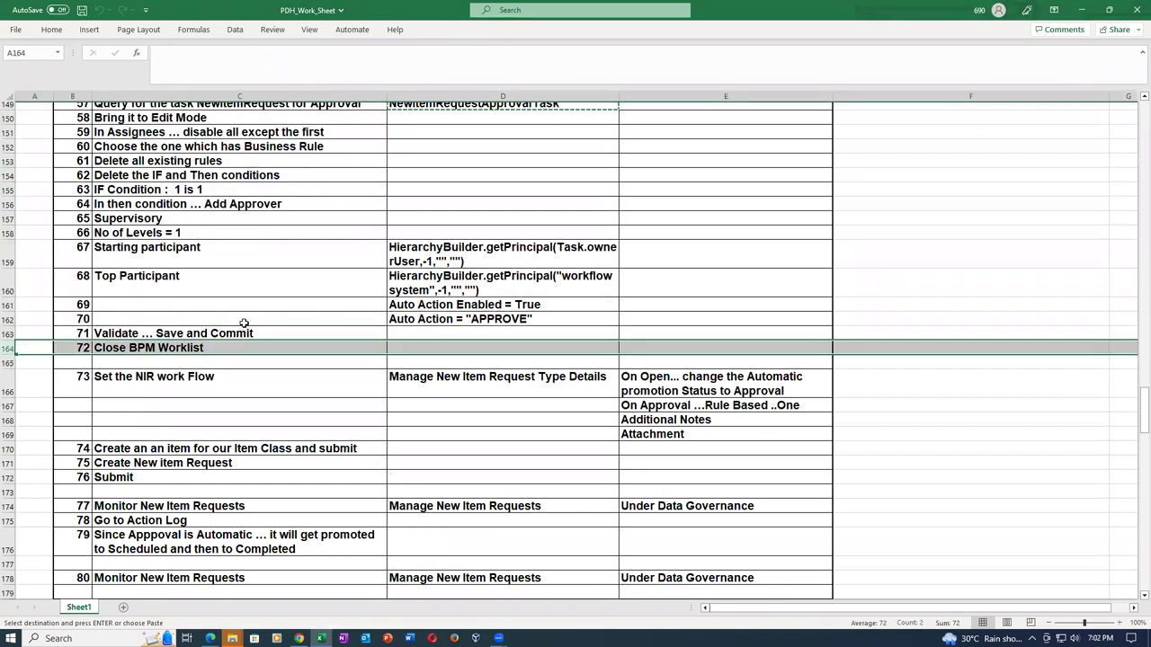
{"action": "scroll", "coordinate": [241, 224], "scroll_direction": "up", "scroll_amount": 1}
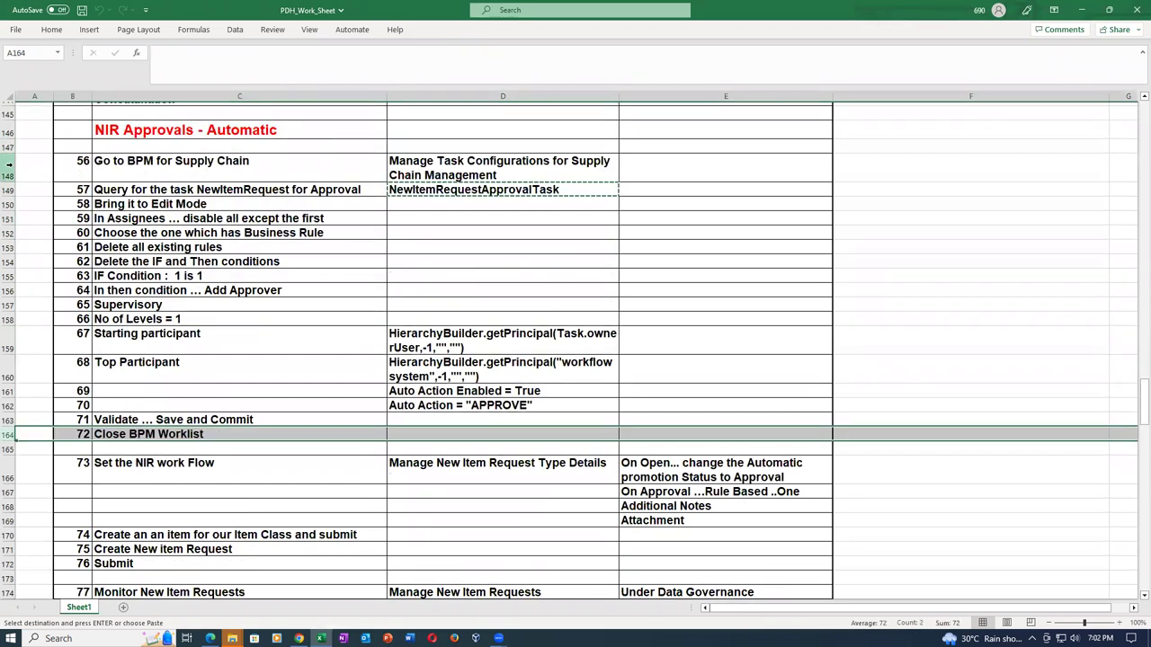
{"action": "left_click_drag", "start_coordinate": [8, 167], "coordinate": [5, 437]}
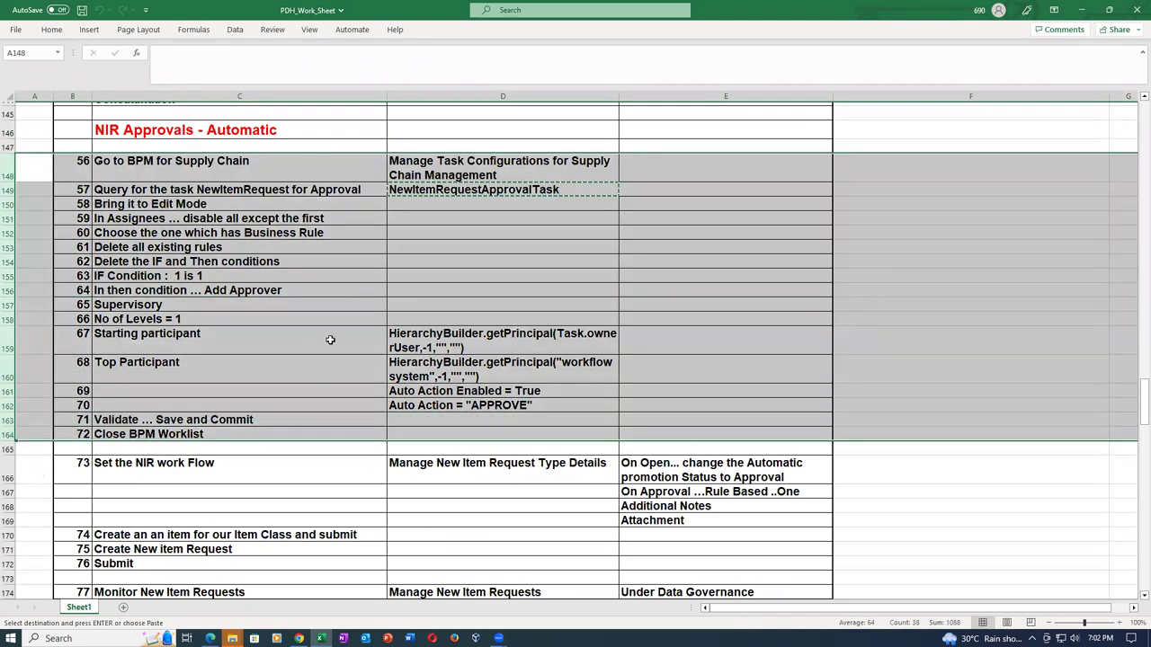
{"action": "left_click", "coordinate": [191, 471]}
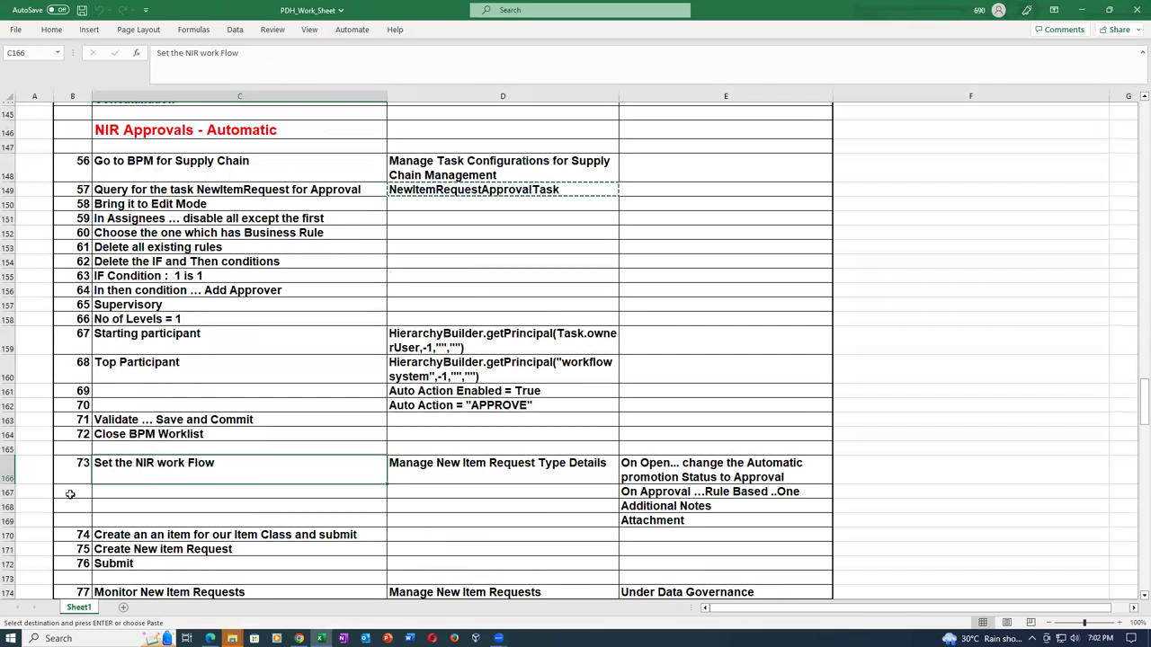
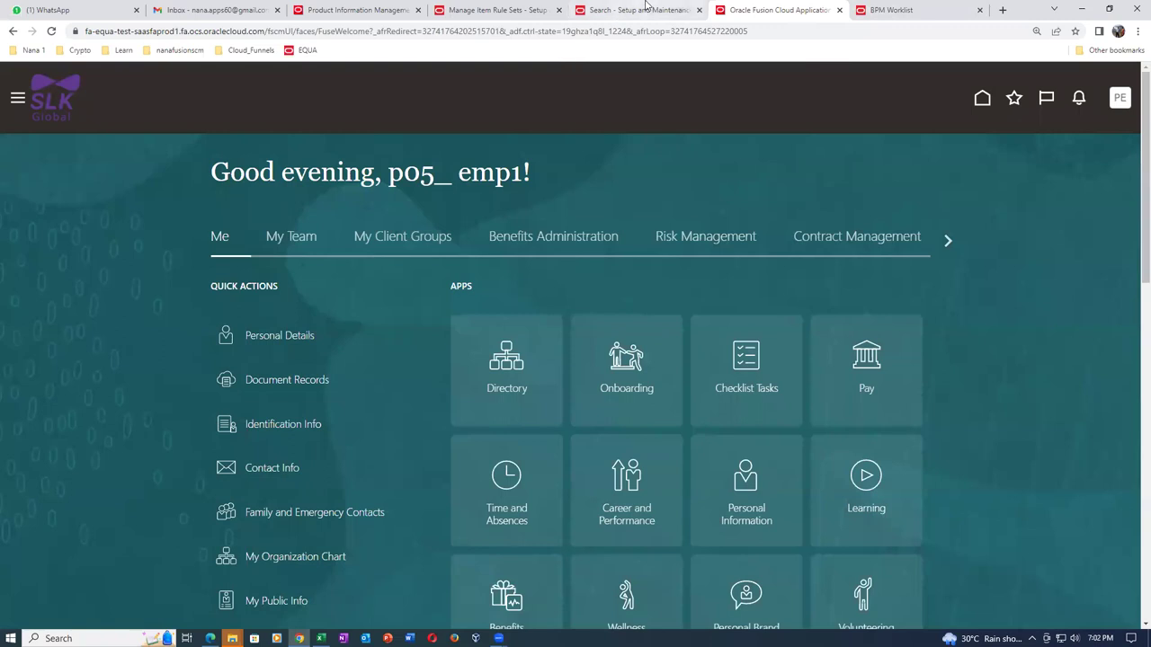
Step: Look over the open browser tabs (task configuration, item rule sets, PIM dashboard, BPM Worklist), then return home
{"action": "left_click", "coordinate": [645, 13]}
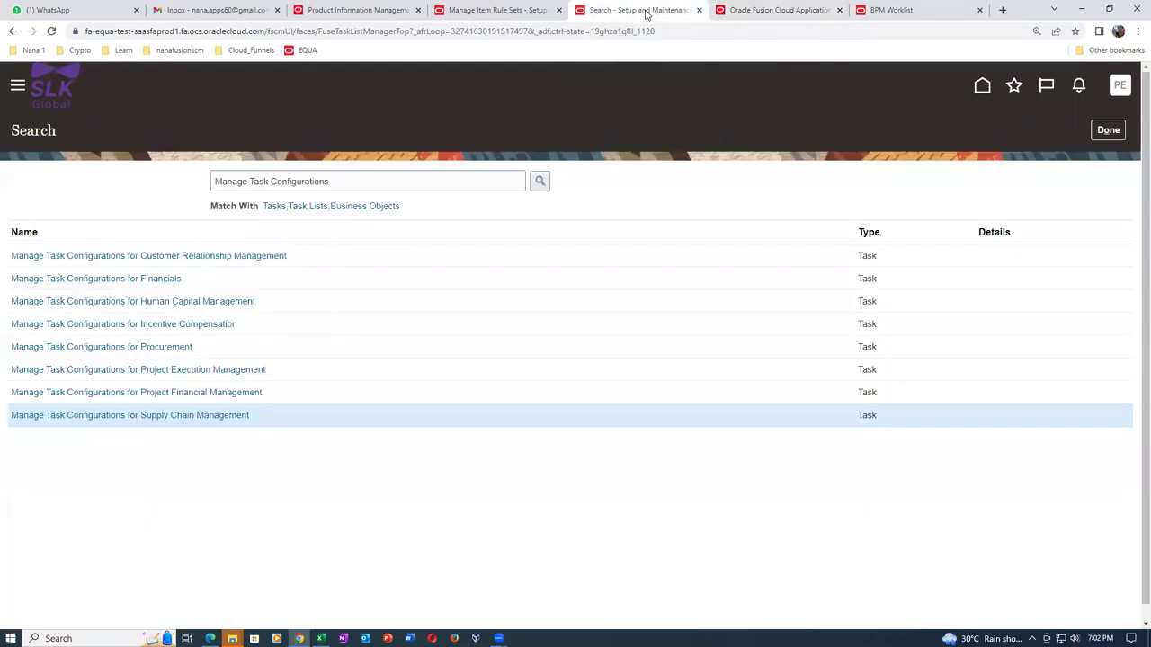
{"action": "left_click", "coordinate": [505, 12]}
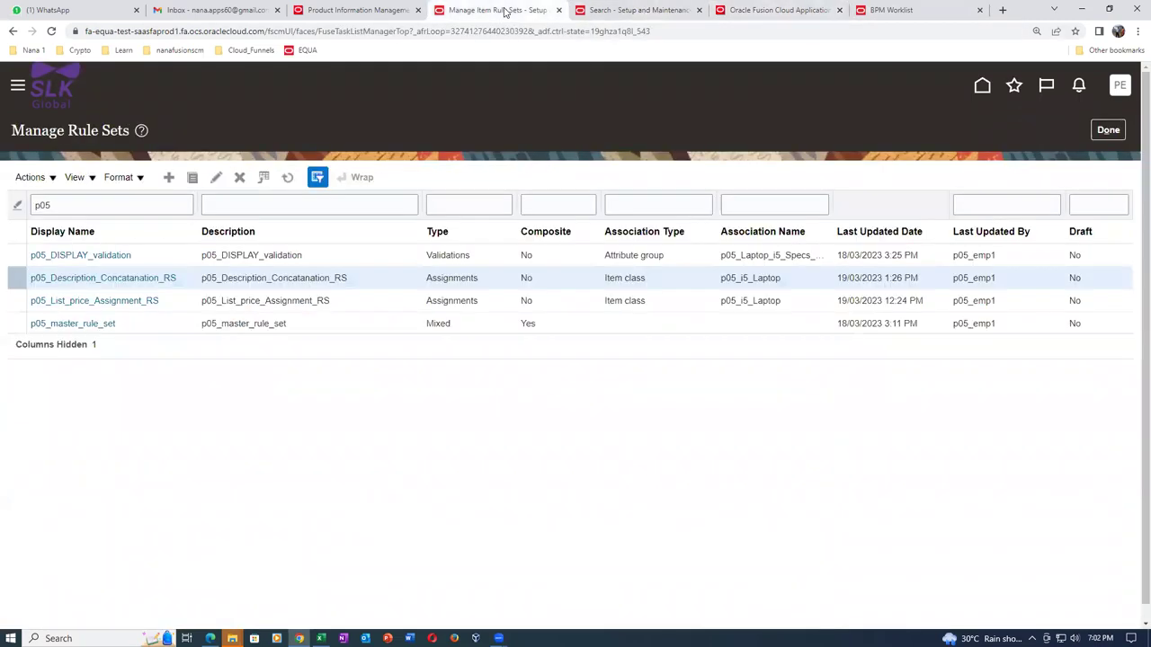
{"action": "left_click", "coordinate": [346, 11]}
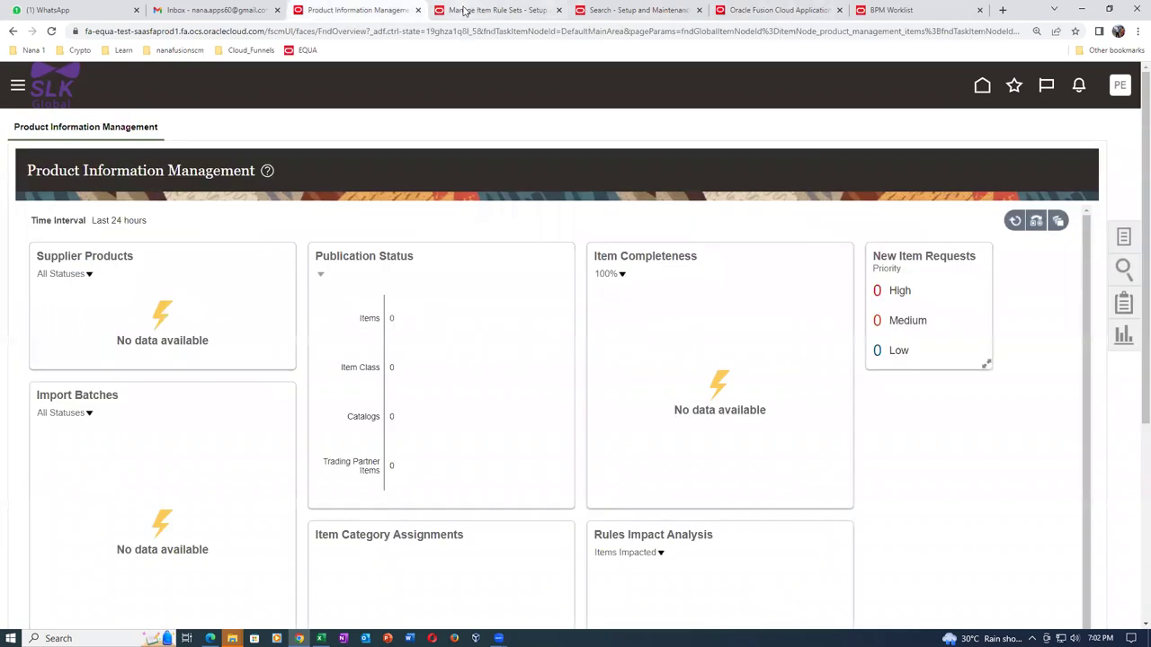
{"action": "left_click", "coordinate": [497, 10]}
{"action": "left_click", "coordinate": [777, 10]}
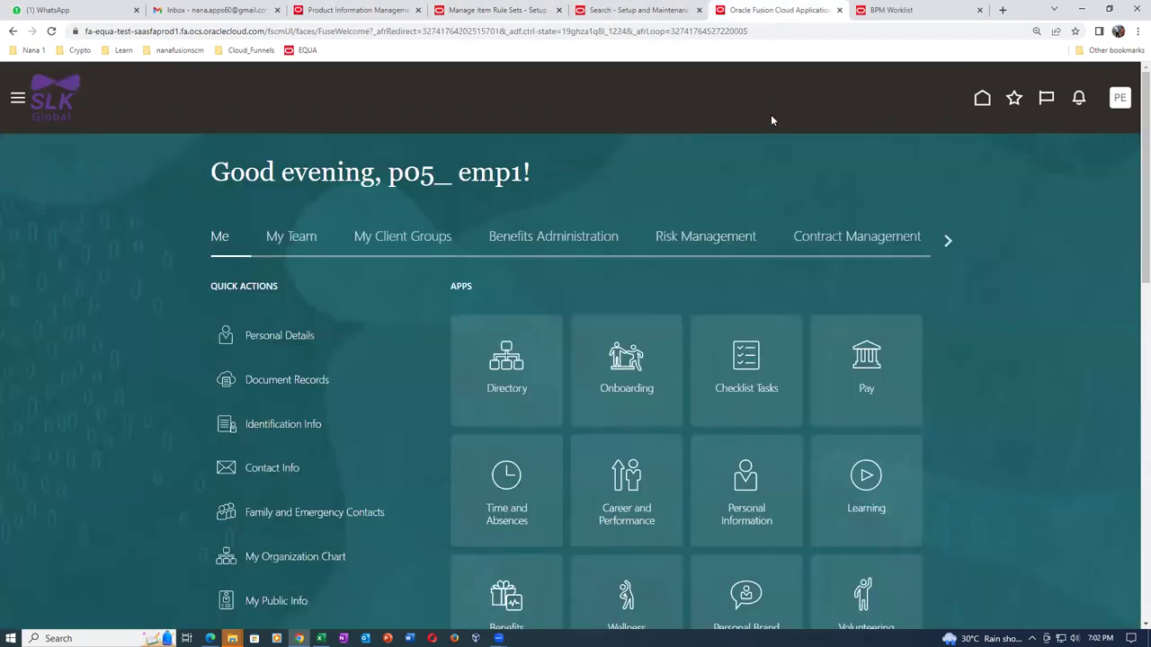
{"action": "left_click", "coordinate": [621, 10]}
{"action": "left_click", "coordinate": [937, 13]}
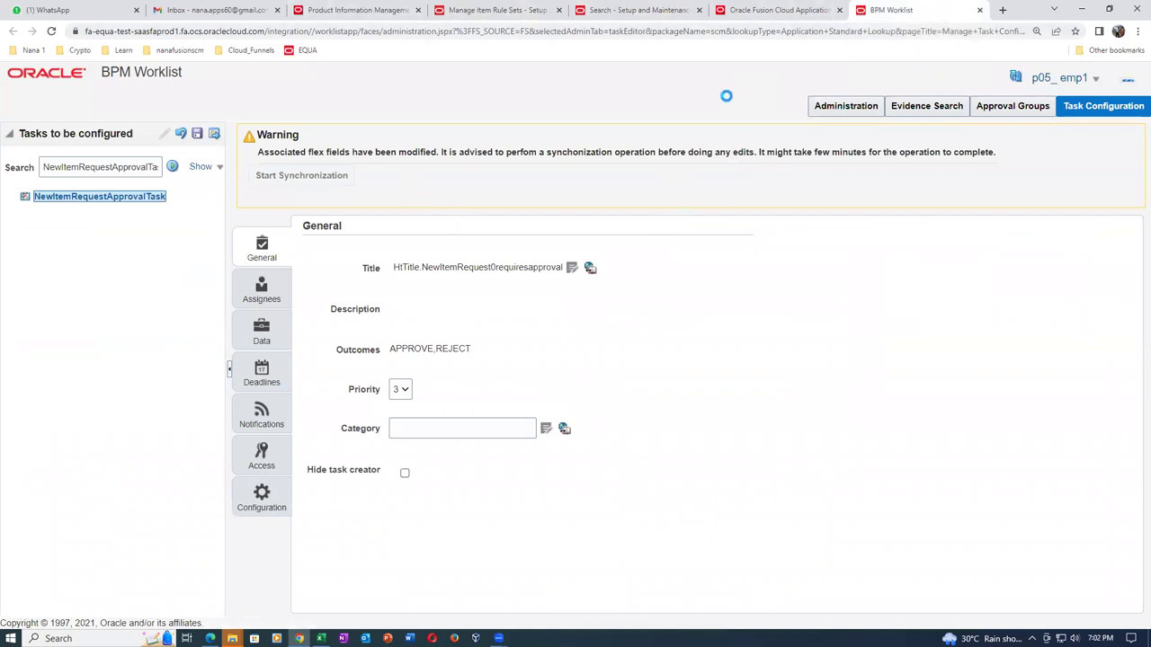
{"action": "left_click", "coordinate": [751, 11]}
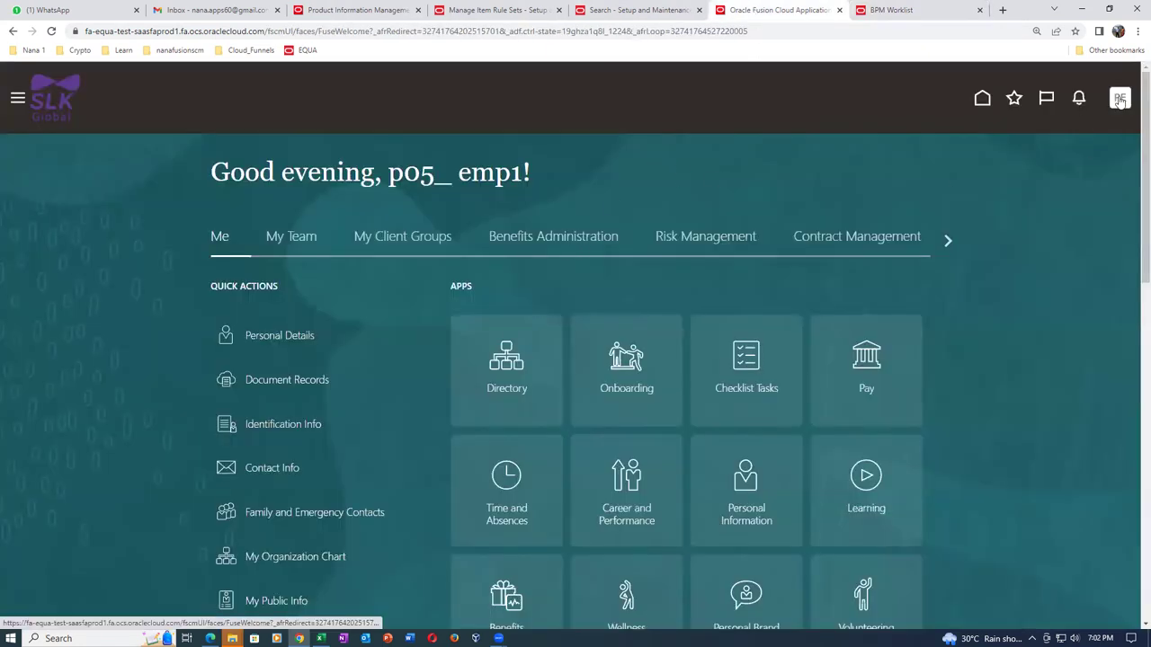
Step: Open Setup and Maintenance from the settings and actions menu, glancing briefly at the Excel work sheet
{"action": "left_click", "coordinate": [1120, 98]}
{"action": "left_click", "coordinate": [874, 324]}
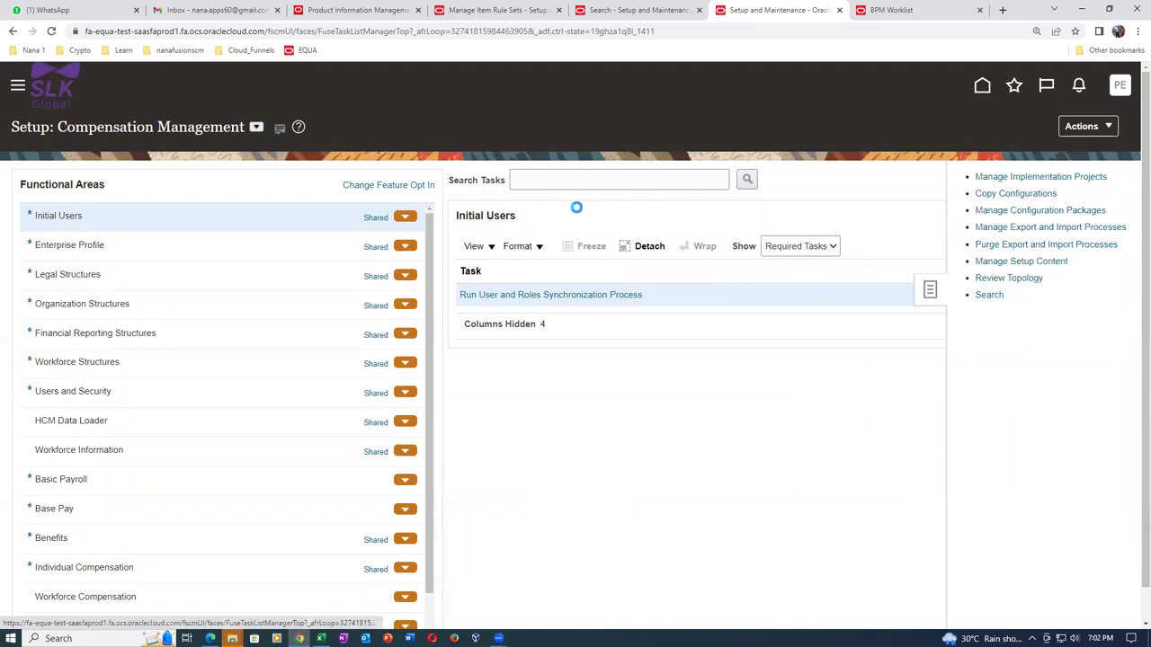
{"action": "key", "text": "alt+Tab"}
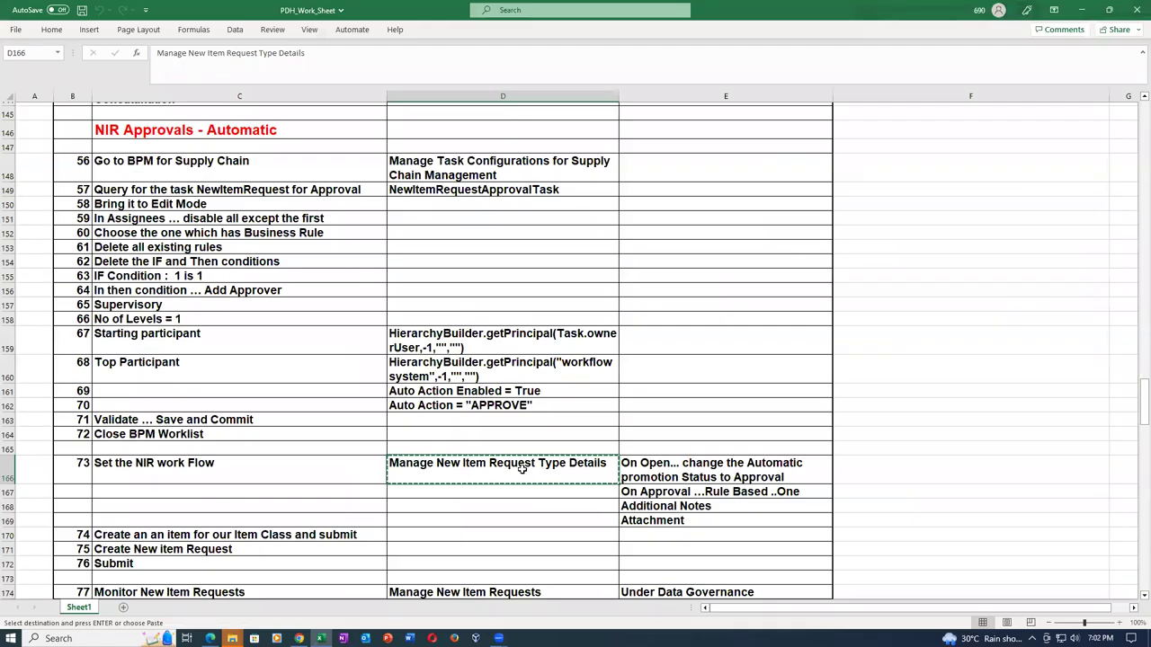
{"action": "key", "text": "alt+Tab"}
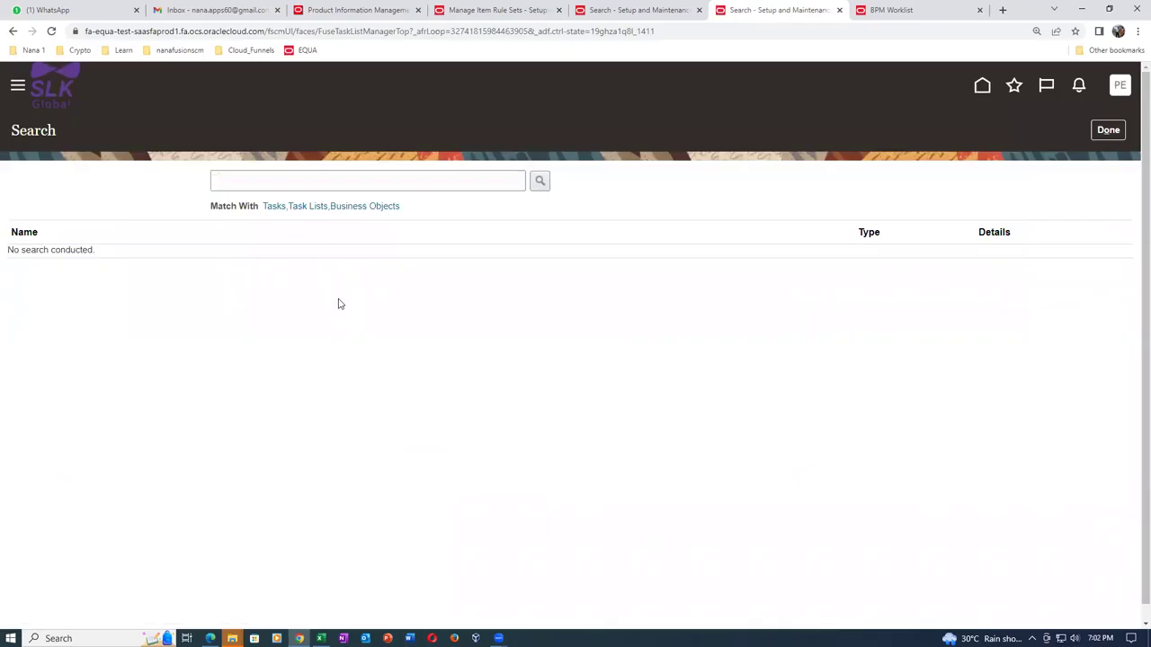
Step: Search for 'Manage New Item Request Type Details' and open that task
{"action": "left_click", "coordinate": [356, 179]}
{"action": "type", "text": "Manage New Item Request Type Details"}
{"action": "key", "text": "Return"}
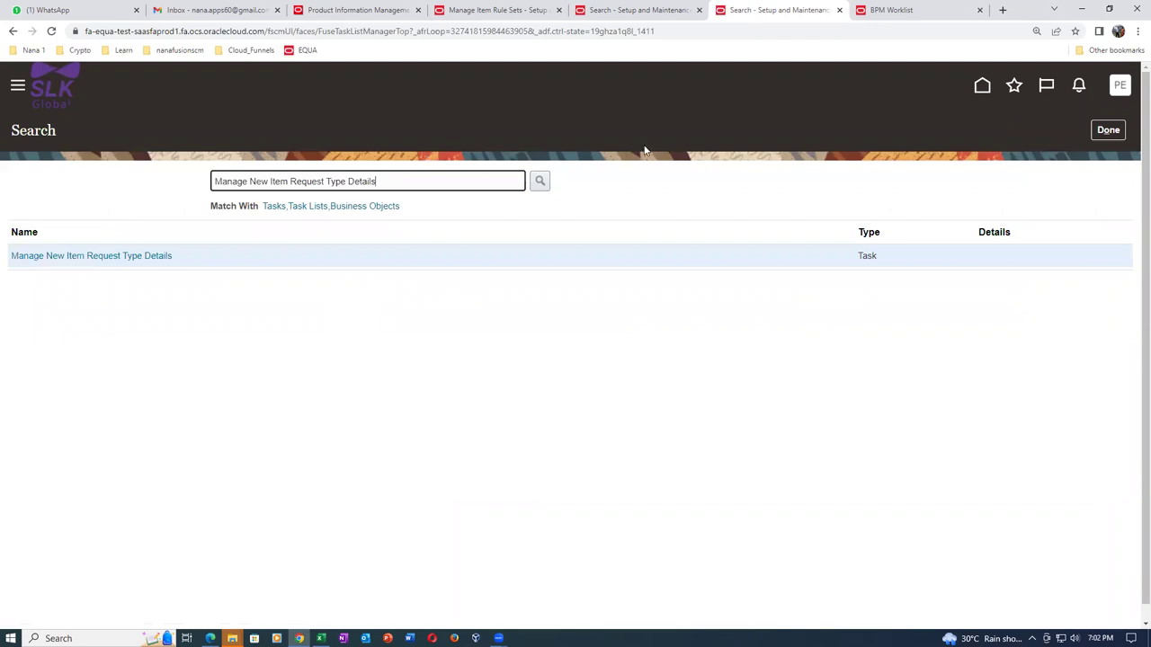
{"action": "left_click", "coordinate": [89, 257]}
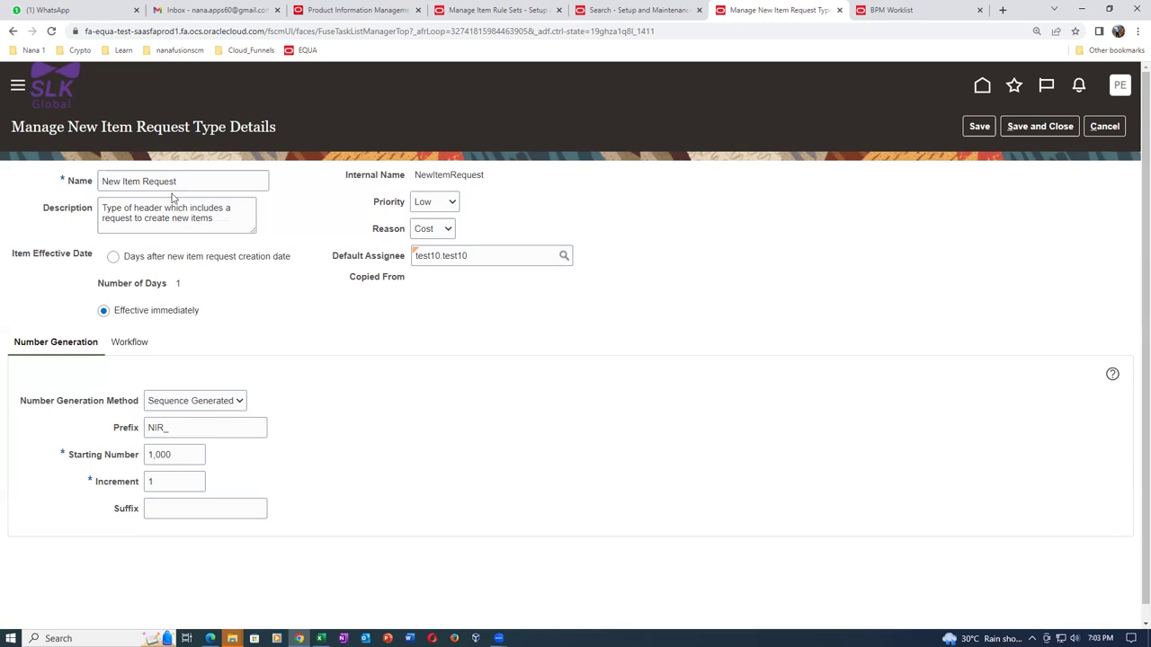
Step: Keep items effective immediately and clear the Default Assignee field
{"action": "left_click", "coordinate": [115, 257]}
{"action": "left_click", "coordinate": [162, 284]}
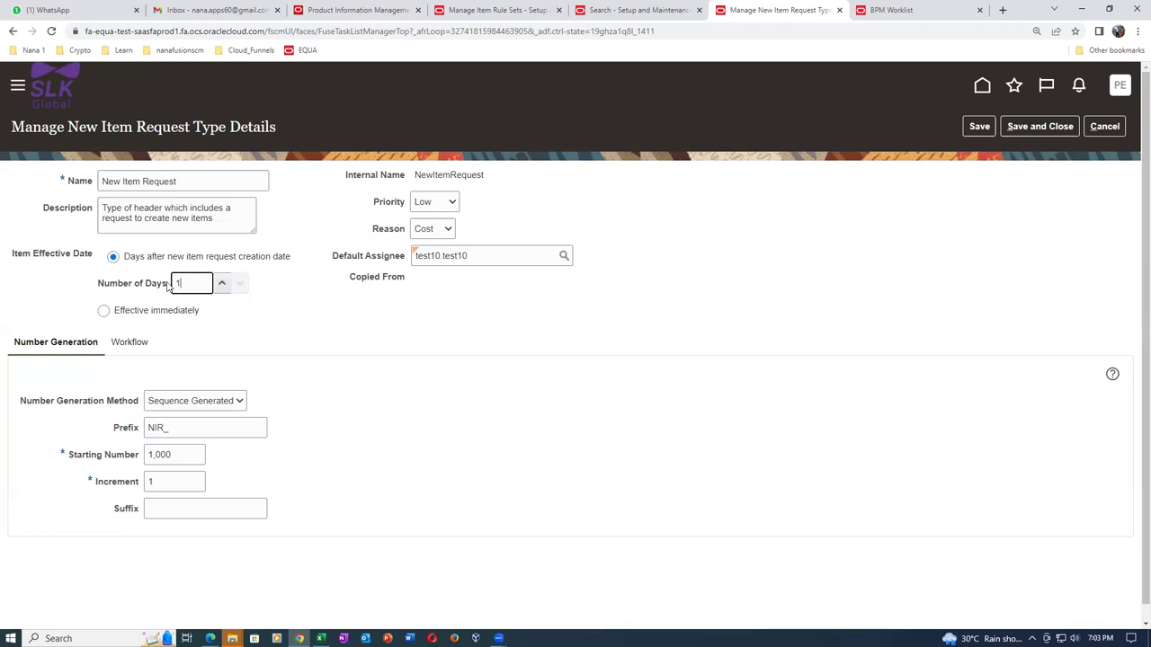
{"action": "left_click", "coordinate": [104, 310]}
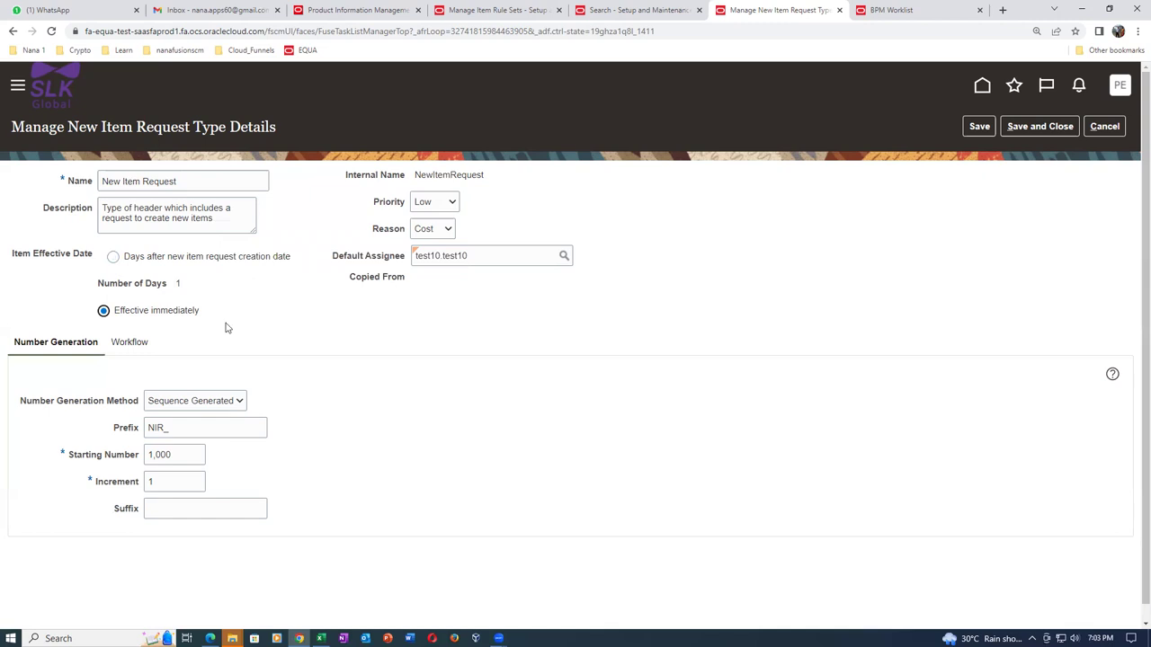
{"action": "left_click", "coordinate": [527, 252]}
{"action": "key", "text": "BackSpace"}
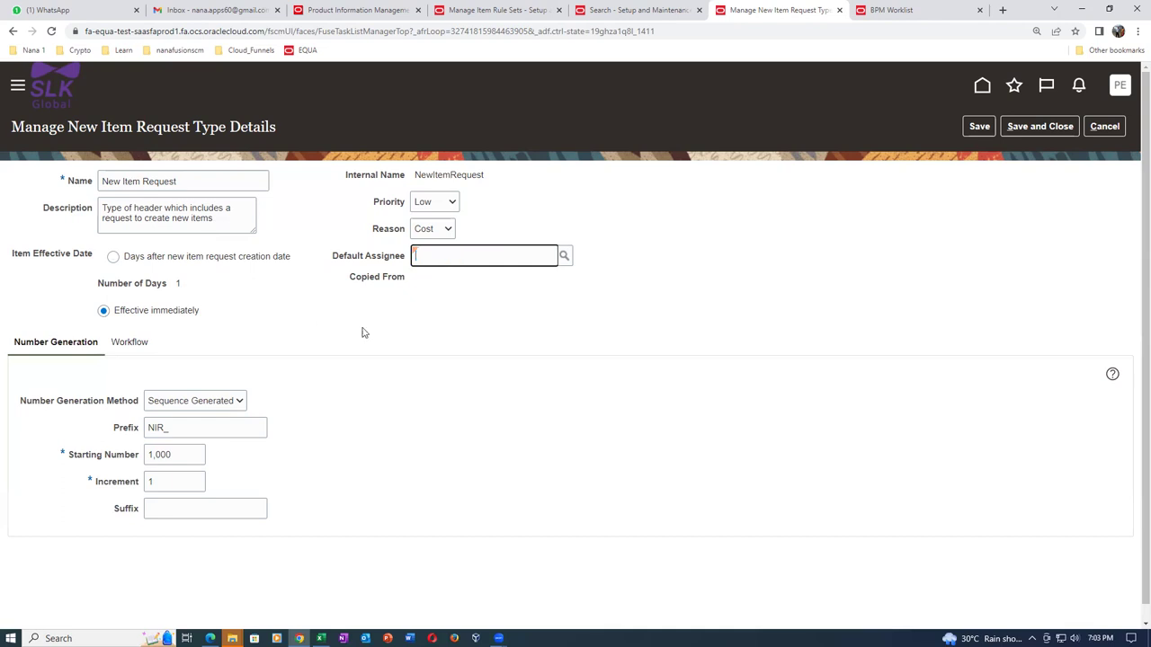
{"action": "left_click", "coordinate": [504, 327]}
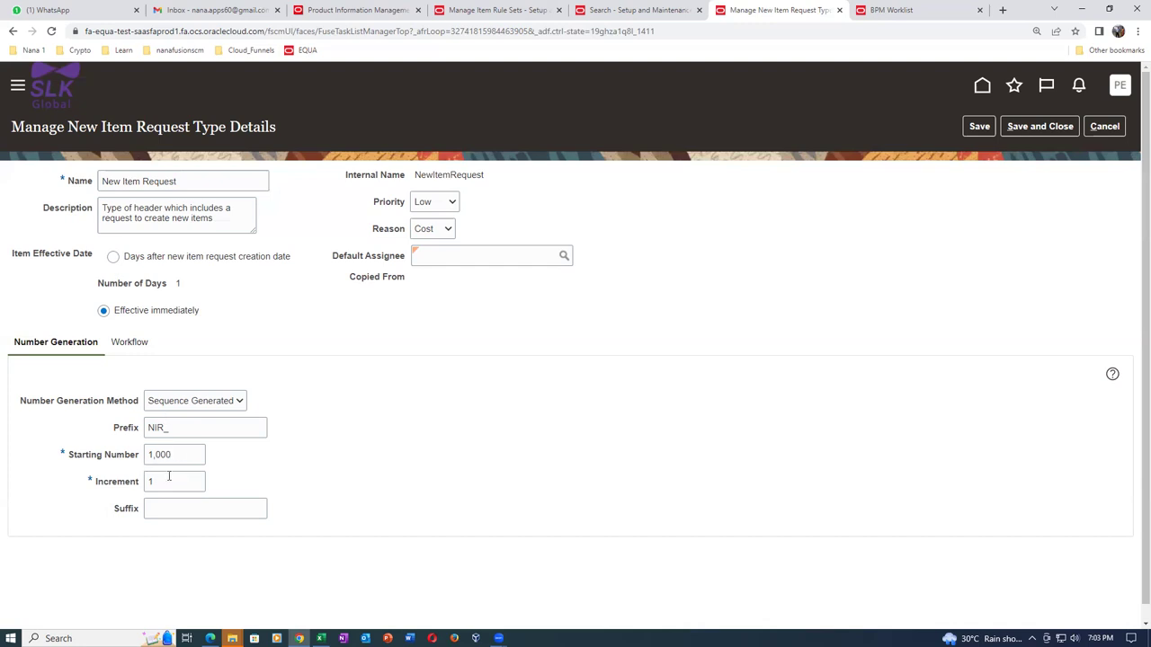
Step: Change the request Starting Number from 1,000 to 2,000
{"action": "left_click", "coordinate": [149, 456]}
{"action": "type", "text": "2"}
{"action": "key", "text": "Tab"}
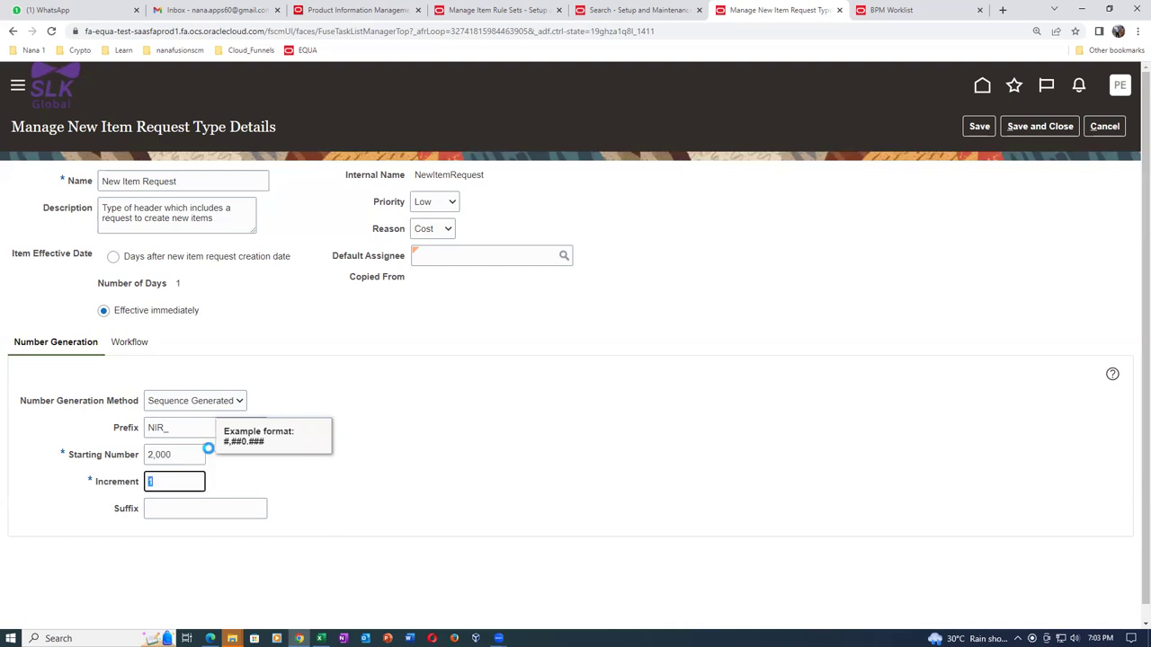
{"action": "left_click", "coordinate": [407, 373]}
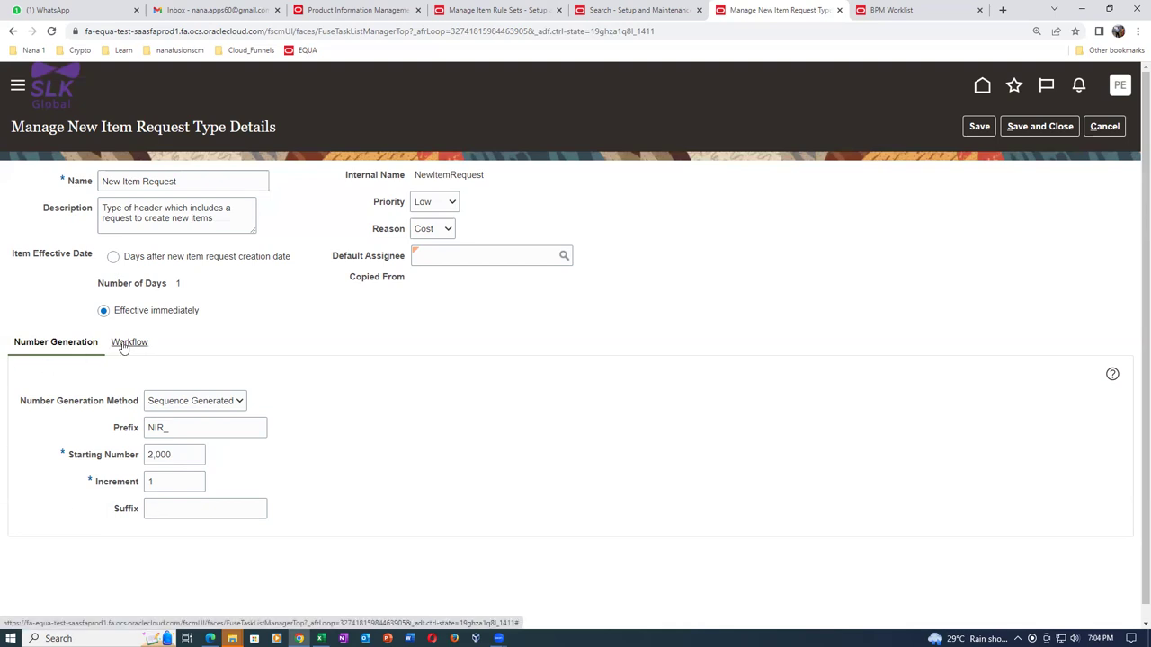
Step: On the Workflow tab, set Open to auto-promote to Approval and accept the bypass-Definition warning
{"action": "left_click", "coordinate": [126, 344]}
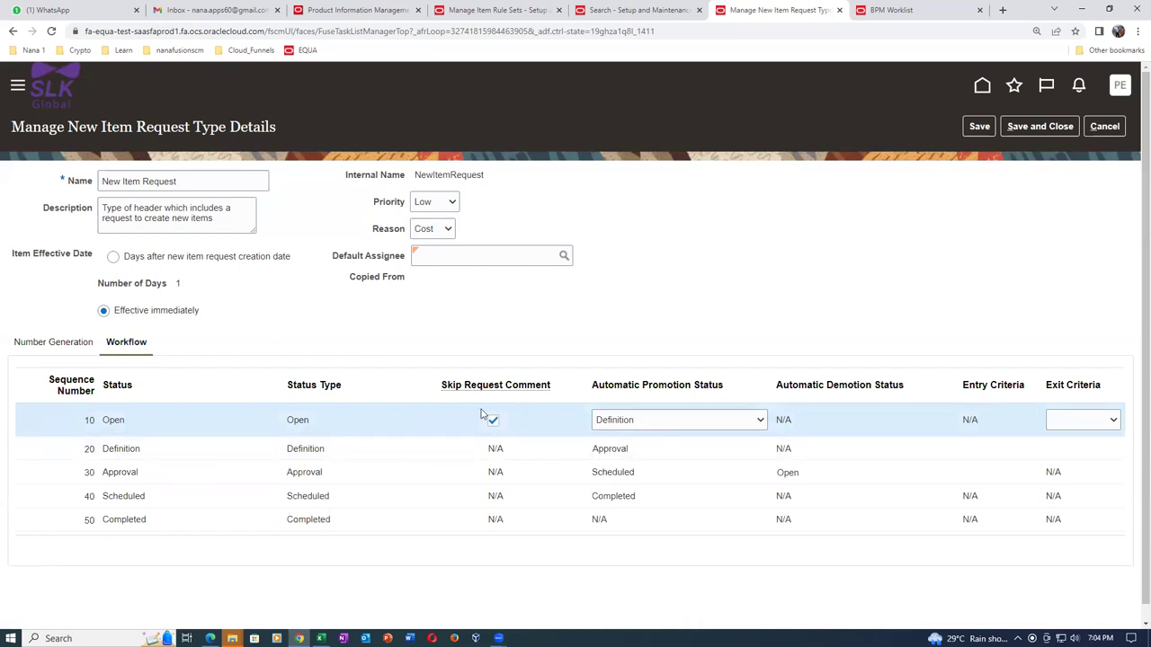
{"action": "left_click", "coordinate": [163, 453]}
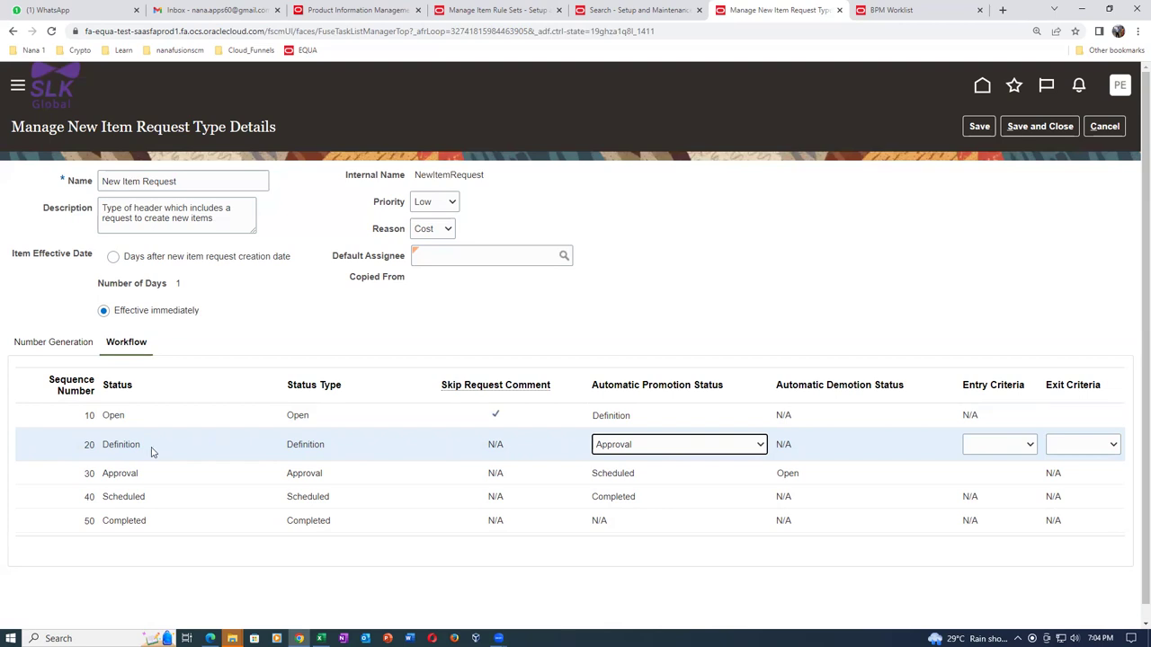
{"action": "left_click", "coordinate": [325, 416]}
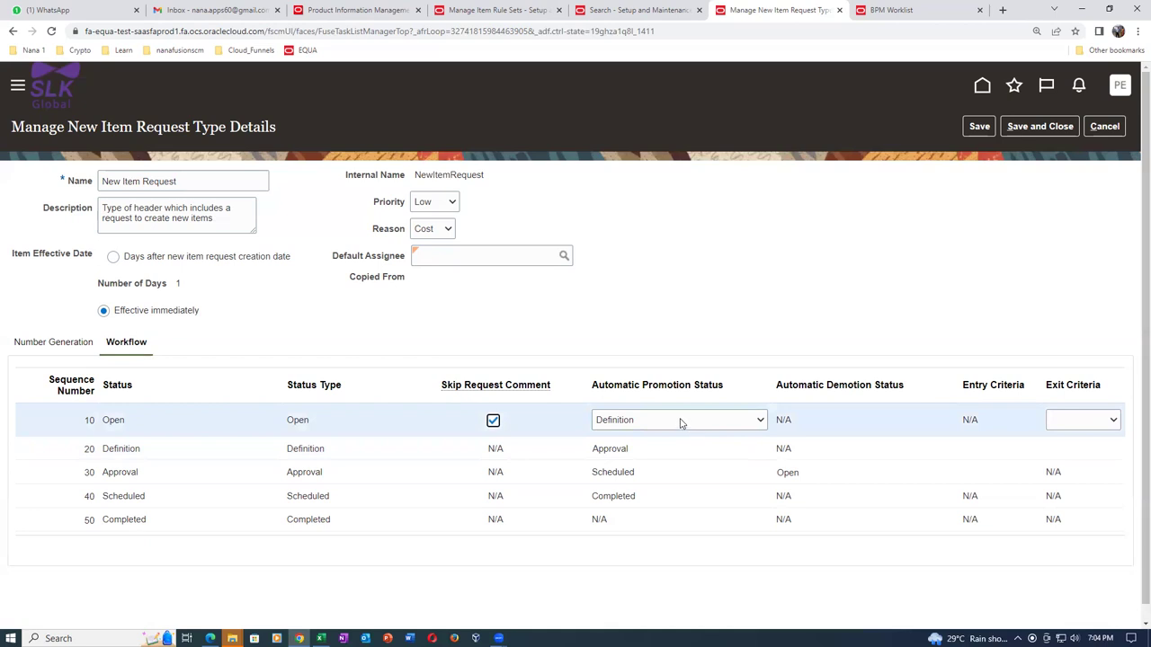
{"action": "left_click", "coordinate": [650, 424]}
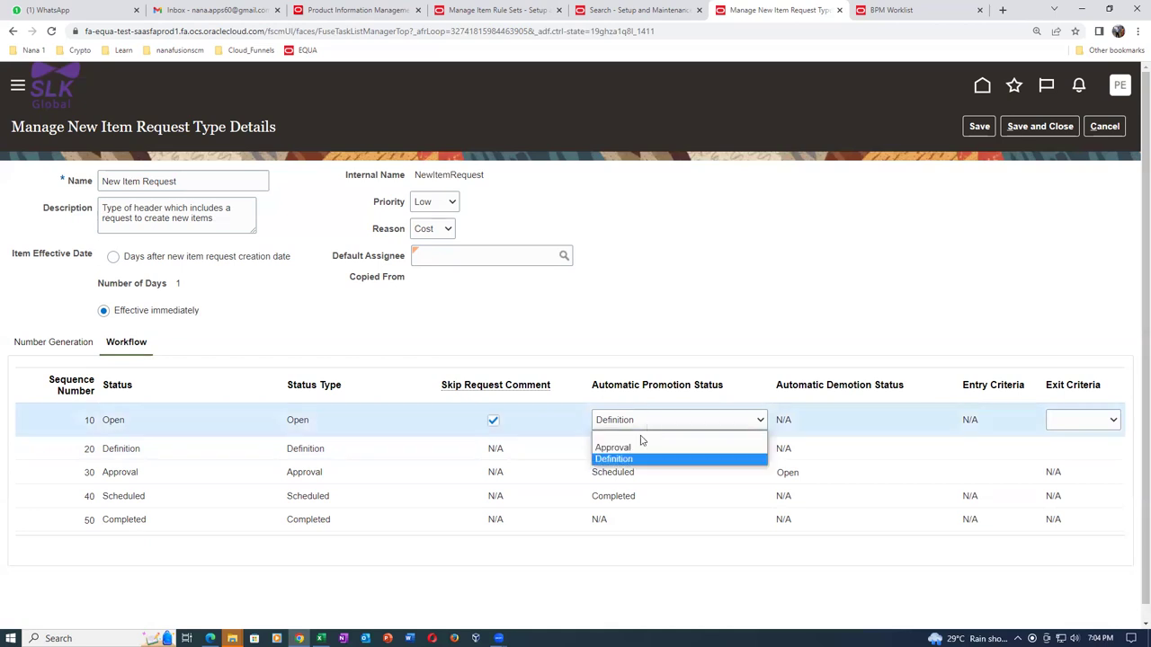
{"action": "left_click", "coordinate": [629, 448]}
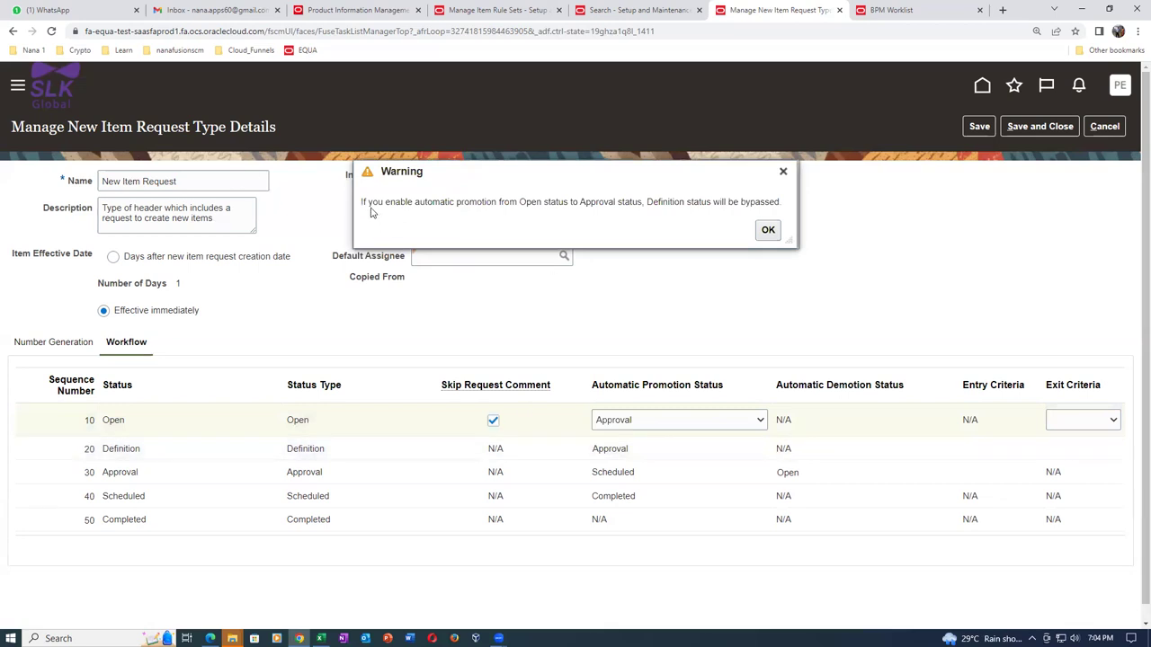
{"action": "left_click_drag", "start_coordinate": [371, 202], "coordinate": [699, 207]}
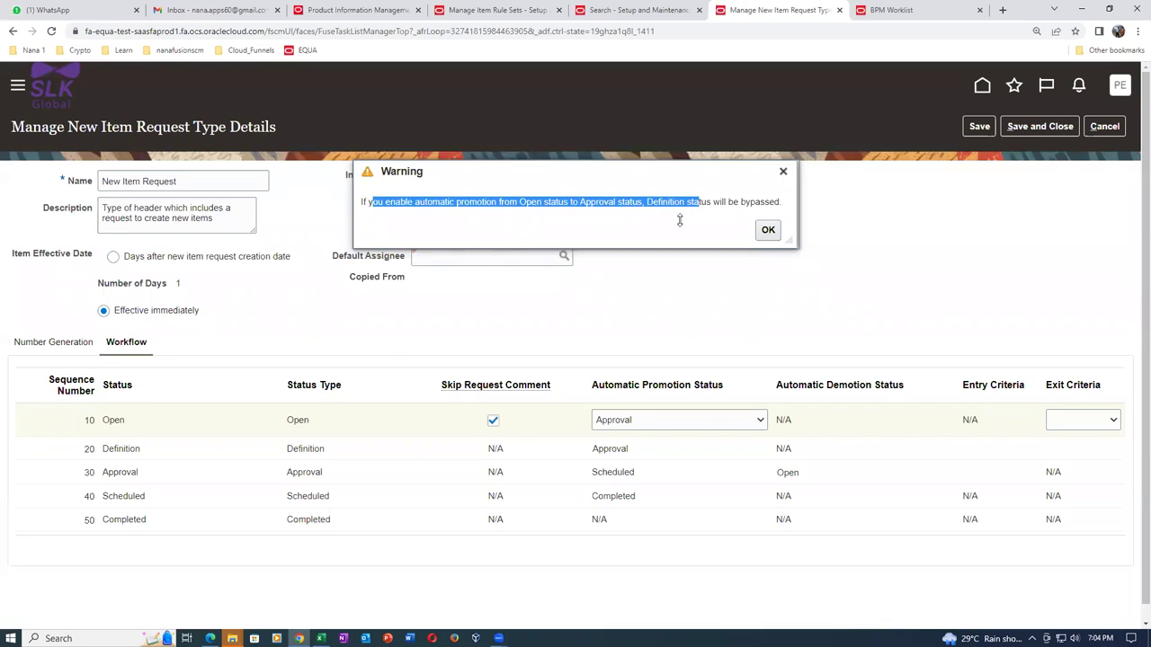
{"action": "left_click", "coordinate": [680, 220]}
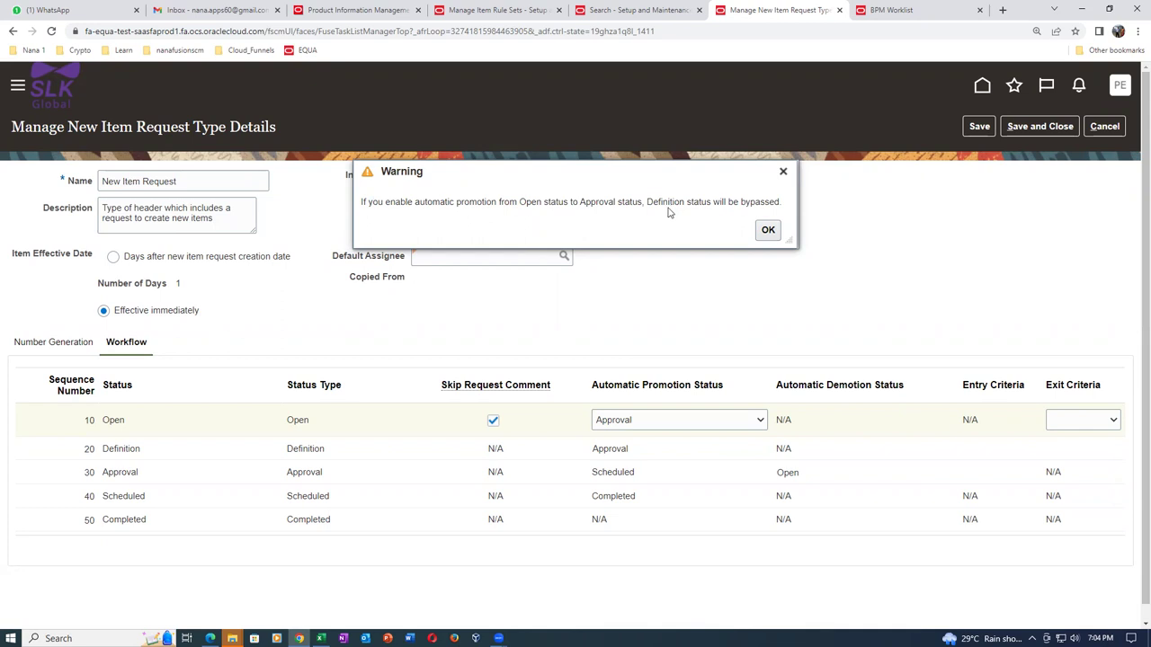
{"action": "left_click", "coordinate": [767, 230]}
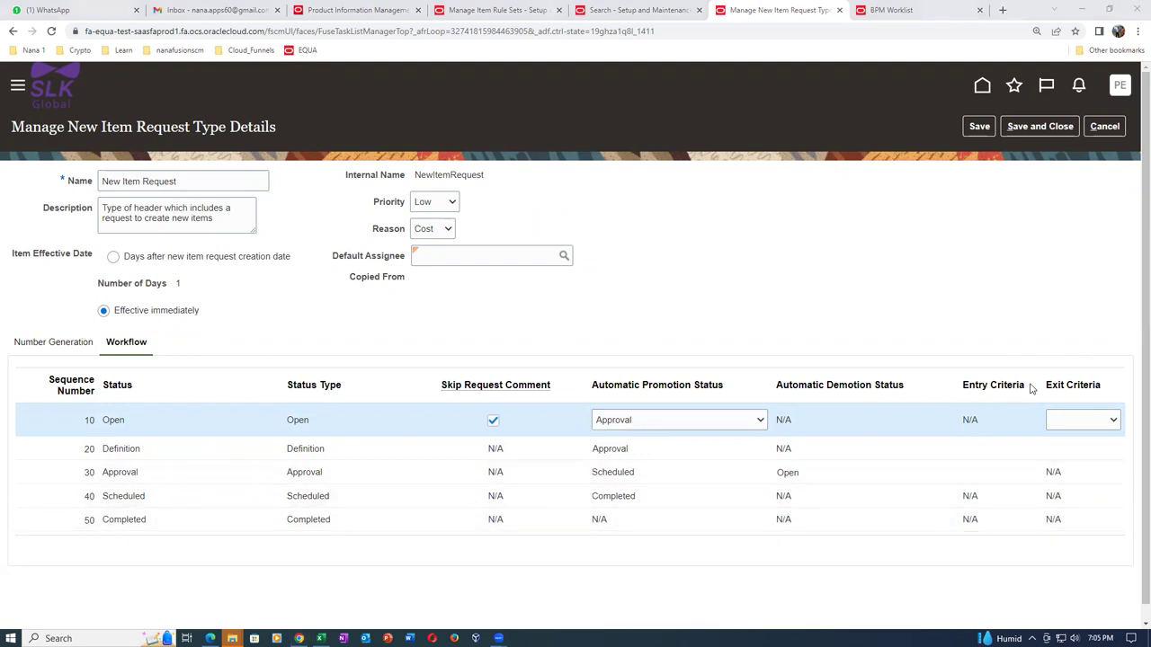
Step: Keep Approval's assignment method Rules based and set Definition to auto-promote to Approval
{"action": "scroll", "coordinate": [1119, 282], "scroll_direction": "down", "scroll_amount": 1}
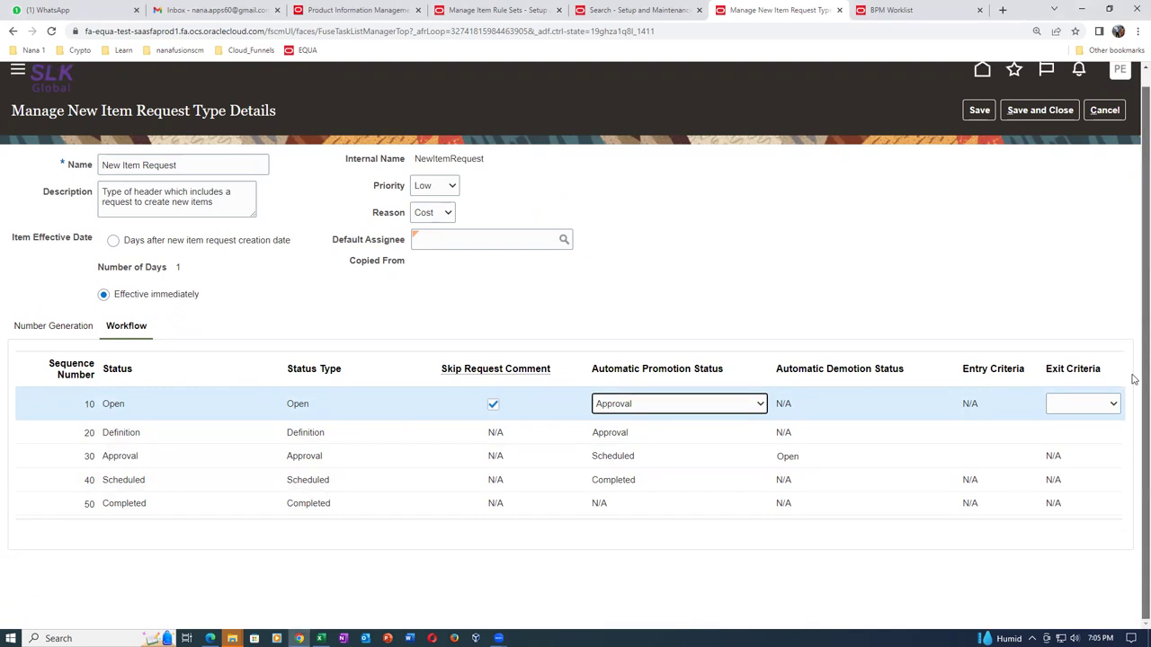
{"action": "left_click", "coordinate": [362, 457]}
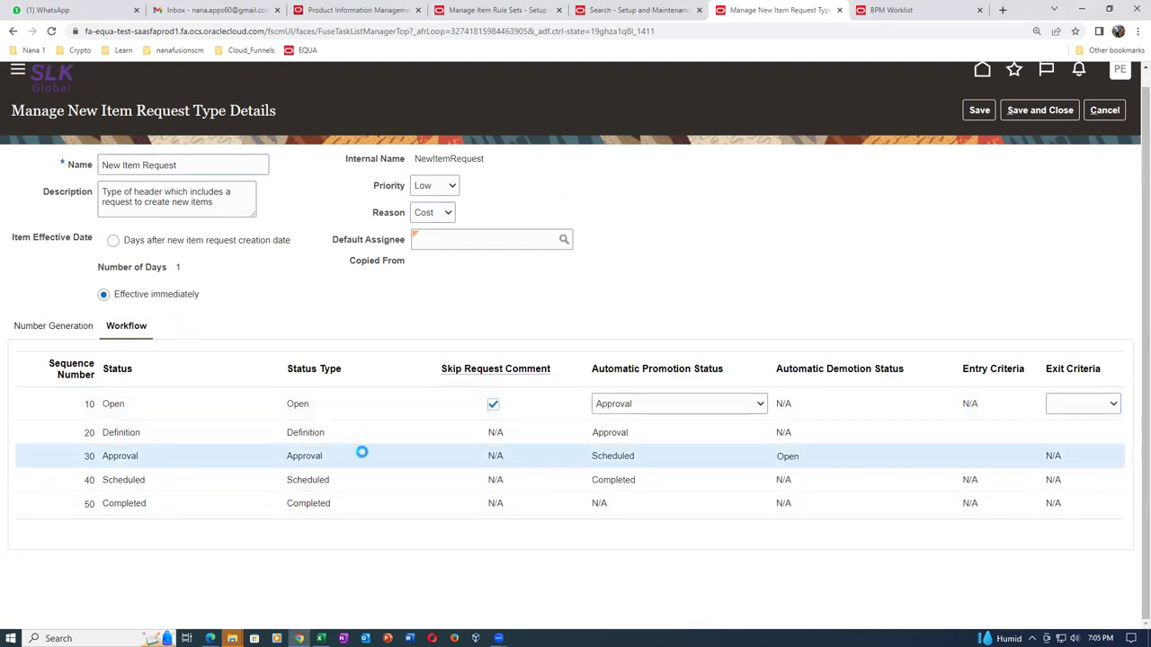
{"action": "scroll", "coordinate": [362, 455], "scroll_direction": "down", "scroll_amount": 1}
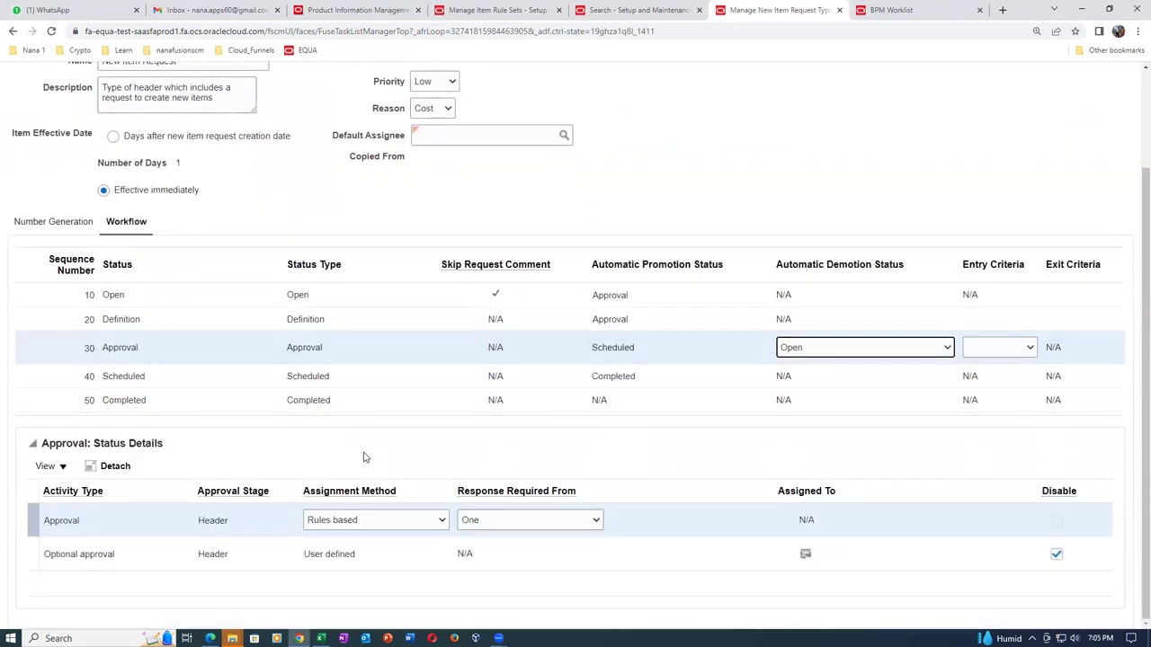
{"action": "left_click", "coordinate": [362, 521]}
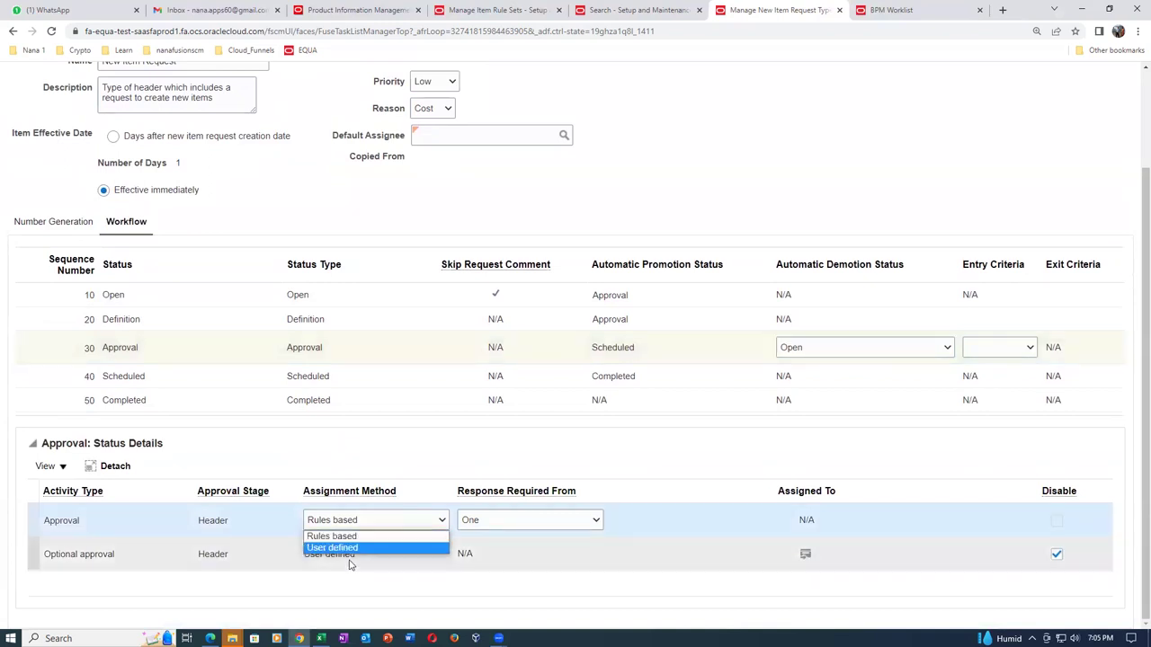
{"action": "left_click", "coordinate": [365, 520]}
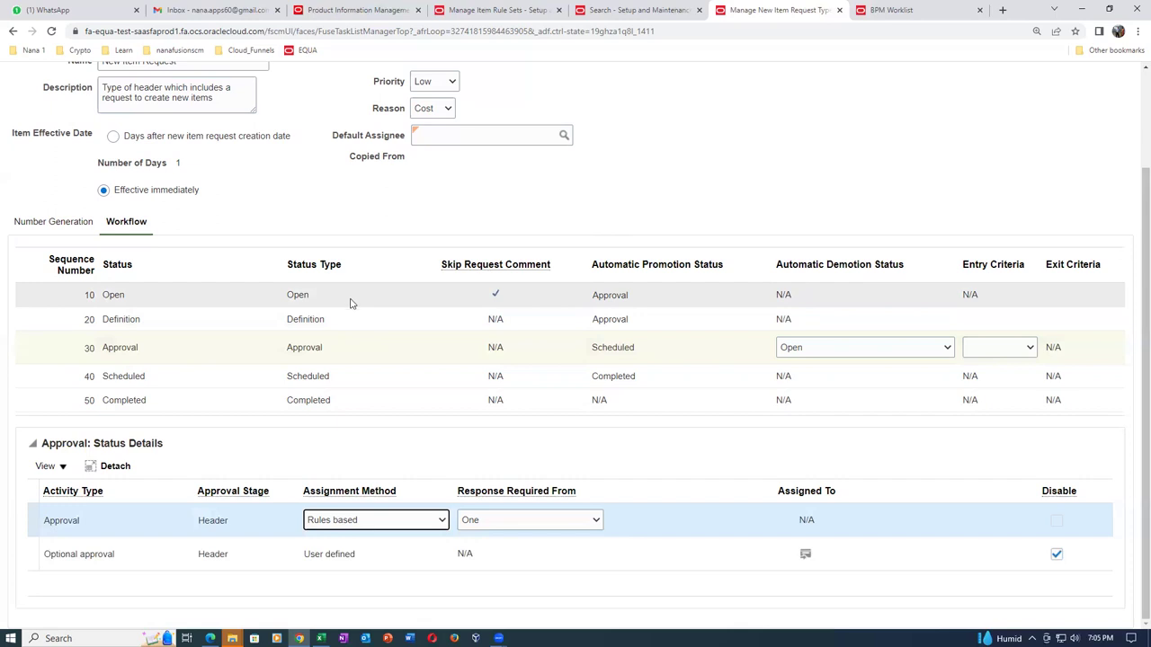
{"action": "left_click", "coordinate": [351, 321]}
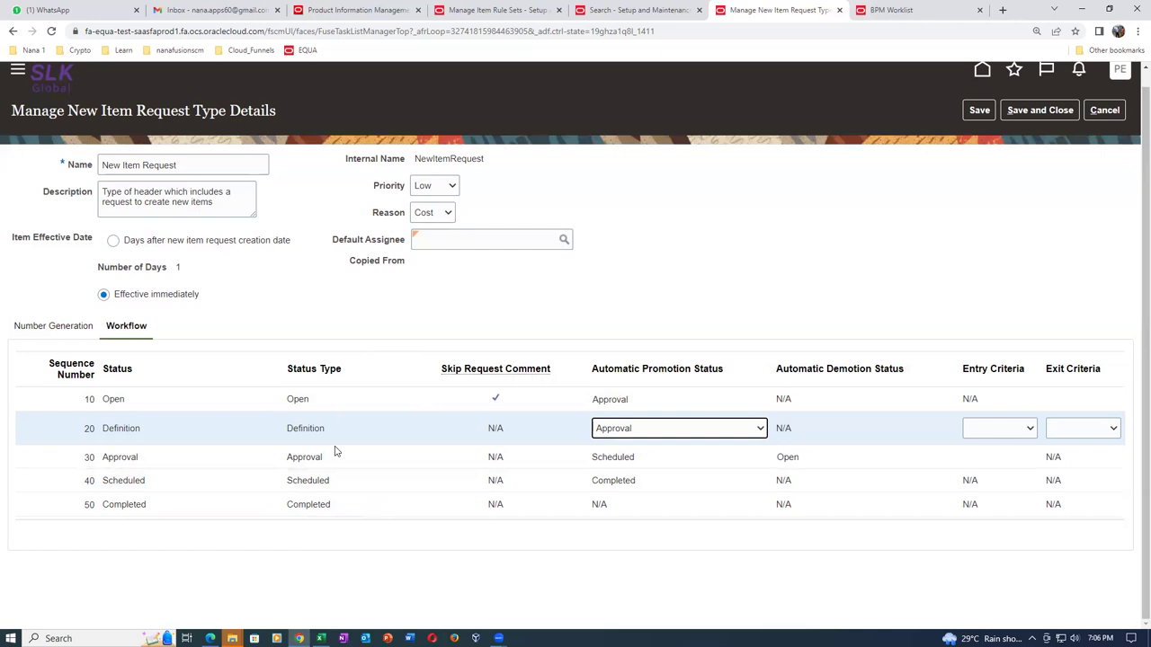
{"action": "left_click", "coordinate": [486, 311]}
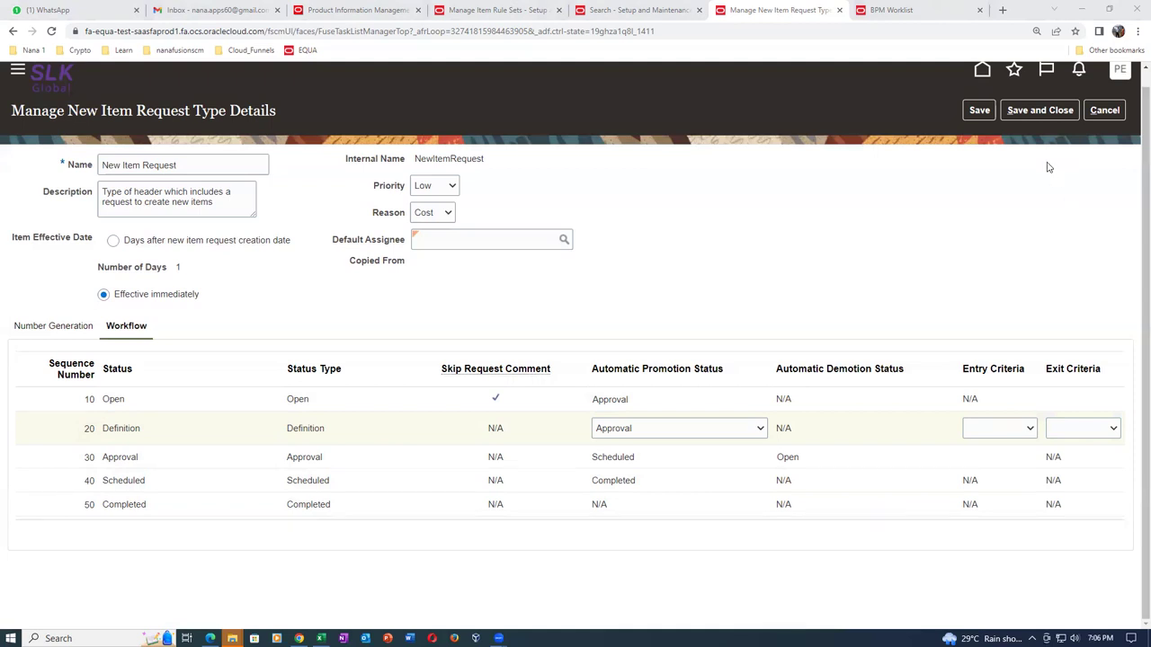
Step: Save and close the request type, acknowledge the warning, then reopen it to check Open's exit criteria
{"action": "left_click", "coordinate": [1047, 112]}
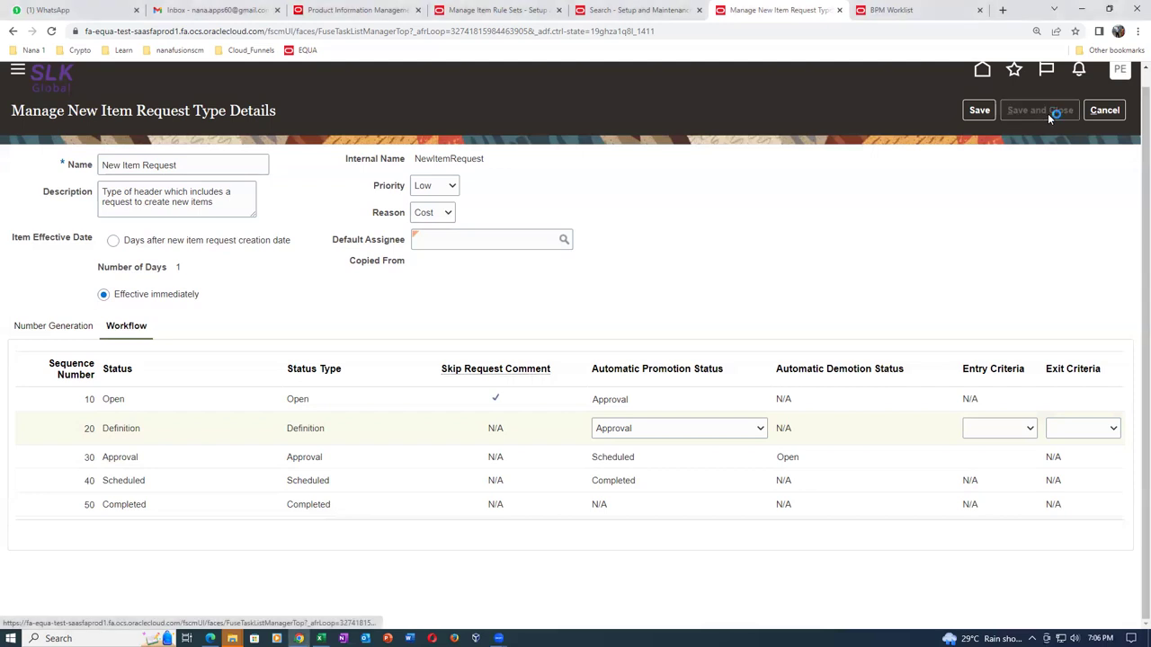
{"action": "left_click", "coordinate": [785, 230]}
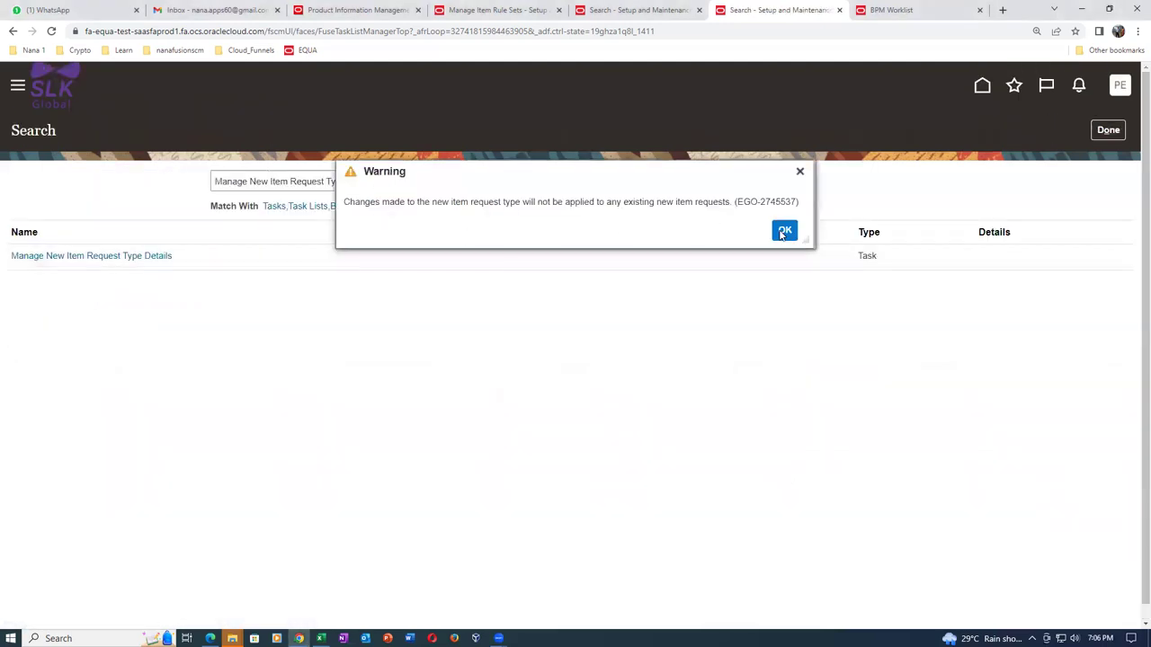
{"action": "left_click", "coordinate": [72, 258]}
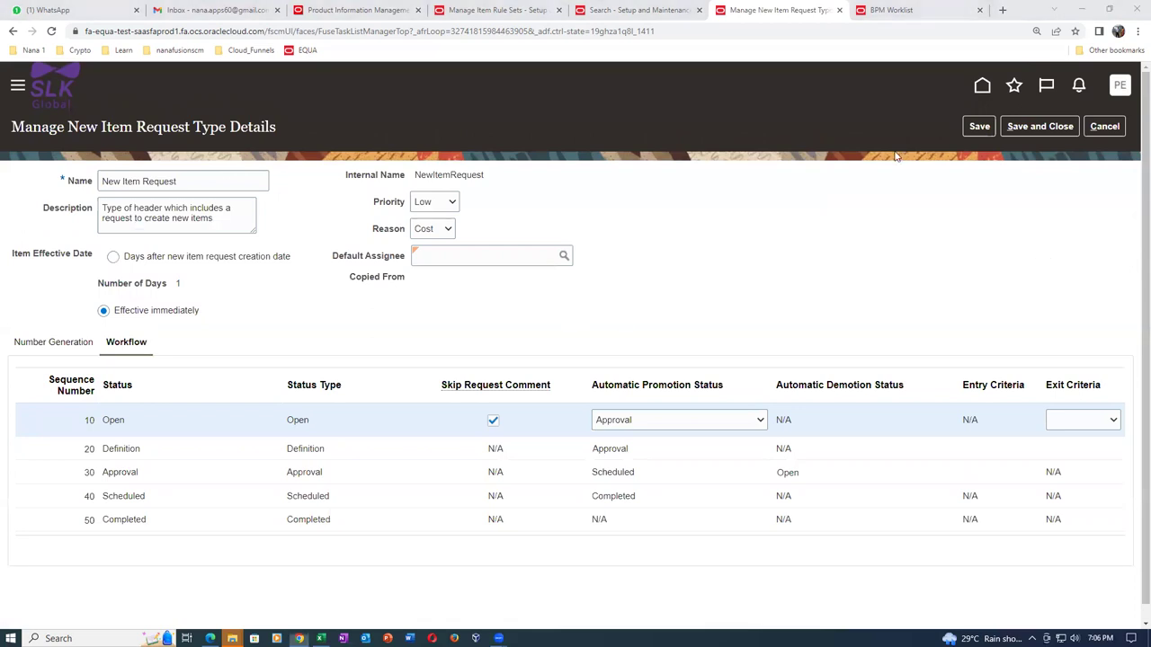
{"action": "left_click", "coordinate": [1078, 422]}
{"action": "left_click", "coordinate": [1078, 425]}
{"action": "left_click", "coordinate": [777, 269]}
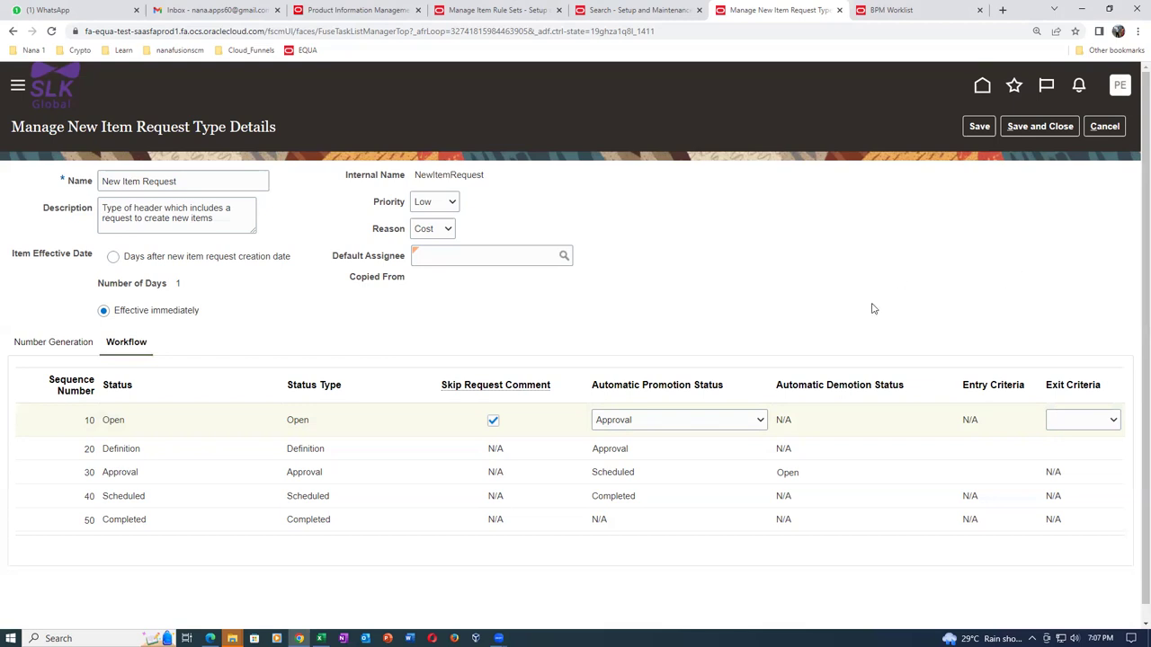
Step: Close the request type without saving and move to the BPM Worklist and PDH work sheet
{"action": "left_click", "coordinate": [1098, 126]}
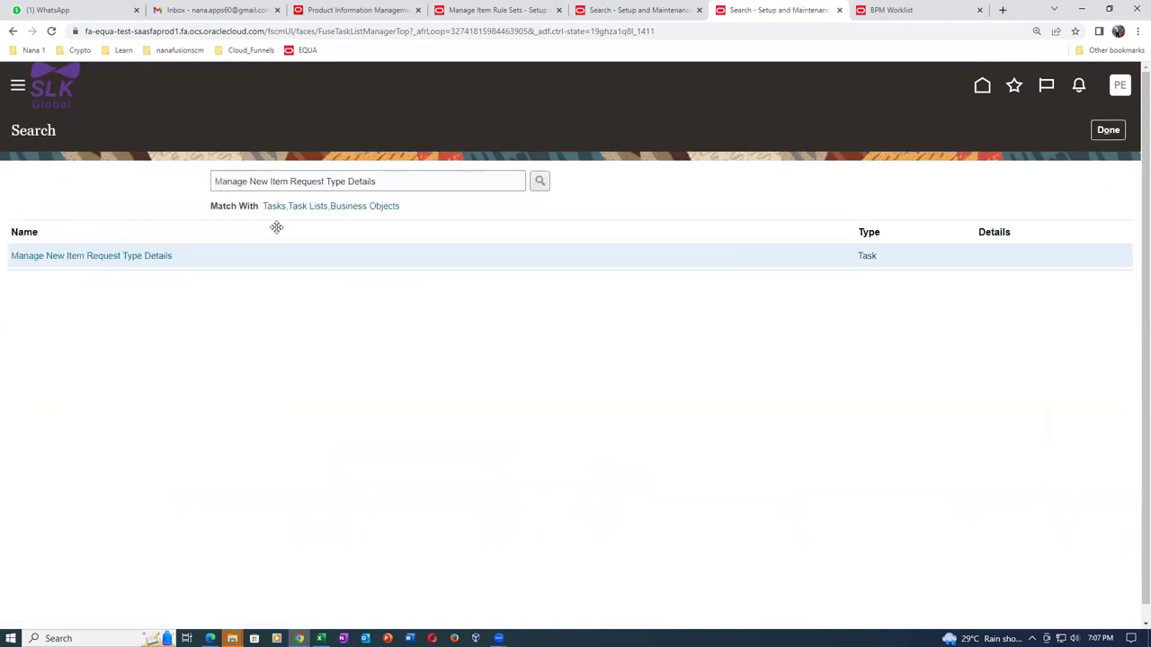
{"action": "left_click", "coordinate": [903, 11]}
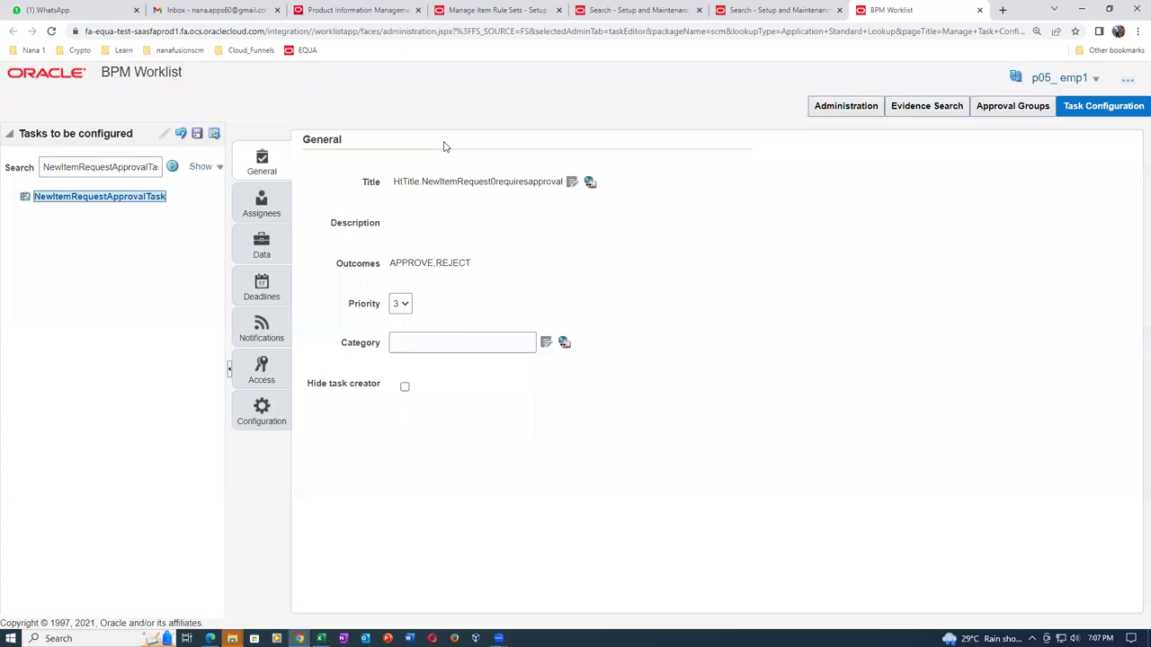
{"action": "key", "text": "alt+Tab"}
{"action": "scroll", "coordinate": [215, 474], "scroll_direction": "down", "scroll_amount": 6}
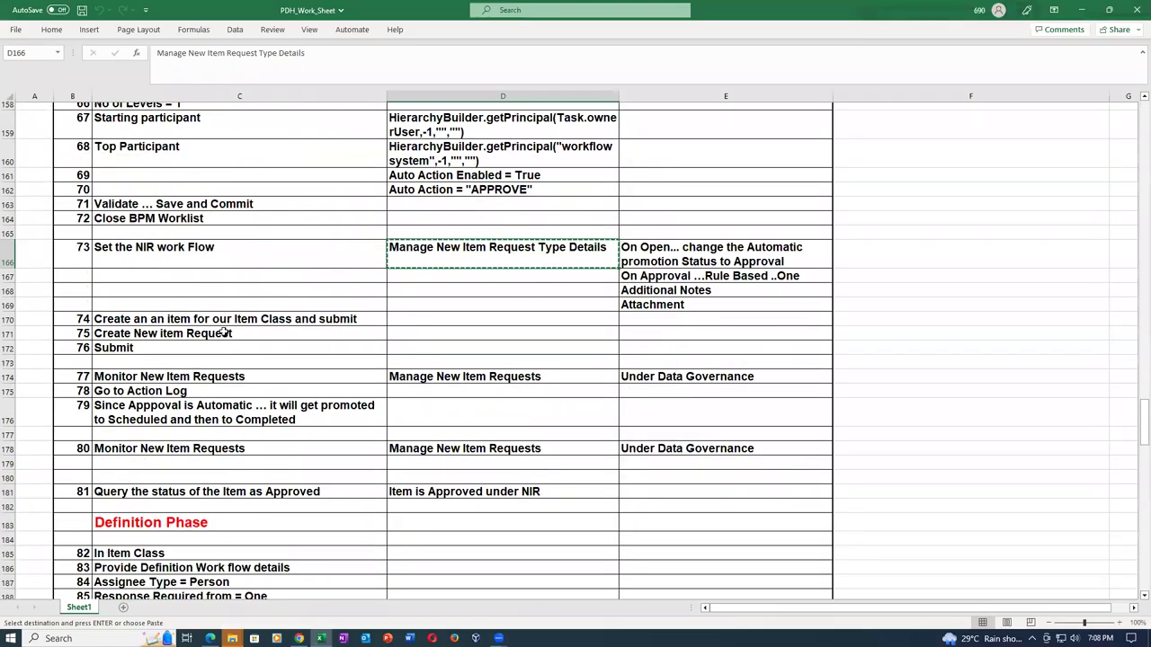
Step: Read the NIR workflow notes in C166 and E167–E169, then return to the browser
{"action": "left_click", "coordinate": [153, 258]}
{"action": "left_click", "coordinate": [662, 289]}
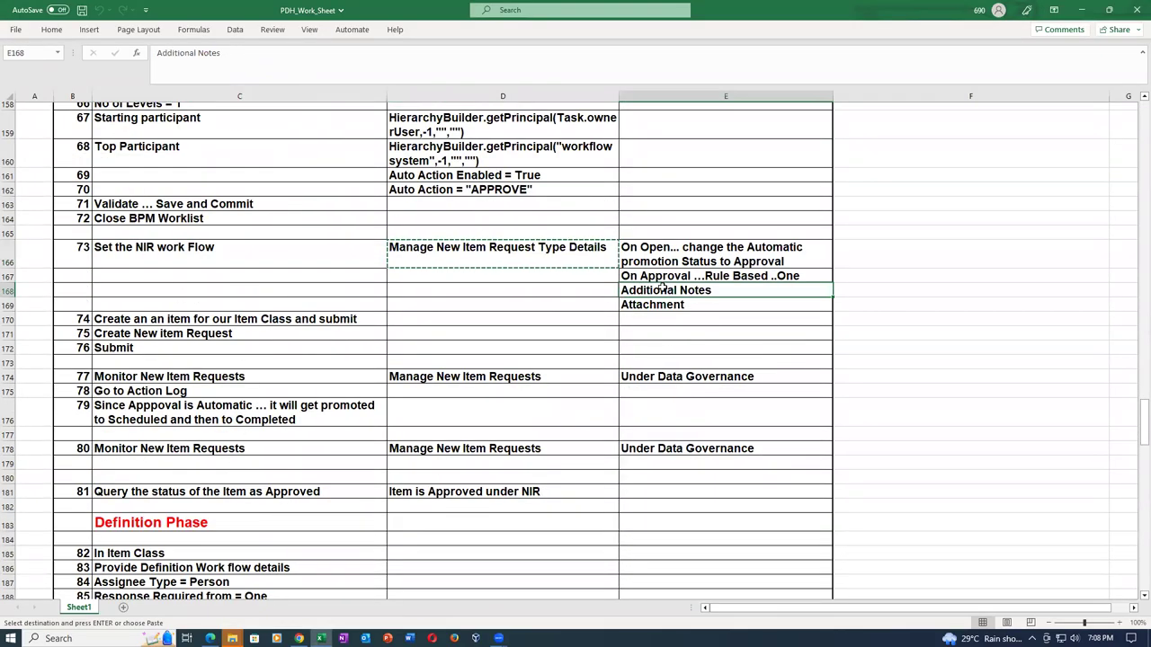
{"action": "left_click", "coordinate": [665, 277]}
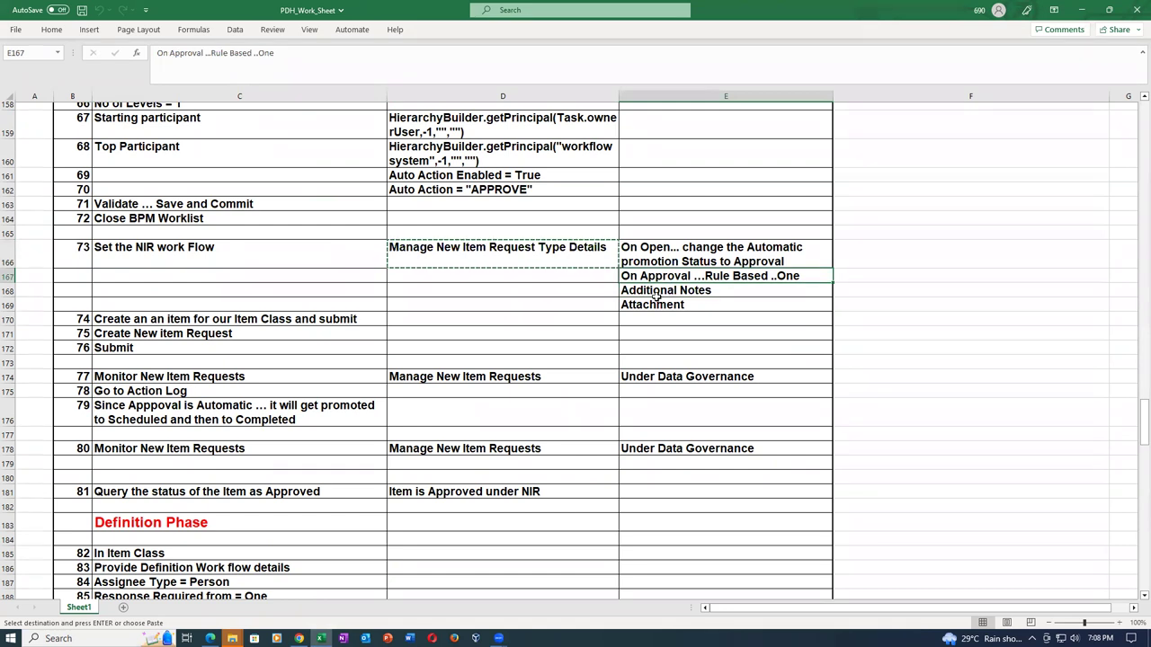
{"action": "left_click", "coordinate": [659, 293]}
{"action": "left_click", "coordinate": [654, 306]}
{"action": "key", "text": "alt+Tab"}
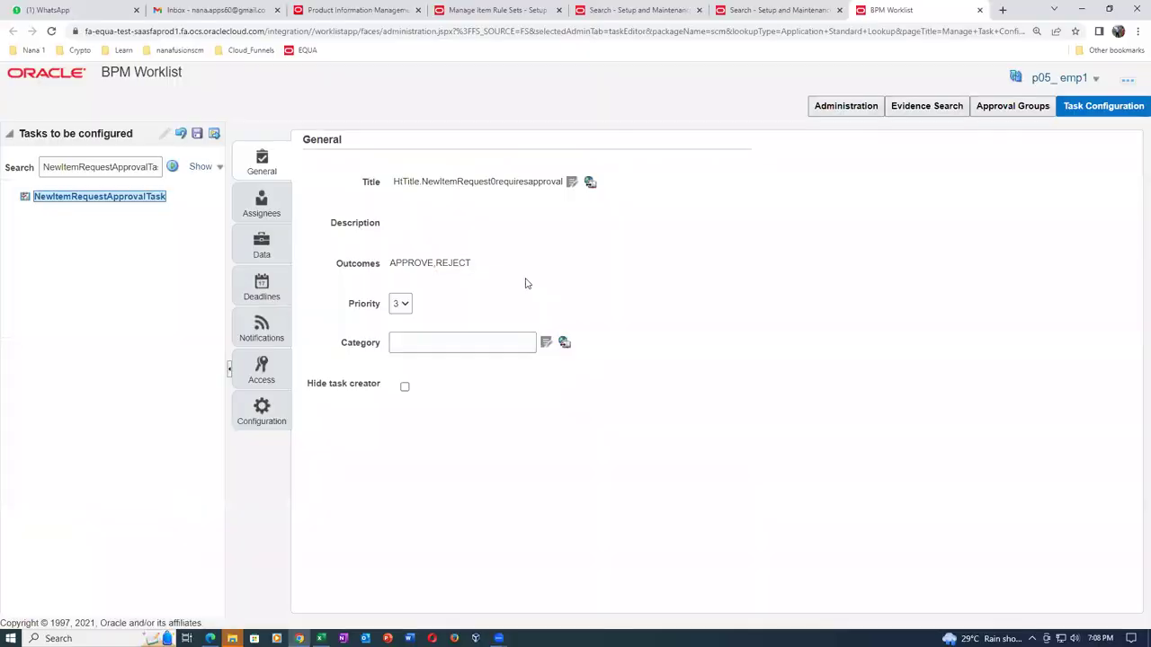
Step: Reopen the New Item Request type, review Approval, Number Generation and Workflow, then Cancel
{"action": "left_click", "coordinate": [761, 10]}
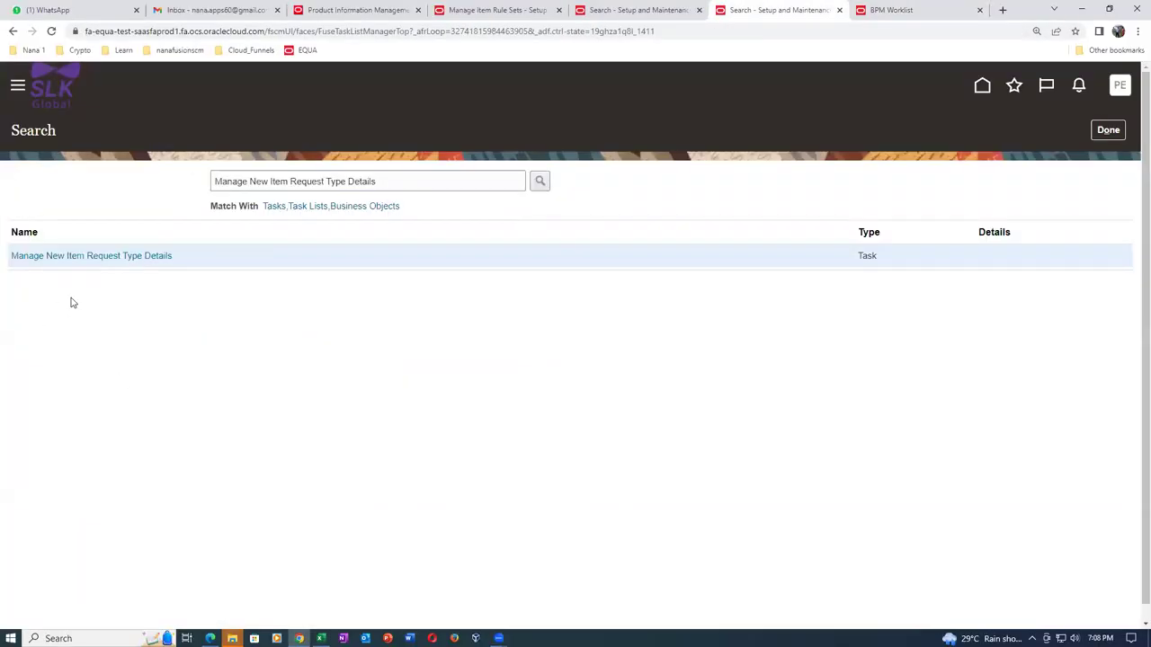
{"action": "left_click", "coordinate": [82, 259]}
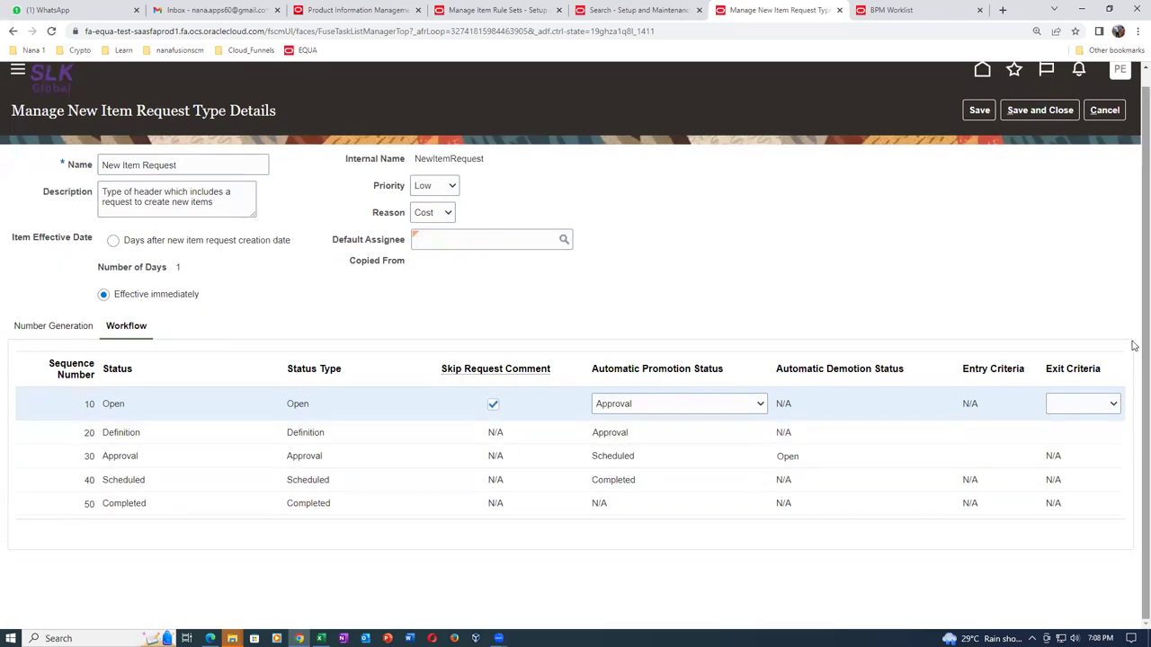
{"action": "left_click", "coordinate": [351, 455]}
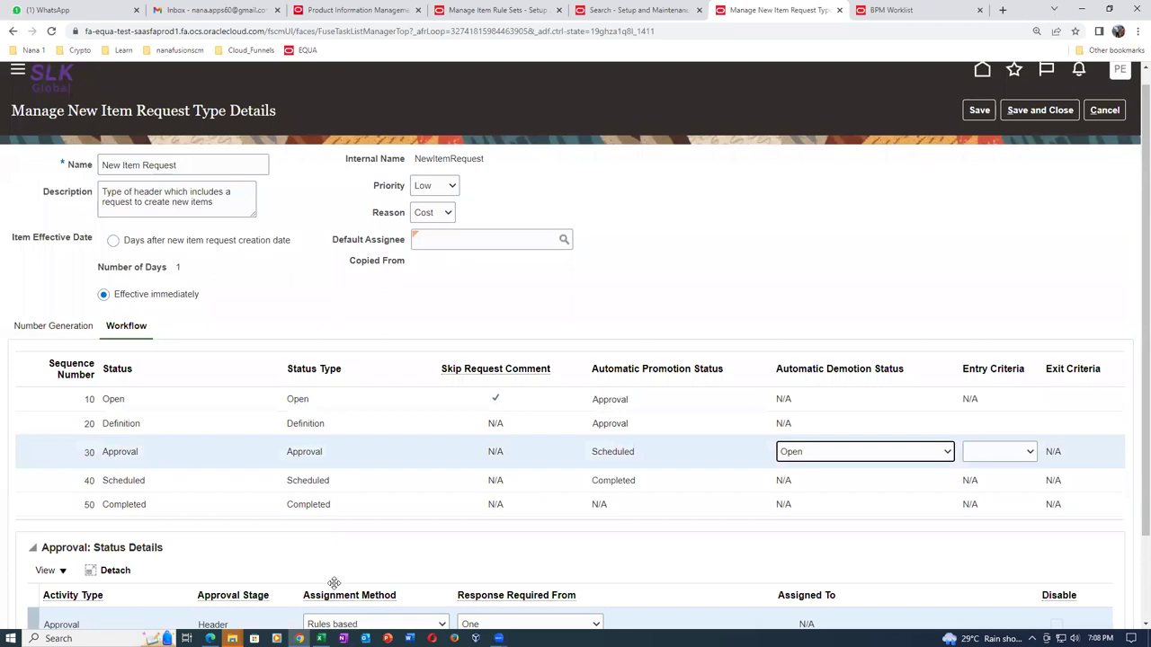
{"action": "scroll", "coordinate": [337, 580], "scroll_direction": "down", "scroll_amount": 2}
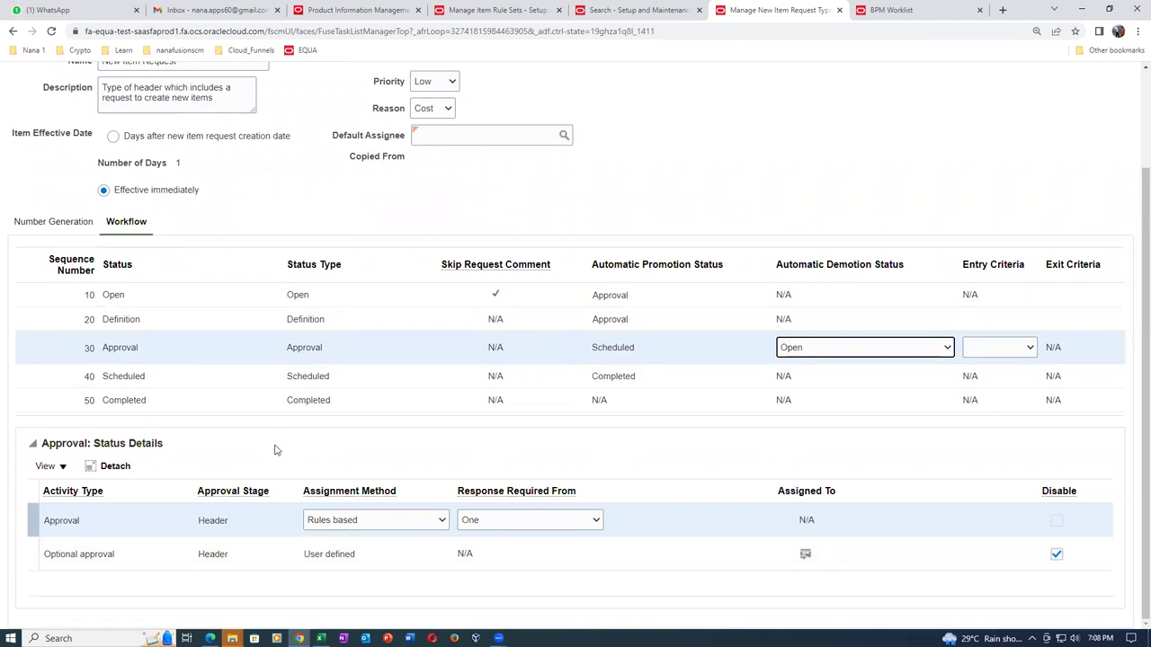
{"action": "scroll", "coordinate": [108, 272], "scroll_direction": "up", "scroll_amount": 2}
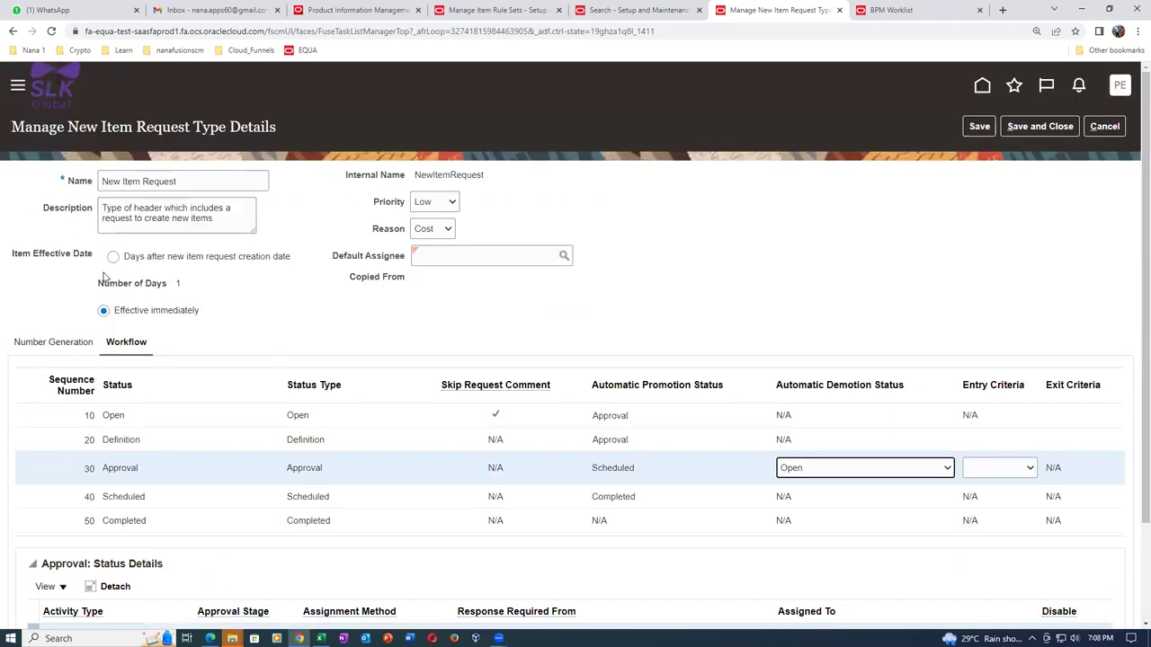
{"action": "left_click", "coordinate": [54, 345]}
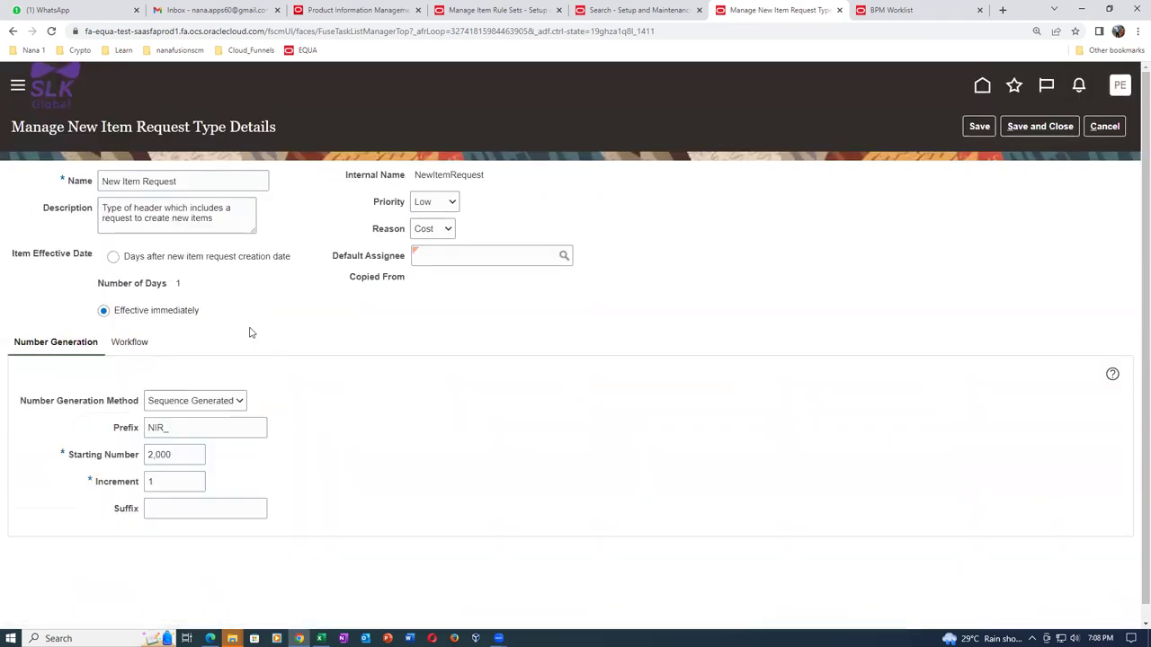
{"action": "left_click", "coordinate": [126, 346]}
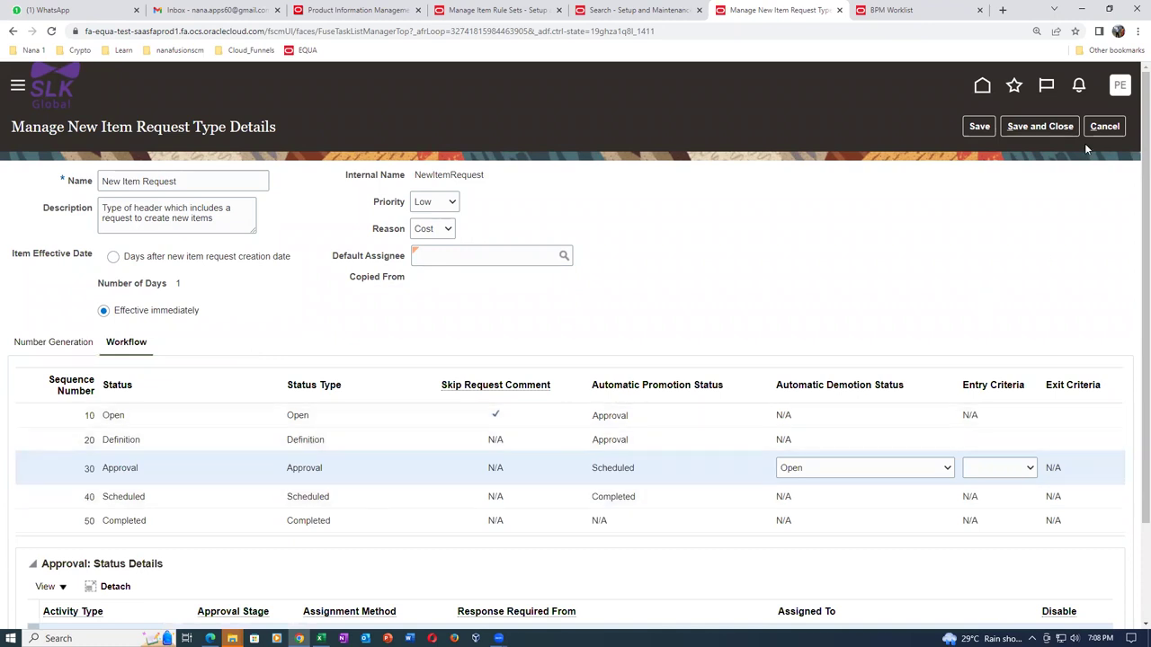
{"action": "left_click", "coordinate": [1113, 126]}
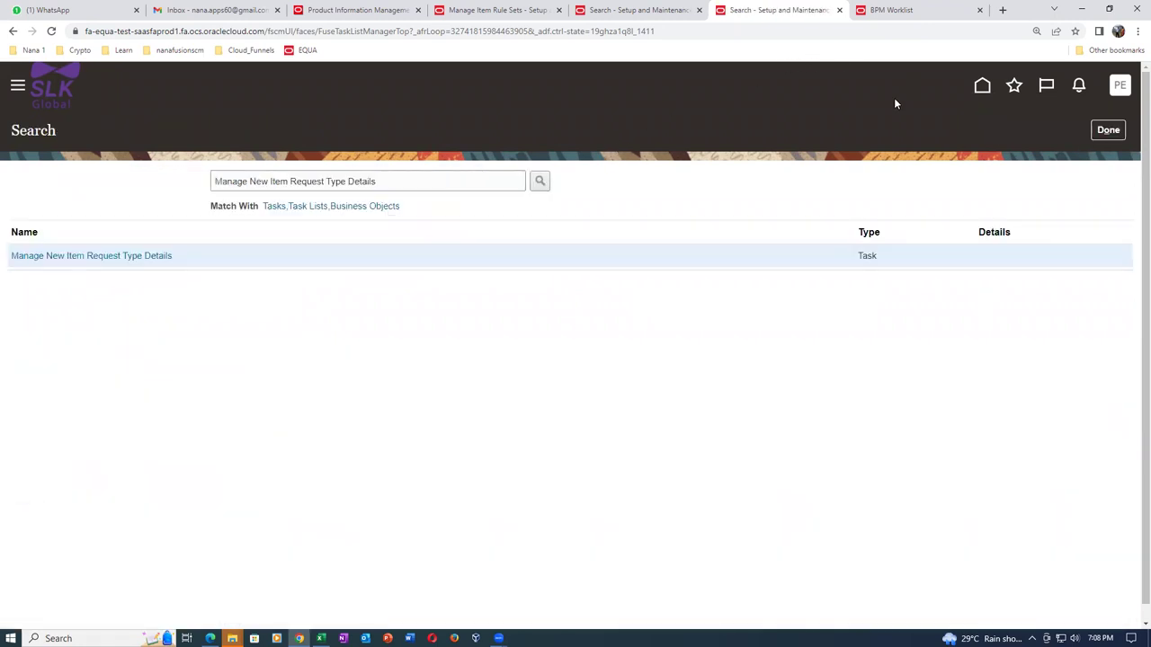
Step: In the task's Assignees, uncheck Ignore Participant for the first New Item Request participant
{"action": "left_click", "coordinate": [904, 9]}
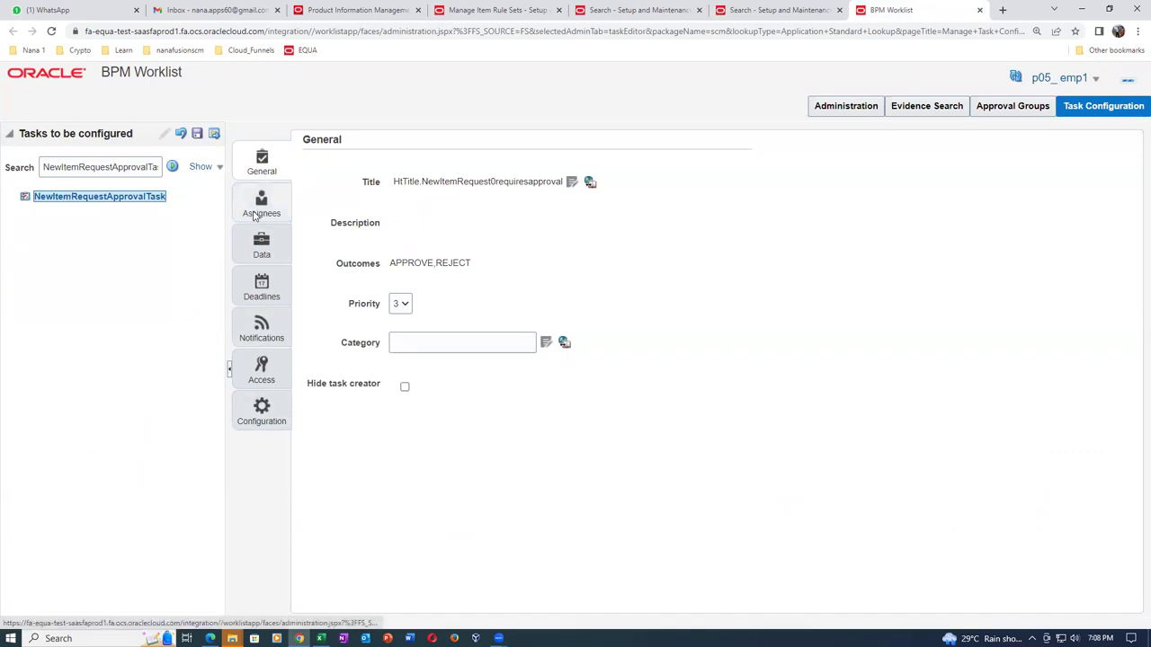
{"action": "left_click", "coordinate": [255, 218]}
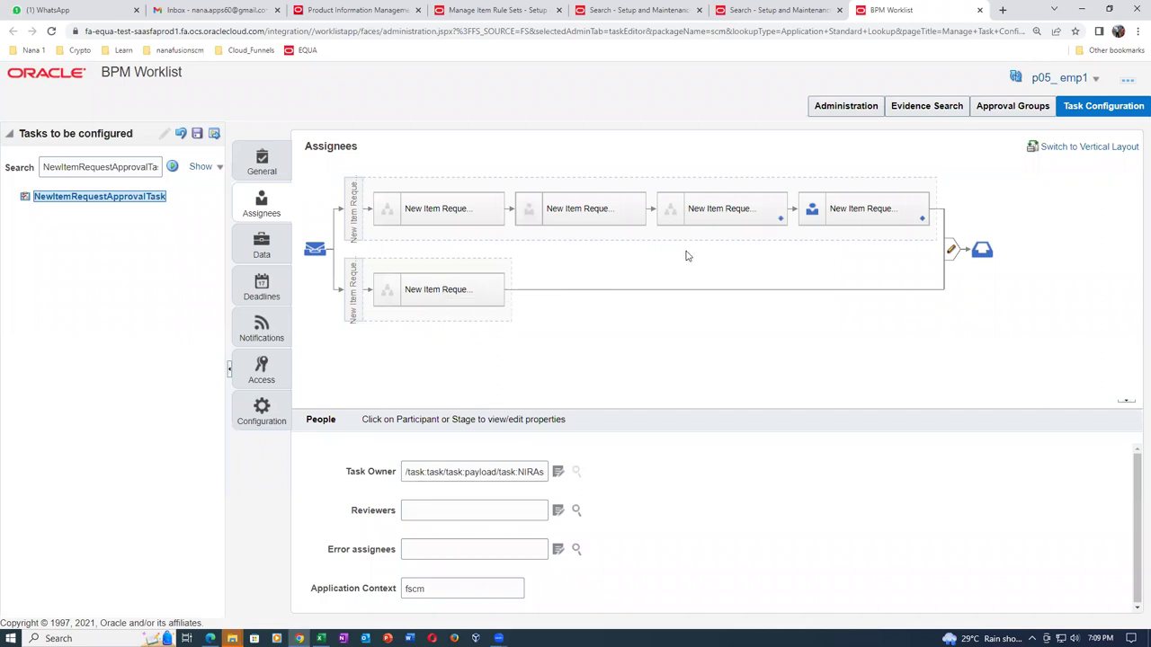
{"action": "left_click", "coordinate": [438, 209]}
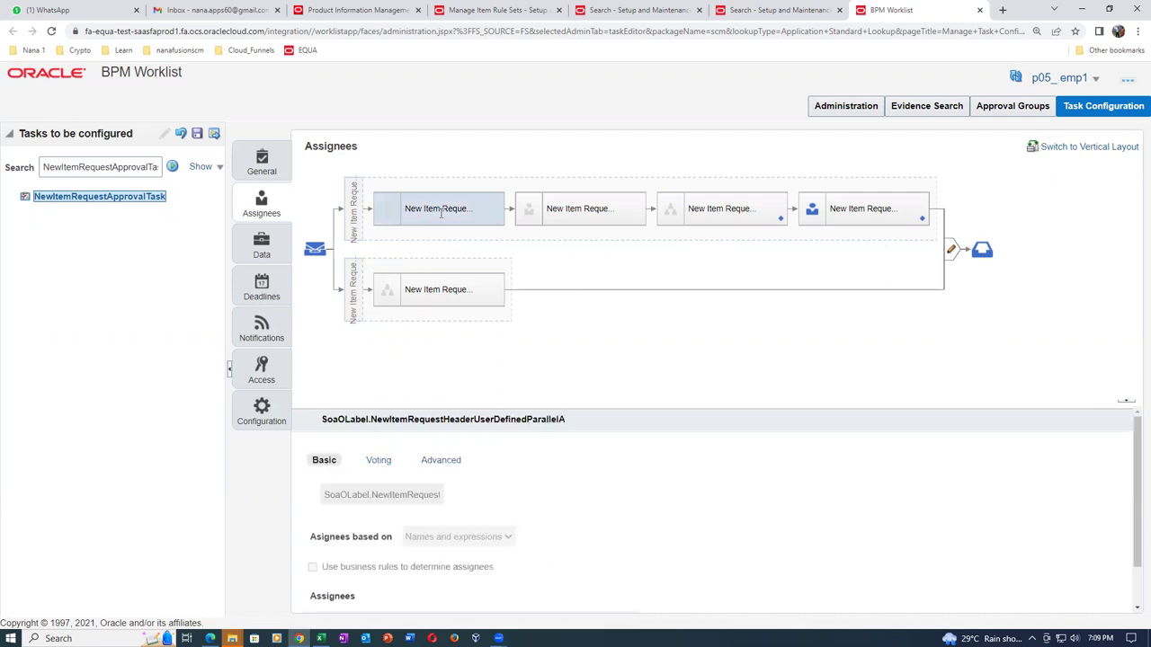
{"action": "left_click", "coordinate": [450, 460]}
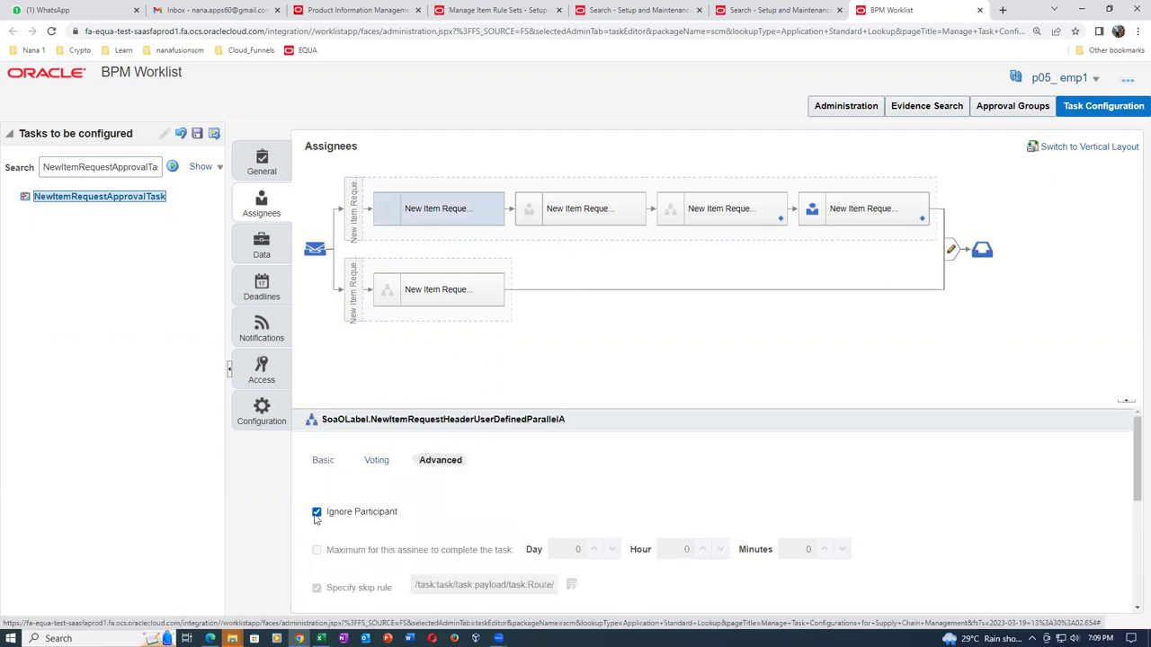
{"action": "left_click", "coordinate": [317, 513]}
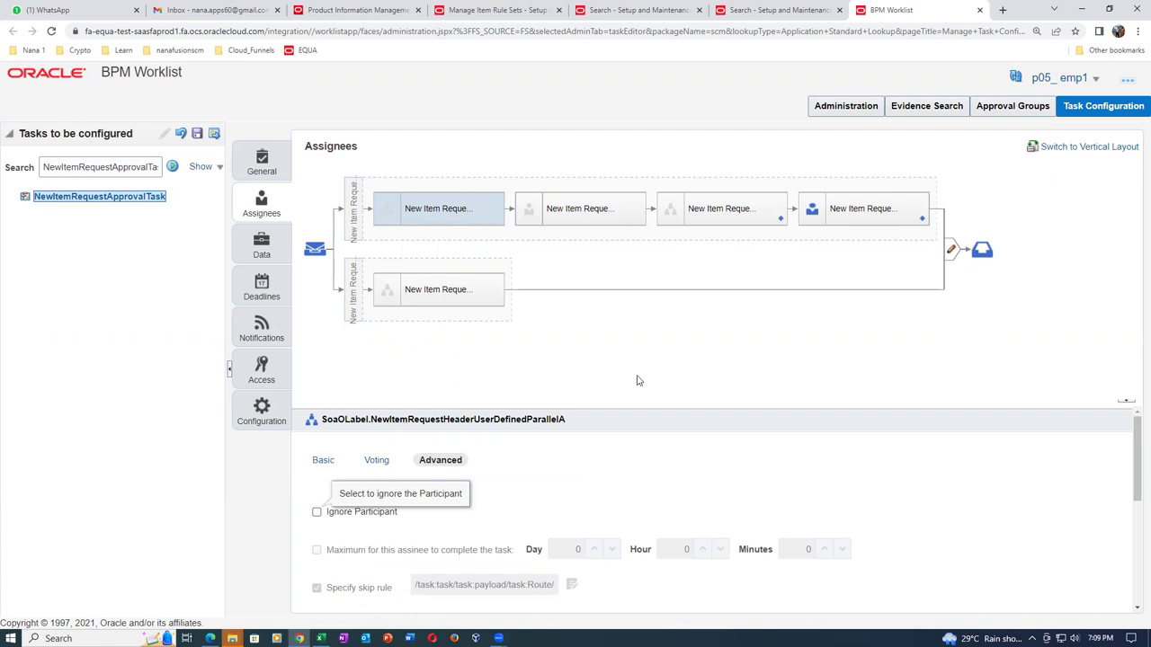
Step: Save the NewItemRequestApprovalTask configuration with comment 'dfhfg' and dismiss the success message
{"action": "left_click", "coordinate": [198, 134]}
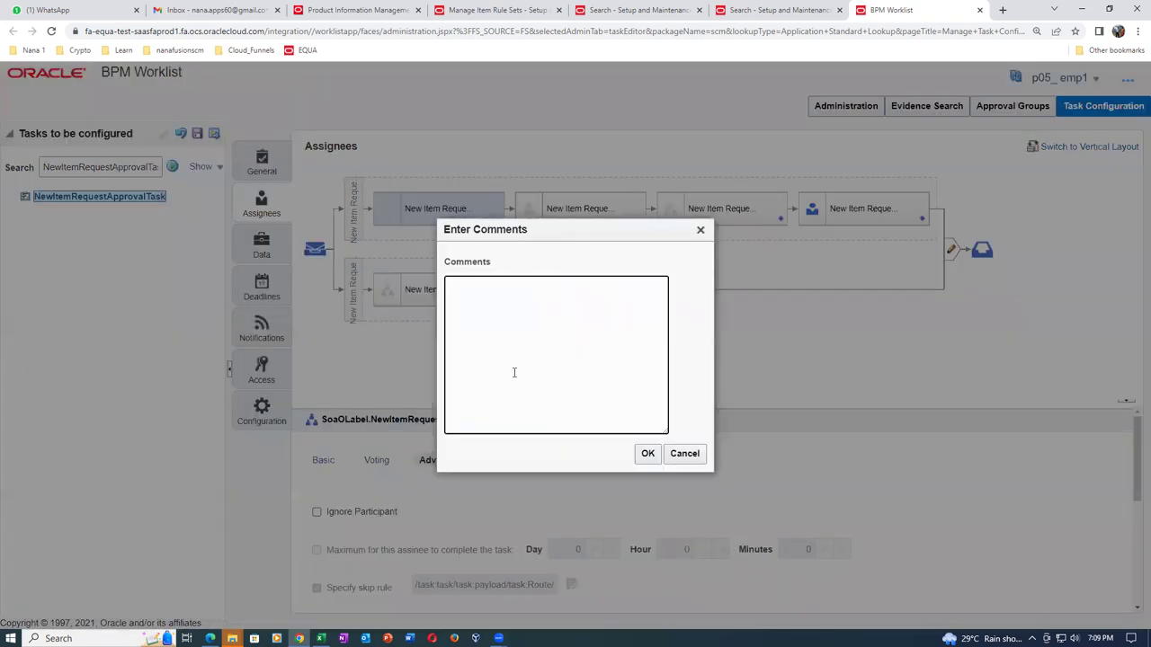
{"action": "type", "text": "dfhfg"}
{"action": "left_click", "coordinate": [647, 453]}
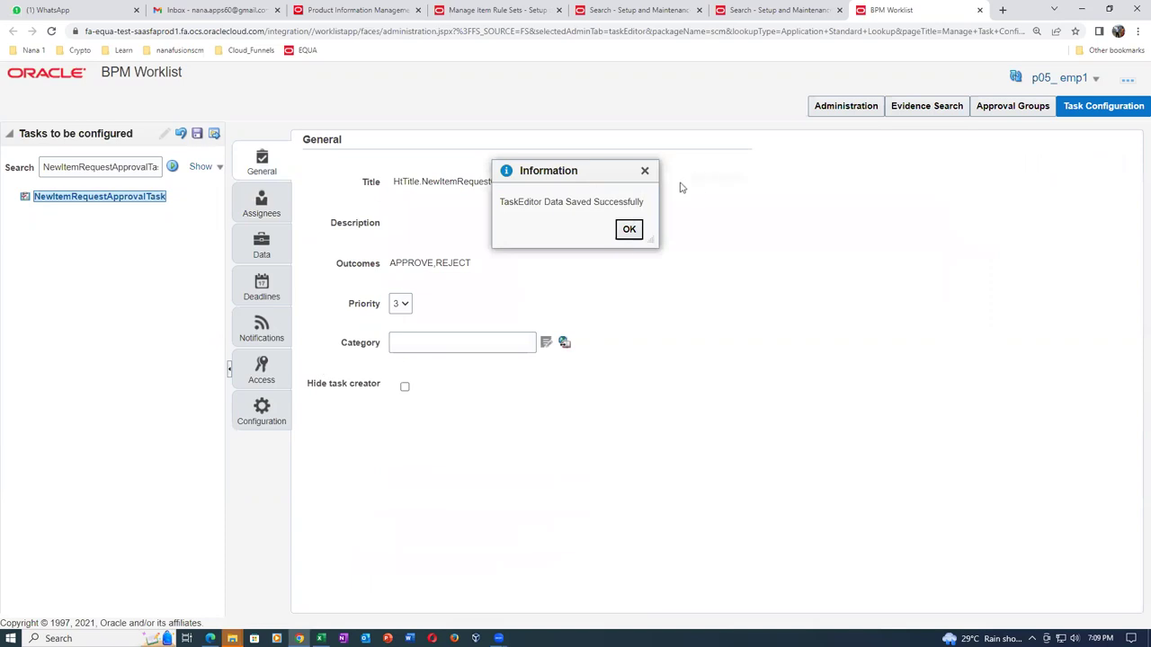
{"action": "left_click", "coordinate": [626, 228]}
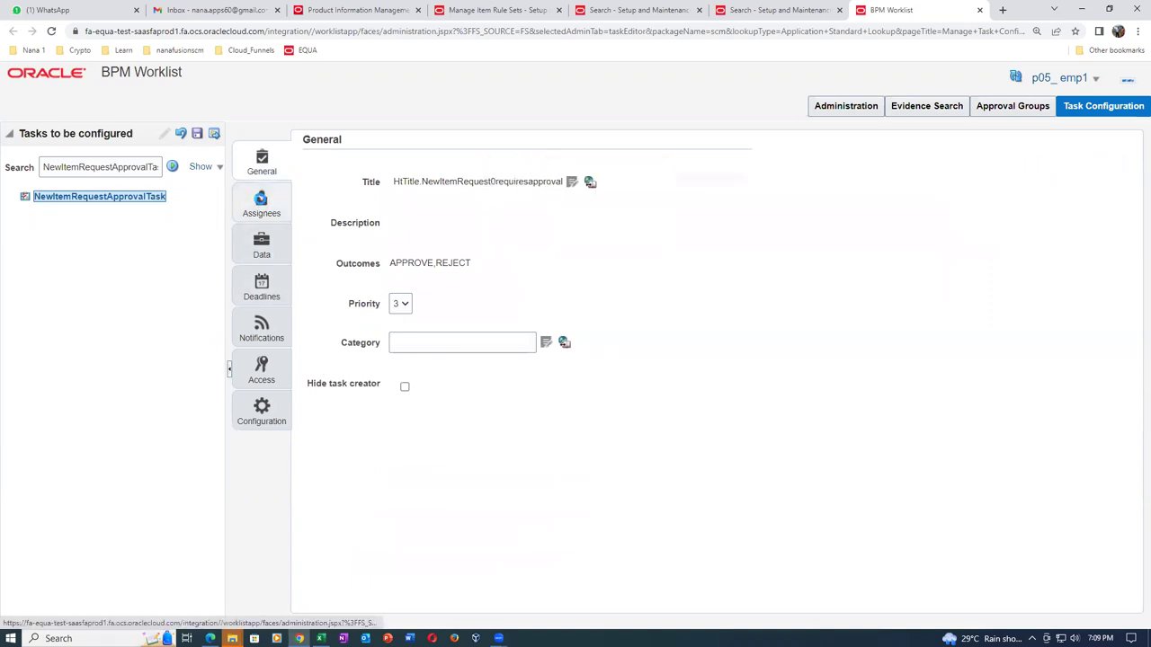
Step: Commit the task configuration and dismiss the information message
{"action": "left_click", "coordinate": [260, 203]}
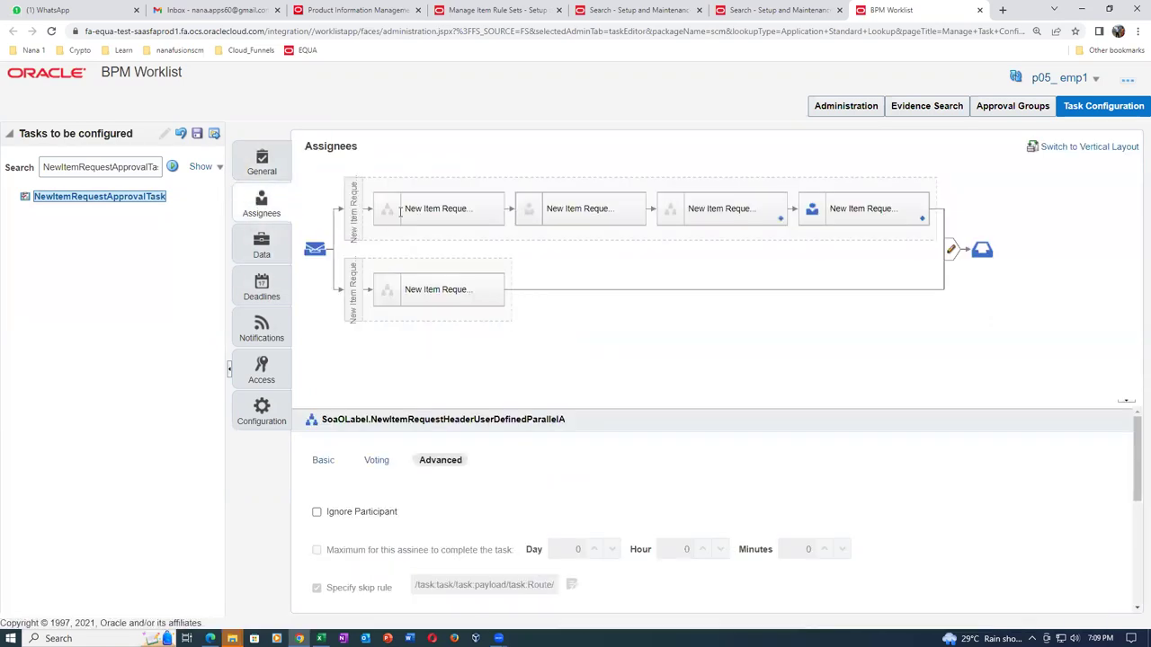
{"action": "left_click", "coordinate": [213, 137]}
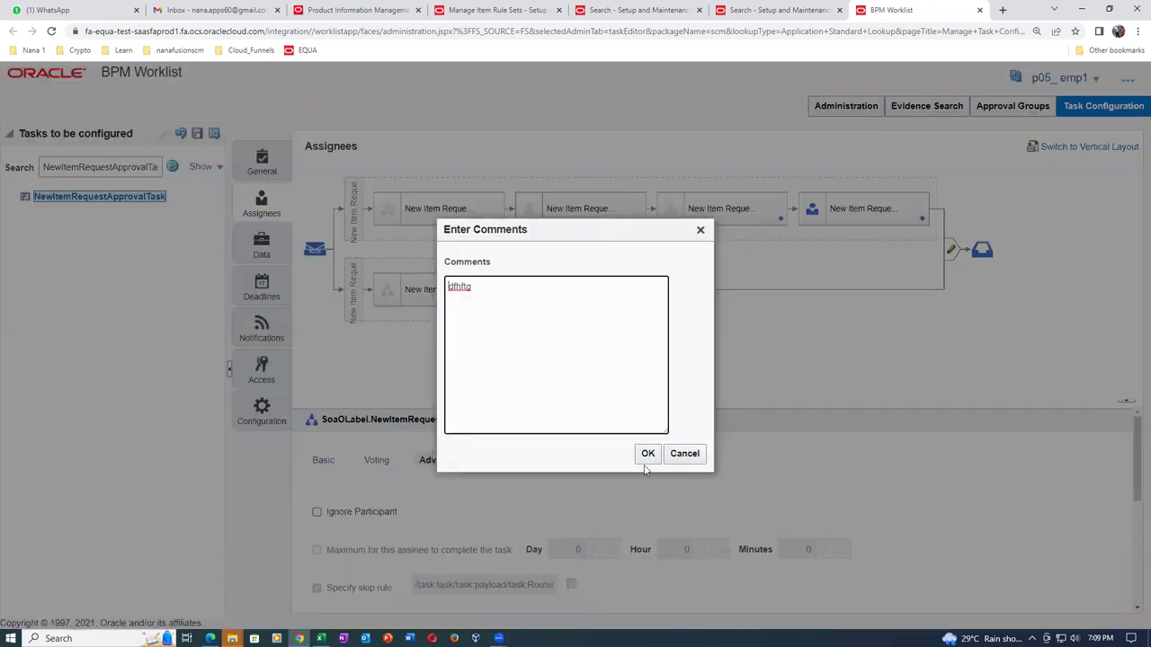
{"action": "left_click", "coordinate": [645, 454]}
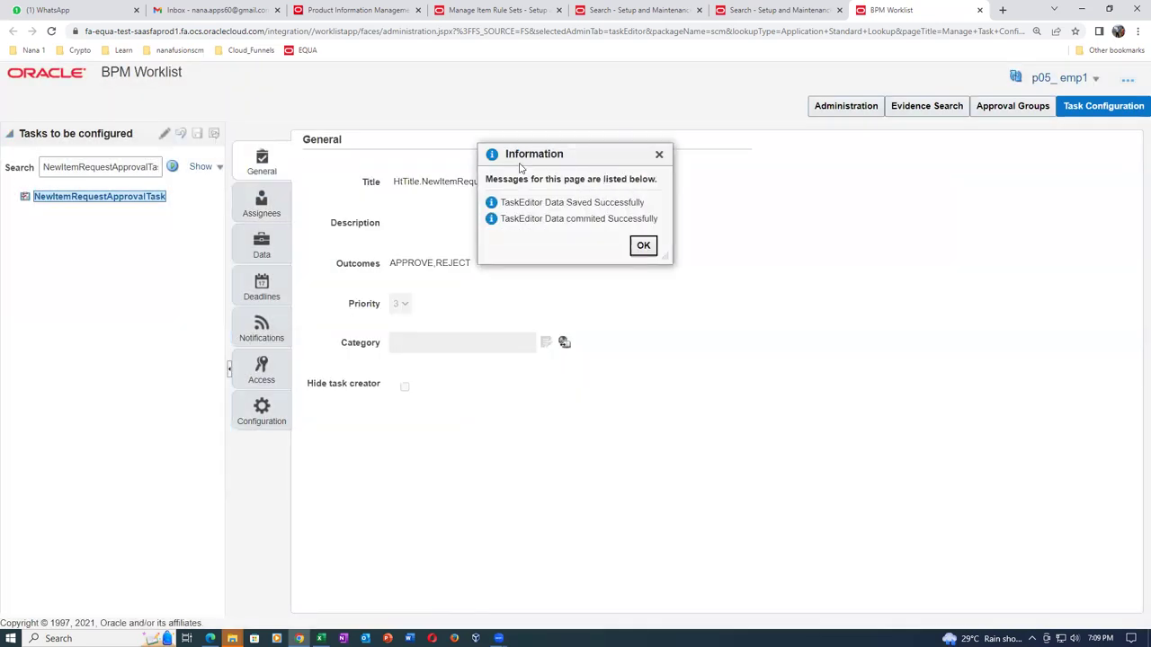
{"action": "left_click", "coordinate": [644, 245]}
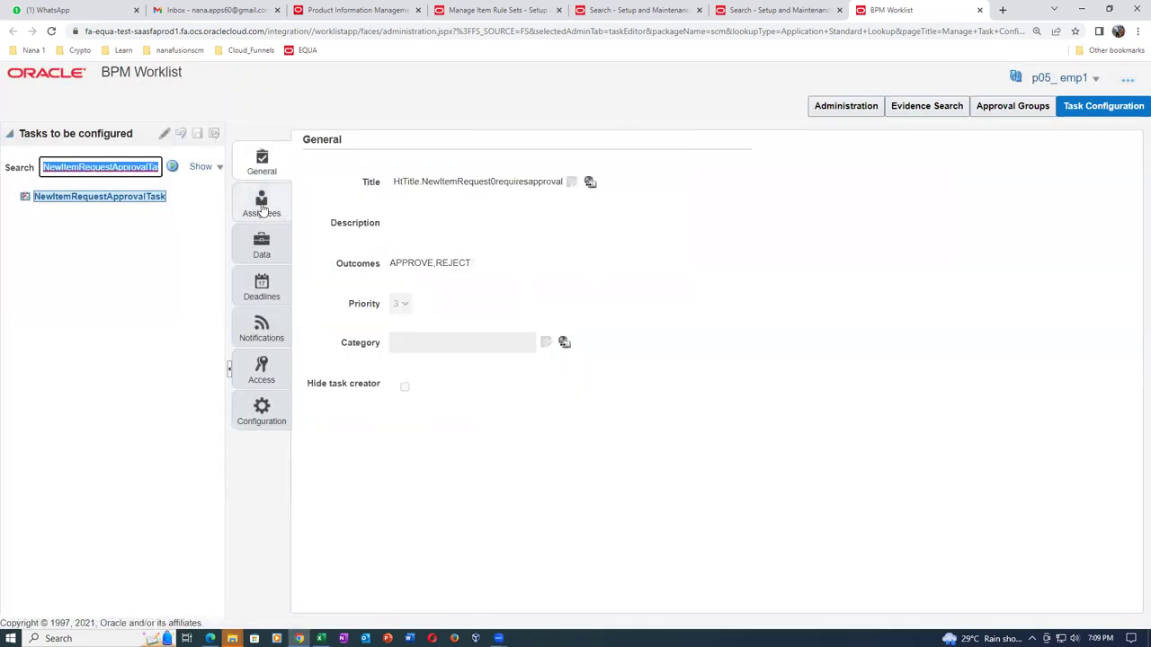
Step: Edit the task and check Ignore Participant on the first parallel approvers participant
{"action": "left_click", "coordinate": [262, 207]}
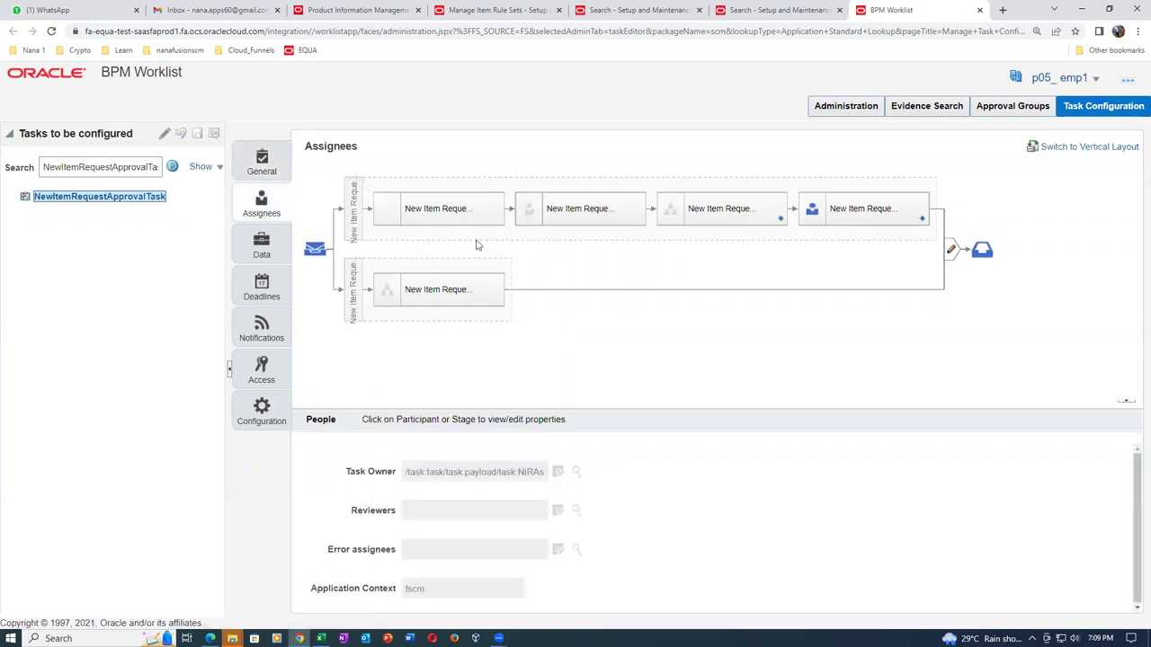
{"action": "left_click", "coordinate": [423, 211]}
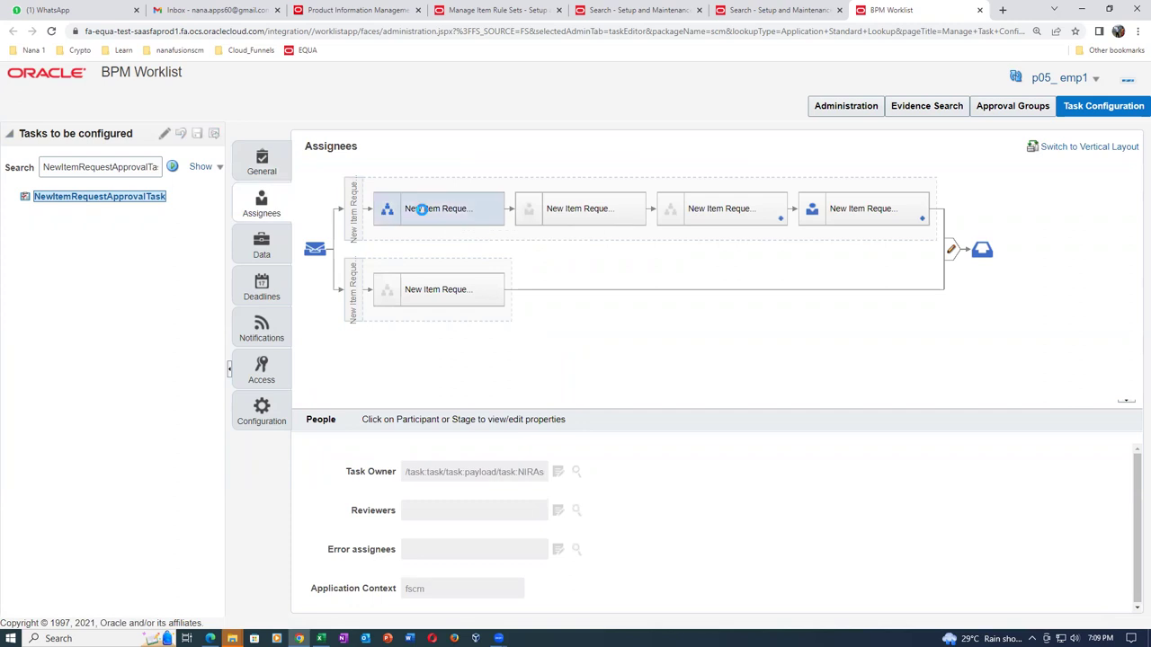
{"action": "left_click", "coordinate": [165, 133]}
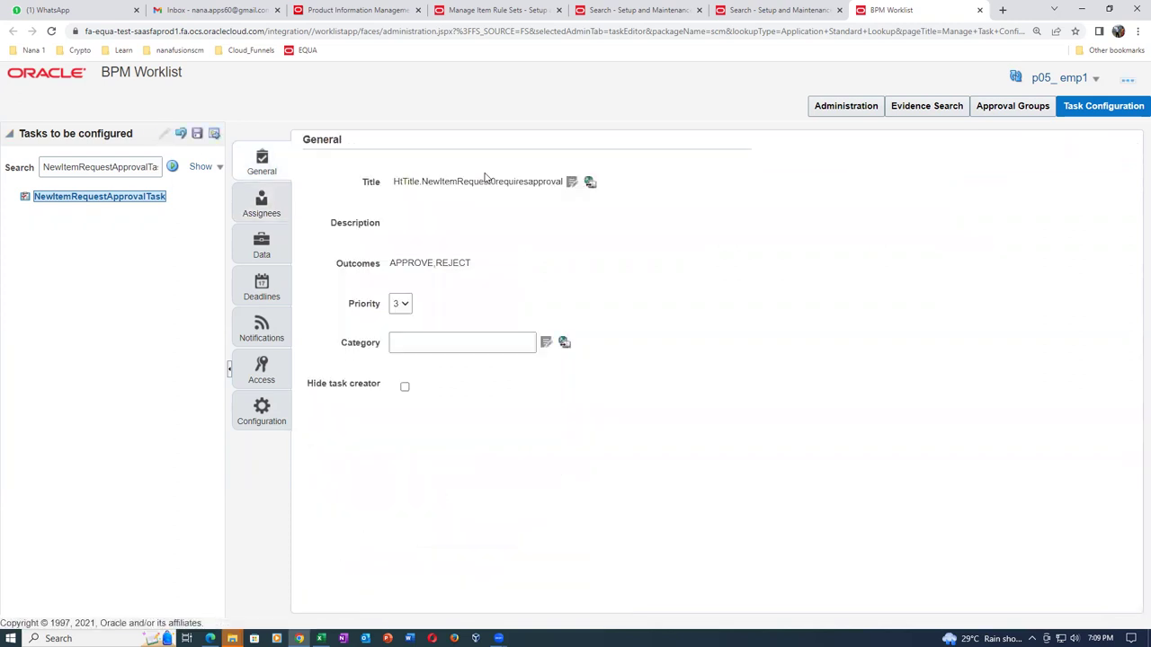
{"action": "left_click", "coordinate": [262, 205]}
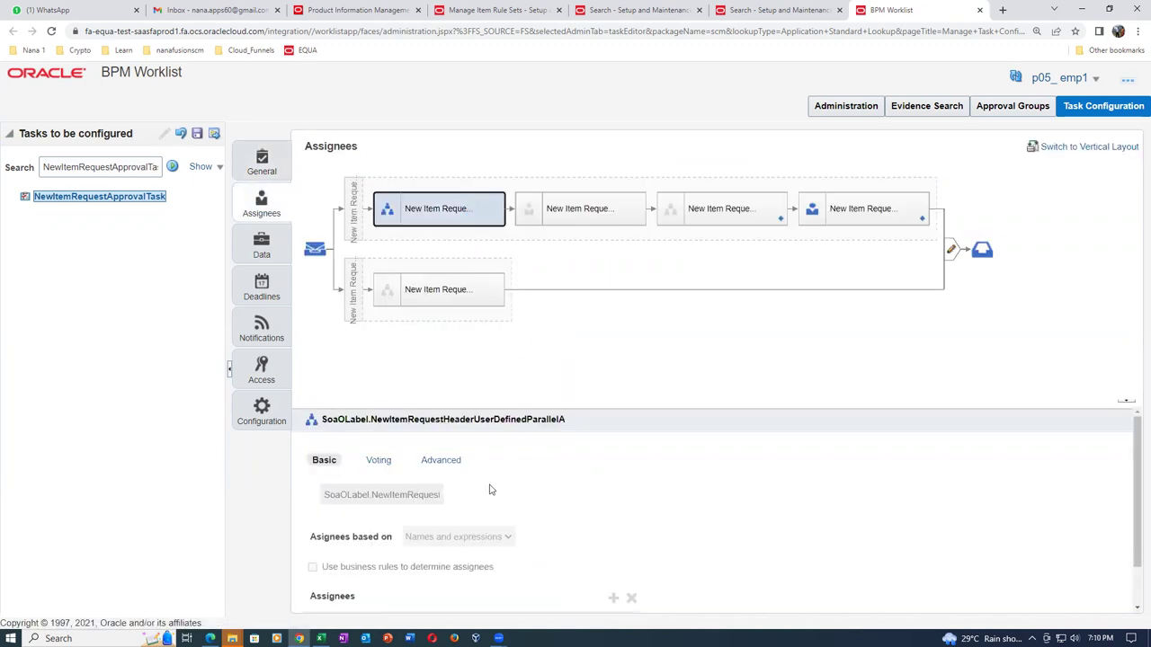
{"action": "left_click", "coordinate": [440, 461]}
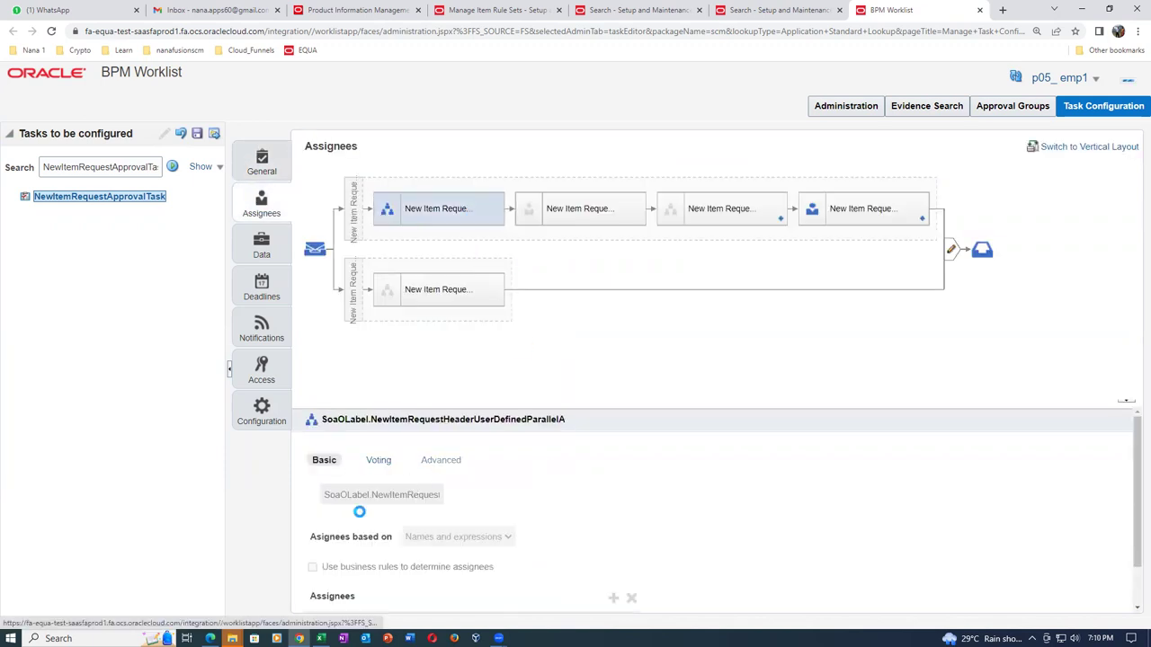
{"action": "left_click", "coordinate": [316, 513]}
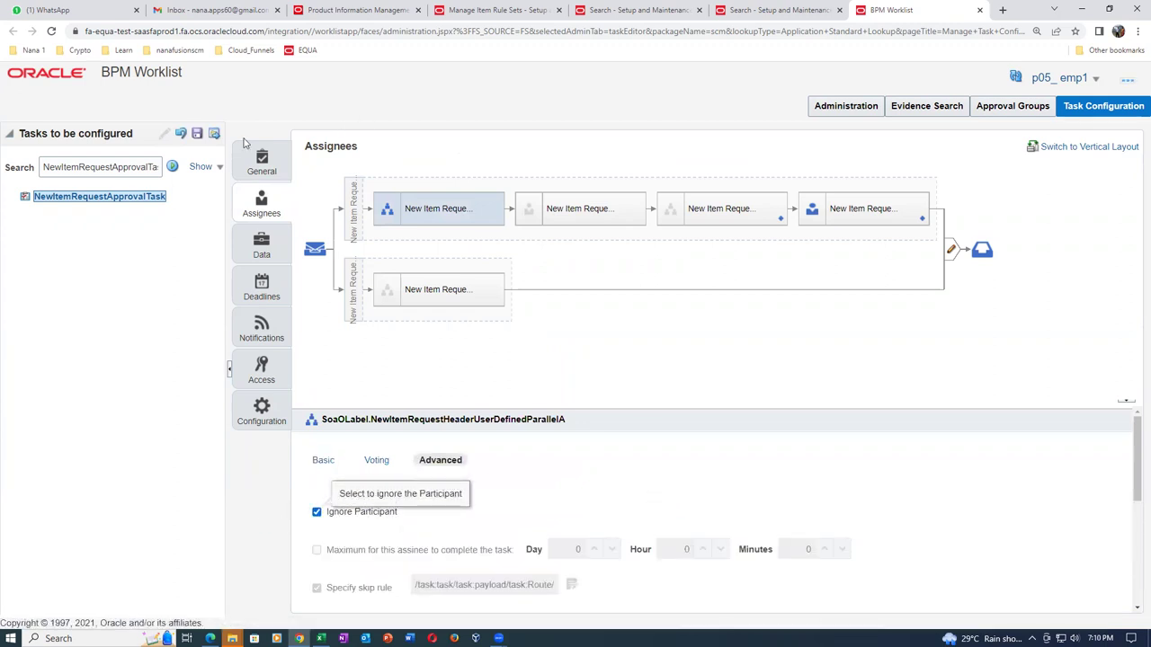
Step: Save and commit the task configuration with comment 'fj', closing each confirmation
{"action": "left_click", "coordinate": [196, 134]}
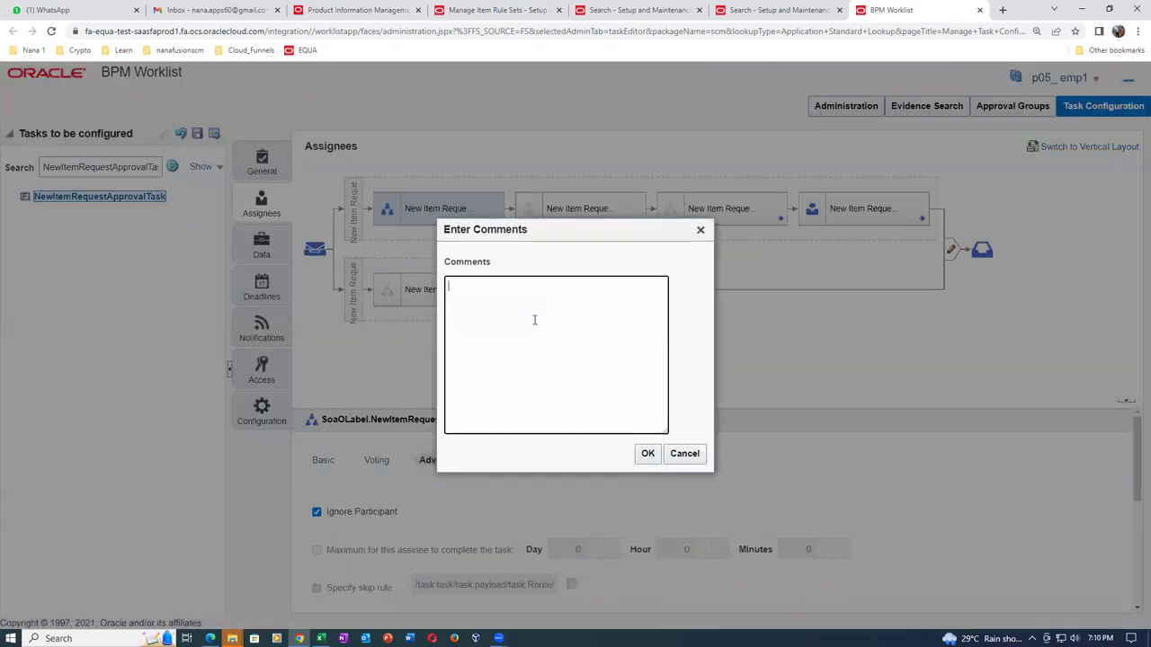
{"action": "left_click", "coordinate": [648, 454]}
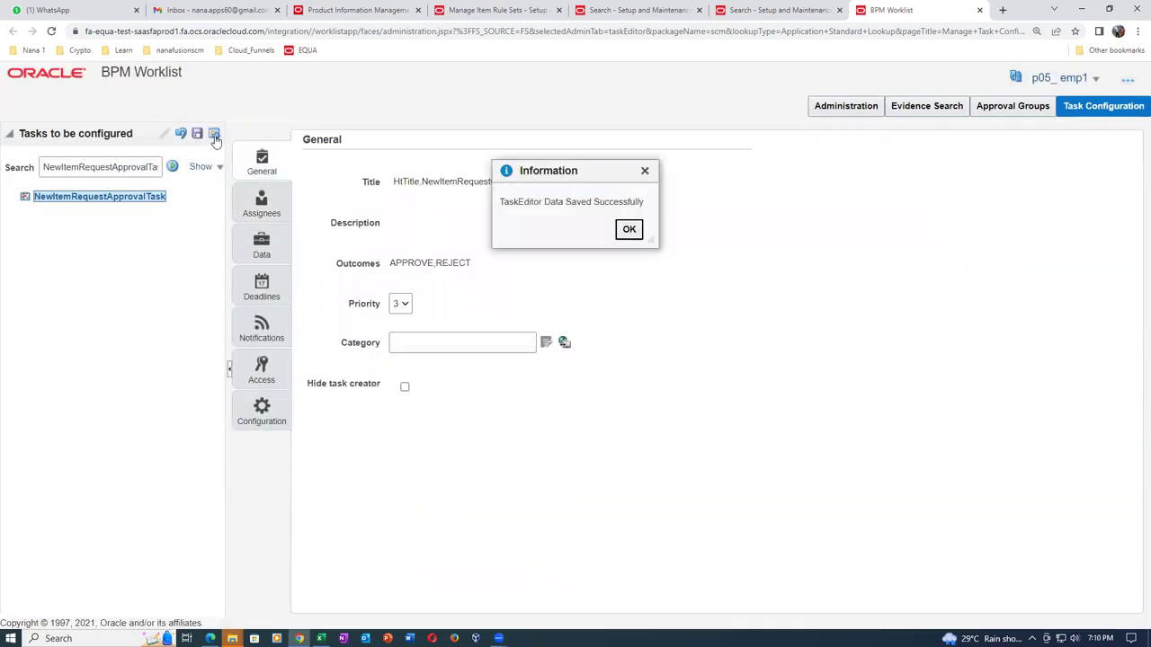
{"action": "left_click", "coordinate": [626, 228]}
{"action": "left_click", "coordinate": [213, 133]}
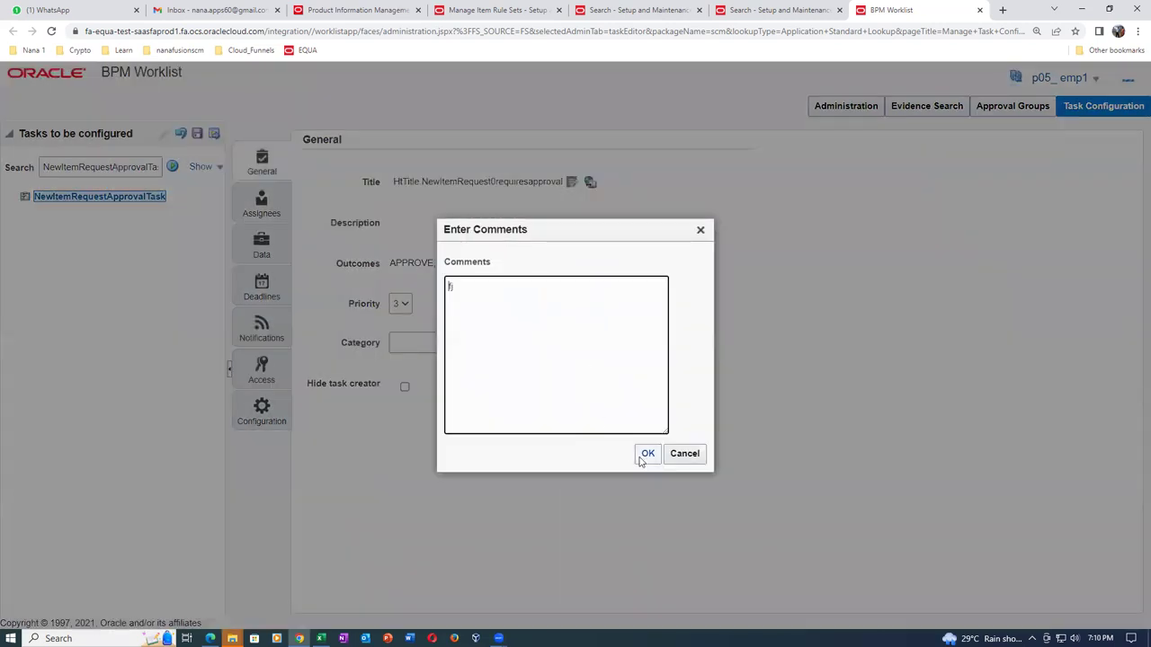
{"action": "left_click", "coordinate": [647, 455]}
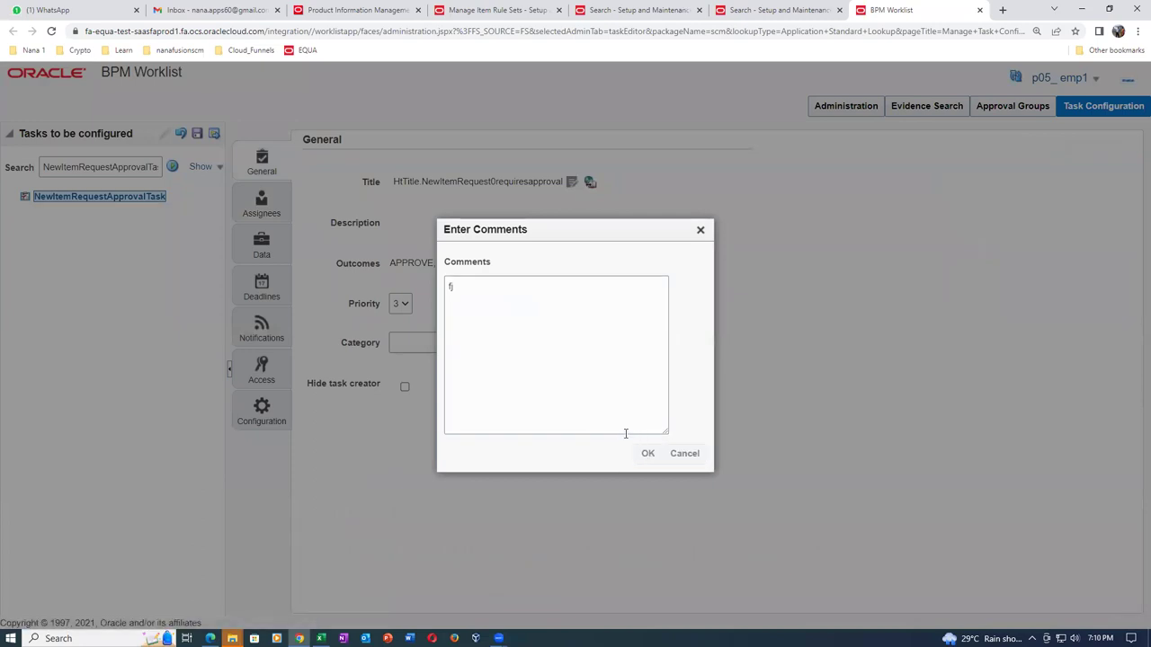
{"action": "type", "text": "fj"}
{"action": "left_click", "coordinate": [648, 453]}
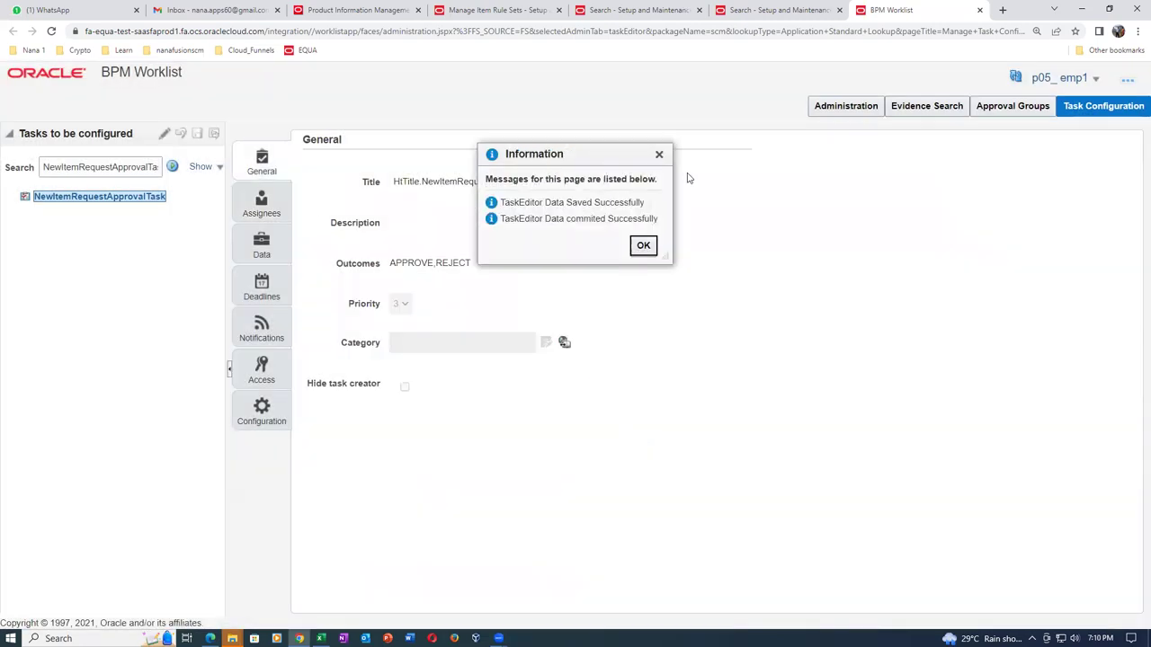
{"action": "left_click", "coordinate": [642, 245]}
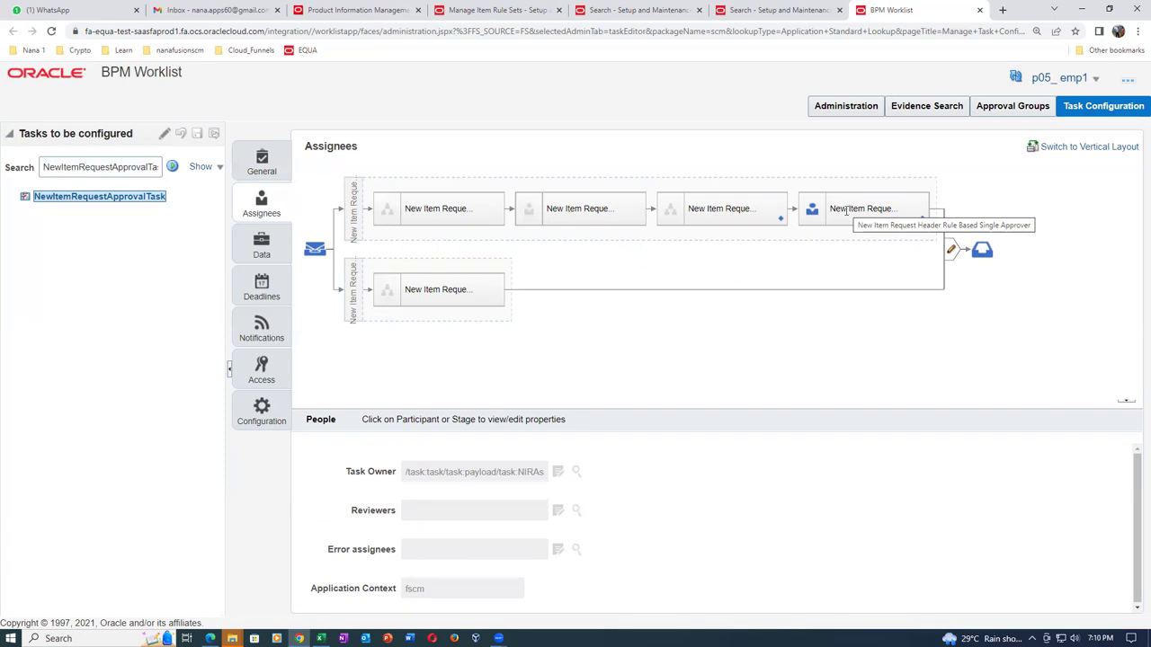
Step: Put the task in edit mode, reopen the single approver's NewItemRequestHeaderRuleSet, and delete Rule 1
{"action": "left_click", "coordinate": [846, 210]}
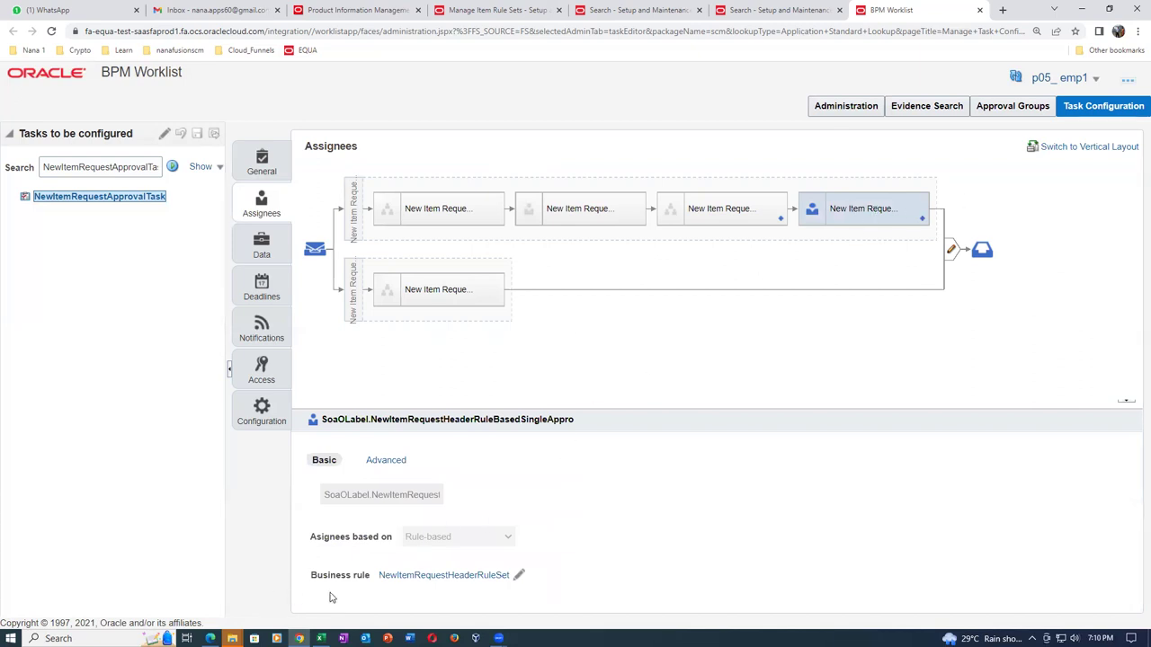
{"action": "left_click", "coordinate": [438, 580]}
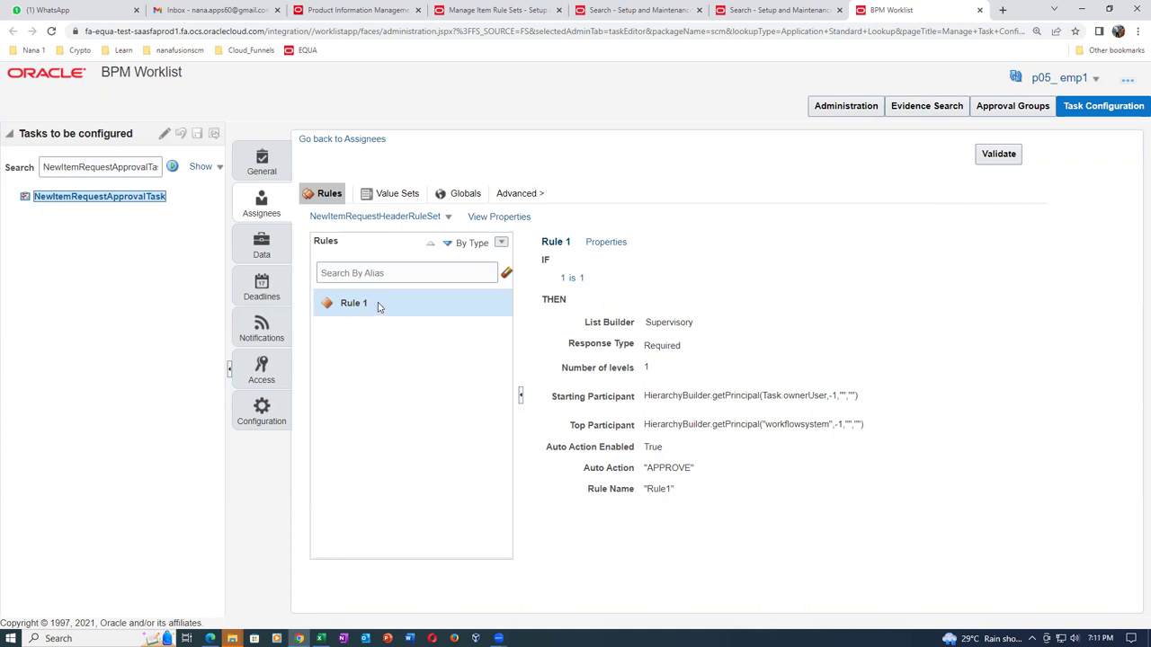
{"action": "left_click", "coordinate": [165, 135]}
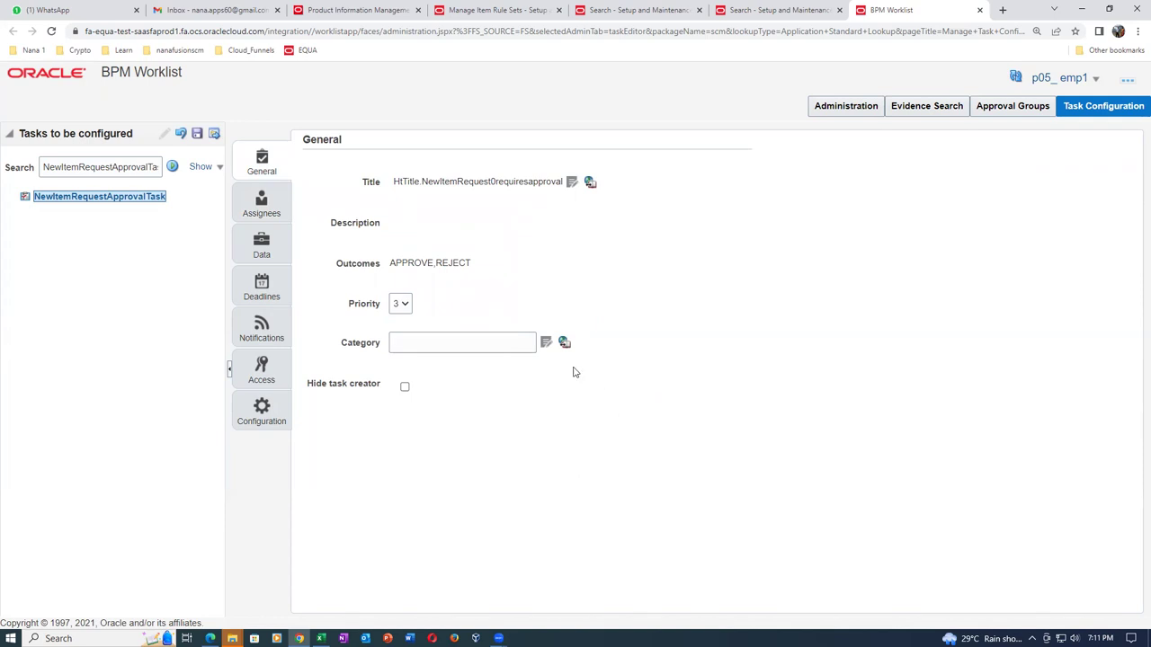
{"action": "left_click", "coordinate": [259, 202]}
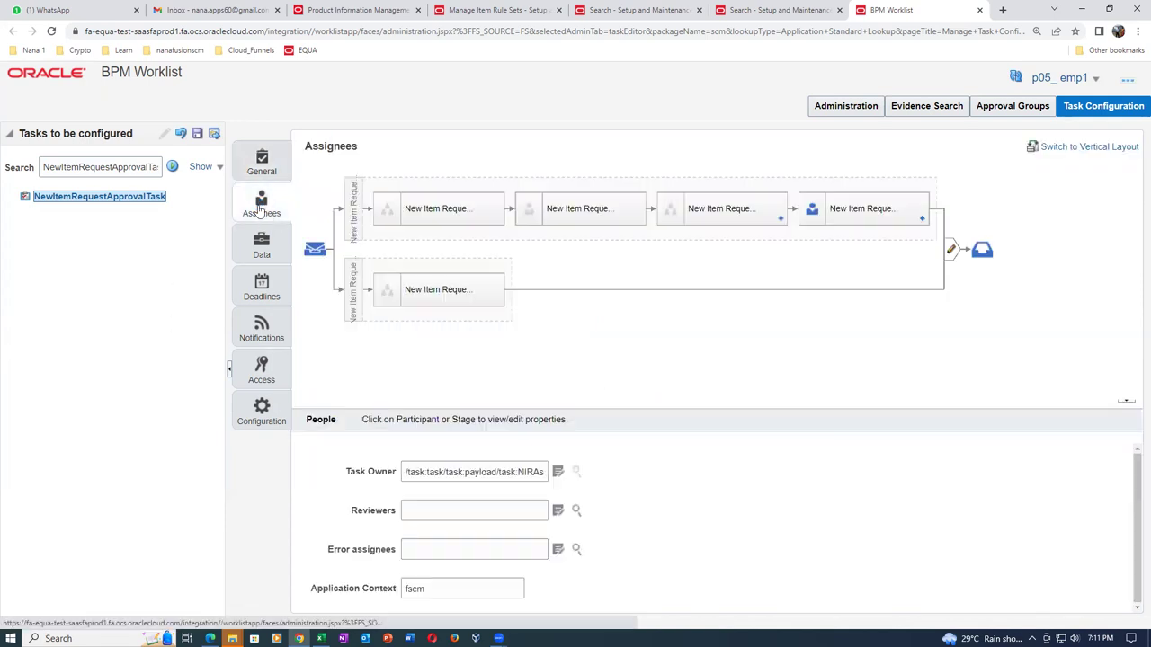
{"action": "left_click", "coordinate": [847, 220]}
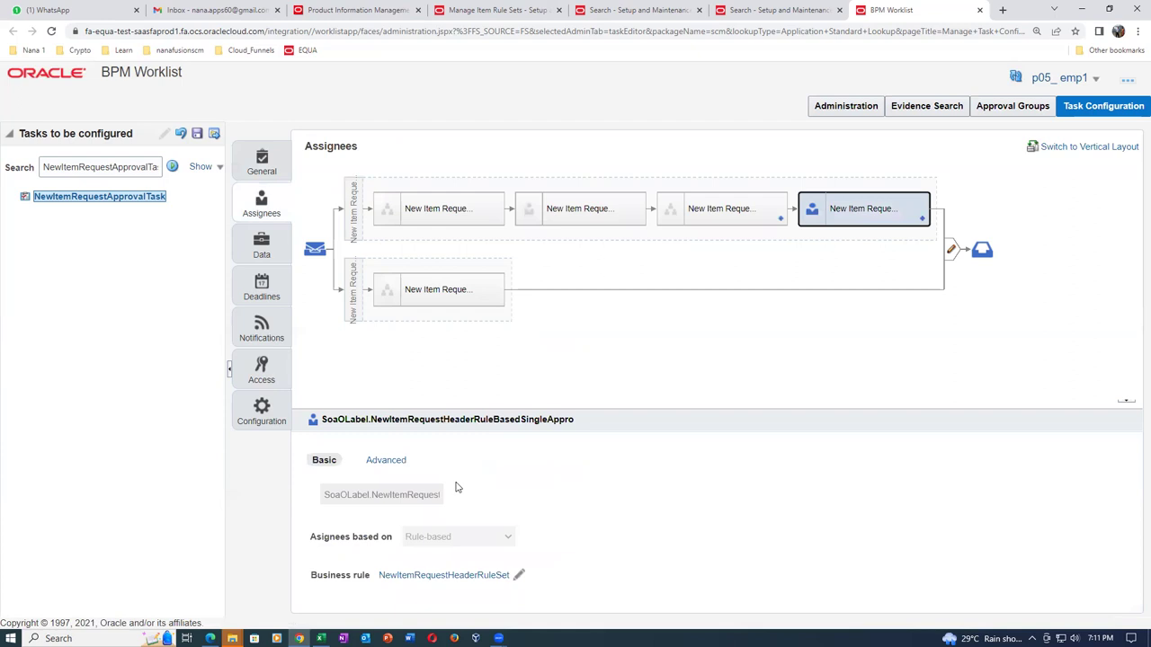
{"action": "left_click", "coordinate": [423, 576]}
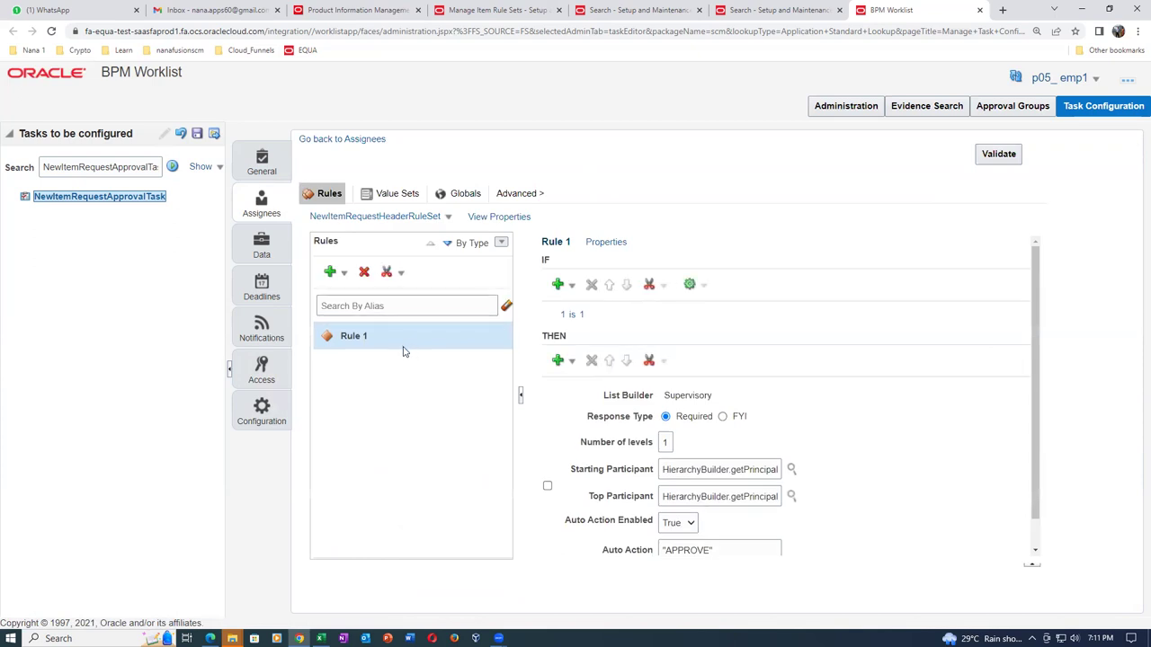
{"action": "left_click", "coordinate": [364, 274]}
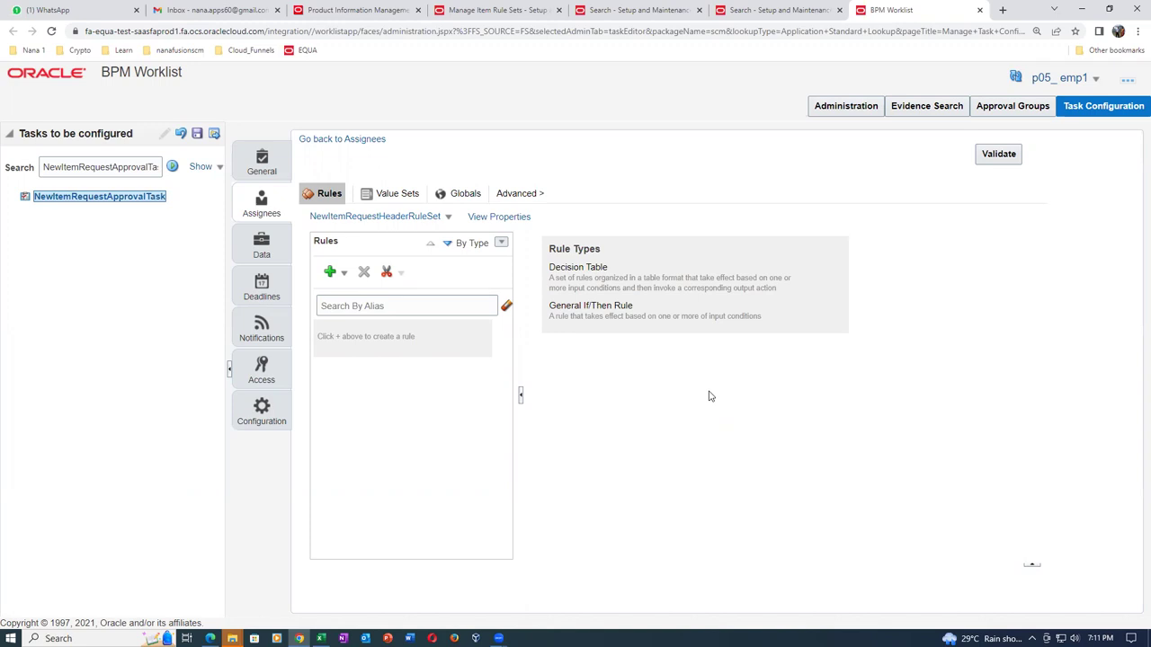
Step: Add a general Rule 1 with a simple test condition where 1 is 1
{"action": "left_click", "coordinate": [342, 272]}
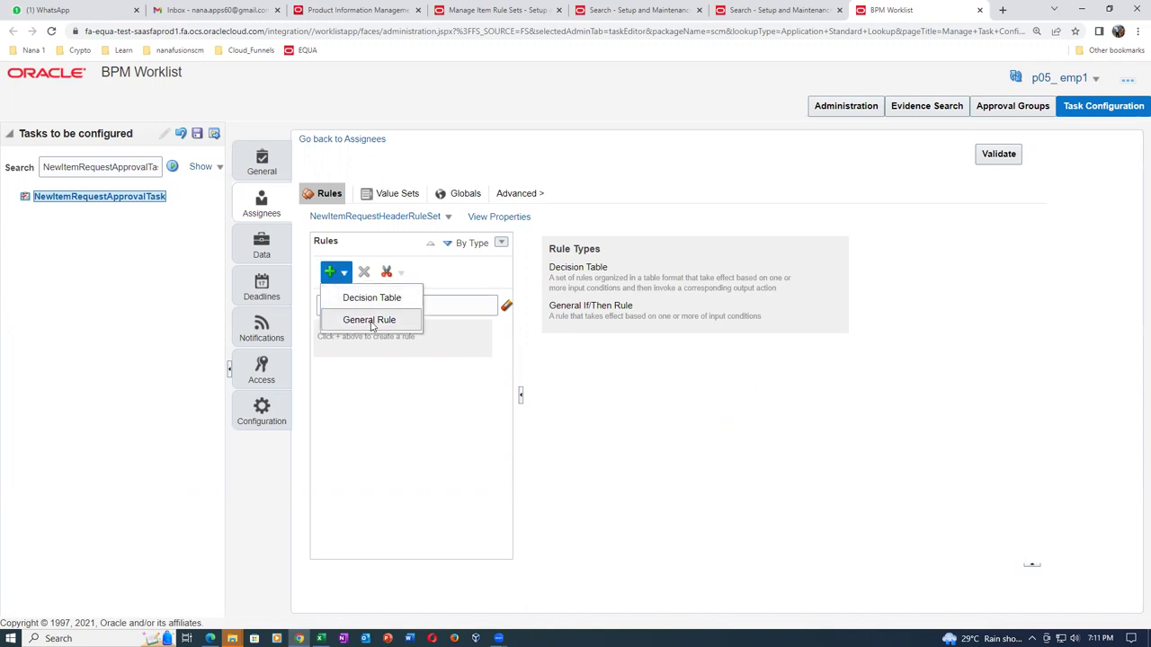
{"action": "left_click", "coordinate": [368, 320]}
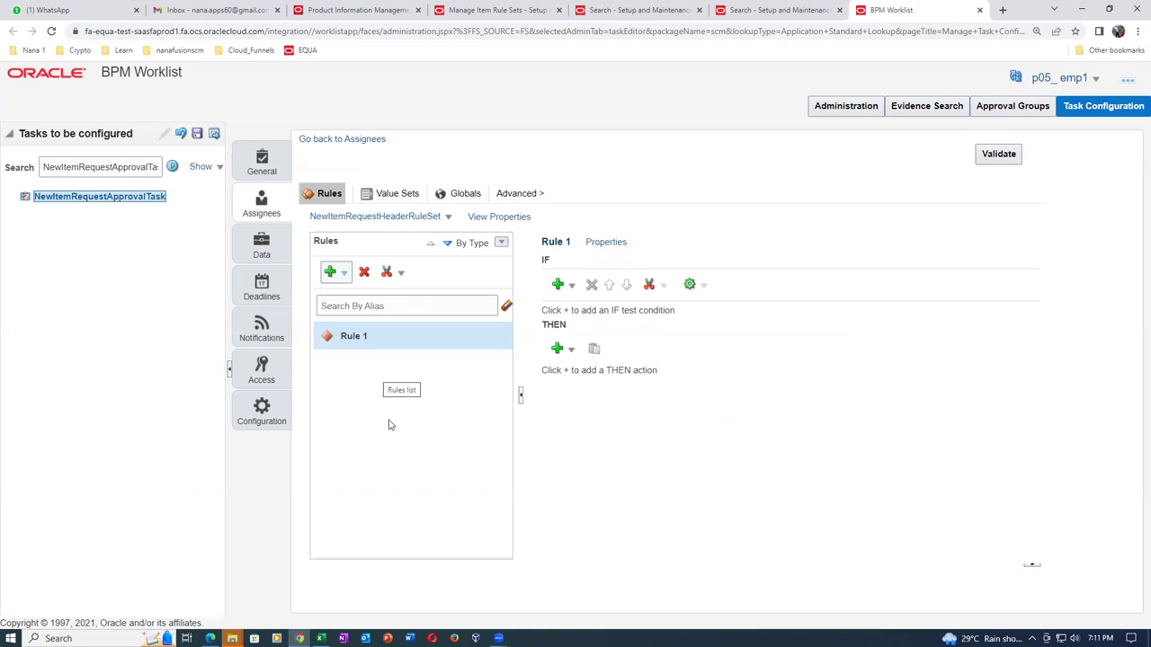
{"action": "left_click", "coordinate": [559, 289]}
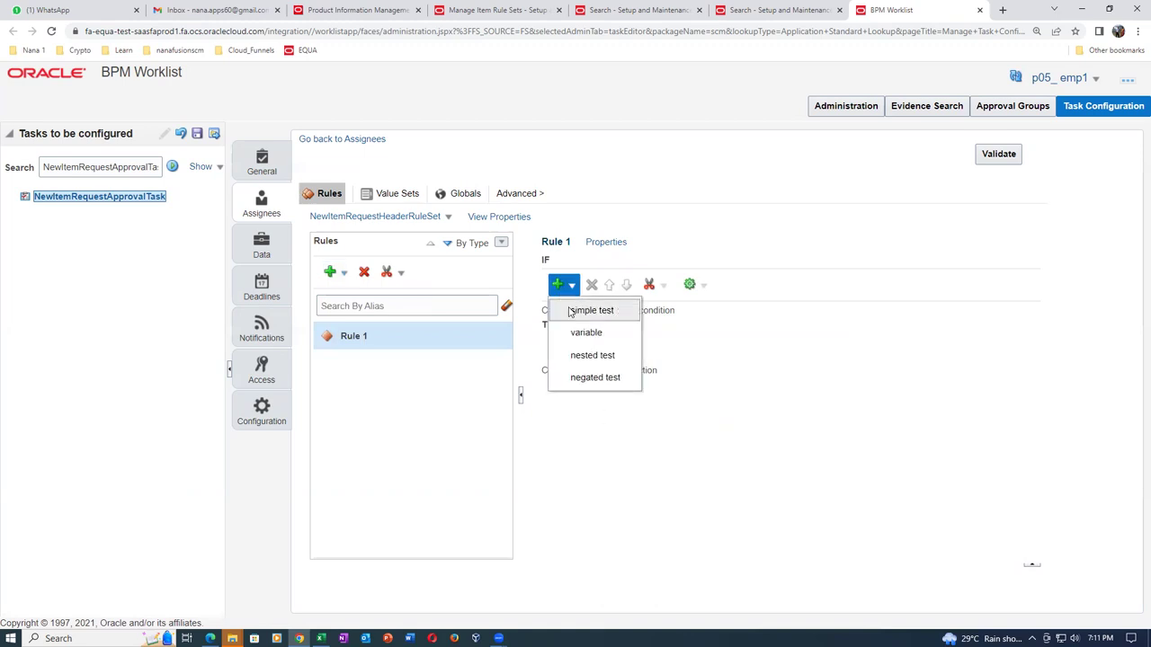
{"action": "left_click", "coordinate": [592, 310]}
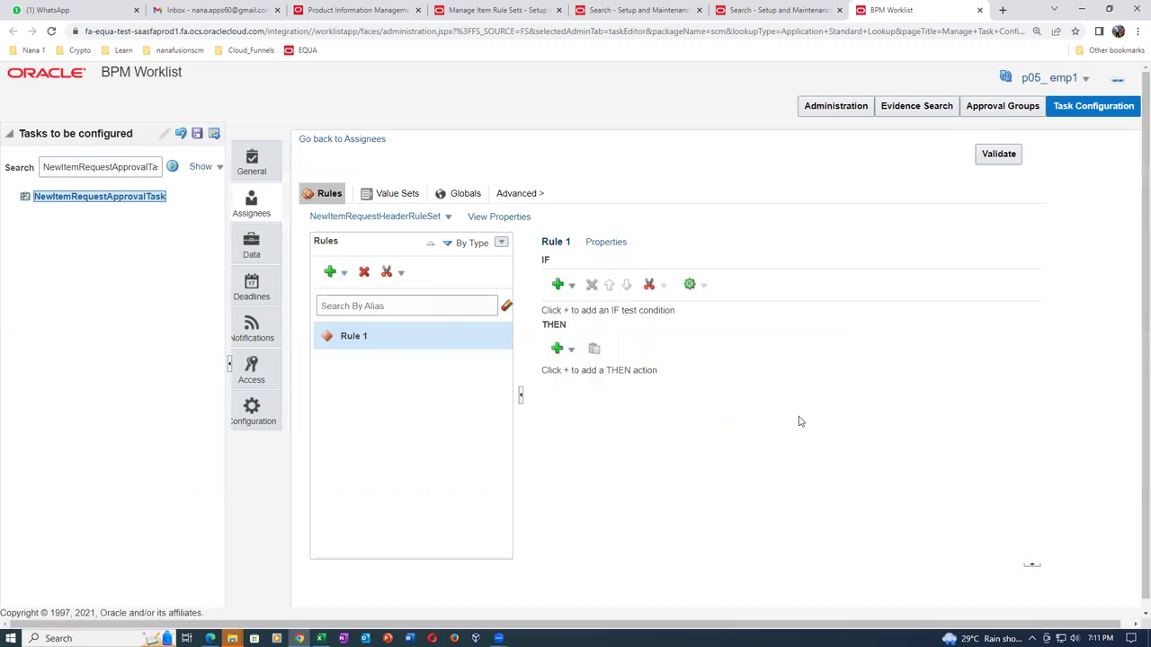
{"action": "left_click", "coordinate": [646, 316]}
{"action": "type", "text": "1"}
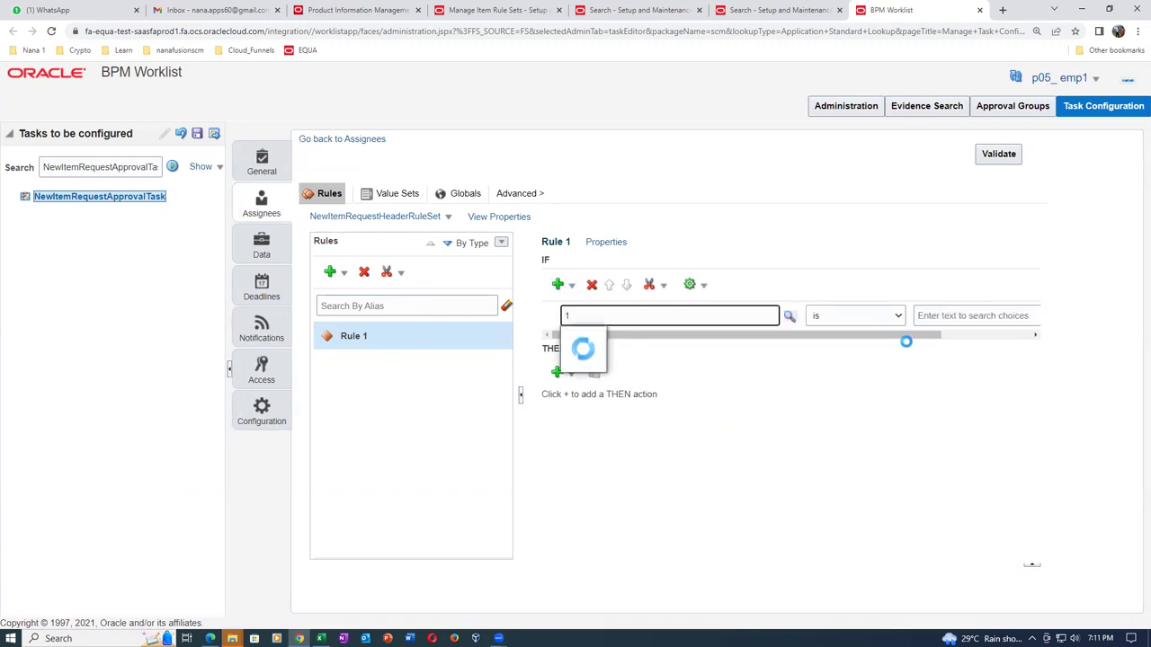
{"action": "left_click", "coordinate": [949, 315]}
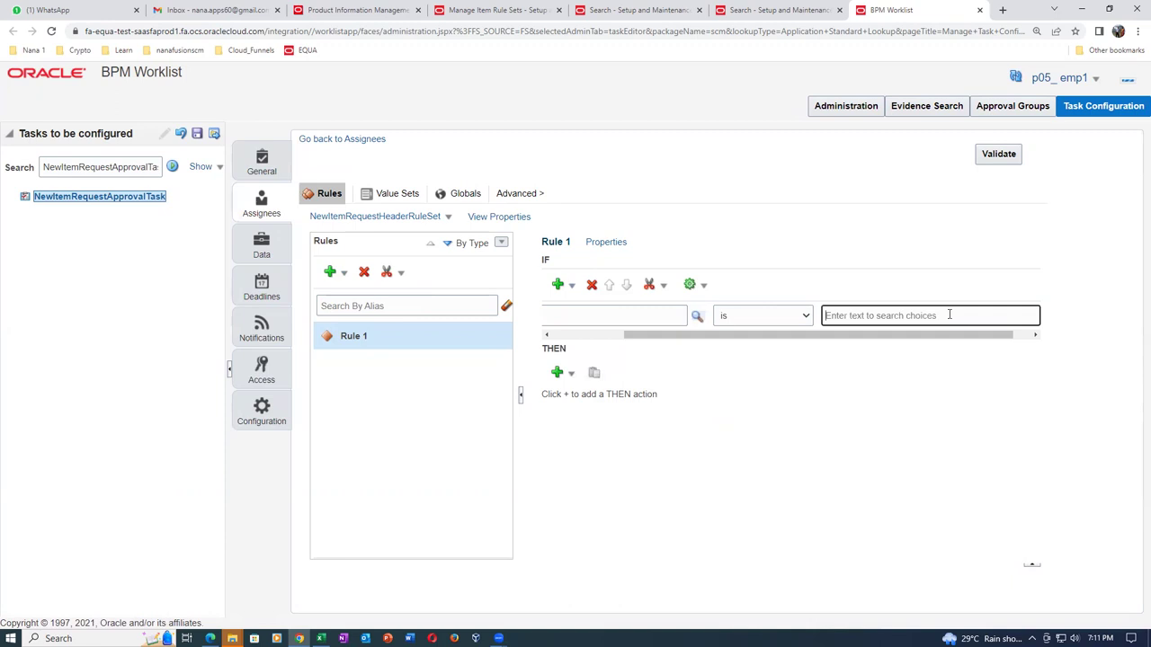
{"action": "type", "text": "1"}
{"action": "left_click_drag", "start_coordinate": [930, 339], "coordinate": [733, 340]}
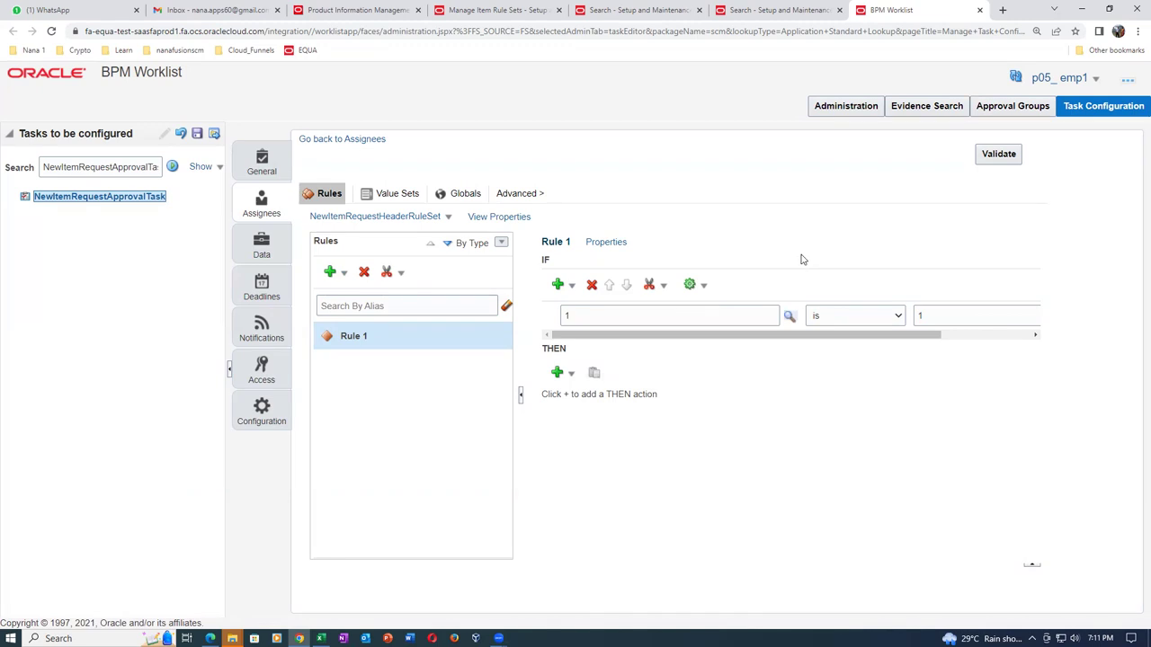
{"action": "key", "text": "alt+Tab"}
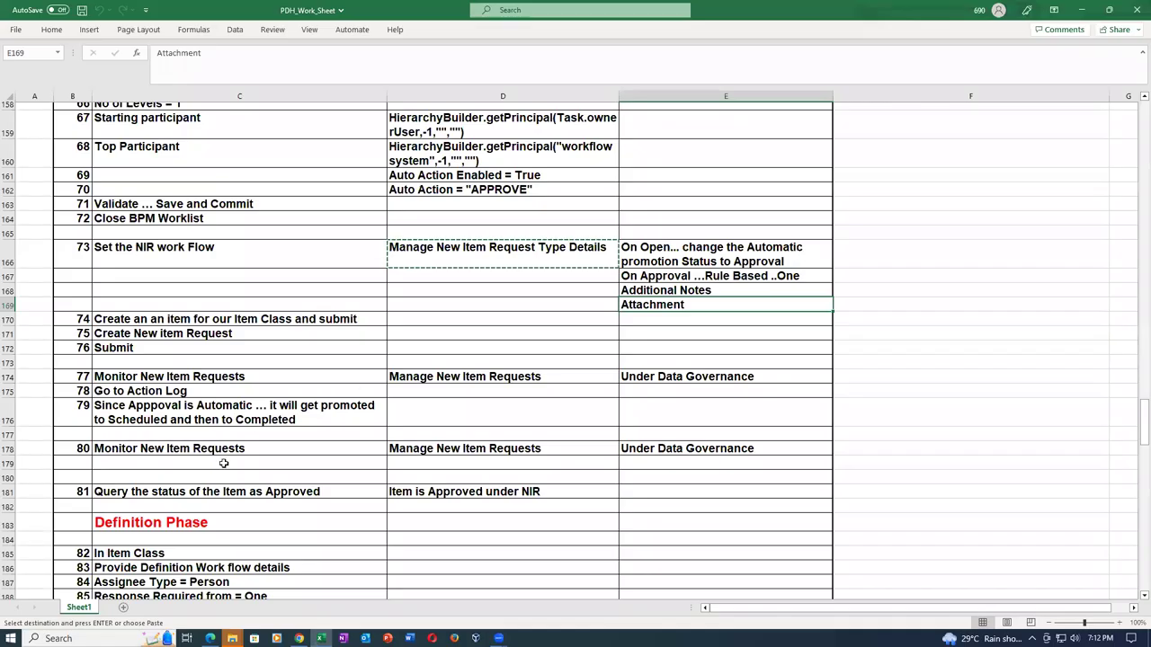
Step: Review the PDH_Work_Sheet notes on choosing the business rule, deleting conditions and adding an approver
{"action": "scroll", "coordinate": [261, 392], "scroll_direction": "up", "scroll_amount": 2}
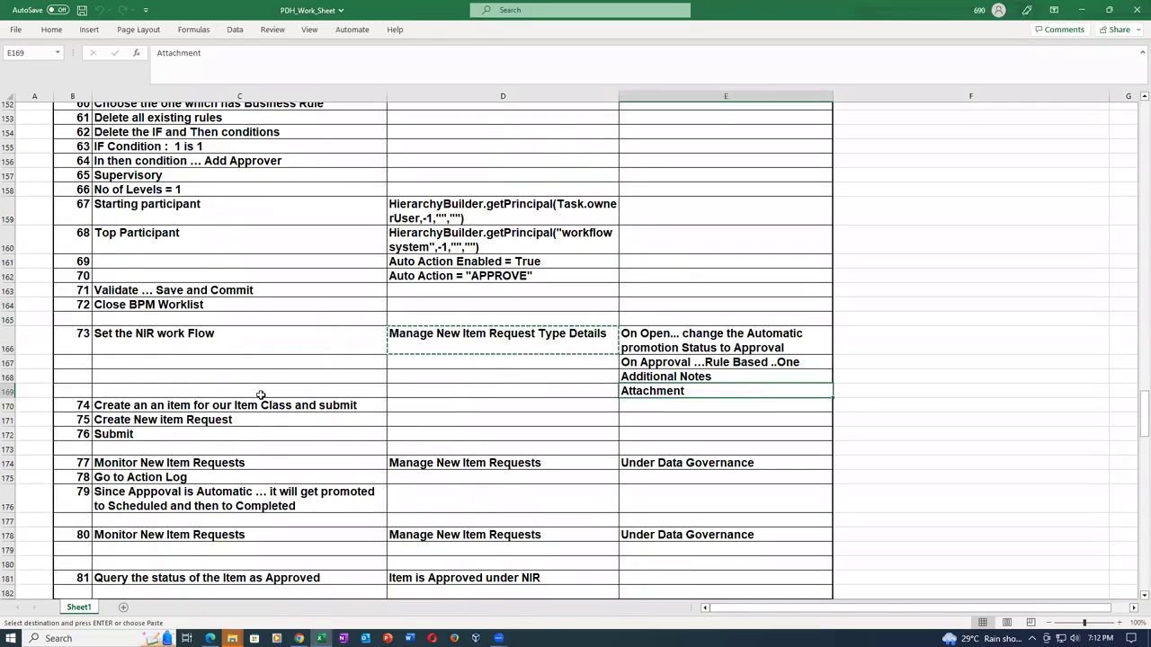
{"action": "scroll", "coordinate": [260, 393], "scroll_direction": "up", "scroll_amount": 2}
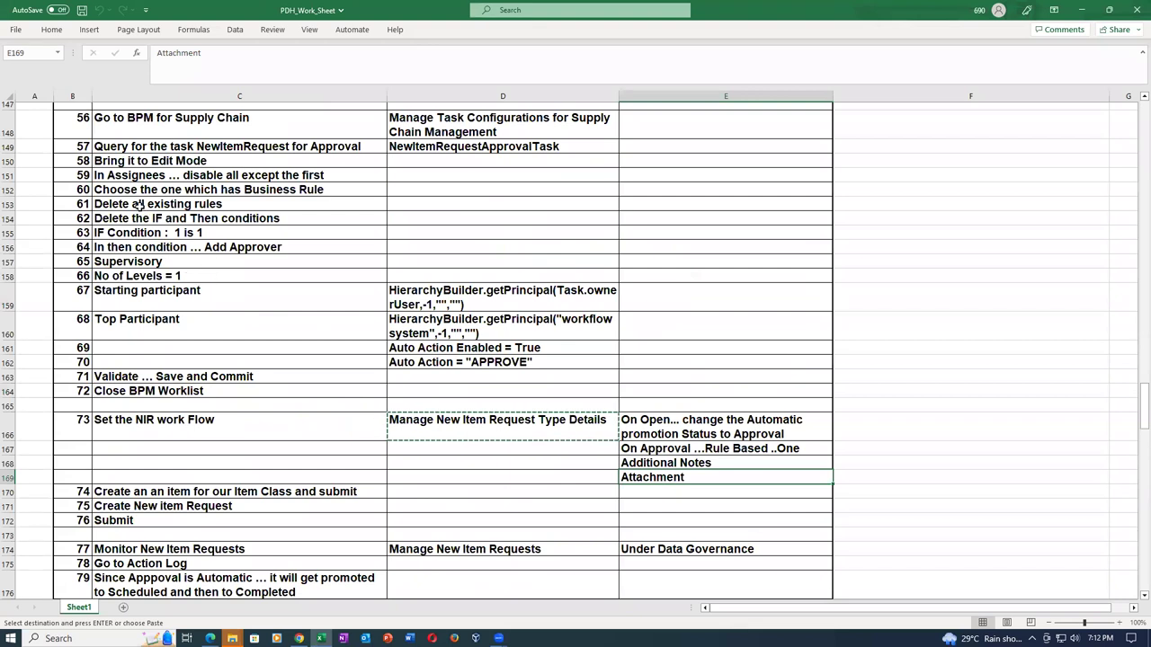
{"action": "left_click", "coordinate": [155, 190]}
{"action": "left_click", "coordinate": [135, 207]}
{"action": "key", "text": "Down"}
{"action": "left_click", "coordinate": [148, 235]}
Step: Add a Supervisory approver action to Rule 1's THEN section
{"action": "left_click", "coordinate": [150, 247]}
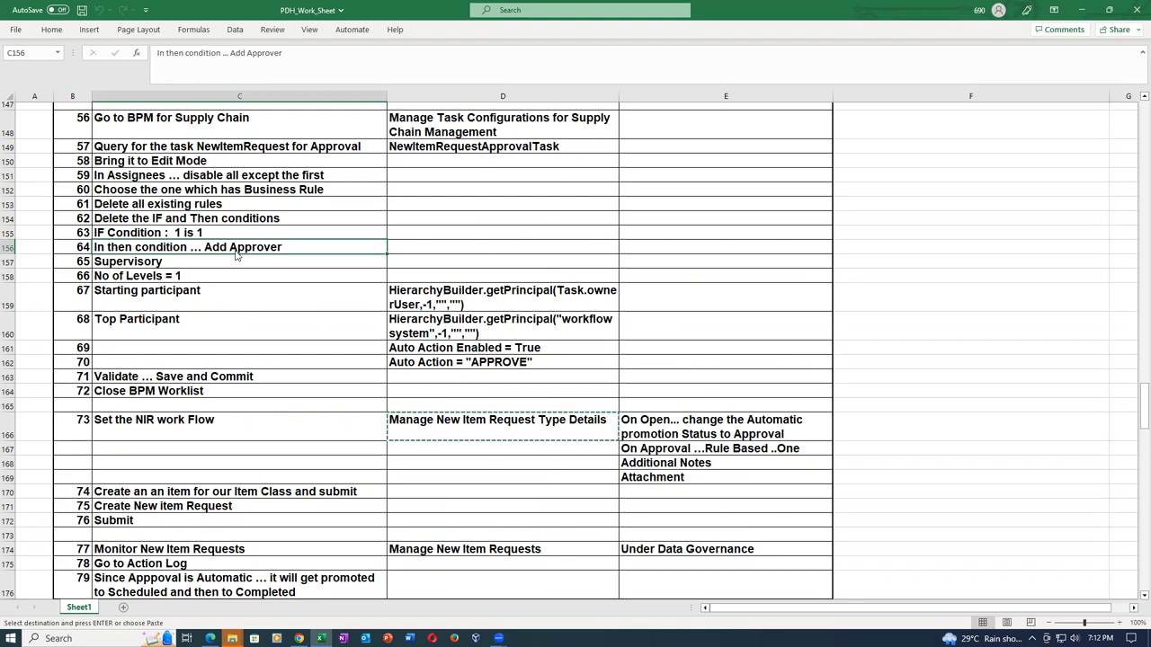
{"action": "key", "text": "alt+Tab"}
{"action": "left_click", "coordinate": [558, 373]}
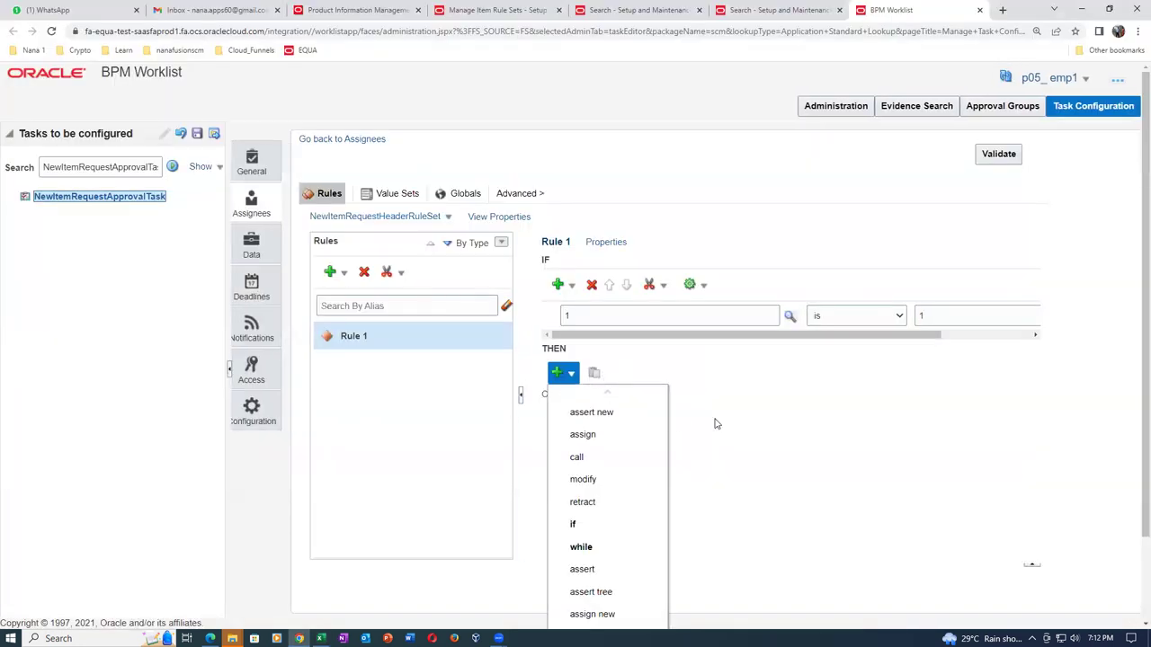
{"action": "scroll", "coordinate": [690, 474], "scroll_direction": "down", "scroll_amount": 1}
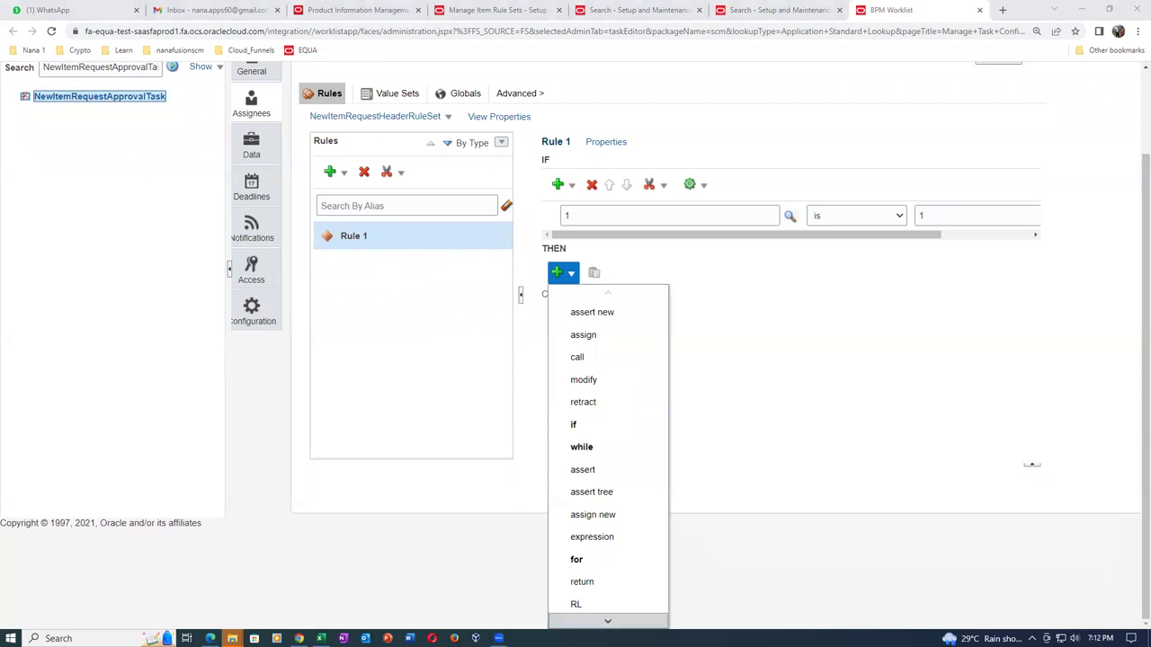
{"action": "mouse_move", "coordinate": [608, 620]}
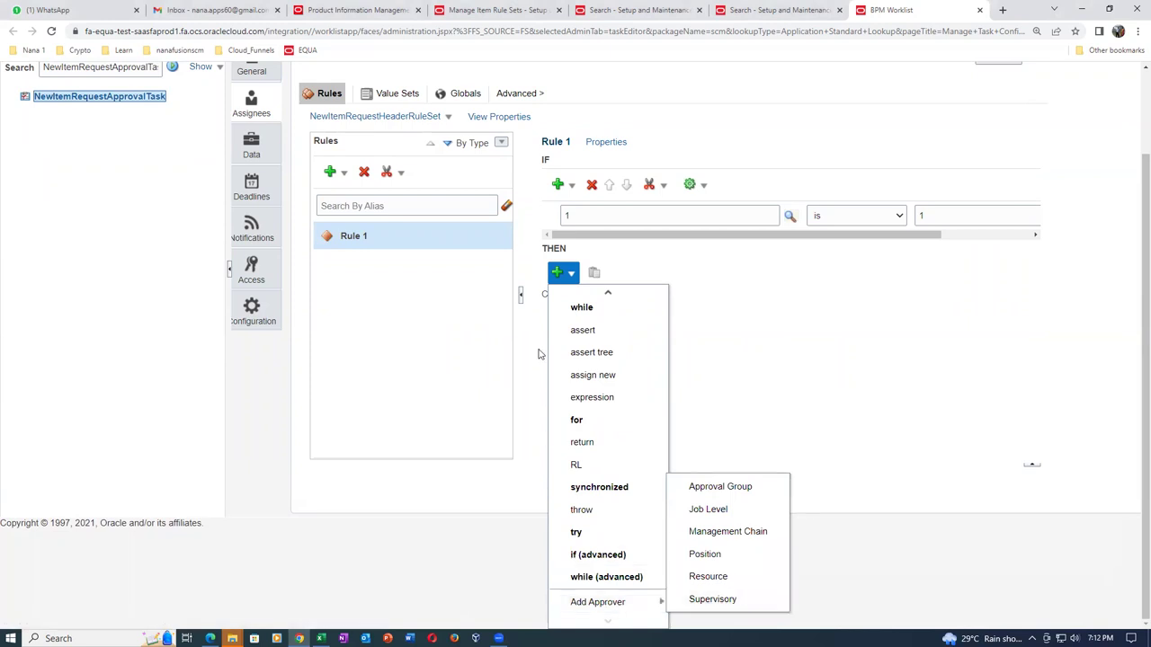
{"action": "left_click", "coordinate": [697, 601]}
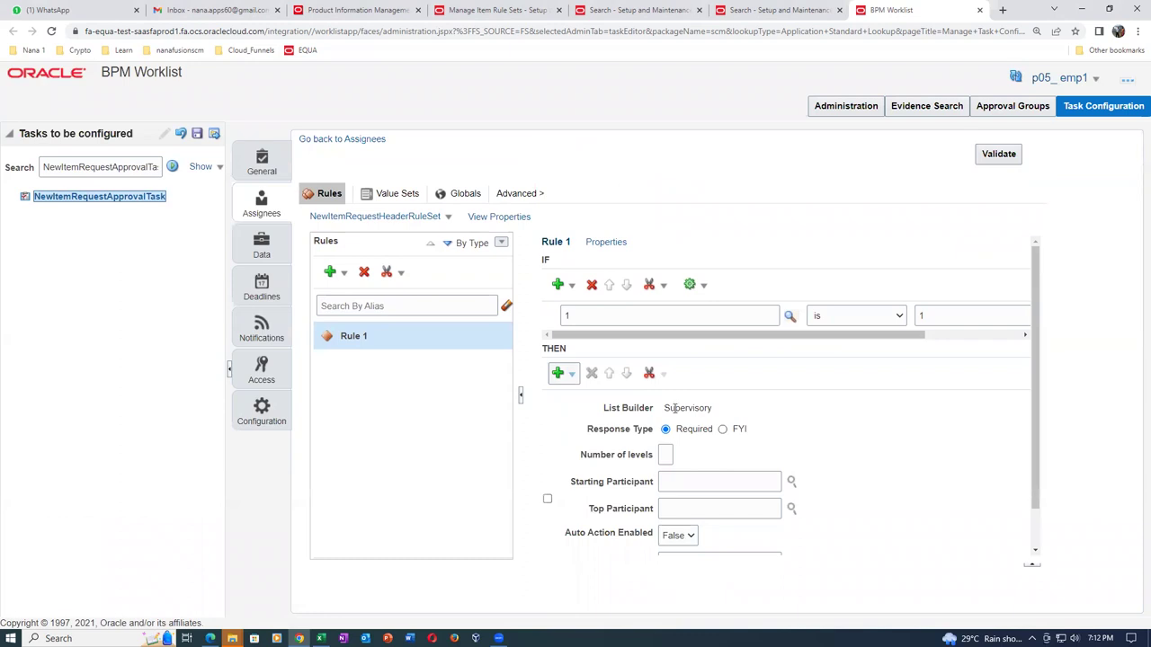
Step: Set the Supervisory approver's Number of levels to 1, following the worksheet notes
{"action": "key", "text": "alt+Tab"}
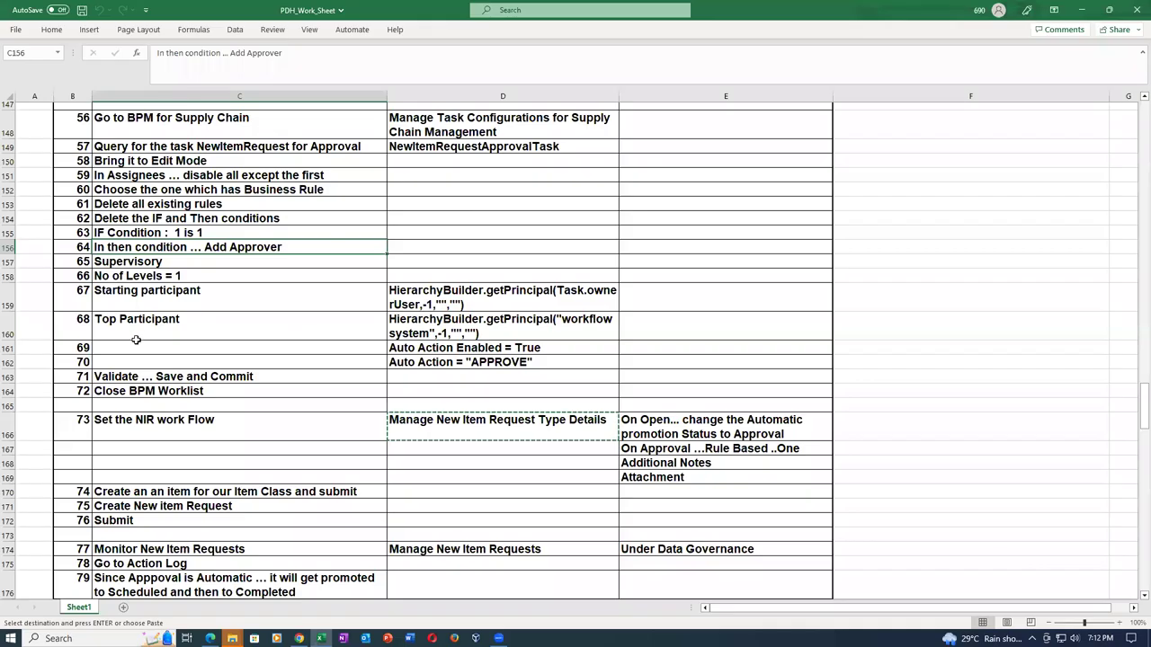
{"action": "left_click", "coordinate": [216, 261]}
{"action": "left_click", "coordinate": [219, 275]}
{"action": "key", "text": "alt+Tab"}
{"action": "left_click", "coordinate": [665, 455]}
{"action": "type", "text": "1"}
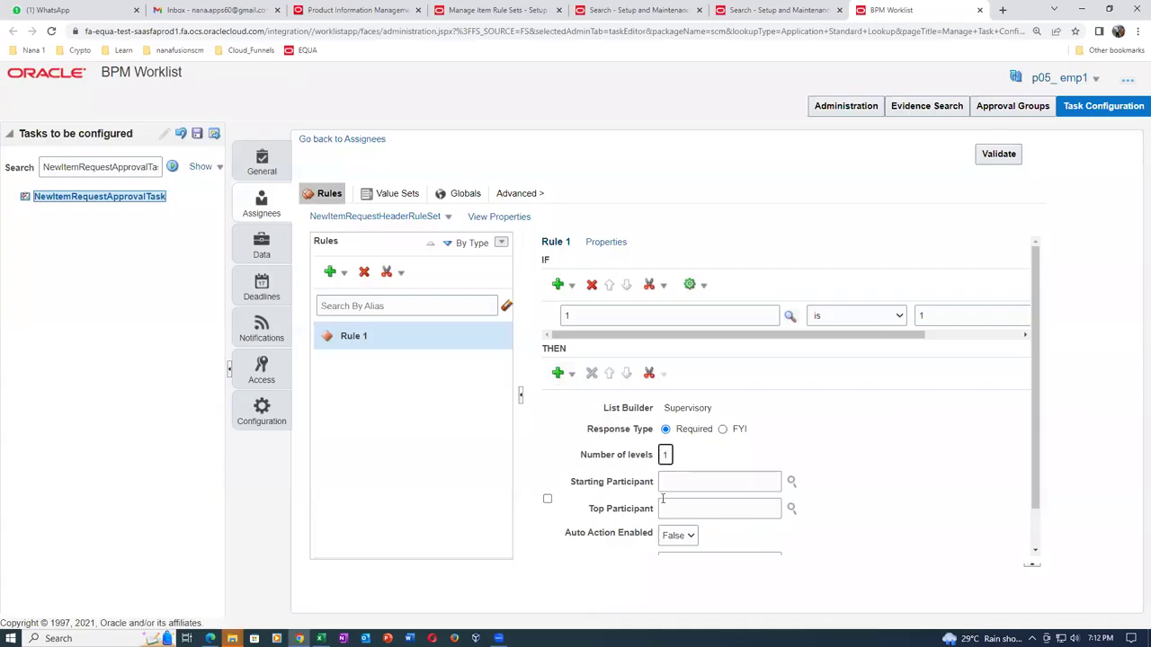
Step: Paste the HierarchyBuilder starting participant expression from cell D159 into Starting Participant
{"action": "key", "text": "alt+Tab"}
{"action": "left_click", "coordinate": [193, 309]}
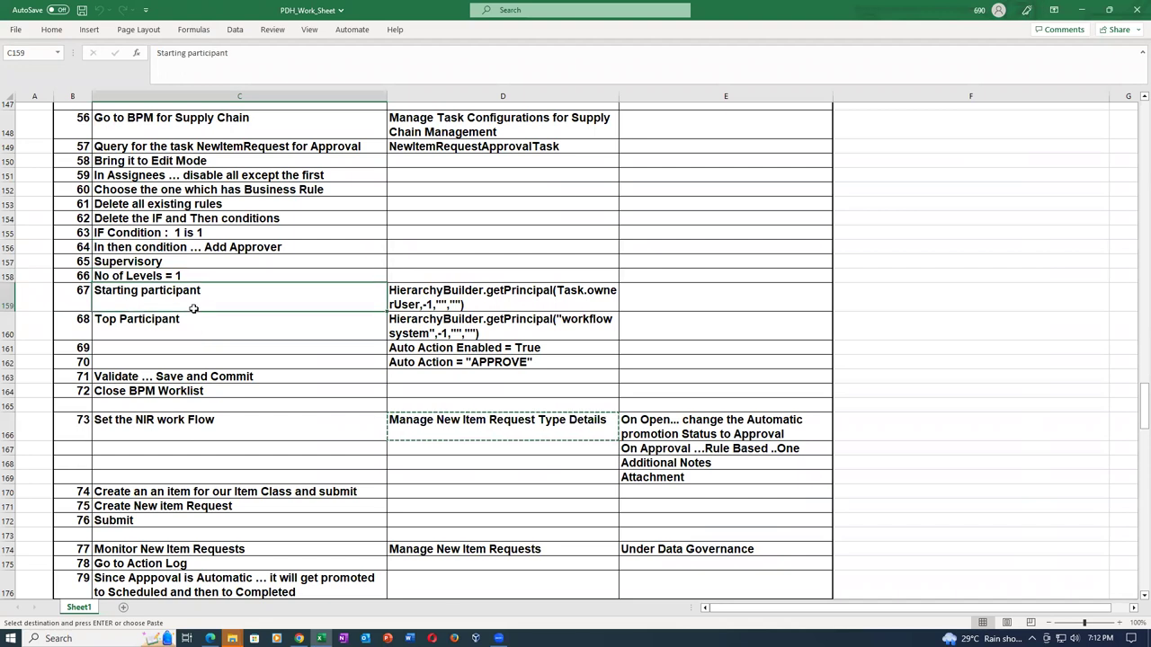
{"action": "left_click", "coordinate": [524, 307]}
{"action": "key", "text": "ctrl+c"}
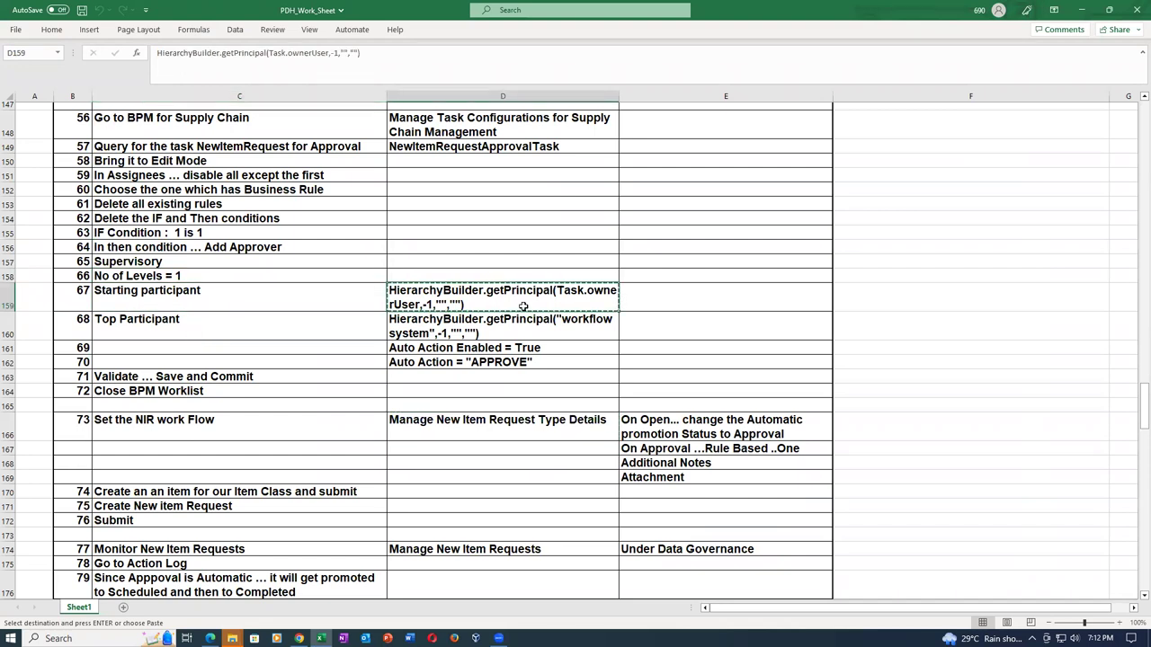
{"action": "key", "text": "alt+Tab"}
{"action": "left_click", "coordinate": [665, 484]}
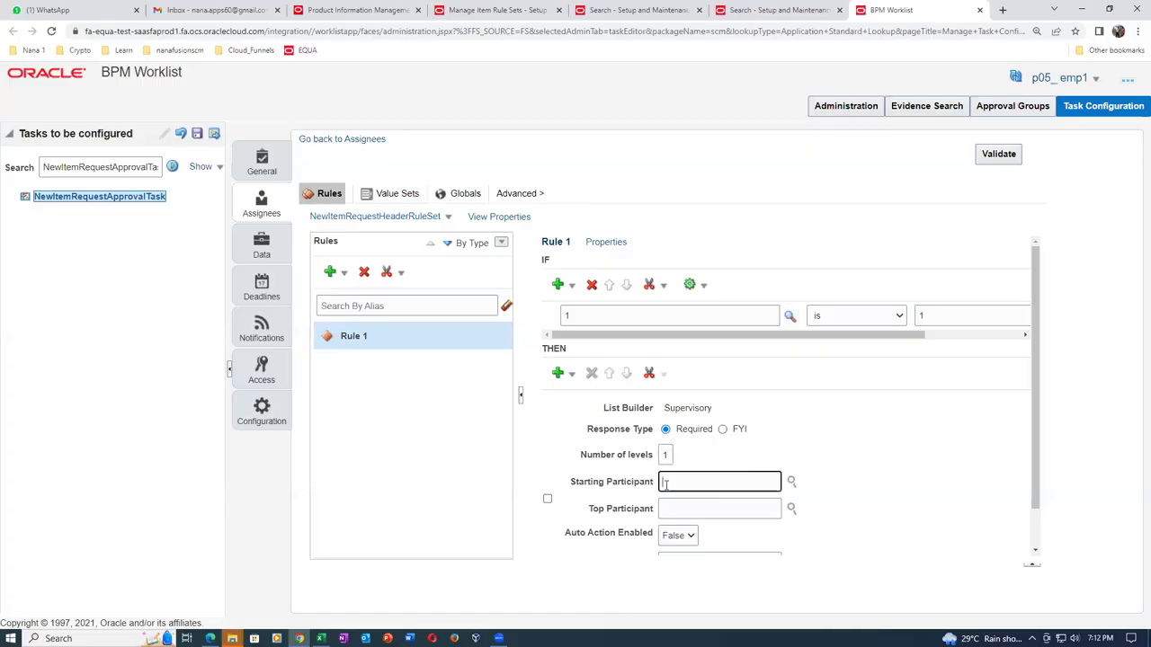
{"action": "key", "text": "ctrl+v"}
Step: Paste the HierarchyBuilder top participant expression from cell D160 into Top Participant
{"action": "left_click", "coordinate": [671, 509]}
{"action": "key", "text": "alt+Tab"}
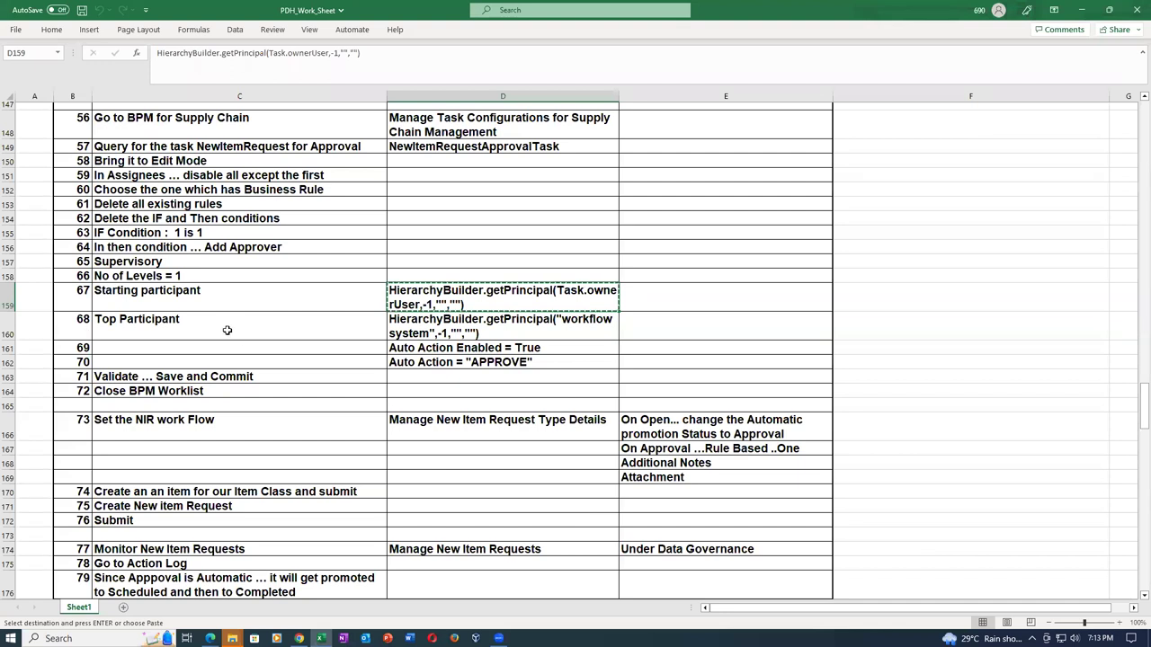
{"action": "left_click", "coordinate": [469, 329]}
{"action": "key", "text": "ctrl+c"}
{"action": "key", "text": "alt+Tab"}
{"action": "key", "text": "ctrl+v"}
Step: Set Auto Action Enabled to True and Auto Action to "APPROVE"
{"action": "key", "text": "alt+Tab"}
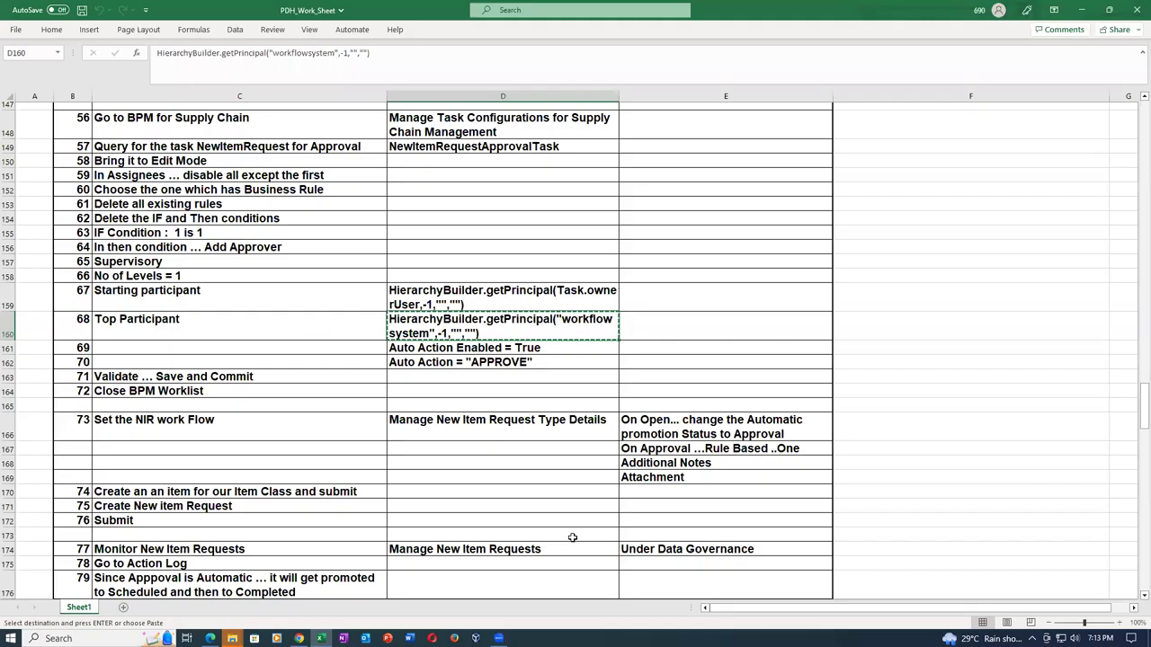
{"action": "left_click", "coordinate": [425, 349]}
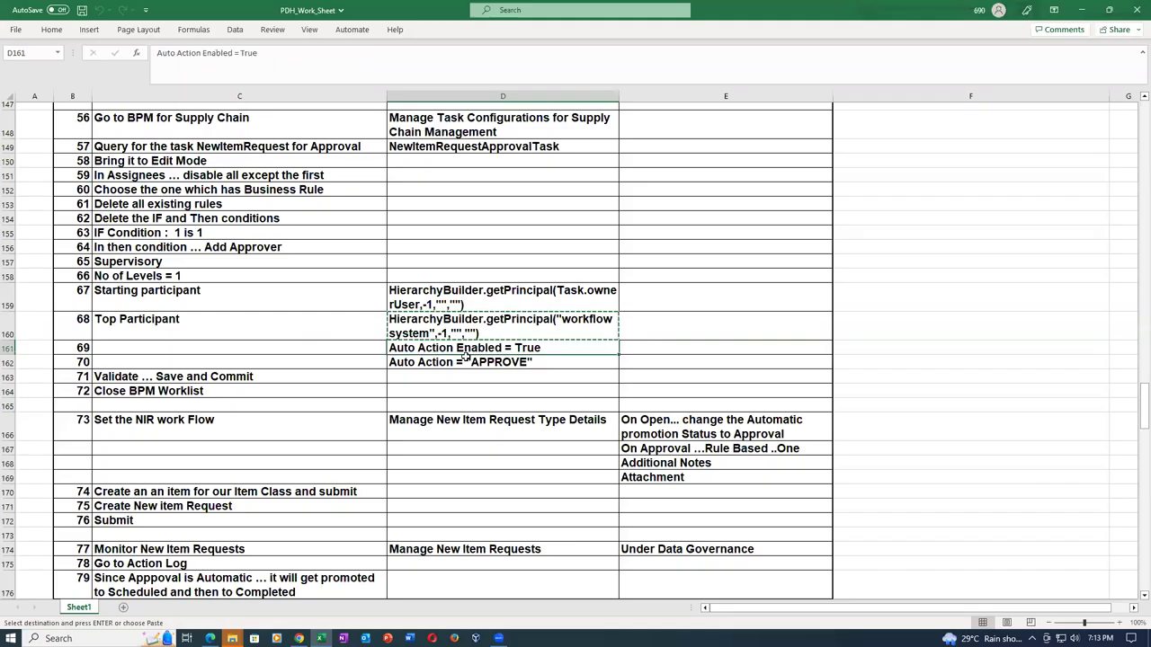
{"action": "scroll", "coordinate": [497, 370], "scroll_direction": "down", "scroll_amount": 2}
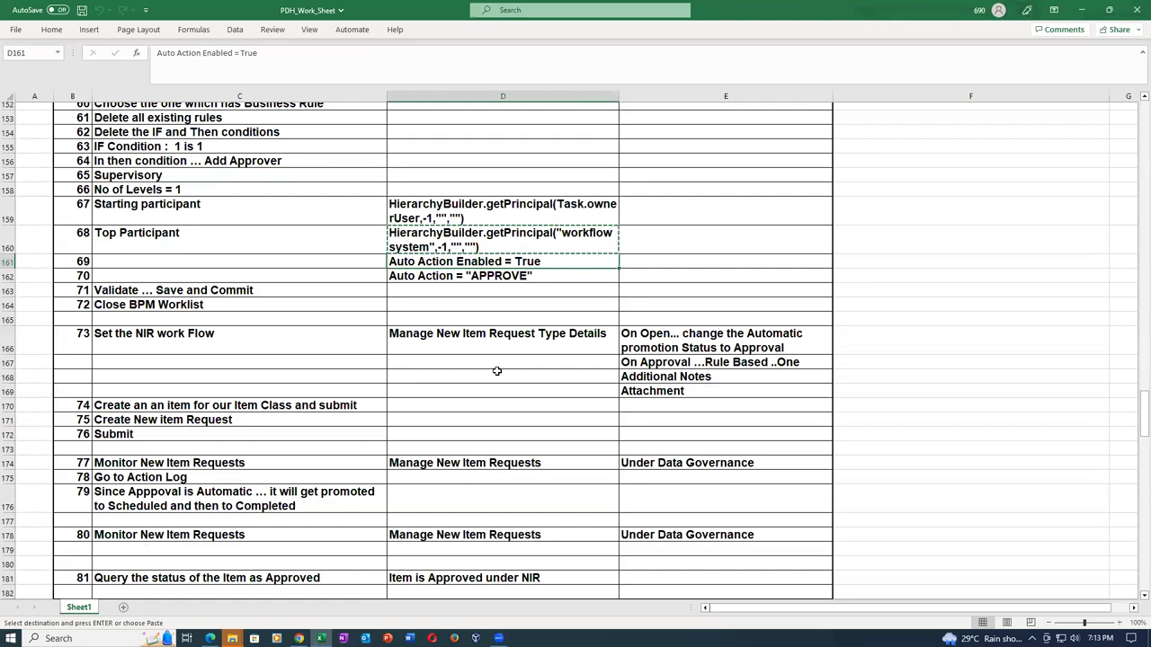
{"action": "key", "text": "alt+Tab"}
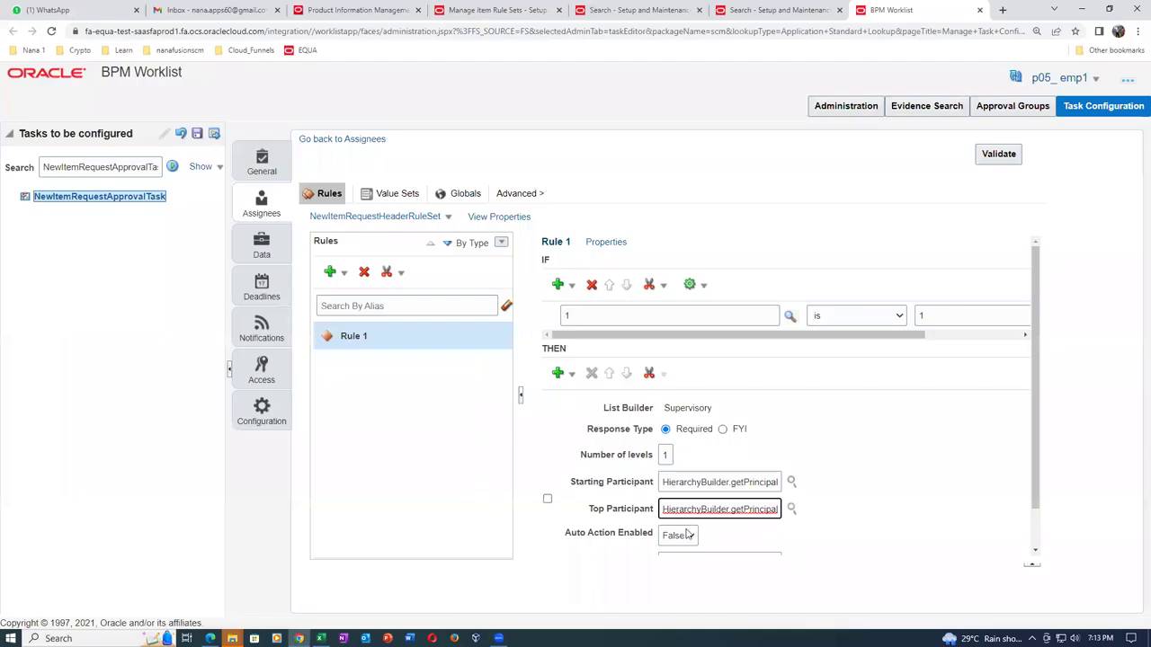
{"action": "left_click", "coordinate": [685, 534]}
{"action": "left_click", "coordinate": [686, 552]}
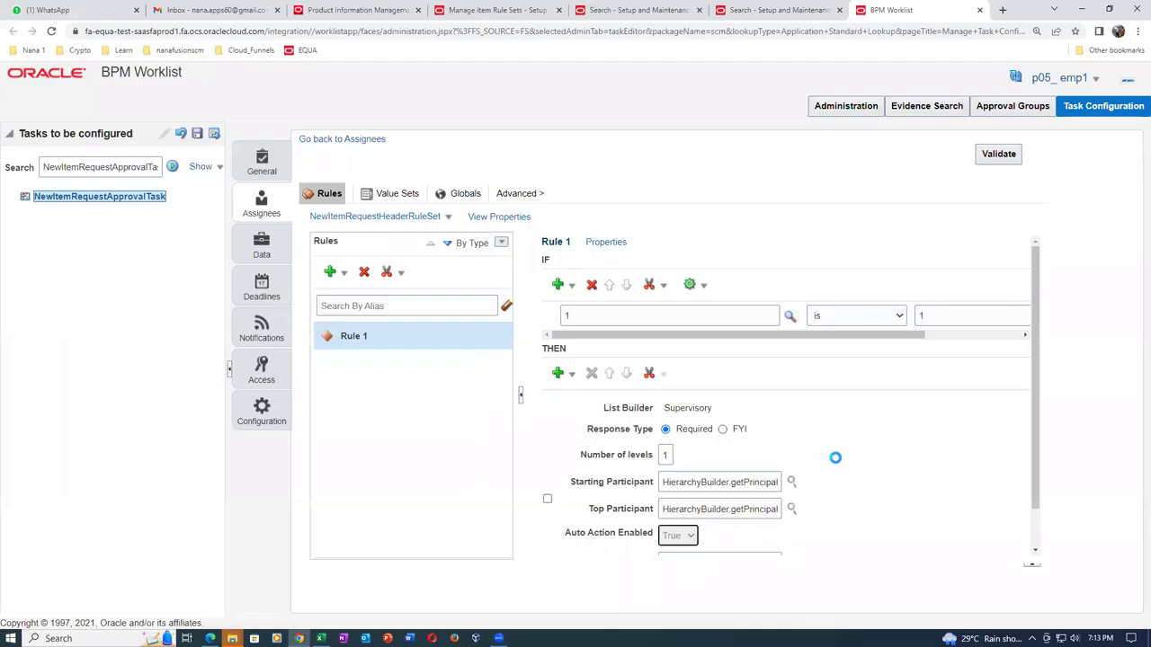
{"action": "left_click_drag", "start_coordinate": [1036, 272], "coordinate": [1043, 303]}
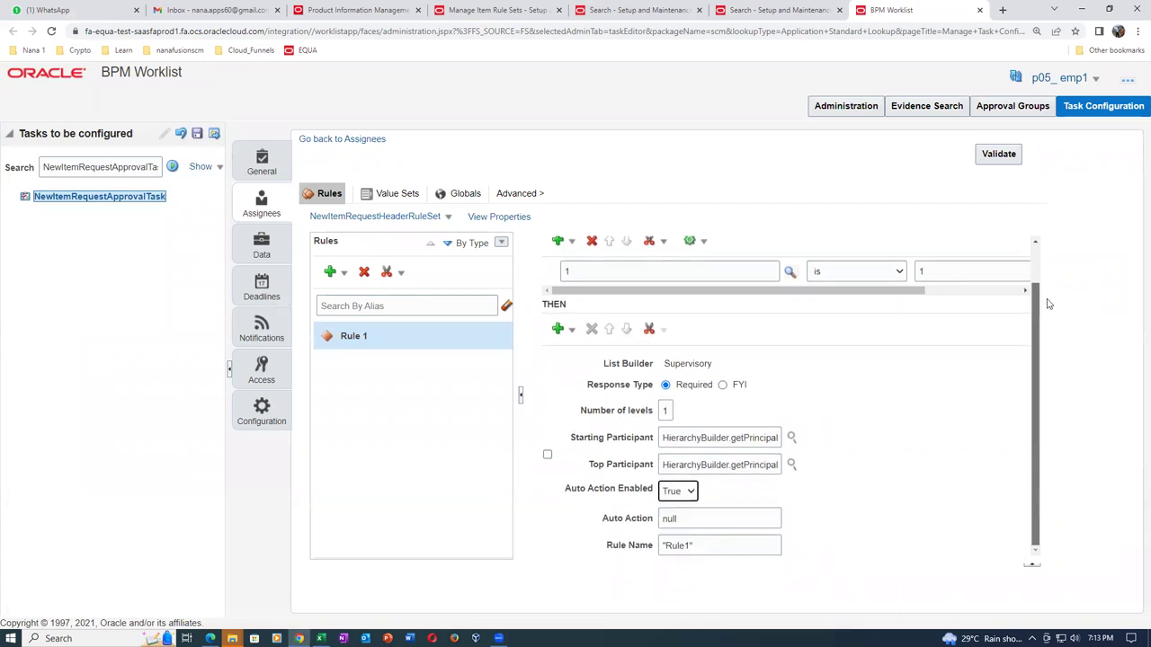
{"action": "key", "text": "alt+Tab"}
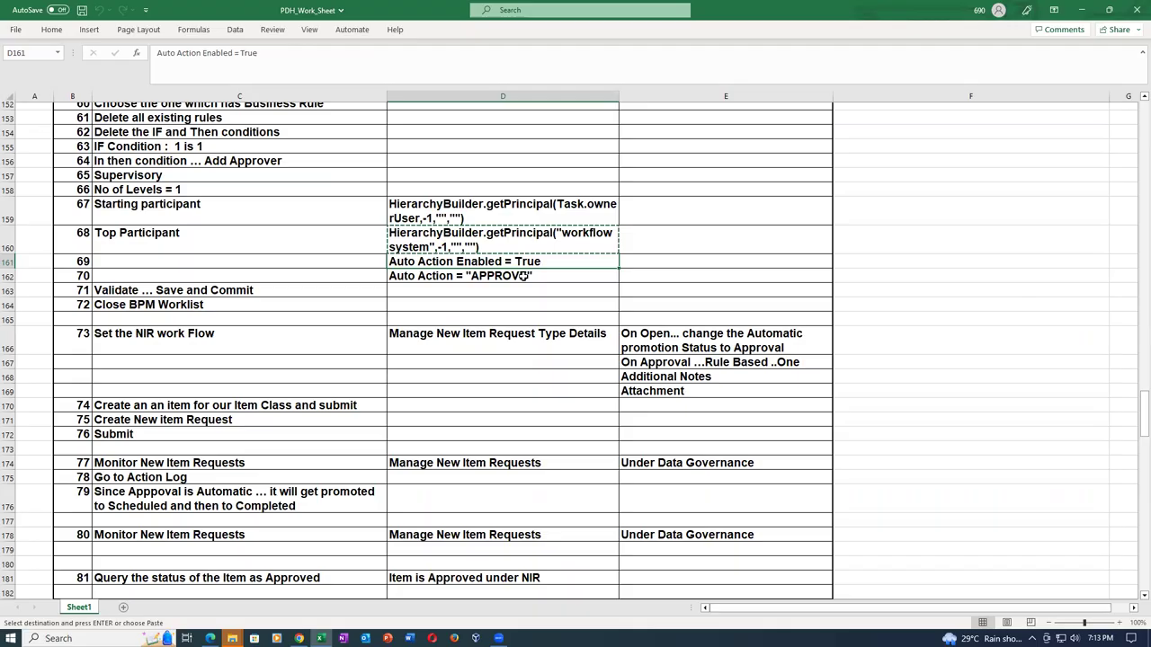
{"action": "key", "text": "alt+Tab"}
{"action": "left_click", "coordinate": [695, 520]}
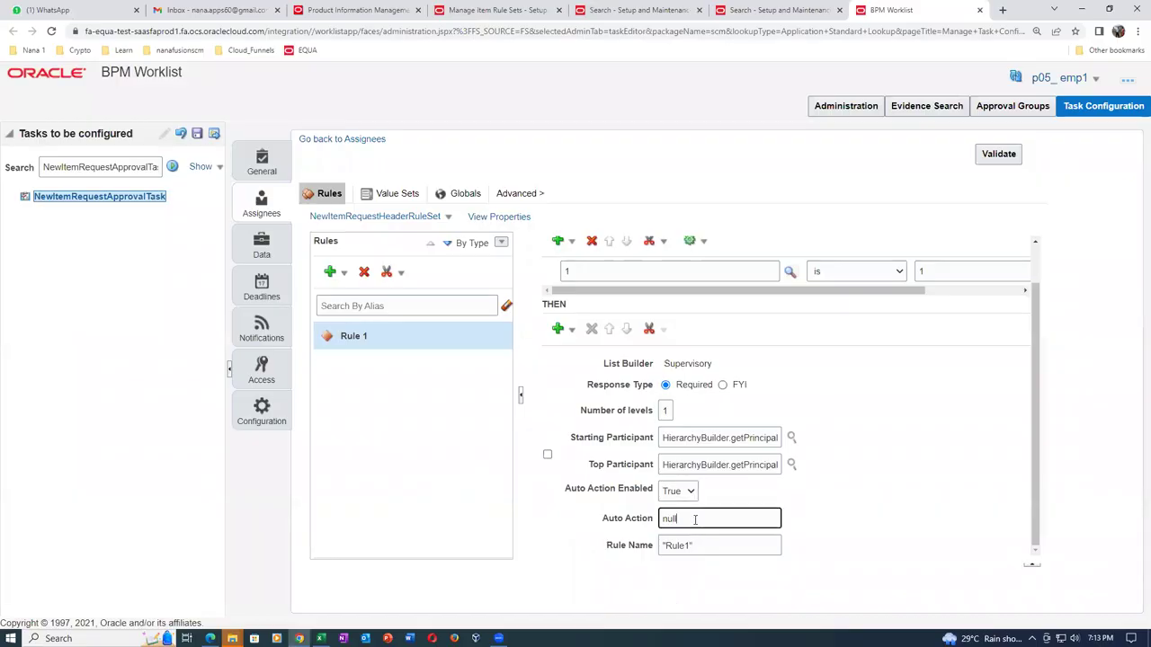
{"action": "key", "text": "BackSpace"}
{"action": "key", "text": "BackSpace"}
{"action": "key", "text": "BackSpace"}
{"action": "type", "text": "\"APPROVE\""}
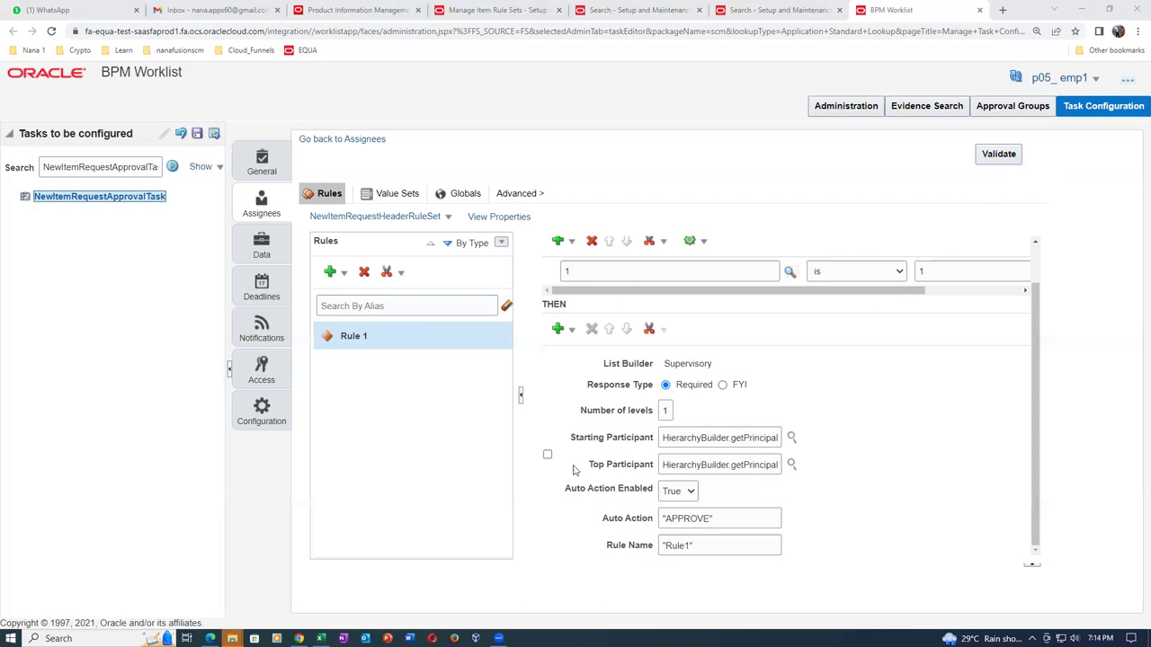
Step: Validate Rule 1 and read the log confirming no errors or warnings
{"action": "left_click", "coordinate": [1009, 154]}
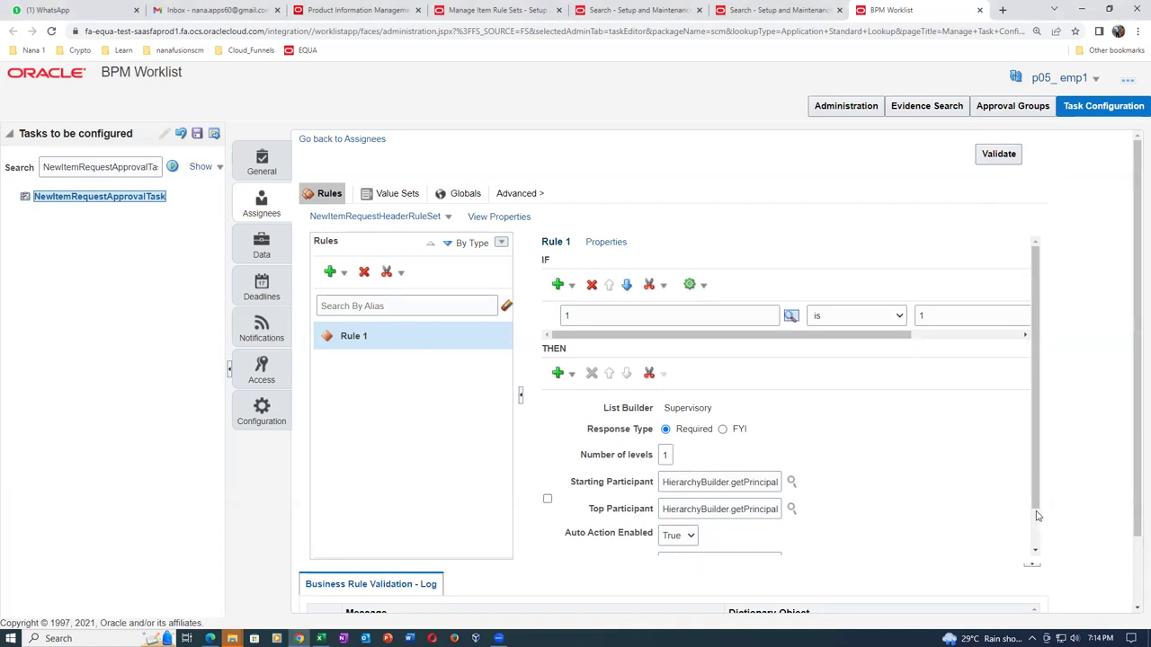
{"action": "left_click_drag", "start_coordinate": [1036, 510], "coordinate": [1039, 549]}
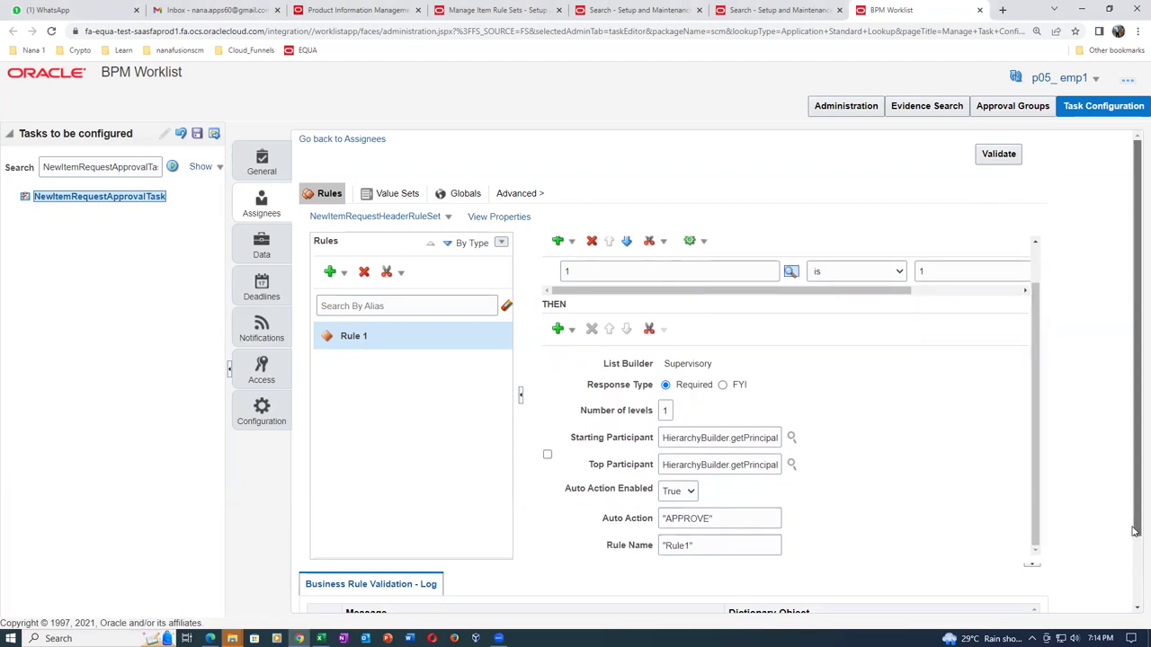
{"action": "left_click_drag", "start_coordinate": [1136, 536], "coordinate": [1135, 619]}
{"action": "left_click_drag", "start_coordinate": [1034, 542], "coordinate": [1034, 549]}
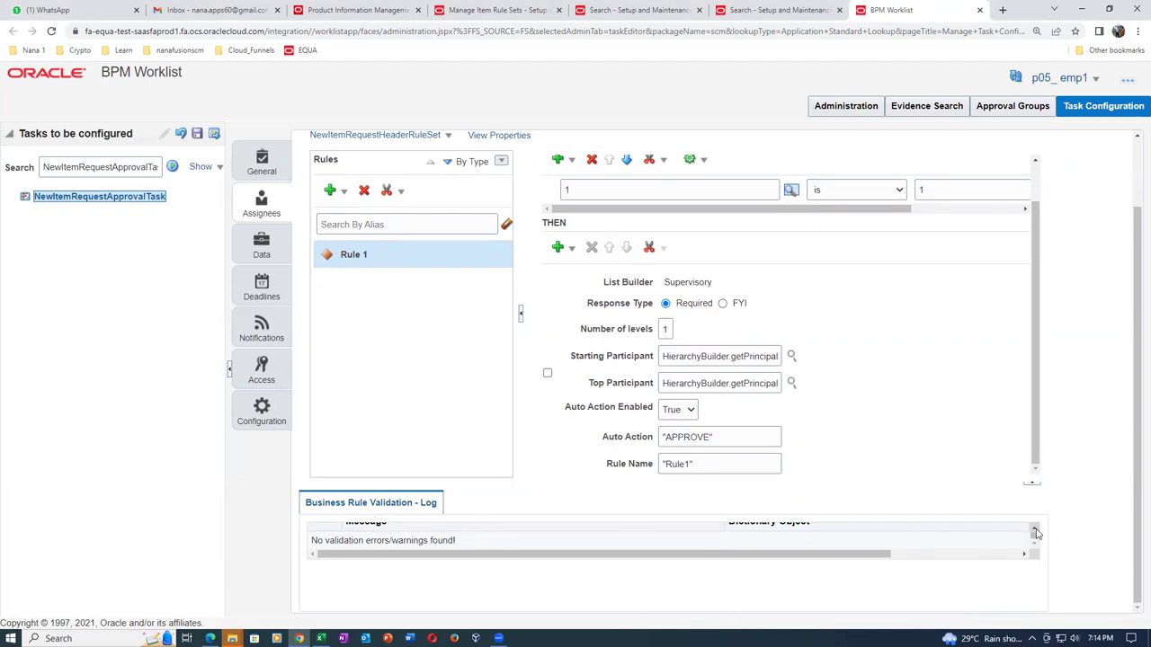
{"action": "scroll", "coordinate": [1035, 535], "scroll_direction": "up", "scroll_amount": 1}
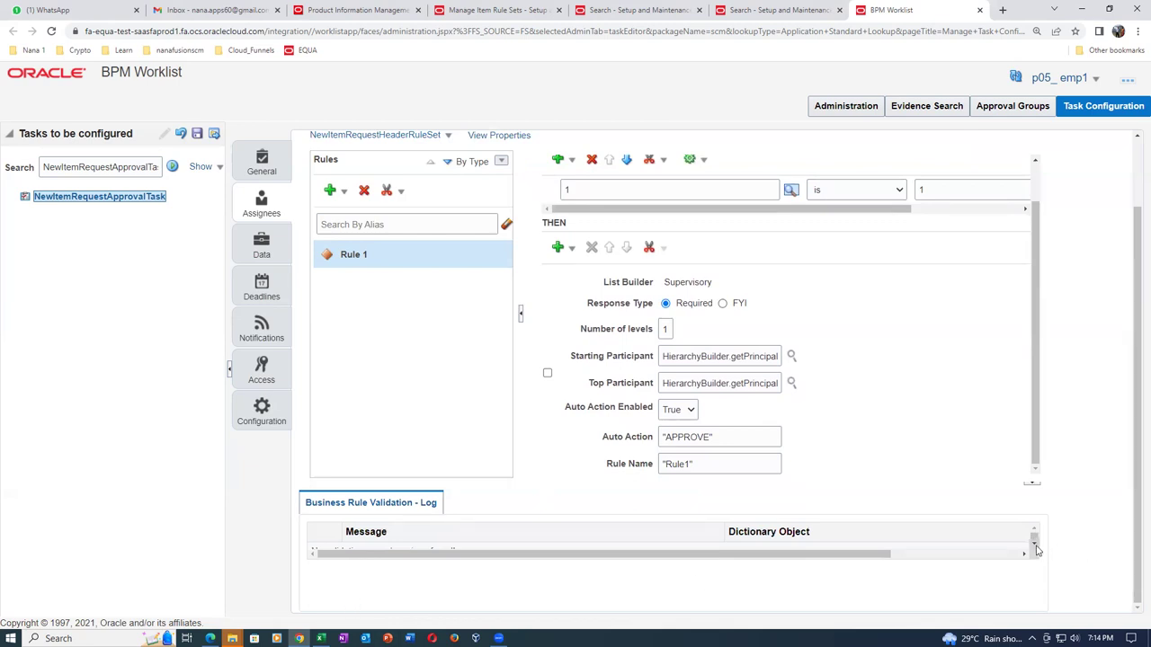
{"action": "left_click", "coordinate": [1035, 546]}
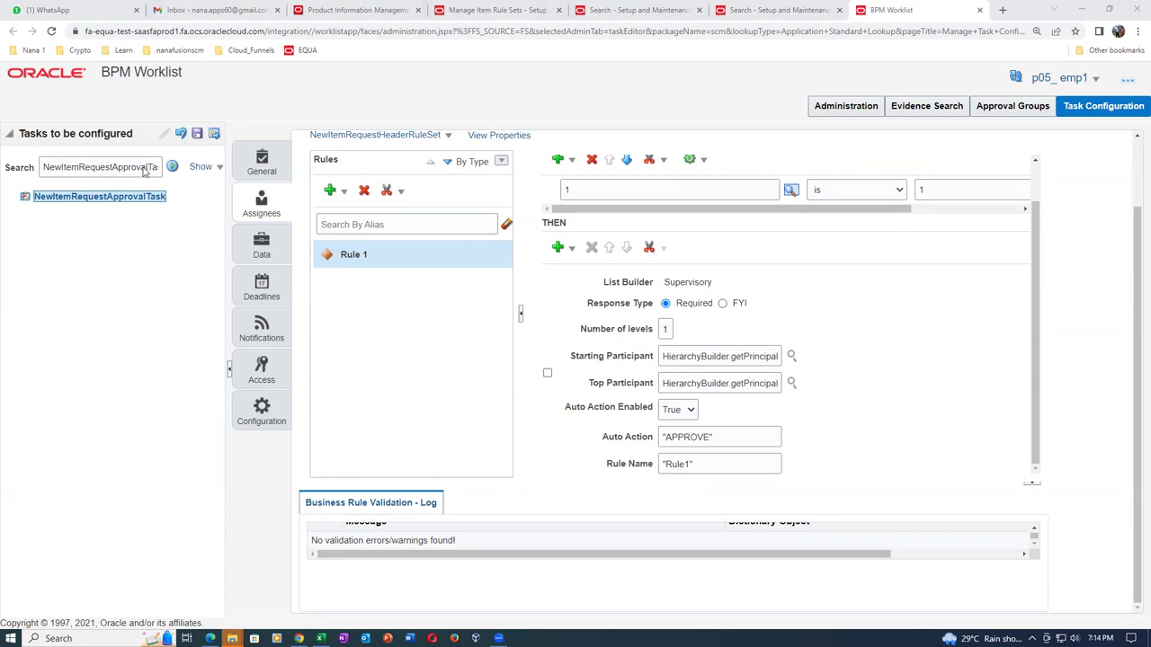
Step: Save the approval task configuration with a comment and dismiss the success message
{"action": "left_click", "coordinate": [198, 133]}
{"action": "type", "text": "bhkvgh"}
{"action": "left_click", "coordinate": [647, 453]}
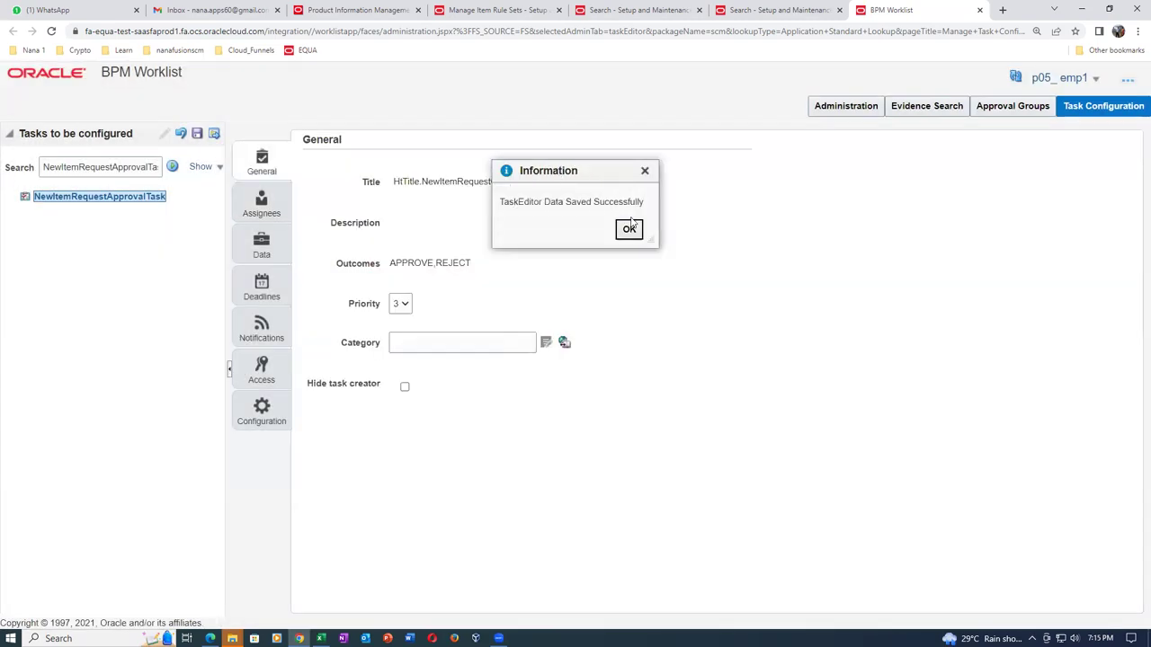
{"action": "left_click", "coordinate": [627, 226]}
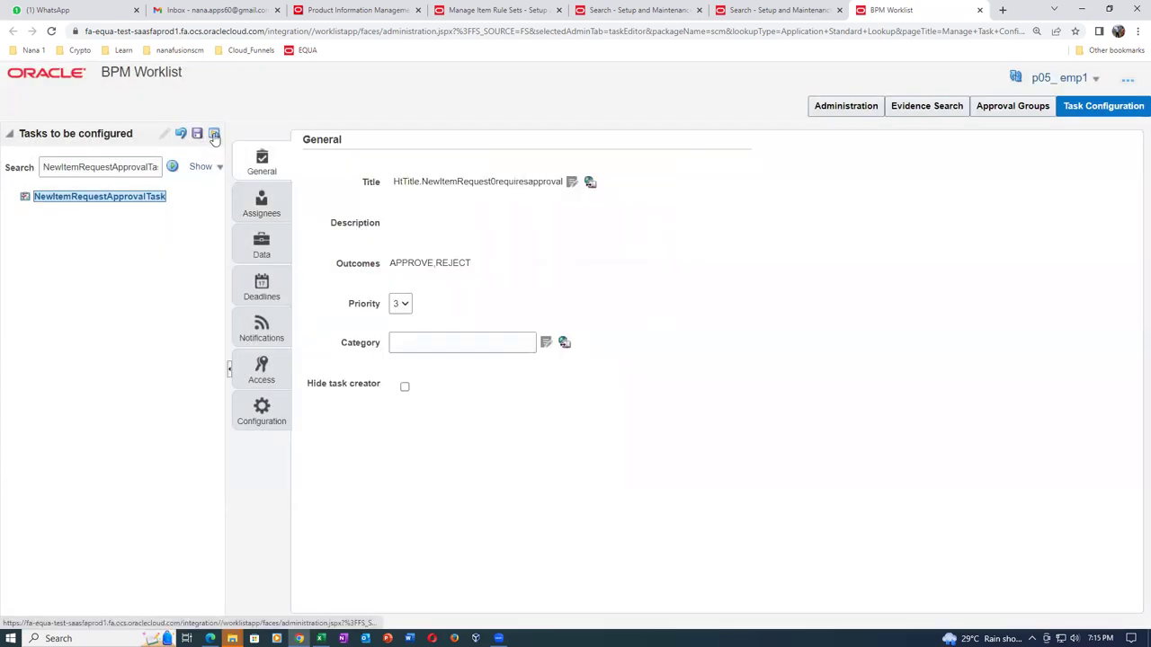
Step: Commit the NewItemRequestApprovalTask configuration and close the BPM Worklist tab
{"action": "left_click", "coordinate": [214, 134]}
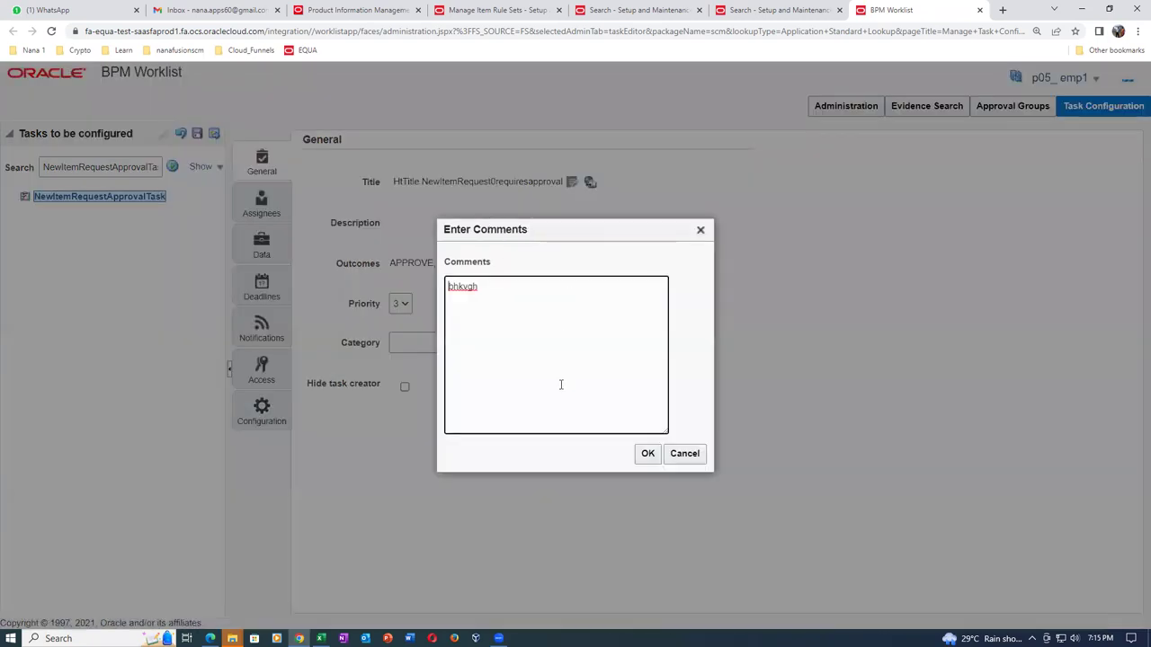
{"action": "left_click", "coordinate": [648, 454]}
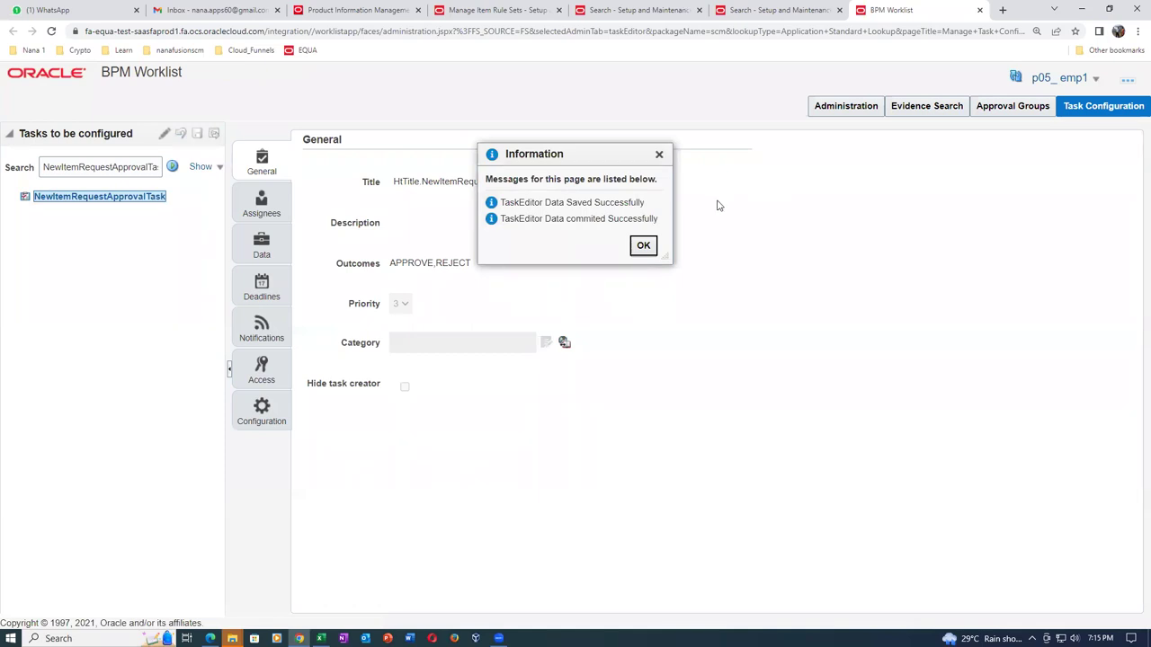
{"action": "left_click", "coordinate": [645, 245]}
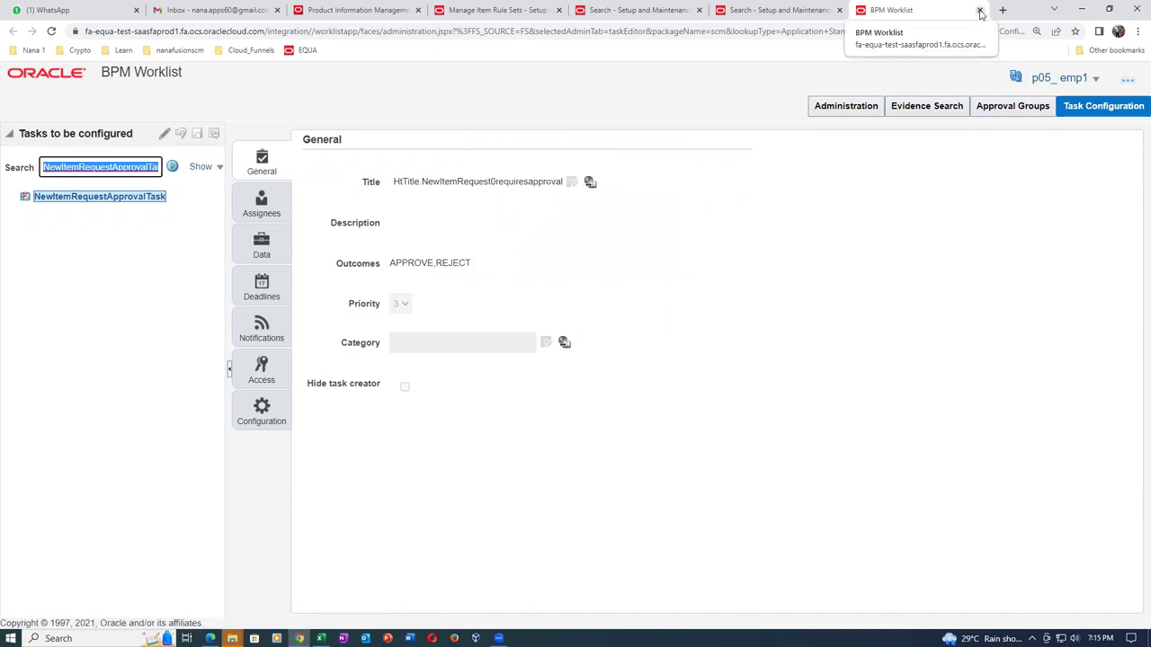
{"action": "left_click", "coordinate": [980, 10]}
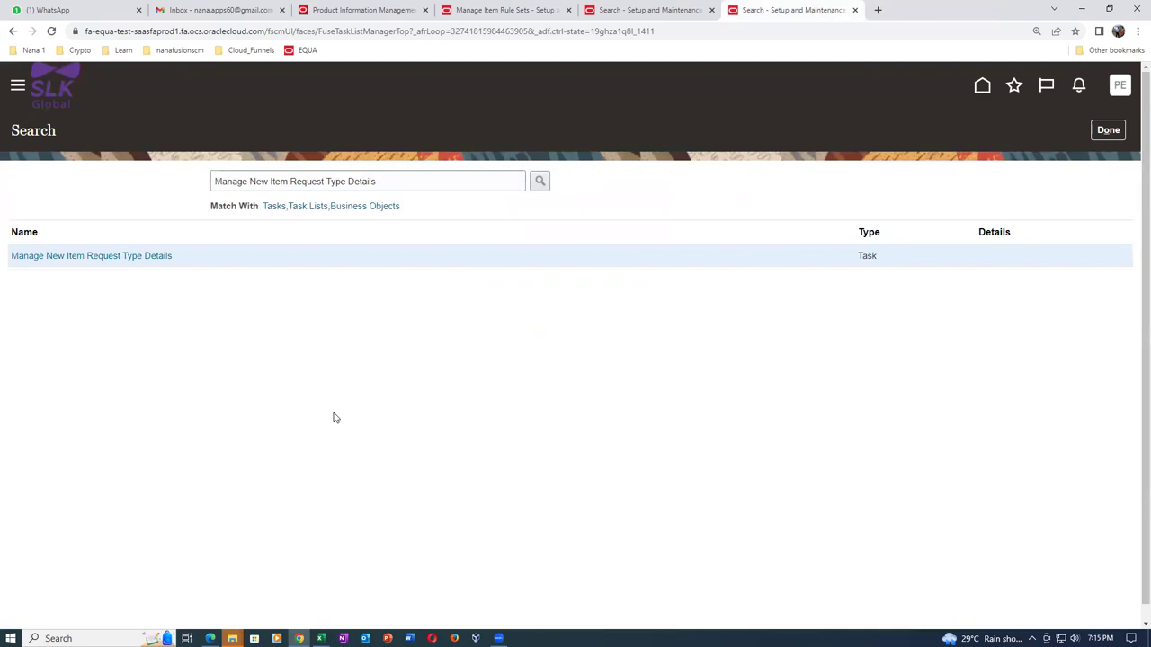
Step: Insert a blank row 170 below step 73 and enter 'Enable new Item Request on Item Class' in C170
{"action": "key", "text": "alt+Tab"}
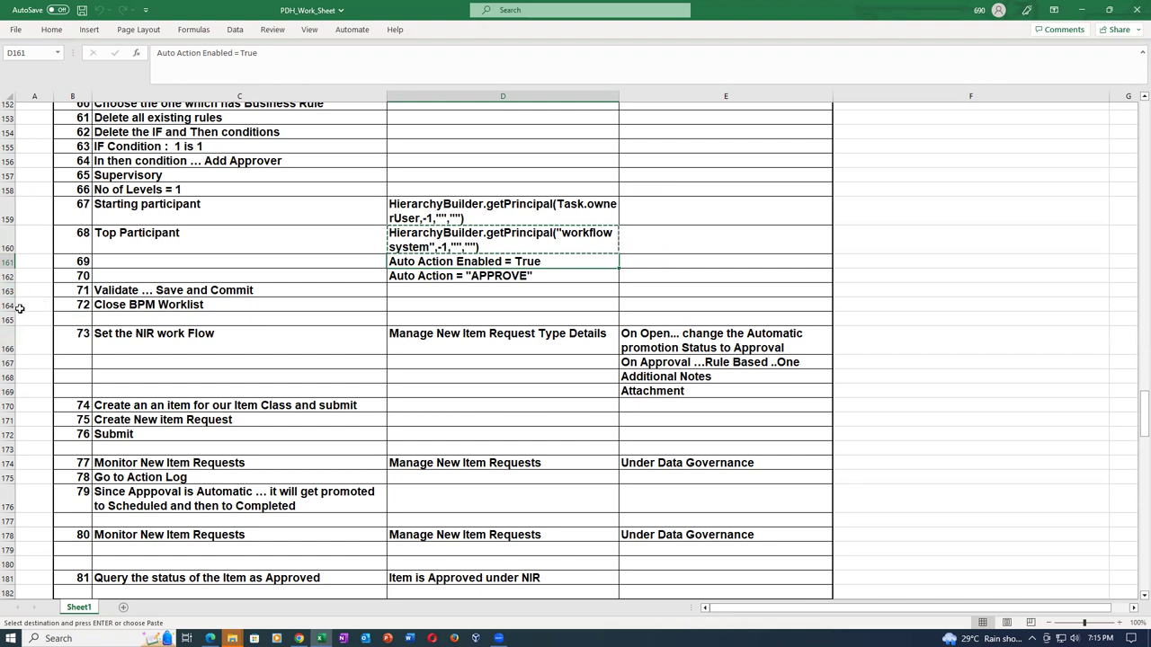
{"action": "left_click", "coordinate": [20, 306]}
{"action": "left_click", "coordinate": [62, 343]}
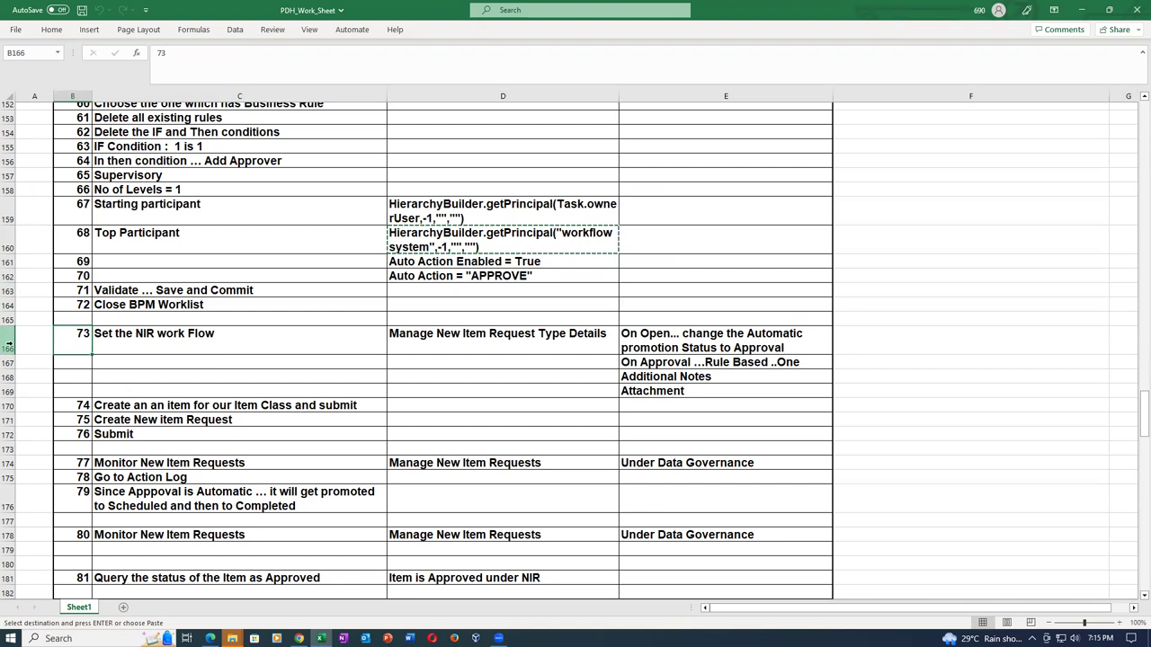
{"action": "left_click_drag", "start_coordinate": [9, 340], "coordinate": [13, 388]}
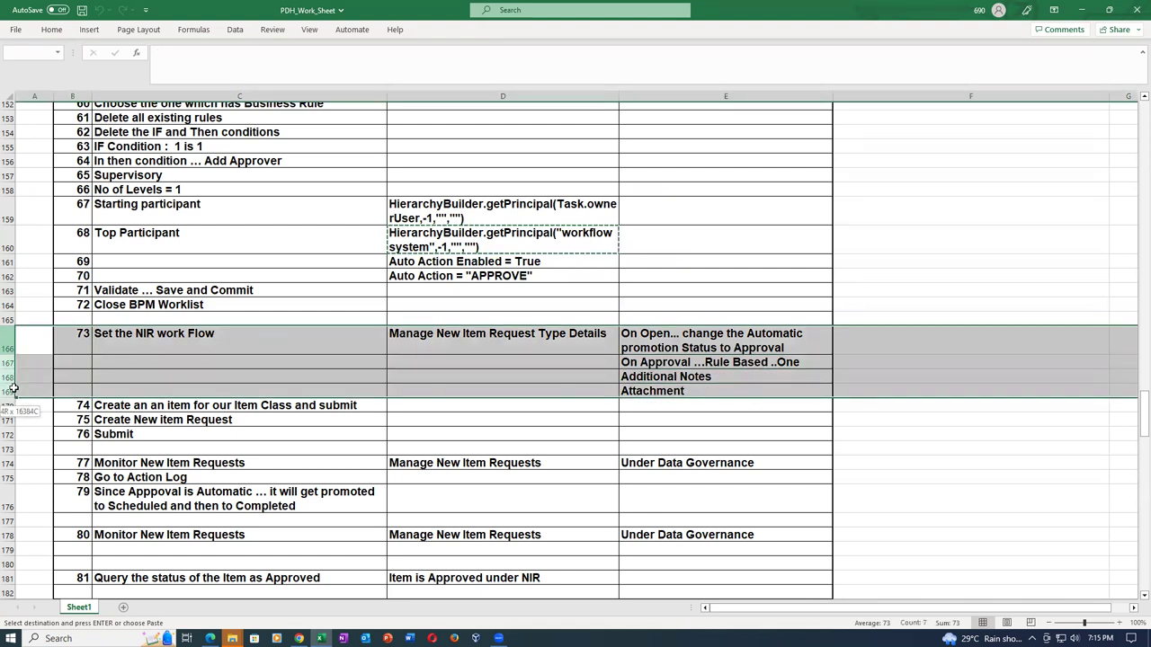
{"action": "left_click_drag", "start_coordinate": [14, 389], "coordinate": [13, 389]}
{"action": "left_click", "coordinate": [477, 388]}
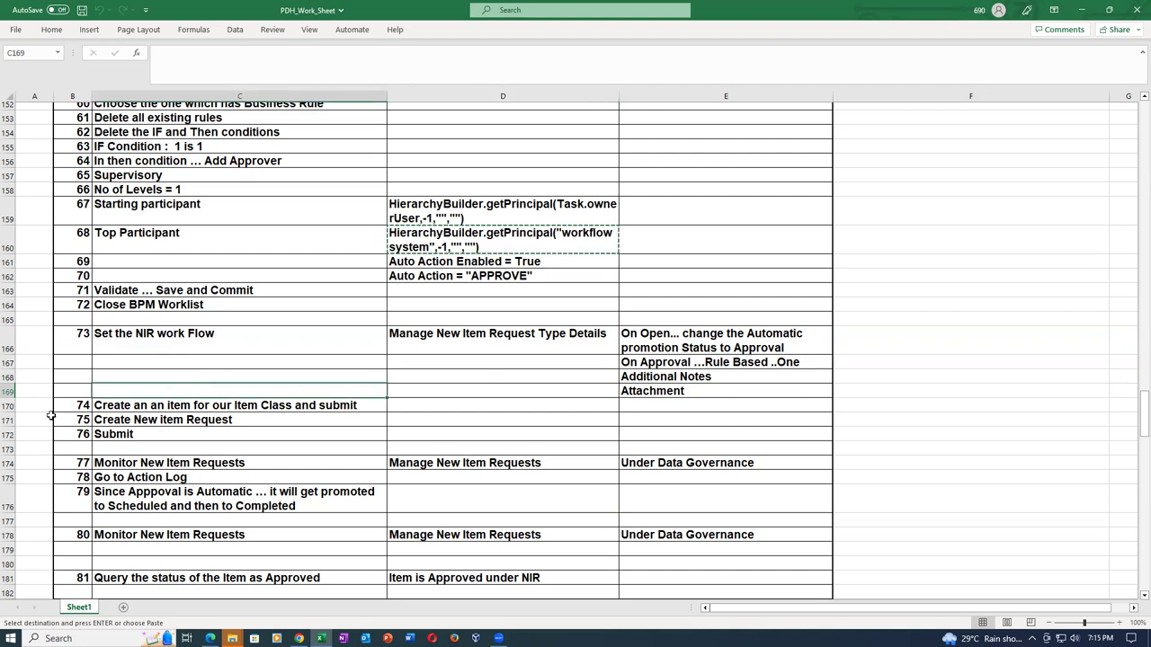
{"action": "left_click", "coordinate": [9, 406]}
{"action": "key", "text": "Escape"}
{"action": "key", "text": "ctrl+plus"}
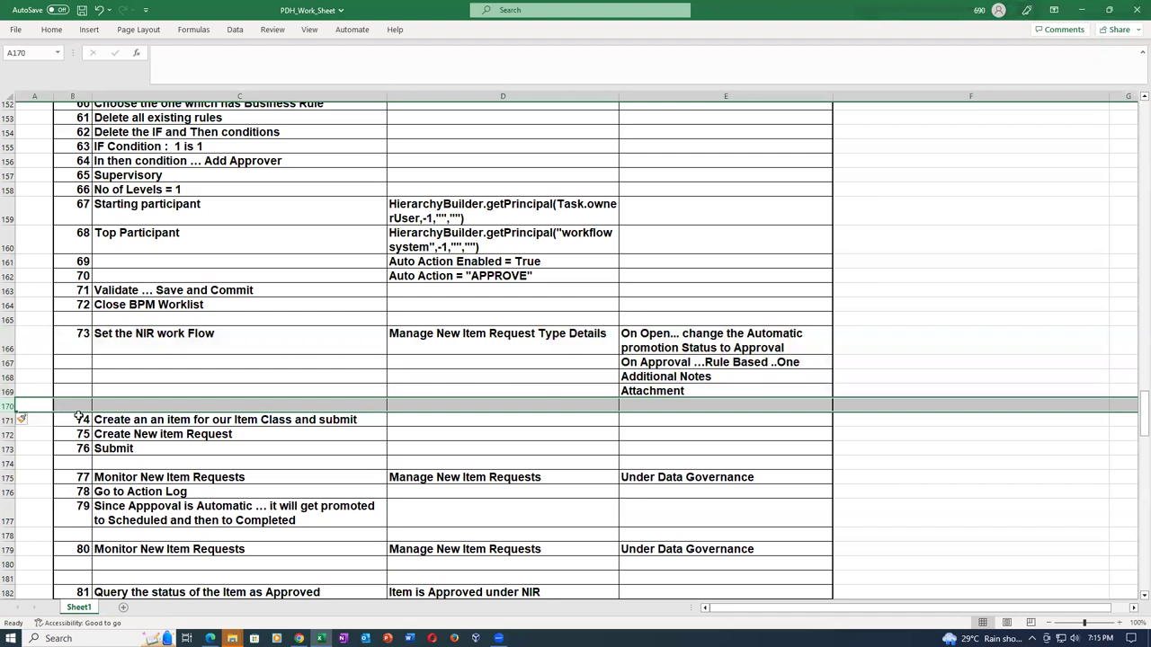
{"action": "left_click", "coordinate": [131, 405]}
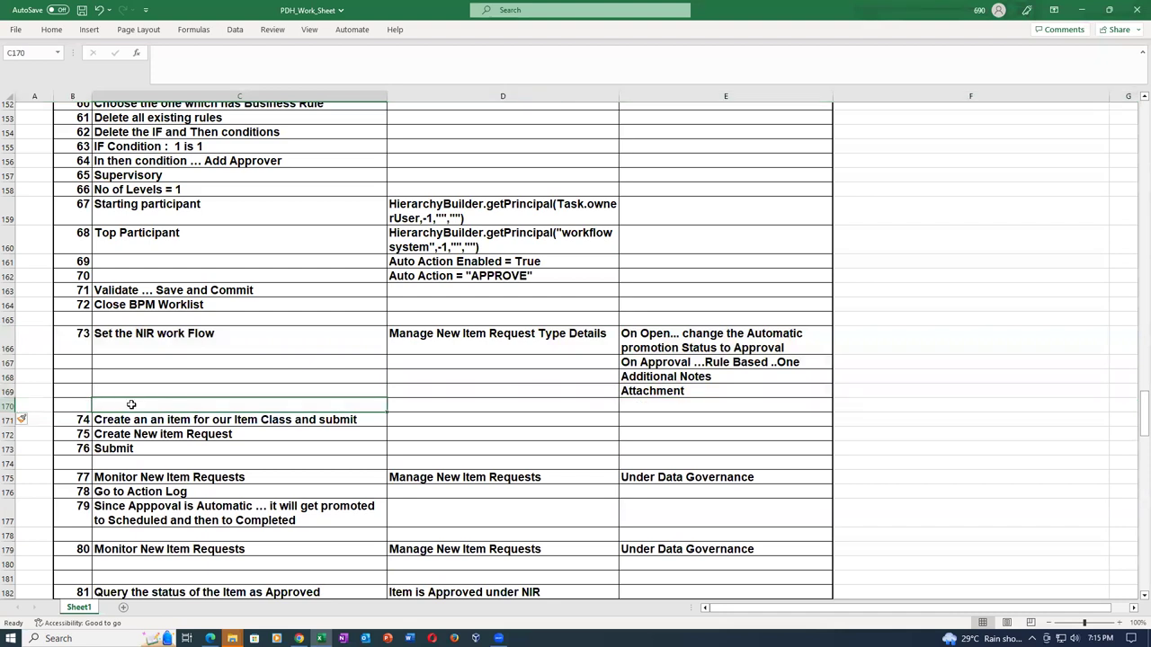
{"action": "type", "text": "Enable"}
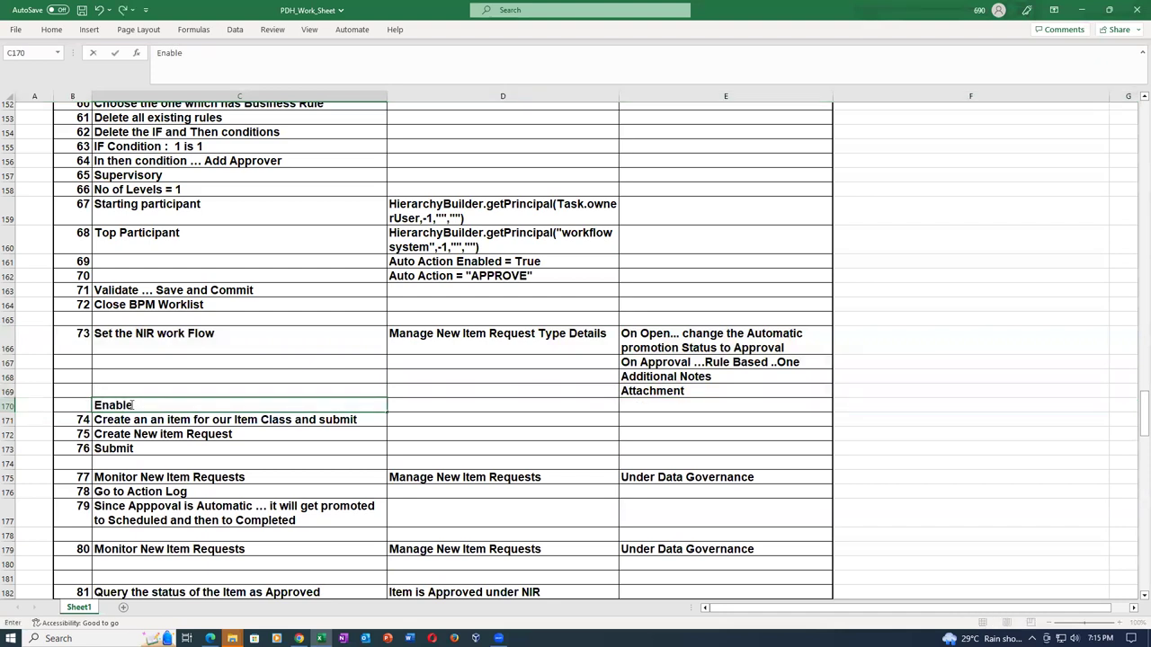
{"action": "type", "text": " new Item Request on Item Class"}
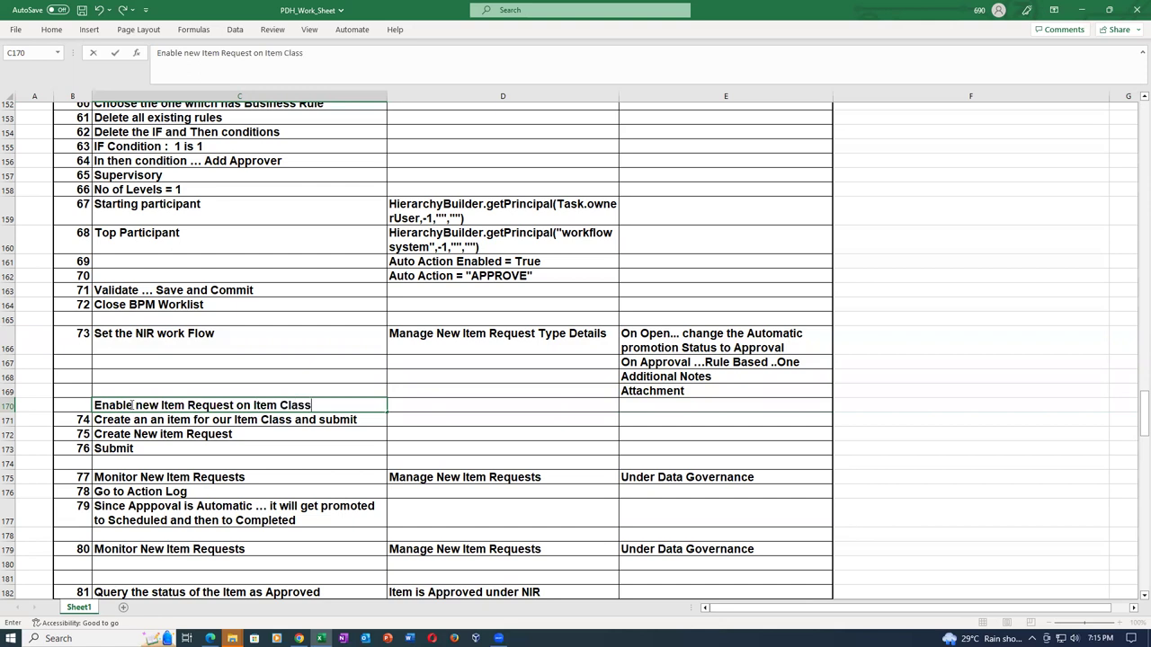
{"action": "key", "text": "Tab"}
Step: Number the new step 73A in B170 and save the workbook
{"action": "key", "text": "ctrl+s"}
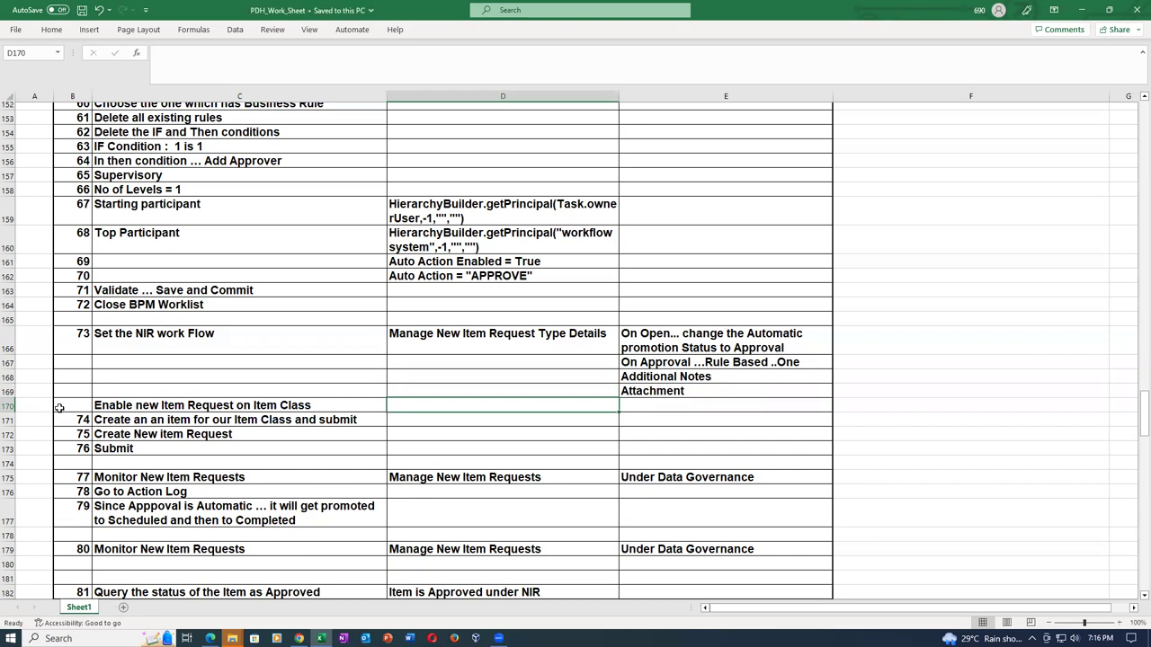
{"action": "left_click", "coordinate": [64, 405]}
{"action": "type", "text": "73"}
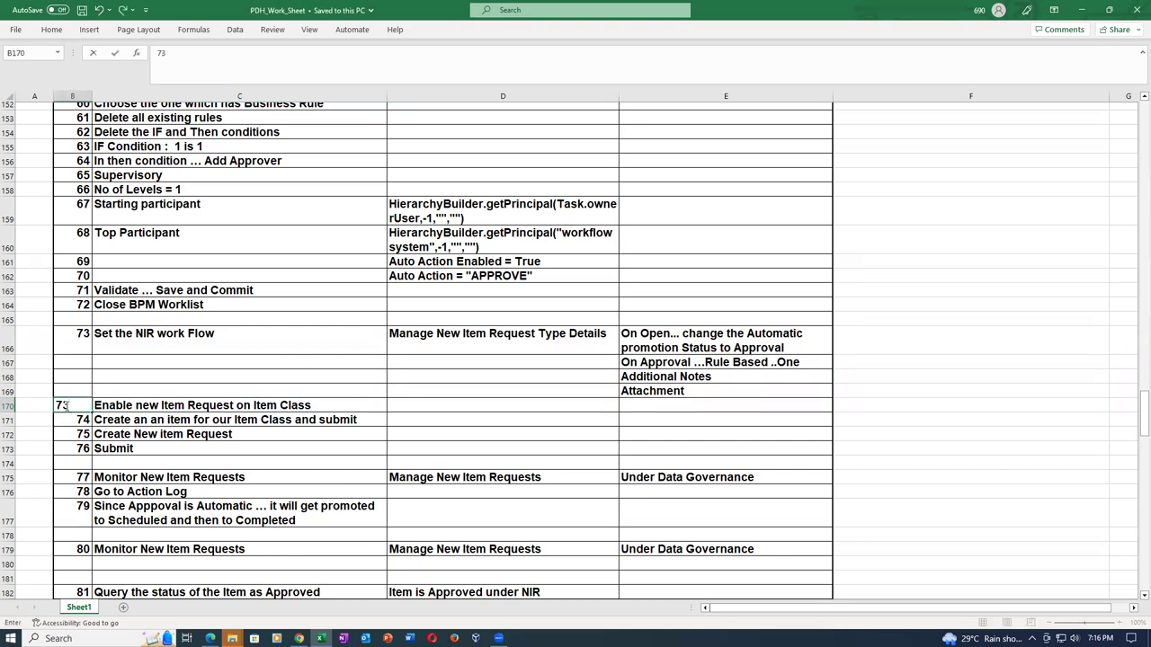
{"action": "type", "text": "A"}
{"action": "key", "text": "Return"}
{"action": "key", "text": "ctrl+s"}
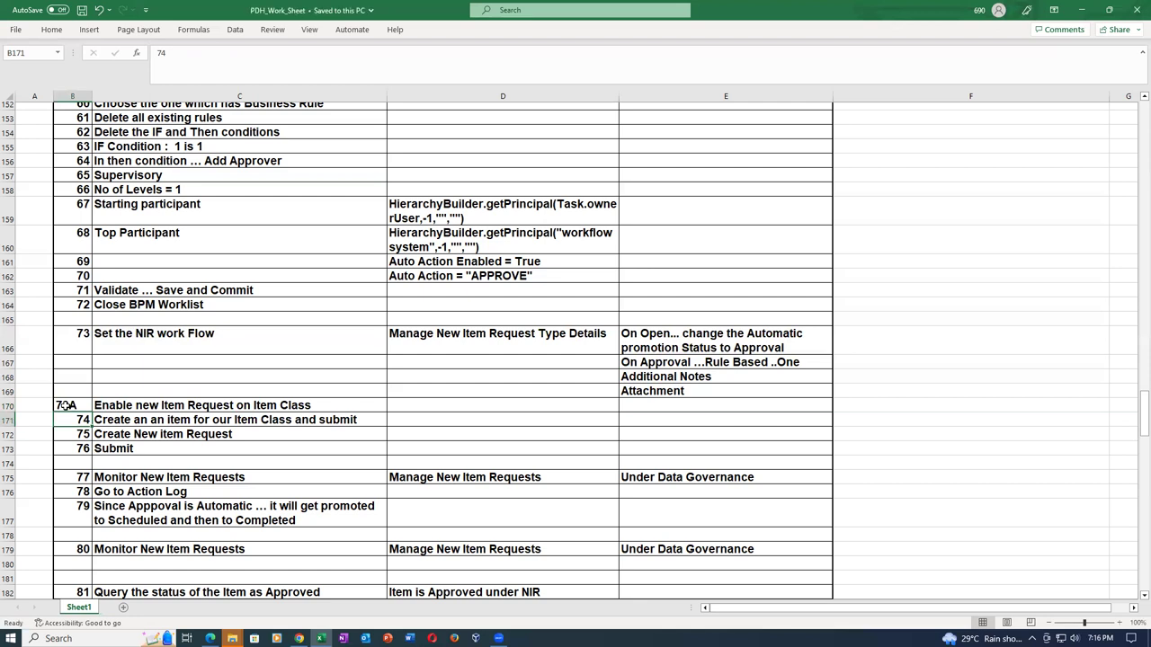
{"action": "left_click", "coordinate": [284, 406]}
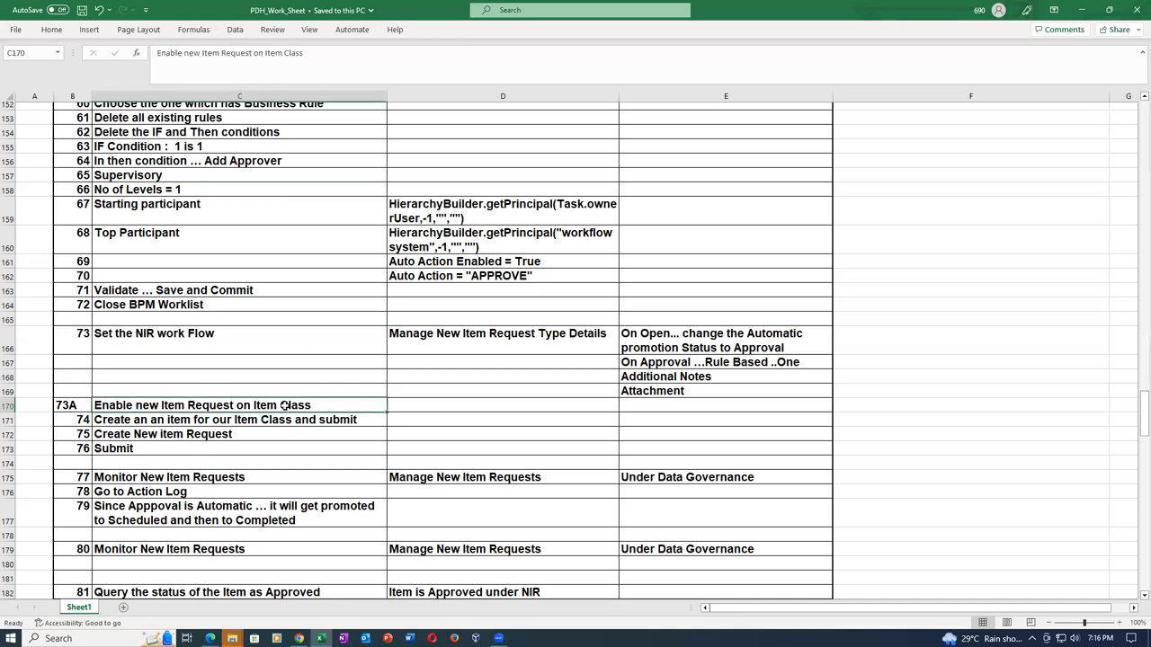
Step: In the Oracle setup search, replace the search text with 'man%item%class%'
{"action": "key", "text": "alt+Tab"}
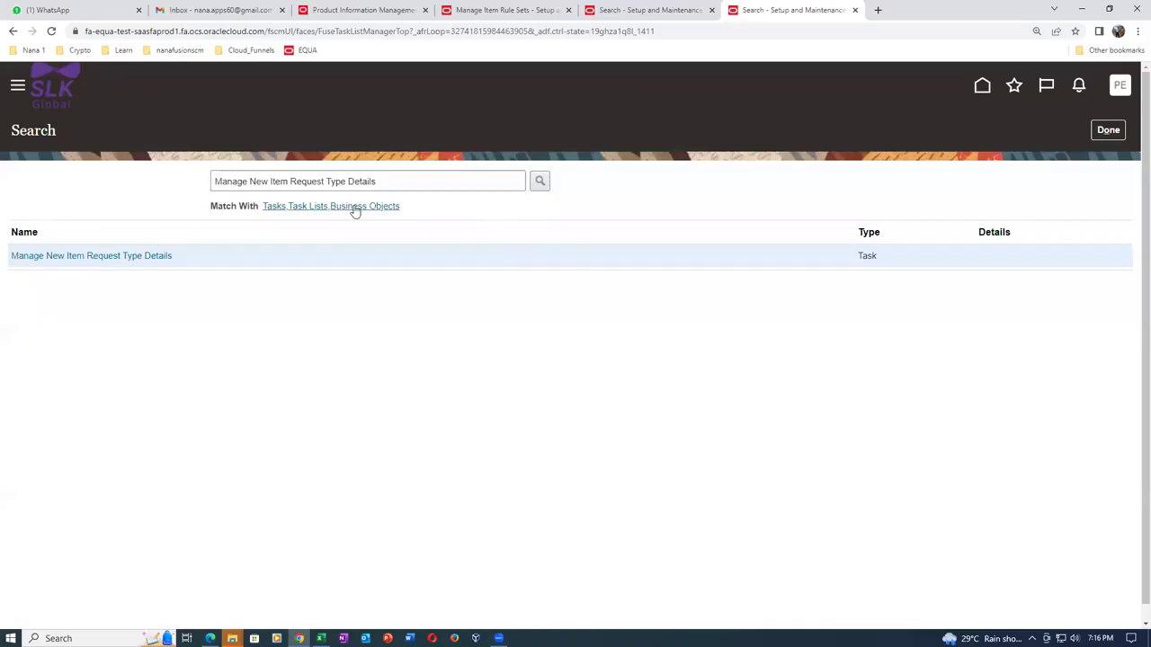
{"action": "left_click", "coordinate": [384, 181]}
{"action": "key", "text": "ctrl+a"}
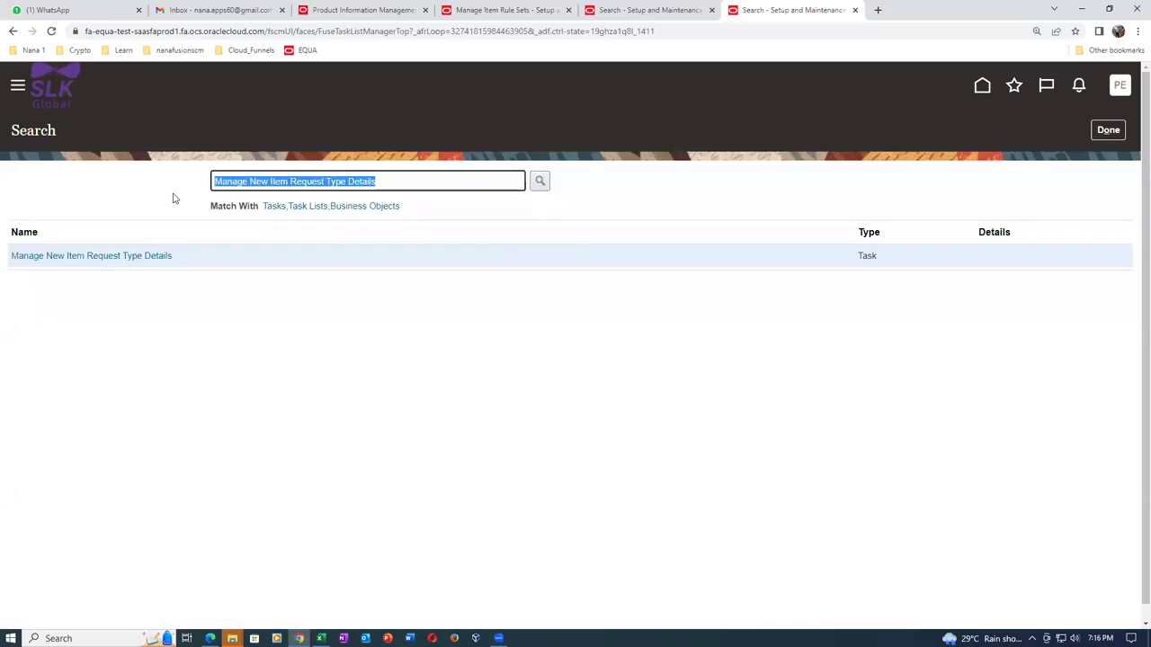
{"action": "type", "text": "man%i"}
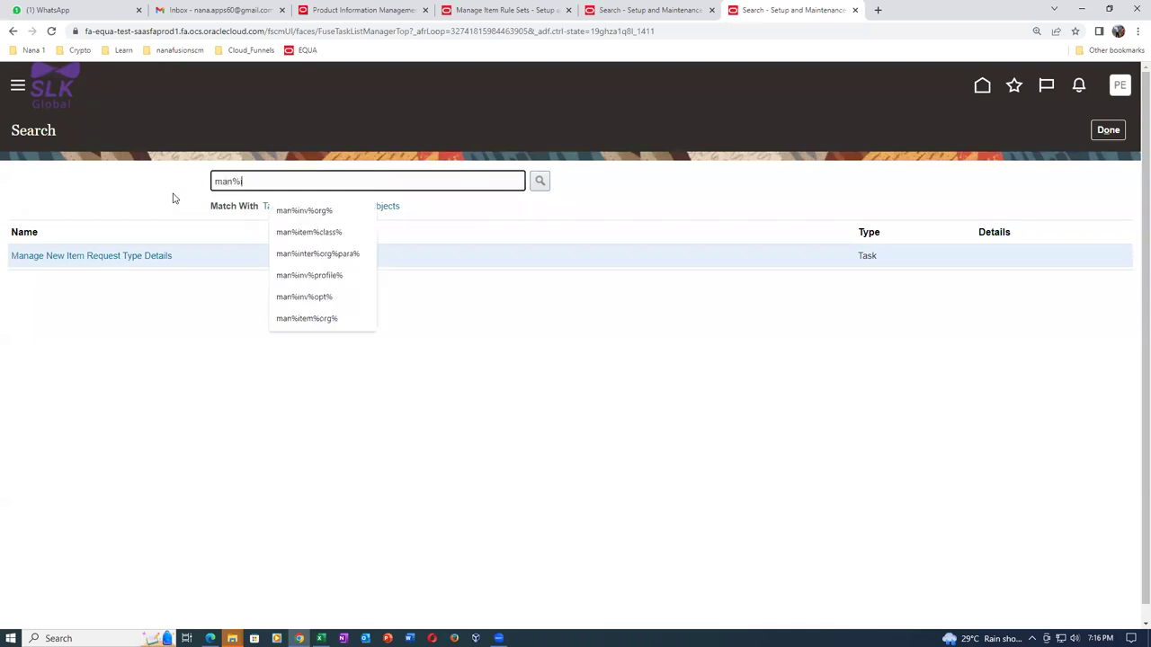
{"action": "type", "text": "tem%class%"}
Step: Open Manage Item Classes and view p05_Laptop's details, leaving without saving
{"action": "key", "text": "Return"}
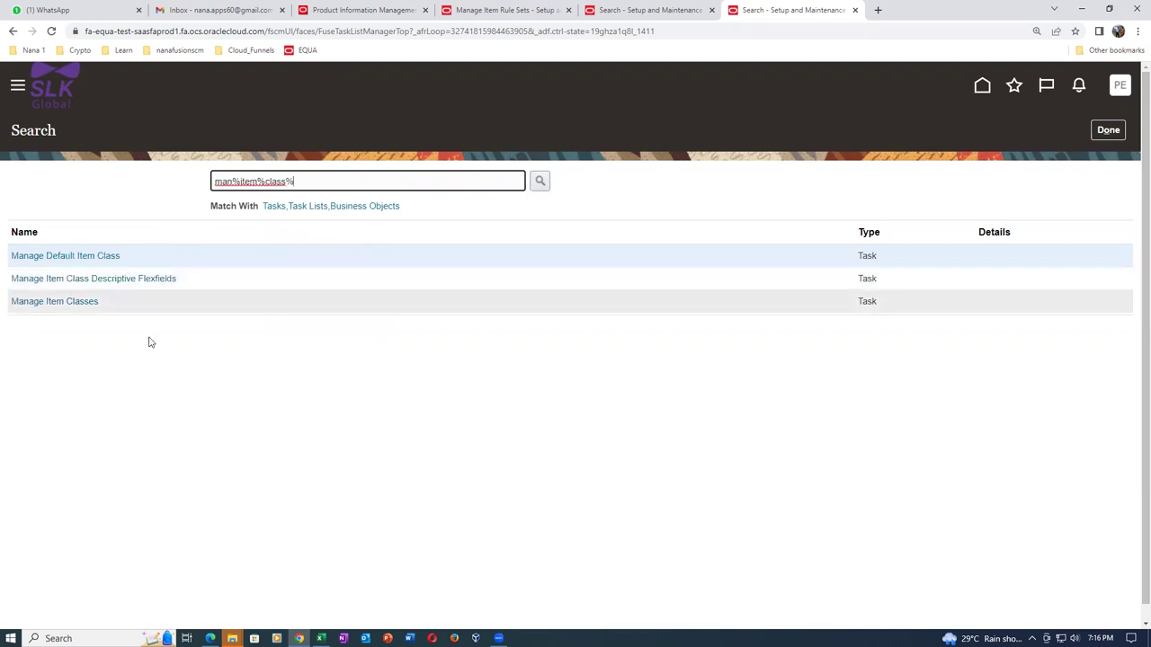
{"action": "left_click", "coordinate": [64, 303]}
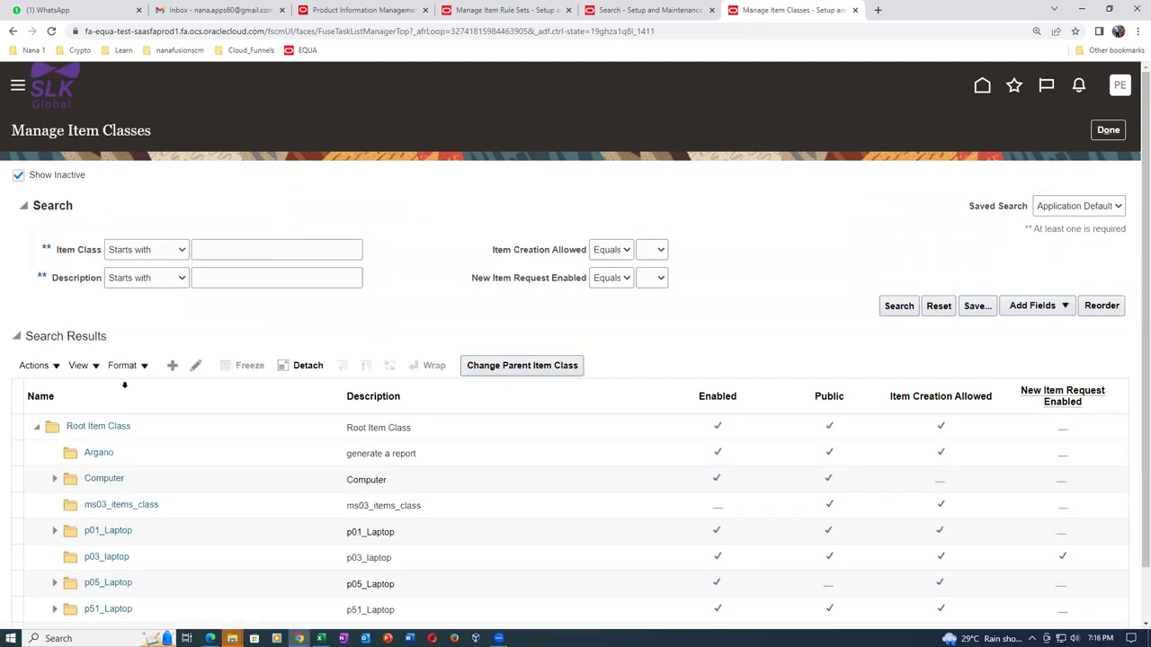
{"action": "scroll", "coordinate": [133, 423], "scroll_direction": "down", "scroll_amount": 1}
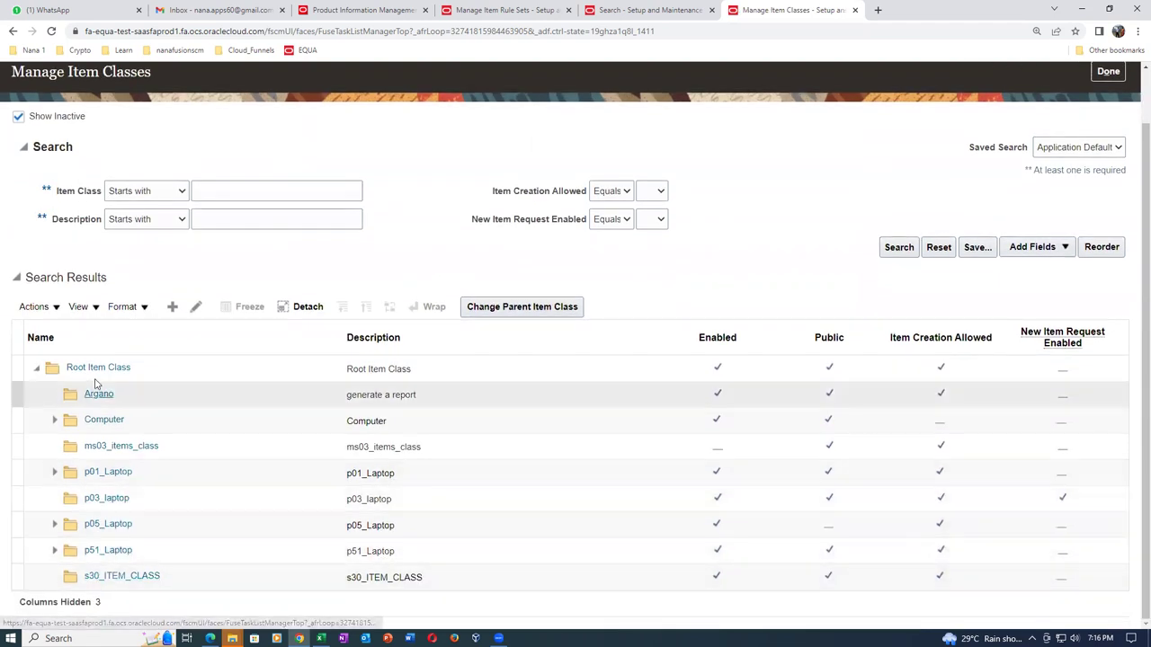
{"action": "left_click", "coordinate": [16, 521]}
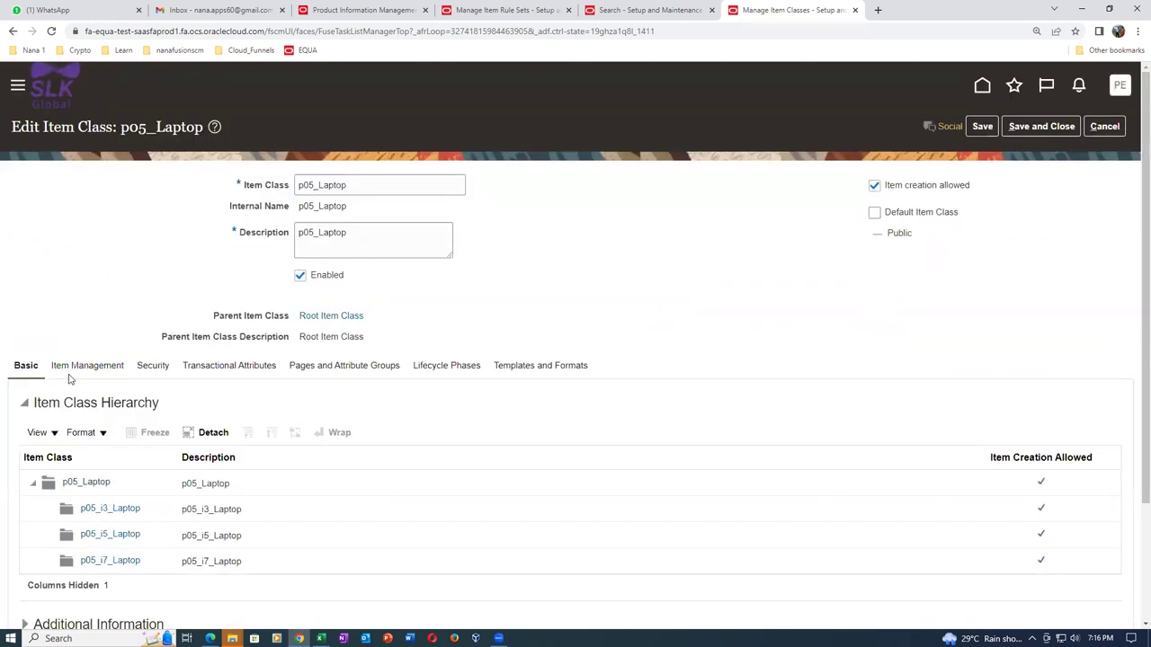
{"action": "scroll", "coordinate": [115, 339], "scroll_direction": "down", "scroll_amount": 1}
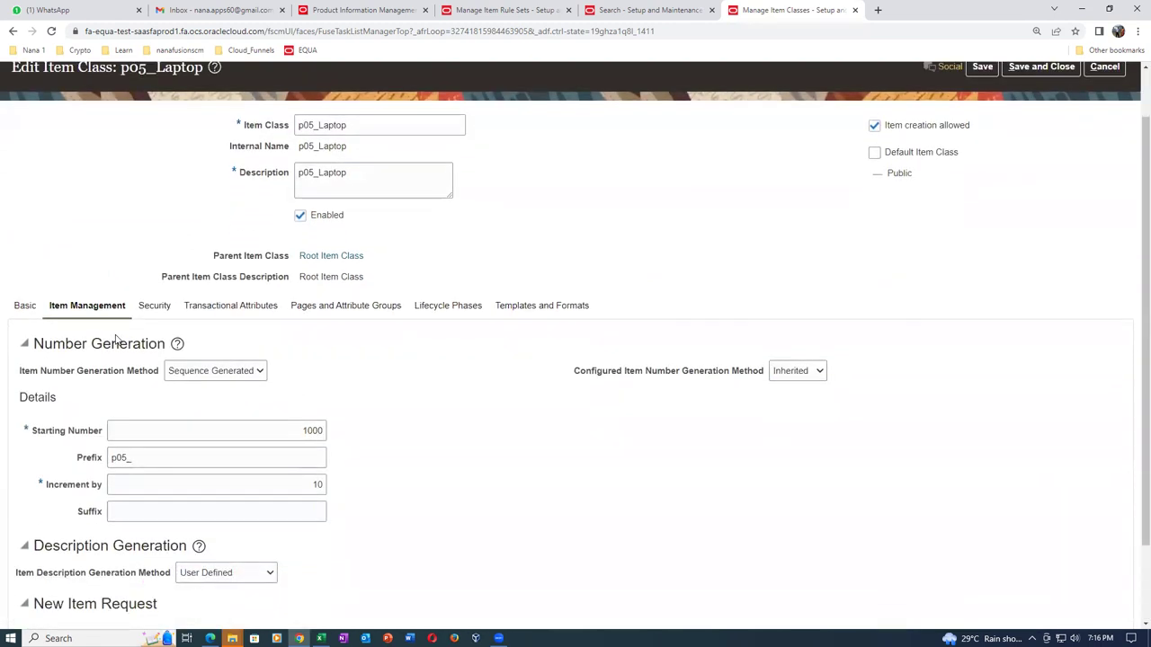
{"action": "scroll", "coordinate": [126, 351], "scroll_direction": "down", "scroll_amount": 1}
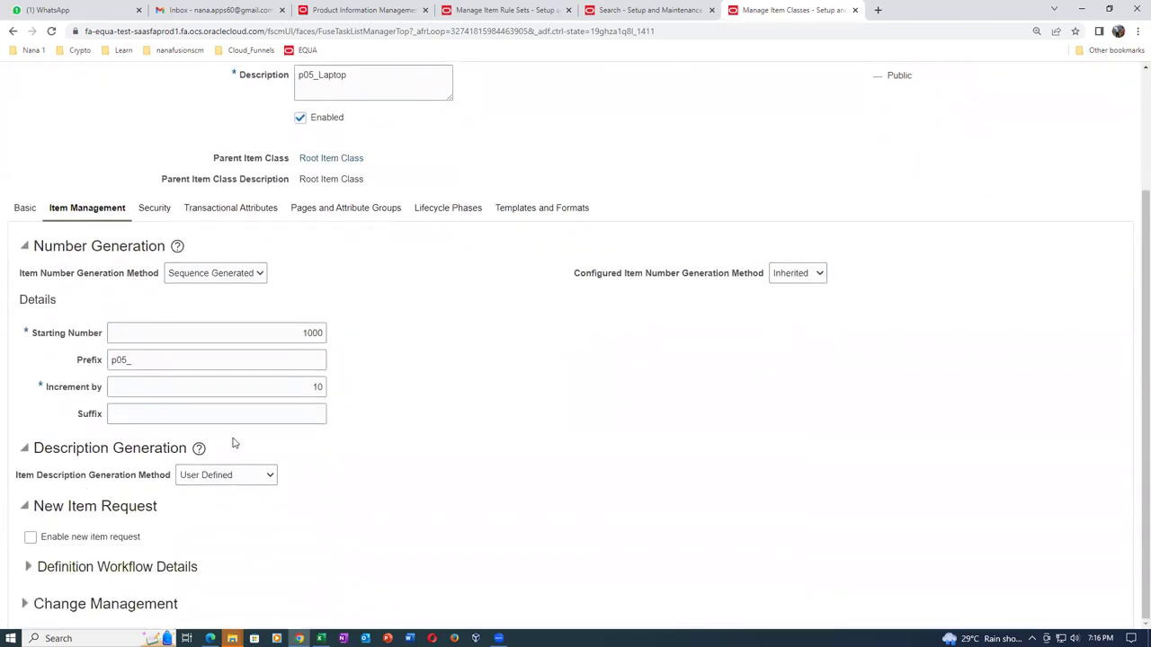
{"action": "scroll", "coordinate": [490, 284], "scroll_direction": "up", "scroll_amount": 3}
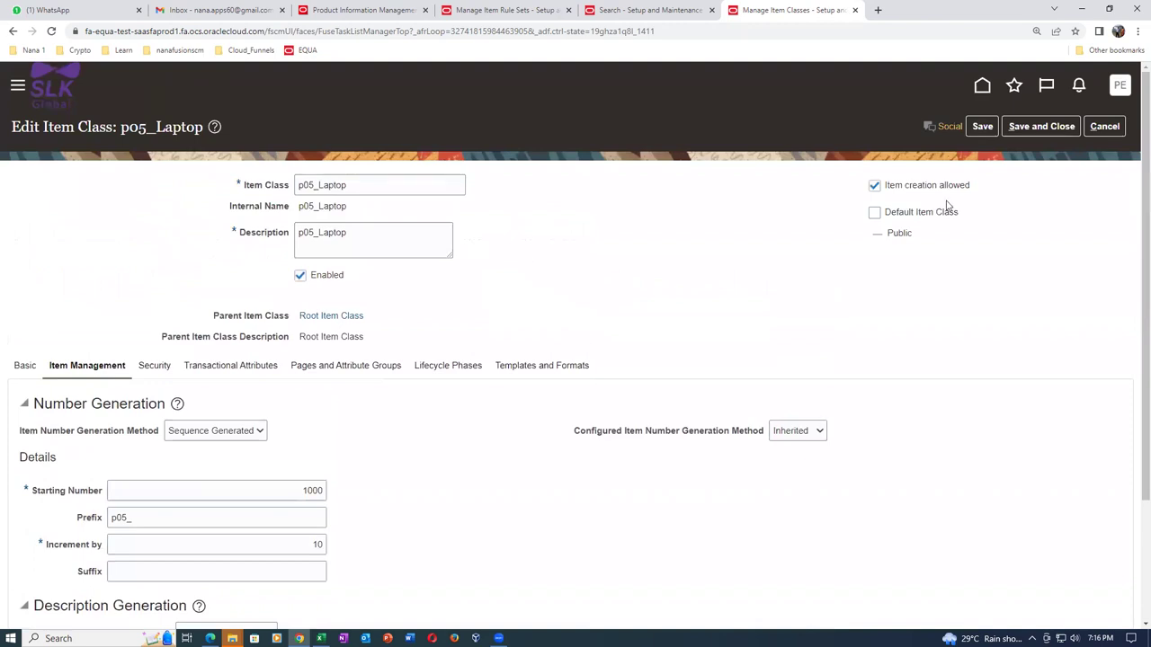
{"action": "left_click", "coordinate": [1105, 125]}
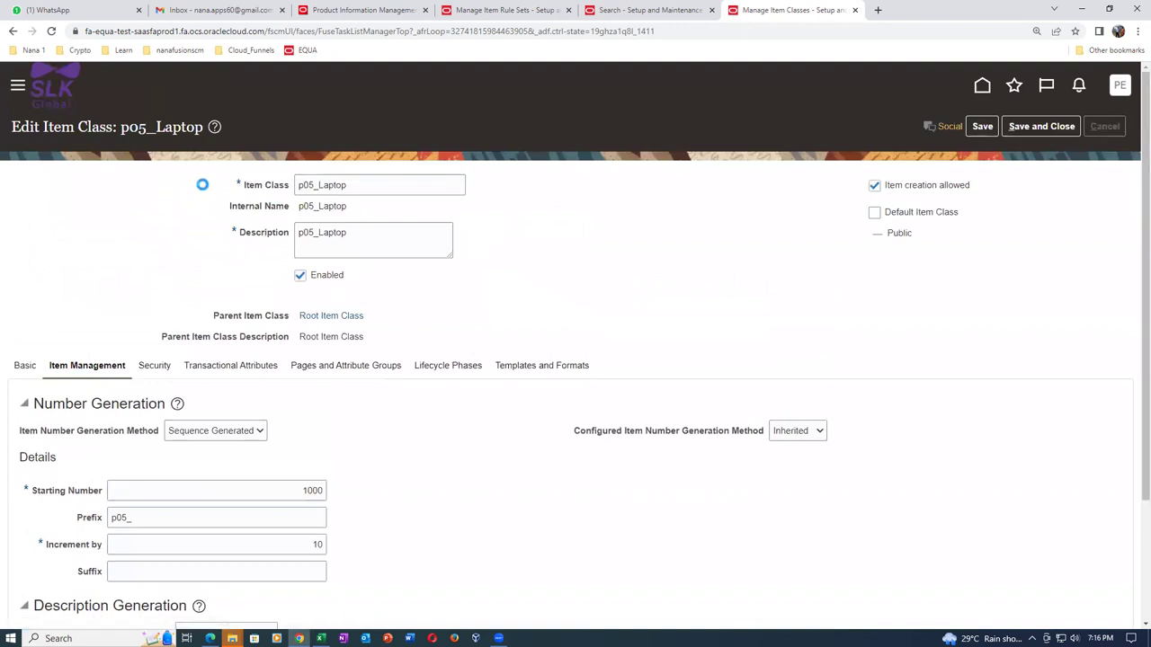
Step: Expand p05_Laptop and select its p05_i5_Laptop child class
{"action": "scroll", "coordinate": [89, 593], "scroll_direction": "down", "scroll_amount": 1}
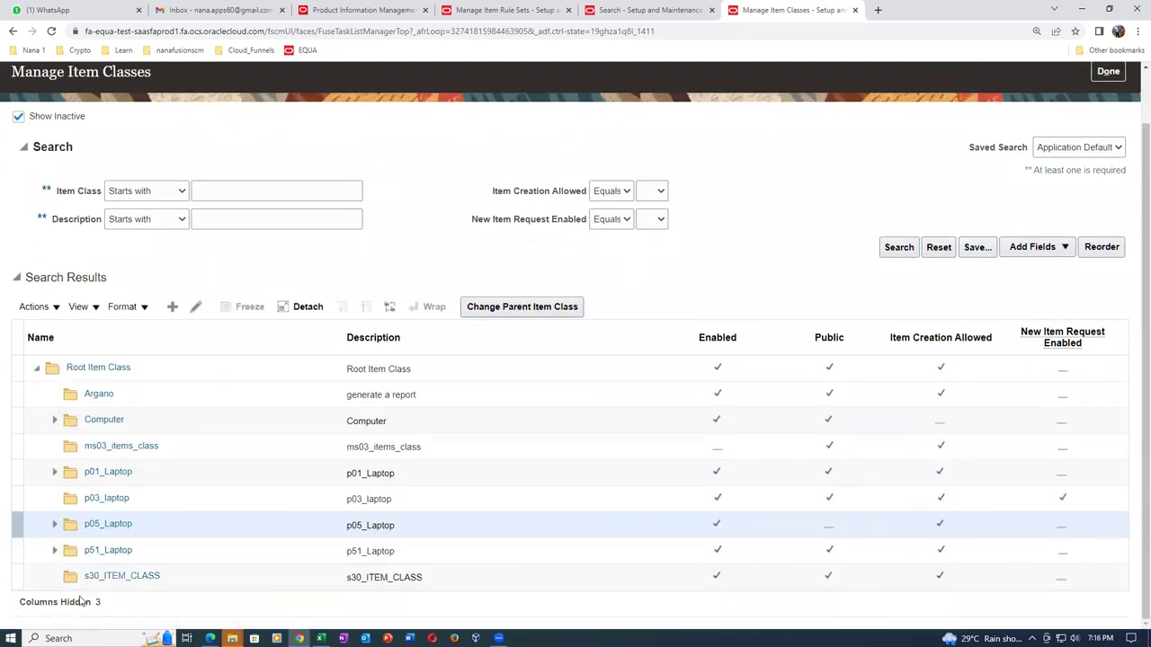
{"action": "left_click", "coordinate": [53, 528]}
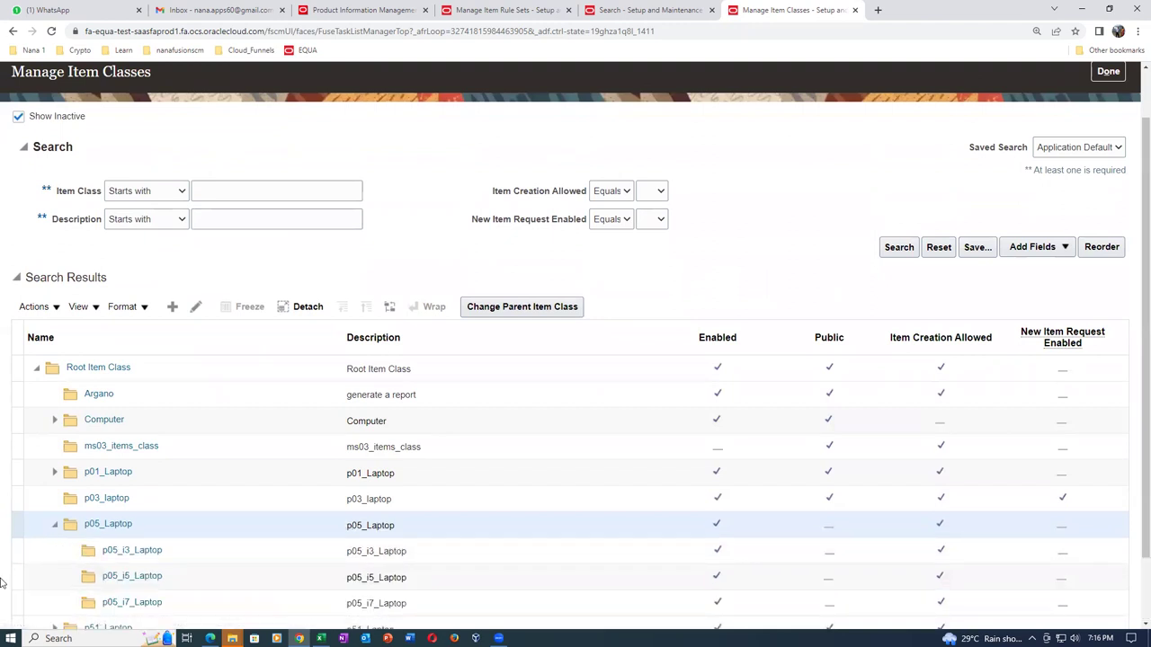
{"action": "left_click", "coordinate": [10, 577]}
{"action": "scroll", "coordinate": [36, 562], "scroll_direction": "down", "scroll_amount": 1}
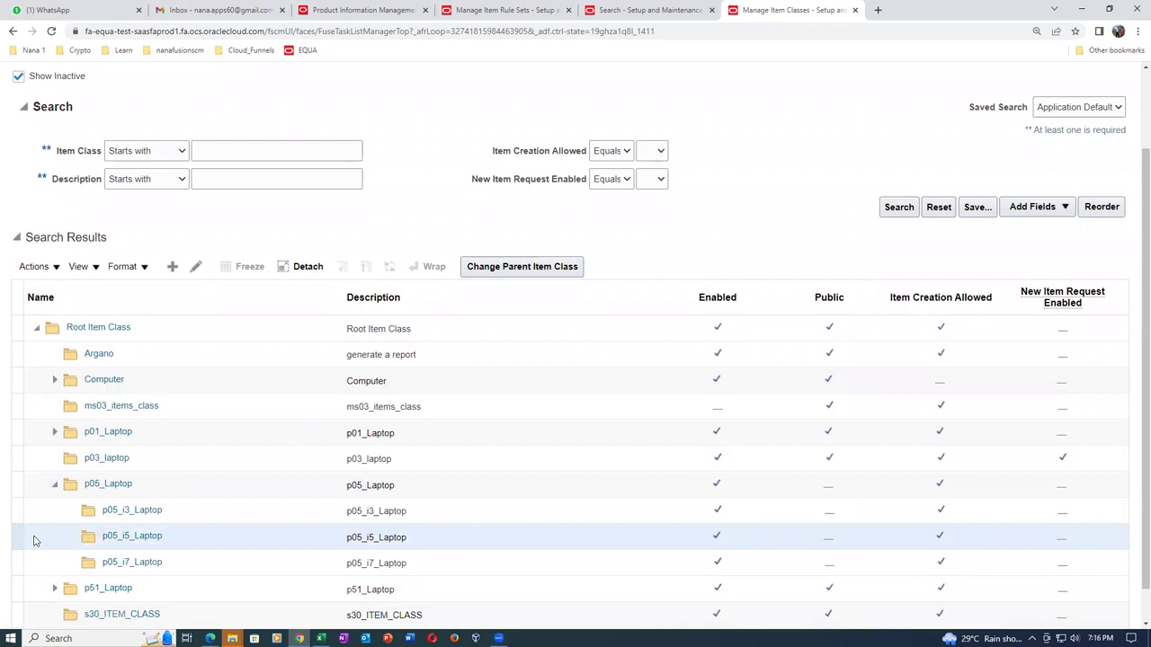
Step: Enable new item requests in p05_i5_Laptop's item management settings and save
{"action": "left_click", "coordinate": [195, 266]}
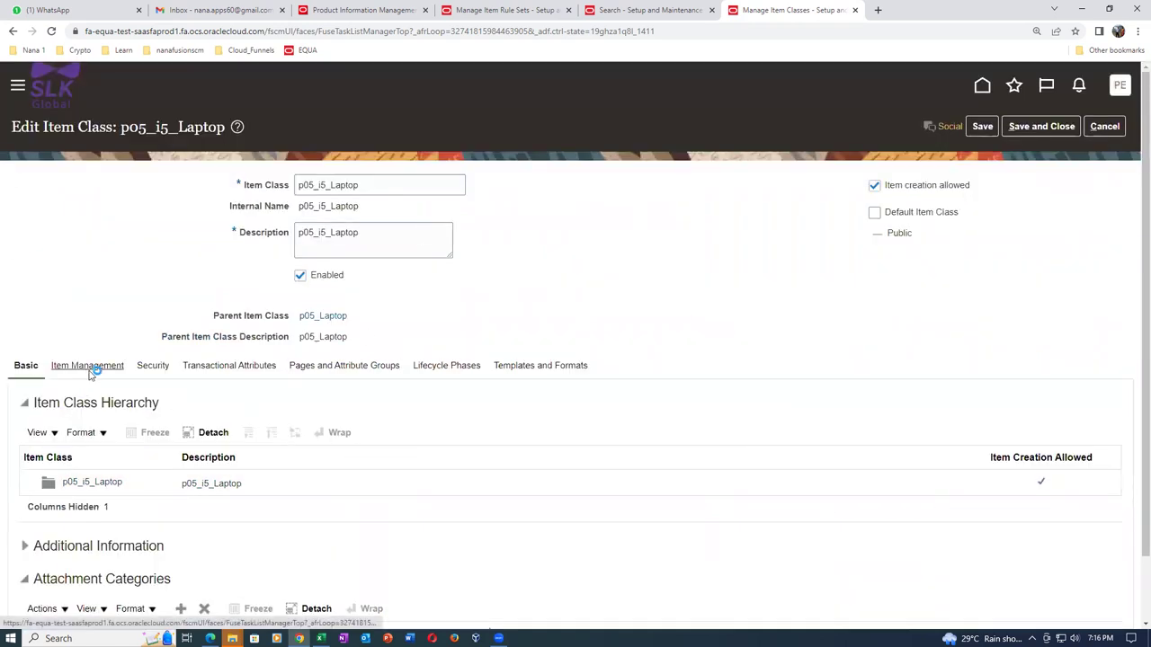
{"action": "left_click", "coordinate": [87, 370]}
{"action": "scroll", "coordinate": [406, 467], "scroll_direction": "down", "scroll_amount": 1}
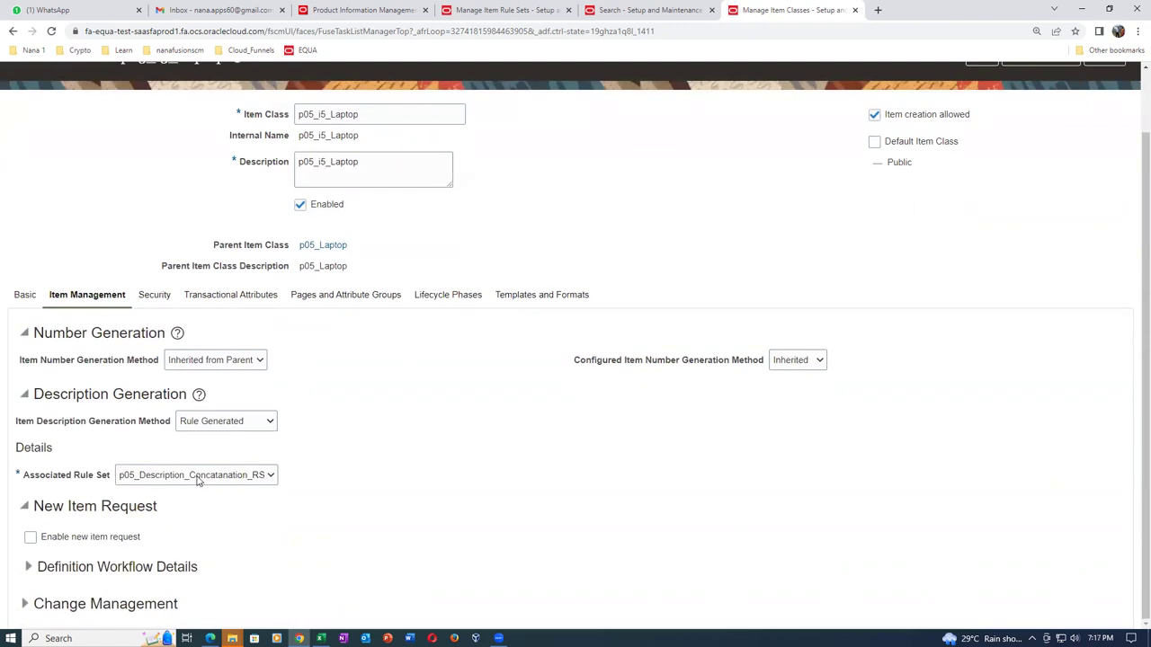
{"action": "left_click", "coordinate": [31, 538]}
{"action": "scroll", "coordinate": [400, 558], "scroll_direction": "up", "scroll_amount": 2}
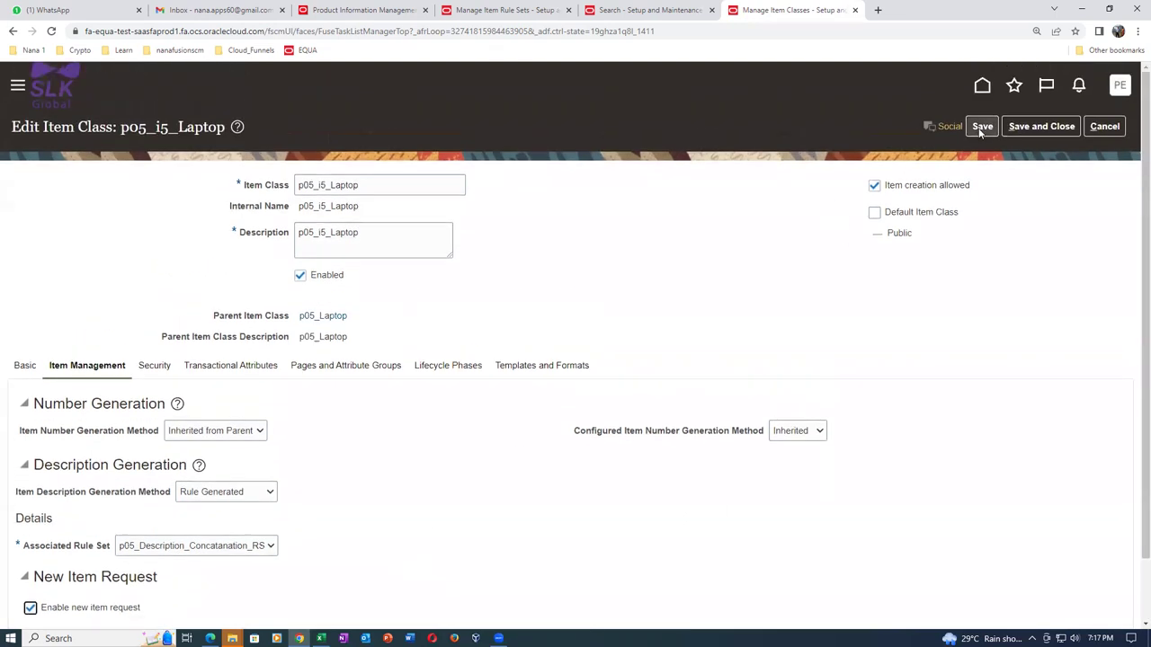
{"action": "left_click", "coordinate": [980, 127]}
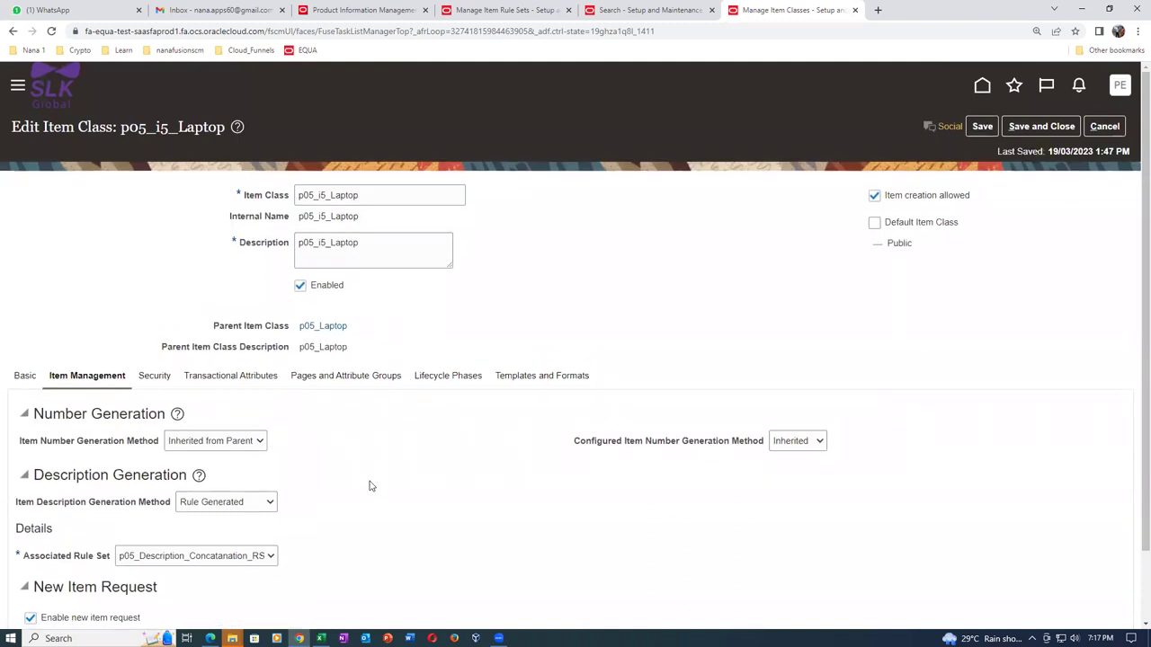
Step: Save and close p05_i5_Laptop, then close the Manage Item Classes task
{"action": "scroll", "coordinate": [368, 486], "scroll_direction": "down", "scroll_amount": 2}
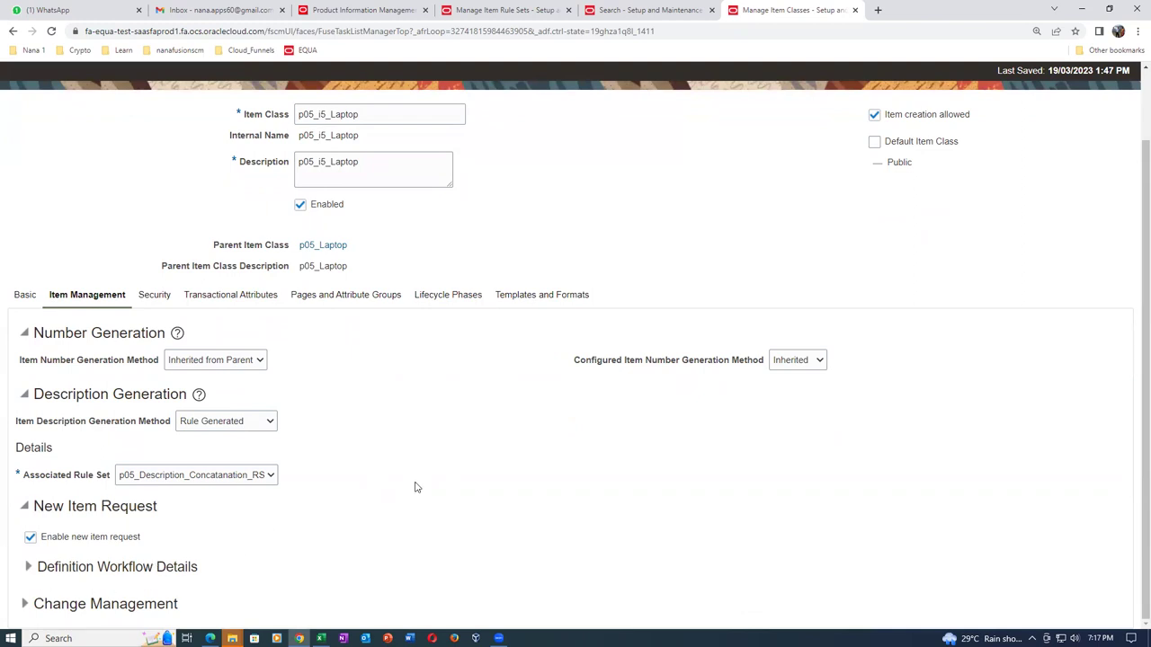
{"action": "scroll", "coordinate": [409, 468], "scroll_direction": "up", "scroll_amount": 2}
{"action": "left_click", "coordinate": [1061, 127]}
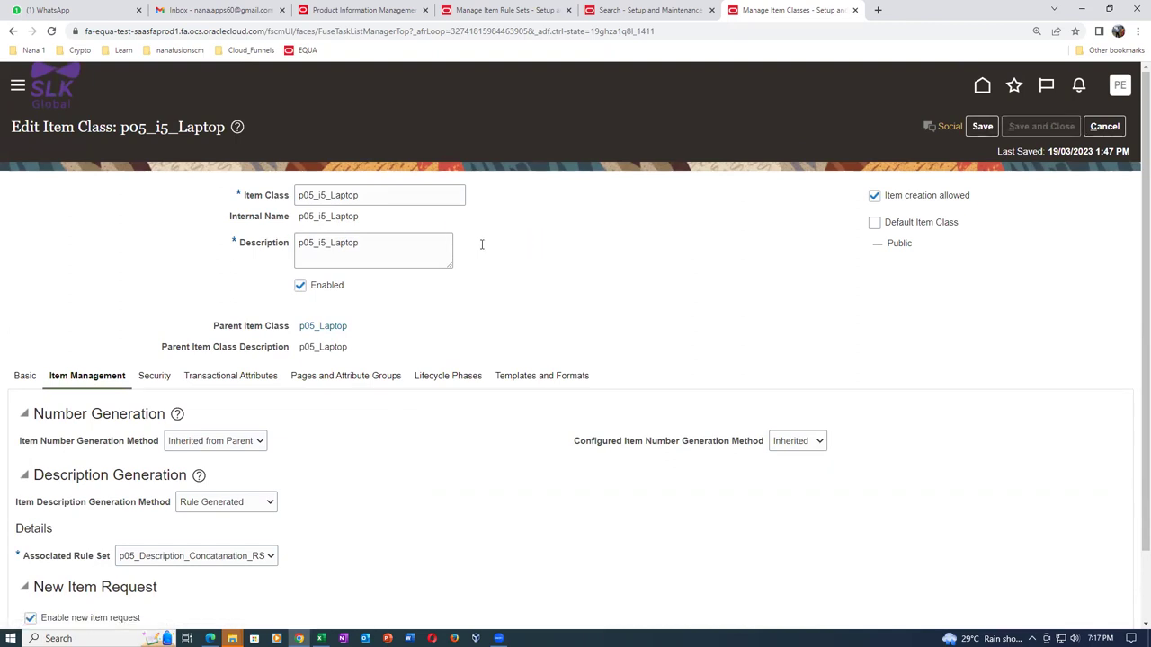
{"action": "left_click", "coordinate": [1102, 131]}
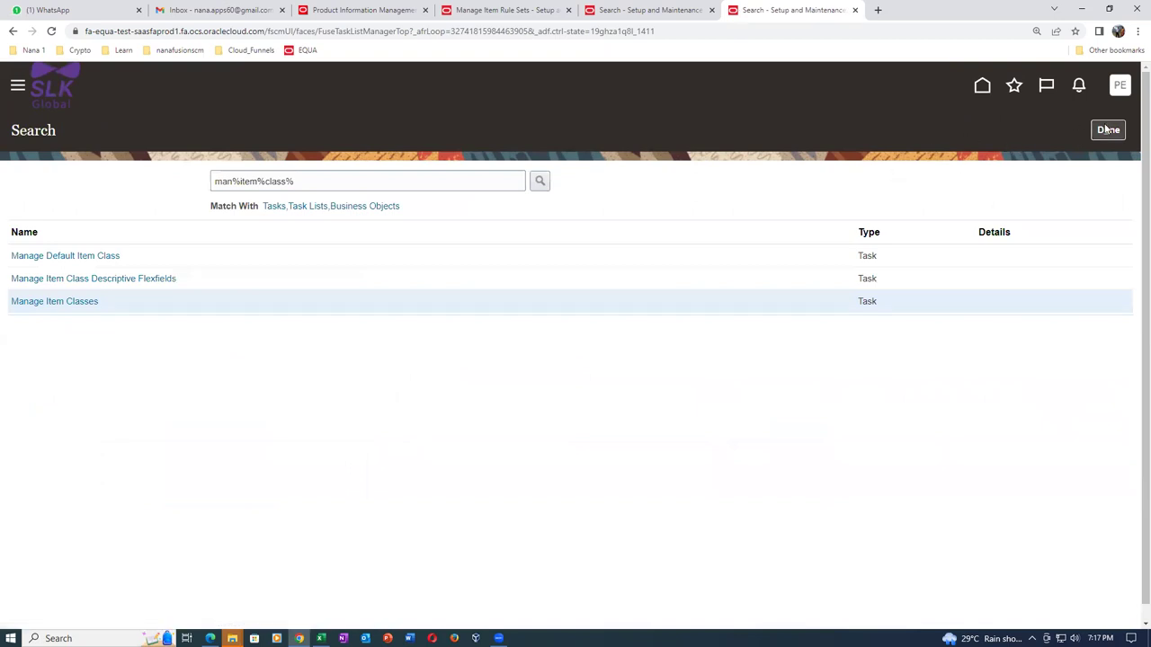
Step: Sign out of the current Oracle Fusion session
{"action": "left_click", "coordinate": [1120, 86]}
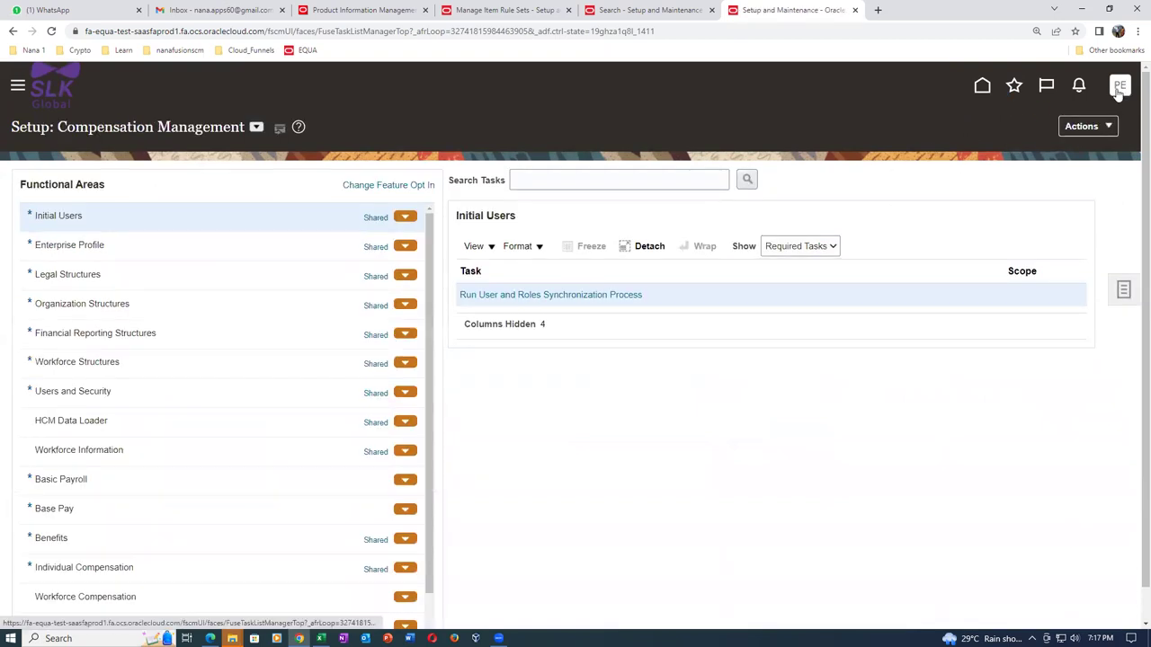
{"action": "left_click", "coordinate": [1088, 120]}
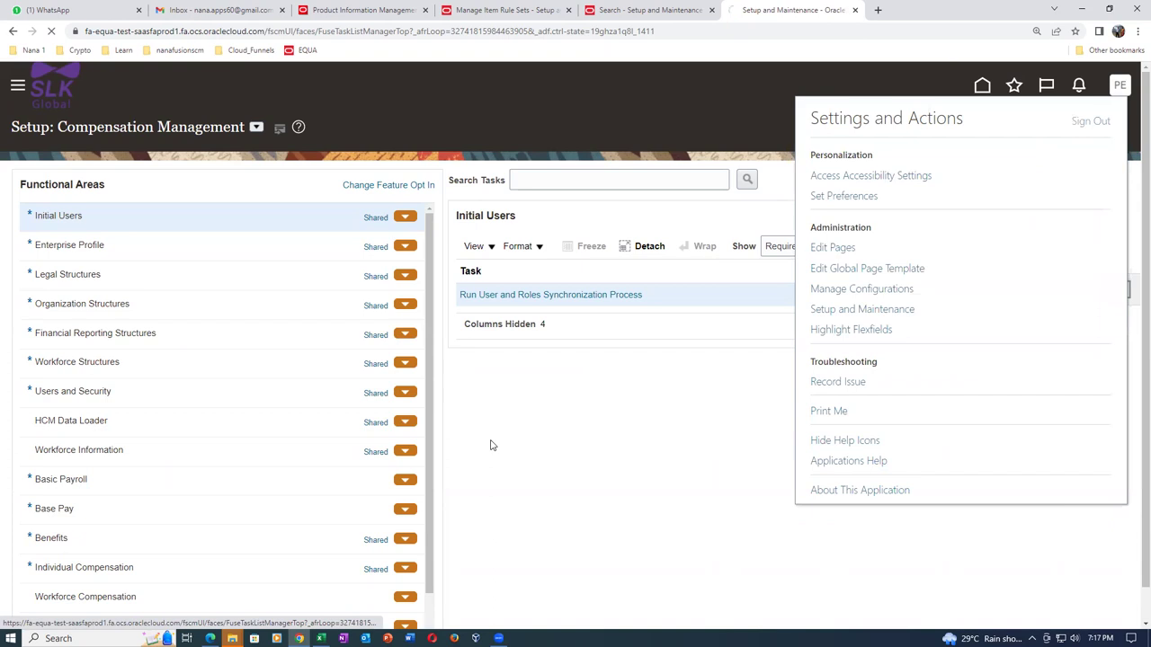
{"action": "left_click", "coordinate": [559, 319]}
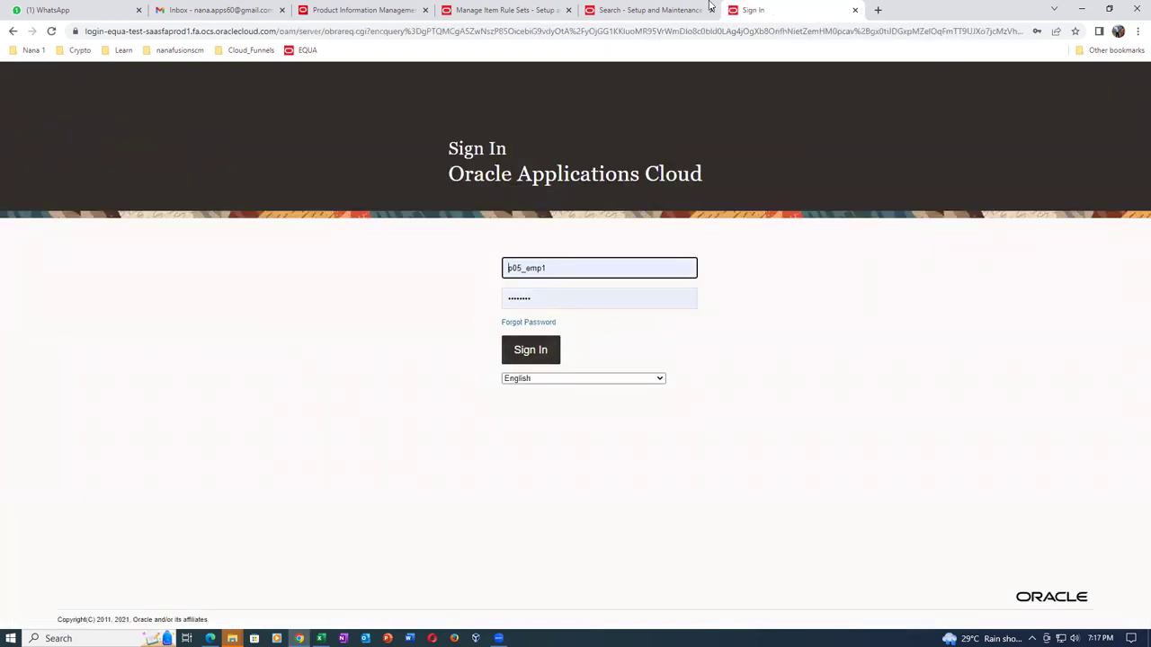
Step: Close the leftover setup search, Manage Item Rule Sets and old PIM tabs, then sign in as the employee
{"action": "left_click", "coordinate": [661, 10]}
{"action": "left_click", "coordinate": [712, 10]}
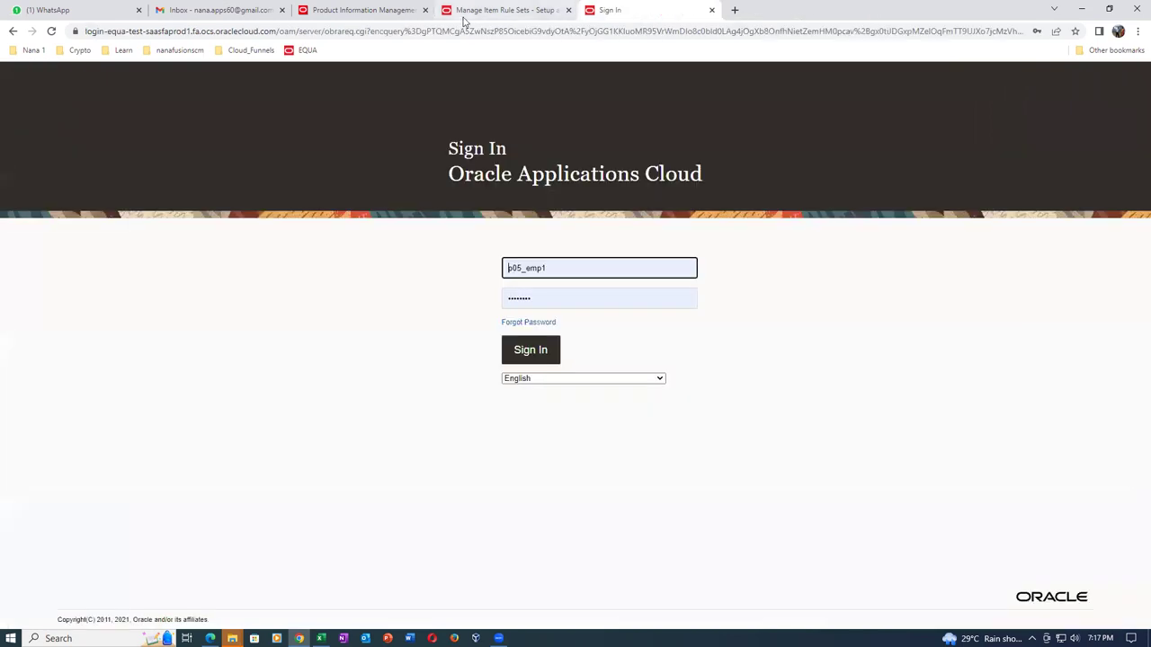
{"action": "left_click", "coordinate": [480, 13]}
{"action": "left_click", "coordinate": [568, 10]}
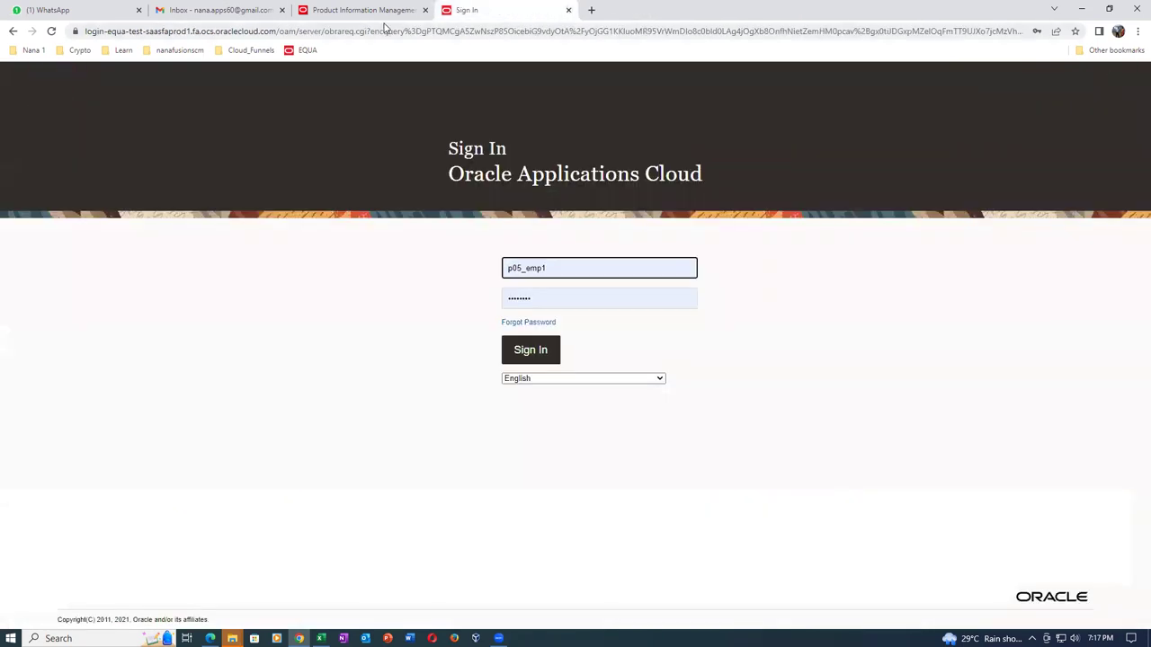
{"action": "left_click", "coordinate": [368, 10]}
{"action": "left_click", "coordinate": [425, 10]}
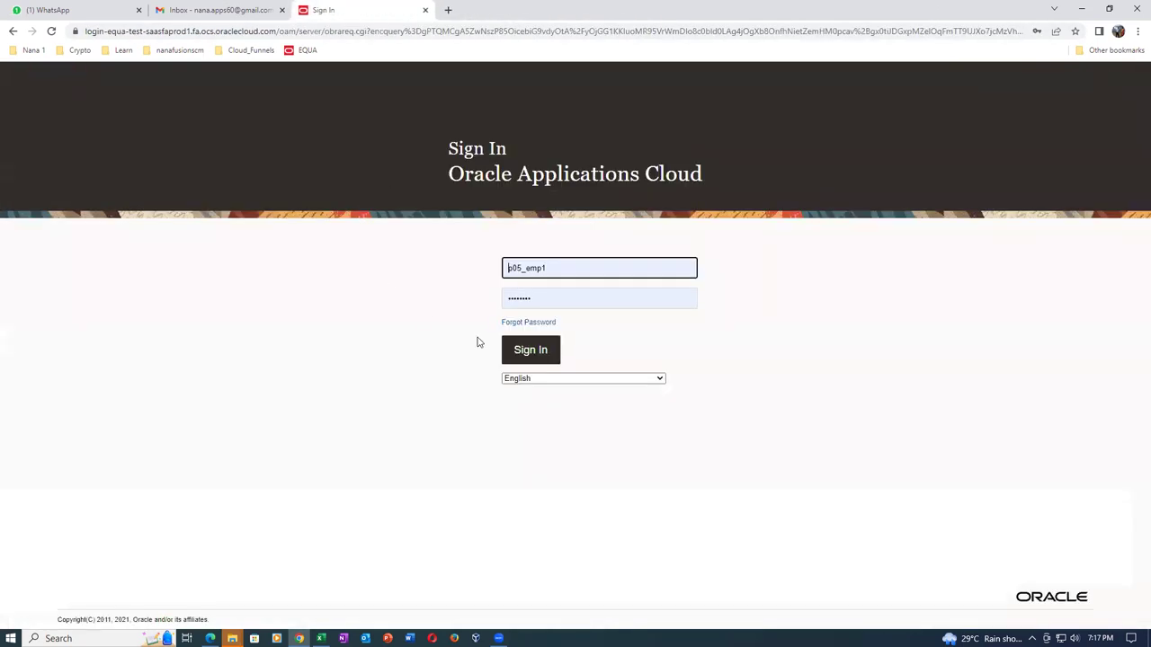
{"action": "left_click", "coordinate": [530, 346]}
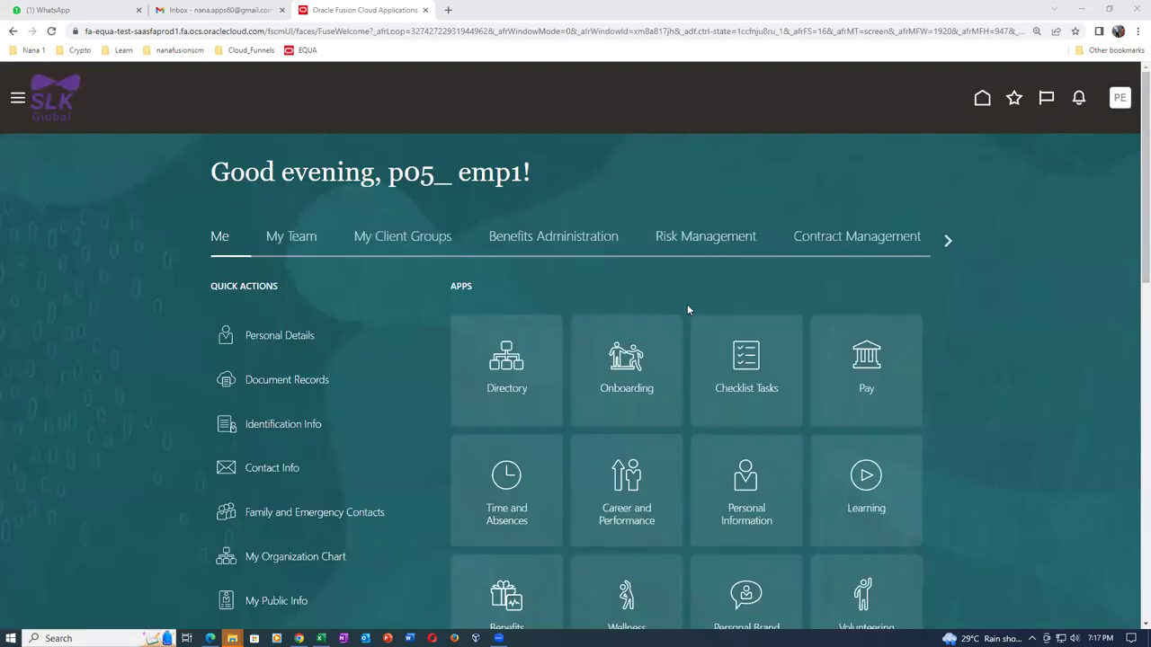
Step: From Product Information Management, create a draft item in organization P050 with item class p05_i5_Laptop
{"action": "left_click", "coordinate": [1013, 99]}
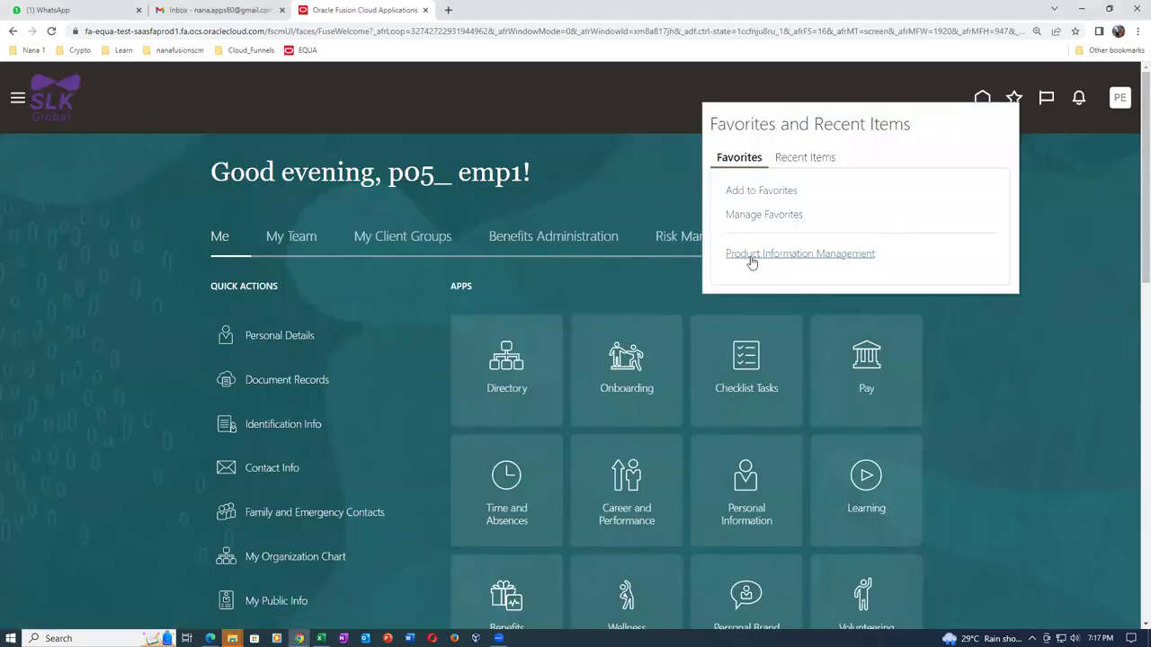
{"action": "left_click", "coordinate": [751, 256]}
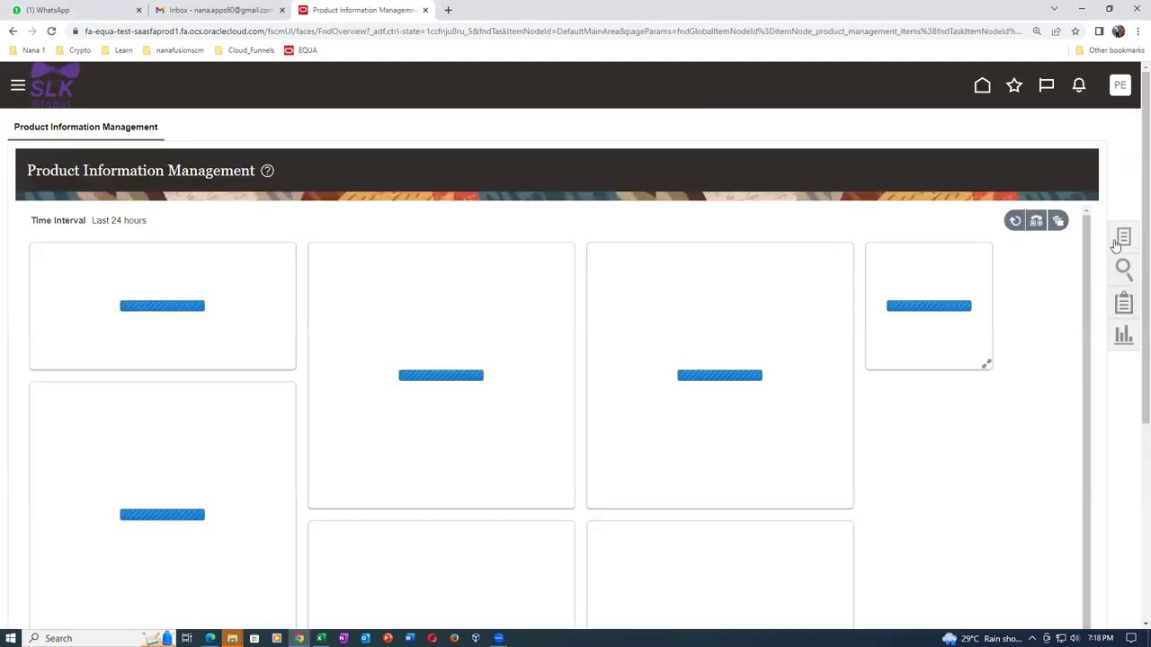
{"action": "left_click", "coordinate": [1123, 238]}
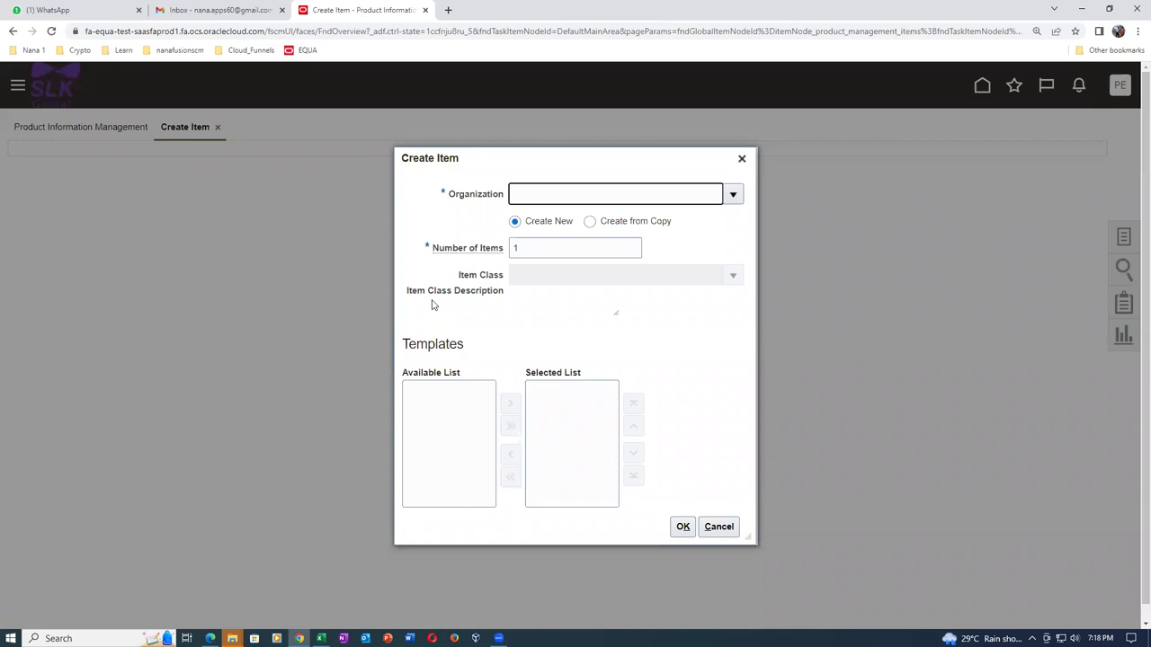
{"action": "key", "text": "Tab"}
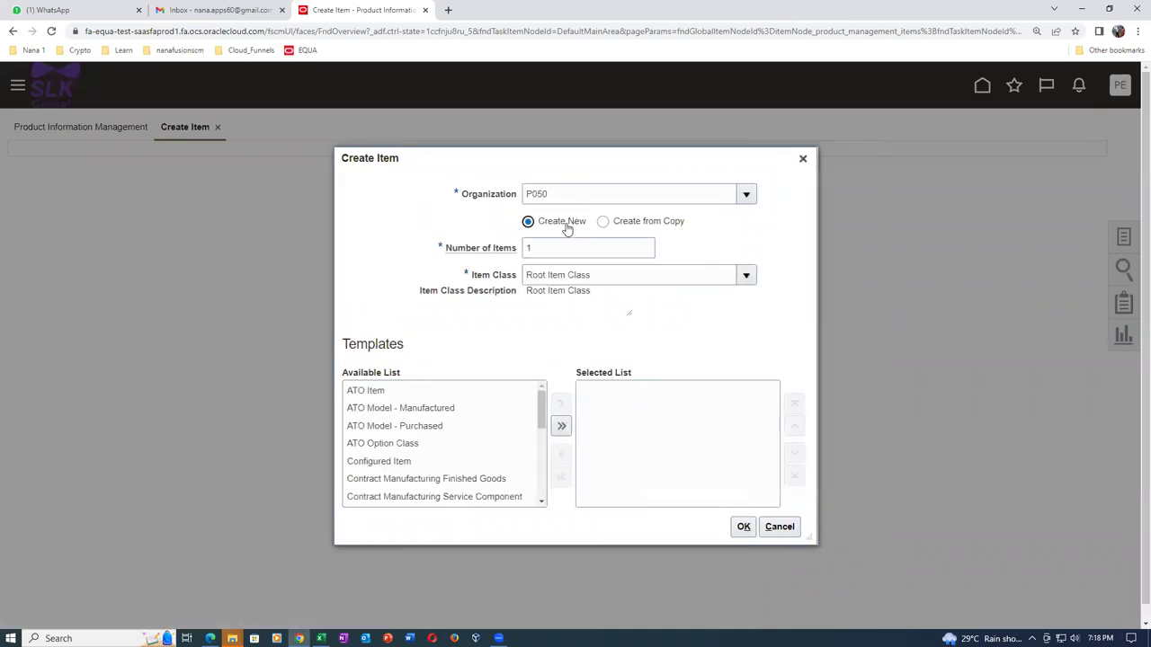
{"action": "key", "text": "Tab"}
{"action": "type", "text": "p"}
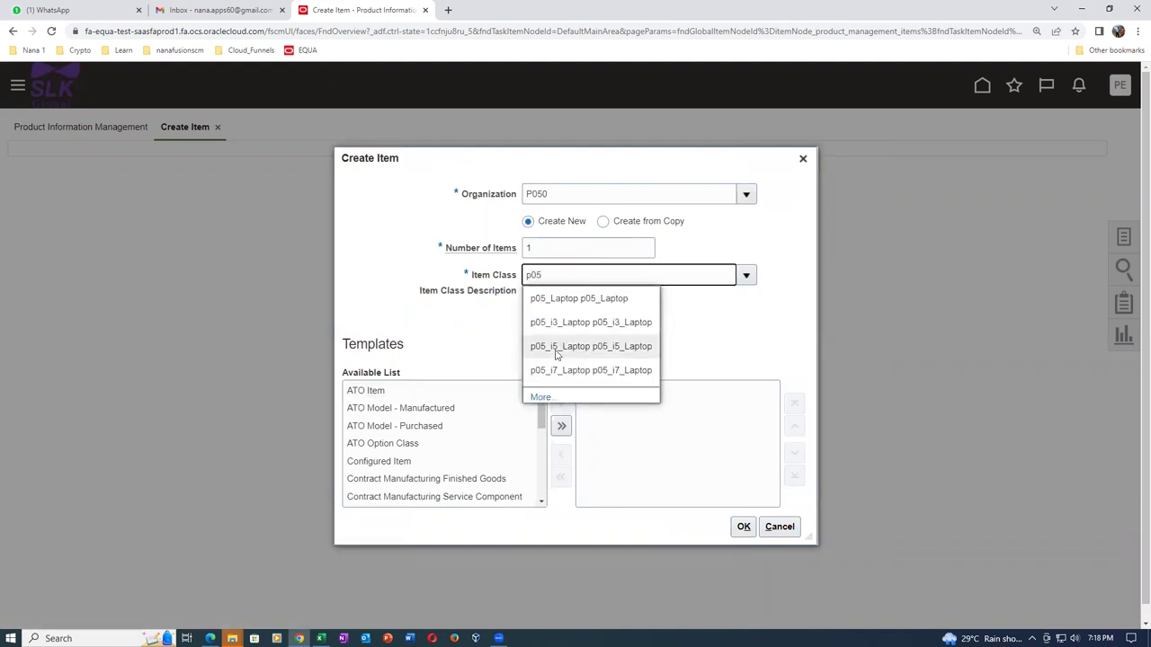
{"action": "left_click", "coordinate": [557, 348]}
{"action": "left_click", "coordinate": [744, 527]}
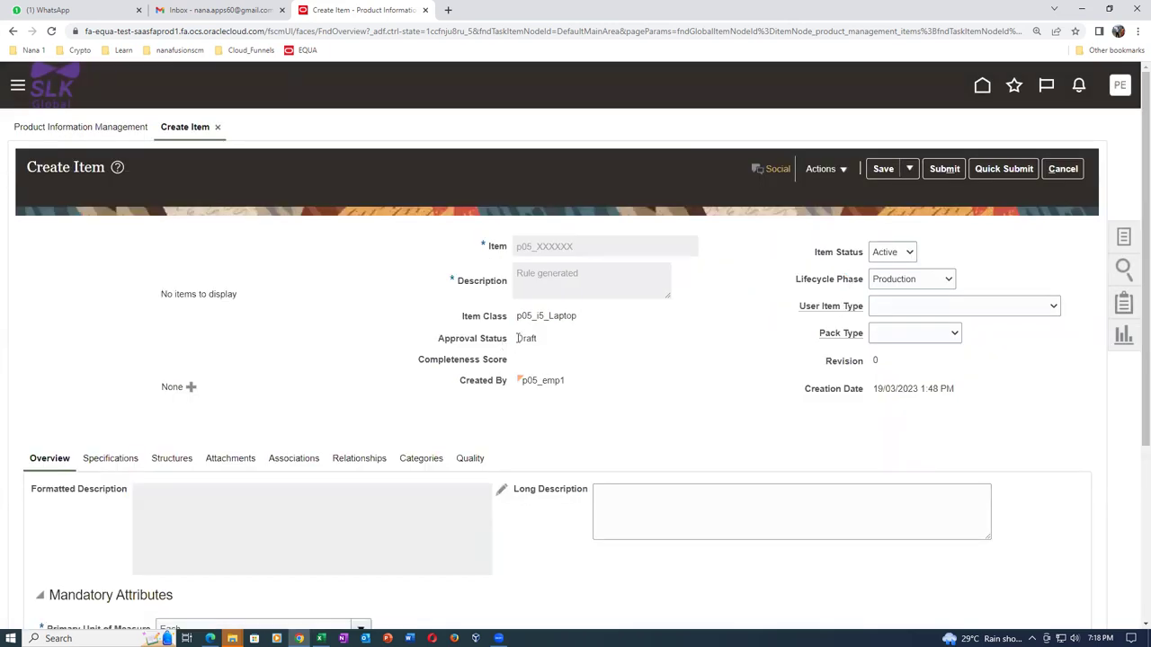
Step: Set p05_RAM Size to 16 GB RAM and p05_Display to 19 on the draft item
{"action": "left_click_drag", "start_coordinate": [518, 338], "coordinate": [540, 345]}
{"action": "left_click", "coordinate": [553, 366]}
{"action": "scroll", "coordinate": [553, 366], "scroll_direction": "down", "scroll_amount": 2}
{"action": "left_click", "coordinate": [341, 476]}
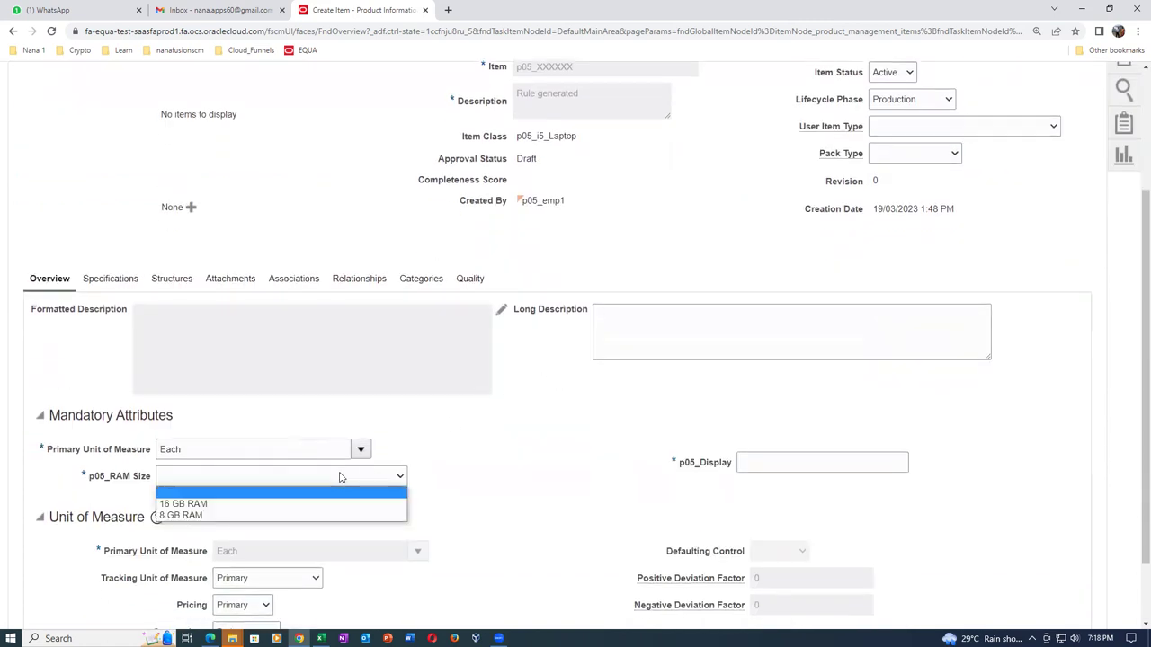
{"action": "left_click", "coordinate": [315, 503]}
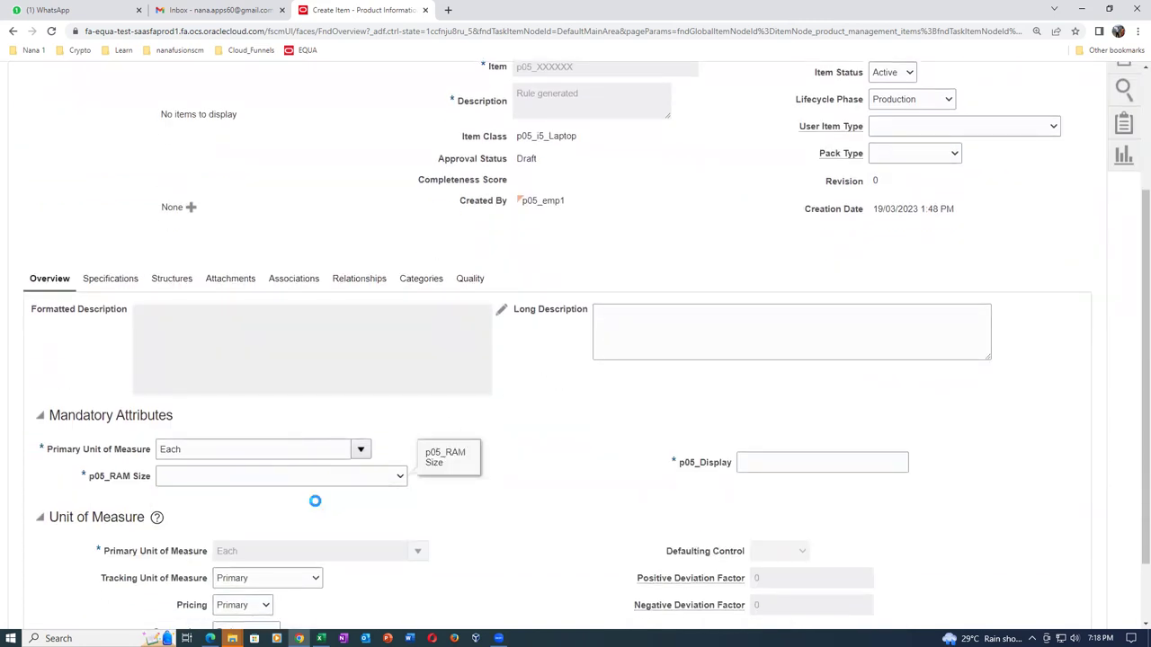
{"action": "left_click", "coordinate": [801, 463]}
{"action": "key", "text": "Tab"}
{"action": "left_click", "coordinate": [599, 416]}
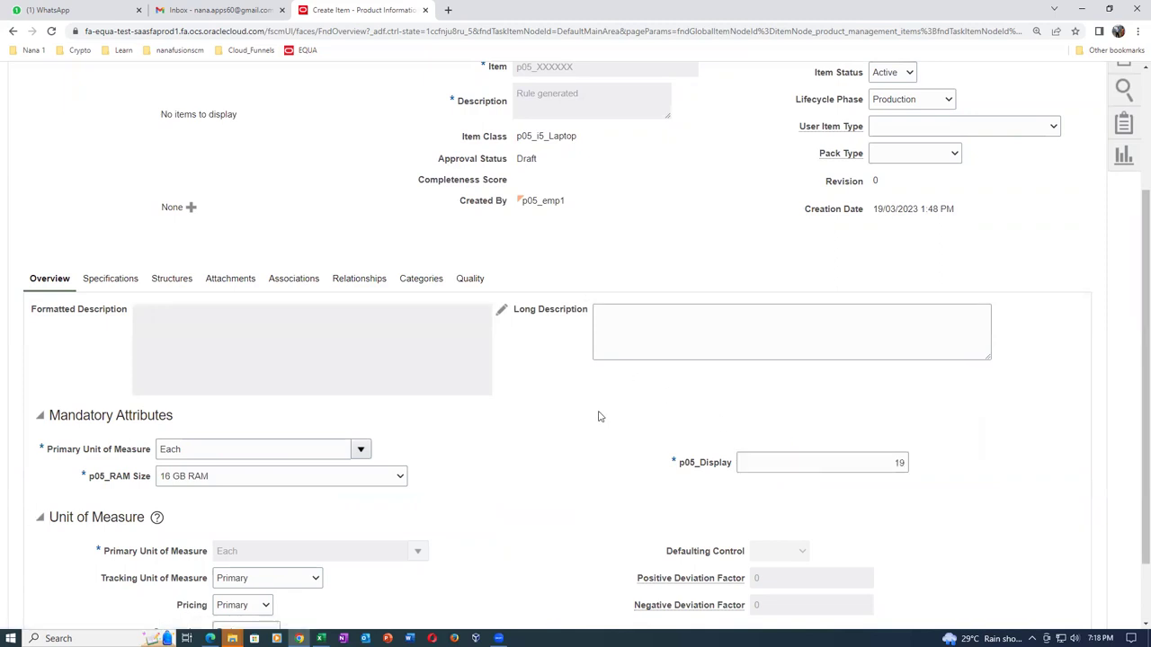
{"action": "scroll", "coordinate": [599, 417], "scroll_direction": "up", "scroll_amount": 3}
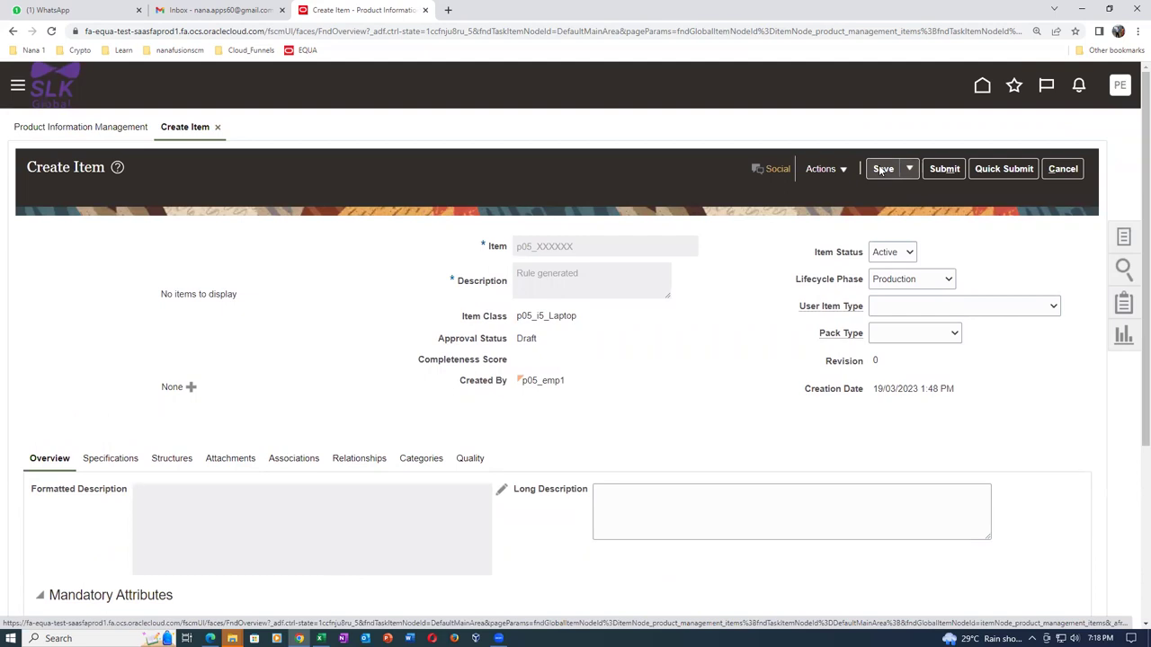
Step: Save the item as p05_1080 and acknowledge the description and list price 21 rule messages
{"action": "left_click", "coordinate": [881, 170]}
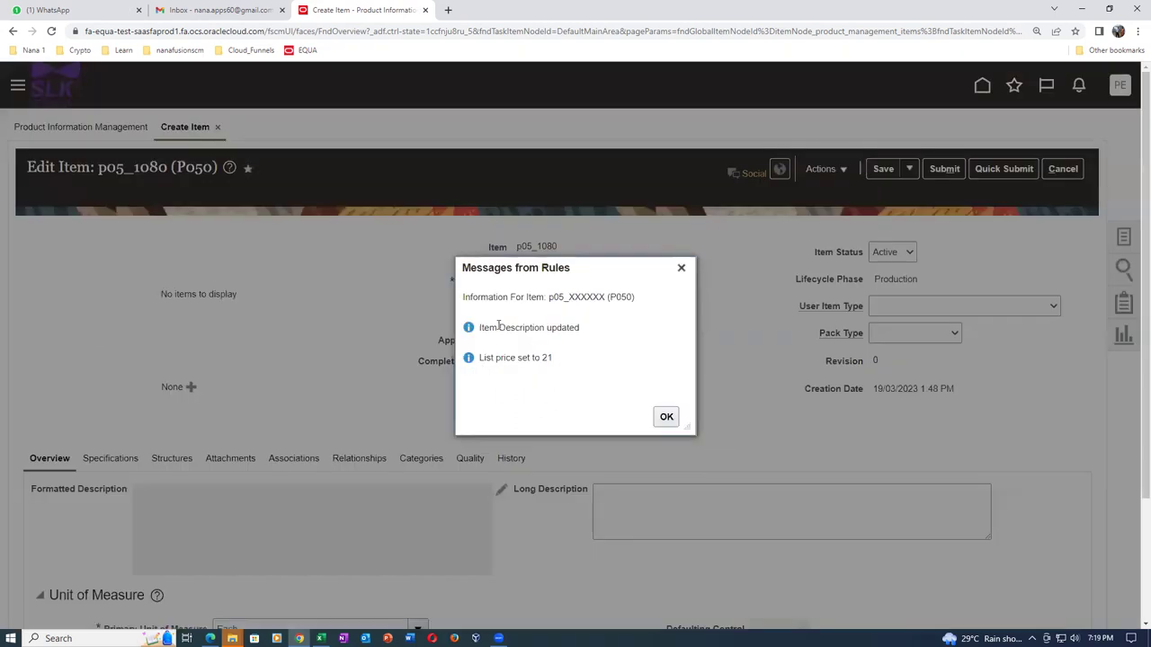
{"action": "left_click_drag", "start_coordinate": [489, 327], "coordinate": [554, 328]}
{"action": "left_click_drag", "start_coordinate": [492, 358], "coordinate": [555, 360]}
{"action": "left_click", "coordinate": [665, 416]}
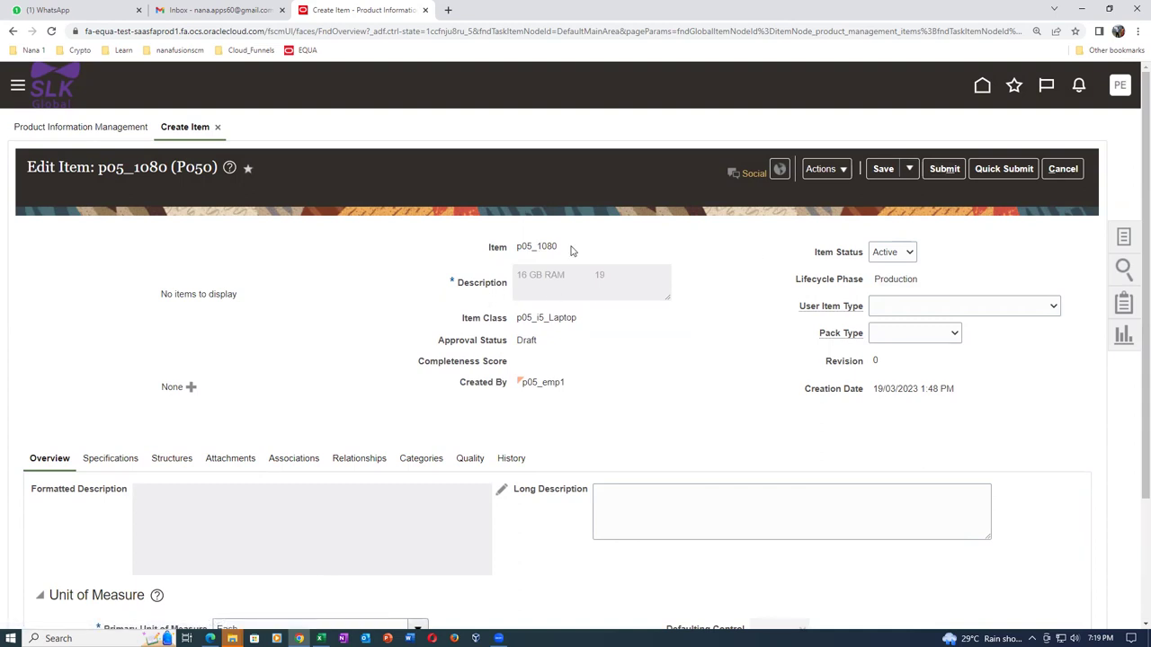
Step: Submit p05_1080 into a new item request, entering a request name and copying it as description
{"action": "left_click", "coordinate": [944, 168]}
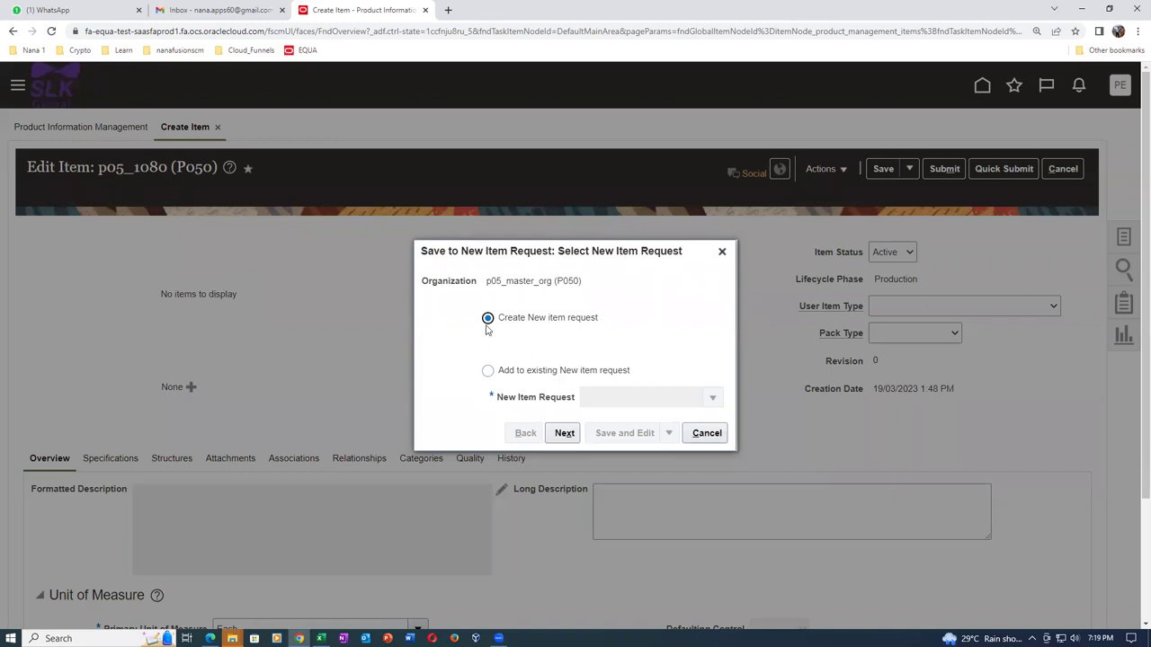
{"action": "left_click", "coordinate": [565, 433]}
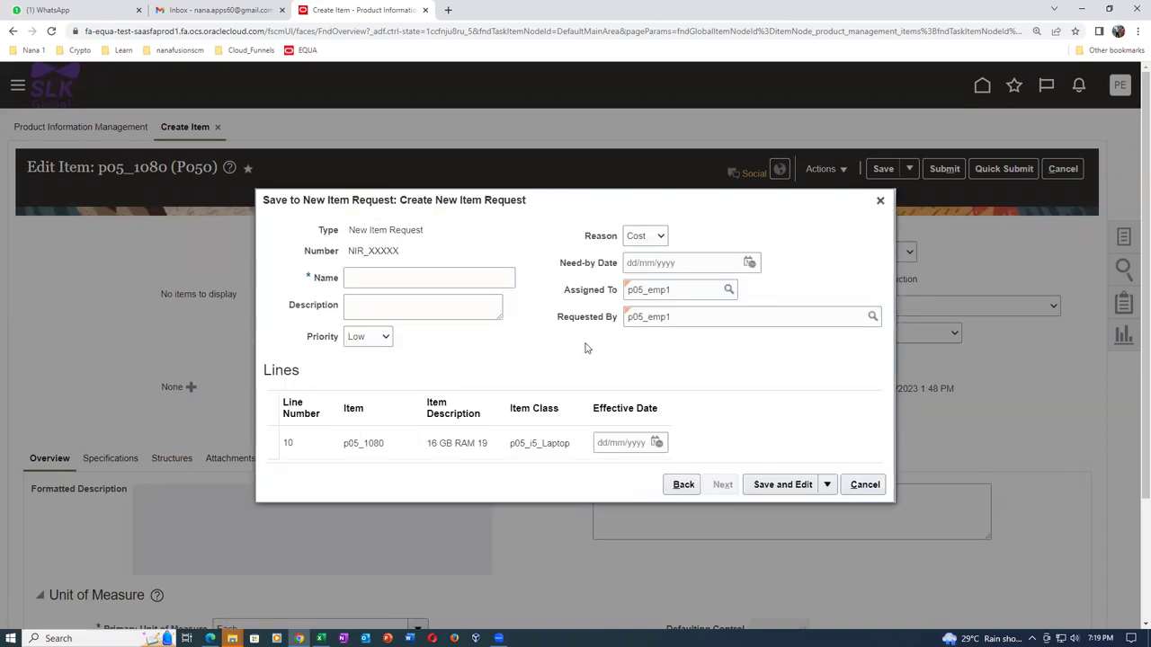
{"action": "left_click", "coordinate": [369, 279]}
{"action": "type", "text": "Nana"}
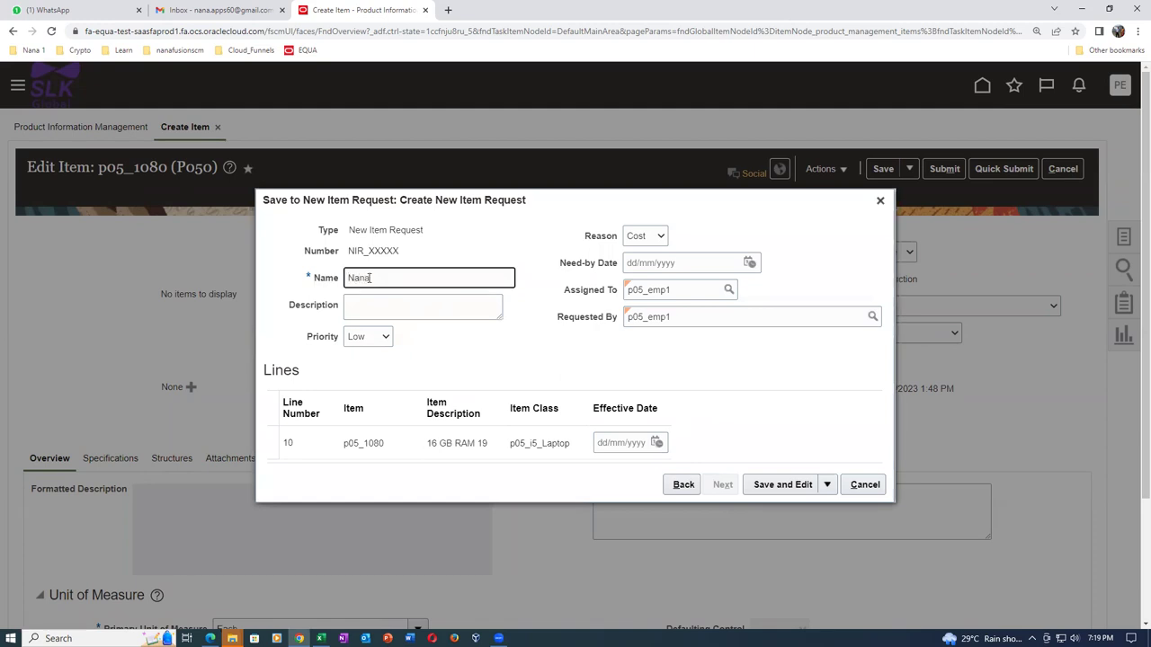
{"action": "type", "text": "_NIR_1"}
{"action": "left_click_drag", "start_coordinate": [421, 275], "coordinate": [250, 295]}
{"action": "key", "text": "ctrl+c"}
{"action": "left_click", "coordinate": [367, 306]}
{"action": "key", "text": "ctrl+v"}
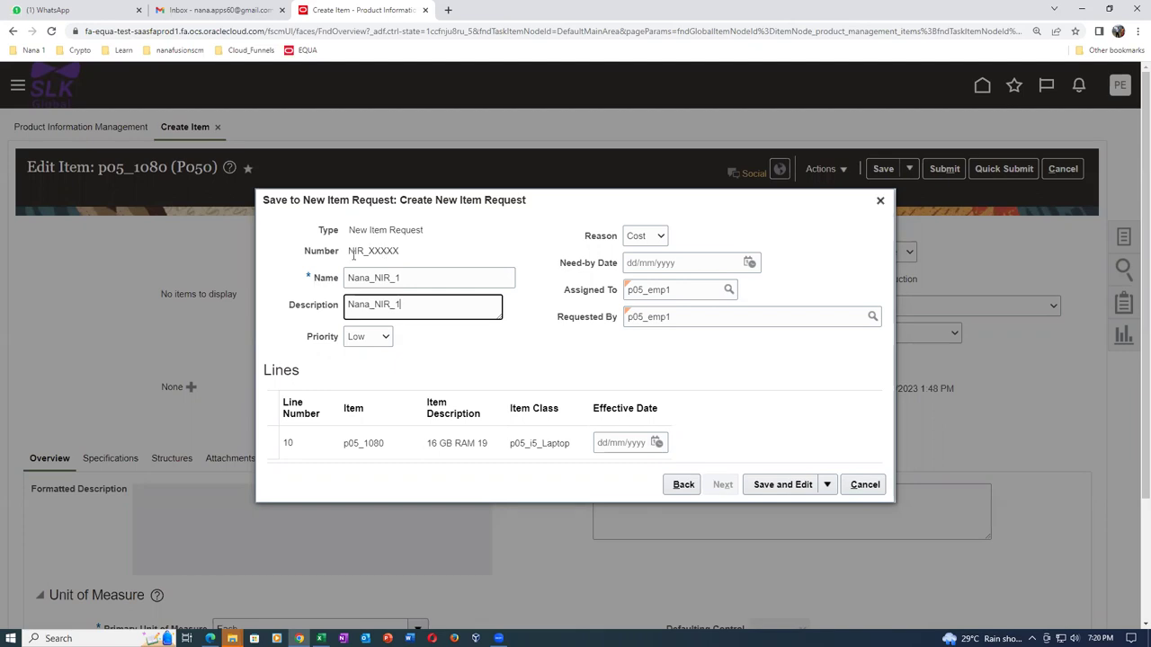
Step: Save the draft request NIR_2000 and open it for editing
{"action": "left_click_drag", "start_coordinate": [348, 251], "coordinate": [444, 259]}
{"action": "left_click", "coordinate": [392, 258]}
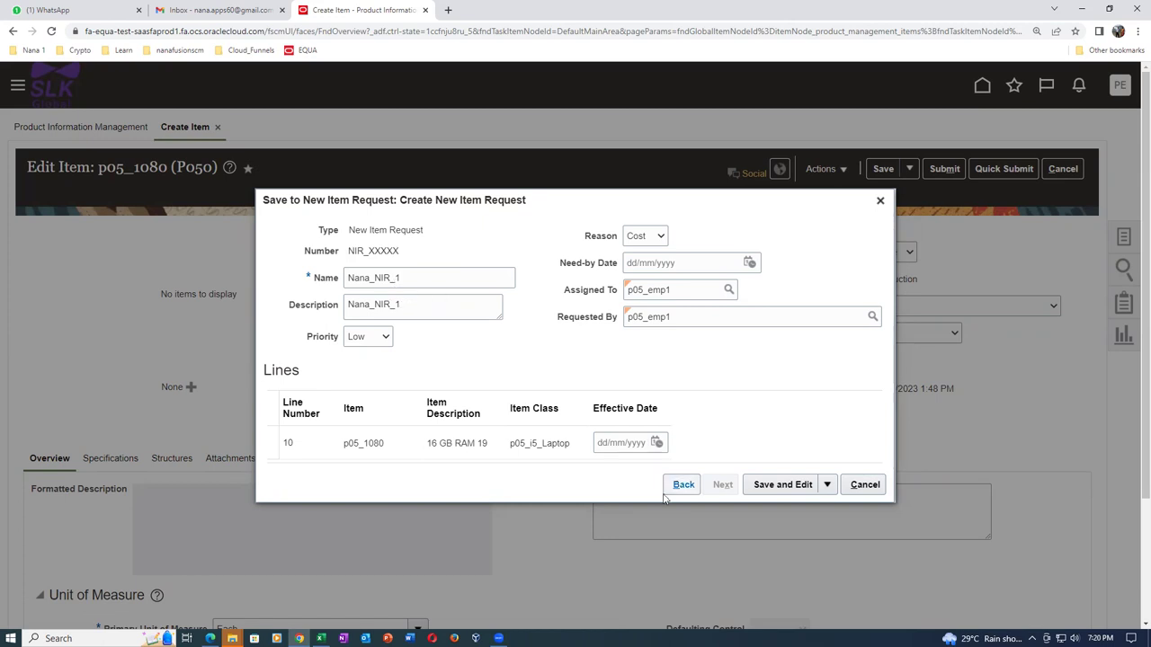
{"action": "left_click", "coordinate": [779, 486]}
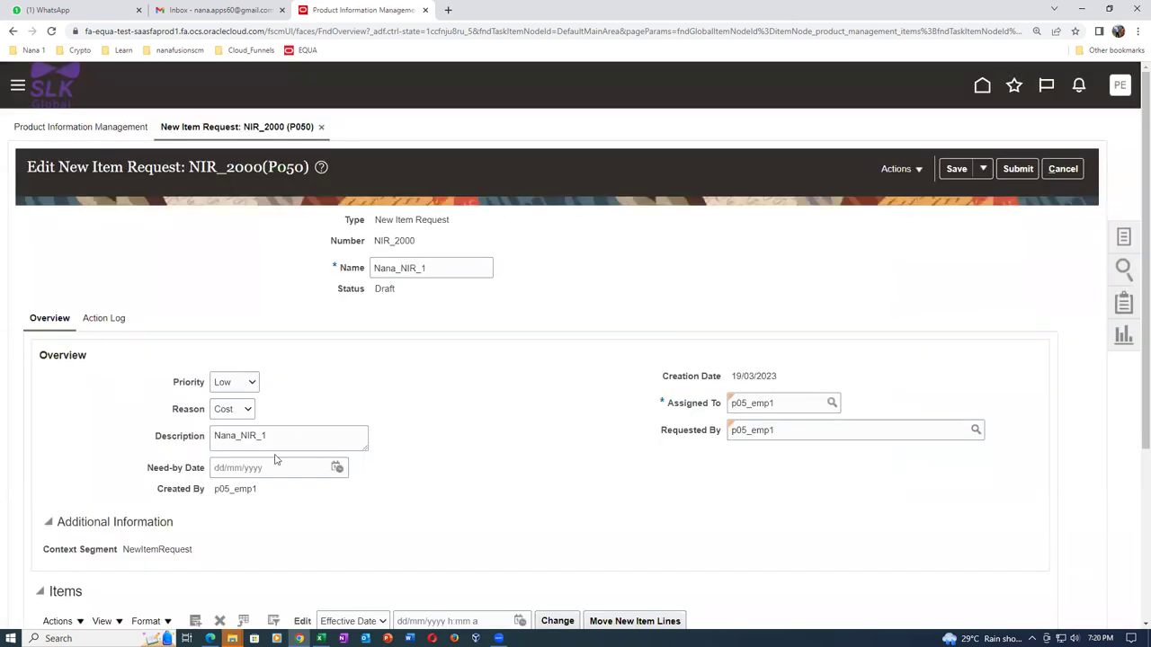
Step: Review NIR_2000's items and action log, then submit the request
{"action": "scroll", "coordinate": [416, 440], "scroll_direction": "down", "scroll_amount": 2}
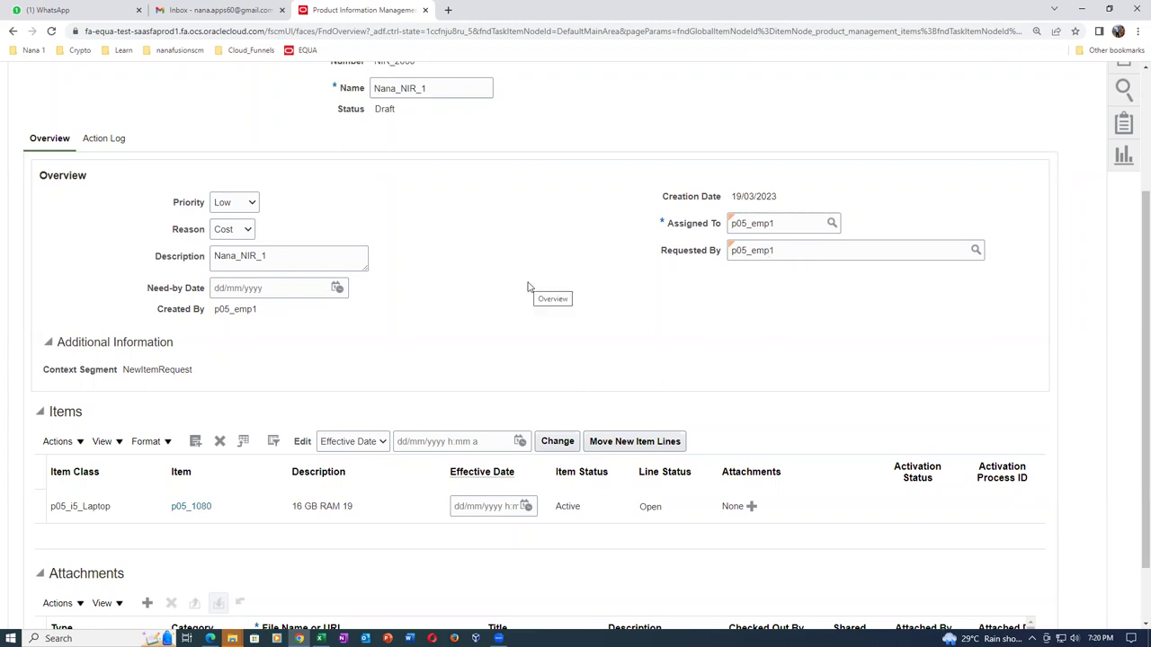
{"action": "scroll", "coordinate": [529, 286], "scroll_direction": "down", "scroll_amount": 2}
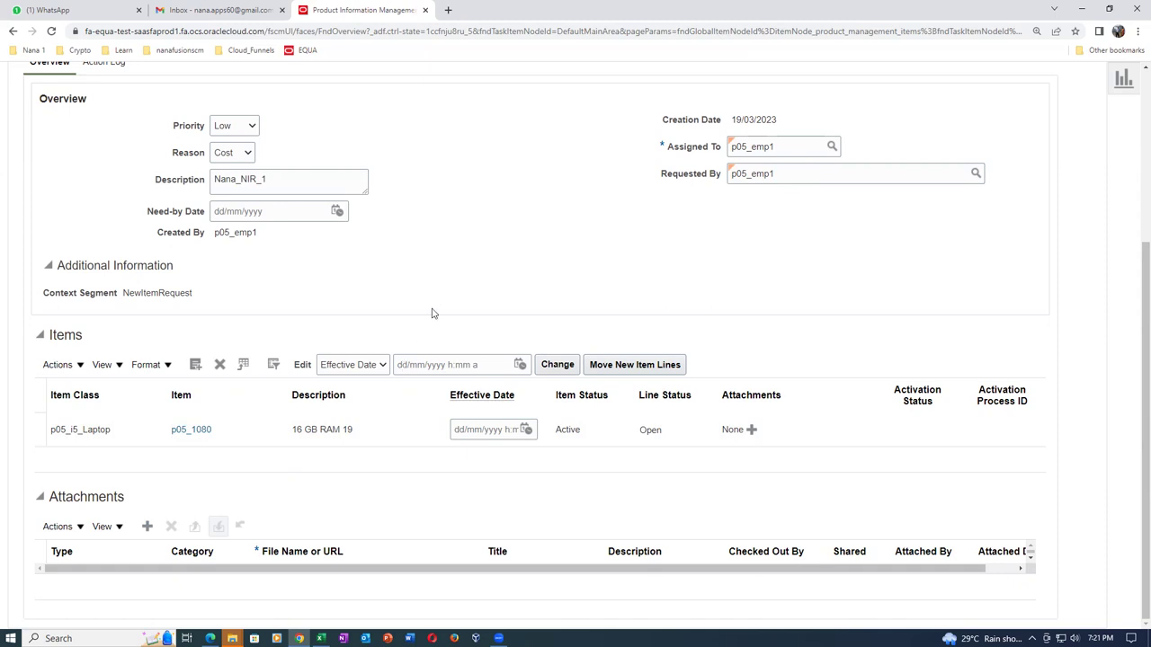
{"action": "scroll", "coordinate": [431, 313], "scroll_direction": "up", "scroll_amount": 2}
{"action": "left_click", "coordinate": [105, 243]}
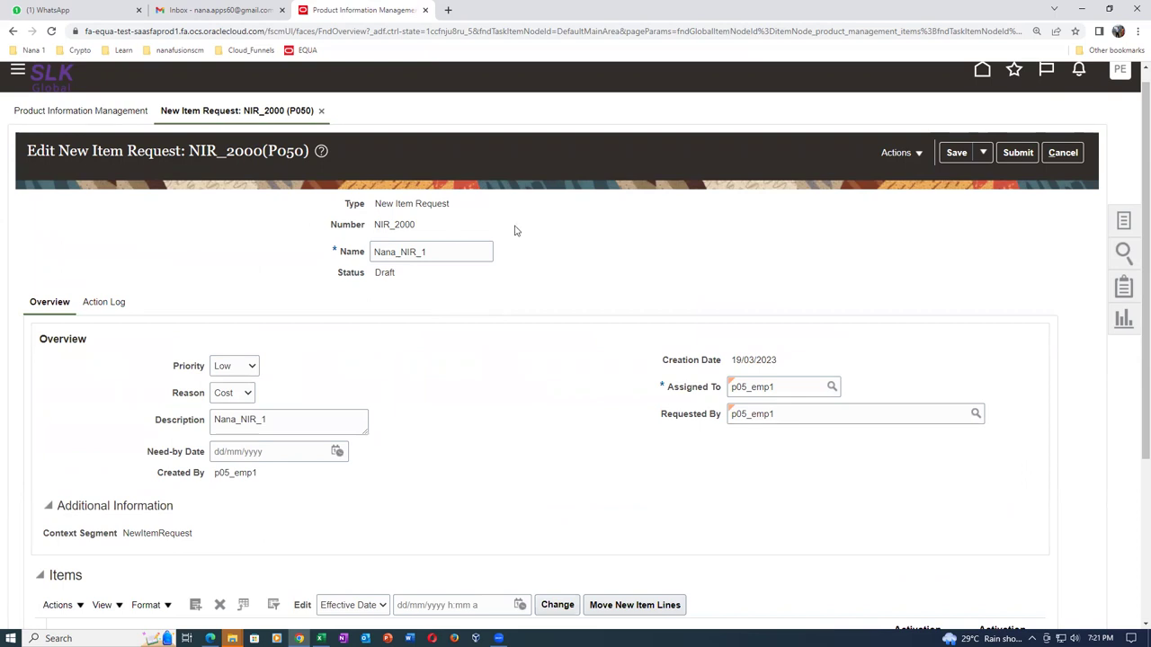
{"action": "left_click", "coordinate": [1017, 153]}
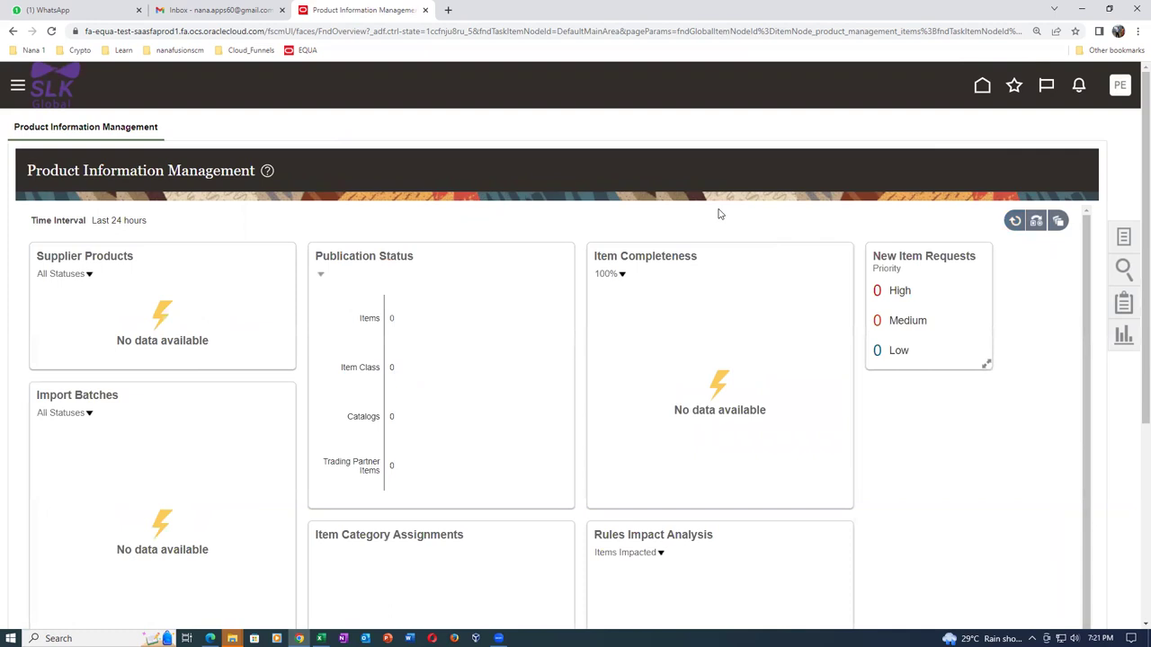
Step: Find NIR_2000 in Manage New Item Requests and select its line 10 for p05_1080
{"action": "left_click", "coordinate": [1124, 239]}
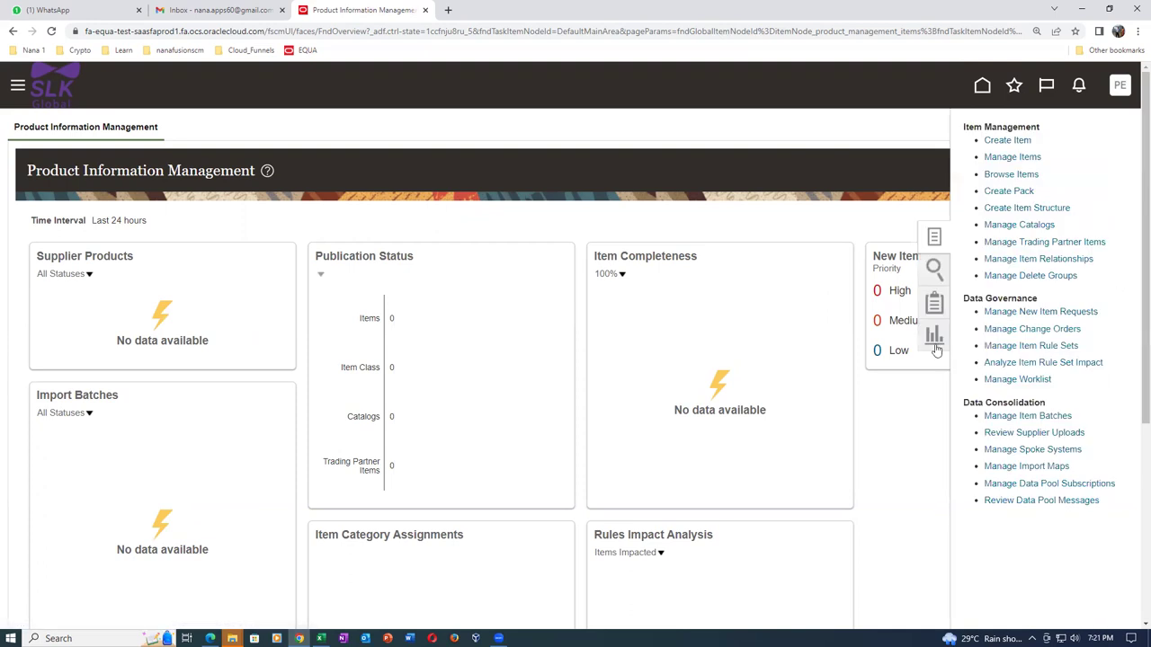
{"action": "left_click", "coordinate": [1026, 313]}
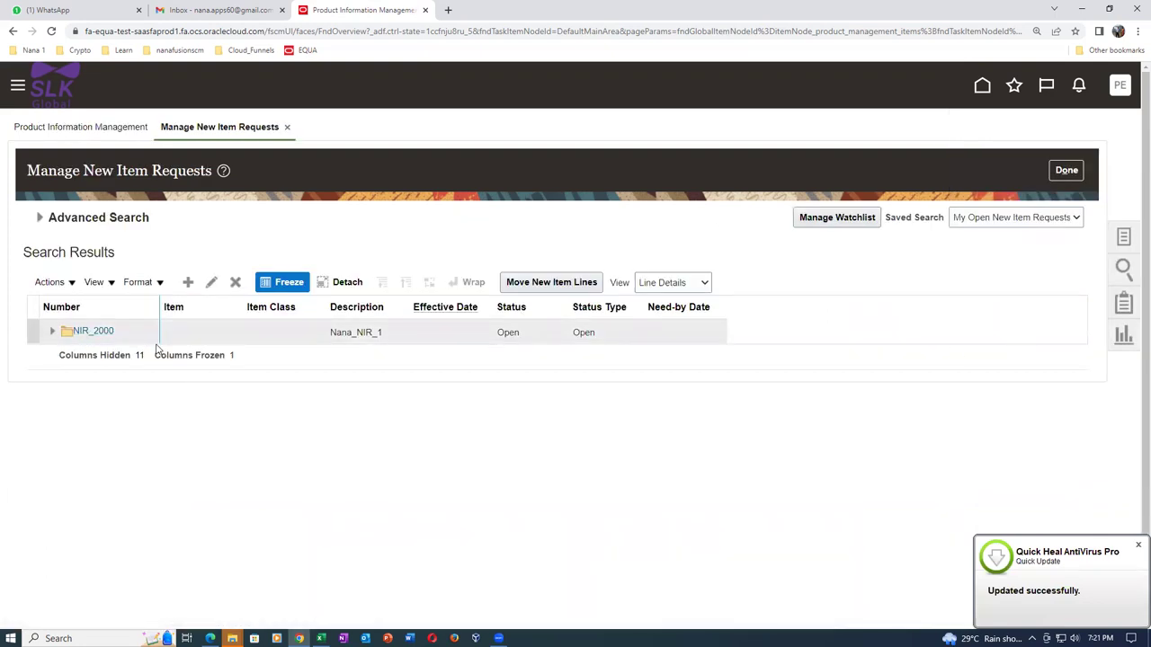
{"action": "left_click", "coordinate": [38, 218]}
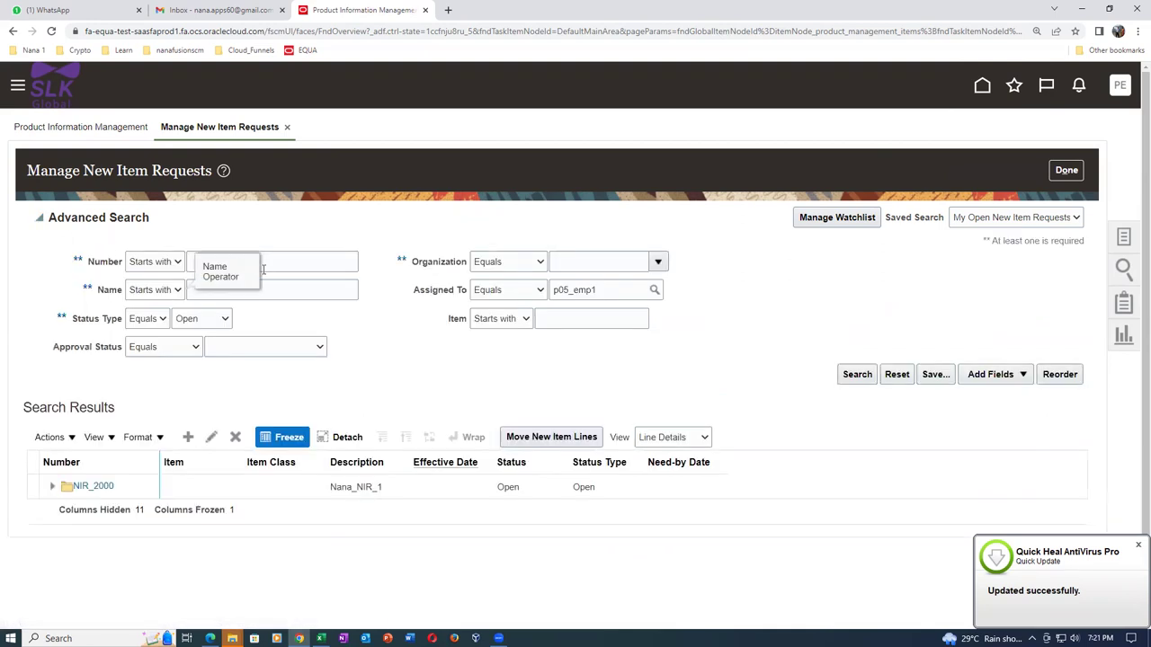
{"action": "left_click", "coordinate": [263, 267]}
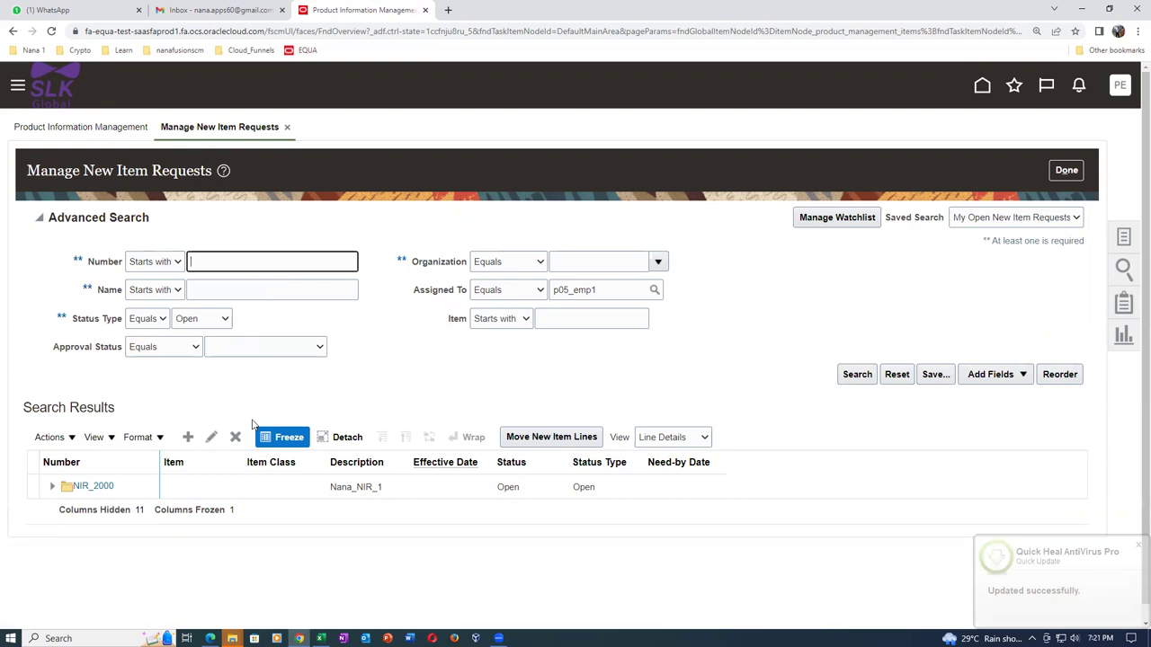
{"action": "left_click", "coordinate": [52, 487]}
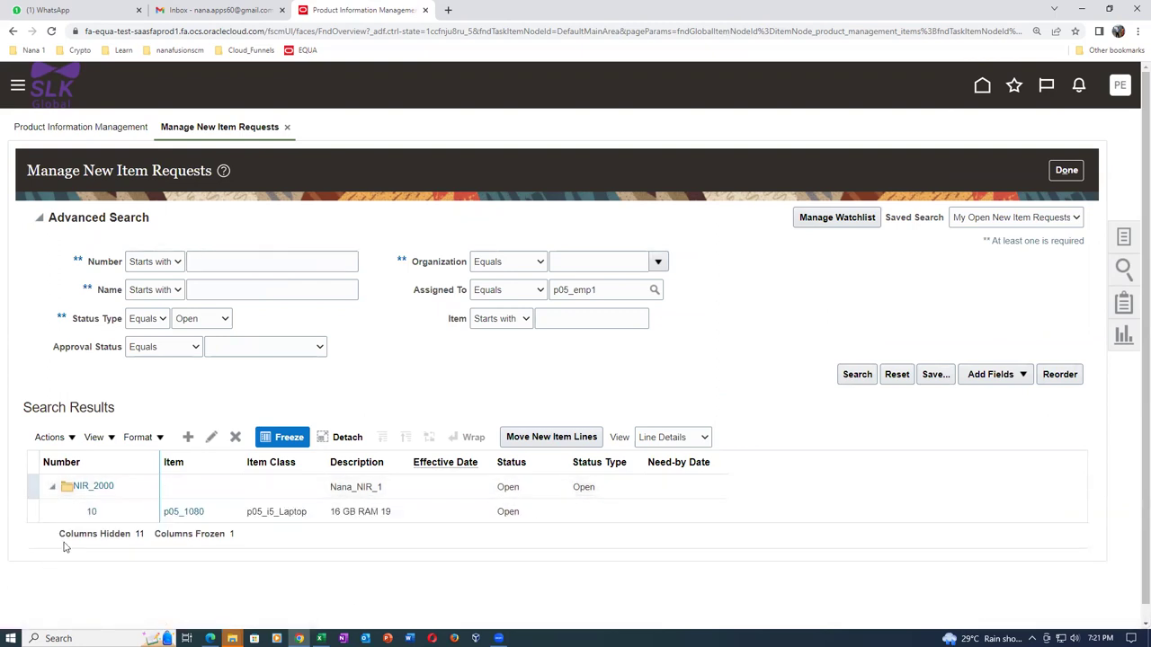
{"action": "left_click", "coordinate": [92, 514]}
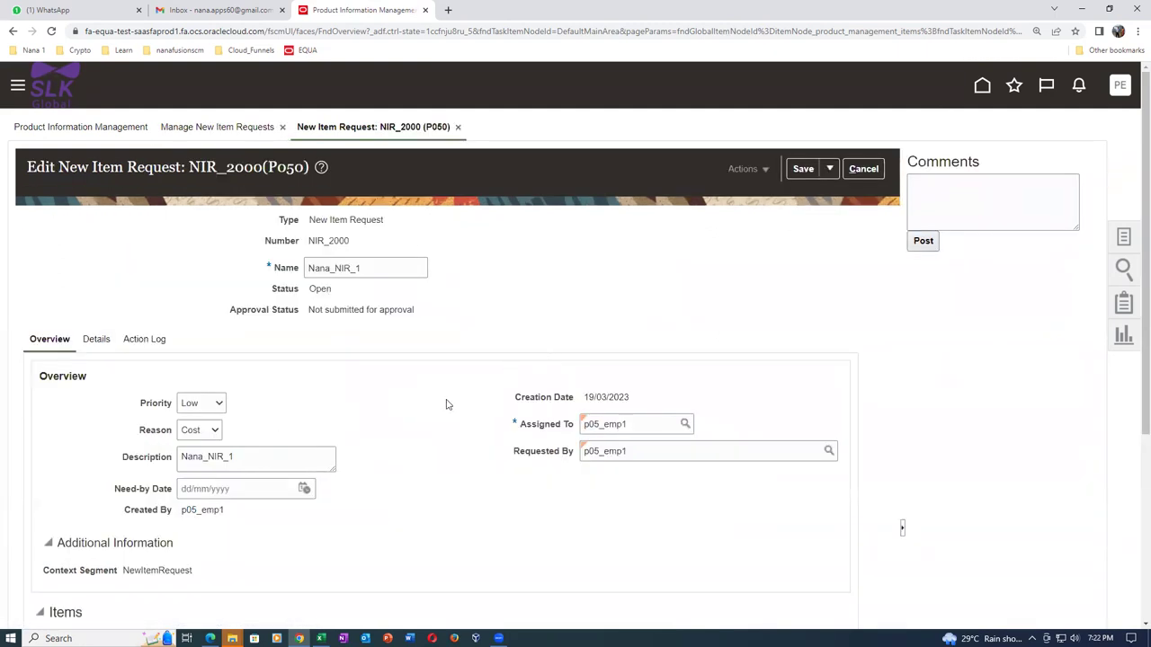
Step: Check NIR_2000's action log showing Not submitted for approval, then Save and Close it
{"action": "scroll", "coordinate": [446, 404], "scroll_direction": "down", "scroll_amount": 3}
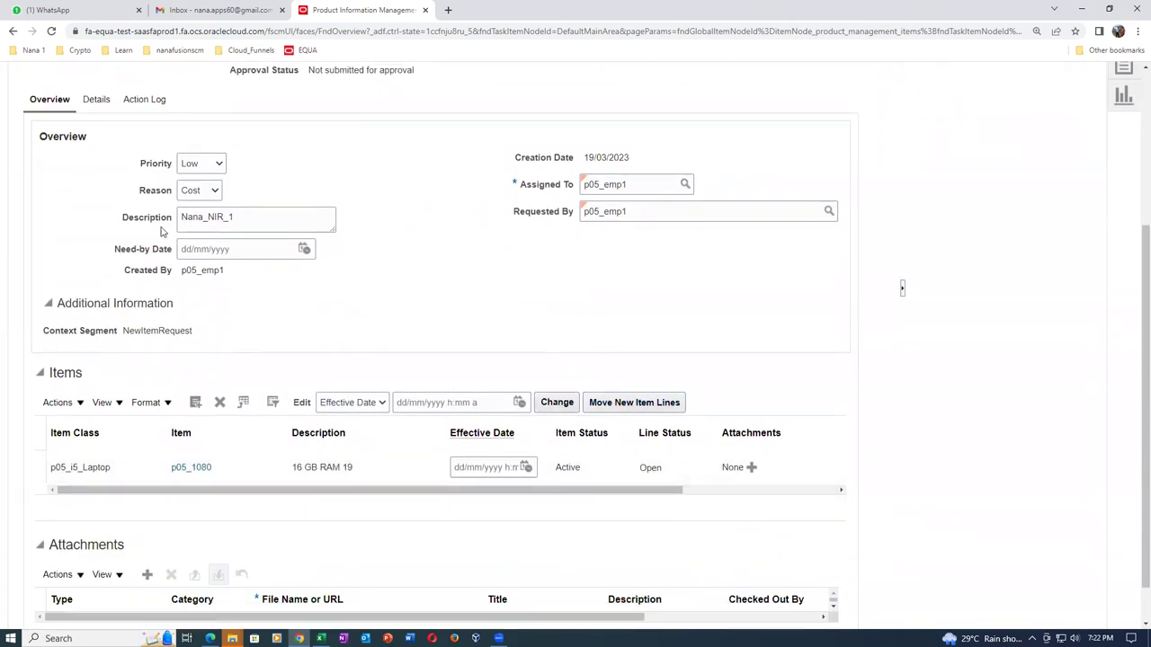
{"action": "left_click", "coordinate": [146, 101]}
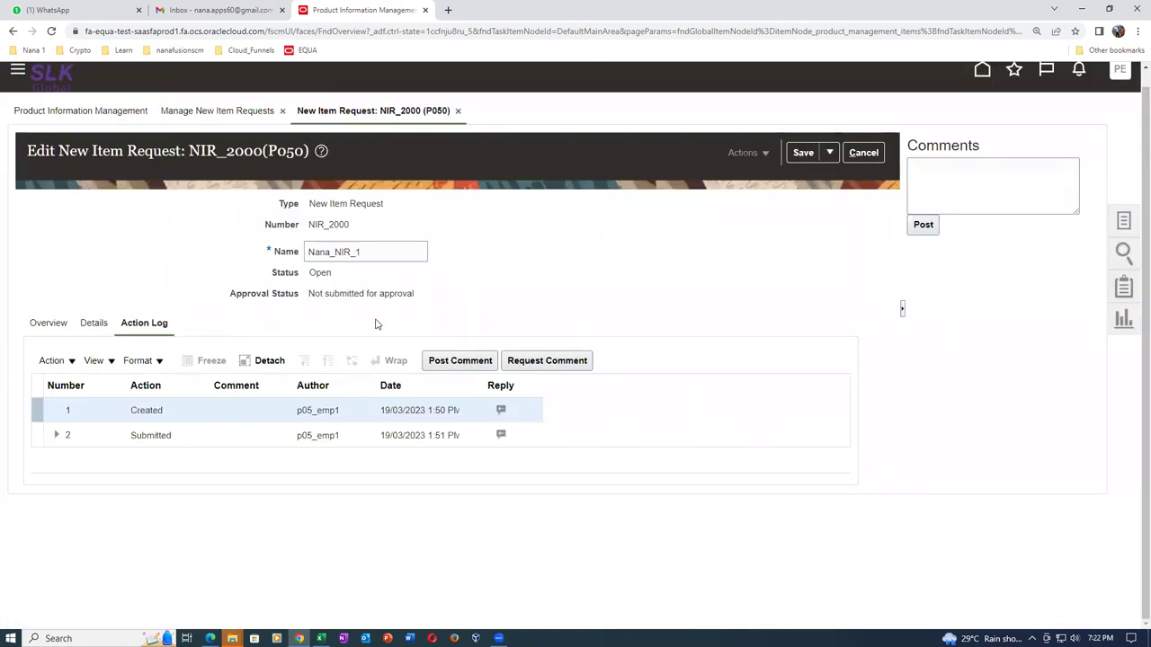
{"action": "left_click_drag", "start_coordinate": [308, 293], "coordinate": [403, 293]}
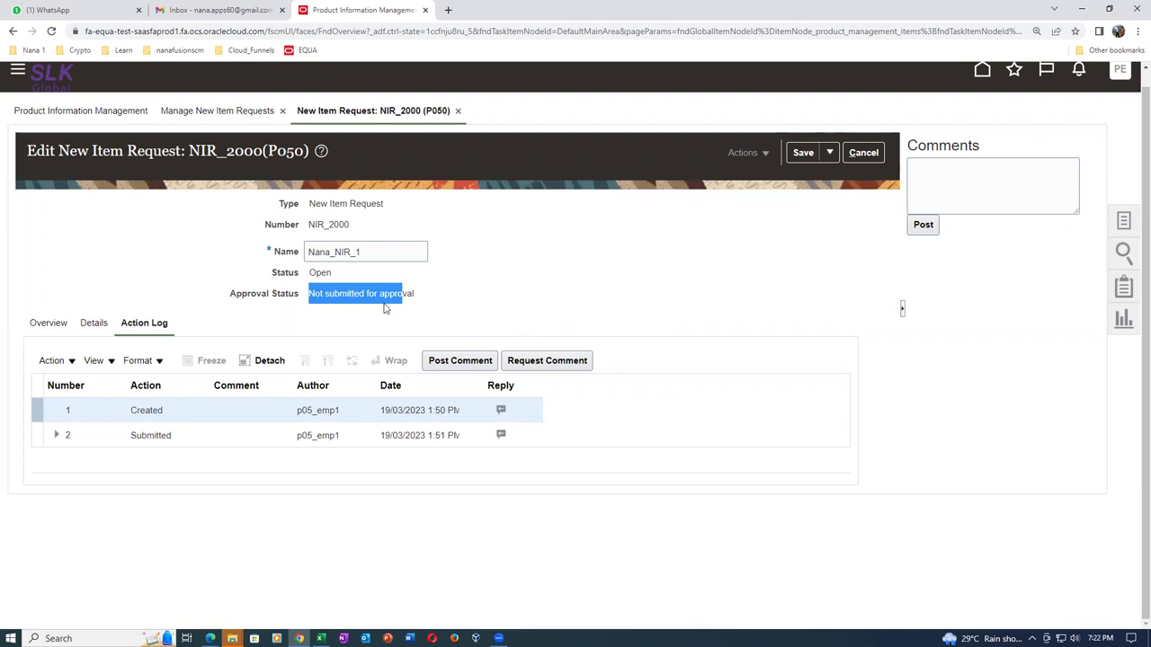
{"action": "left_click", "coordinate": [829, 157]}
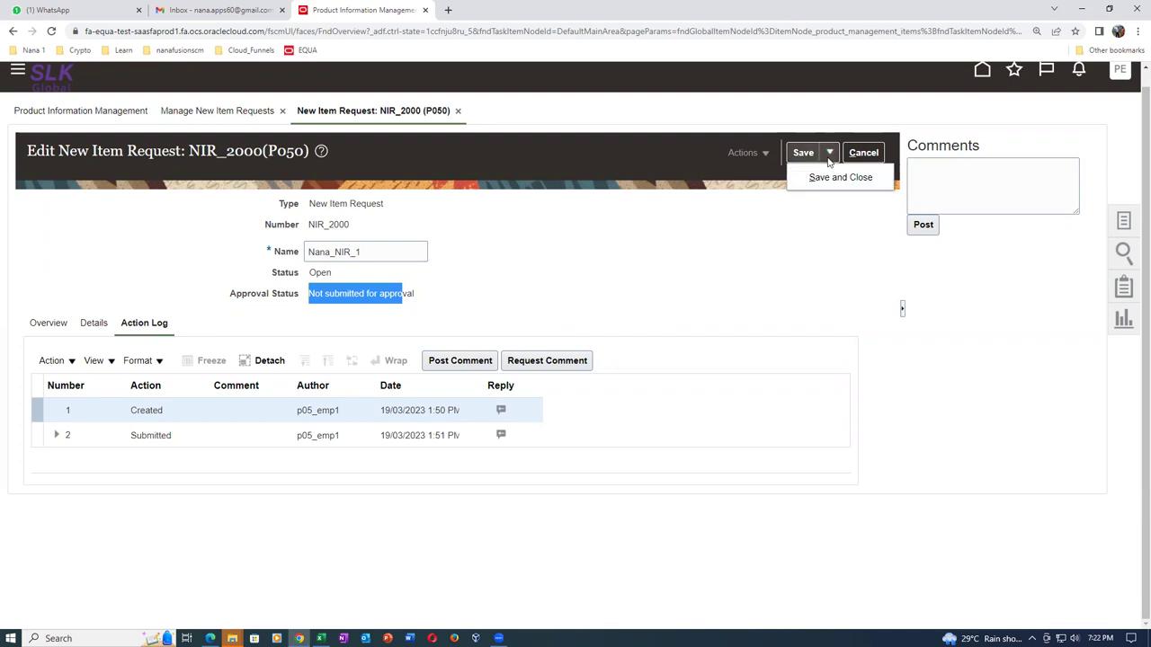
{"action": "left_click", "coordinate": [743, 153]}
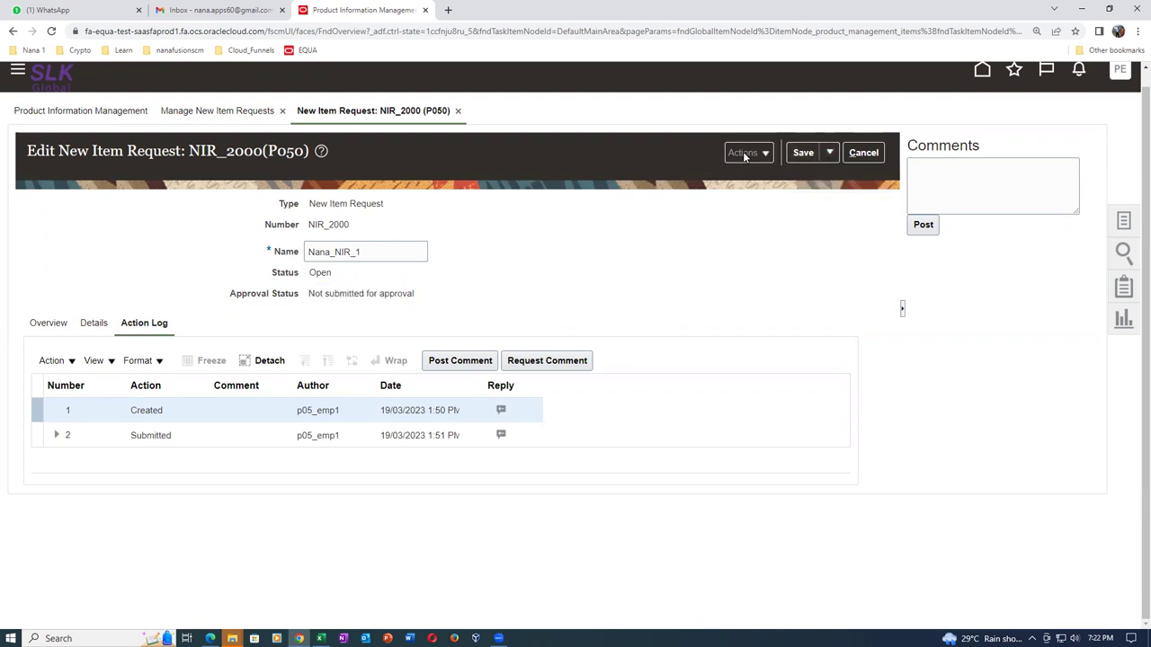
{"action": "left_click", "coordinate": [829, 155]}
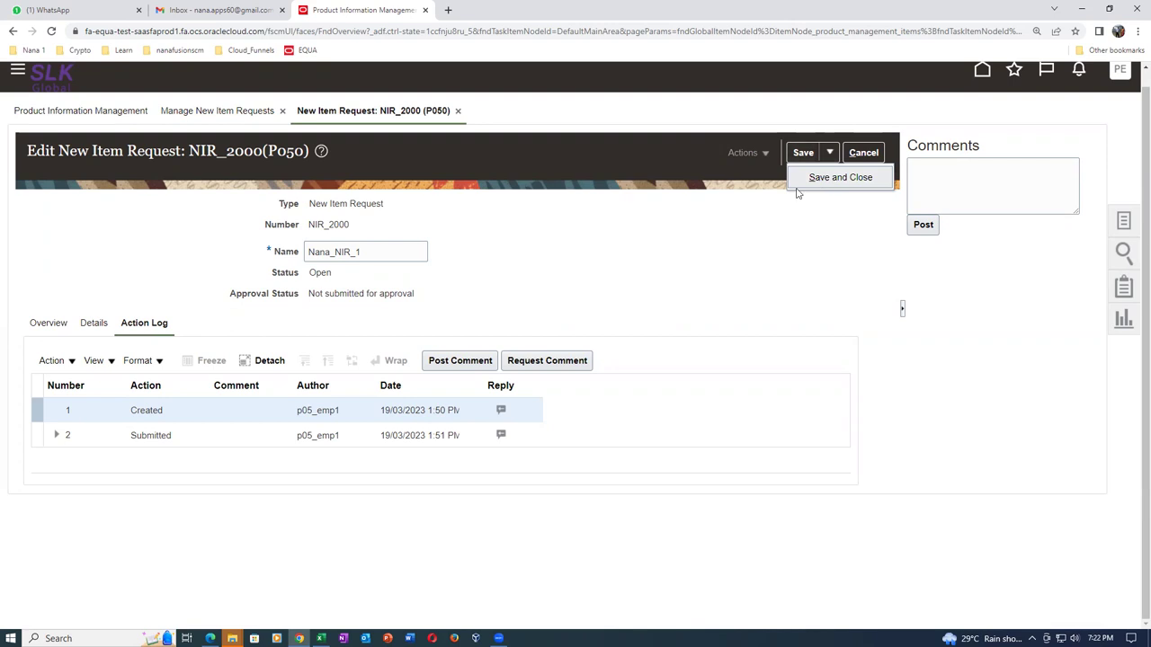
{"action": "left_click", "coordinate": [839, 177]}
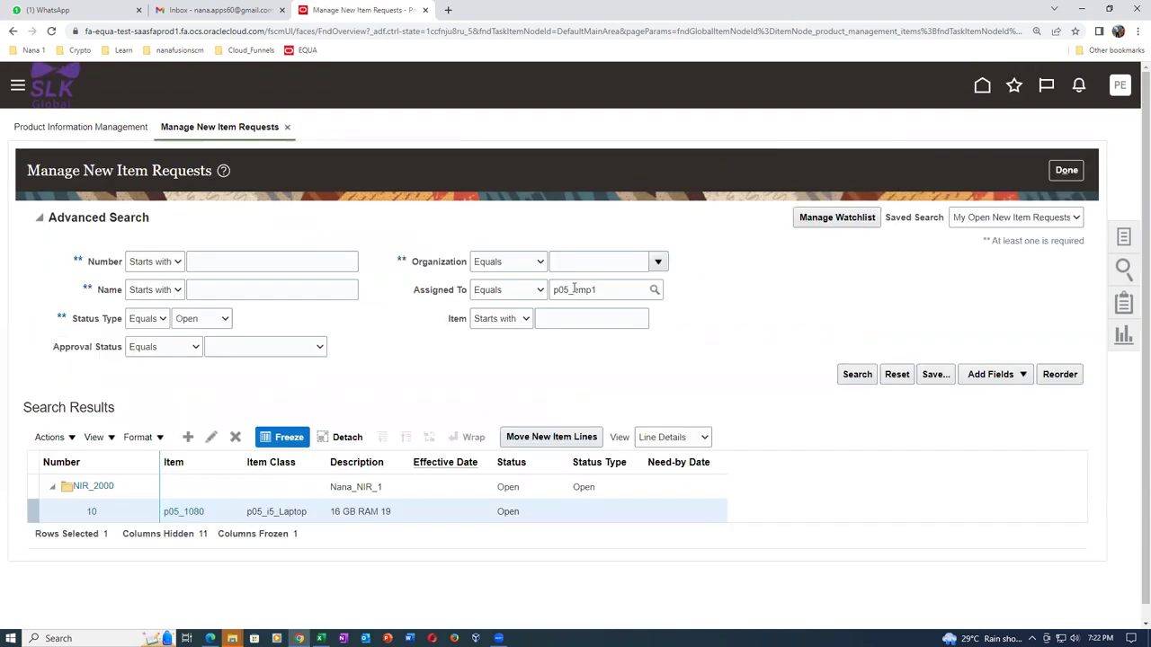
Step: Rerun the search and open NIR_2000 line 10, confirming it is Not submitted for approval
{"action": "left_click", "coordinate": [855, 374]}
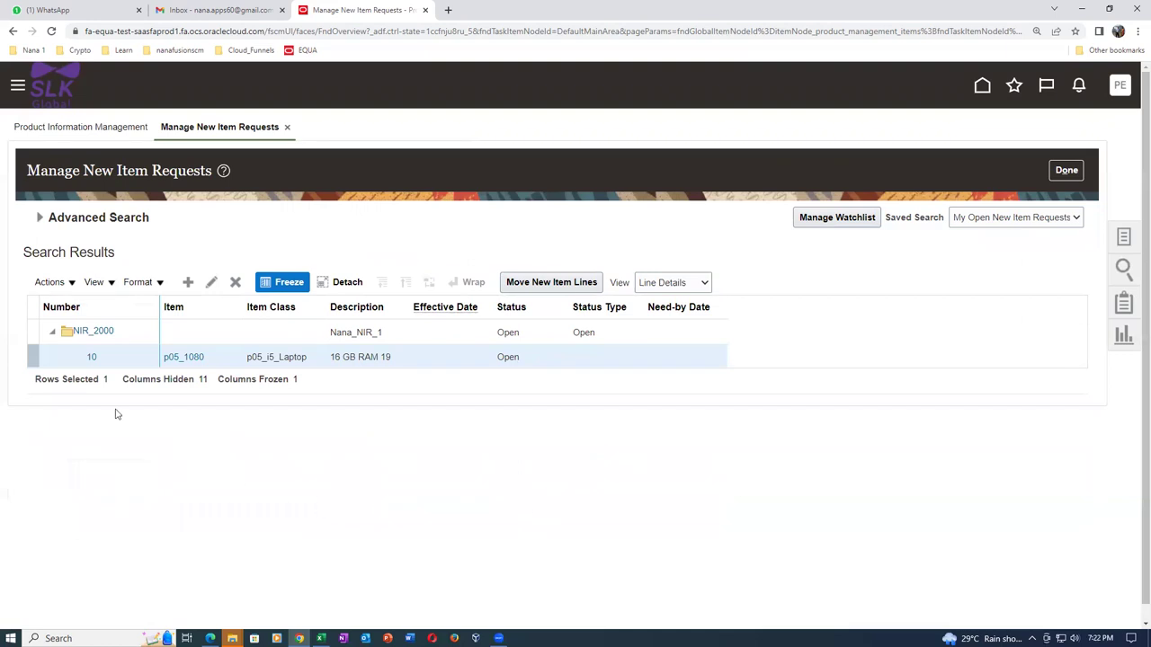
{"action": "left_click", "coordinate": [92, 357]}
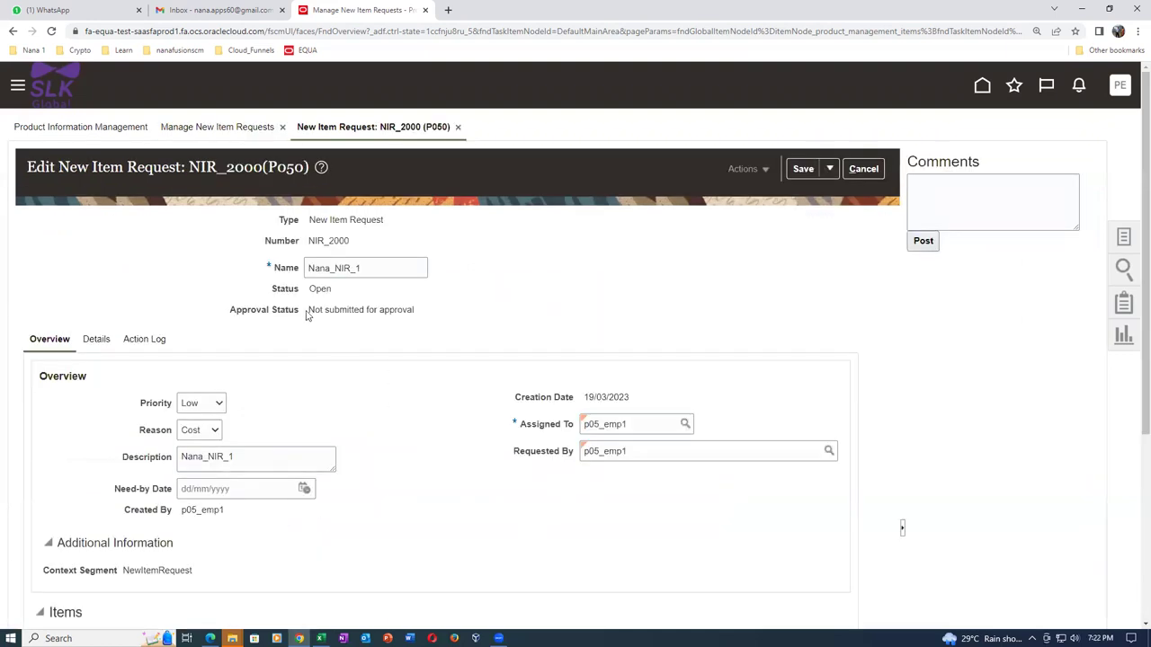
{"action": "left_click_drag", "start_coordinate": [310, 309], "coordinate": [397, 309]}
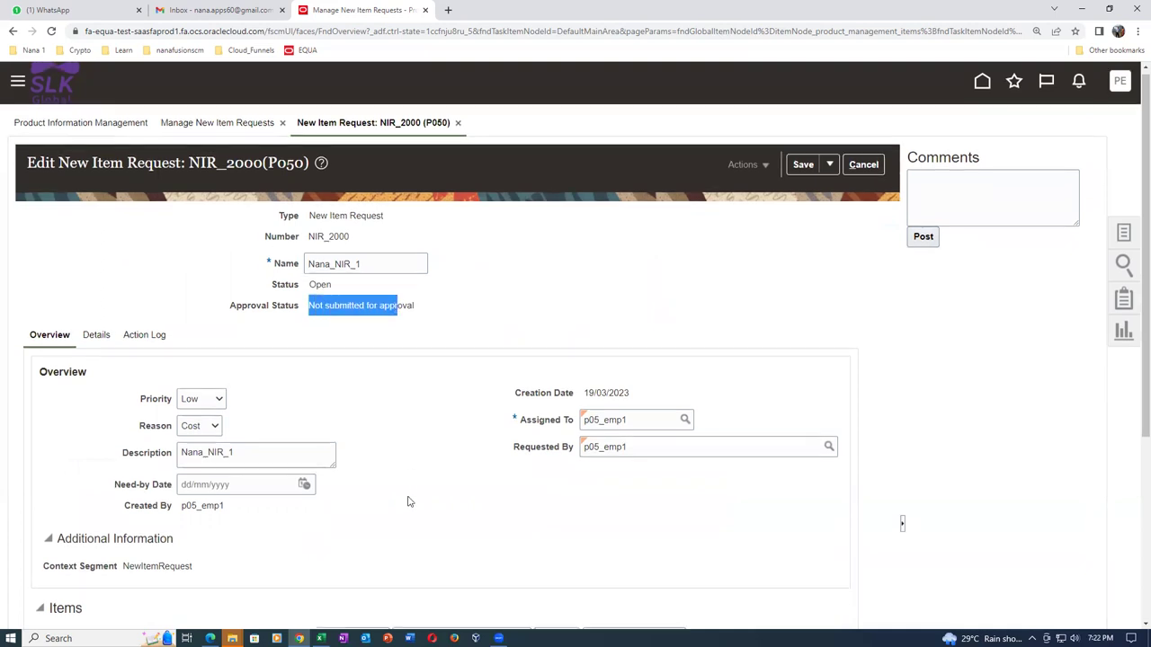
{"action": "scroll", "coordinate": [408, 499], "scroll_direction": "down", "scroll_amount": 2}
{"action": "scroll", "coordinate": [407, 499], "scroll_direction": "down", "scroll_amount": 1}
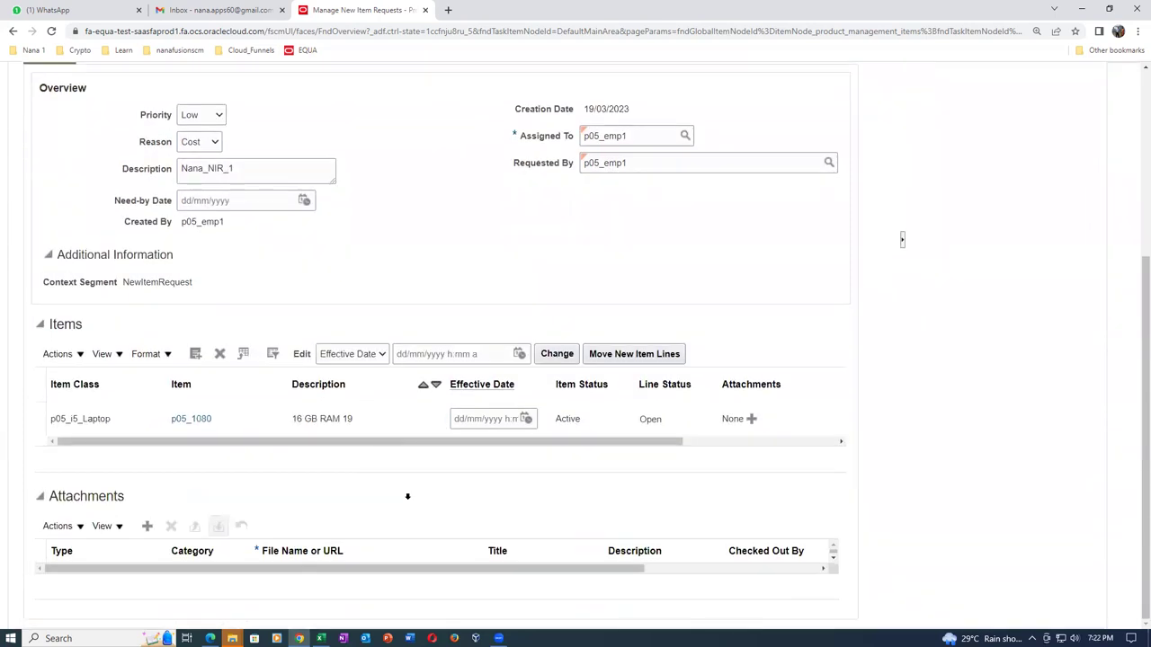
{"action": "scroll", "coordinate": [407, 496], "scroll_direction": "up", "scroll_amount": 3}
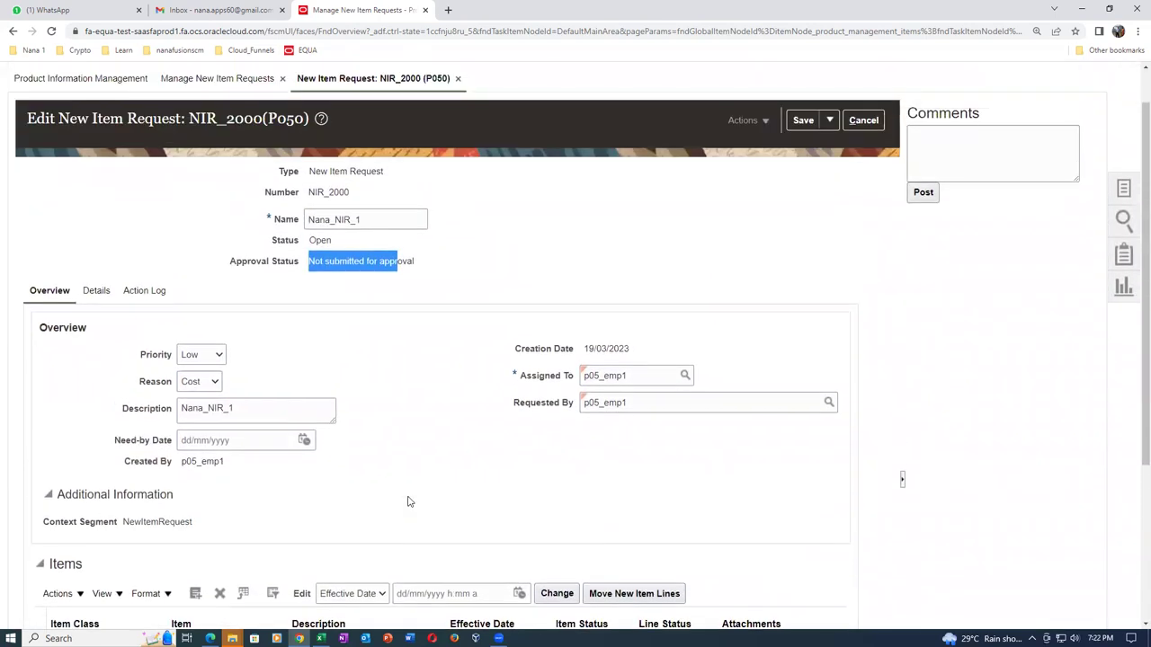
{"action": "left_click", "coordinate": [472, 431]}
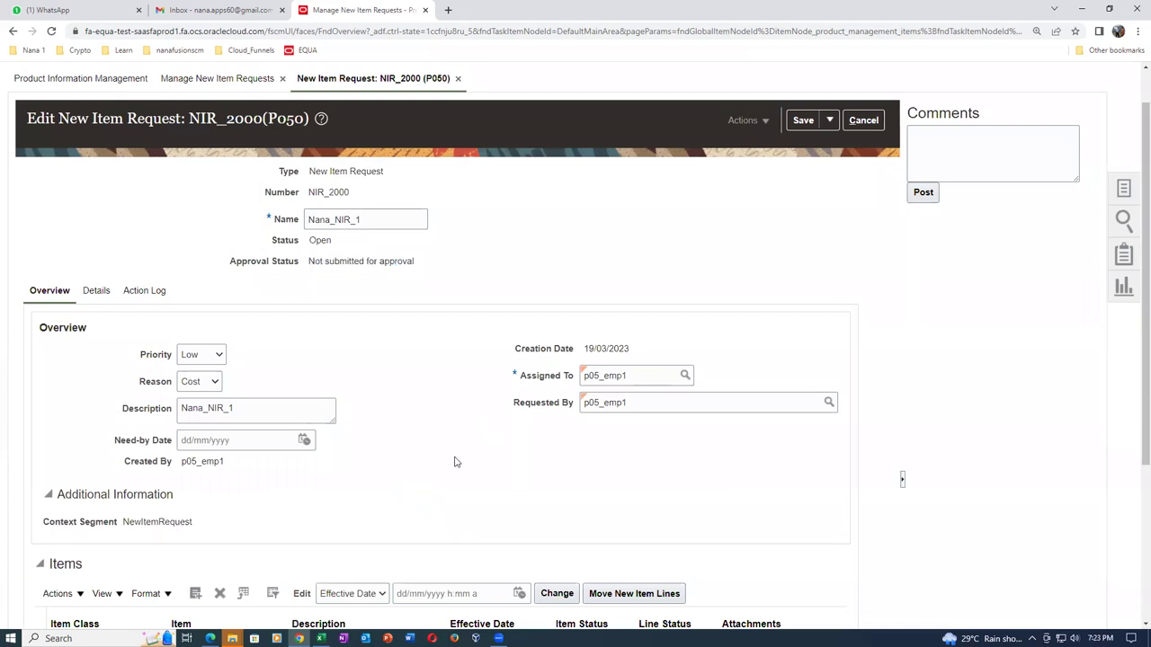
Step: Save and close the request, then choose Done to leave Manage New Item Requests
{"action": "left_click", "coordinate": [829, 120]}
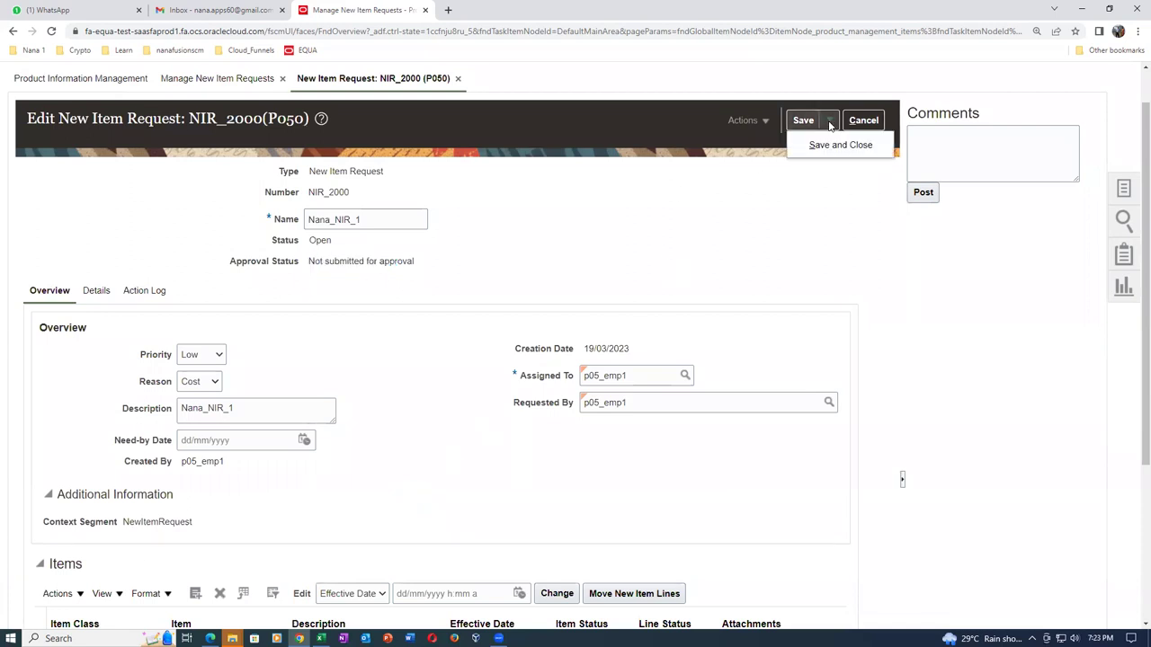
{"action": "left_click", "coordinate": [829, 145]}
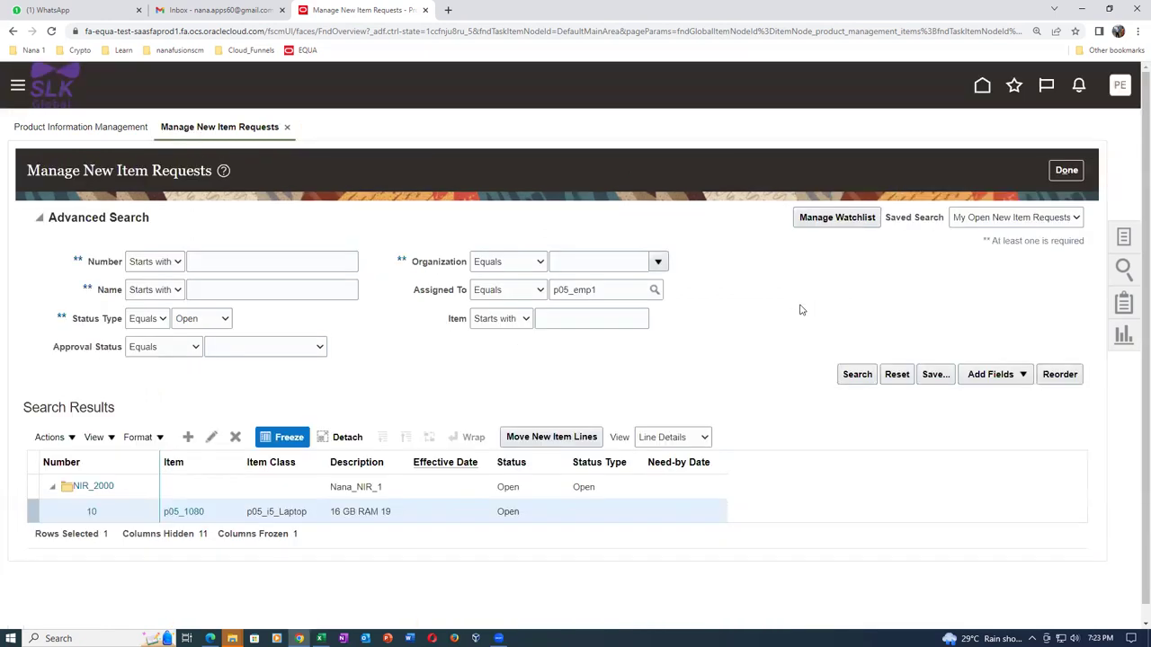
{"action": "left_click", "coordinate": [1066, 171]}
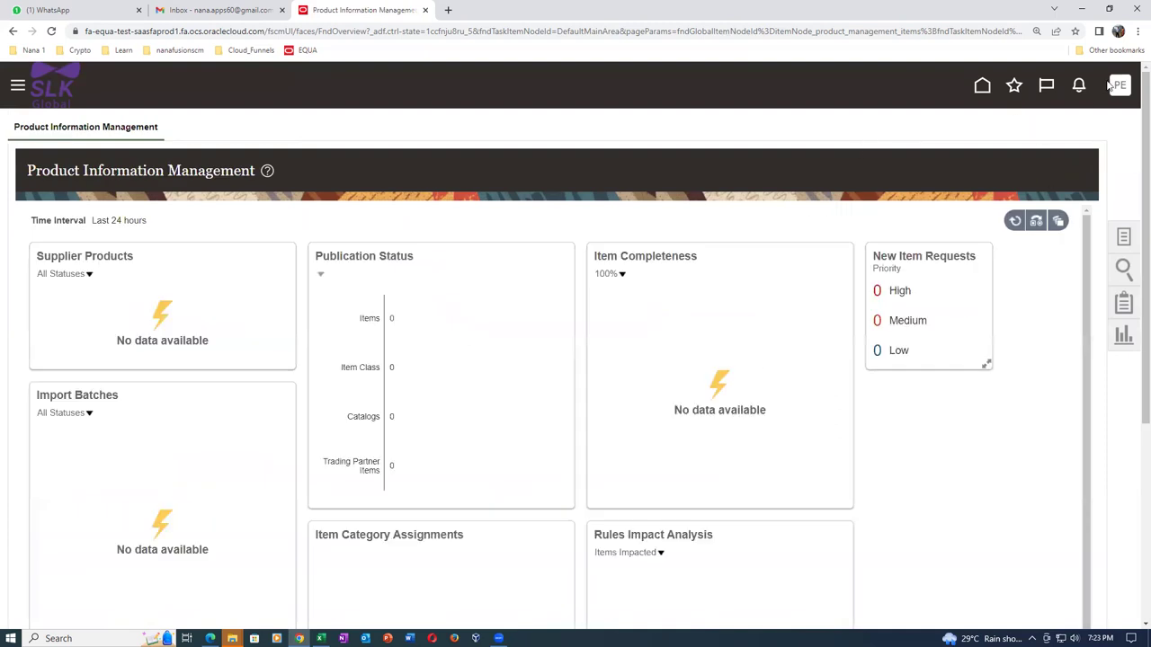
Step: Sign out, sign back in, and reopen Product Information Management from Favorites
{"action": "left_click", "coordinate": [1113, 87]}
{"action": "left_click", "coordinate": [1102, 123]}
{"action": "left_click", "coordinate": [596, 312]}
{"action": "left_click", "coordinate": [539, 360]}
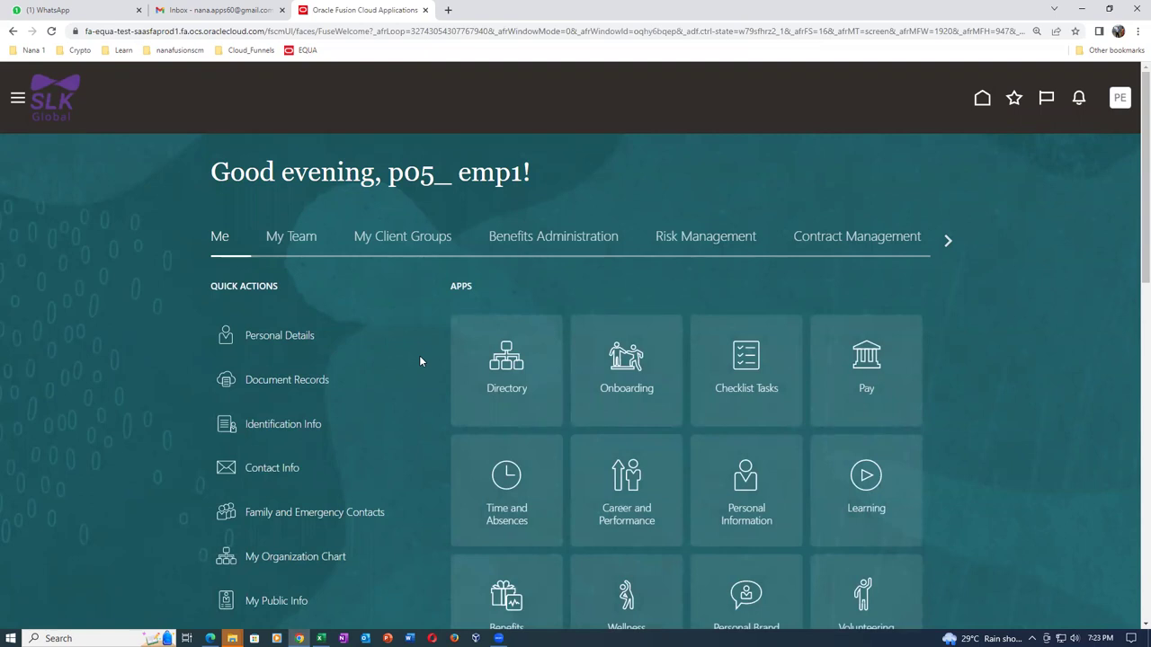
{"action": "left_click", "coordinate": [1014, 101]}
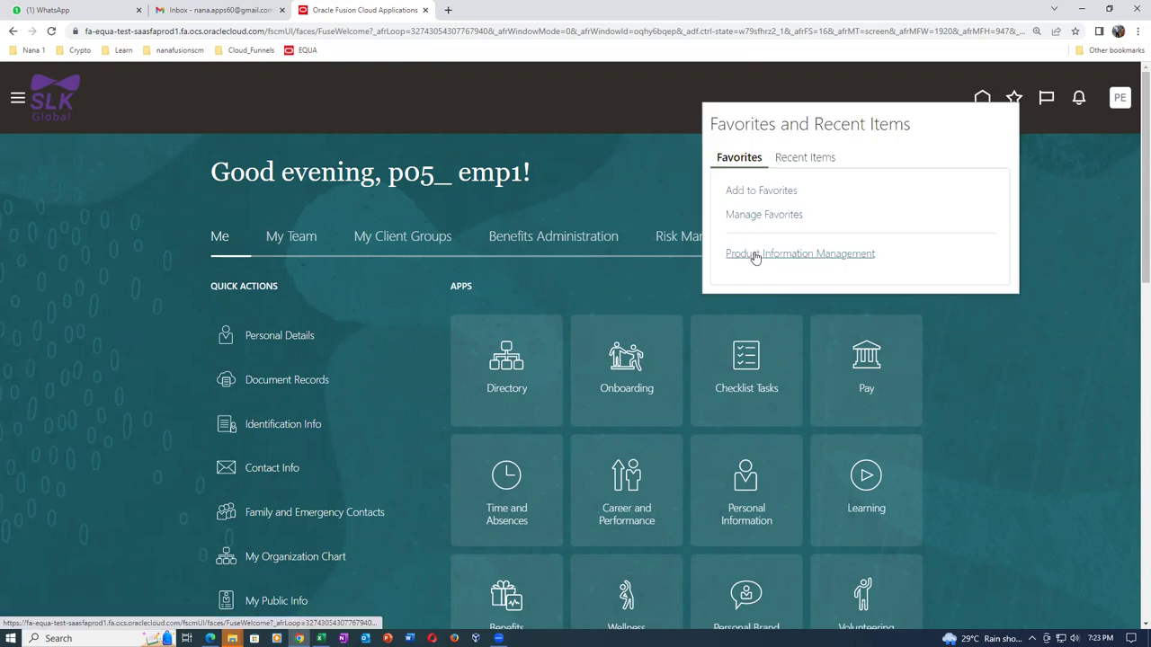
{"action": "left_click", "coordinate": [845, 256]}
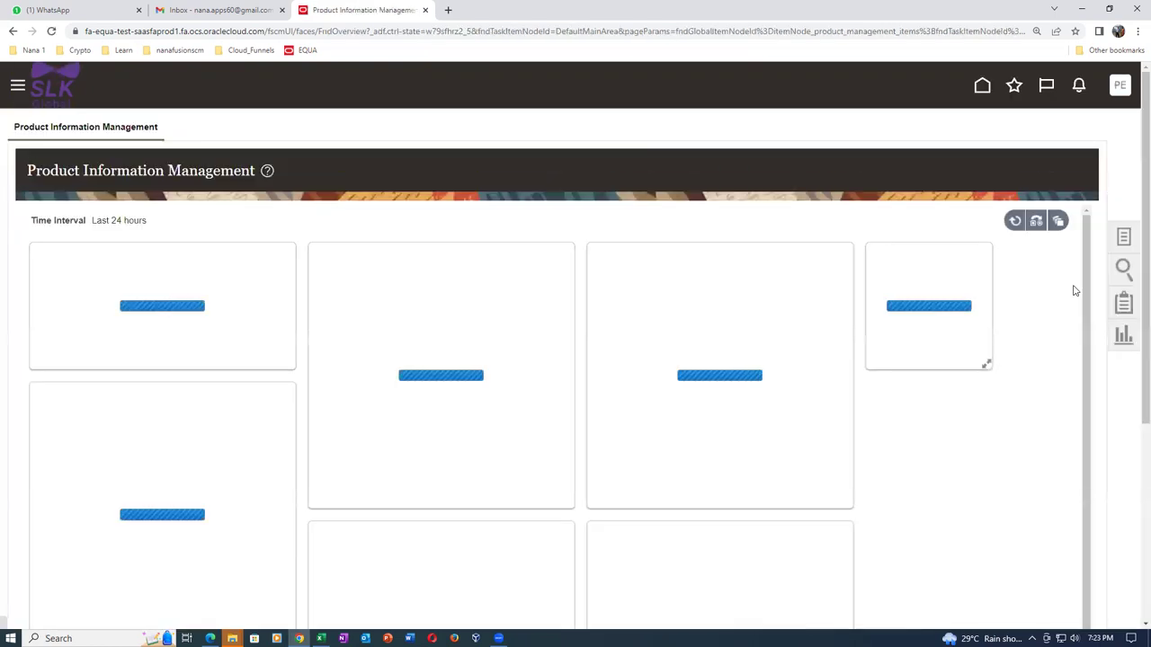
Step: Search for NIR_2000 with assignee and status type filters cleared, then expand it and select line 10
{"action": "left_click", "coordinate": [1124, 239]}
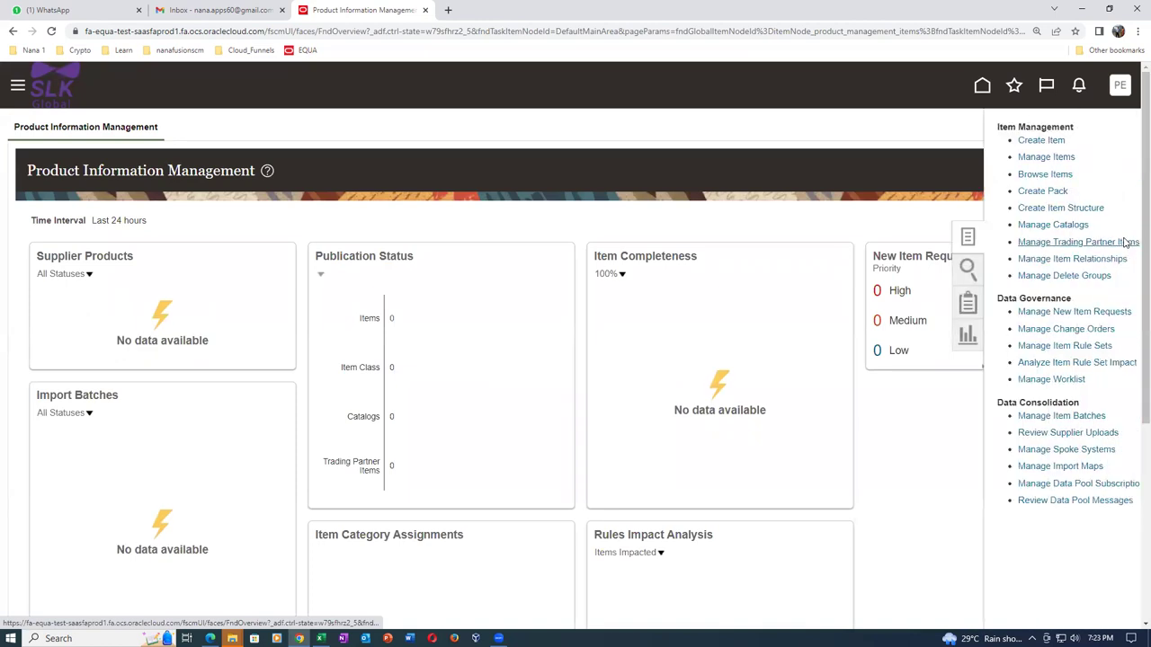
{"action": "left_click", "coordinate": [1064, 311]}
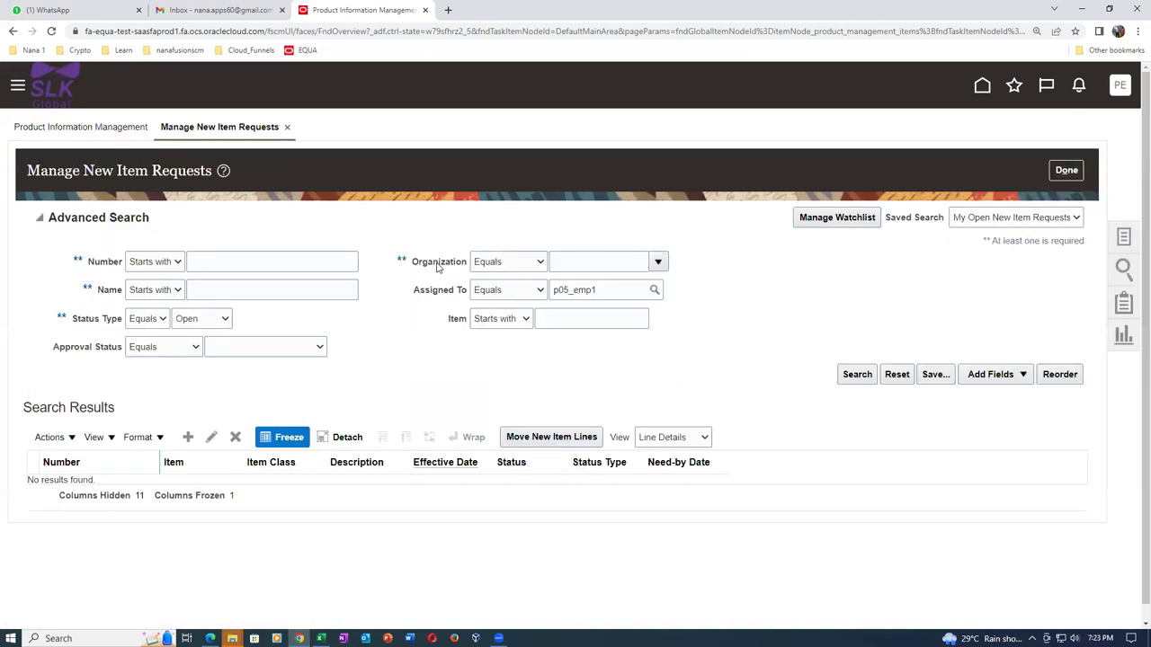
{"action": "left_click", "coordinate": [235, 260]}
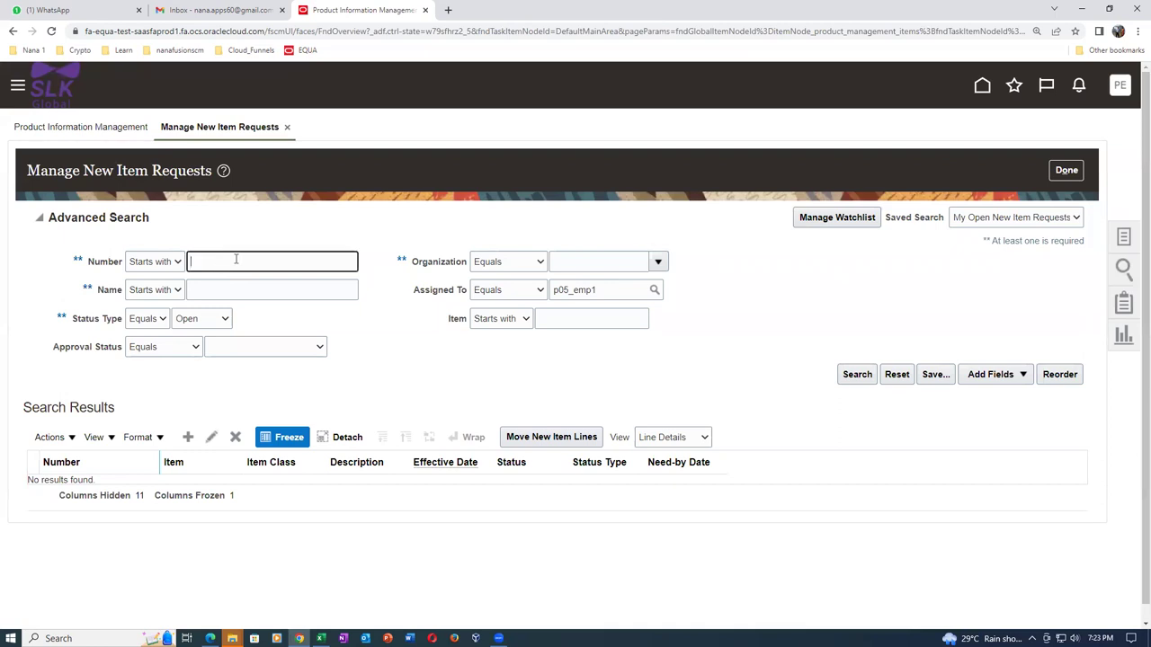
{"action": "type", "text": "NIR_2000"}
{"action": "double_click", "coordinate": [607, 288]}
{"action": "key", "text": "BackSpace"}
{"action": "left_click", "coordinate": [190, 321]}
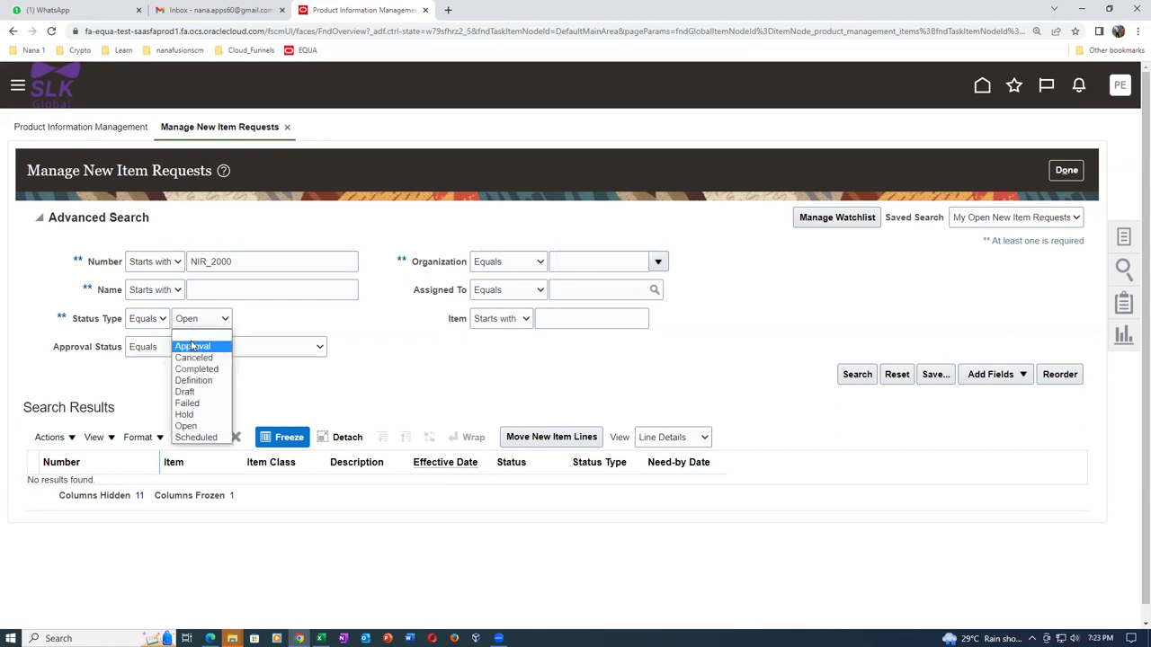
{"action": "left_click", "coordinate": [192, 341]}
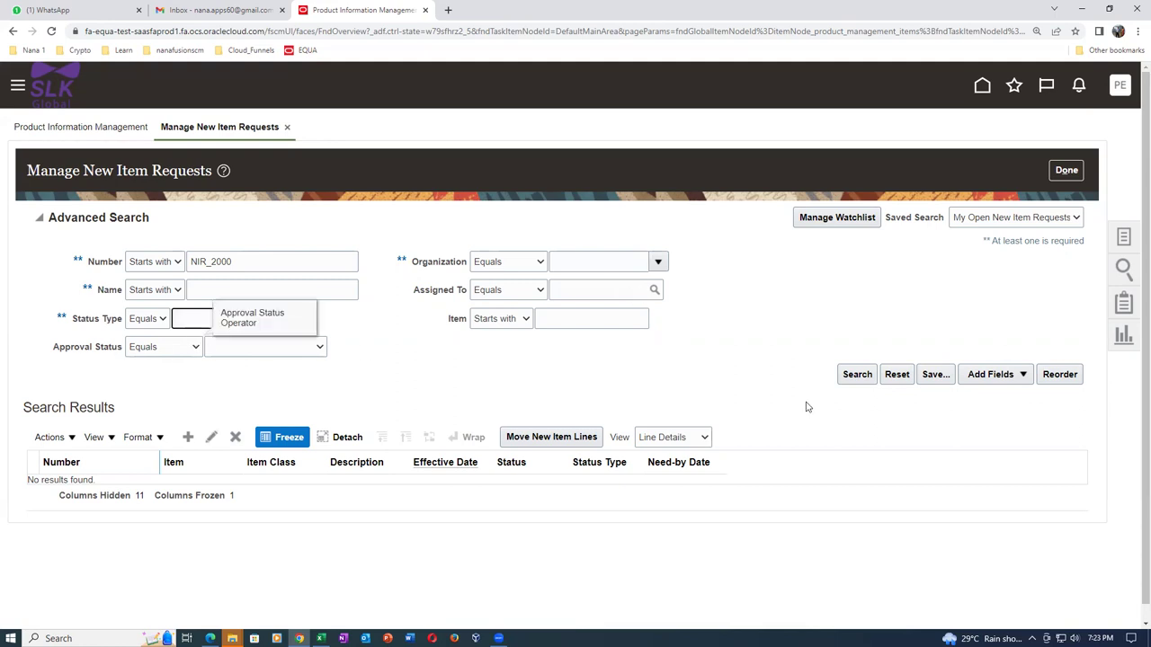
{"action": "left_click", "coordinate": [855, 374]}
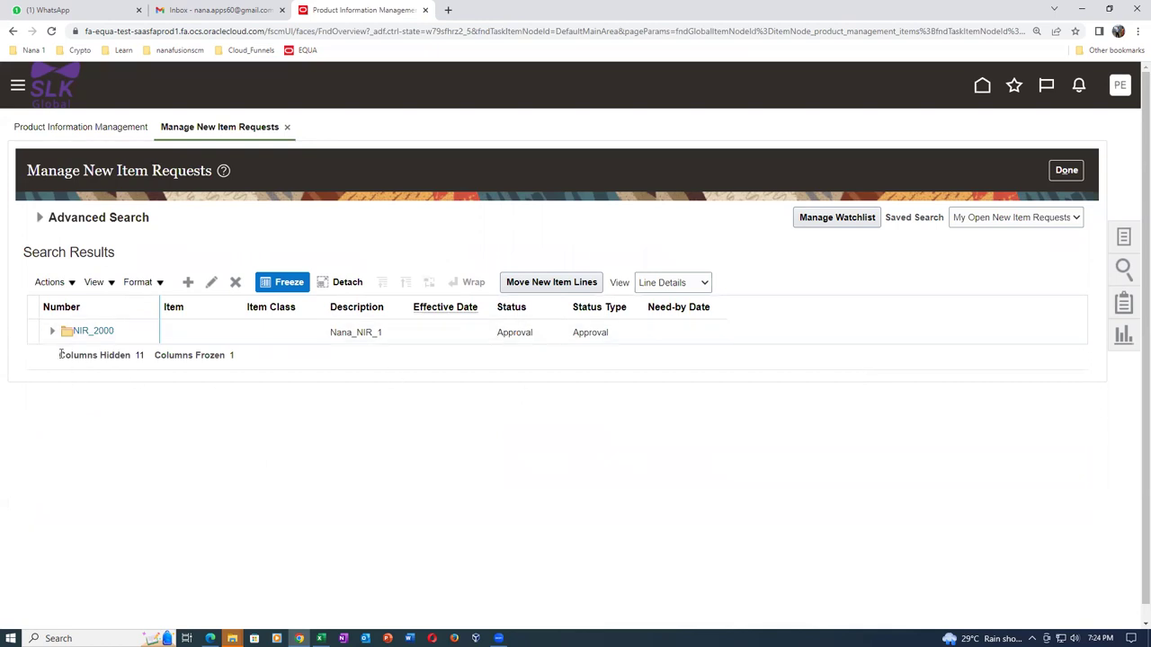
{"action": "left_click", "coordinate": [52, 331]}
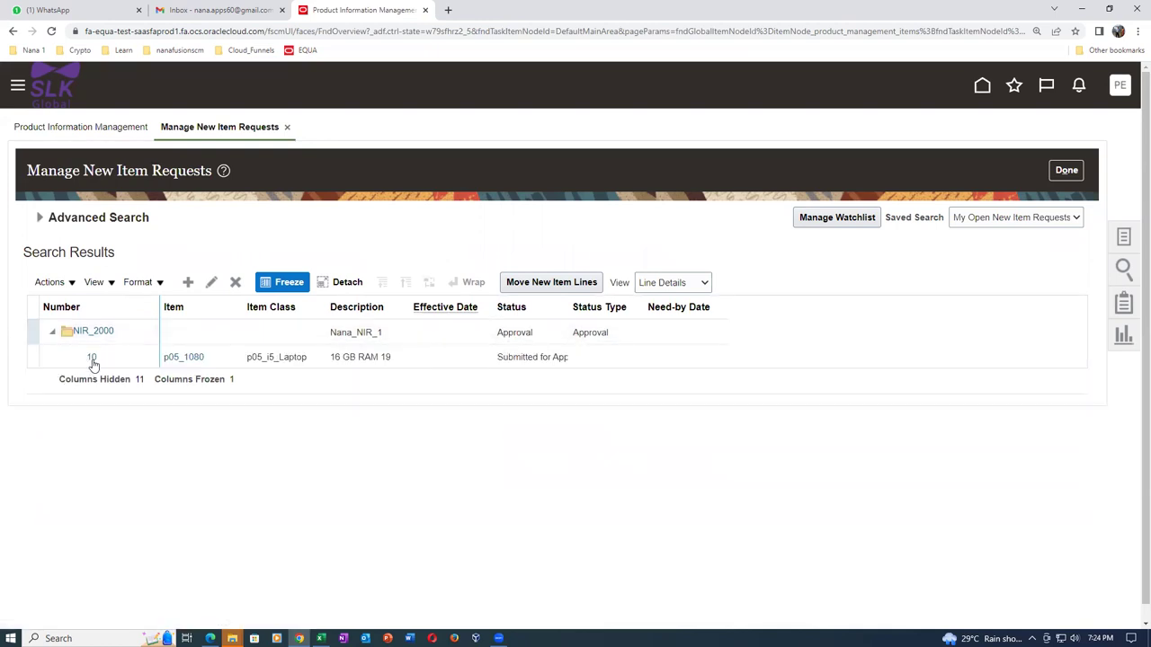
{"action": "left_click", "coordinate": [93, 359]}
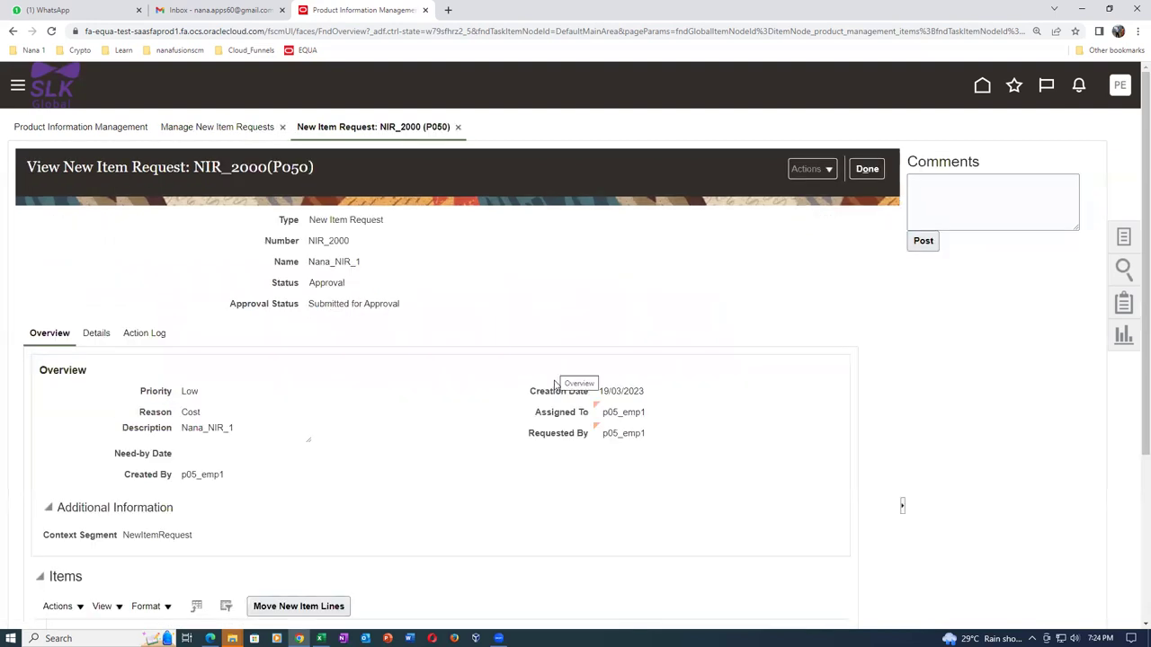
Step: Review NIR_2000's action log through Approval requested, then duplicate the browser tab
{"action": "left_click", "coordinate": [141, 338]}
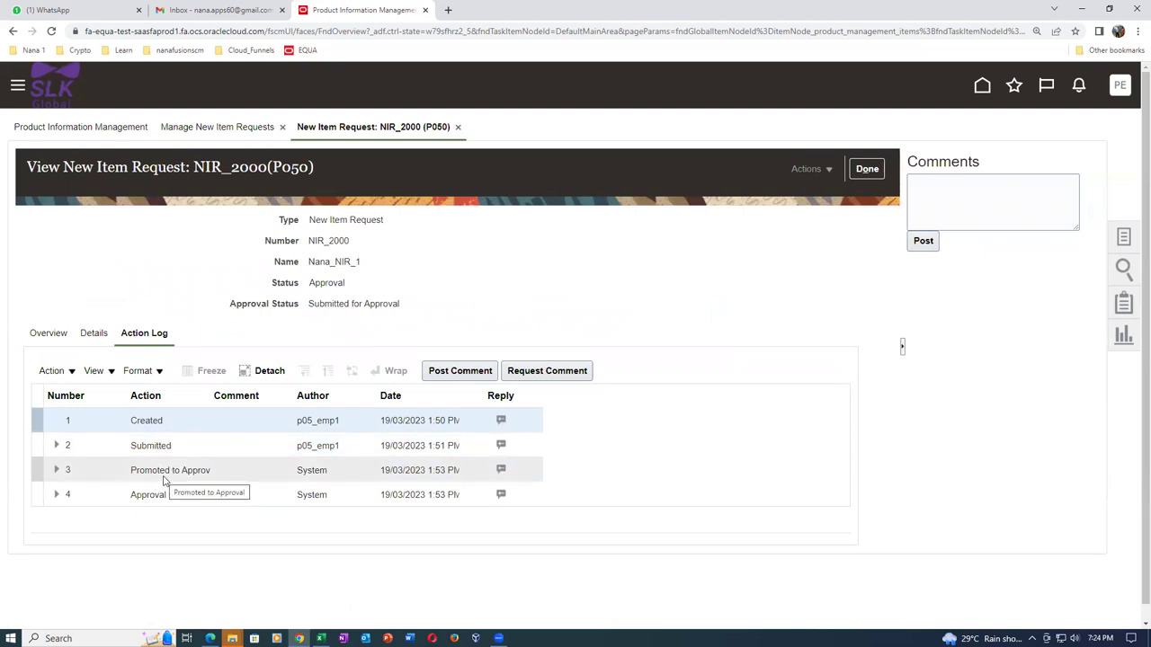
{"action": "left_click_drag", "start_coordinate": [211, 404], "coordinate": [273, 404]}
{"action": "left_click", "coordinate": [195, 469]}
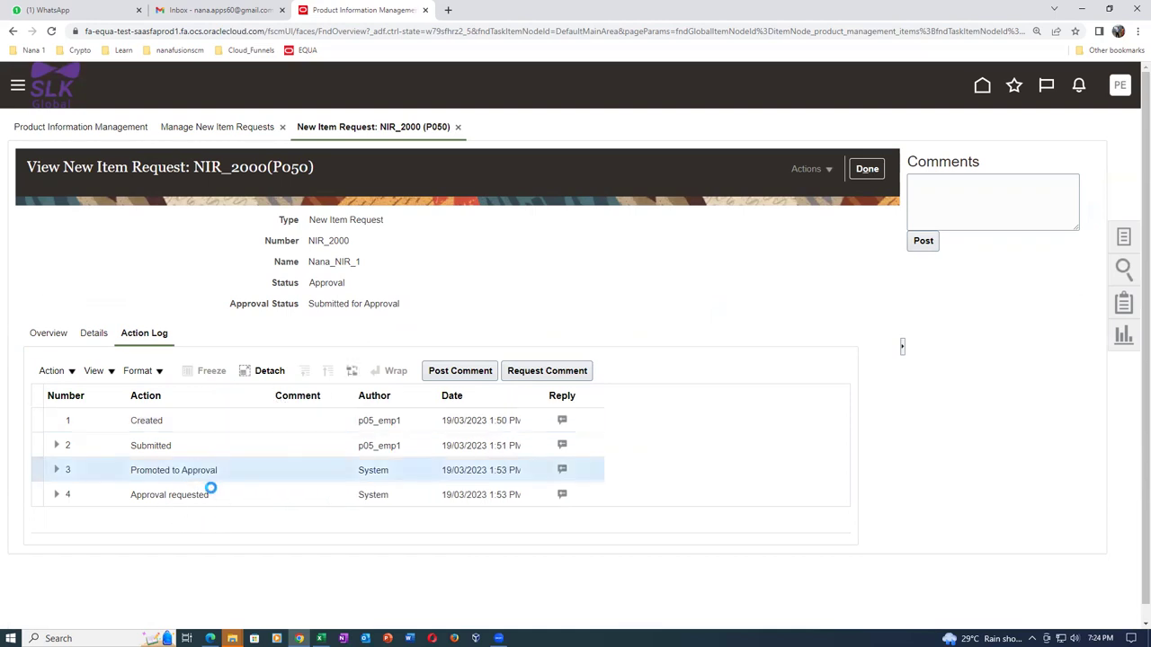
{"action": "left_click", "coordinate": [218, 495]}
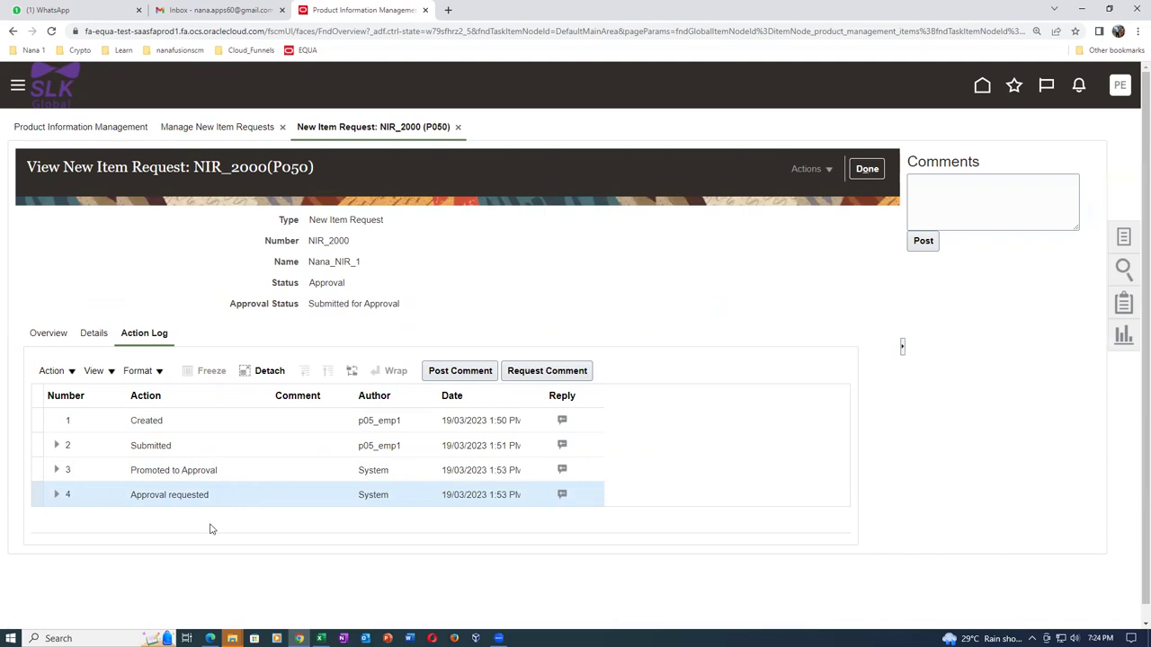
{"action": "right_click", "coordinate": [375, 16]}
{"action": "left_click", "coordinate": [399, 97]}
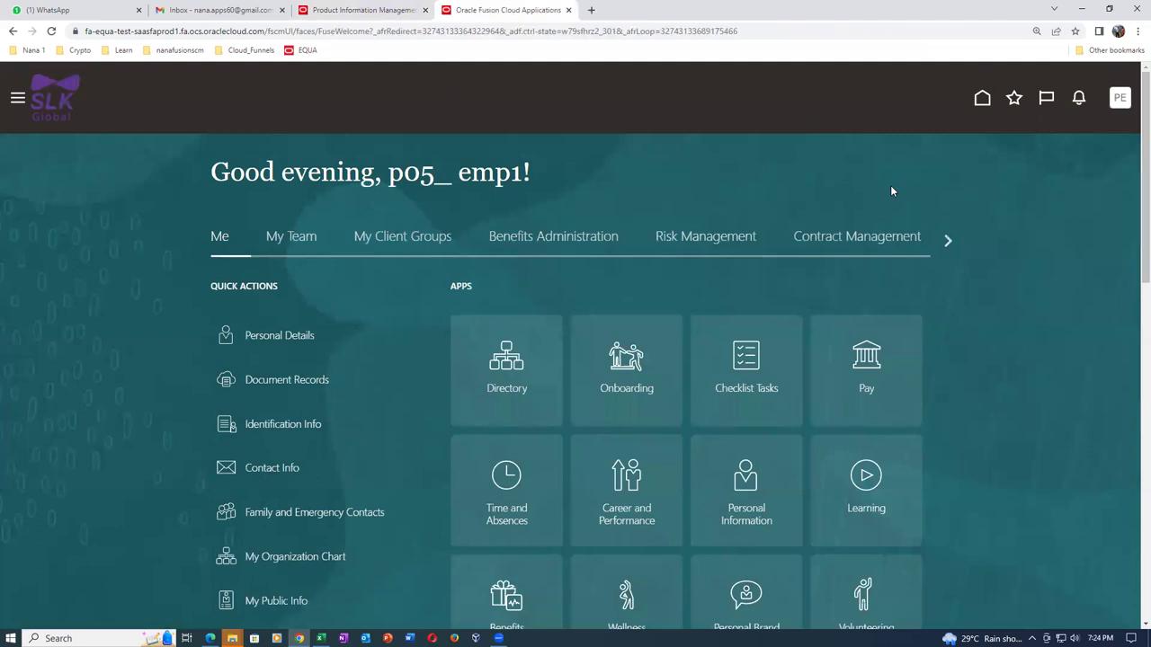
Step: Search Browse Items for p05_1080 and open its page showing Scheduled (NIR_2000)
{"action": "left_click", "coordinate": [1014, 97]}
{"action": "left_click", "coordinate": [756, 256]}
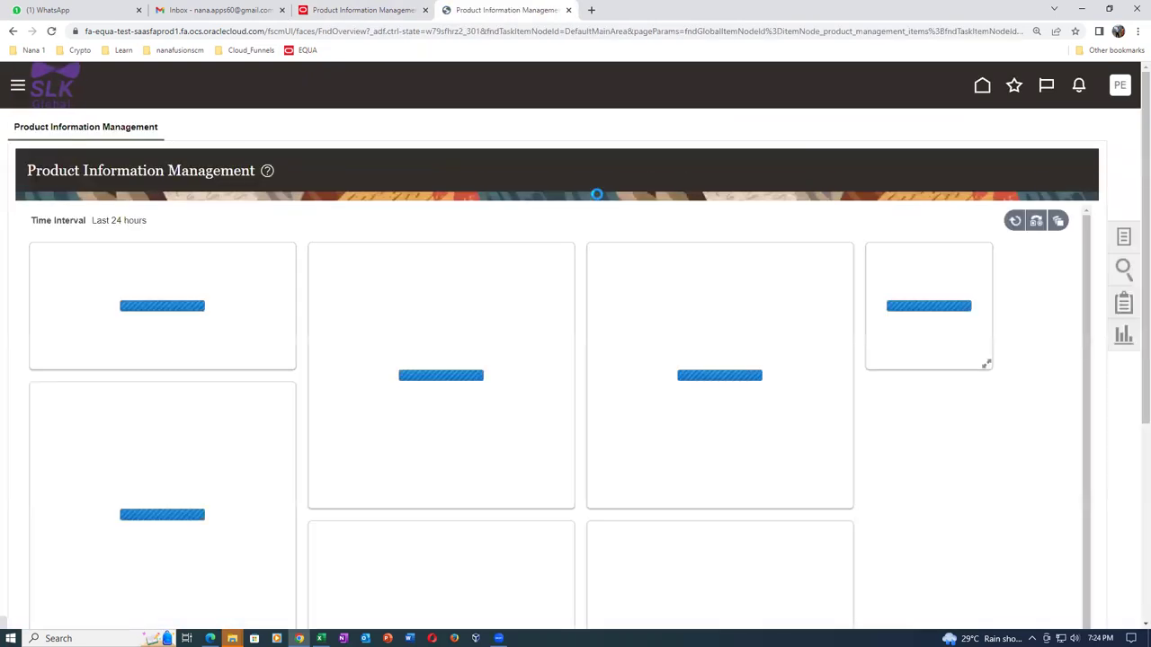
{"action": "left_click", "coordinate": [1121, 237]}
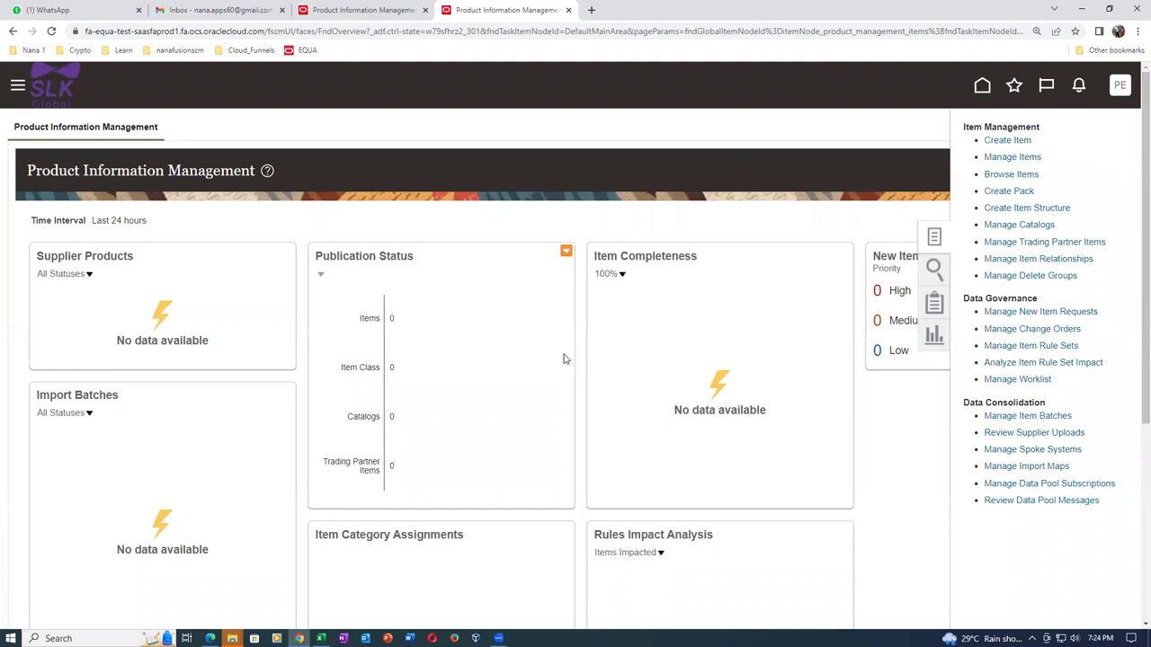
{"action": "left_click", "coordinate": [537, 408]}
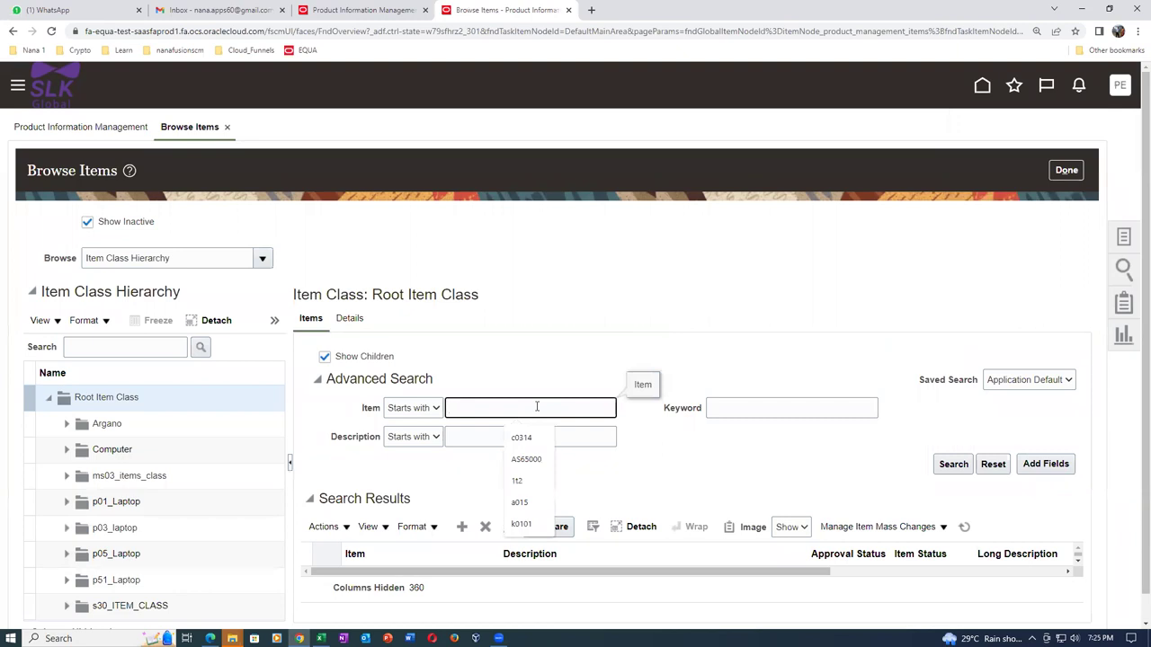
{"action": "type", "text": "p05_1080"}
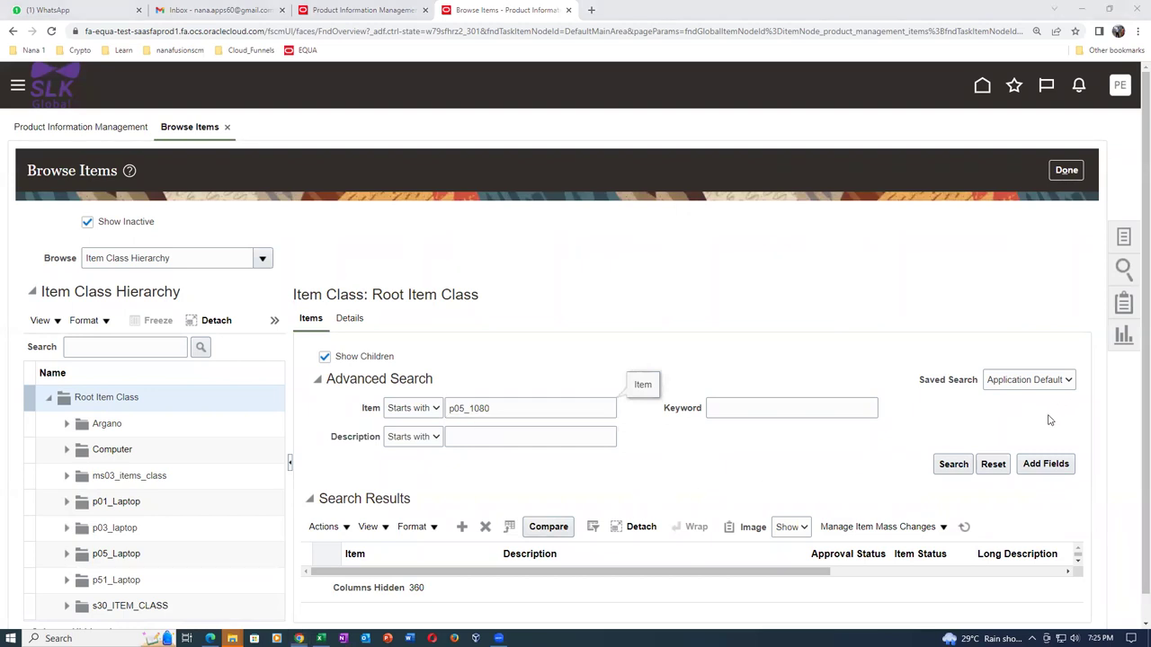
{"action": "left_click", "coordinate": [541, 494]}
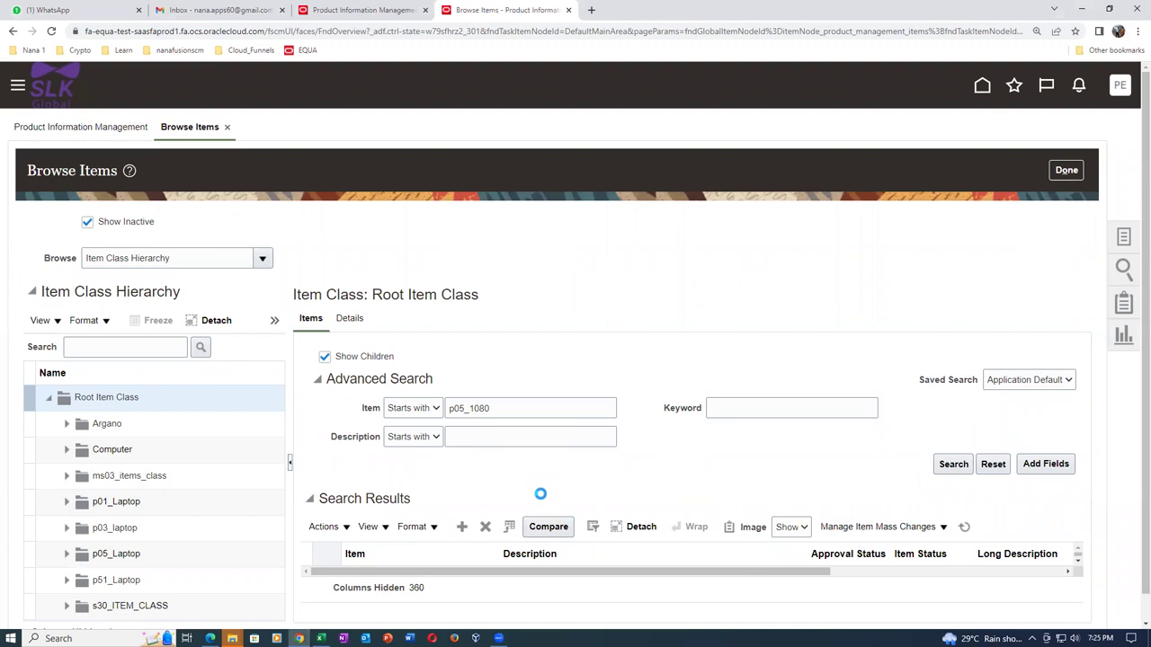
{"action": "left_click", "coordinate": [364, 529]}
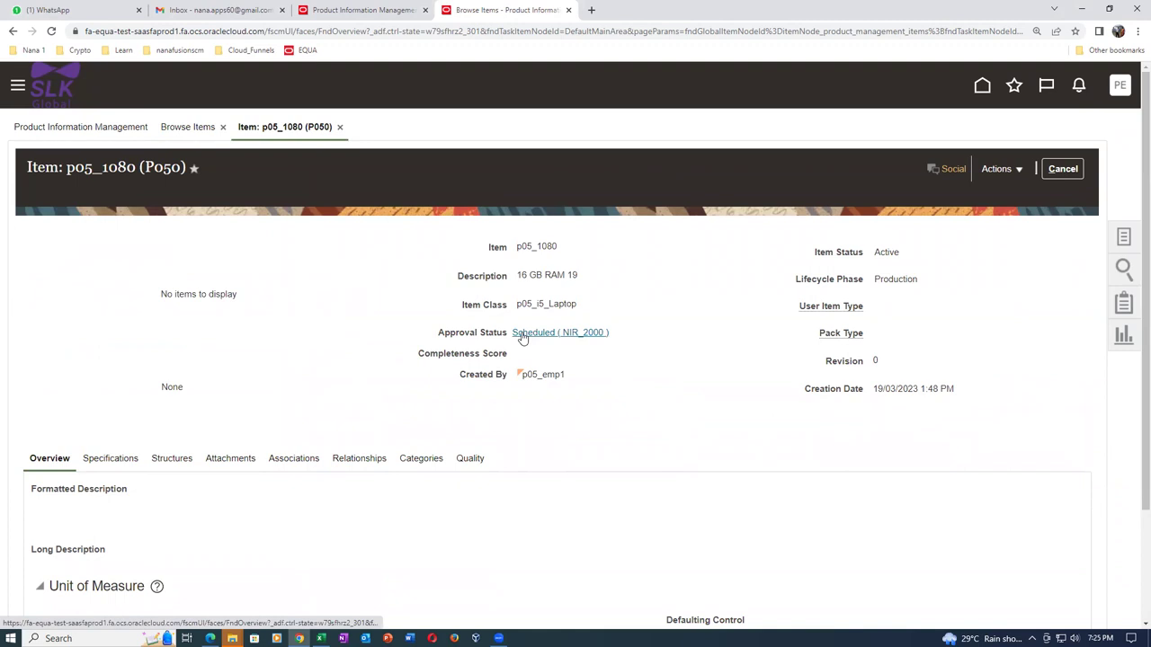
Step: Open NIR_2000 from the item's Scheduled (NIR_2000) approval status link
{"action": "left_click", "coordinate": [527, 334]}
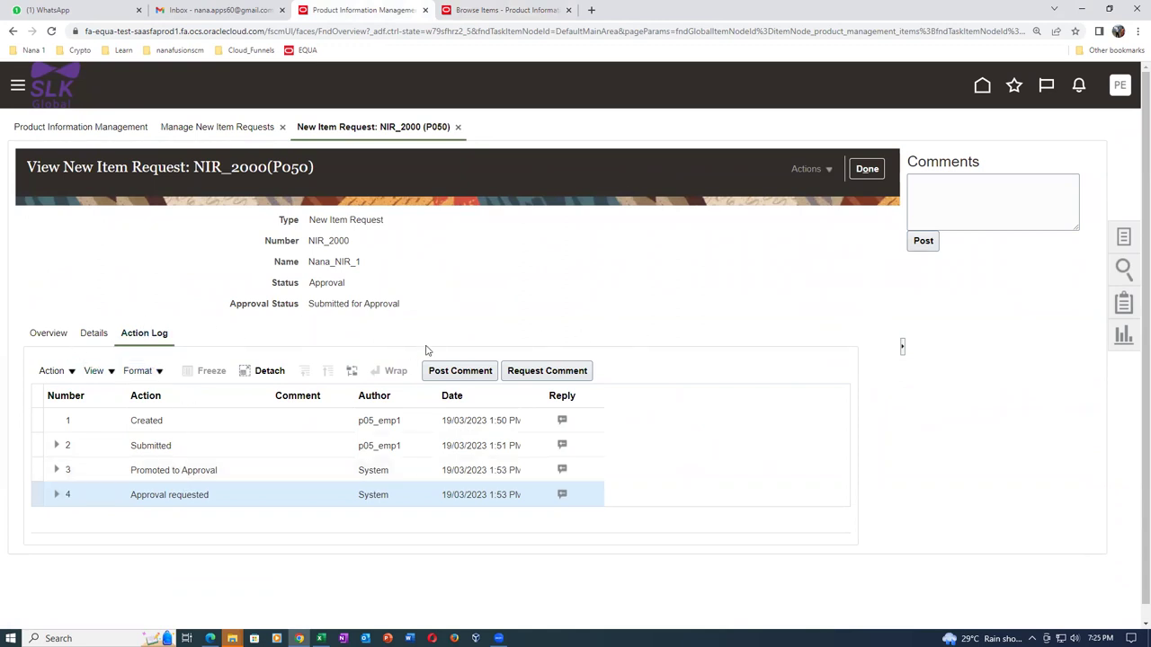
Step: Confirm NIR_2000's refreshed action log now ends at Scheduled with approval Approved
{"action": "left_click", "coordinate": [867, 169]}
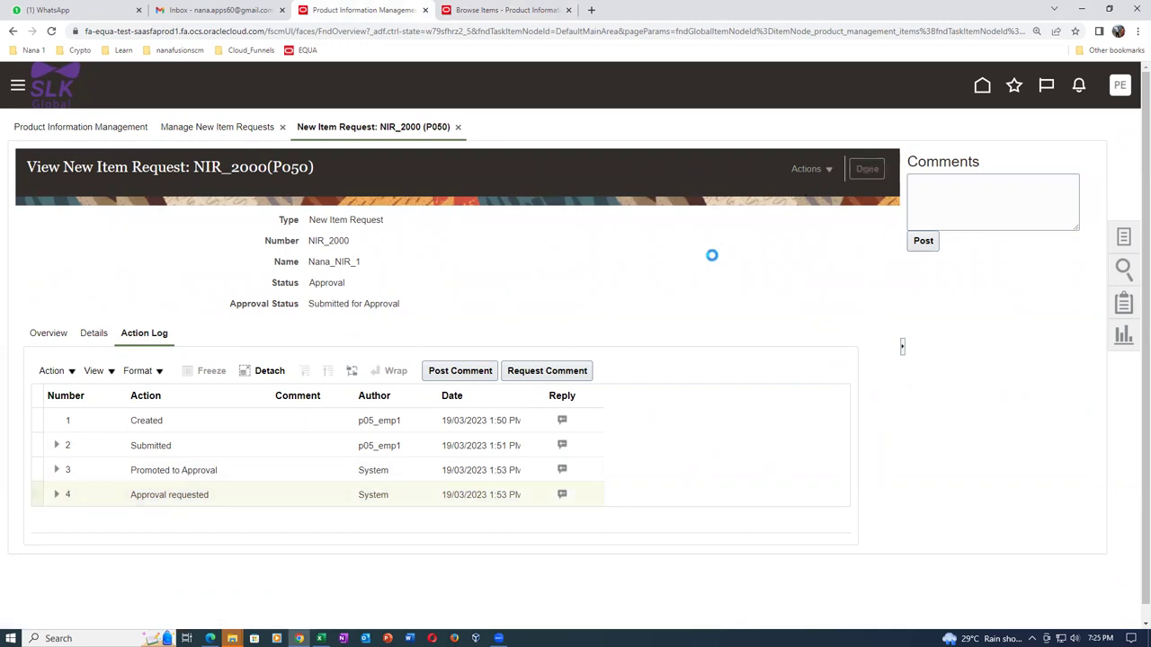
{"action": "left_click", "coordinate": [857, 374]}
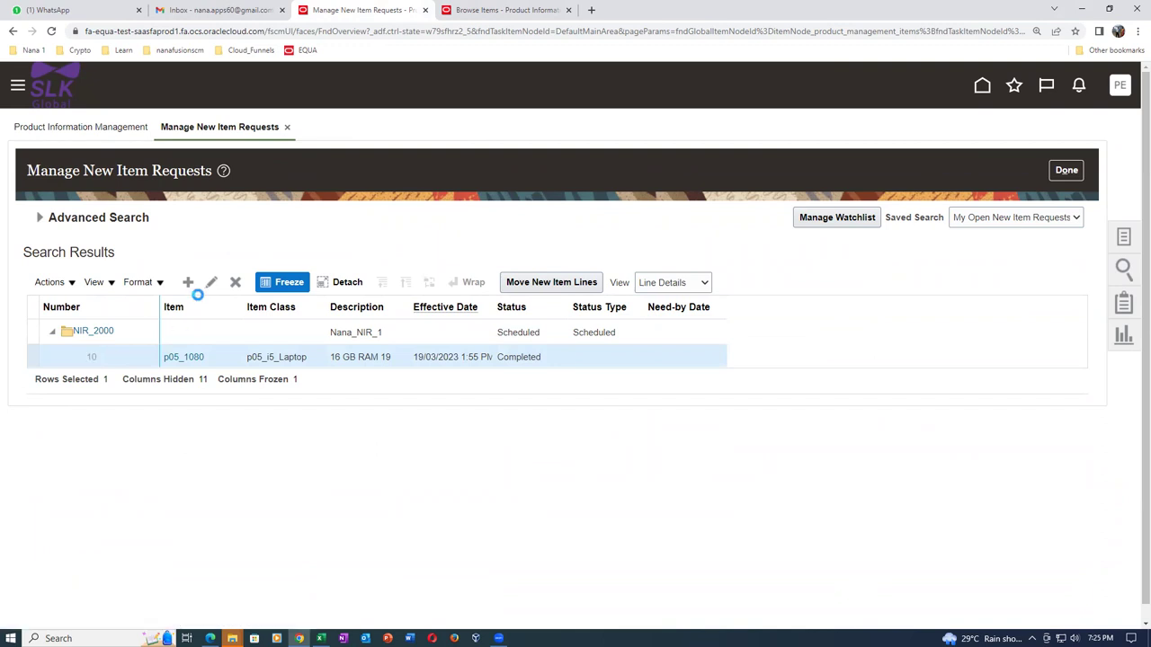
{"action": "left_click", "coordinate": [140, 333]}
{"action": "scroll", "coordinate": [274, 406], "scroll_direction": "down", "scroll_amount": 2}
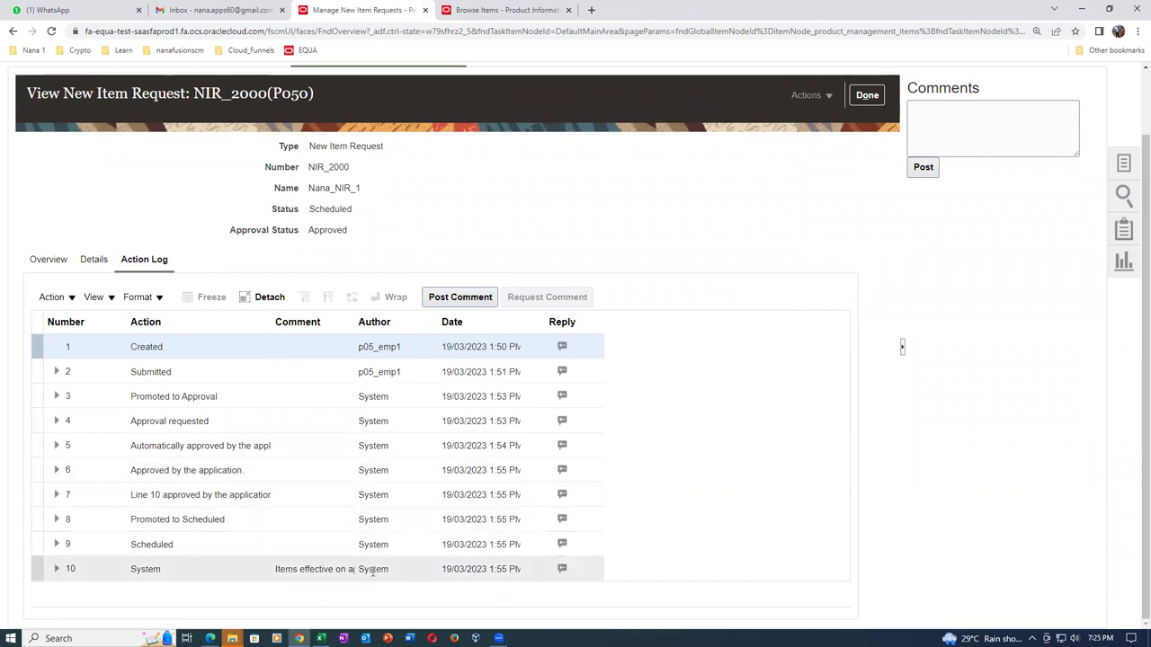
{"action": "left_click", "coordinate": [56, 569]}
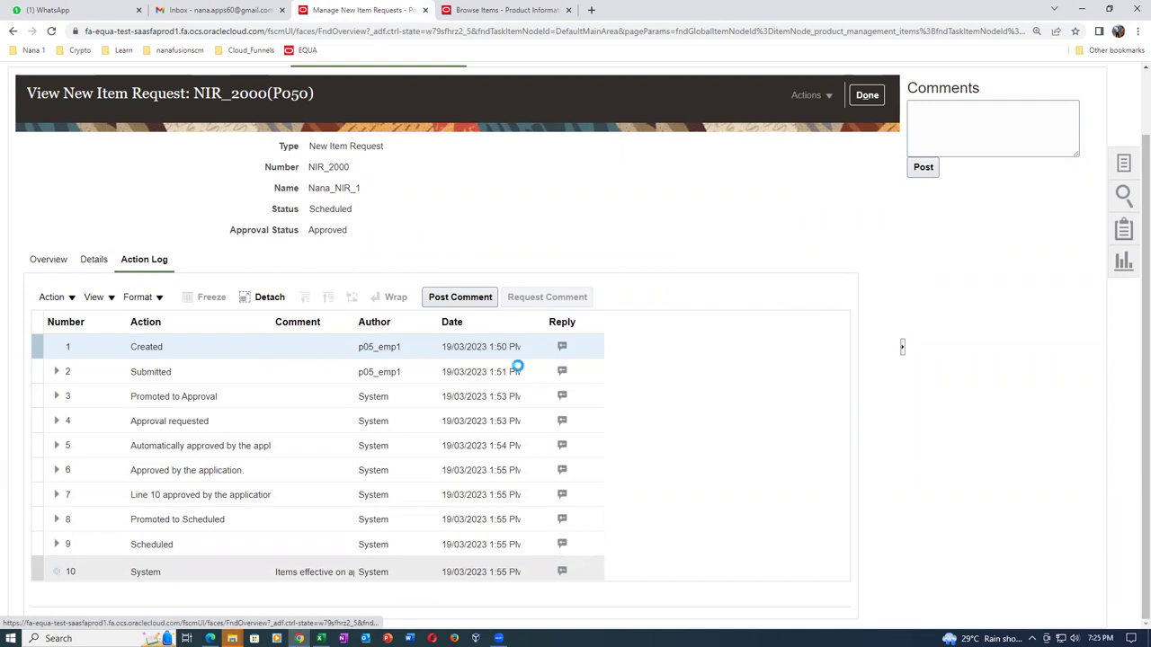
{"action": "left_click", "coordinate": [503, 10]}
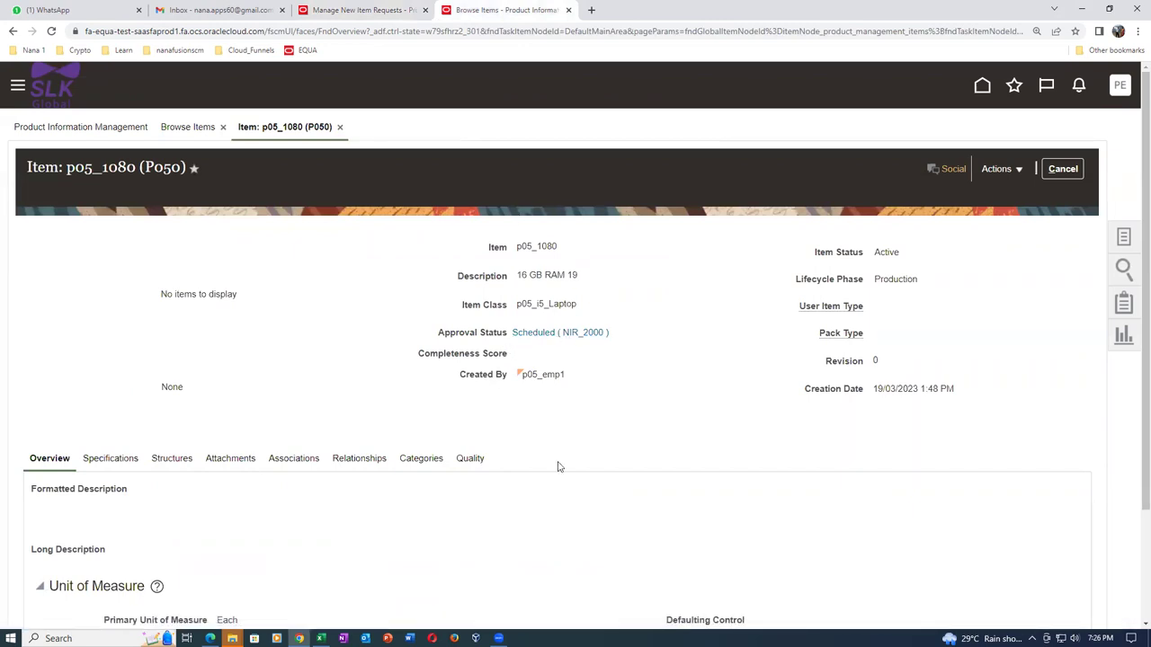
Step: Rerun the Browse Items search to see p05_1080 Approved and reopen its page
{"action": "left_click", "coordinate": [1062, 169]}
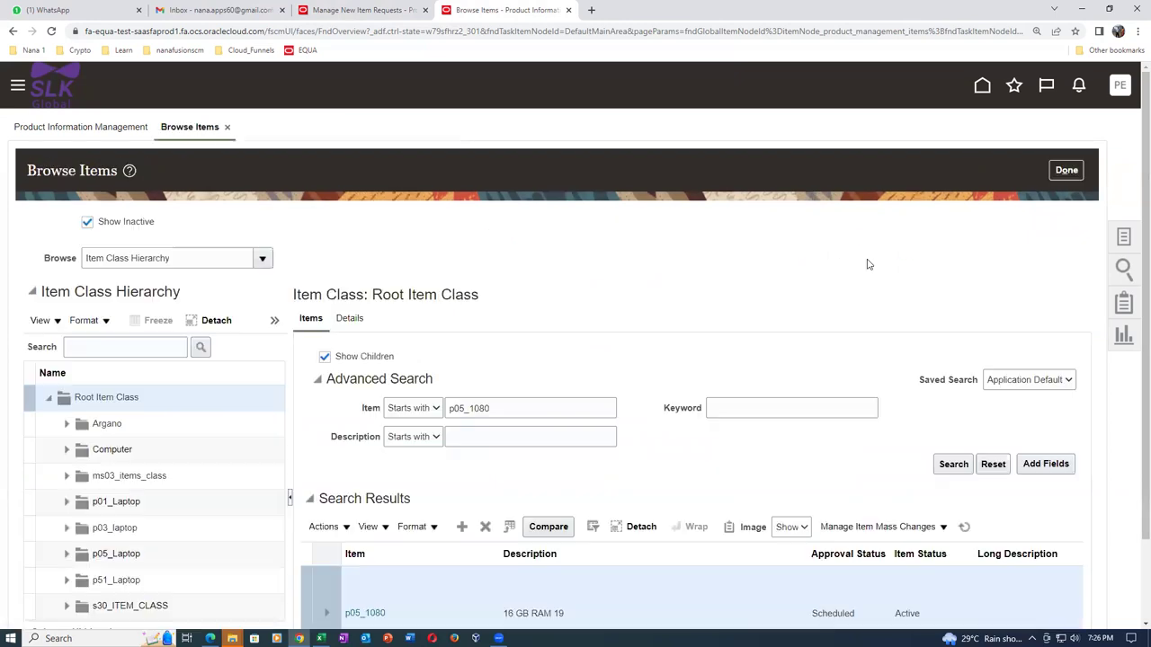
{"action": "left_click", "coordinate": [952, 464]}
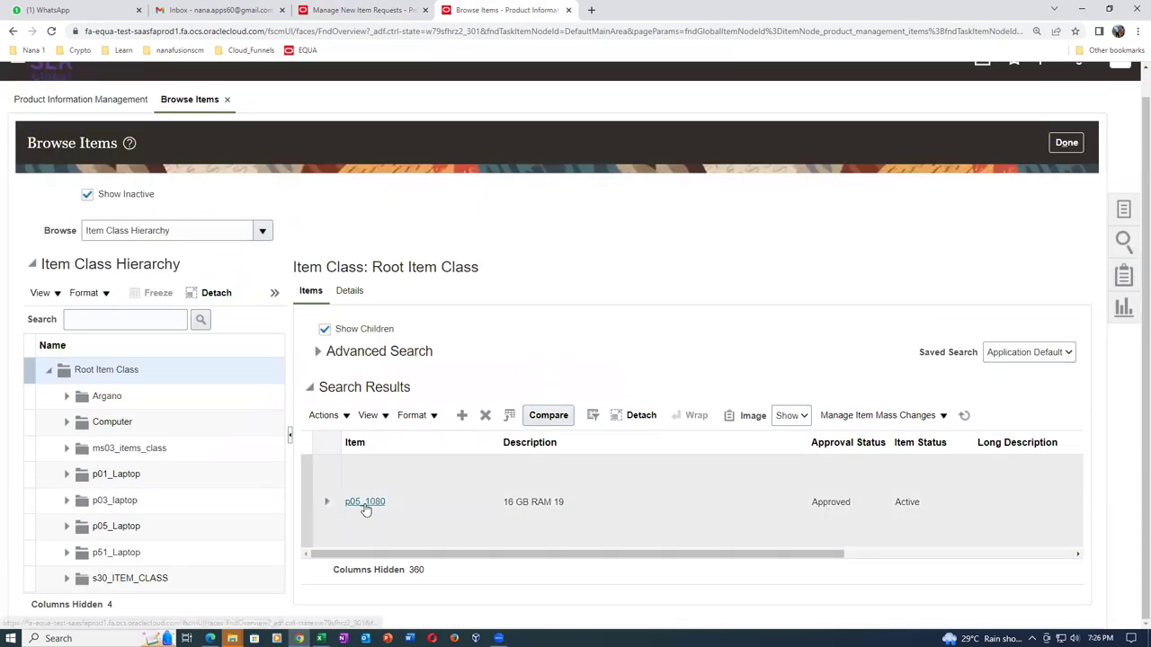
{"action": "left_click", "coordinate": [364, 501]}
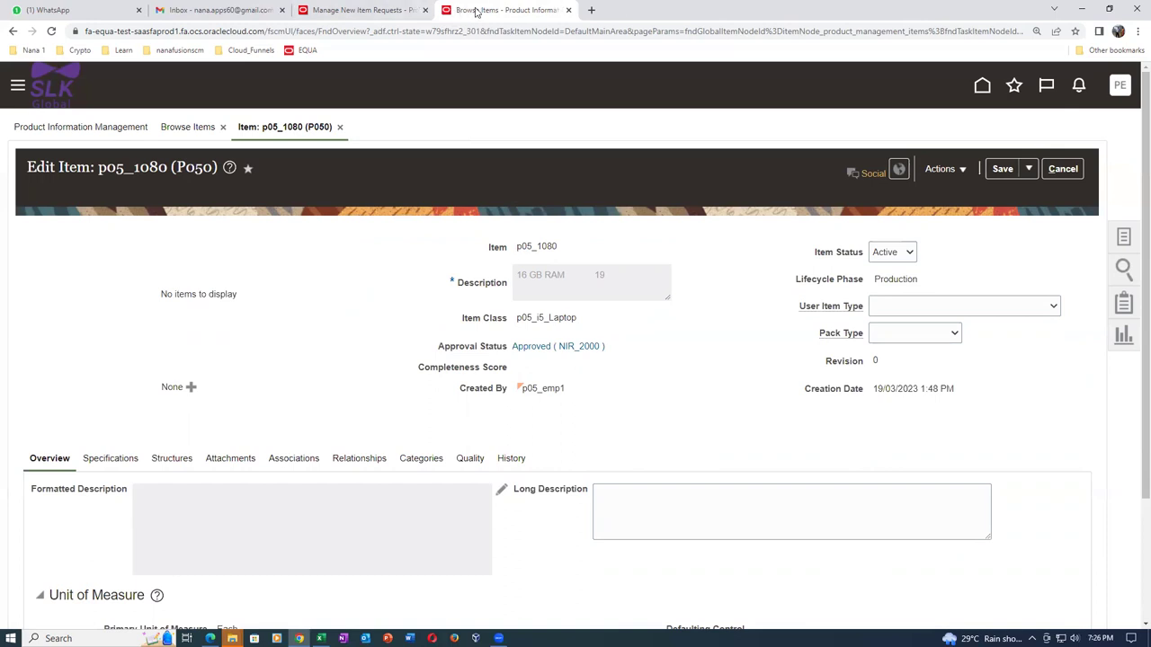
Step: Duplicate the browser tab and copy the Manage New Item Request Type Details task name from Excel
{"action": "right_click", "coordinate": [476, 10]}
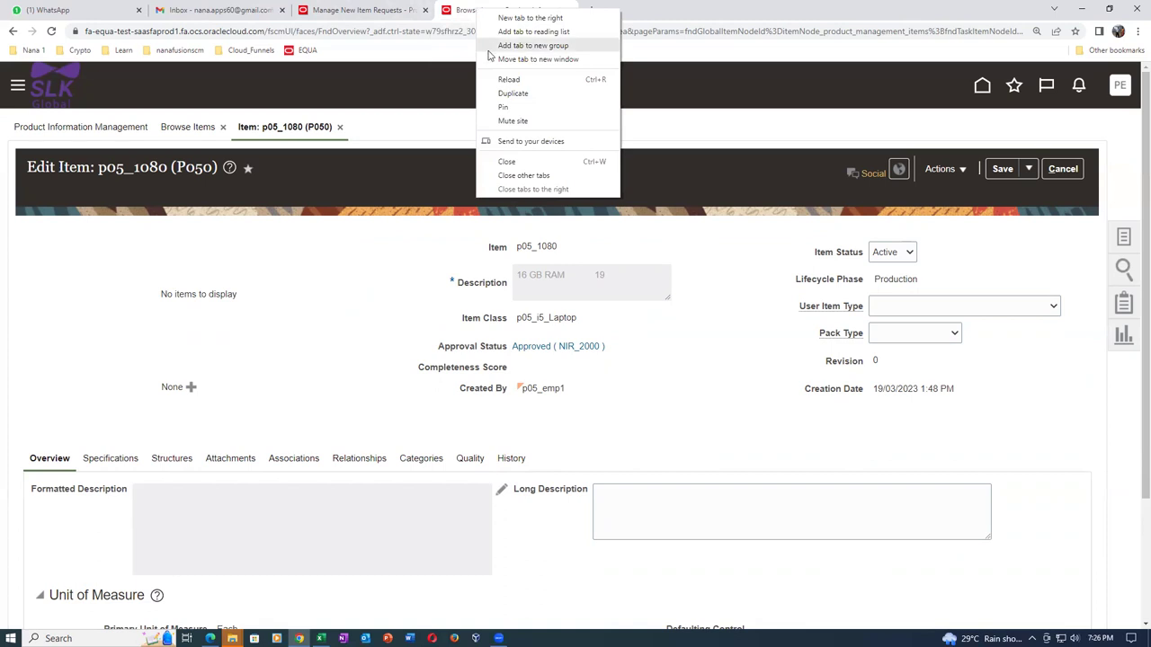
{"action": "left_click", "coordinate": [503, 94]}
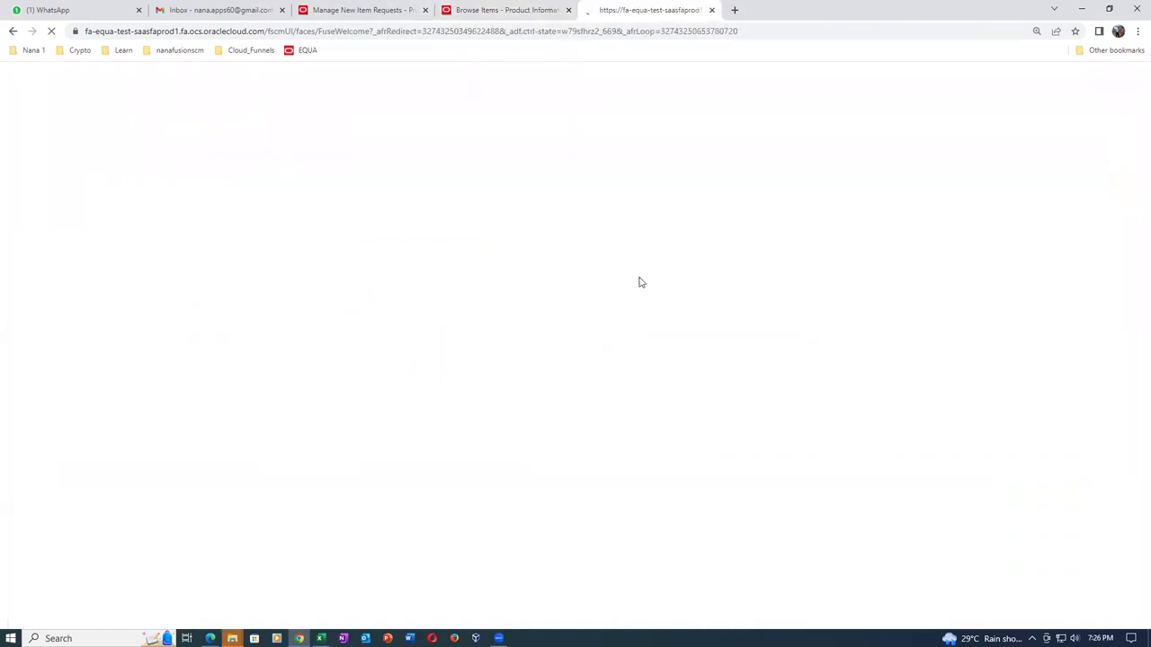
{"action": "key", "text": "alt+Tab"}
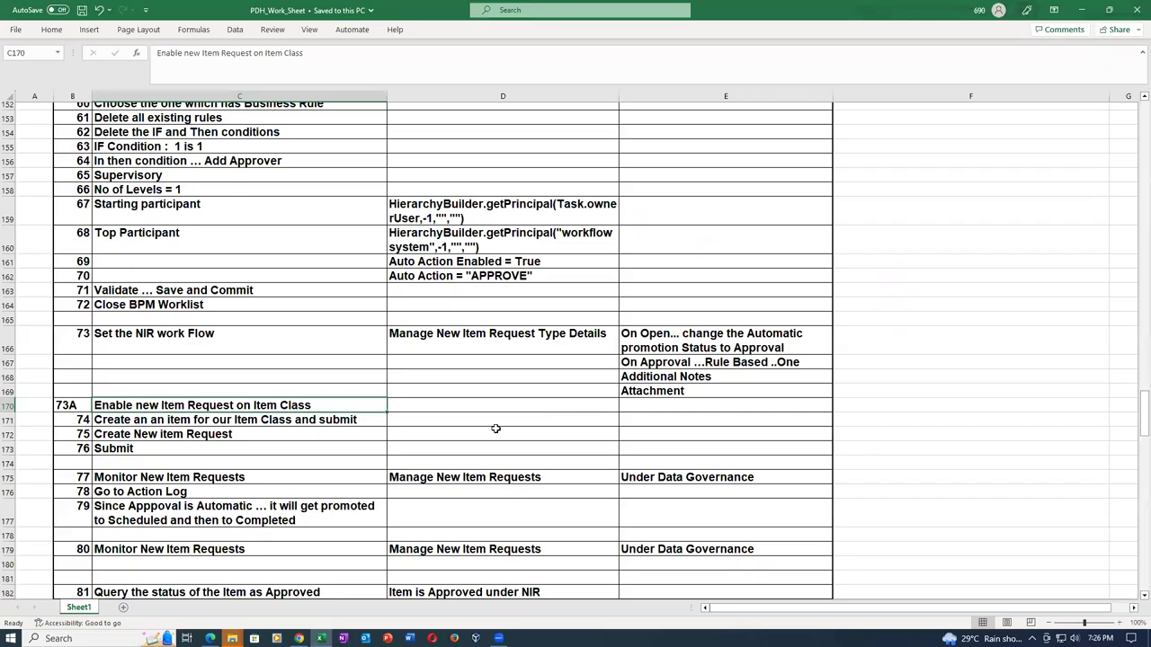
{"action": "left_click", "coordinate": [495, 336]}
{"action": "key", "text": "ctrl+c"}
{"action": "key", "text": "alt+Tab"}
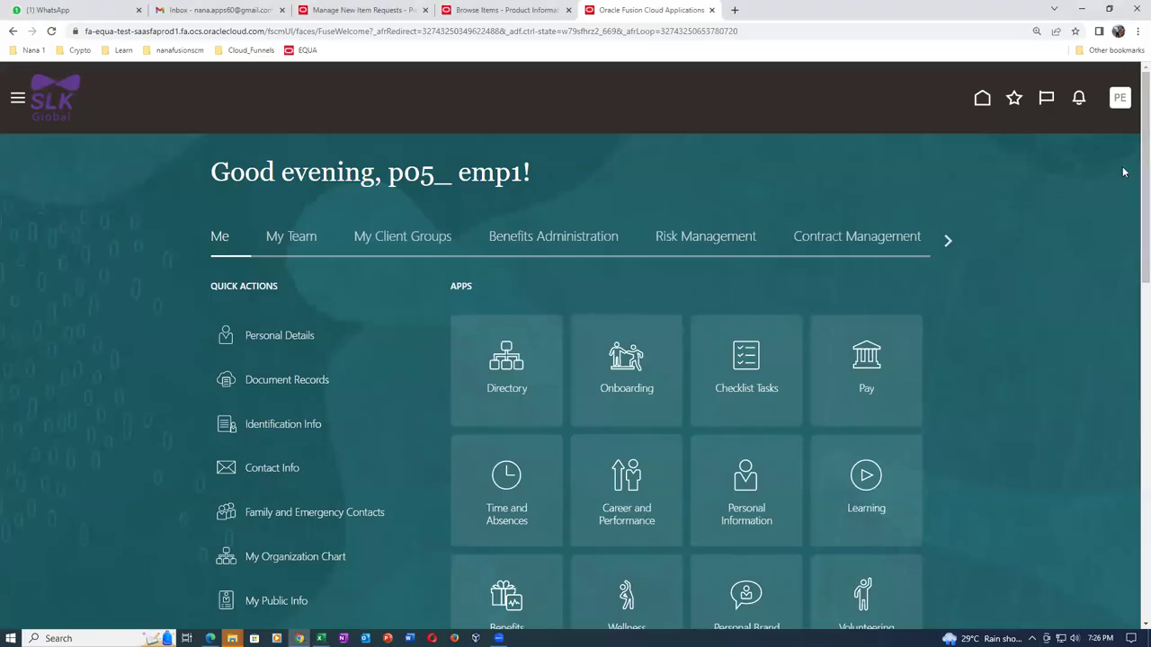
Step: Search Setup and Maintenance tasks for Manage New Item Request Type Details
{"action": "left_click", "coordinate": [1119, 98]}
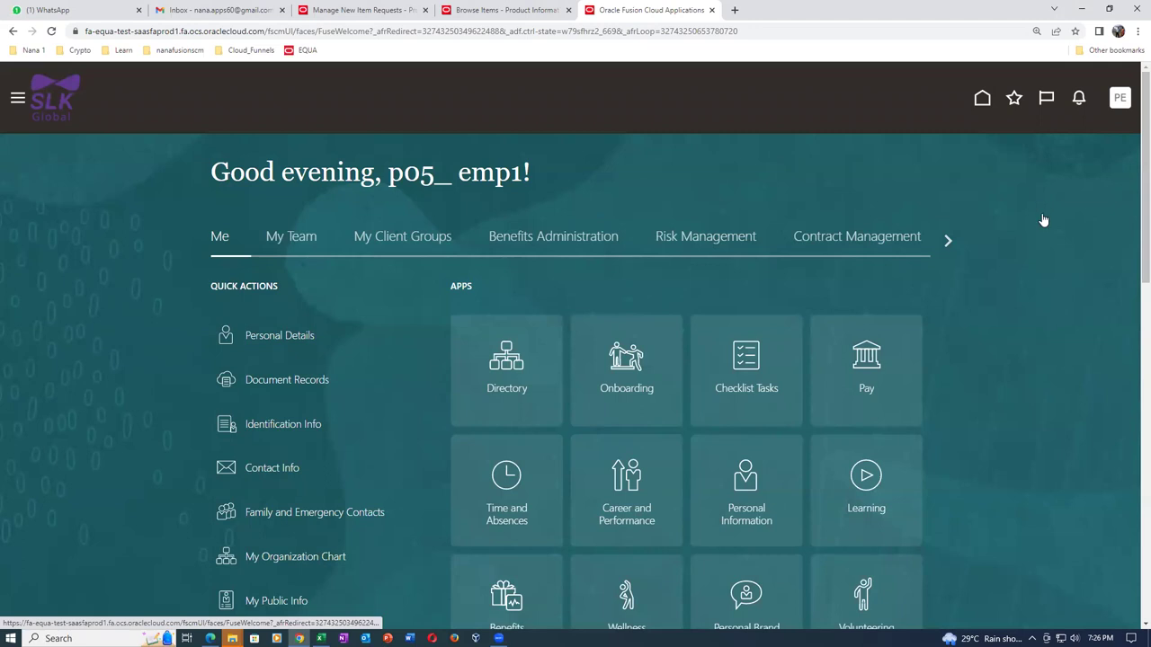
{"action": "left_click", "coordinate": [851, 321]}
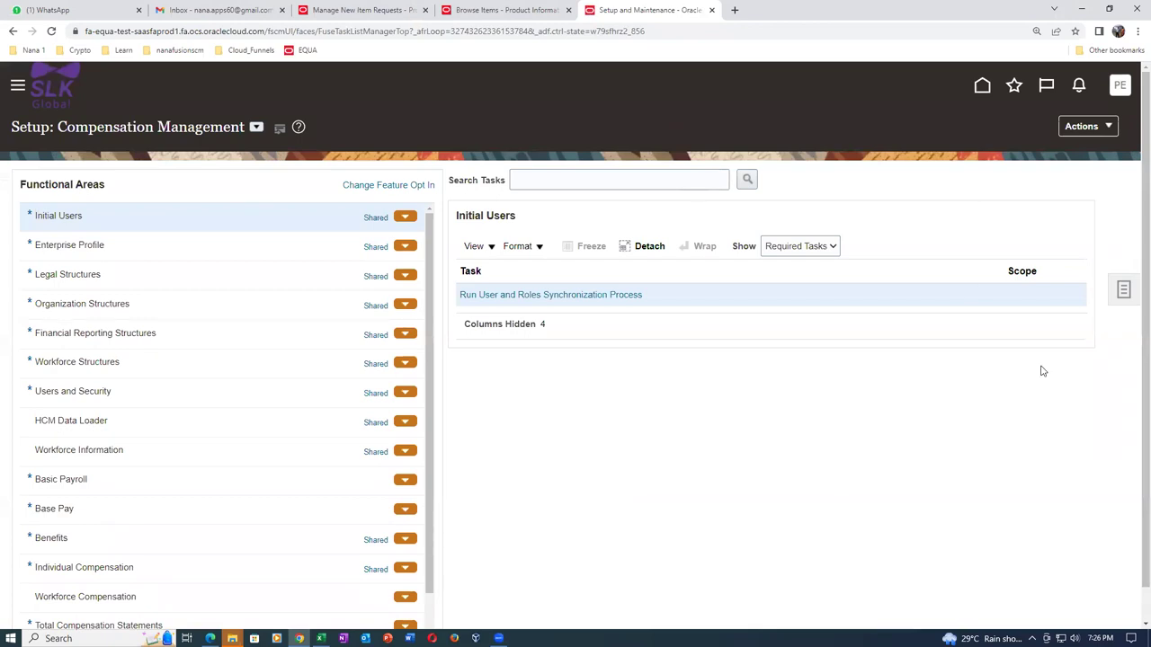
{"action": "left_click", "coordinate": [1122, 300]}
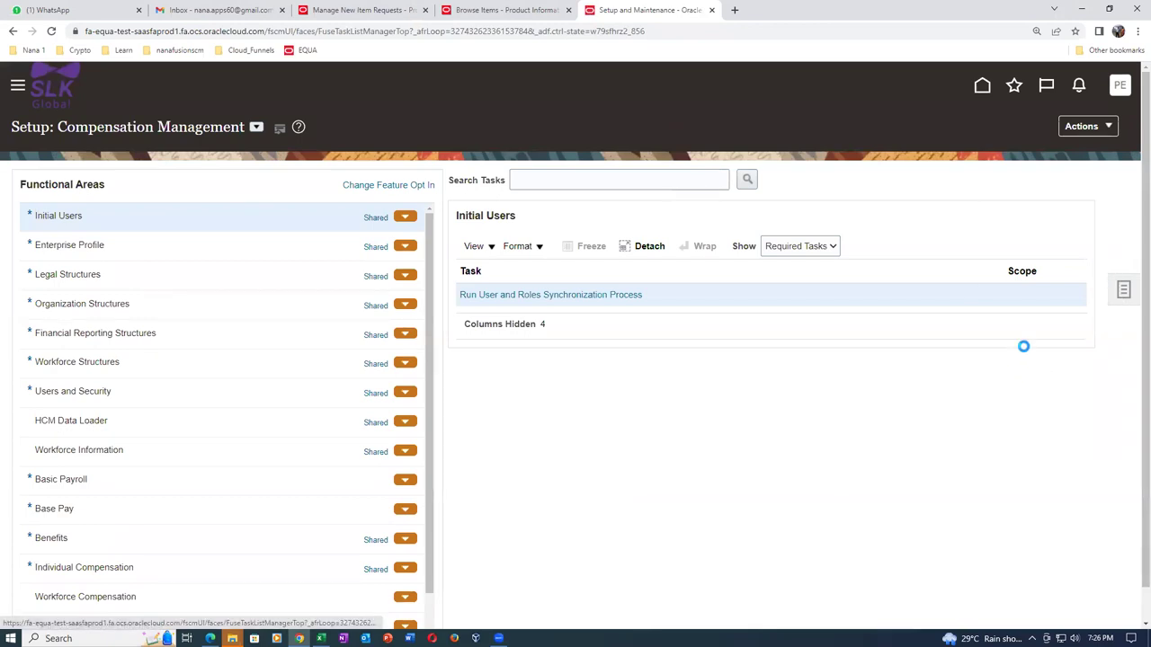
{"action": "left_click", "coordinate": [989, 295]}
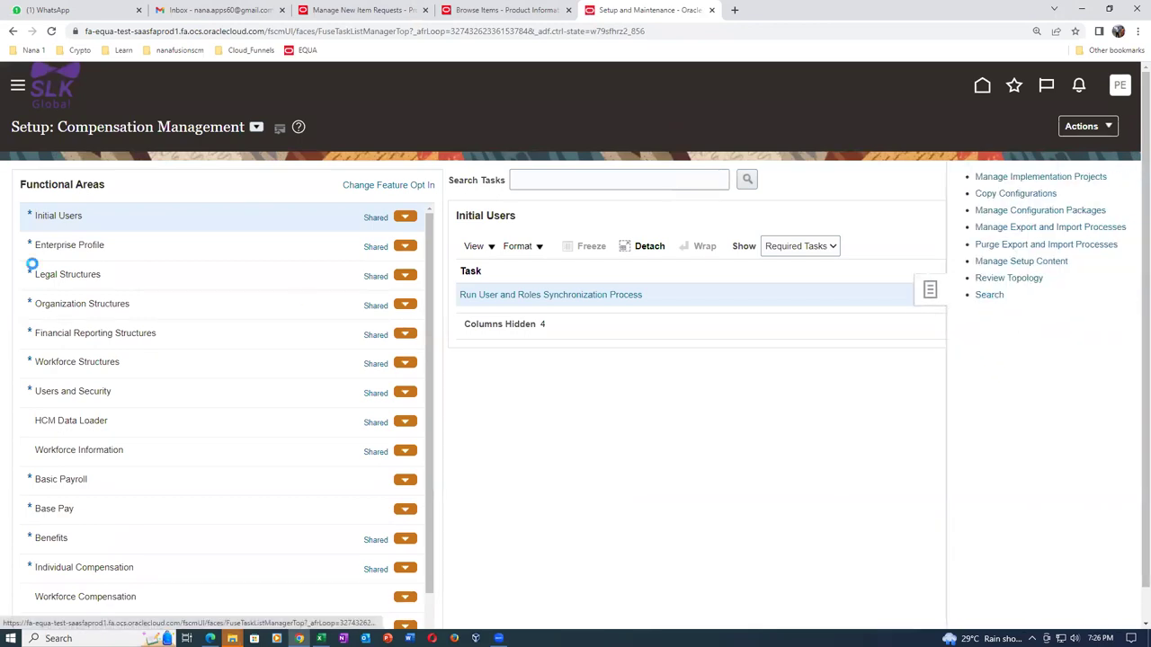
{"action": "left_click", "coordinate": [294, 184]}
{"action": "key", "text": "ctrl+v"}
{"action": "key", "text": "Return"}
Step: Review the New Item Request type's workflow statuses, then close the details without saving
{"action": "left_click", "coordinate": [116, 257]}
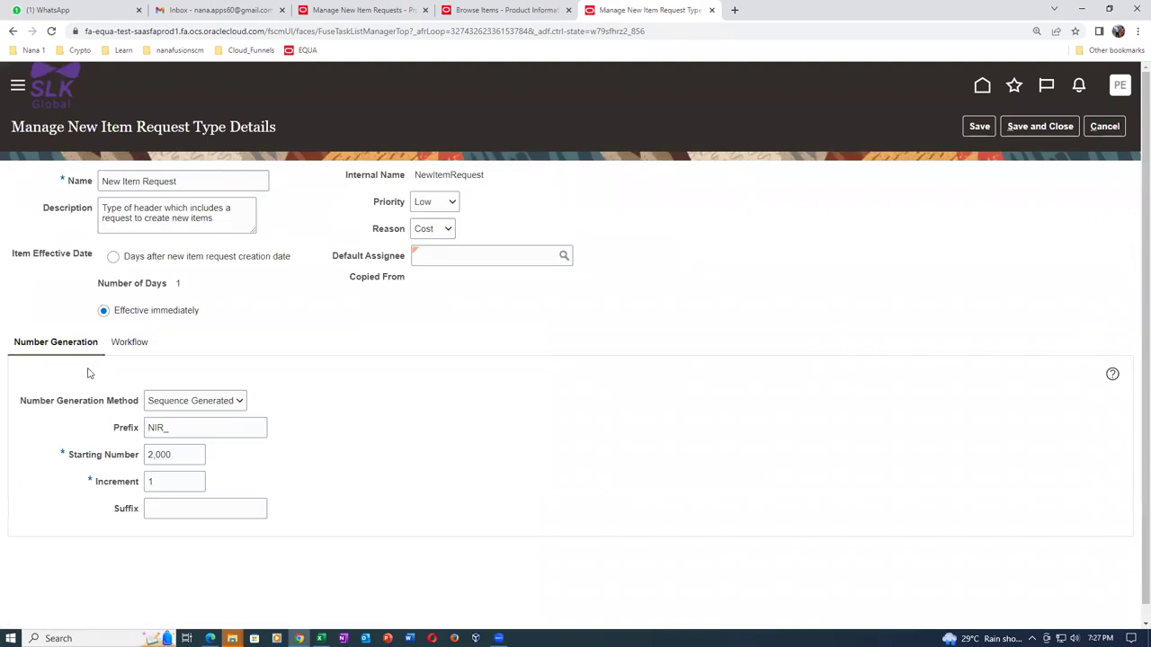
{"action": "left_click", "coordinate": [134, 346]}
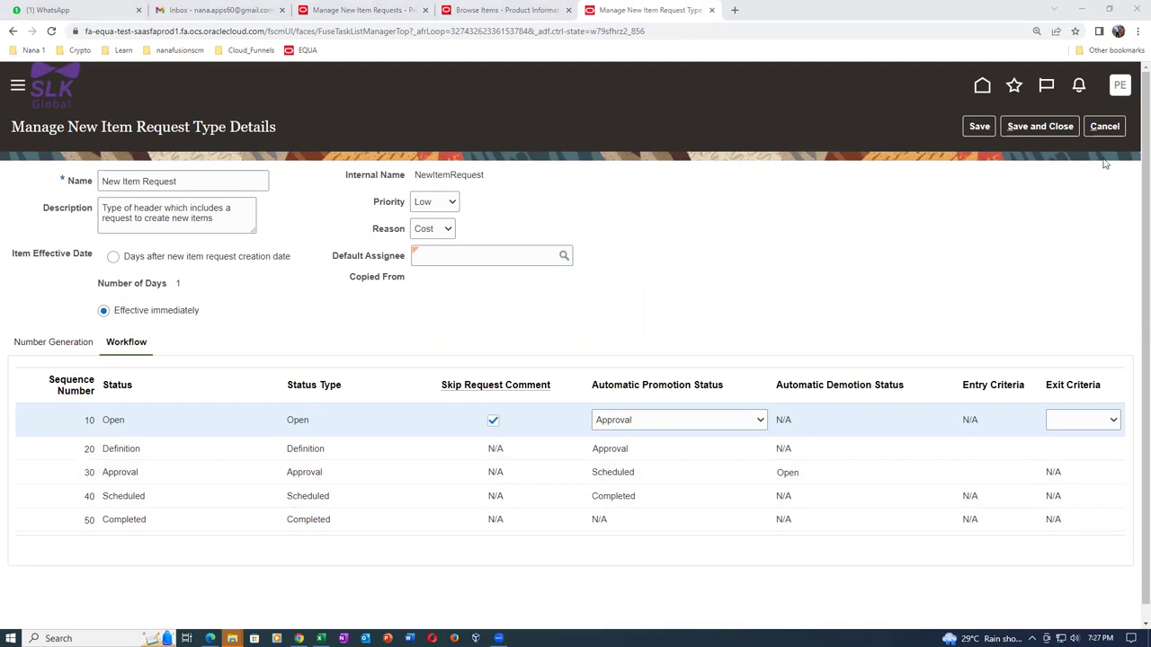
{"action": "left_click", "coordinate": [1104, 126]}
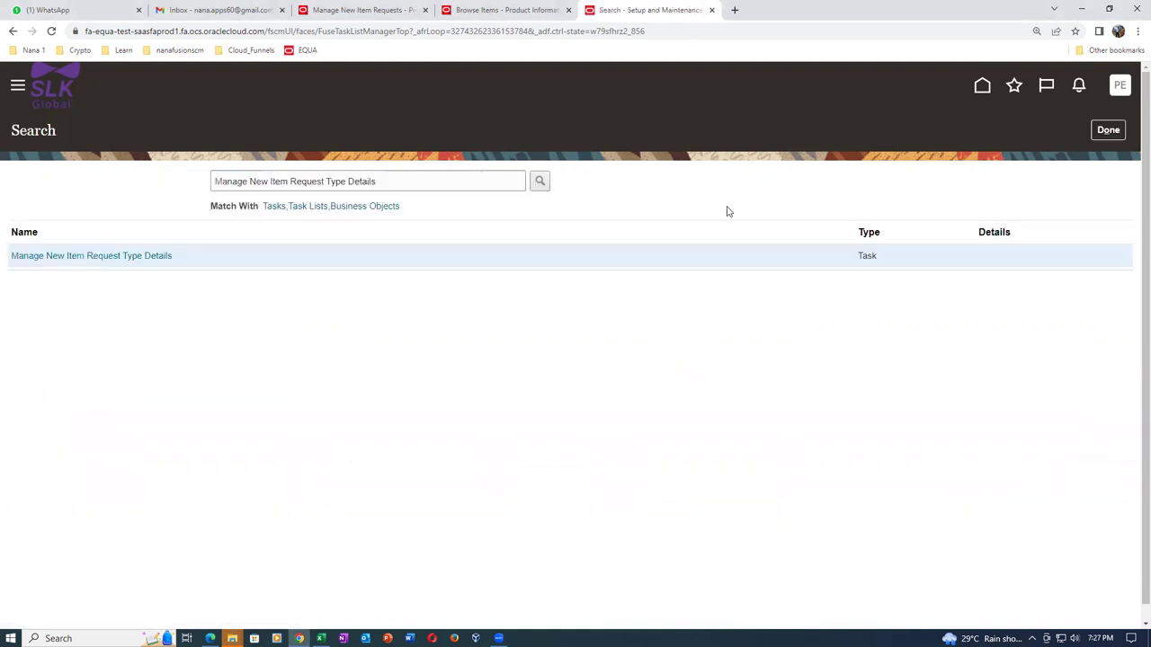
{"action": "key", "text": "alt+Tab"}
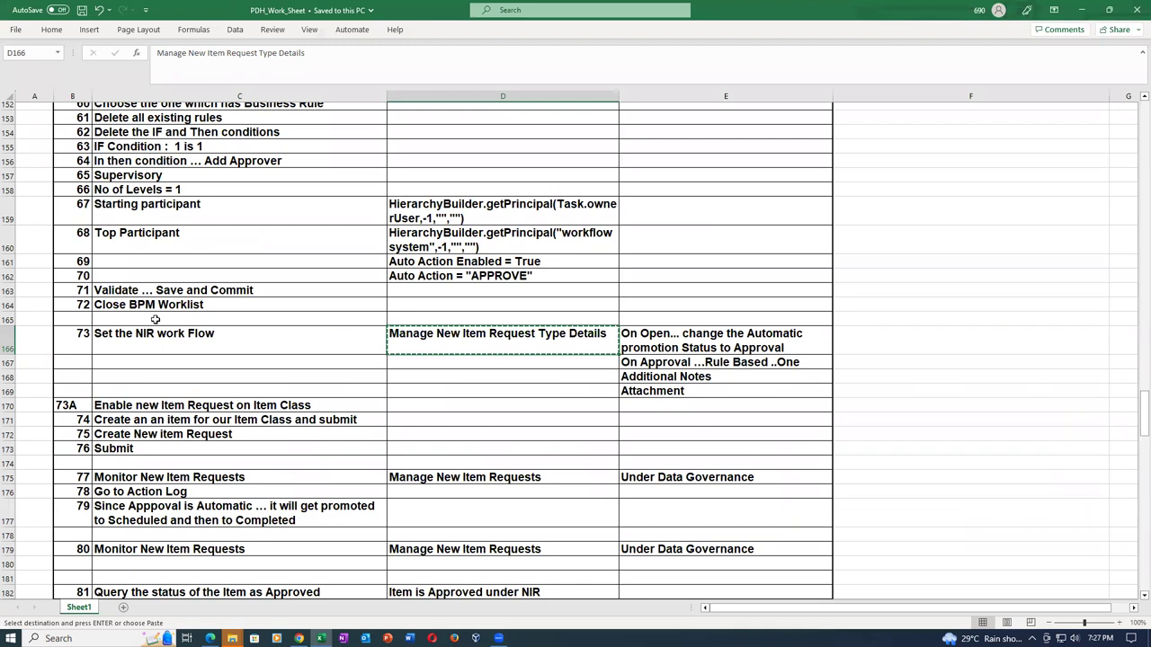
Step: Read the notes below step 73 on automatic approval promotion and the Definition Phase heading
{"action": "left_click", "coordinate": [150, 369]}
{"action": "scroll", "coordinate": [162, 450], "scroll_direction": "down", "scroll_amount": 3}
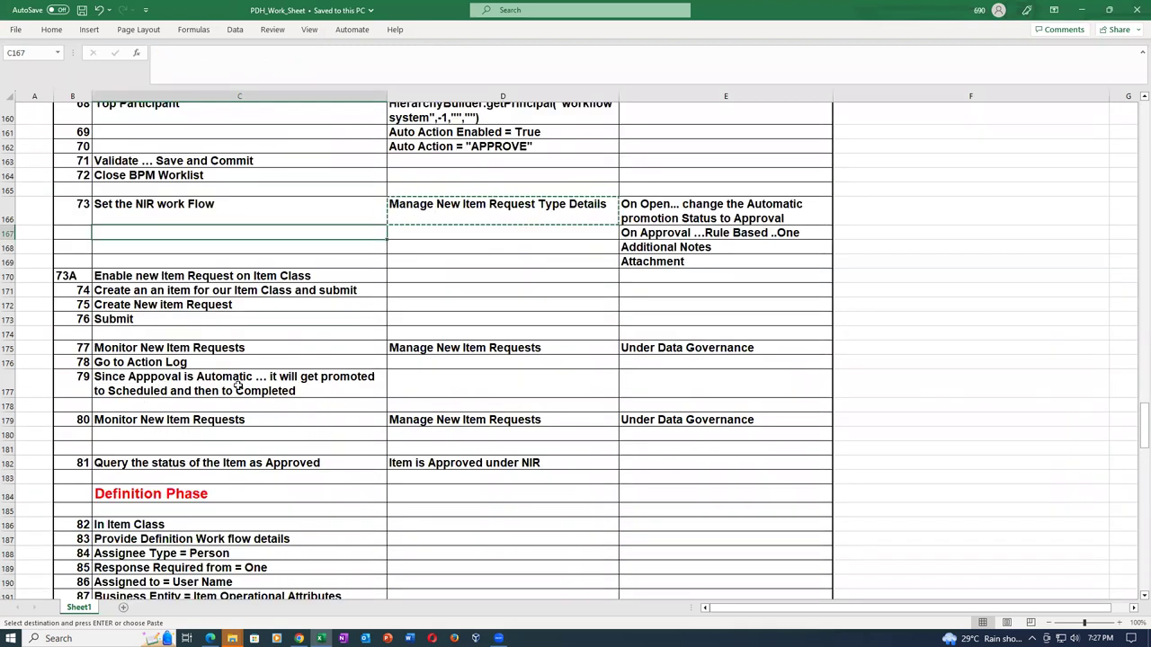
{"action": "left_click", "coordinate": [197, 390]}
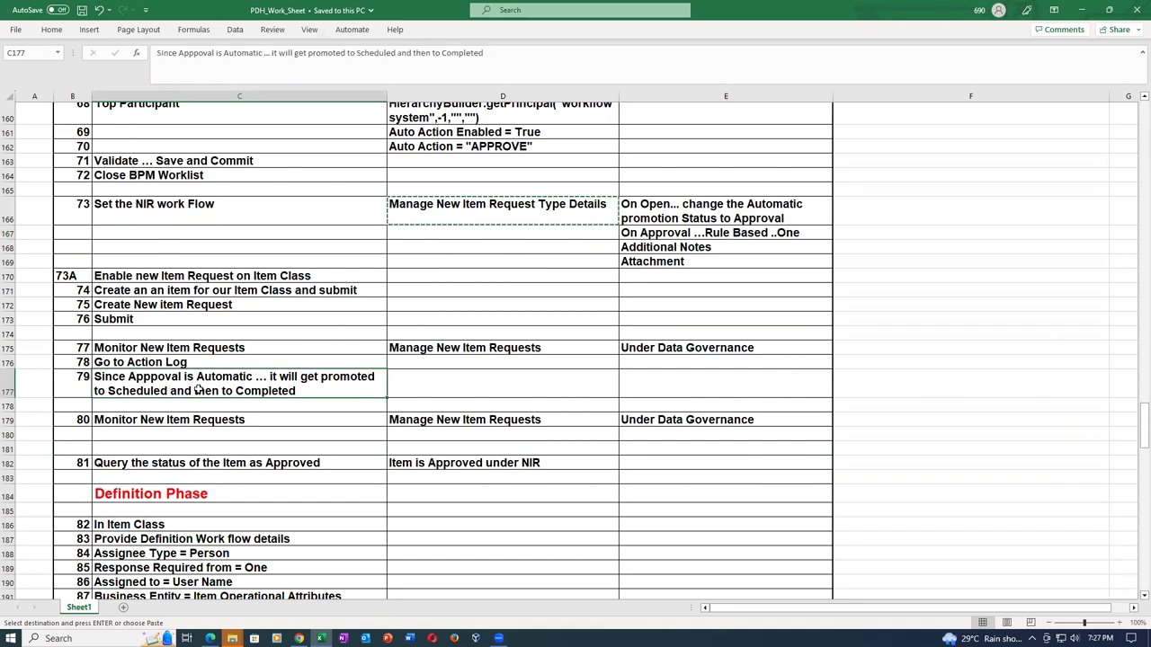
{"action": "left_click", "coordinate": [213, 494]}
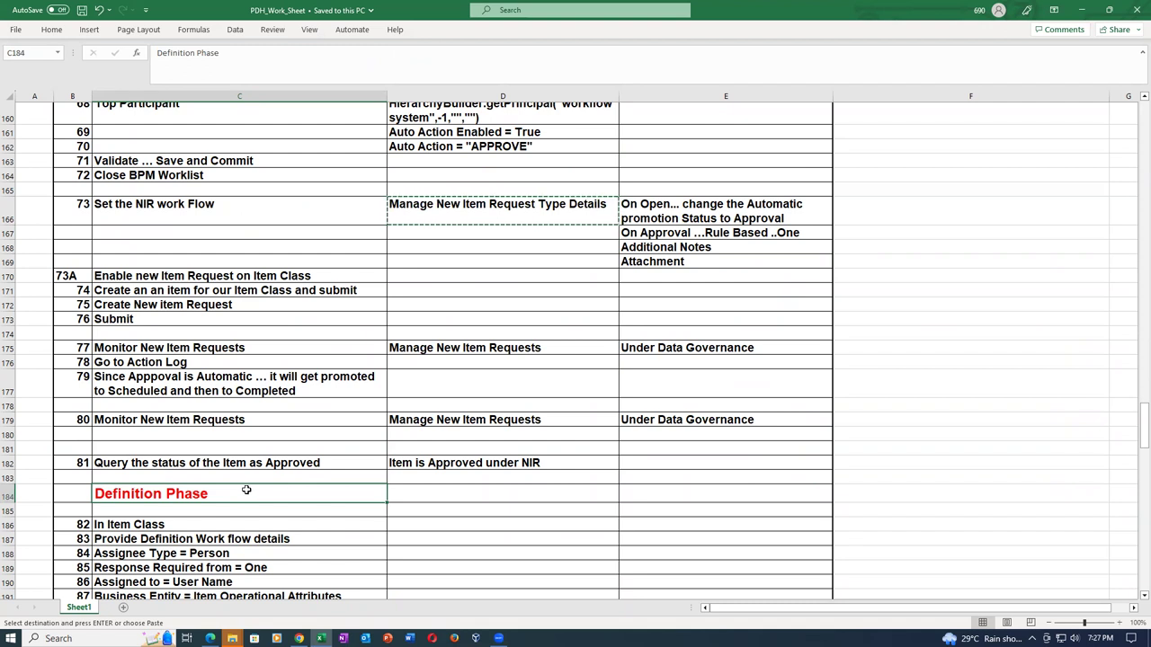
{"action": "left_click", "coordinate": [479, 496]}
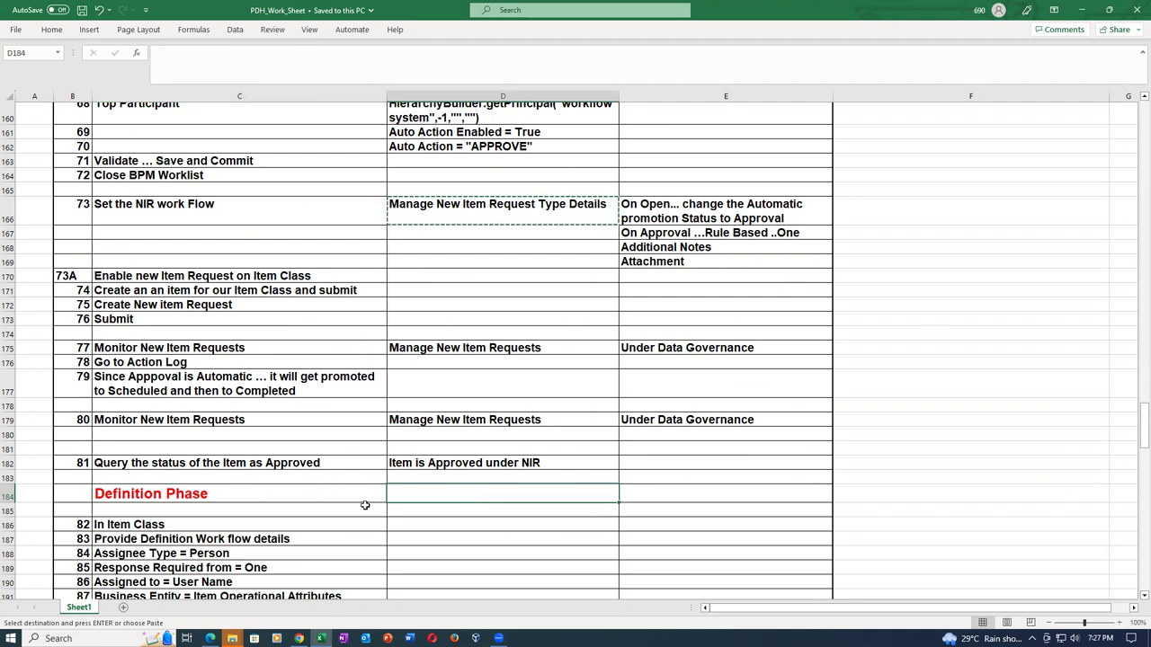
{"action": "left_click", "coordinate": [269, 495]}
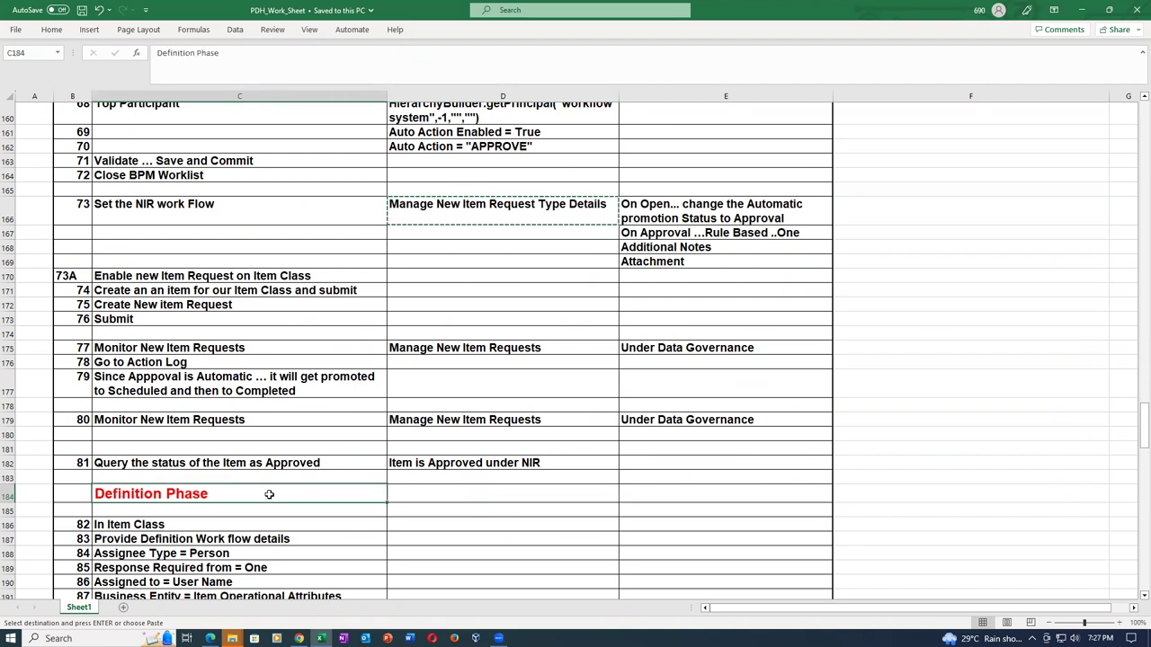
{"action": "scroll", "coordinate": [269, 495], "scroll_direction": "down", "scroll_amount": 2}
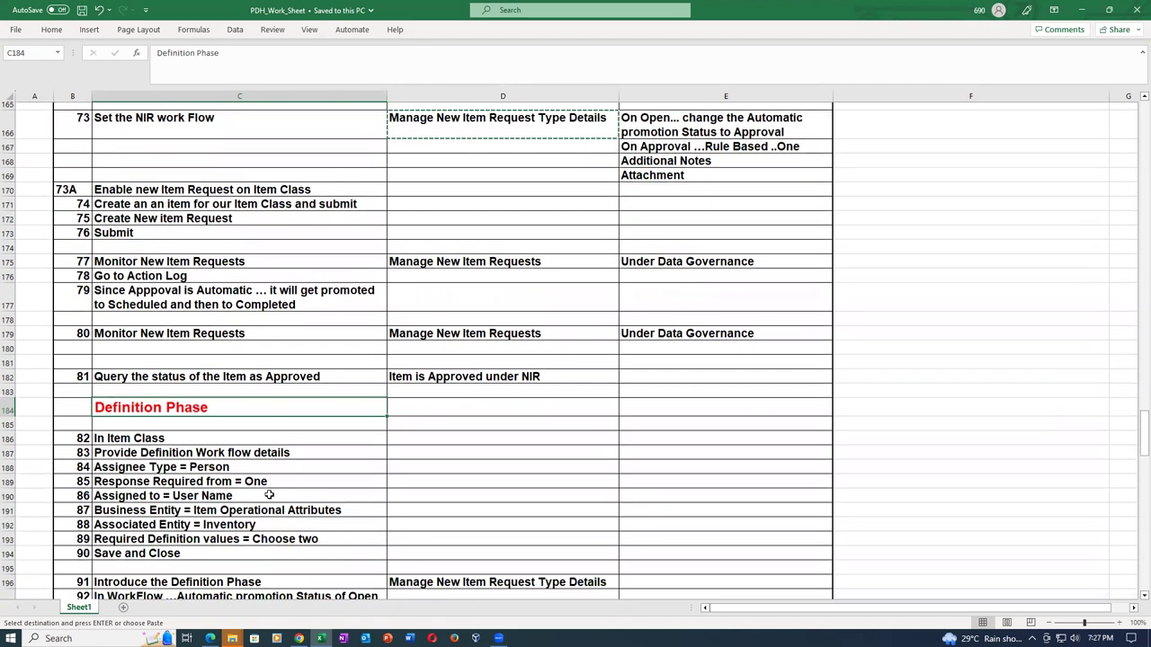
{"action": "left_click", "coordinate": [445, 404]}
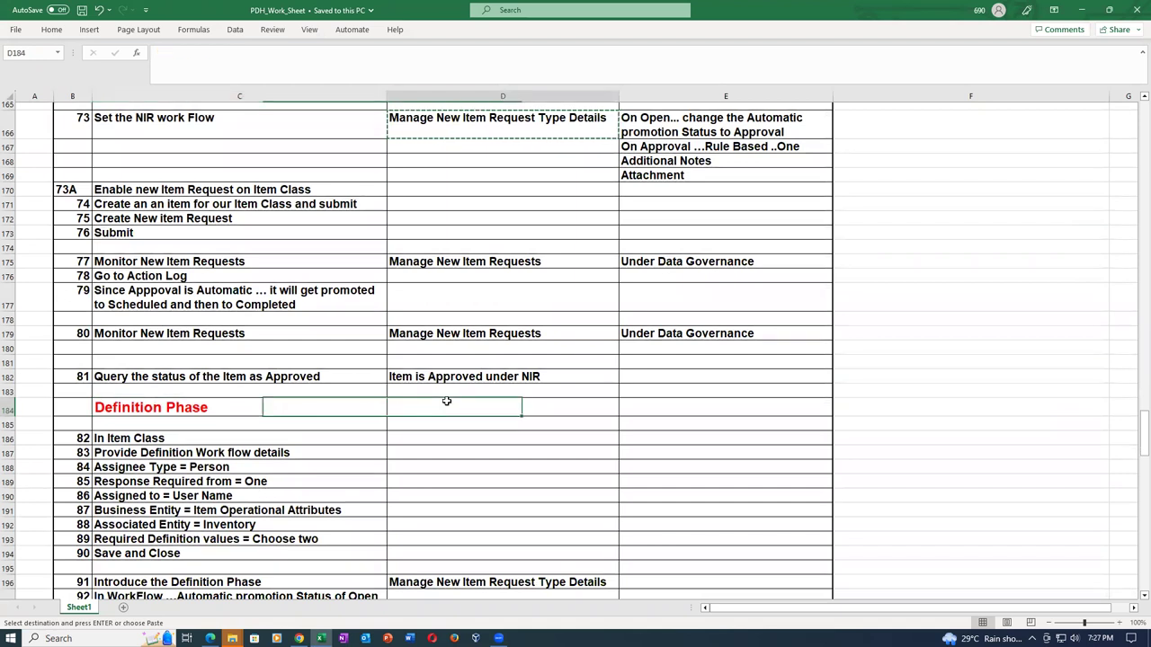
{"action": "left_click", "coordinate": [241, 406]}
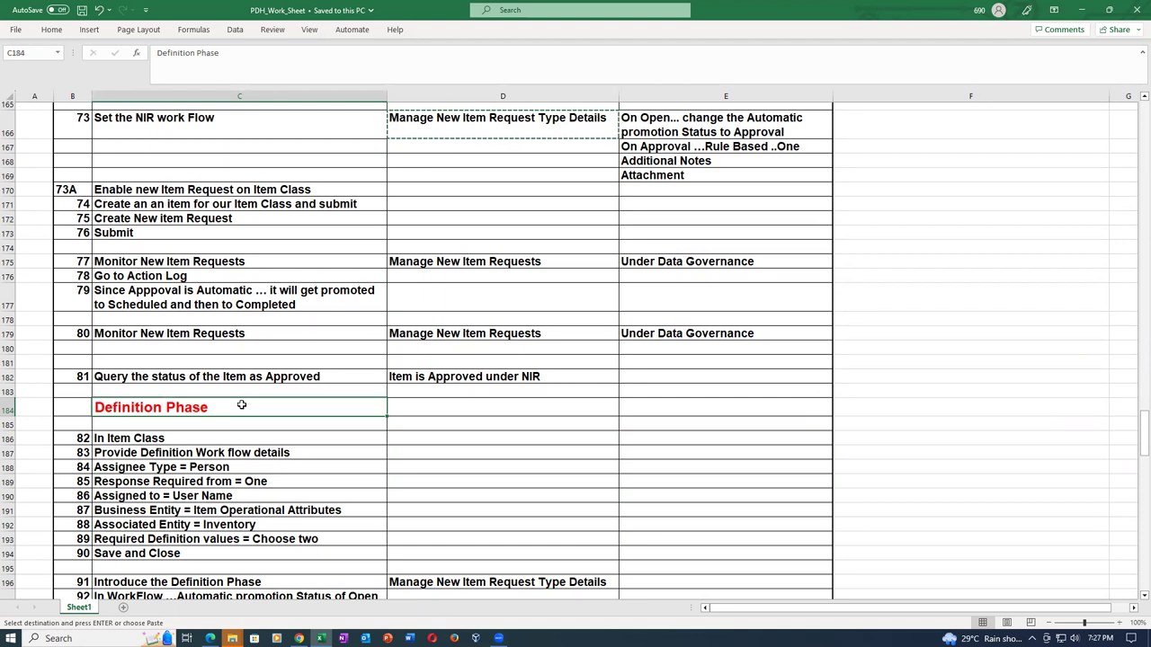
Step: Review the Definition workflow steps: Assignee Type = Person, Response Required from = One, In Item Class
{"action": "left_click", "coordinate": [219, 455]}
{"action": "left_click", "coordinate": [206, 468]}
{"action": "left_click", "coordinate": [220, 484]}
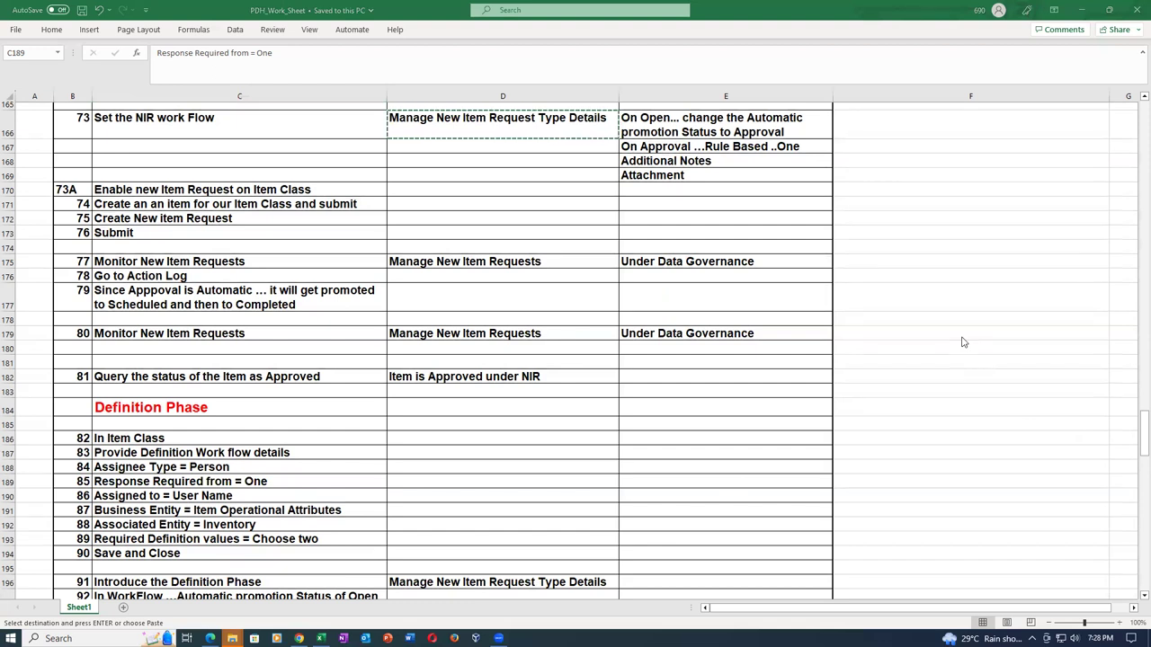
{"action": "left_click", "coordinate": [198, 469]}
{"action": "left_click", "coordinate": [143, 409]}
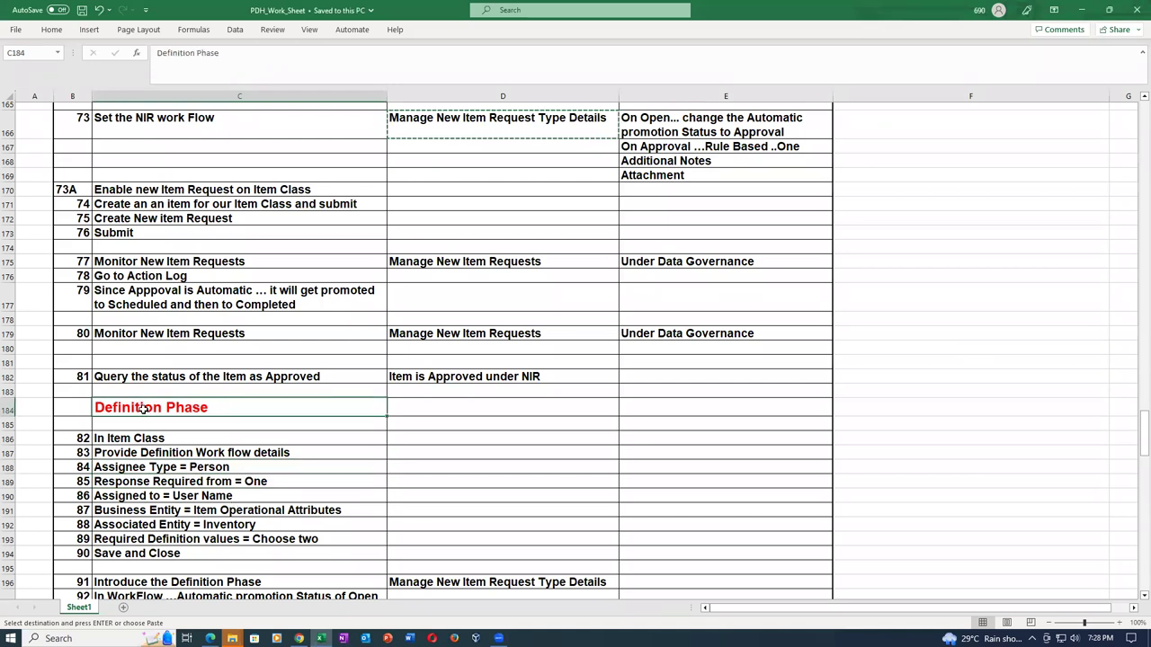
{"action": "left_click", "coordinate": [148, 437]}
{"action": "key", "text": "alt+Tab"}
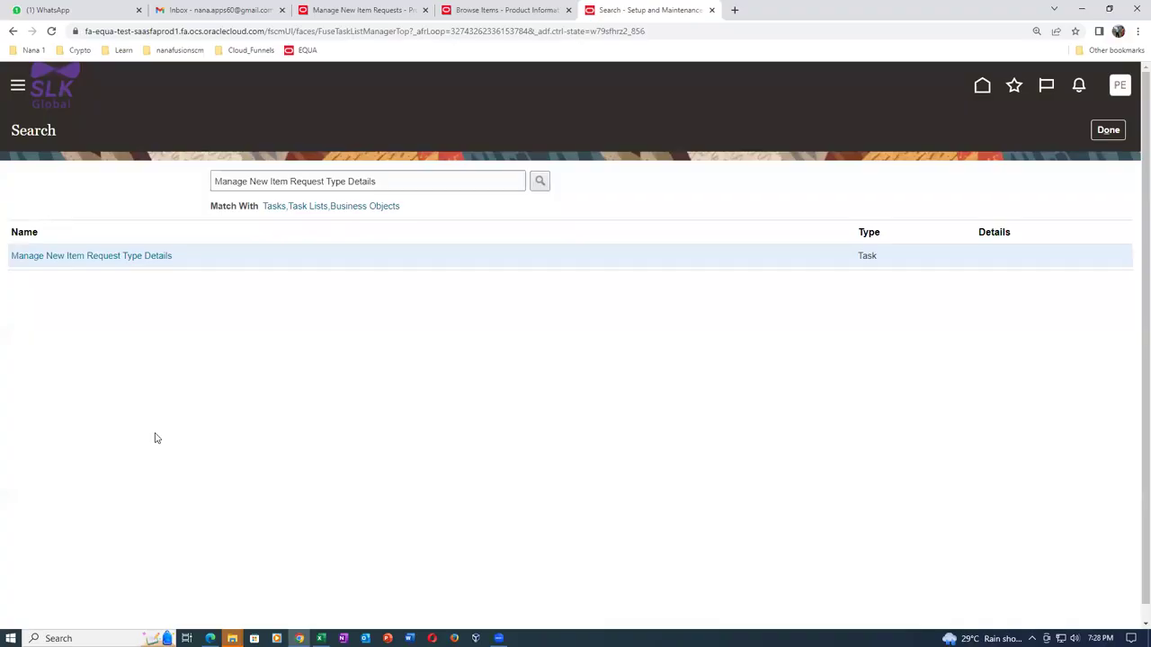
{"action": "key", "text": "alt+Tab"}
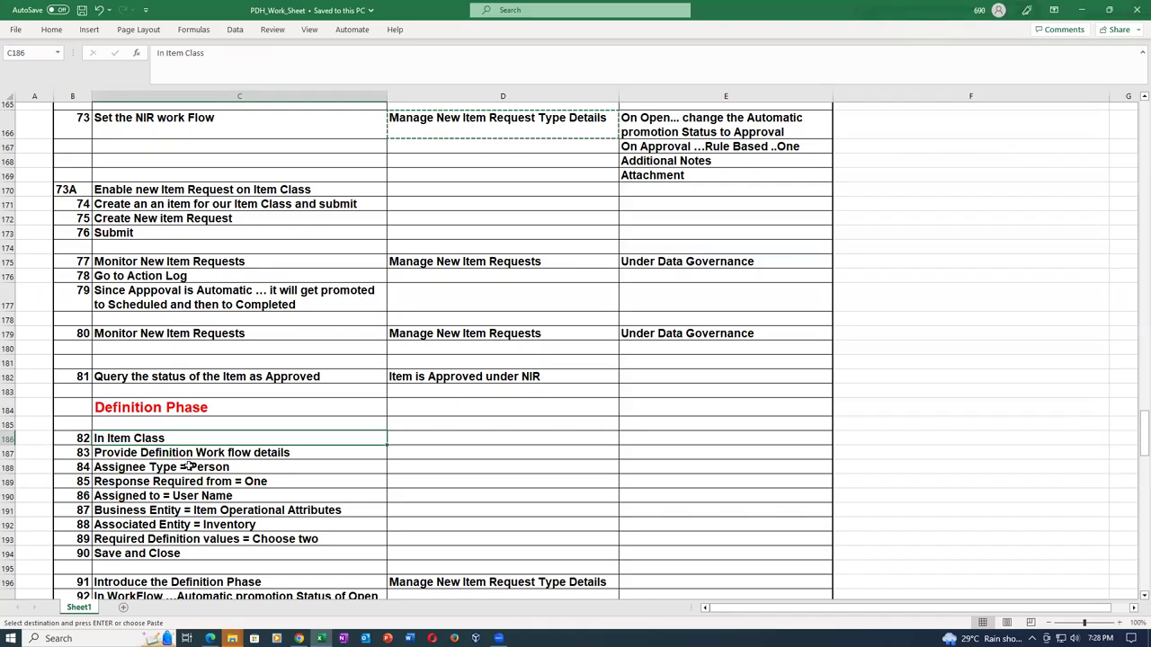
Step: Mark Definition Phase setup steps 82–89, then open Manage New Item Request Type Details in Oracle
{"action": "left_click", "coordinate": [147, 449]}
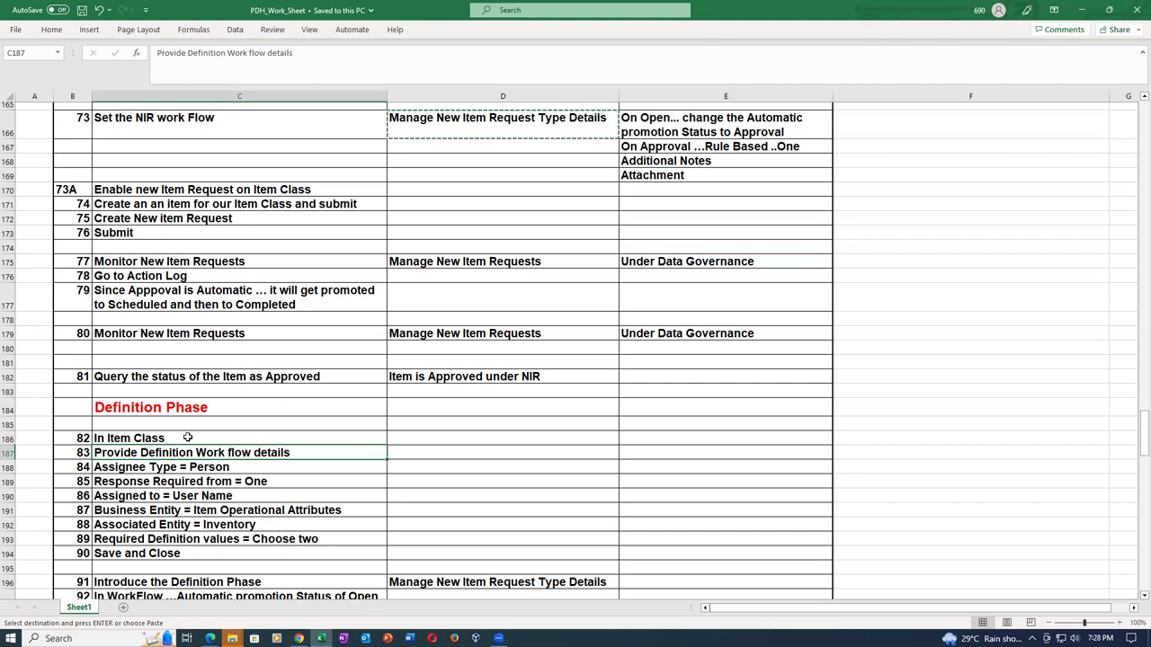
{"action": "left_click", "coordinate": [201, 471]}
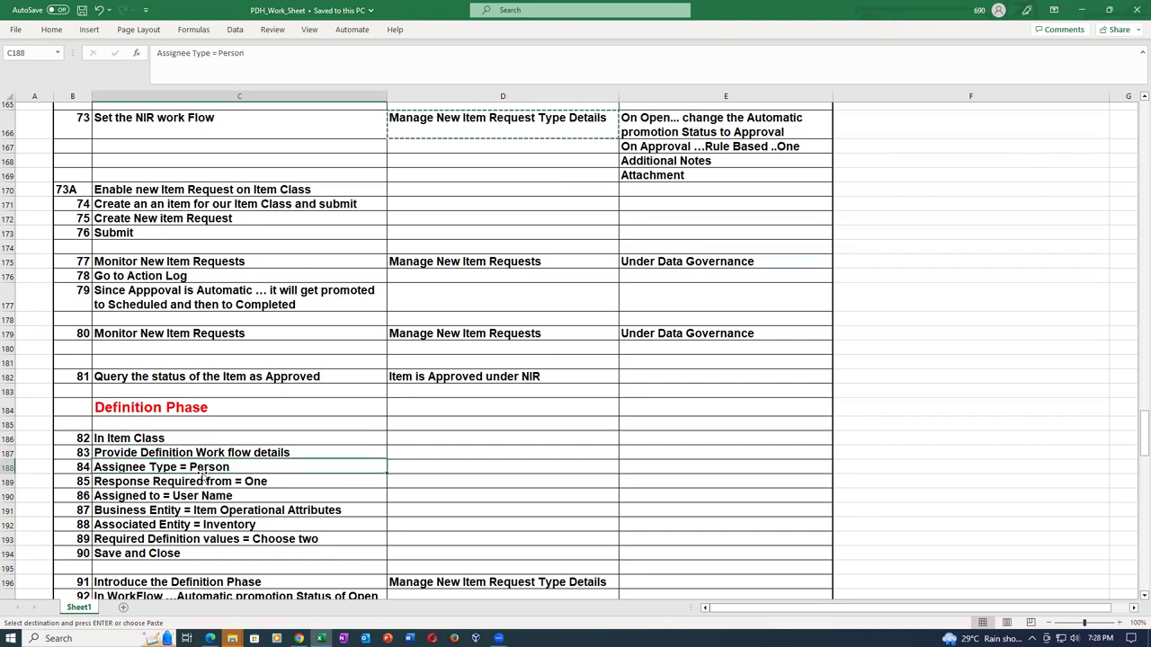
{"action": "scroll", "coordinate": [205, 474], "scroll_direction": "down", "scroll_amount": 2}
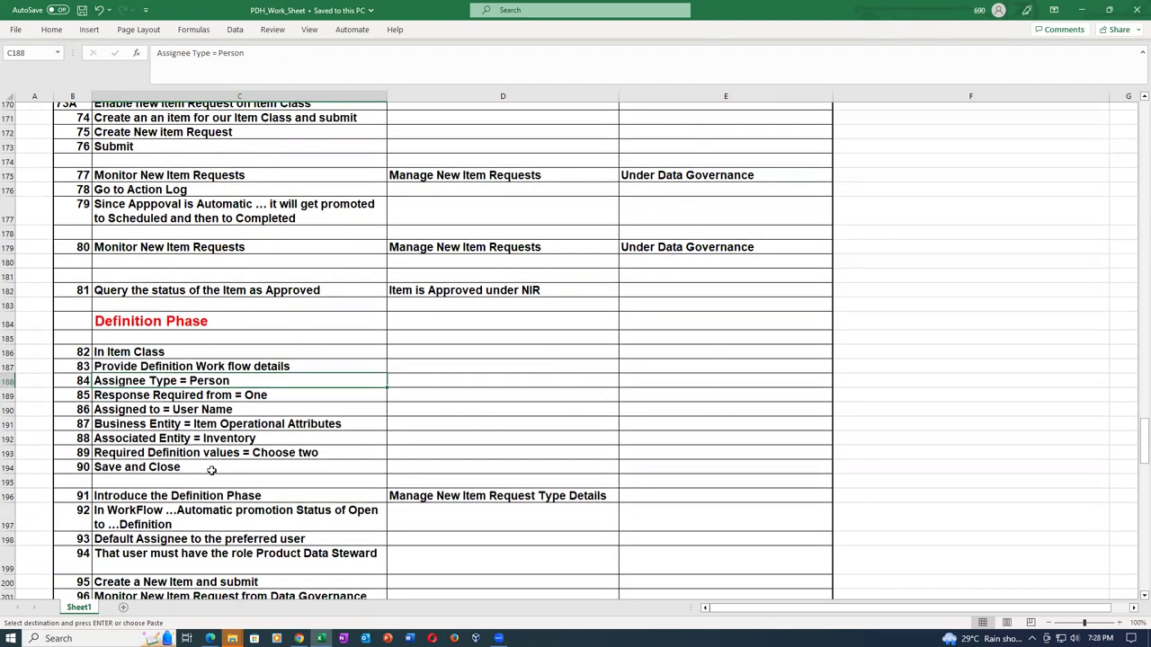
{"action": "scroll", "coordinate": [211, 470], "scroll_direction": "down", "scroll_amount": 2}
{"action": "left_click", "coordinate": [176, 409]}
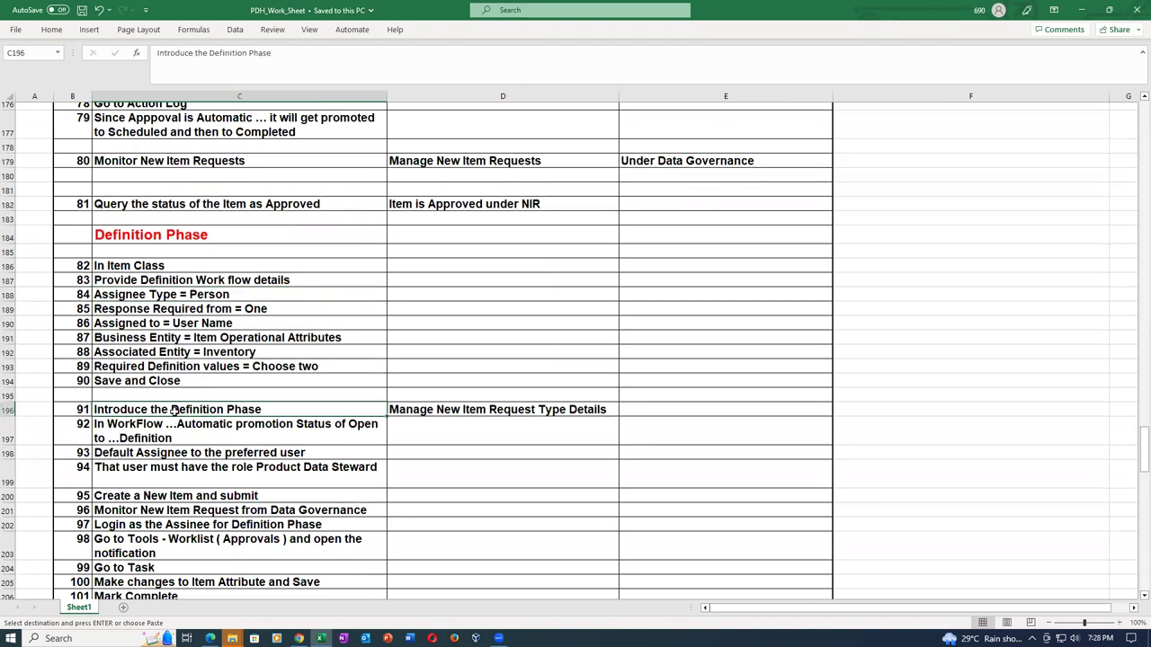
{"action": "left_click", "coordinate": [443, 409]}
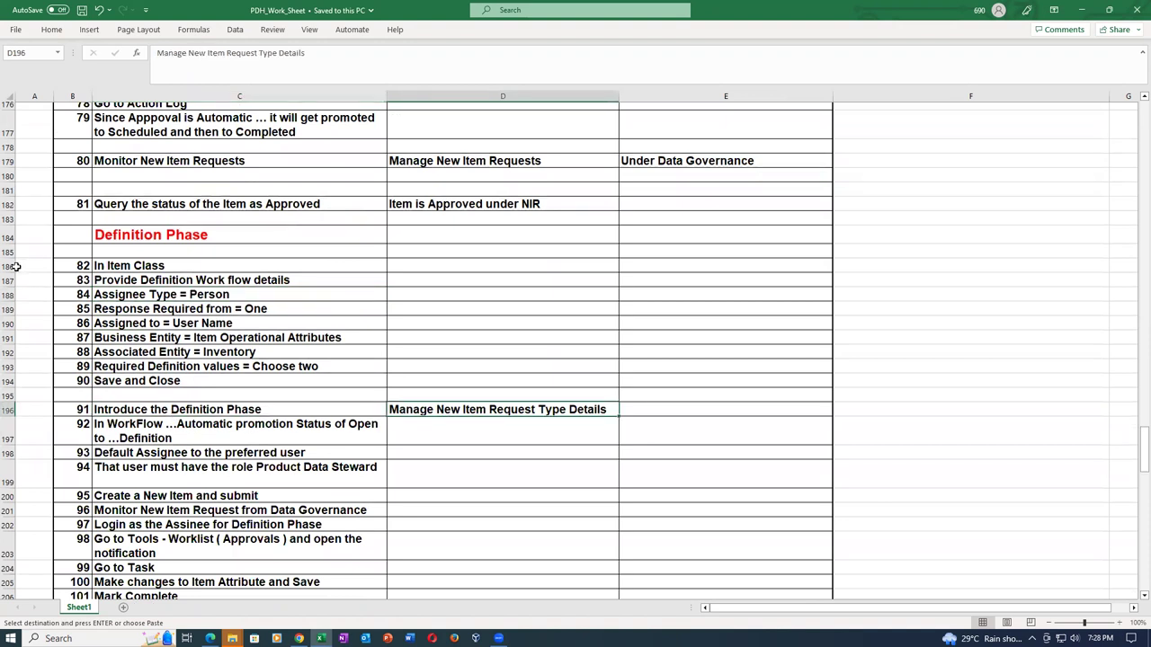
{"action": "left_click_drag", "start_coordinate": [9, 266], "coordinate": [8, 382]}
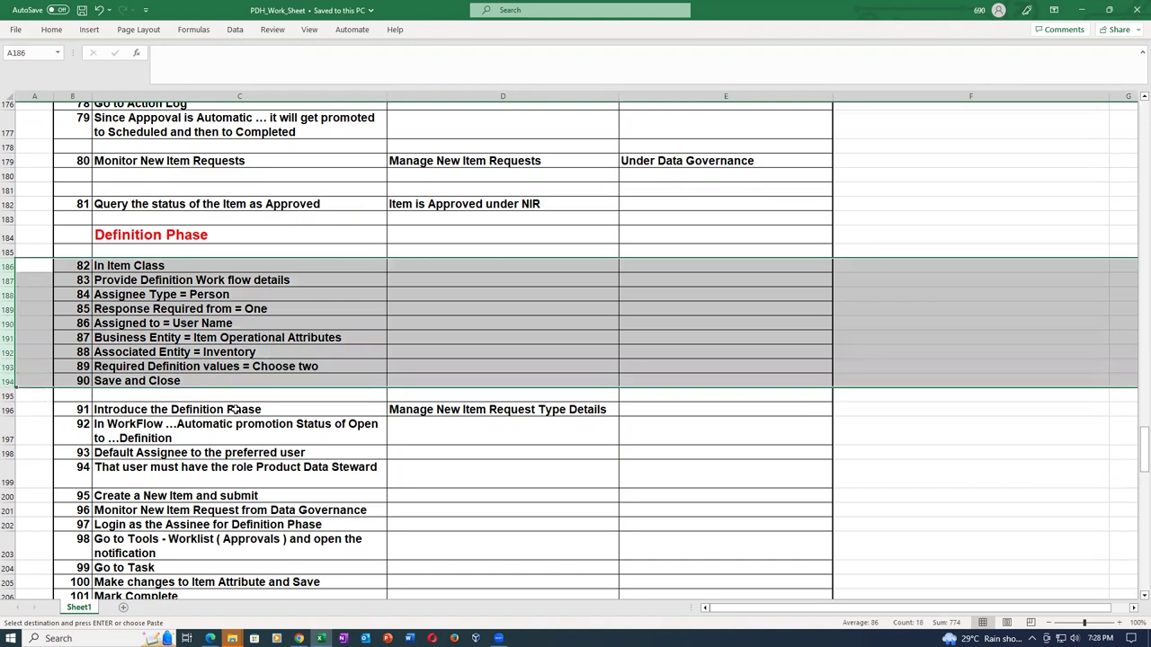
{"action": "left_click", "coordinate": [460, 412]}
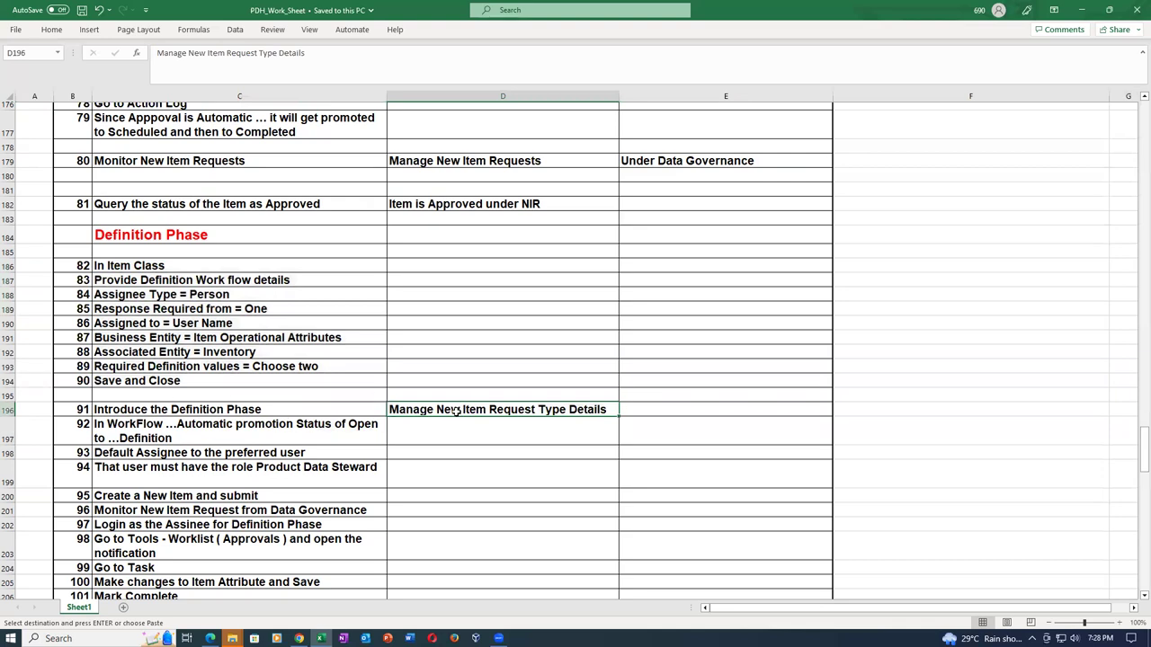
{"action": "key", "text": "alt+Tab"}
{"action": "left_click", "coordinate": [107, 260]}
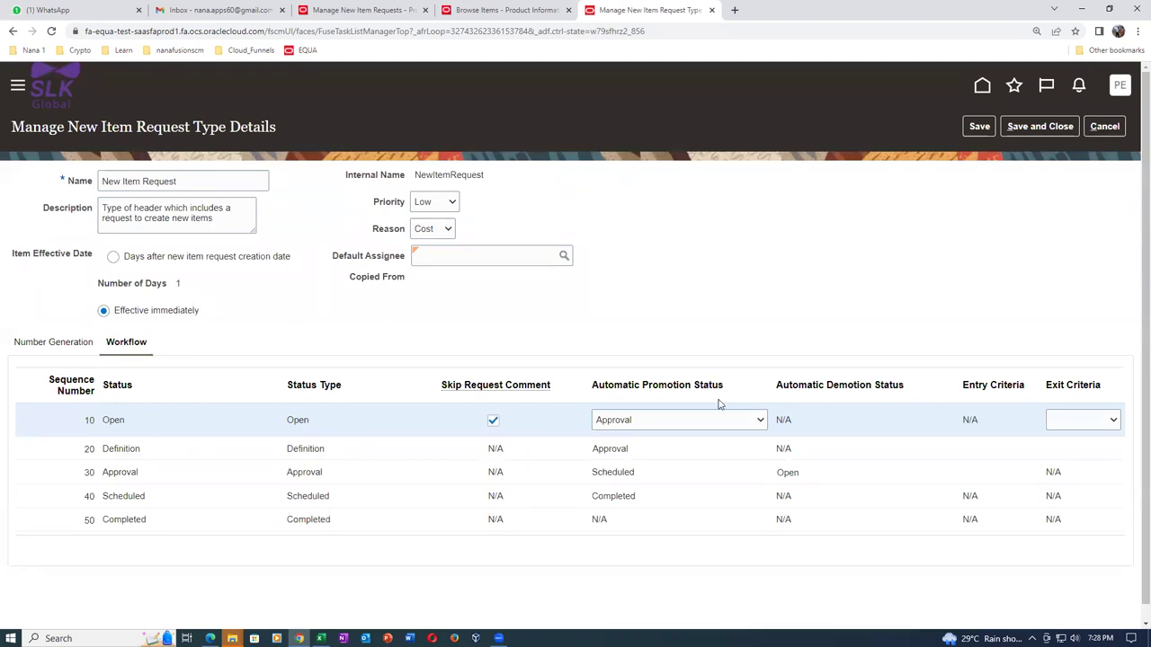
Step: Change the Open status's Automatic Promotion Status from Approval to Definition
{"action": "left_click", "coordinate": [647, 419]}
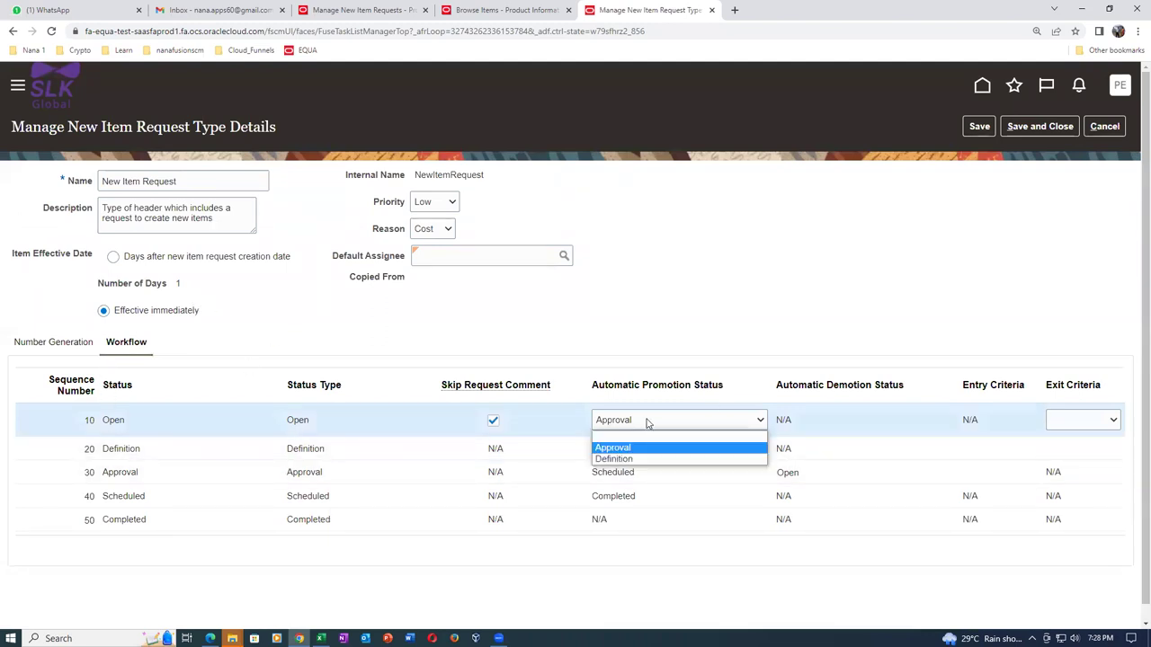
{"action": "left_click", "coordinate": [644, 458]}
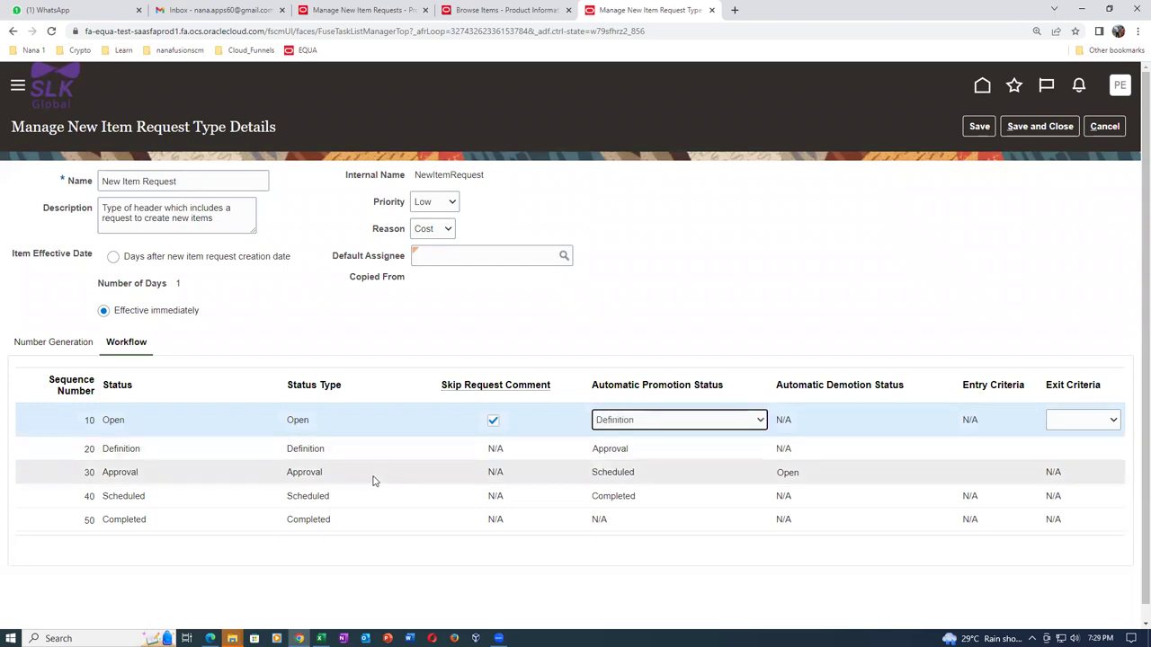
{"action": "left_click", "coordinate": [366, 611]}
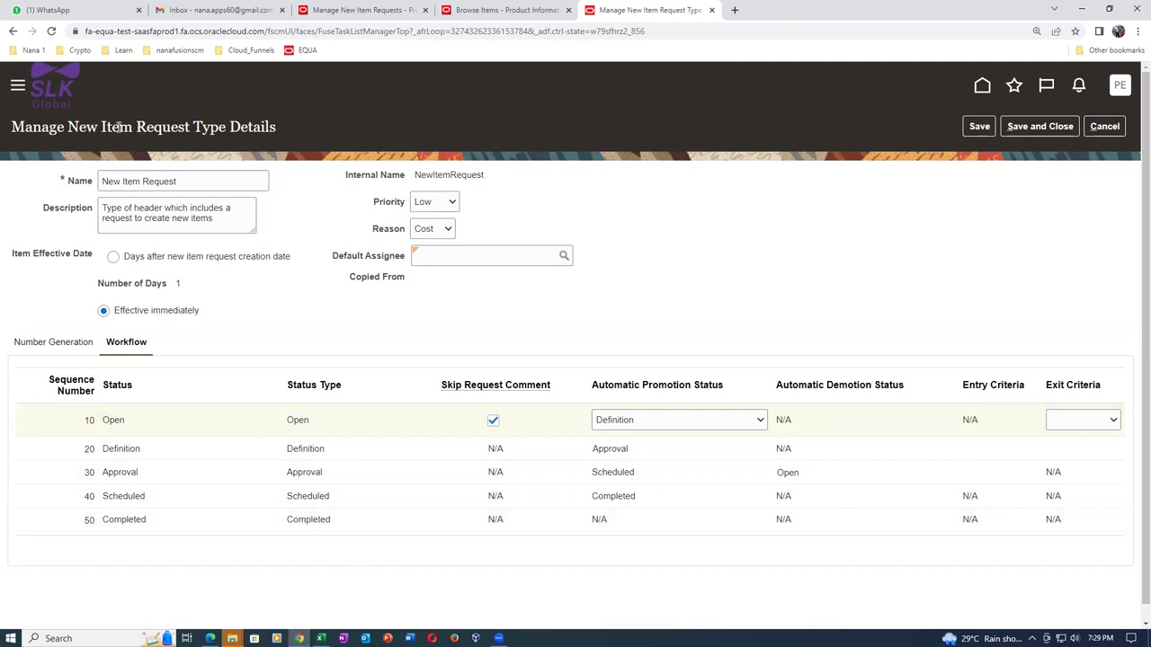
{"action": "left_click_drag", "start_coordinate": [68, 126], "coordinate": [231, 141]}
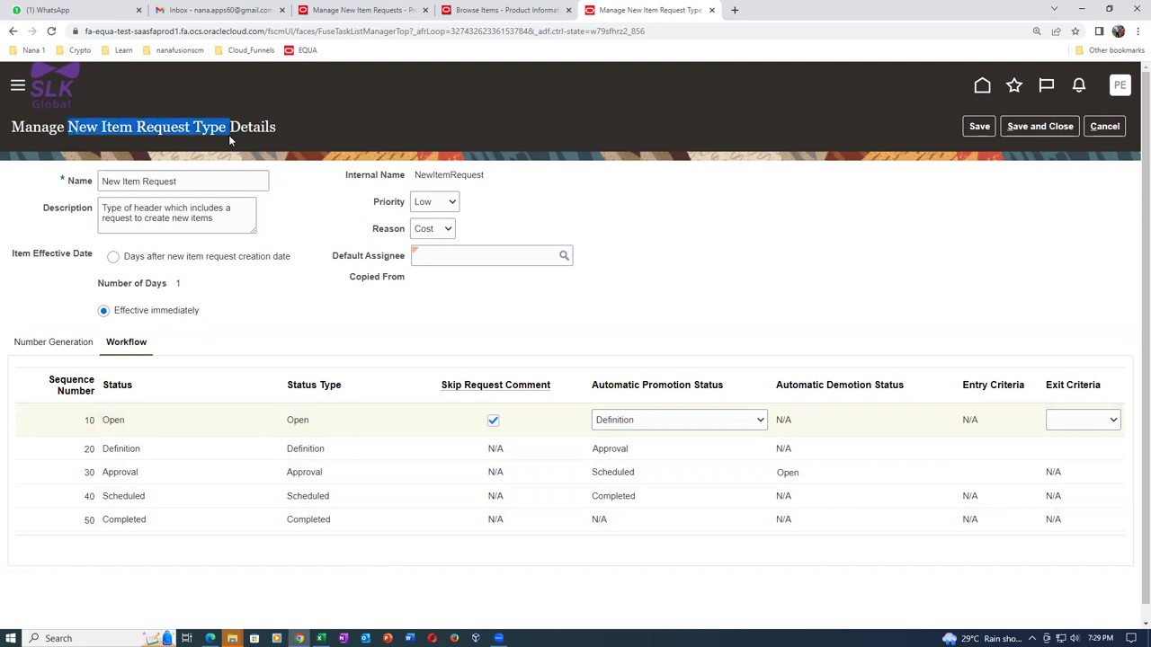
{"action": "left_click", "coordinate": [910, 255]}
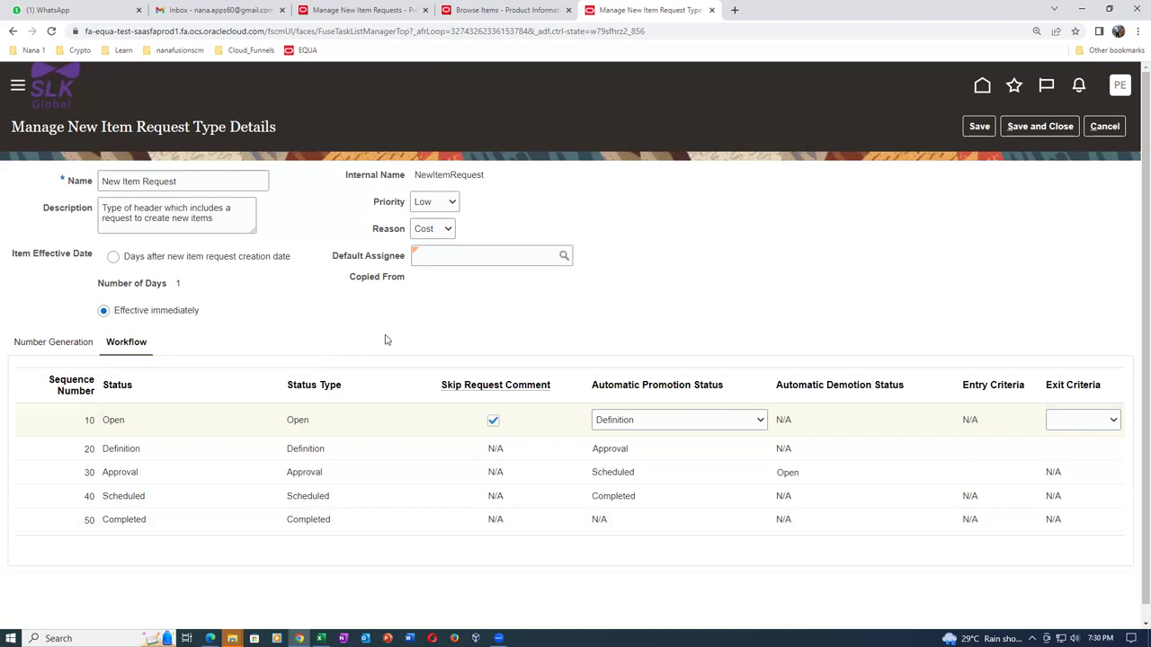
Step: Set the New Item Request default assignee to the test user and review the Approval status details
{"action": "left_click", "coordinate": [482, 259]}
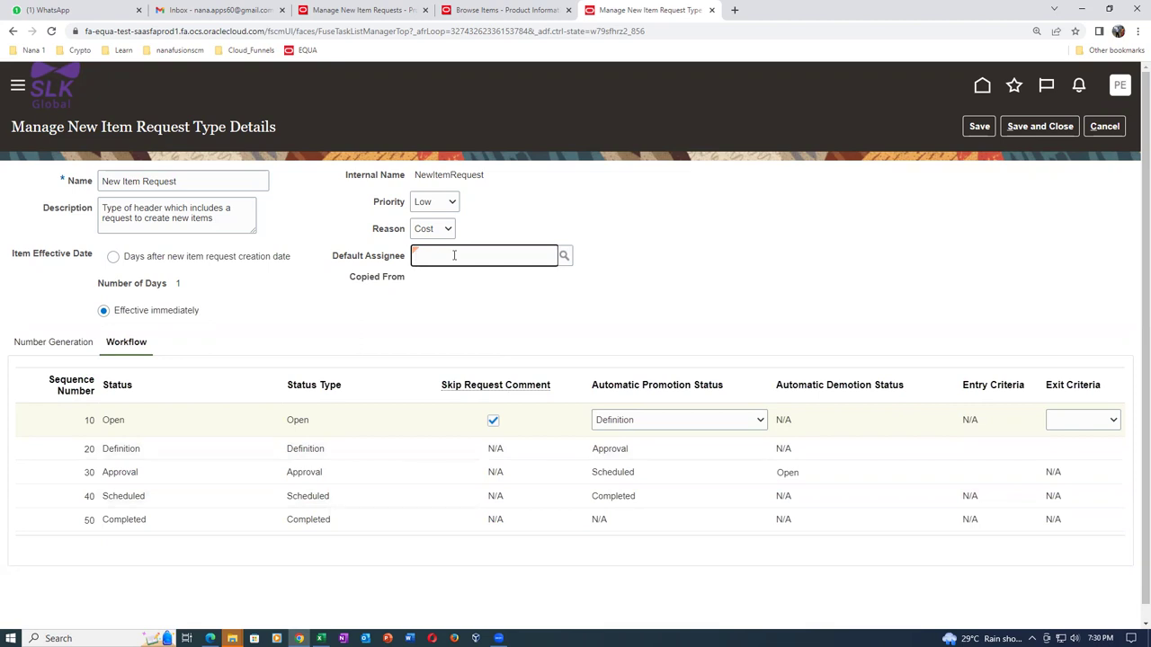
{"action": "type", "text": "est10.test10"}
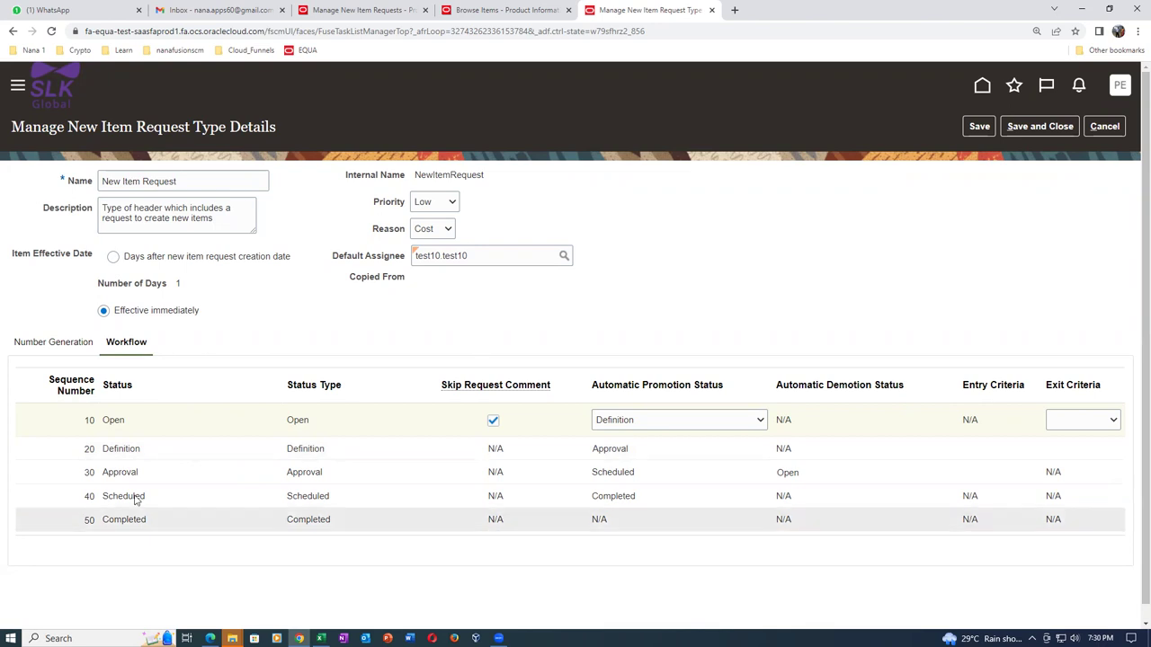
{"action": "left_click", "coordinate": [180, 473]}
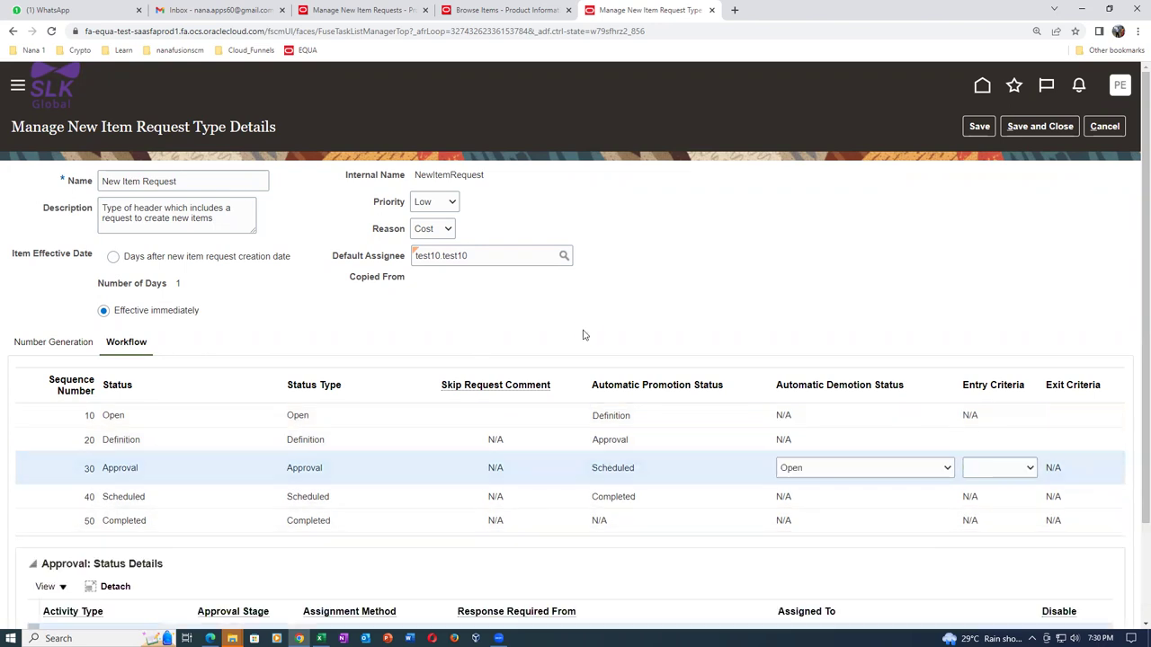
{"action": "scroll", "coordinate": [588, 333], "scroll_direction": "down", "scroll_amount": 2}
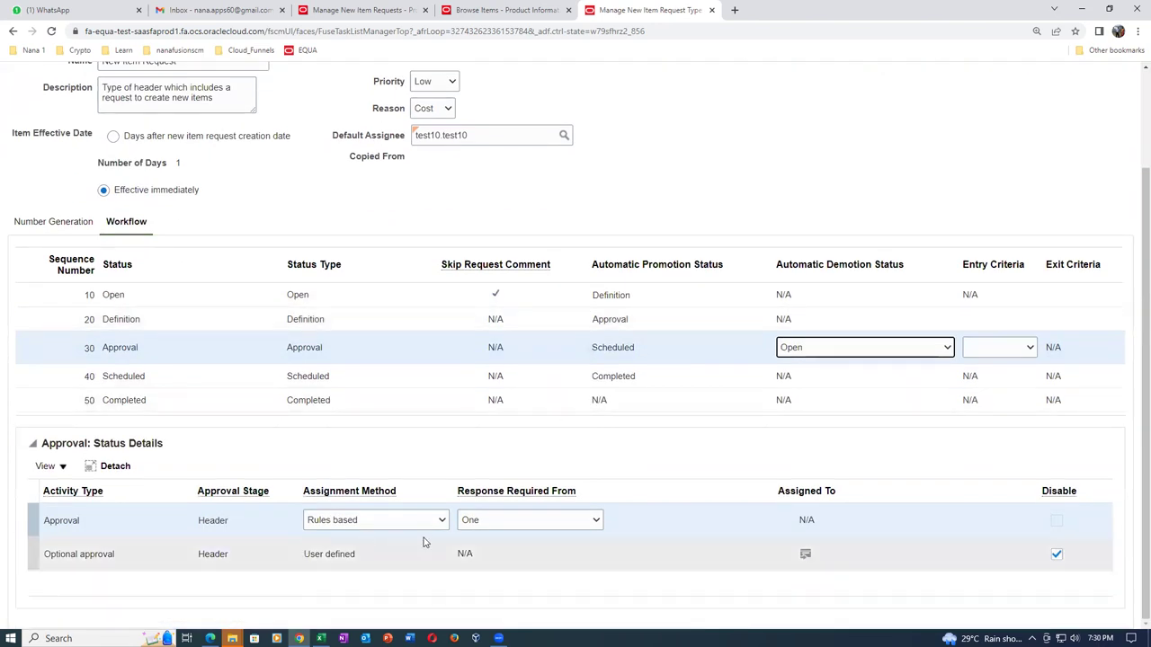
{"action": "left_click", "coordinate": [703, 185]}
{"action": "scroll", "coordinate": [782, 157], "scroll_direction": "up", "scroll_amount": 2}
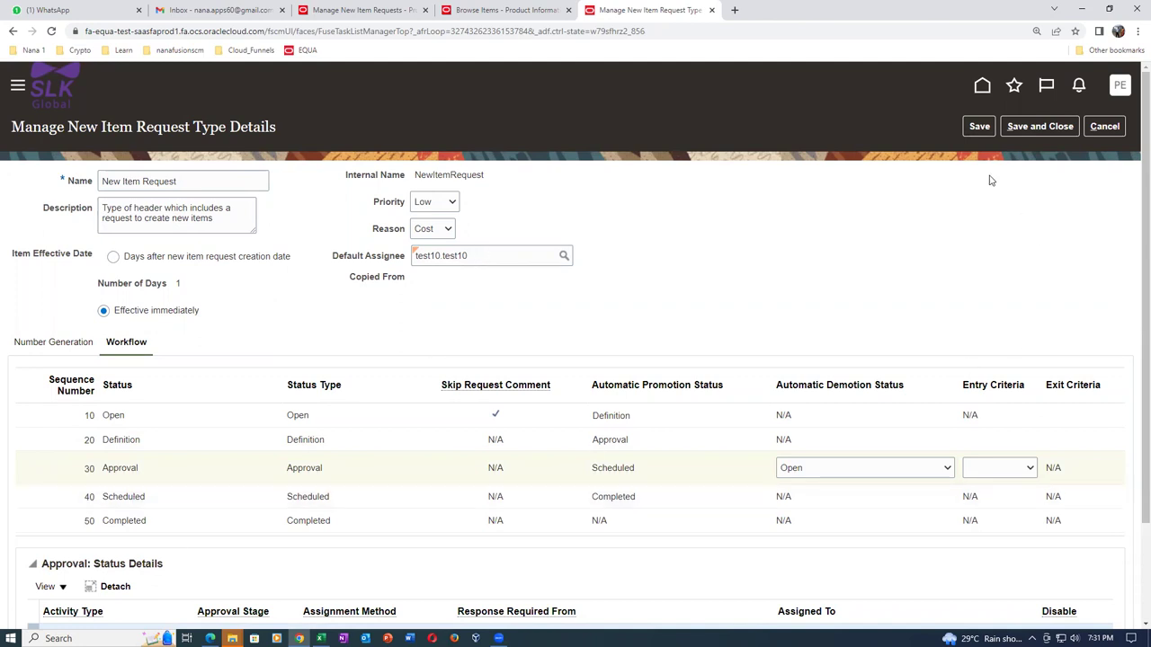
Step: Save and close the request type, acknowledging the warning about existing requests
{"action": "left_click", "coordinate": [1041, 125]}
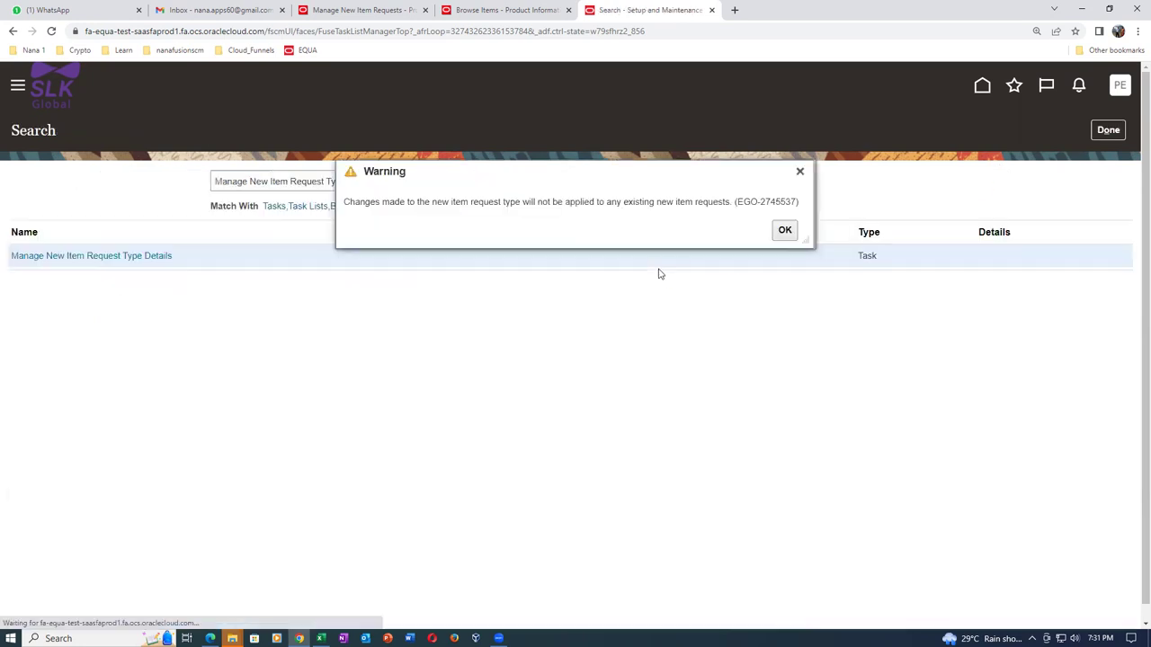
{"action": "left_click_drag", "start_coordinate": [409, 202], "coordinate": [680, 218]}
{"action": "left_click", "coordinate": [783, 231]}
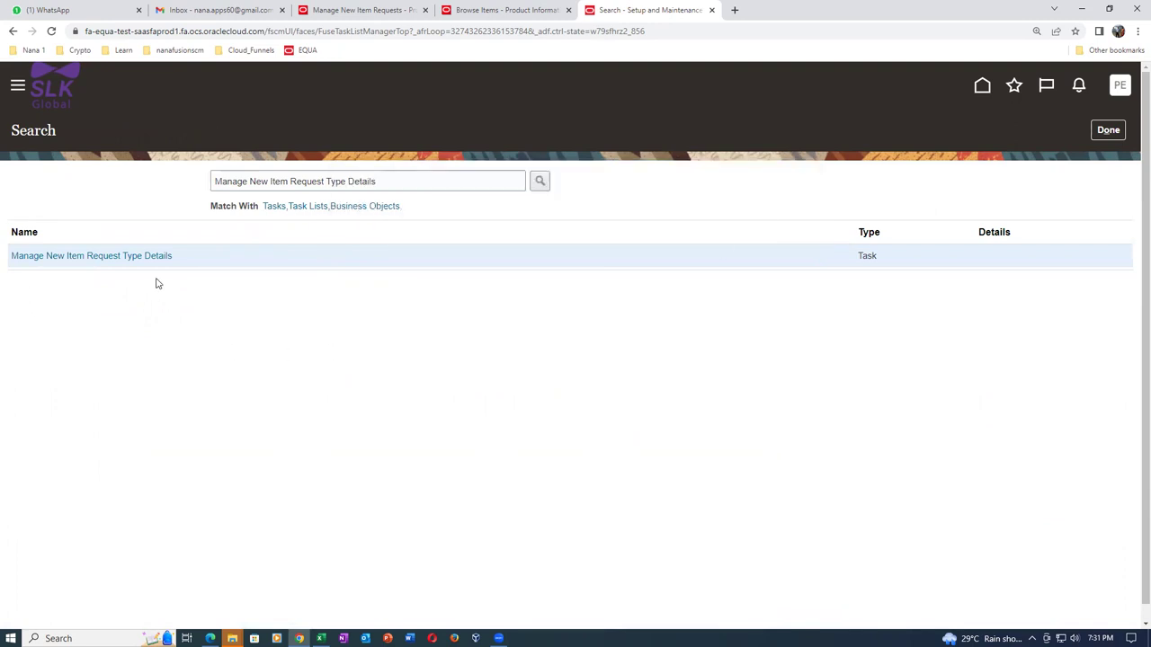
{"action": "key", "text": "alt+Tab"}
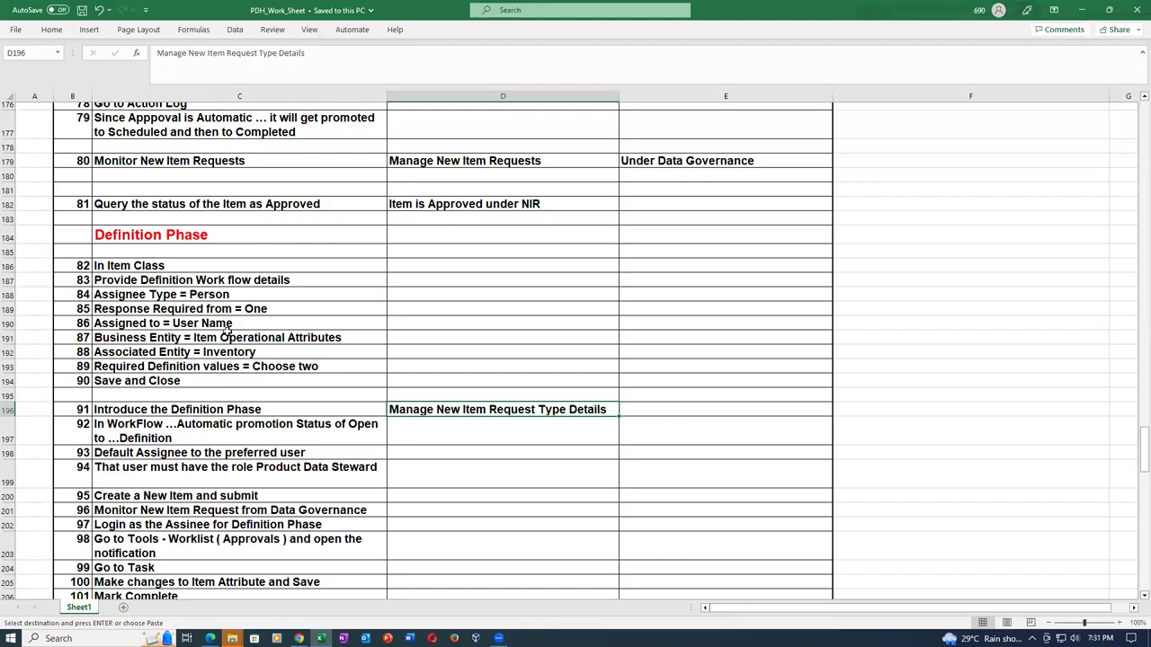
{"action": "left_click", "coordinate": [155, 433]}
{"action": "left_click", "coordinate": [175, 453]}
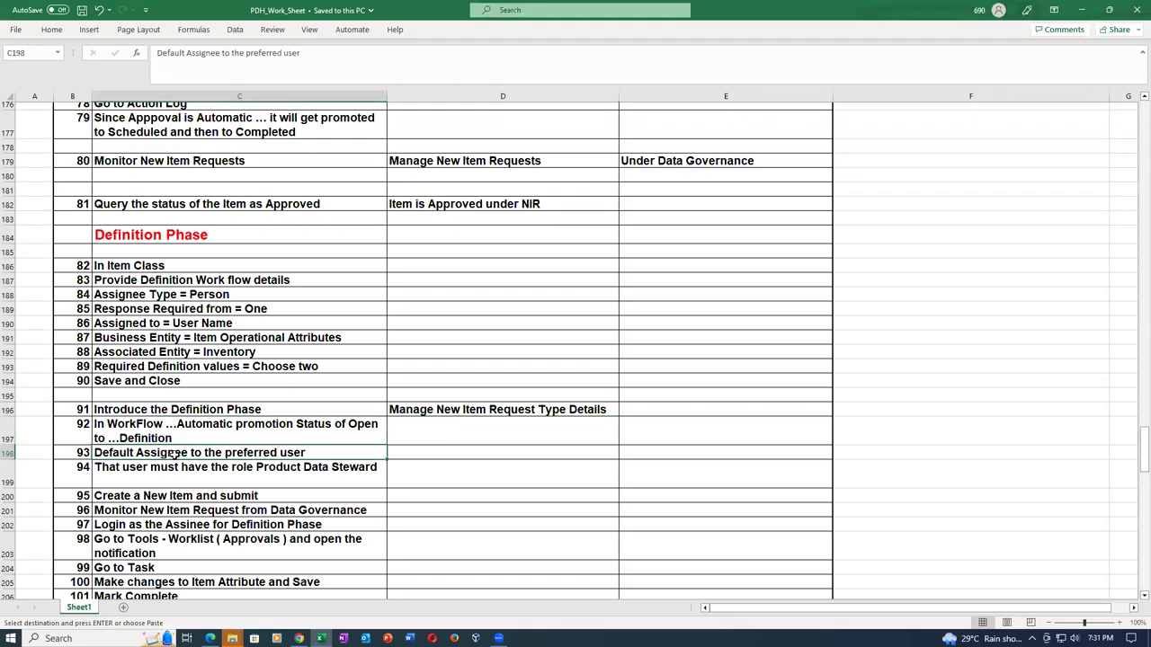
{"action": "left_click", "coordinate": [184, 474]}
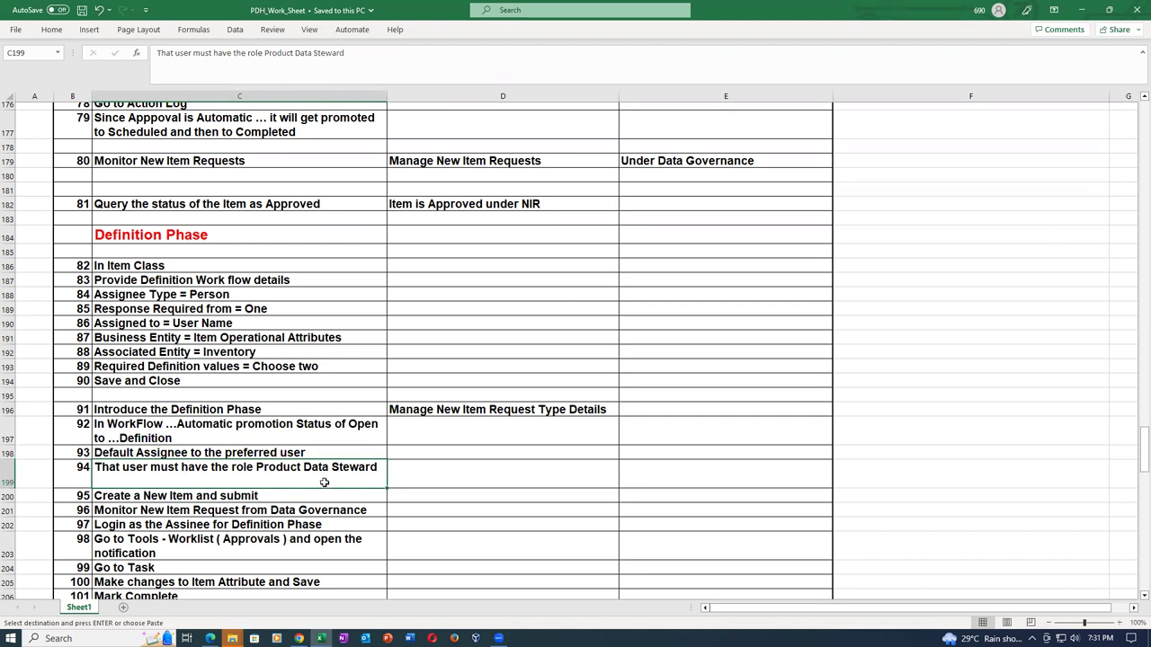
{"action": "scroll", "coordinate": [262, 483], "scroll_direction": "down", "scroll_amount": 1}
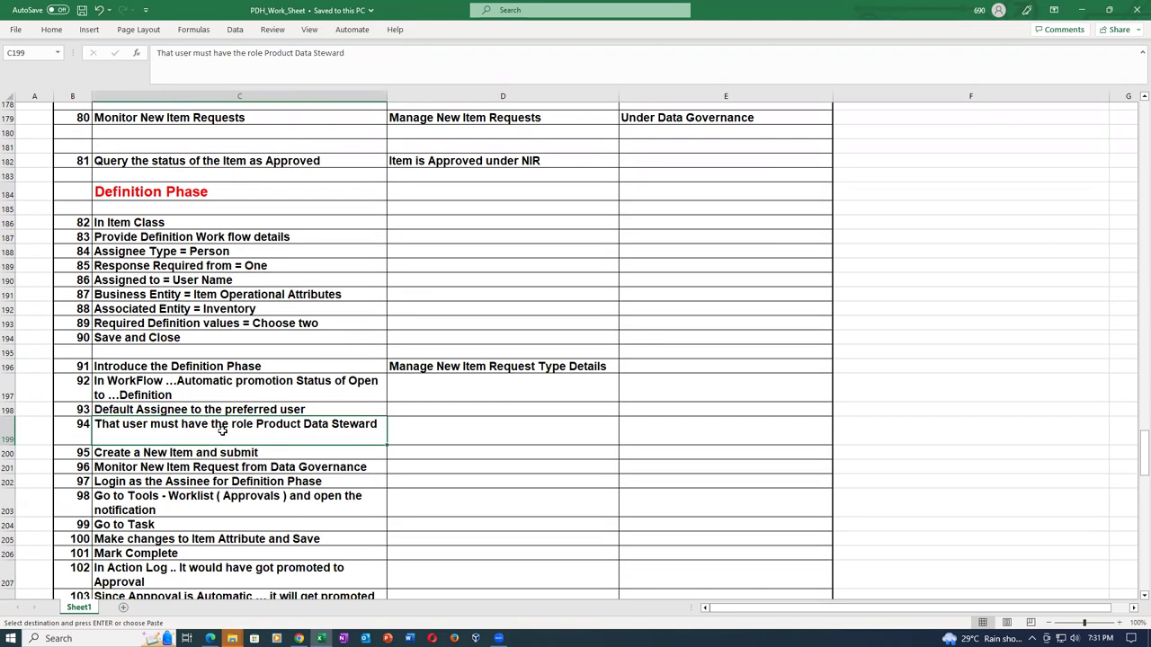
{"action": "left_click_drag", "start_coordinate": [7, 367], "coordinate": [7, 438]}
{"action": "left_click_drag", "start_coordinate": [7, 223], "coordinate": [9, 340]}
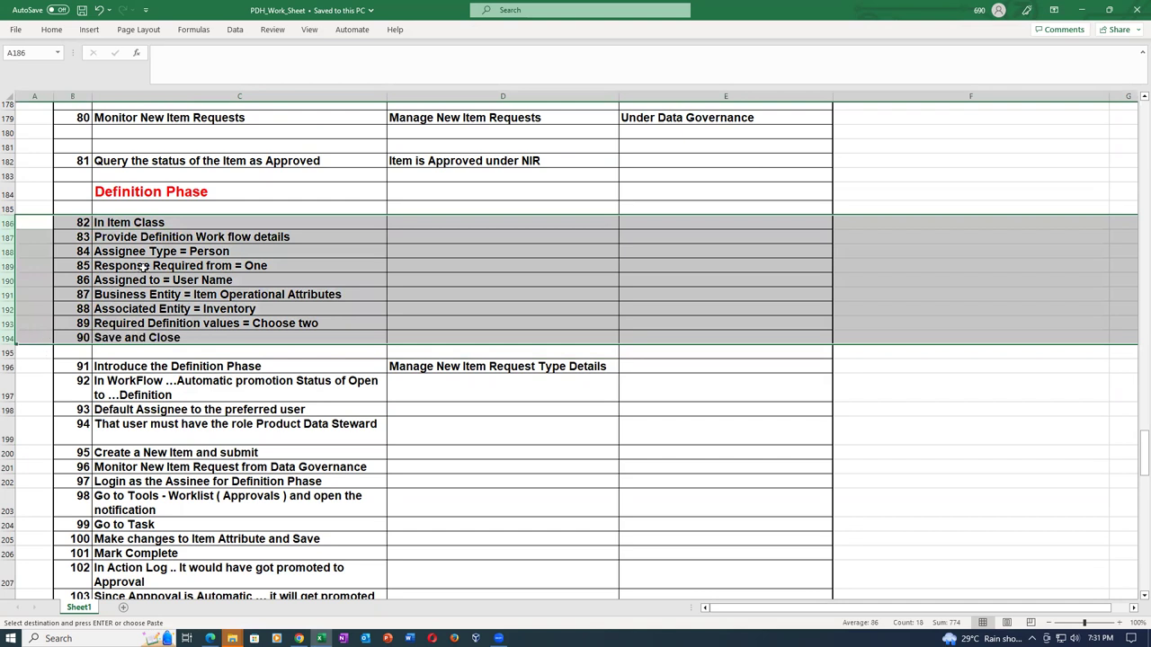
{"action": "left_click", "coordinate": [180, 225]}
{"action": "left_click", "coordinate": [193, 240]}
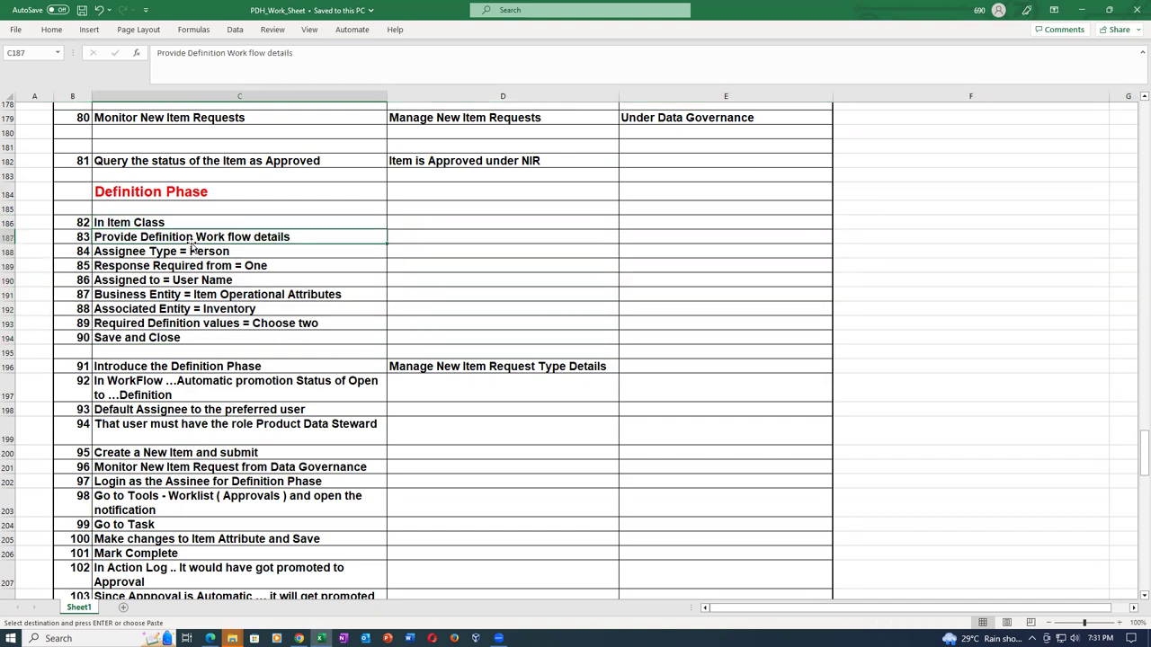
{"action": "left_click", "coordinate": [180, 219]}
{"action": "key", "text": "alt+Tab"}
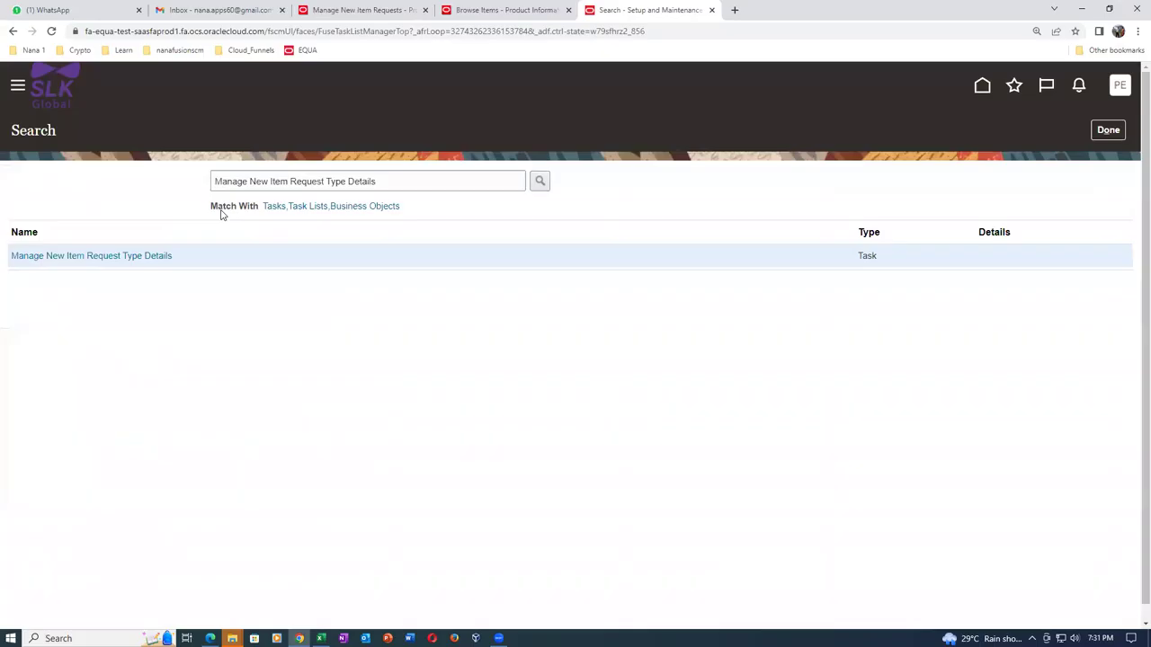
Step: Search setup tasks for man%item%class% and open Manage Item Classes from the results
{"action": "triple_click", "coordinate": [394, 178]}
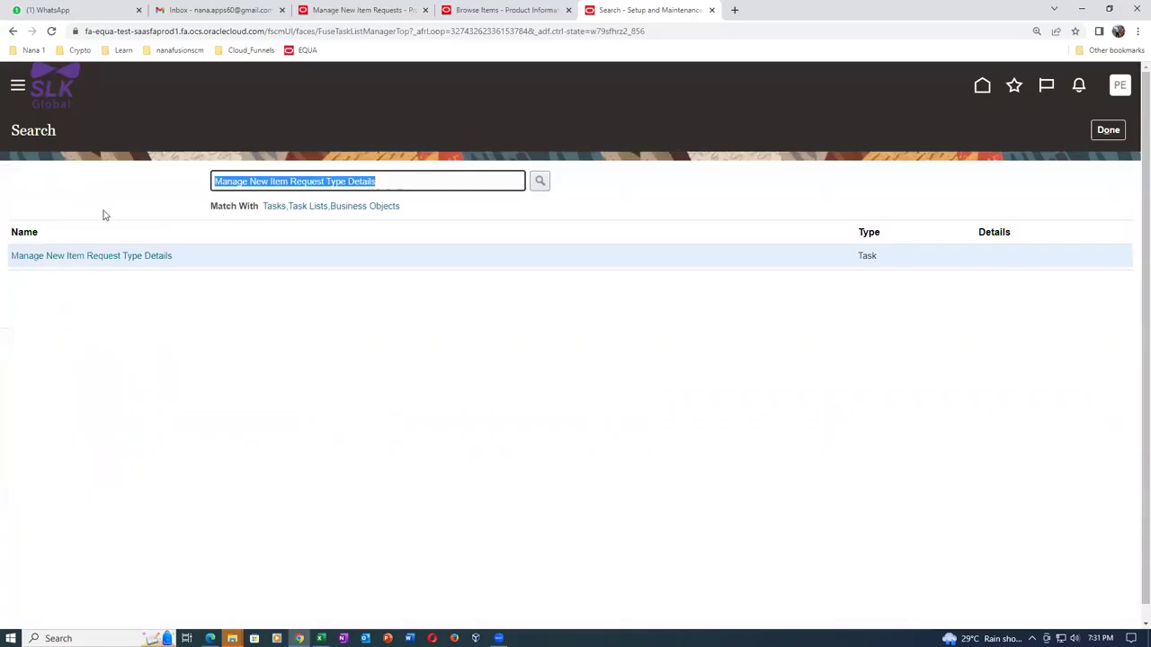
{"action": "type", "text": "man%item%class%"}
{"action": "key", "text": "Return"}
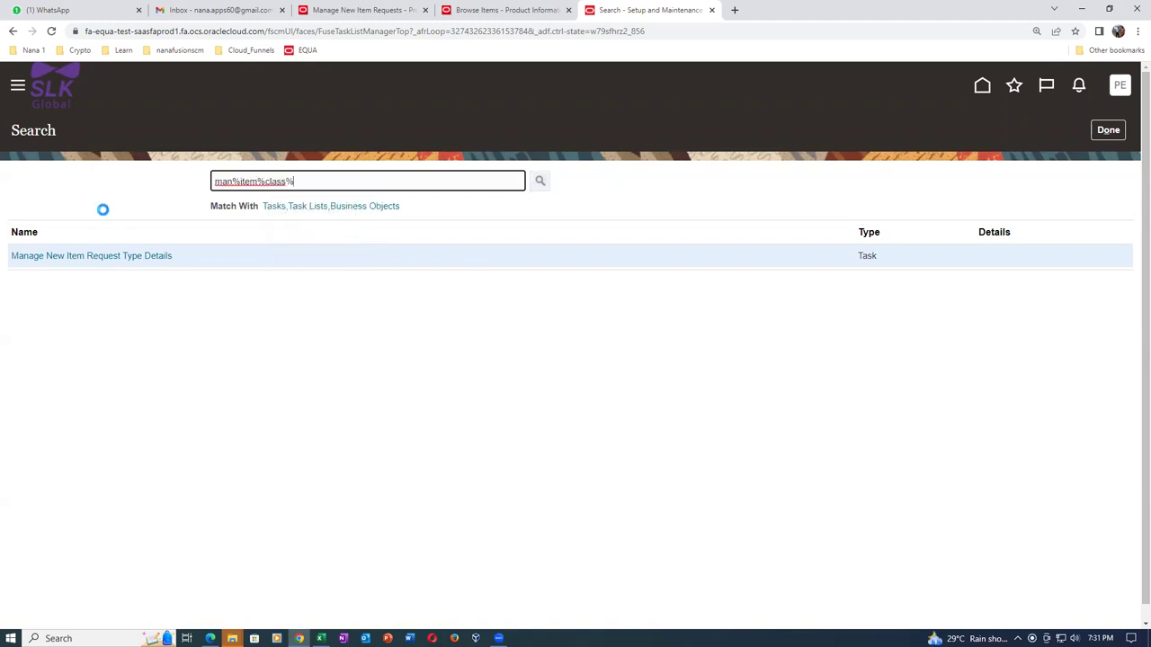
{"action": "key", "text": "alt+Tab"}
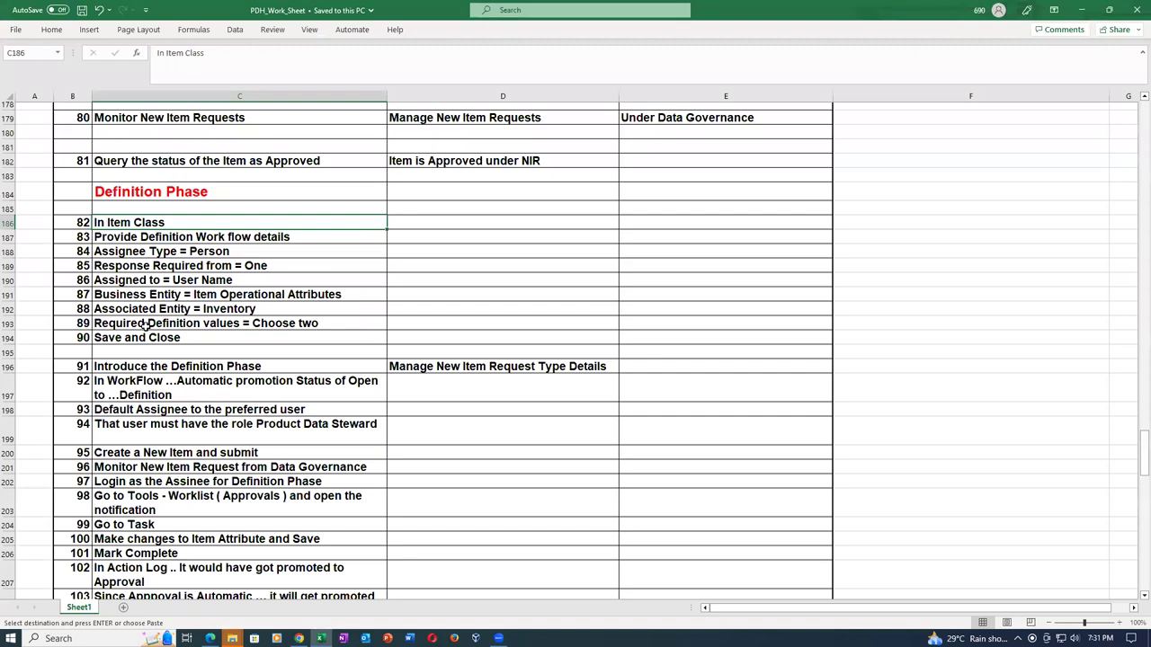
{"action": "key", "text": "alt+Tab"}
{"action": "left_click", "coordinate": [33, 302]}
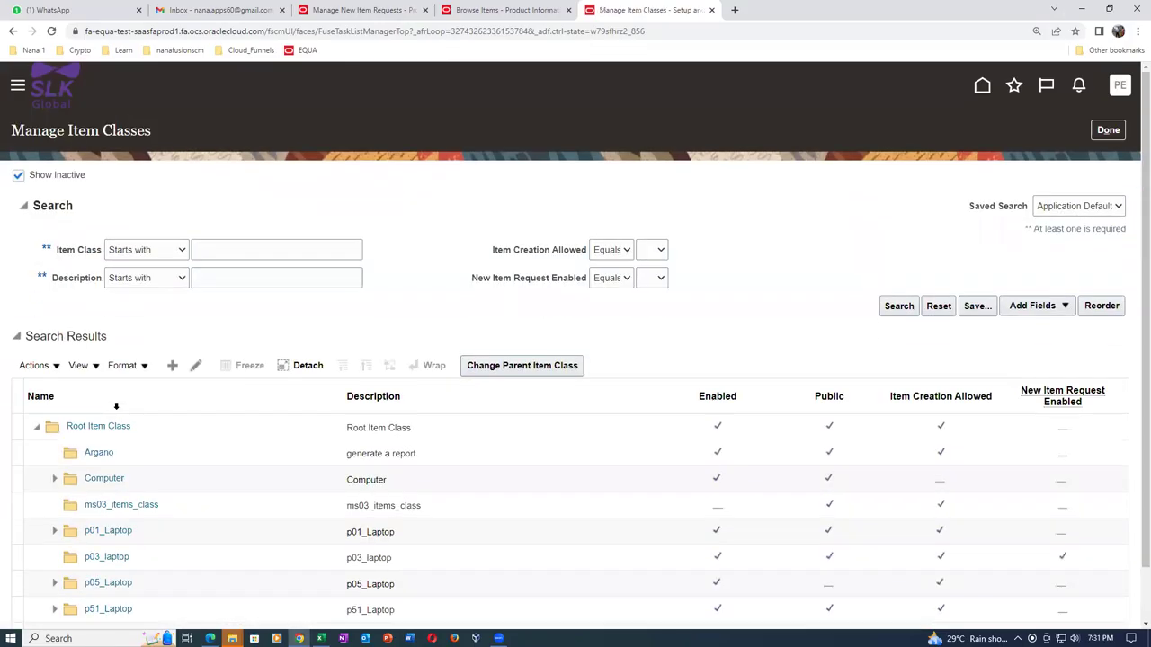
Step: Inspect p51_i5_Laptop's Item Management settings under p51_Laptop, then cancel without saving
{"action": "scroll", "coordinate": [116, 412], "scroll_direction": "down", "scroll_amount": 1}
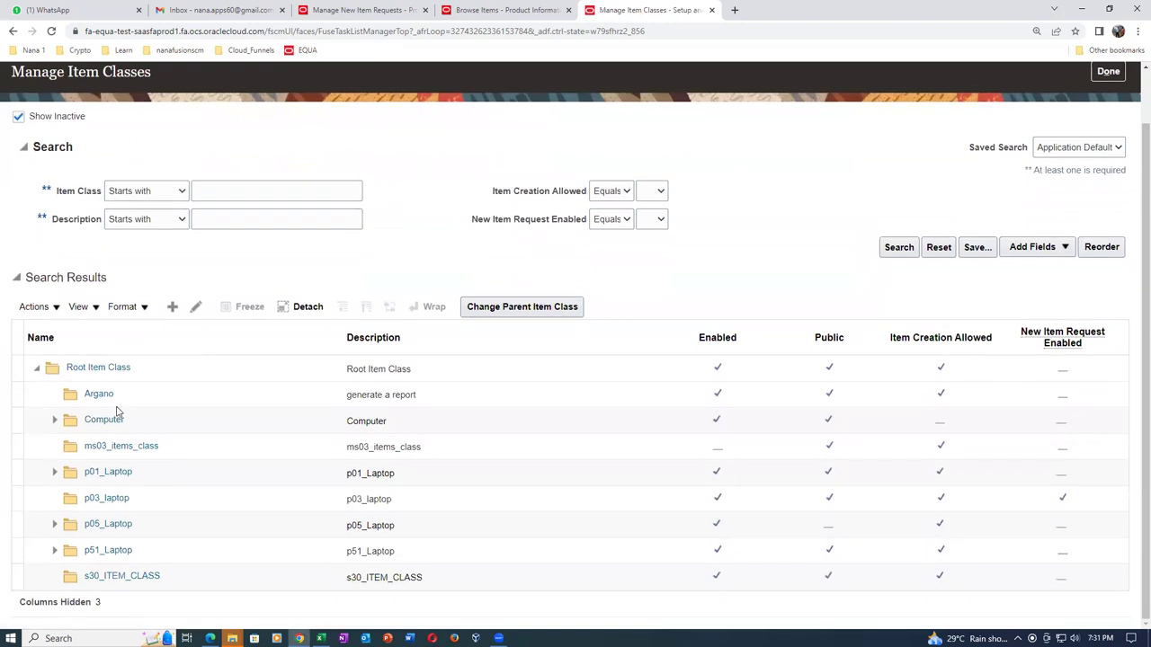
{"action": "left_click", "coordinate": [54, 549]}
{"action": "left_click", "coordinate": [16, 602]}
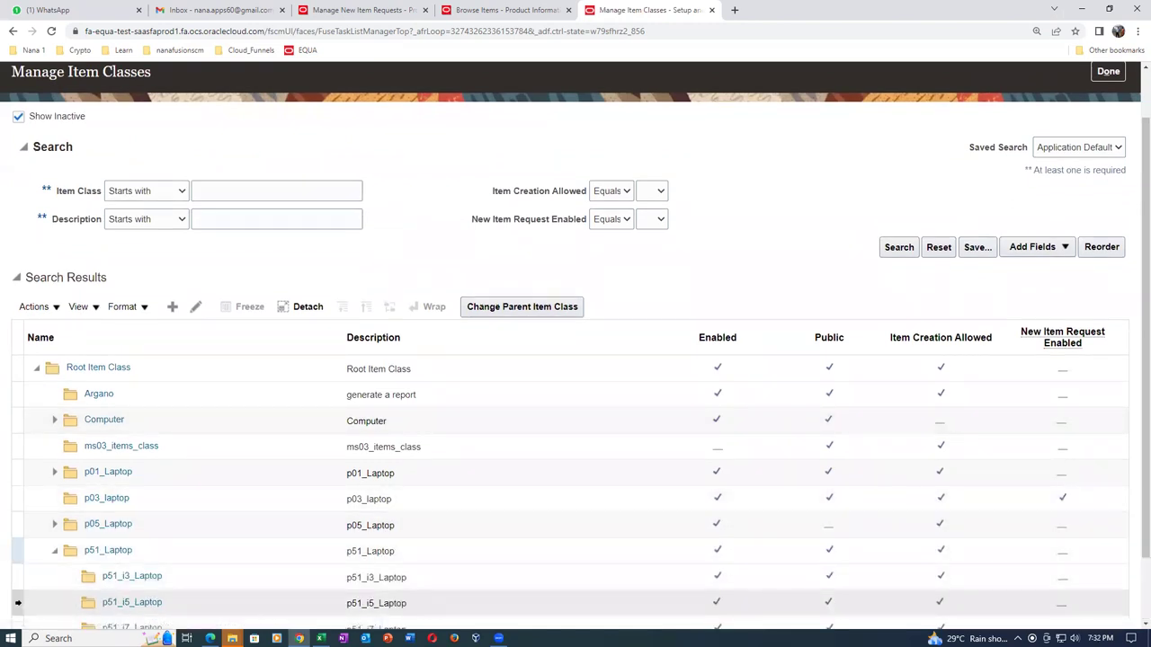
{"action": "scroll", "coordinate": [16, 600], "scroll_direction": "down", "scroll_amount": 1}
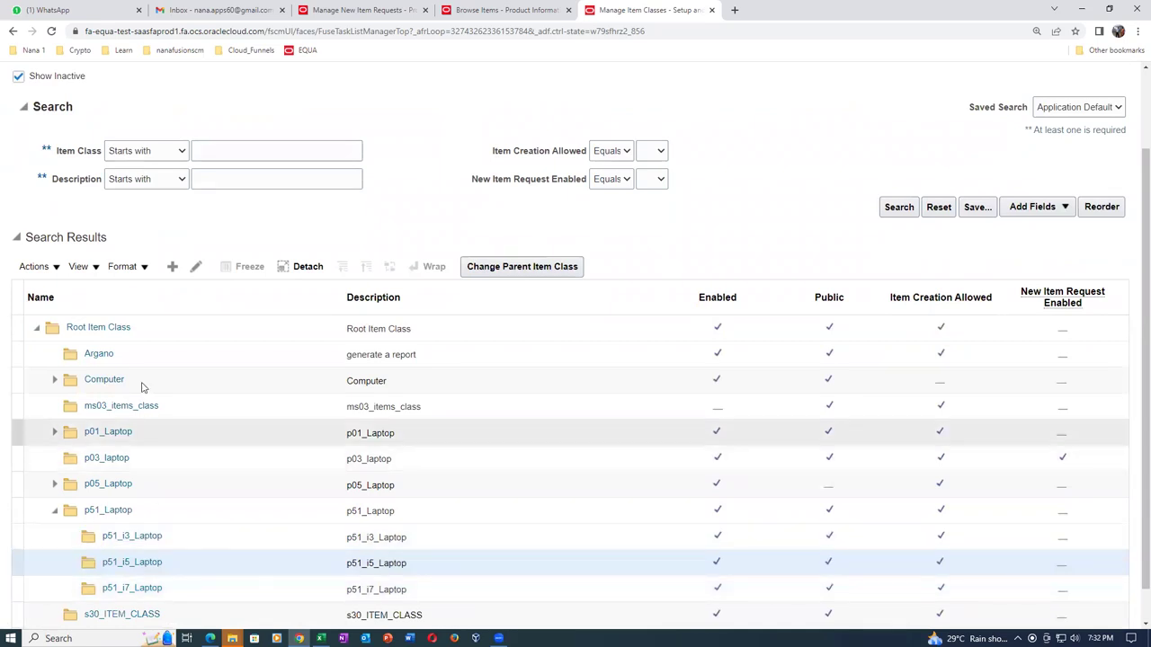
{"action": "left_click", "coordinate": [196, 266]}
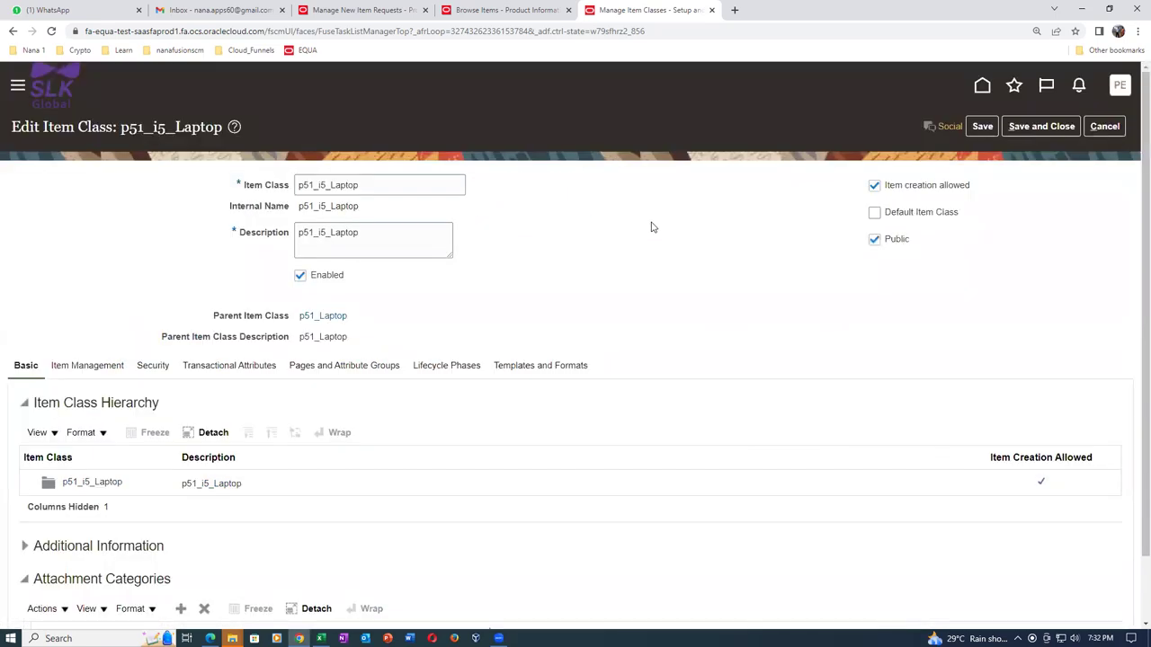
{"action": "left_click", "coordinate": [80, 368]}
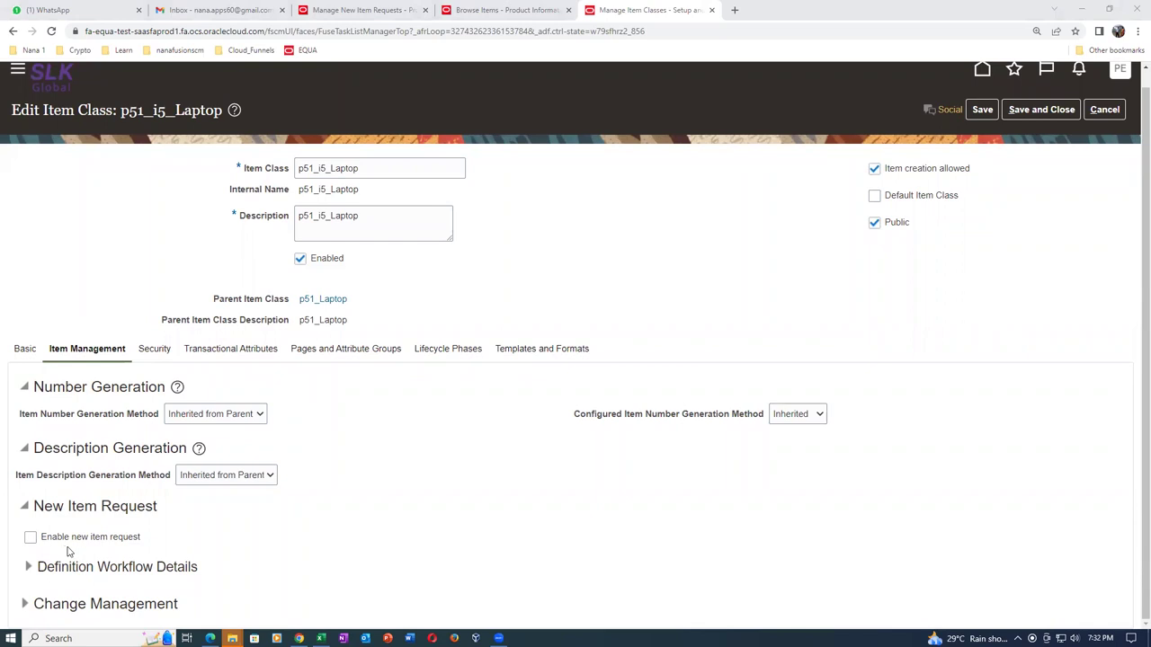
{"action": "left_click", "coordinate": [1105, 109]}
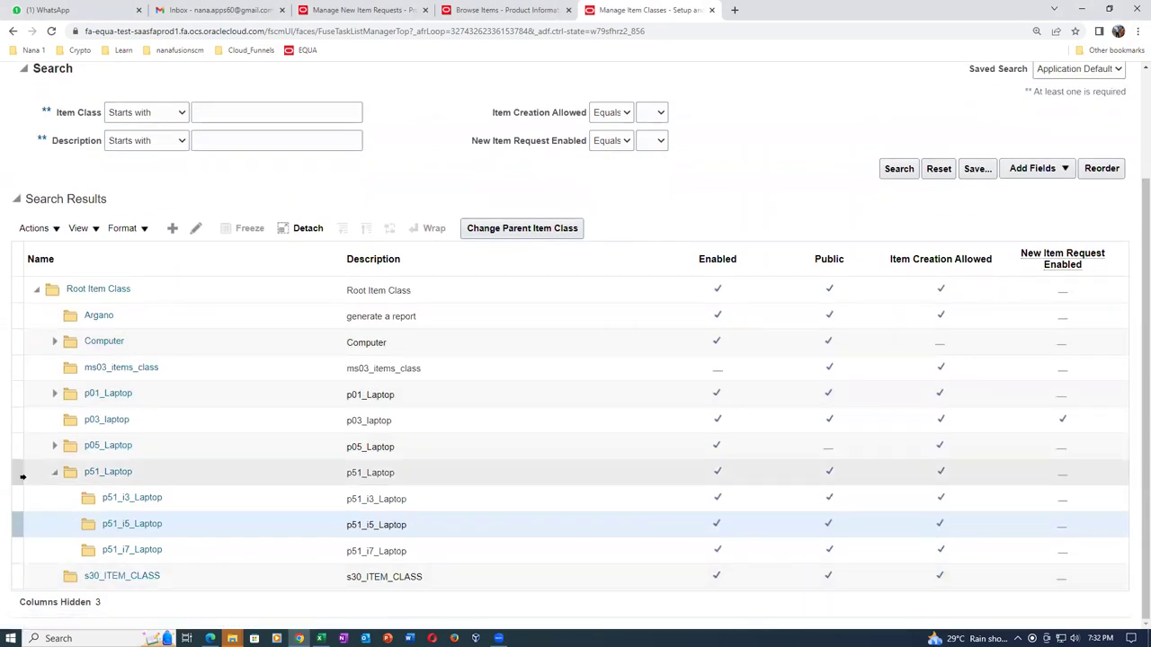
Step: Expand p05_Laptop and open the p05_i5_Laptop item class for editing
{"action": "left_click", "coordinate": [54, 445]}
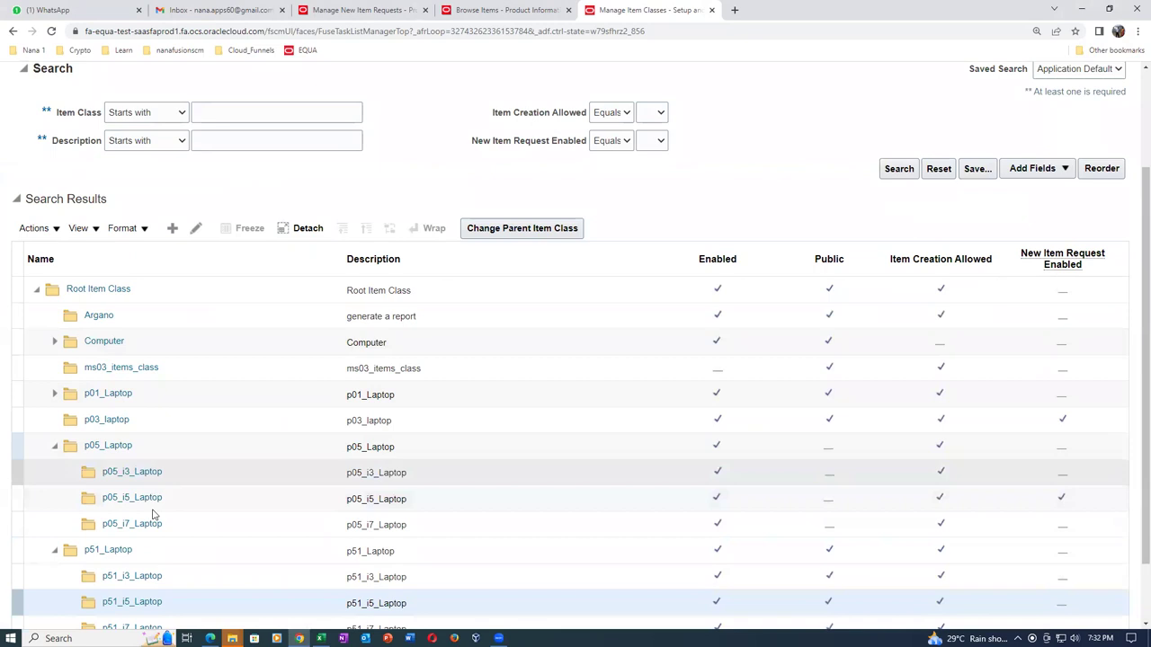
{"action": "left_click", "coordinate": [23, 501]}
{"action": "scroll", "coordinate": [17, 499], "scroll_direction": "down", "scroll_amount": 1}
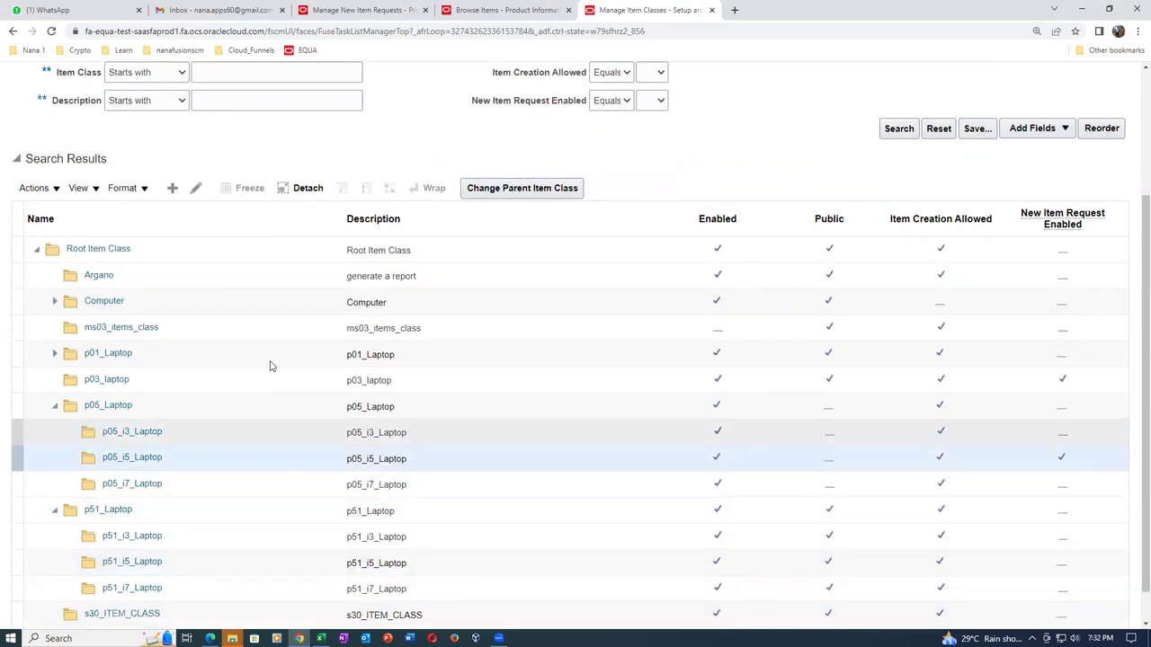
{"action": "left_click", "coordinate": [197, 189]}
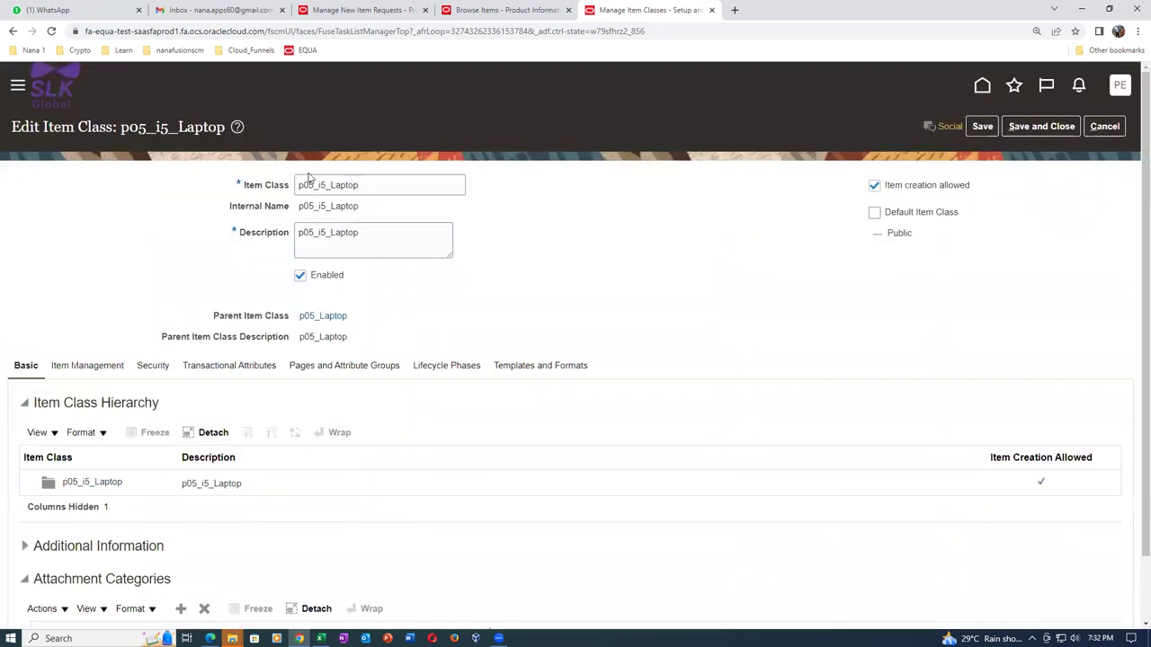
Step: Add a blank row under Definition Workflow Details on p05_i5_Laptop's Item Management tab
{"action": "left_click", "coordinate": [91, 368]}
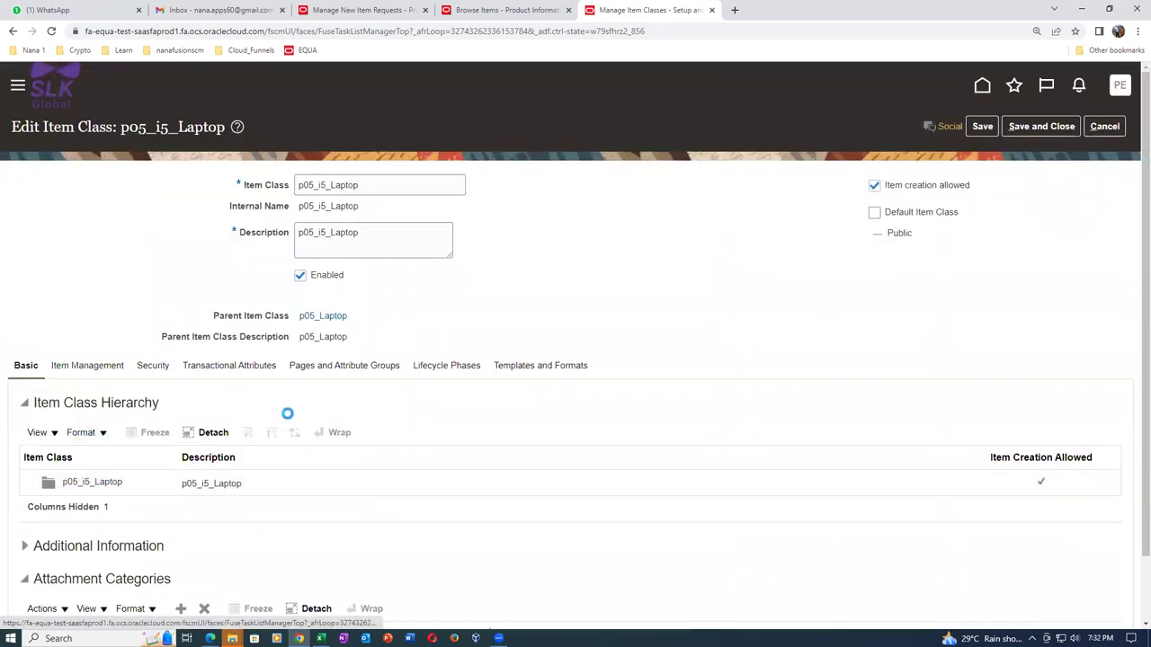
{"action": "scroll", "coordinate": [382, 419], "scroll_direction": "down", "scroll_amount": 1}
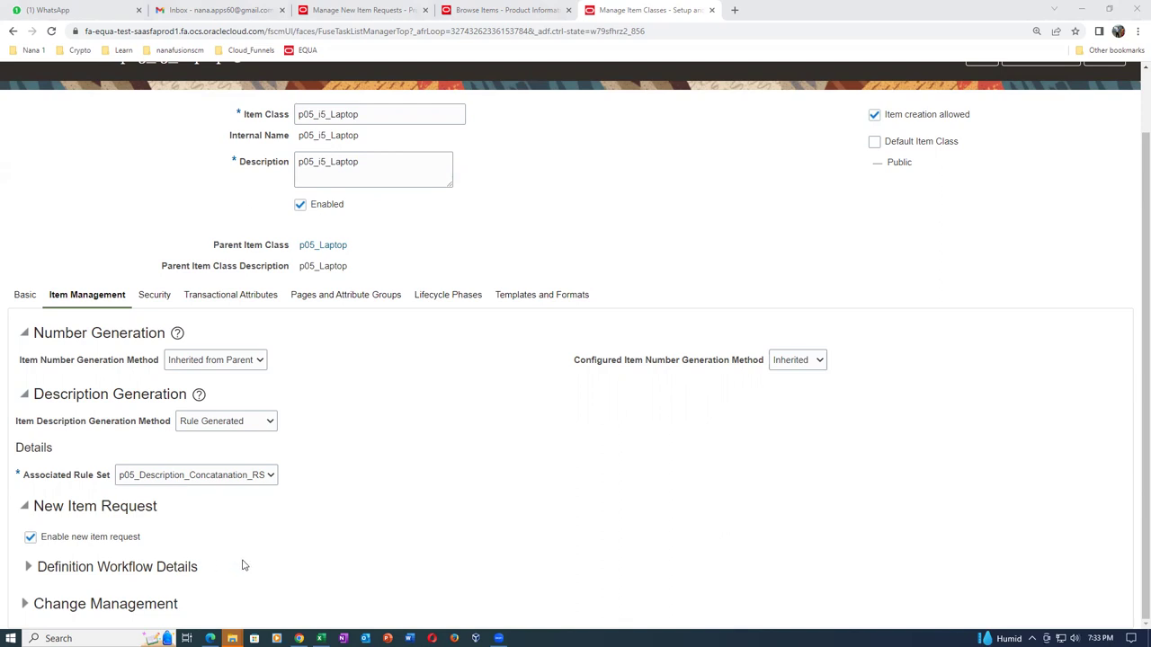
{"action": "left_click", "coordinate": [30, 567]}
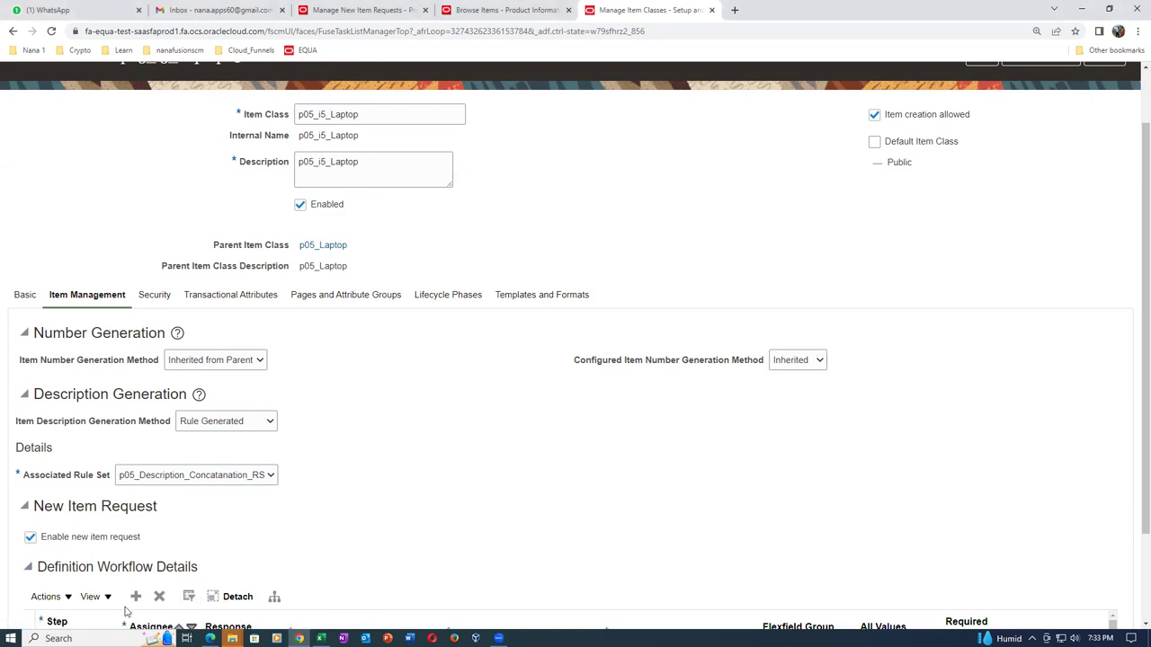
{"action": "left_click", "coordinate": [136, 597]}
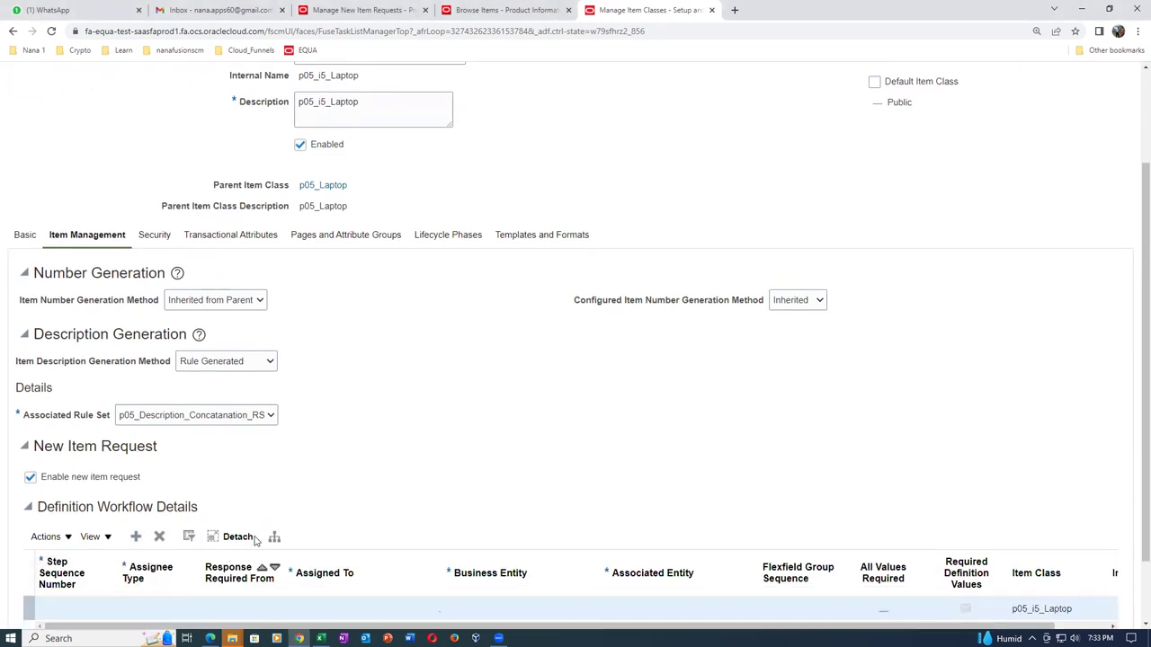
Step: Give the workflow step sequence 10, assignee type Person and required response One
{"action": "left_click", "coordinate": [57, 602]}
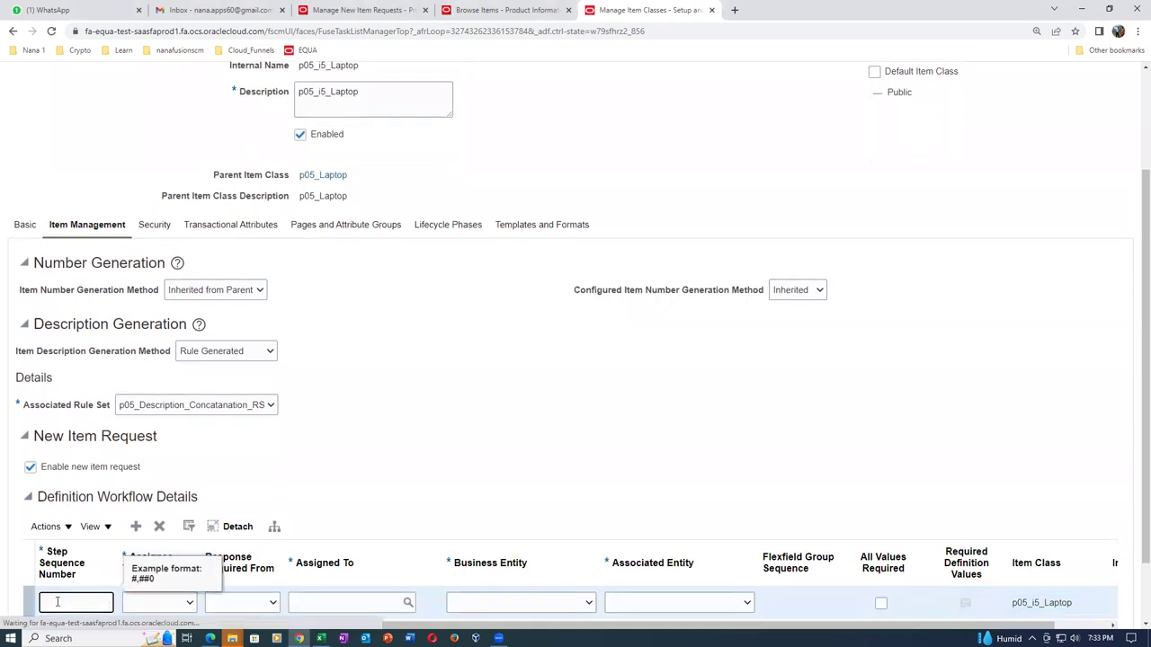
{"action": "type", "text": "10"}
{"action": "key", "text": "Tab"}
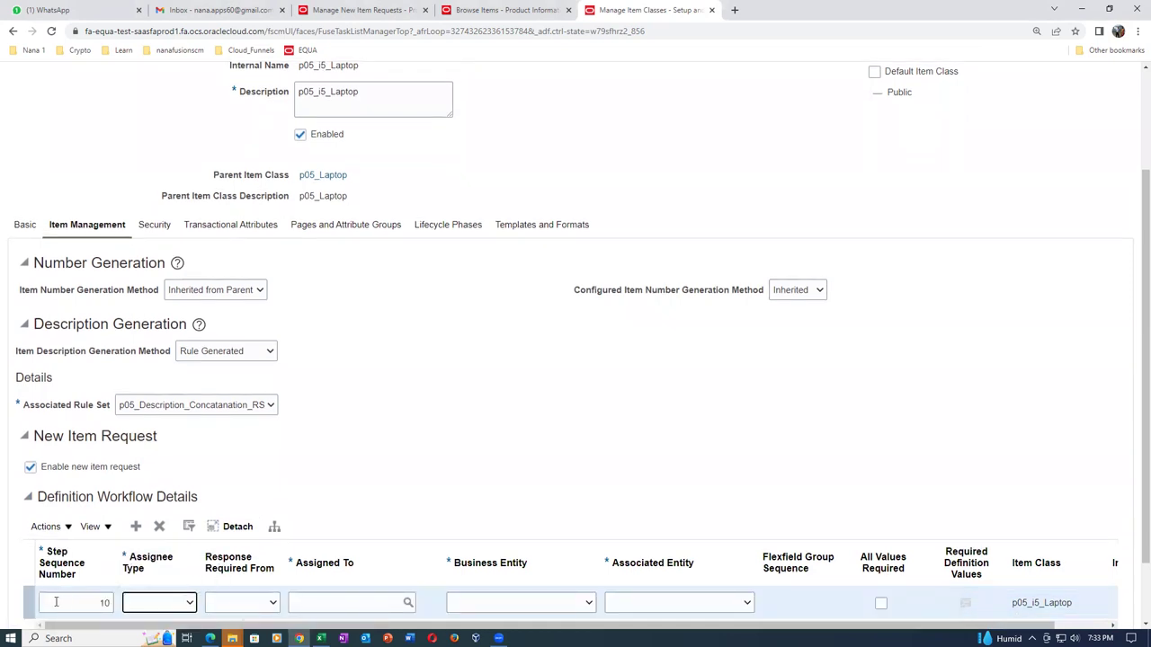
{"action": "left_click", "coordinate": [150, 611]}
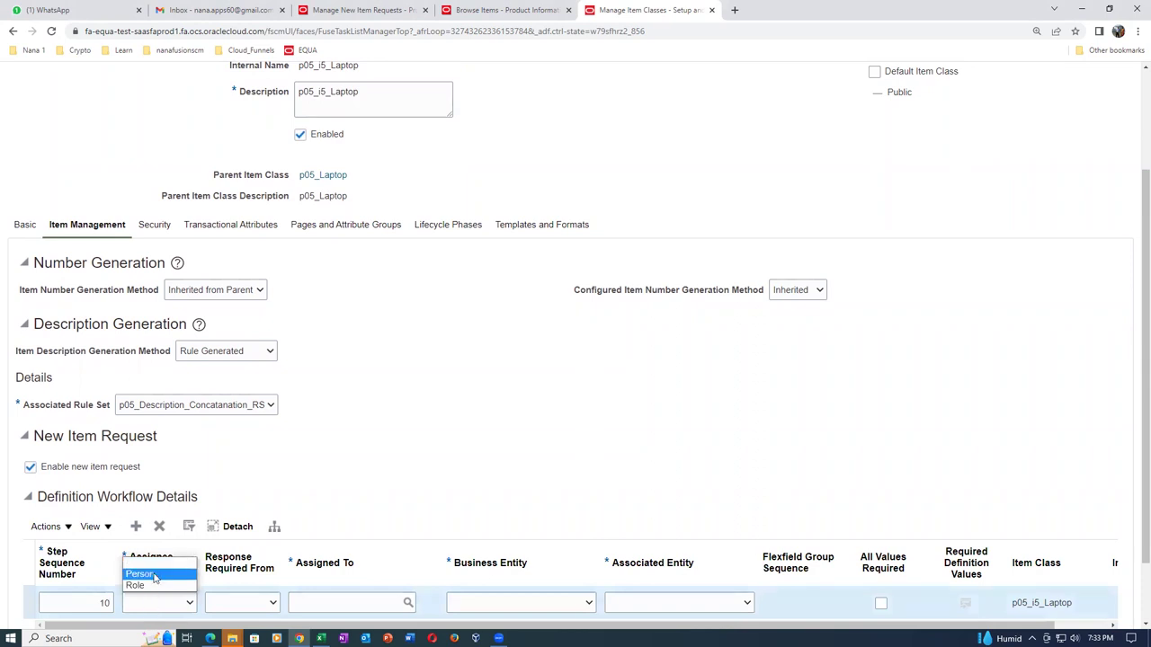
{"action": "left_click", "coordinate": [155, 575]}
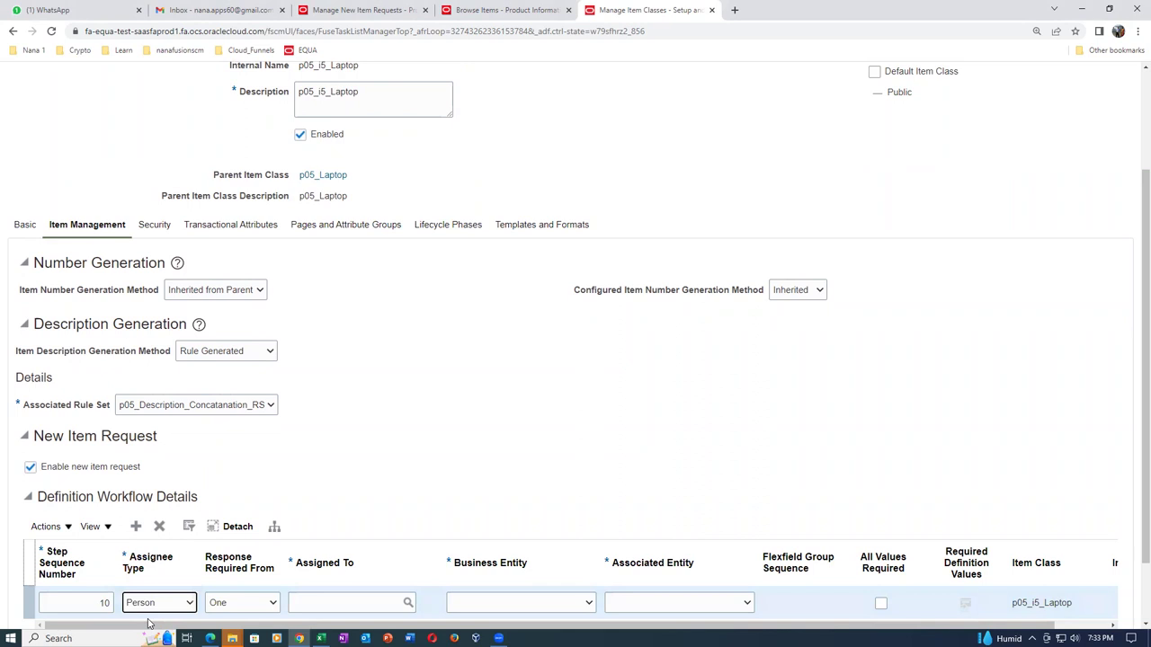
{"action": "left_click", "coordinate": [153, 605]}
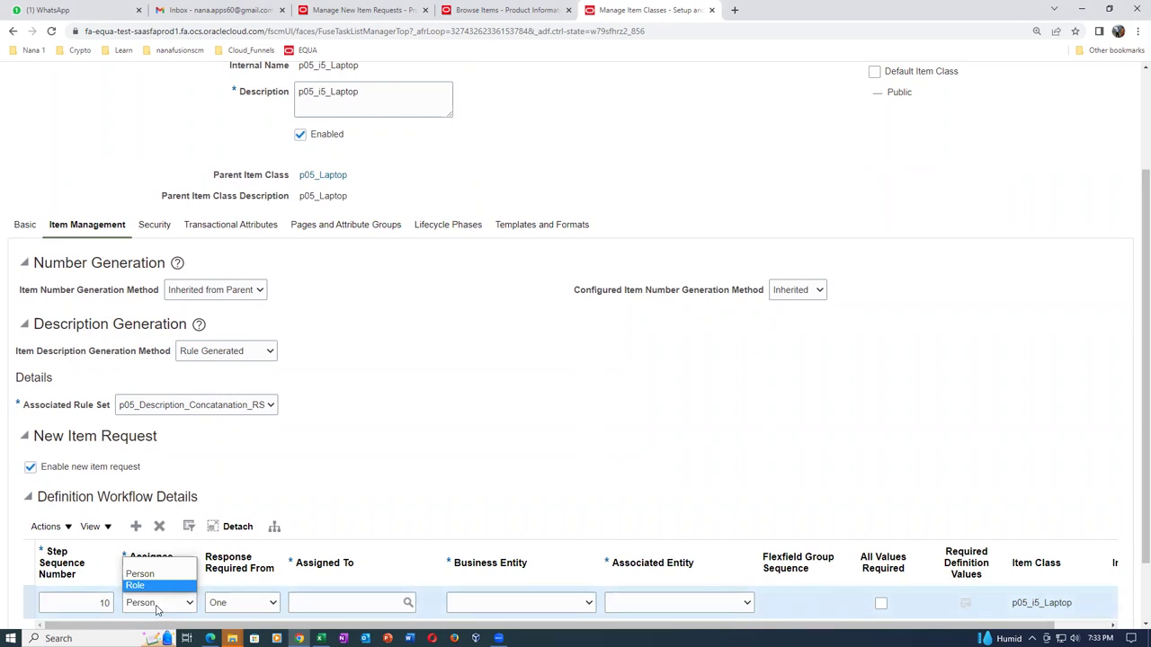
{"action": "left_click", "coordinate": [155, 608]}
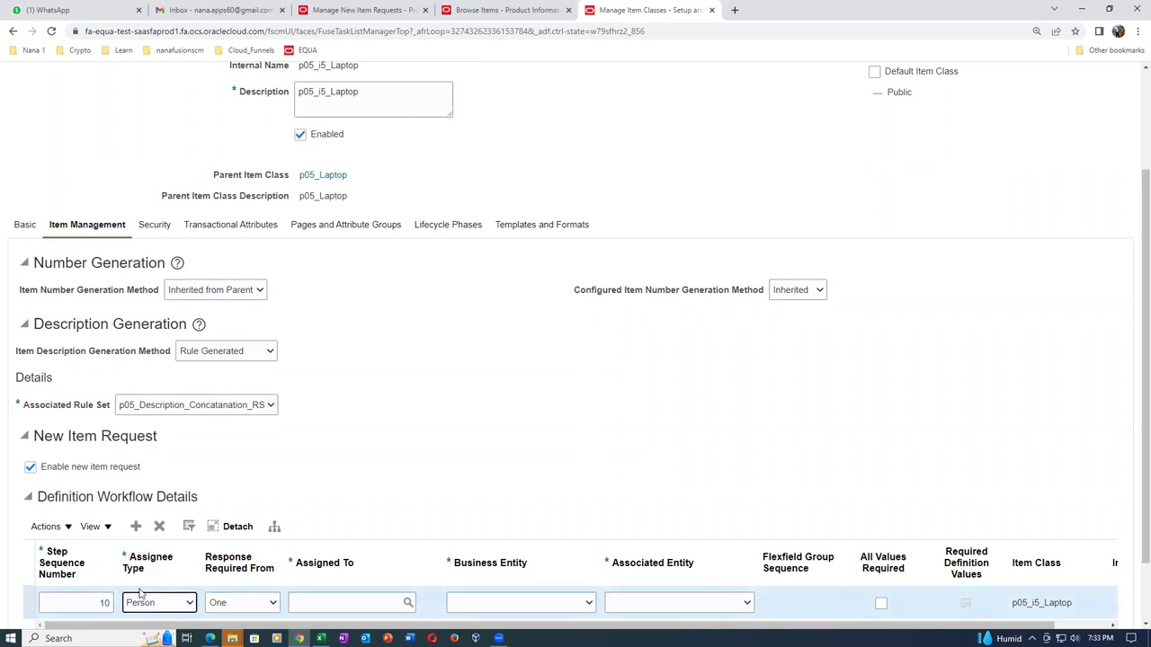
{"action": "left_click", "coordinate": [235, 609]}
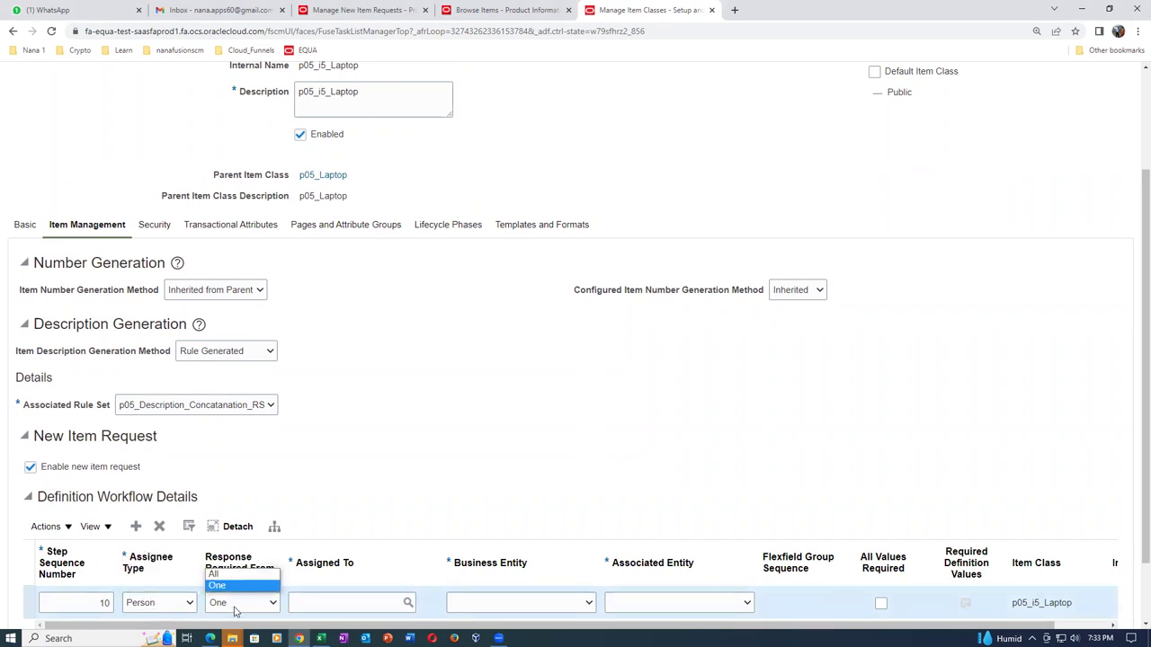
{"action": "left_click", "coordinate": [232, 609]}
Step: Assign step 10 to the test user for Item operational attributes on Inventory and view its required definition values
{"action": "left_click", "coordinate": [380, 605]}
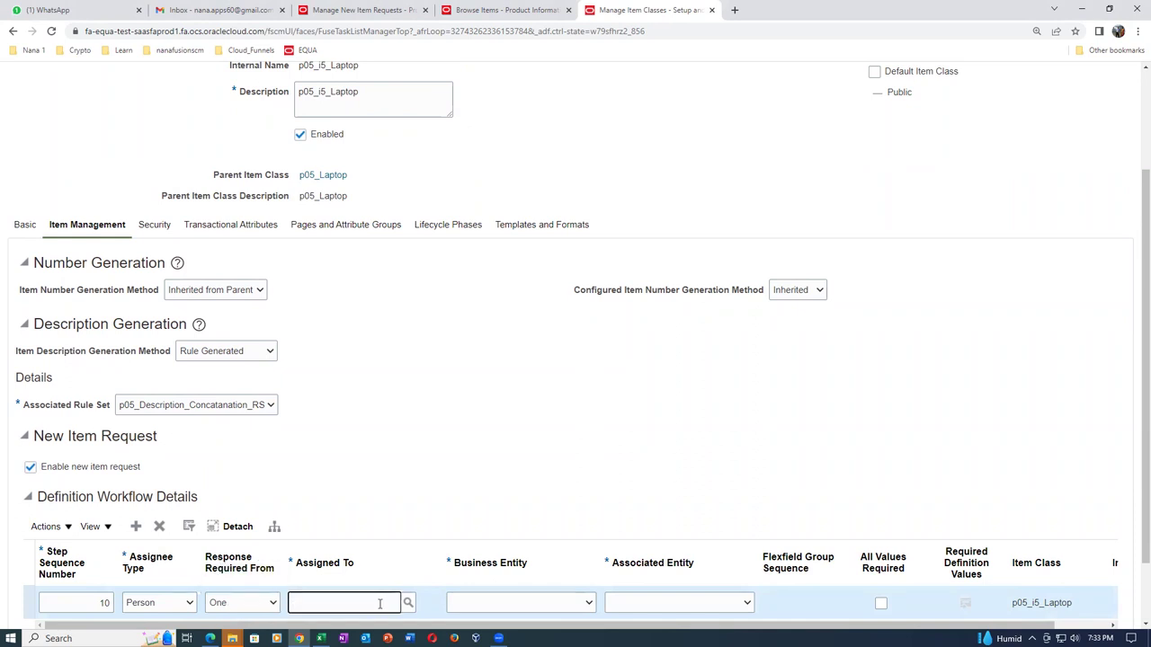
{"action": "type", "text": "test10.test10"}
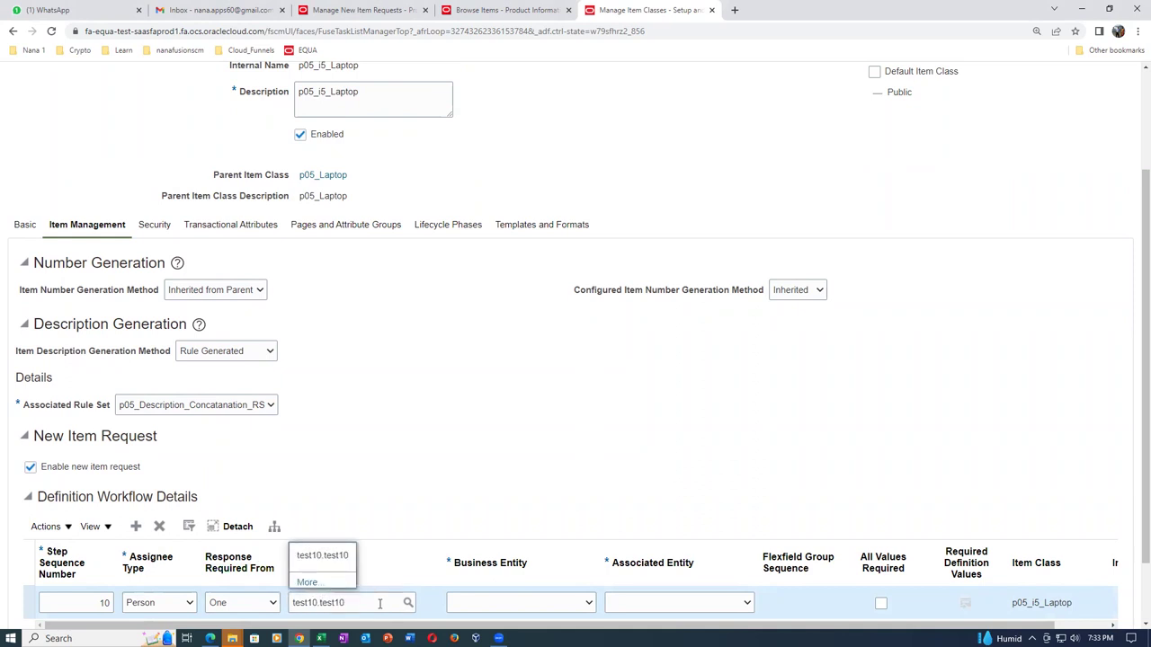
{"action": "left_click", "coordinate": [411, 500]}
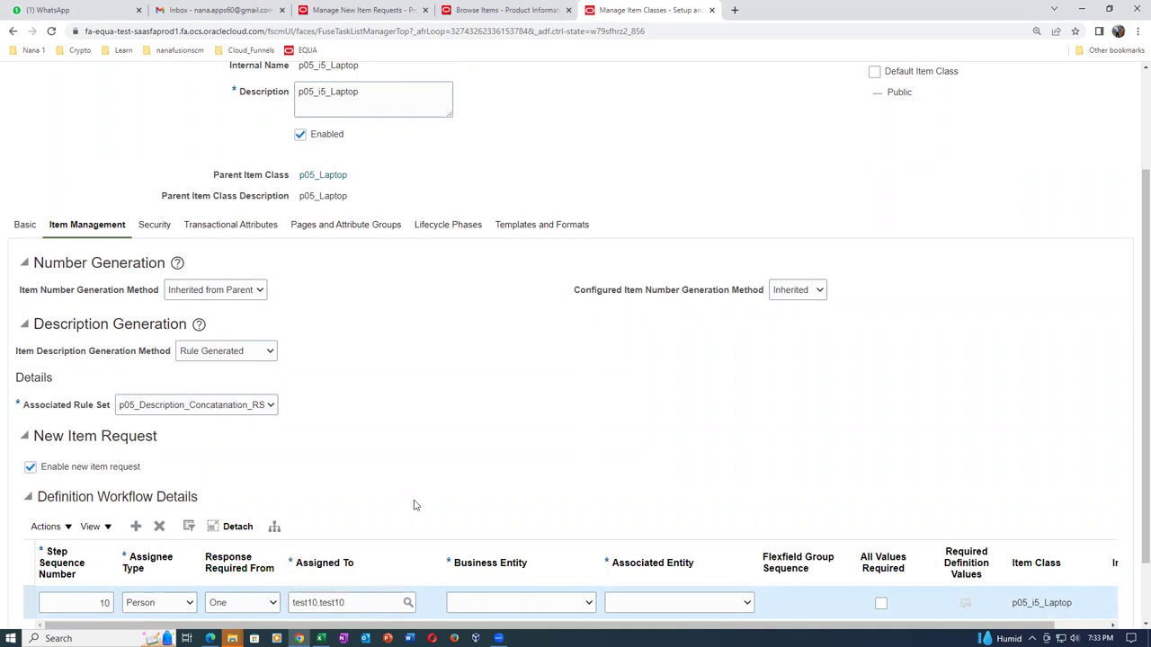
{"action": "left_click", "coordinate": [543, 603]}
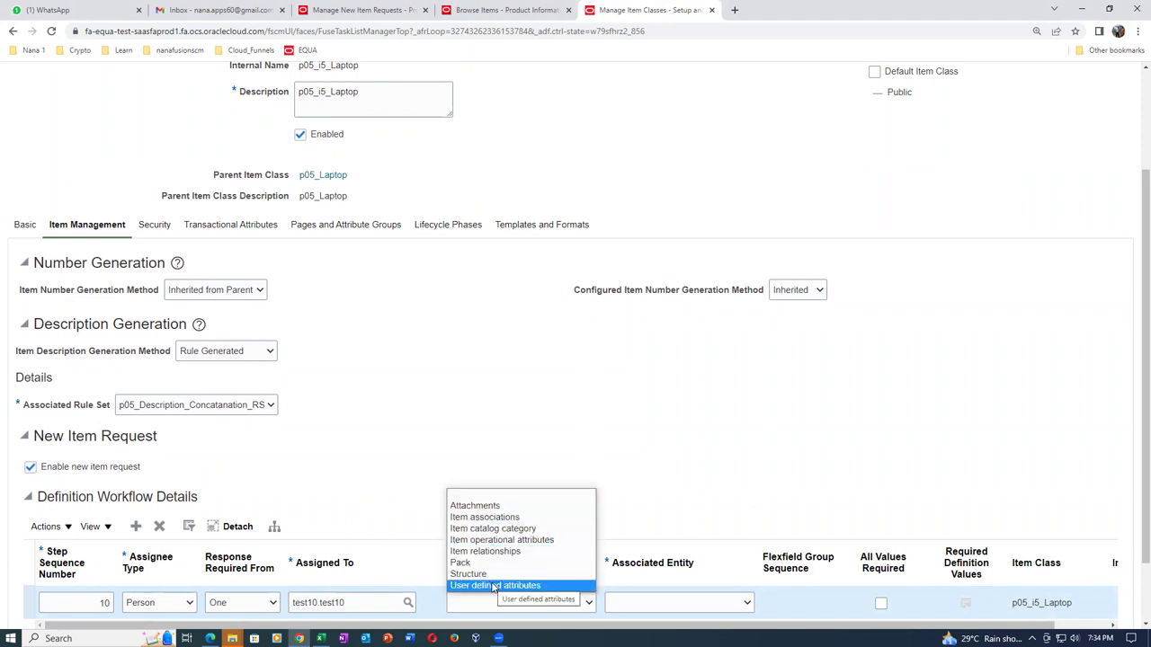
{"action": "left_click", "coordinate": [511, 540]}
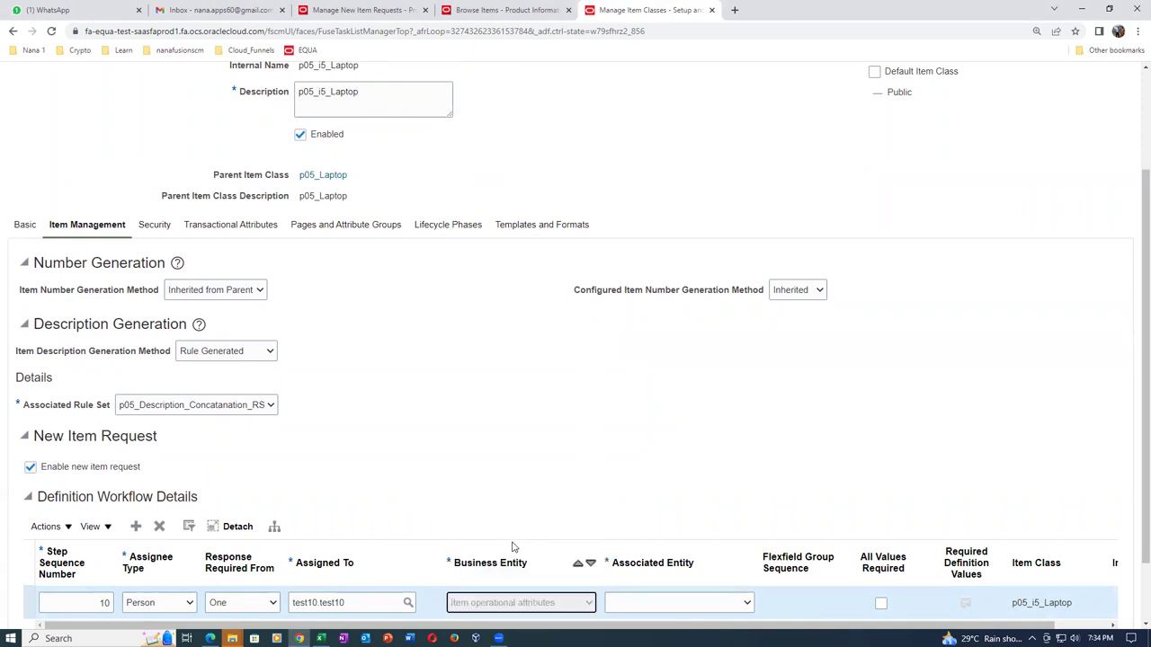
{"action": "left_click", "coordinate": [648, 609]}
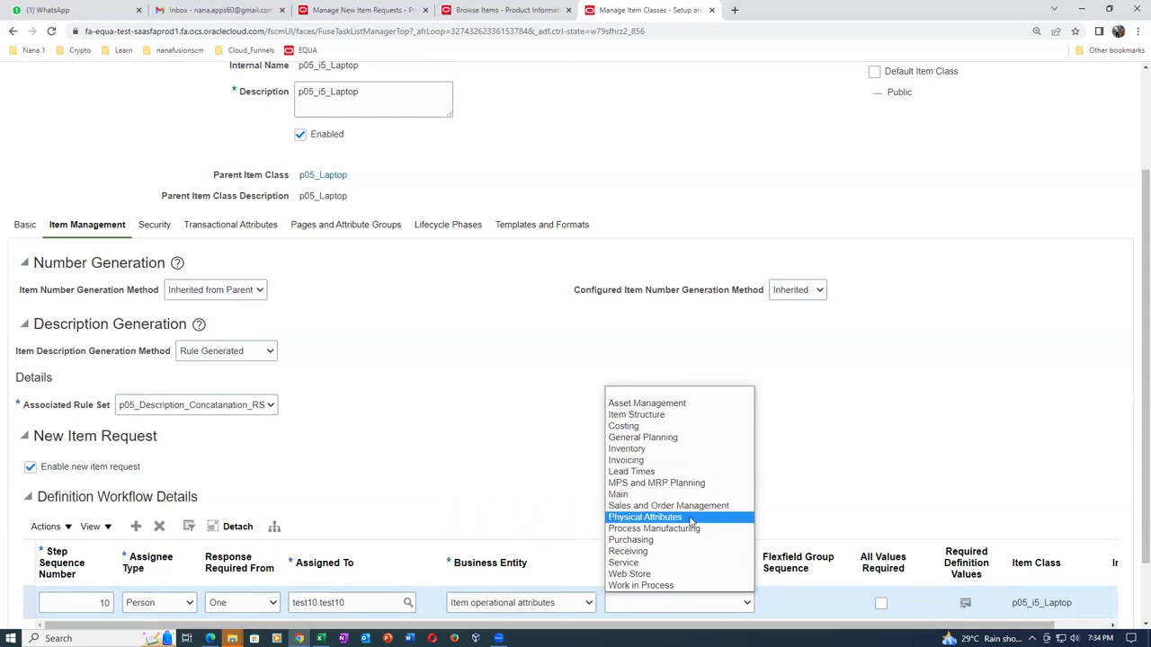
{"action": "left_click", "coordinate": [674, 450]}
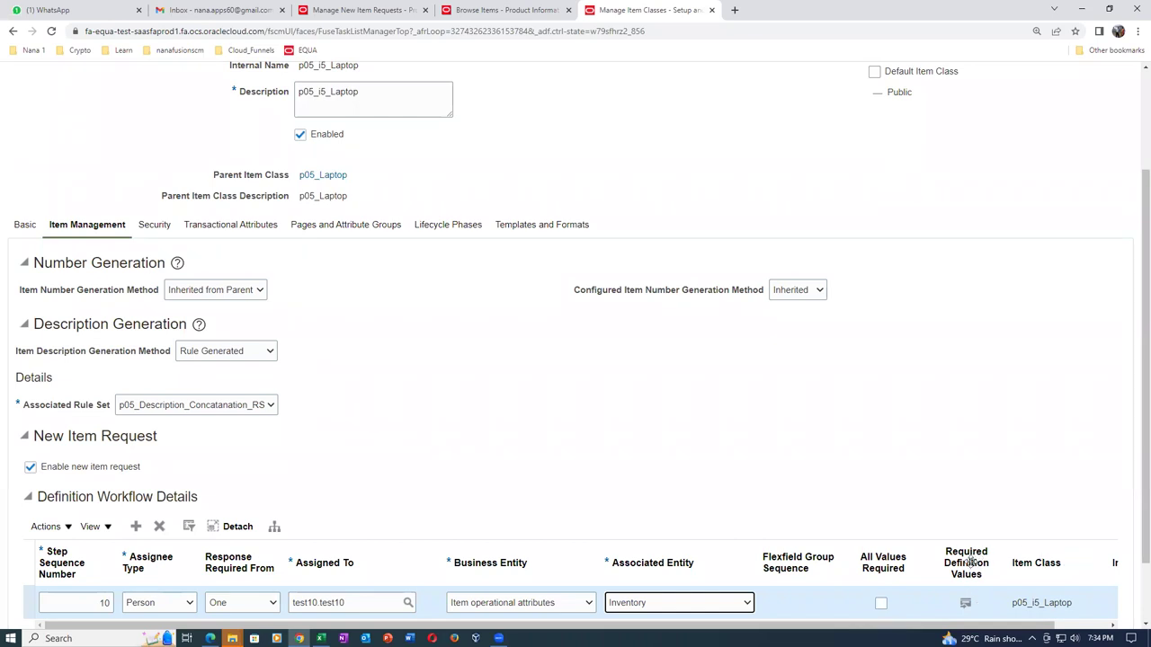
{"action": "left_click", "coordinate": [966, 611]}
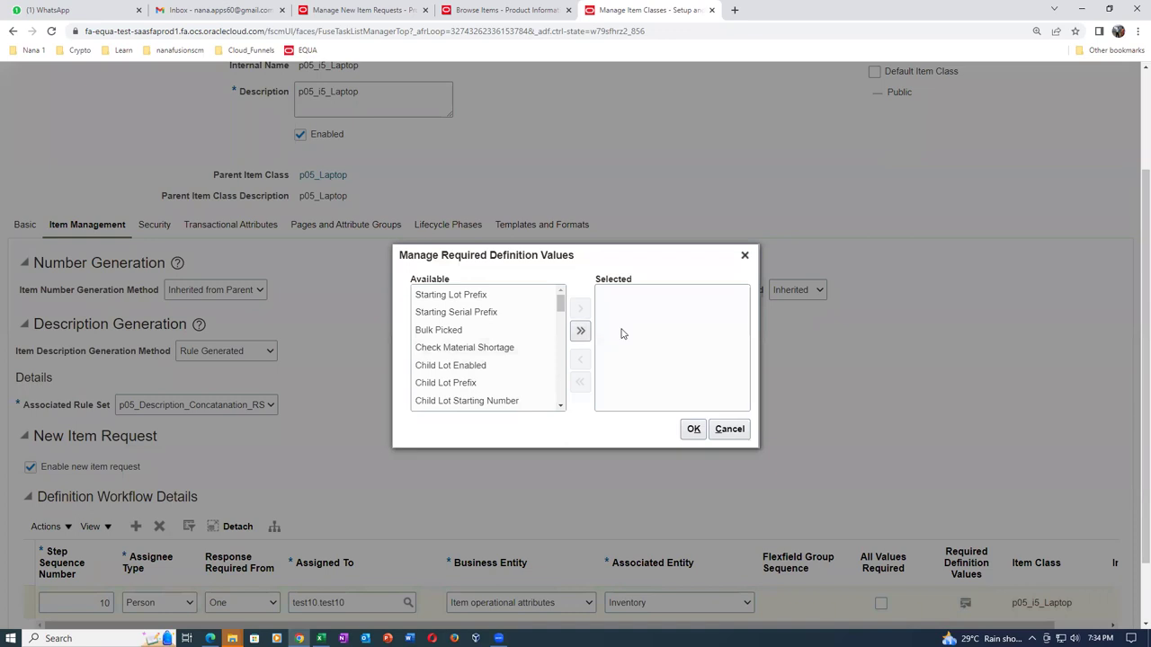
Step: Scroll the available required definition values and cancel without selecting any
{"action": "left_click_drag", "start_coordinate": [560, 308], "coordinate": [567, 394]}
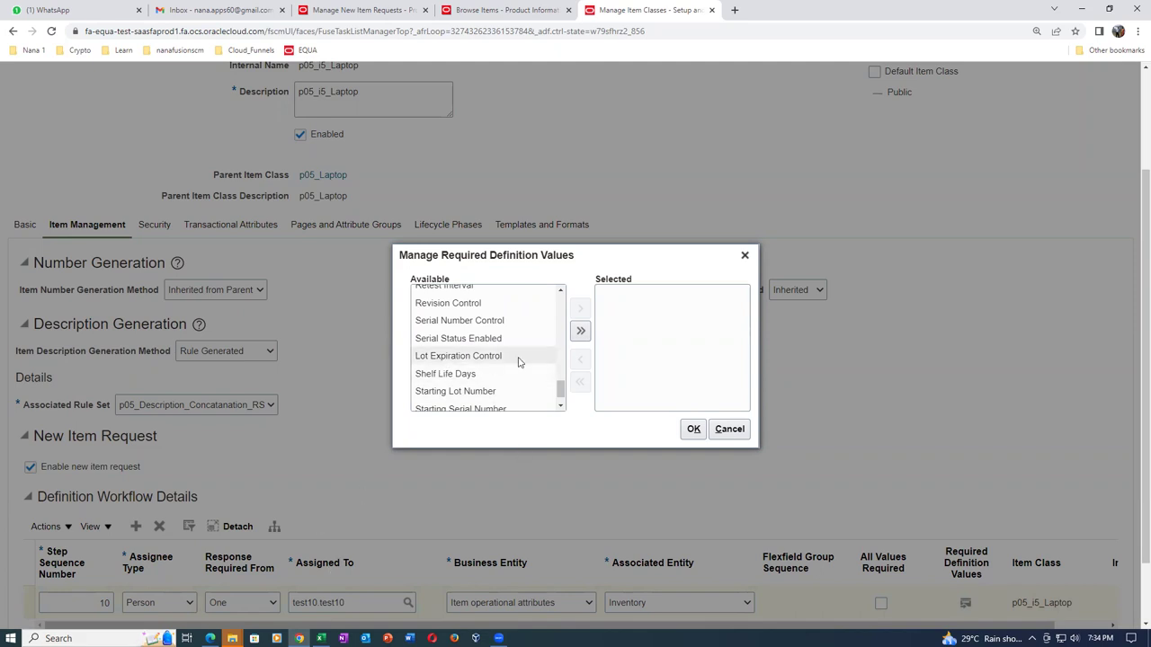
{"action": "left_click", "coordinate": [724, 429]}
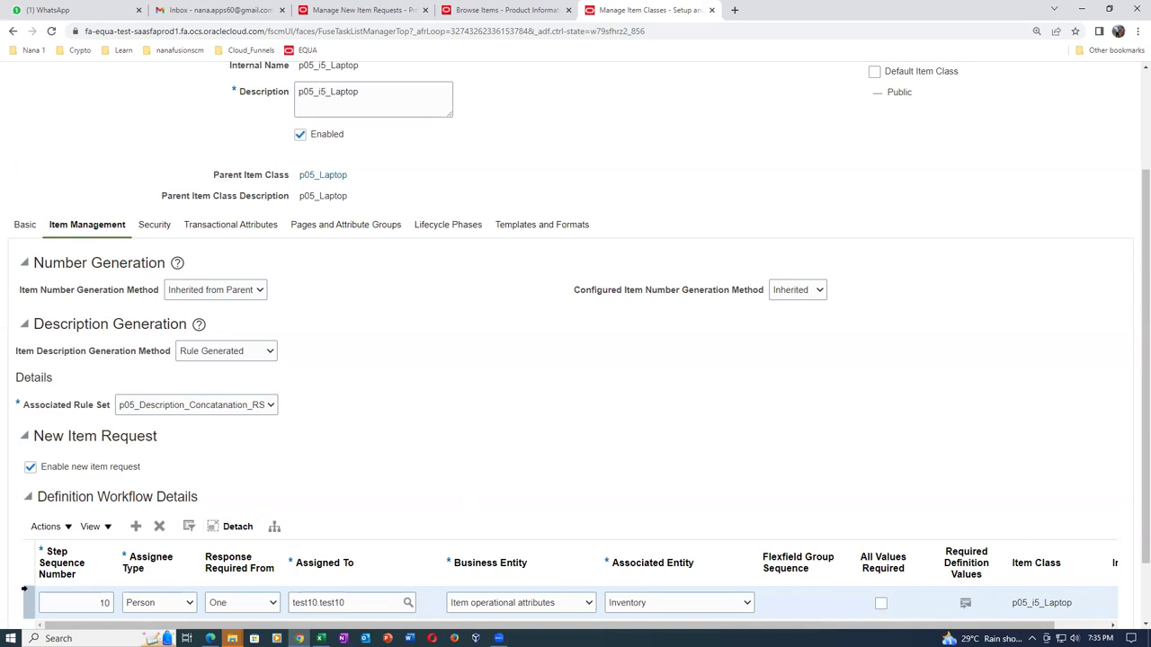
Step: Keep Associated Entity as Inventory and save and close the p05_i5_Laptop item class
{"action": "left_click", "coordinate": [656, 611]}
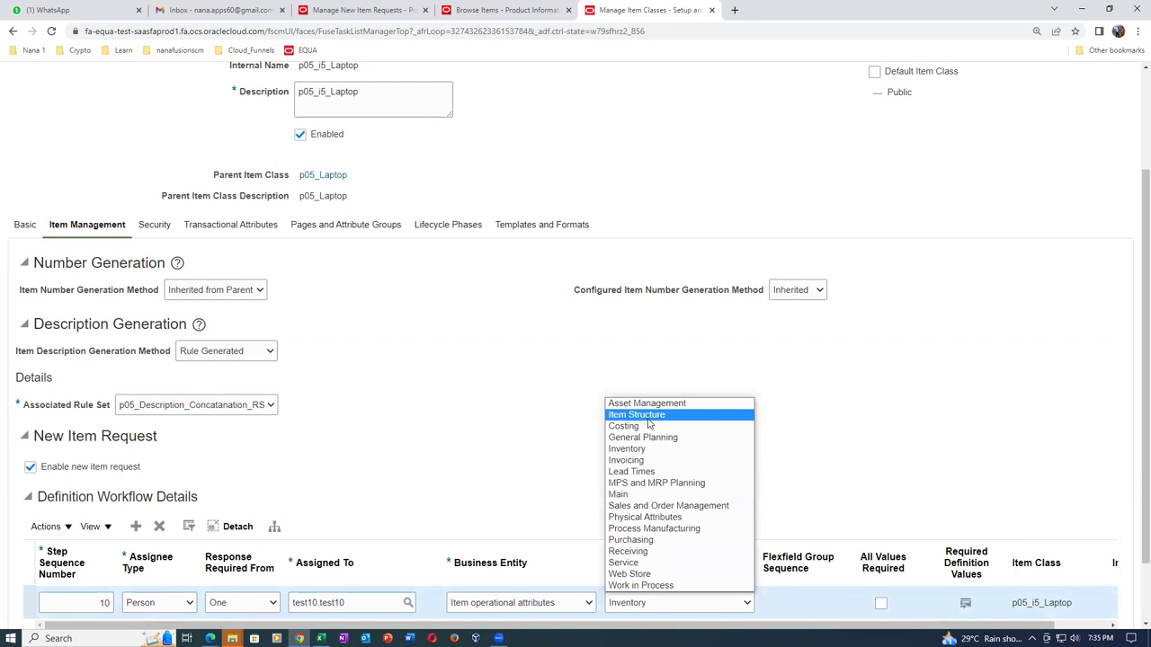
{"action": "left_click", "coordinate": [477, 459]}
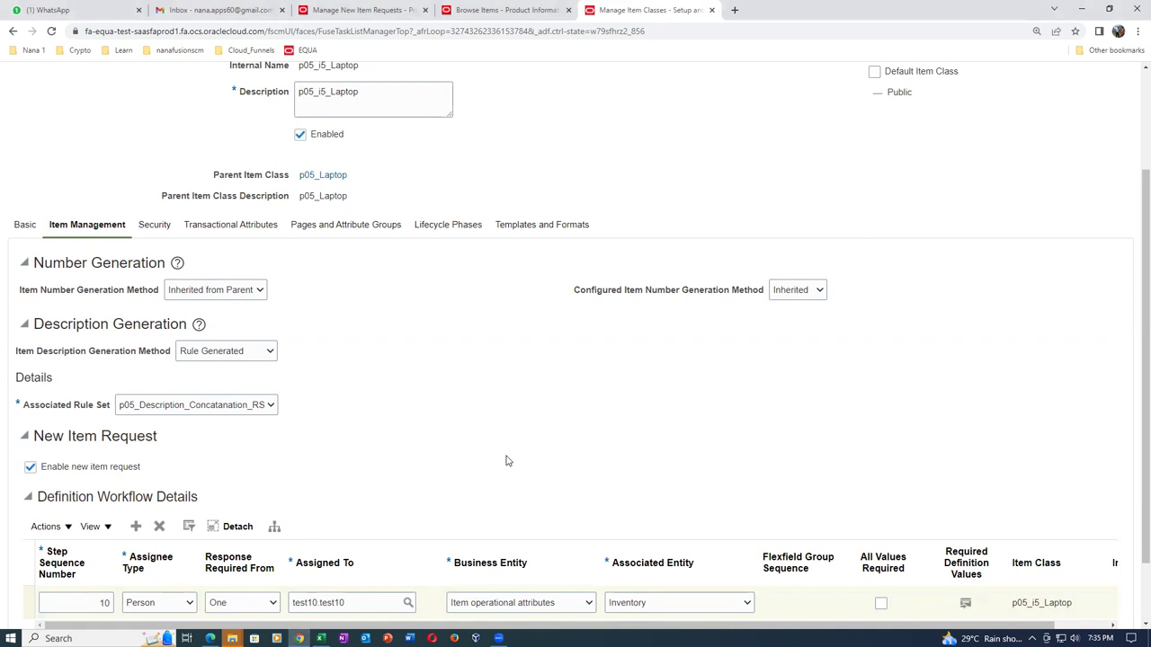
{"action": "scroll", "coordinate": [508, 460], "scroll_direction": "up", "scroll_amount": 2}
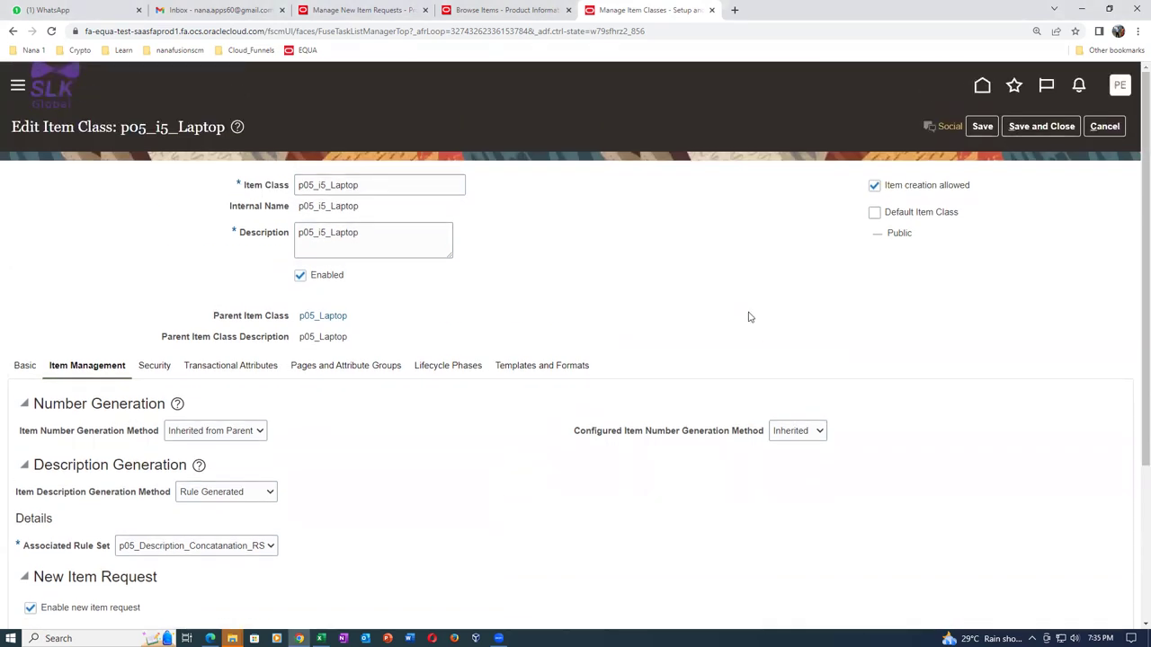
{"action": "left_click", "coordinate": [1064, 128]}
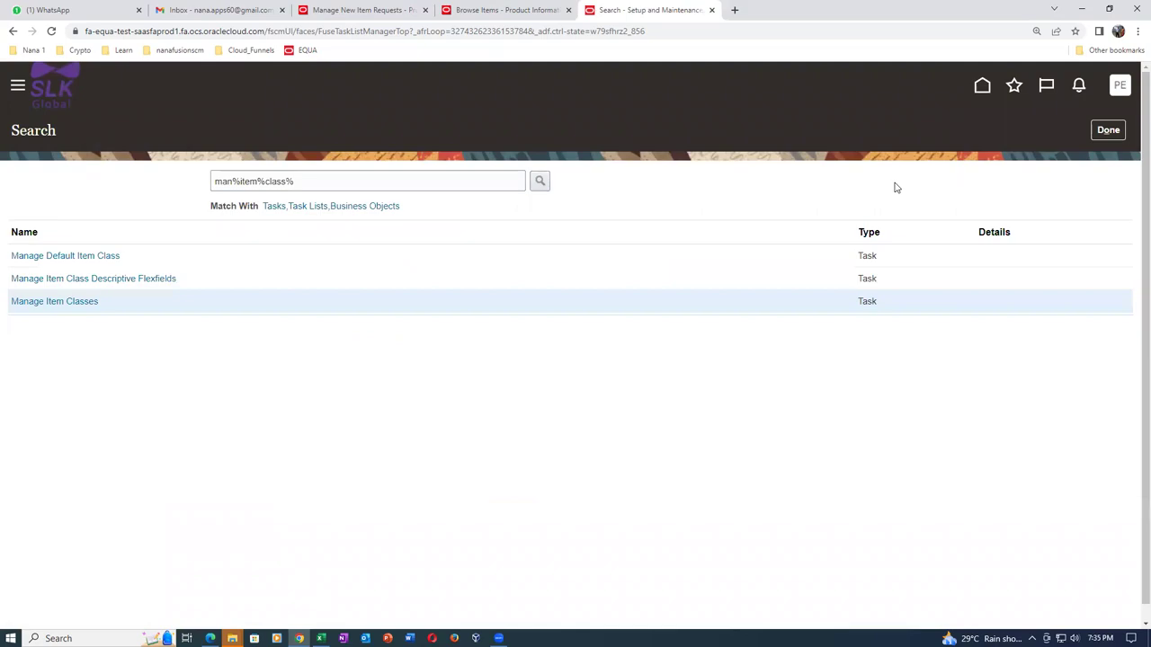
{"action": "key", "text": "alt+Tab"}
Step: Review the worksheet rows down to cell C200 to find the next step, Create a New Item and submit
{"action": "left_click", "coordinate": [210, 249]}
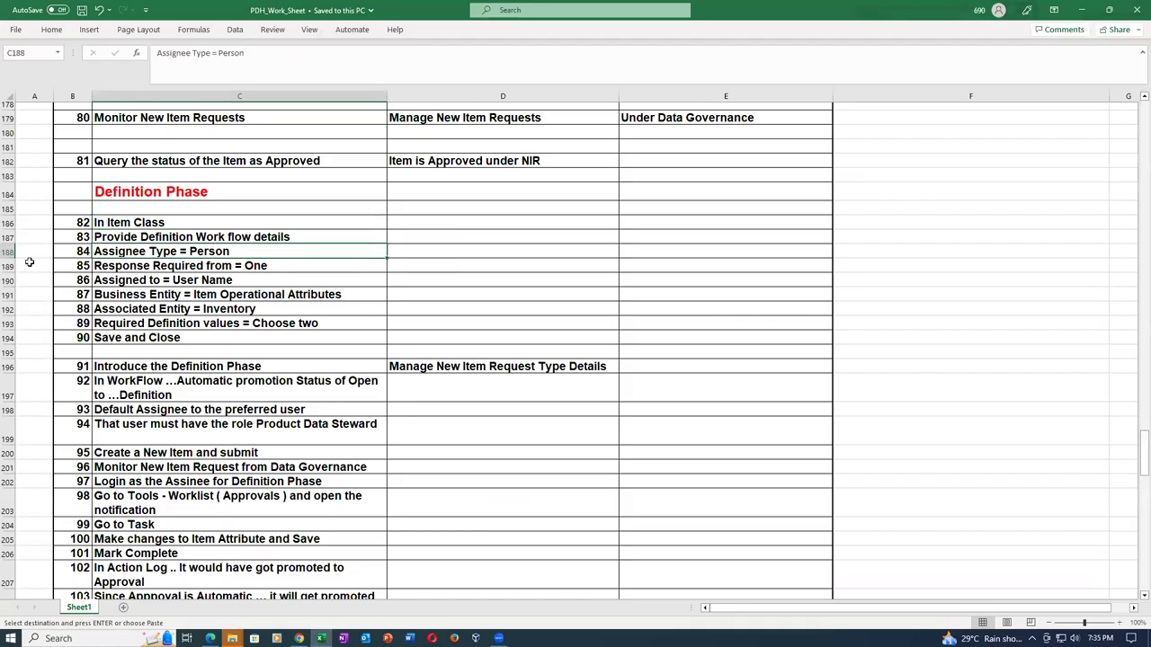
{"action": "left_click_drag", "start_coordinate": [7, 222], "coordinate": [10, 339]}
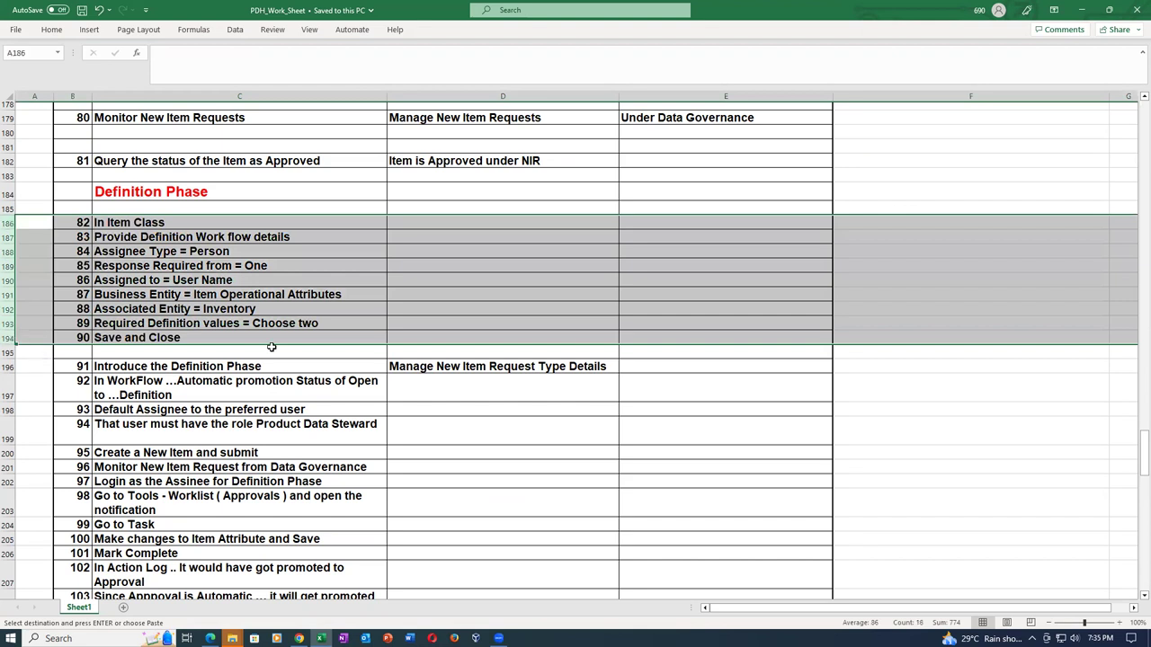
{"action": "scroll", "coordinate": [270, 346], "scroll_direction": "down", "scroll_amount": 3}
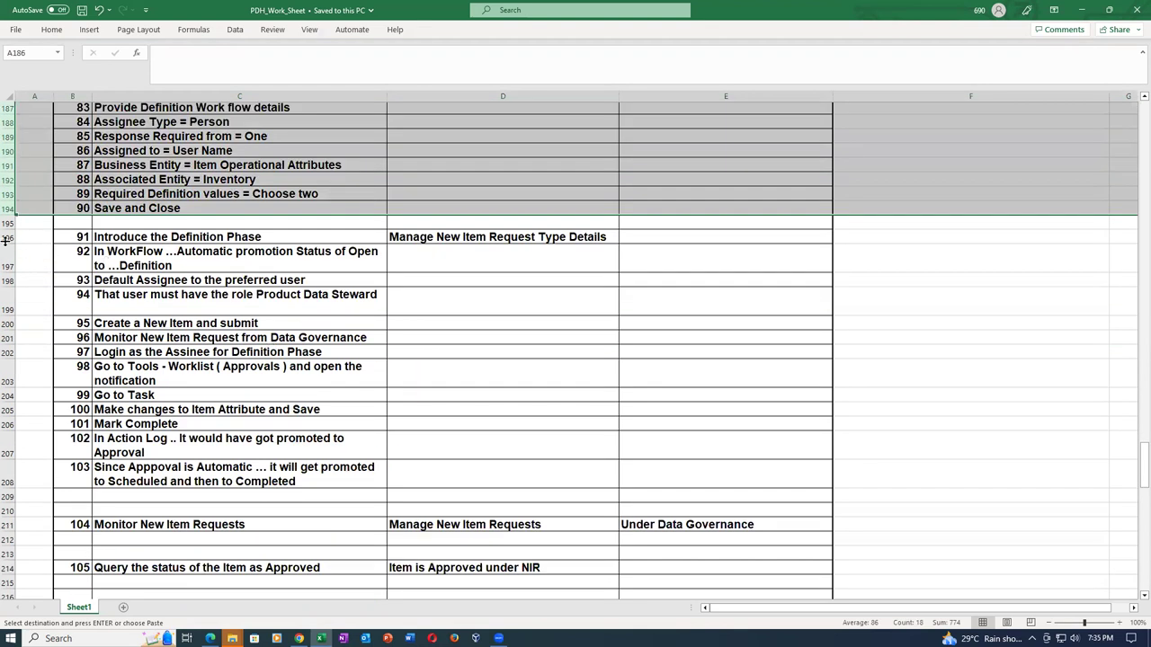
{"action": "left_click_drag", "start_coordinate": [8, 239], "coordinate": [14, 333]}
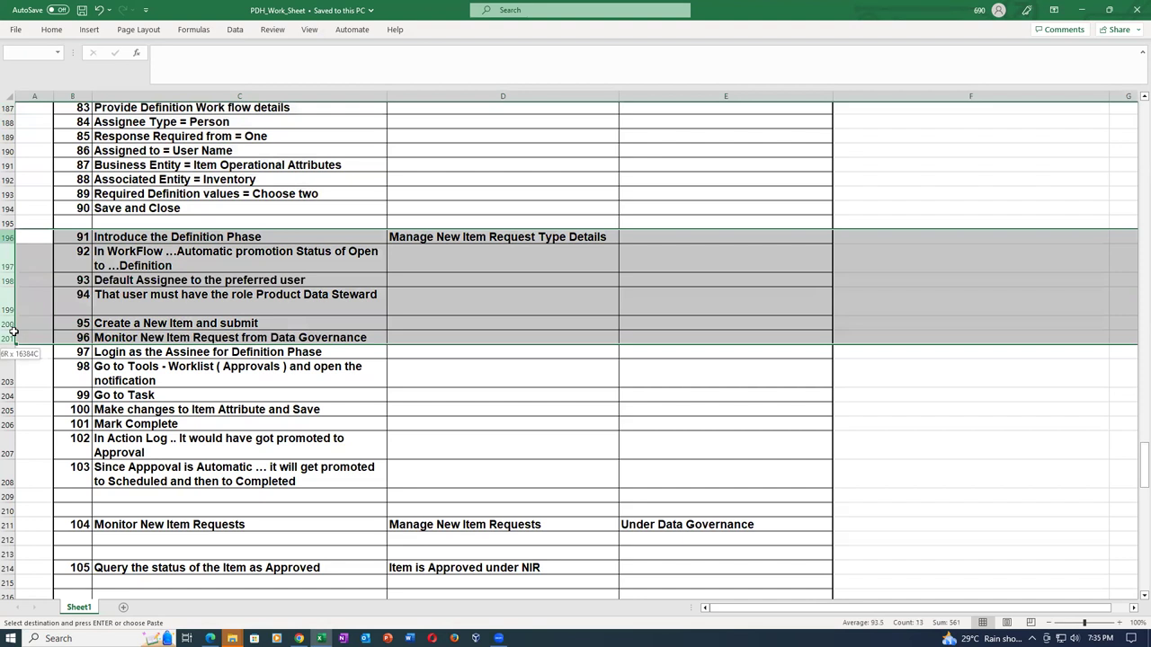
{"action": "left_click_drag", "start_coordinate": [13, 333], "coordinate": [33, 301]}
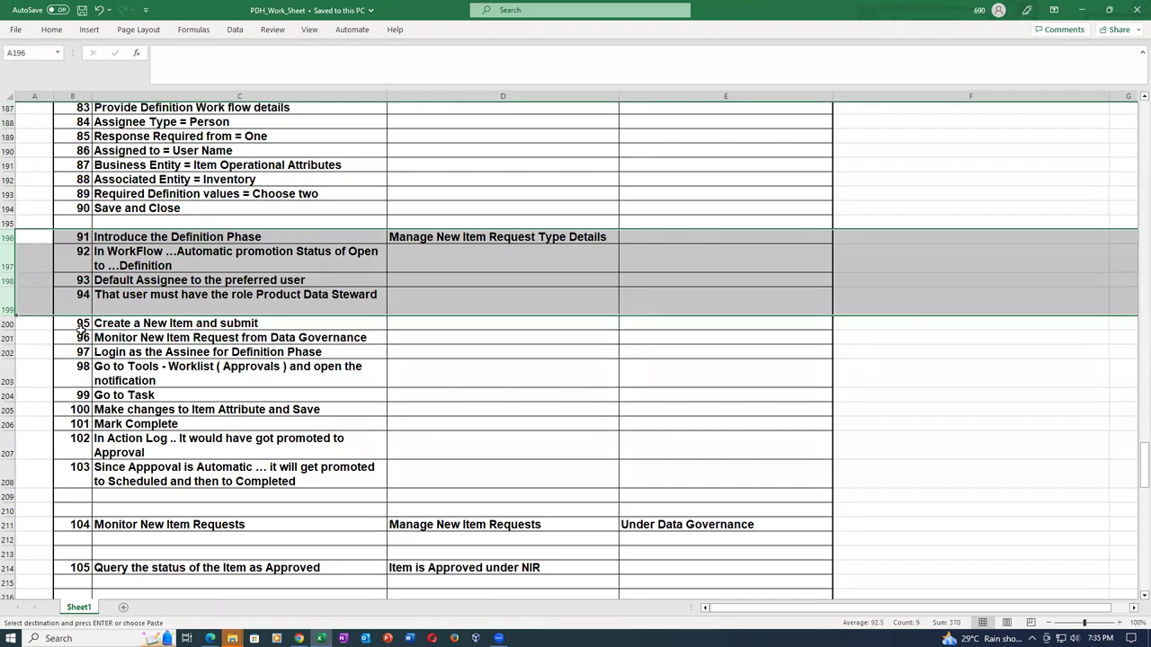
{"action": "left_click", "coordinate": [80, 332]}
{"action": "left_click", "coordinate": [126, 322]}
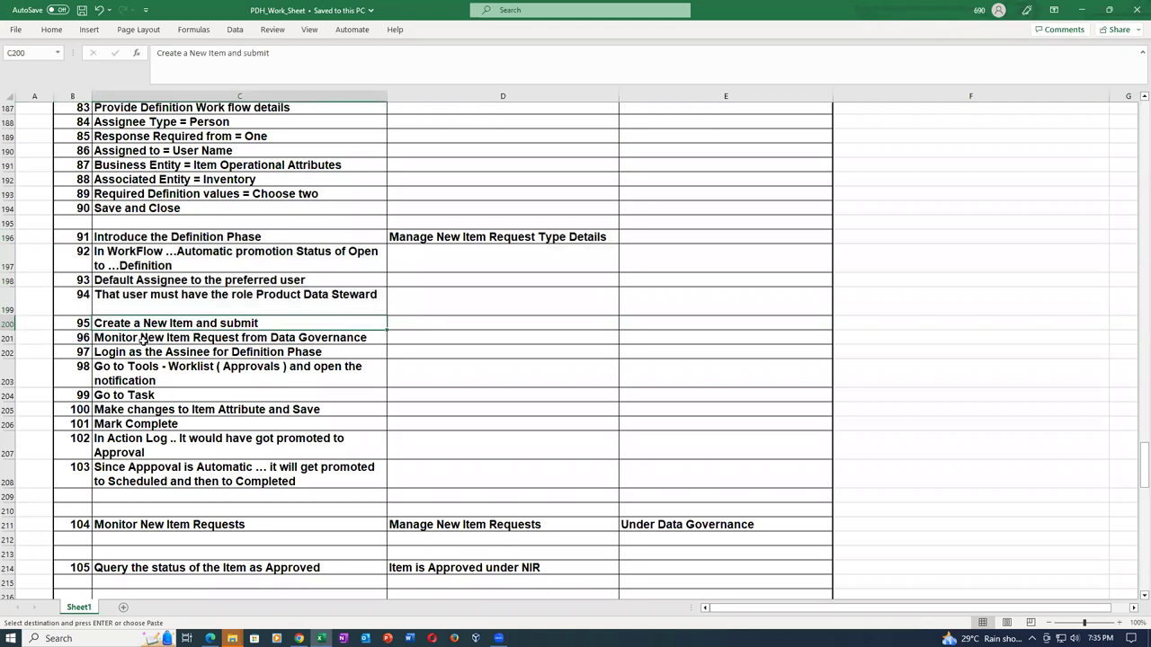
{"action": "key", "text": "alt+Tab"}
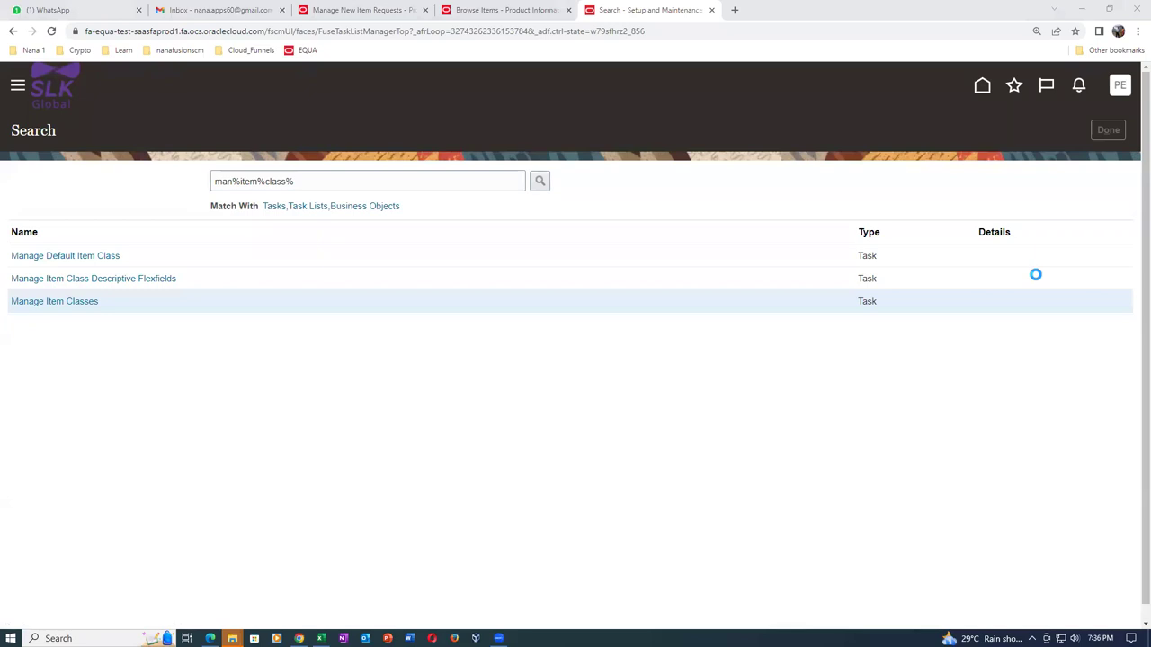
Step: Sign out, sign back in as the employee user, and go to Product Information Management via Favorites
{"action": "left_click", "coordinate": [1119, 85]}
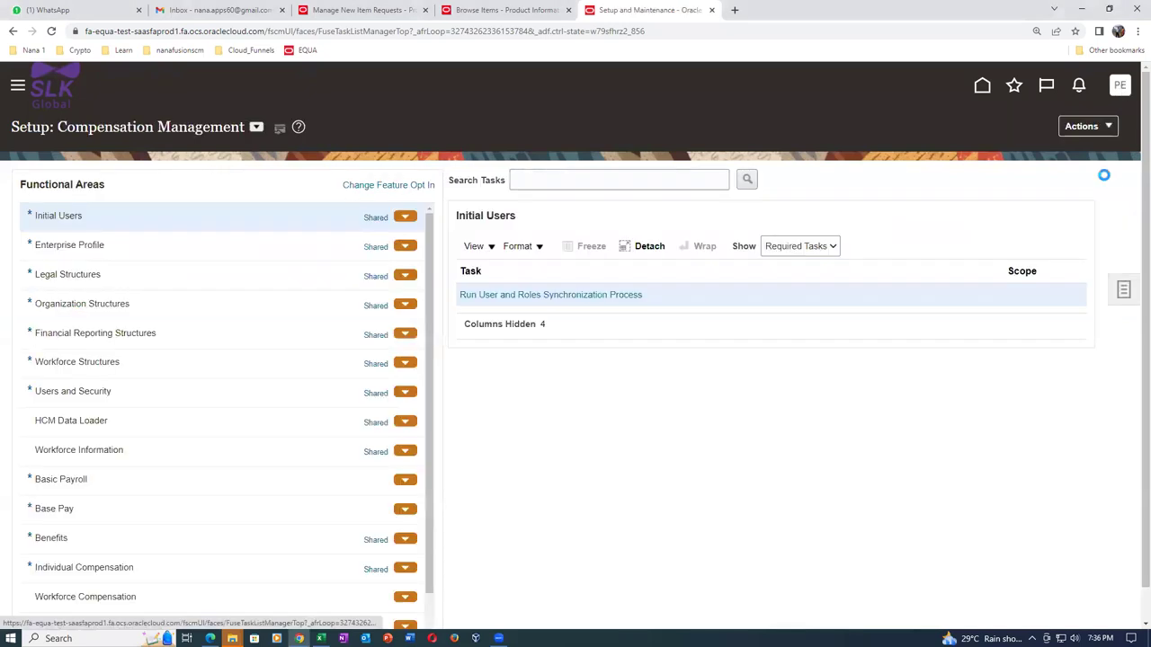
{"action": "left_click", "coordinate": [1089, 120]}
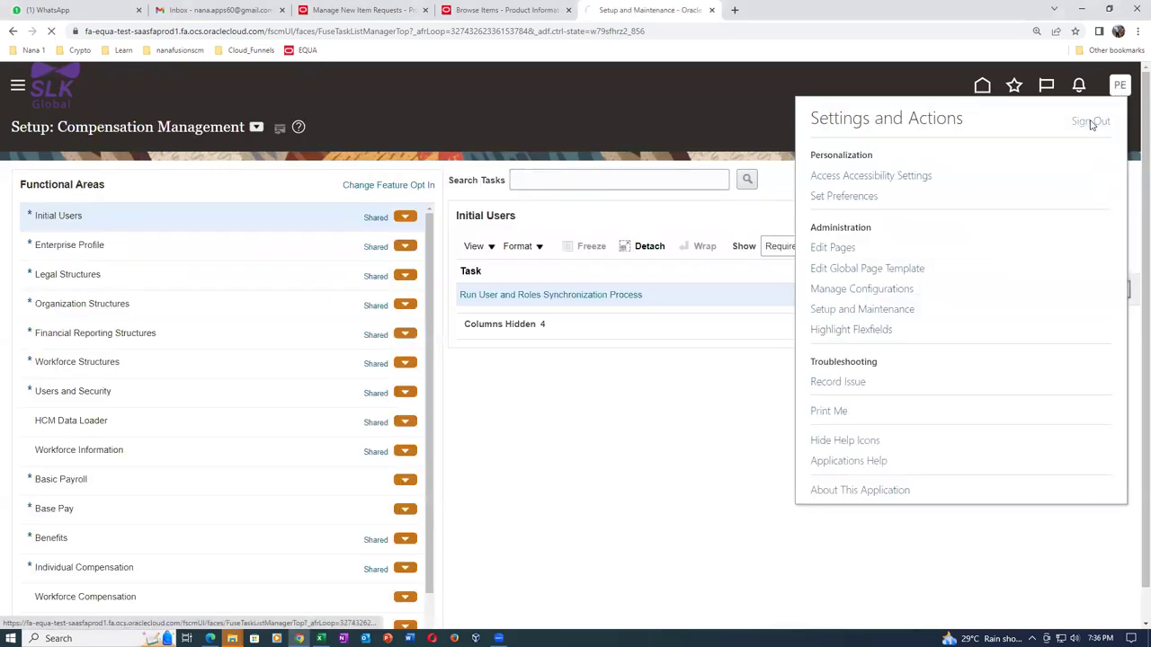
{"action": "left_click", "coordinate": [573, 309]}
{"action": "left_click", "coordinate": [537, 351]}
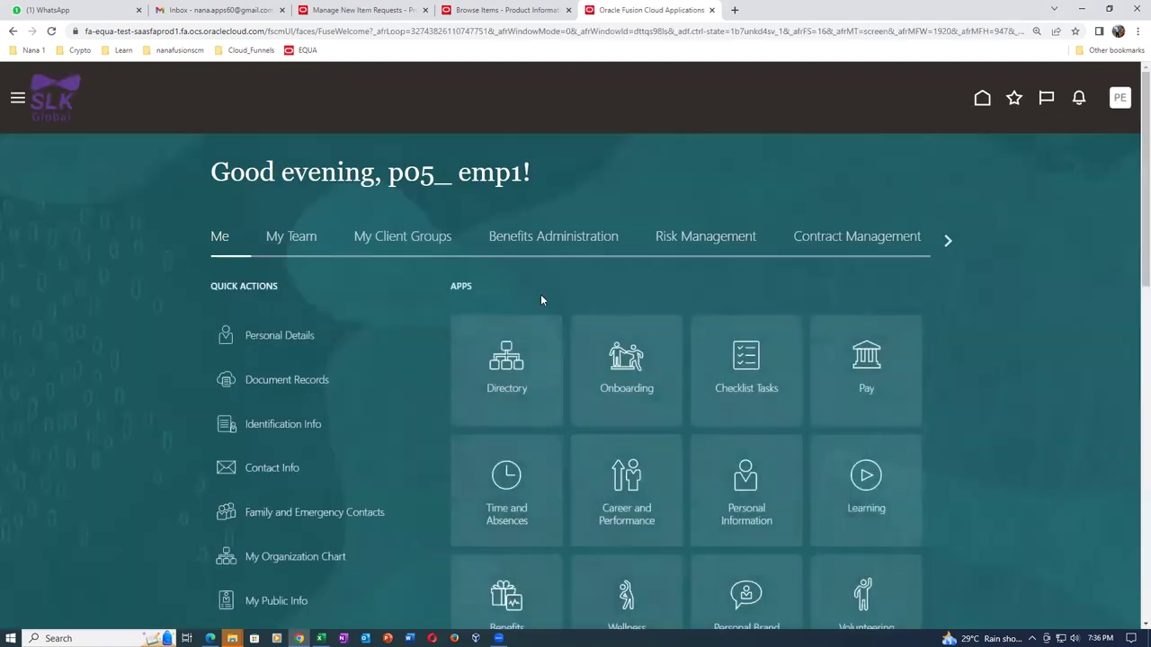
{"action": "left_click", "coordinate": [1013, 104]}
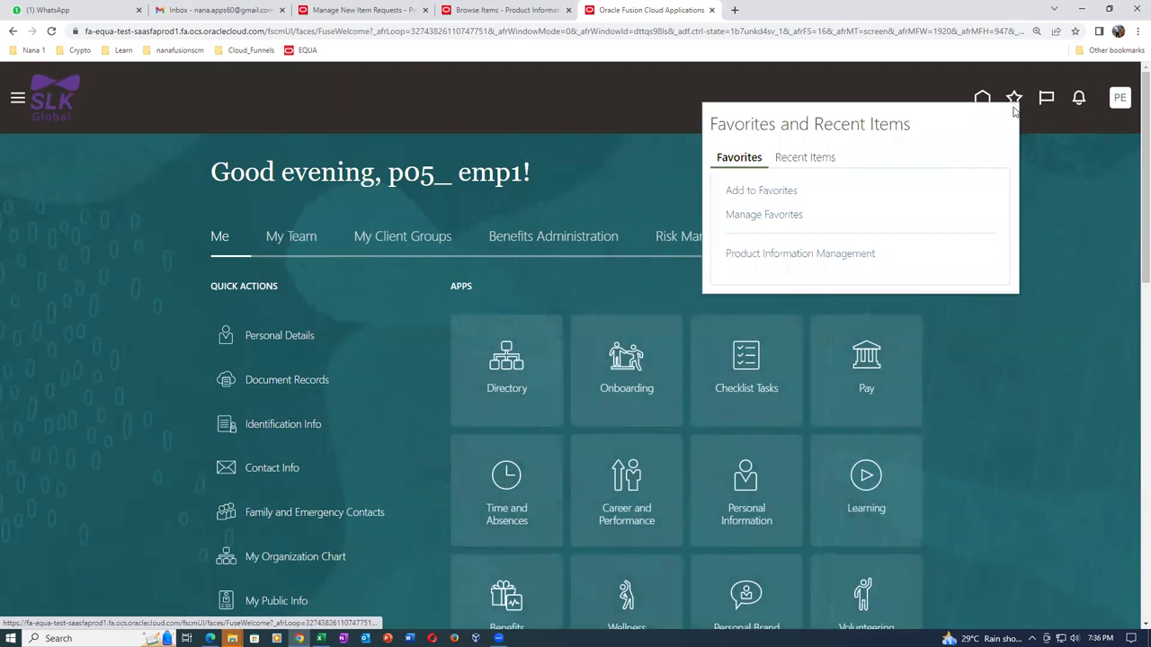
{"action": "left_click", "coordinate": [812, 254]}
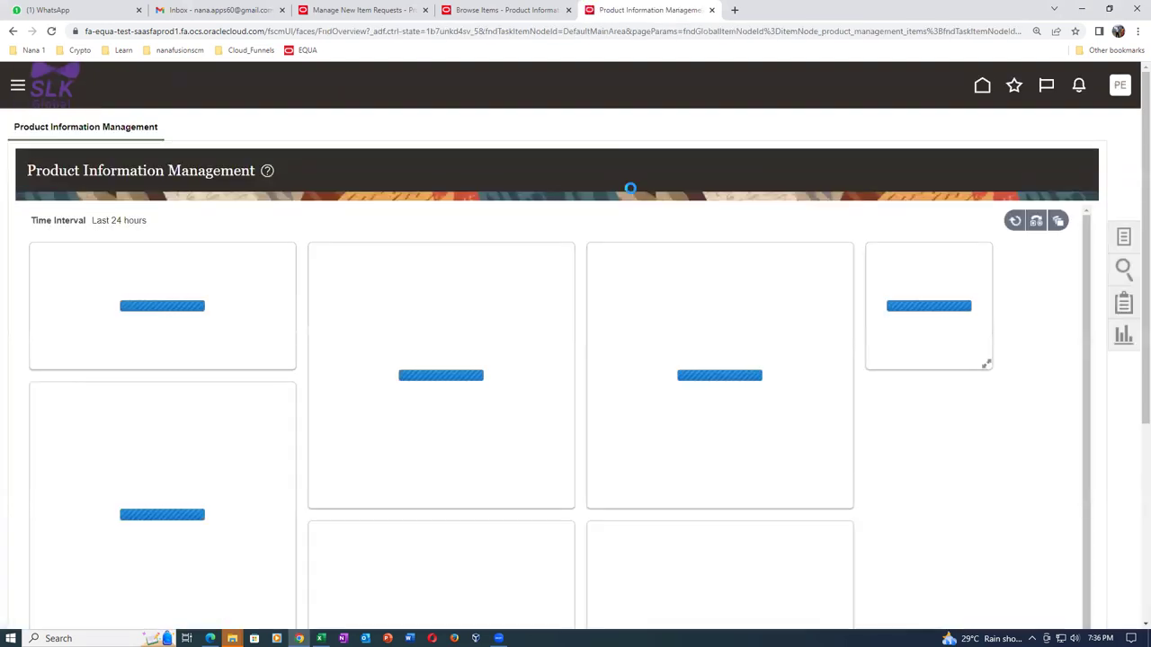
Step: Create an item in organization P050 with item class p05_i5_Laptop and template p05_Pur_Item_template
{"action": "left_click", "coordinate": [1123, 238]}
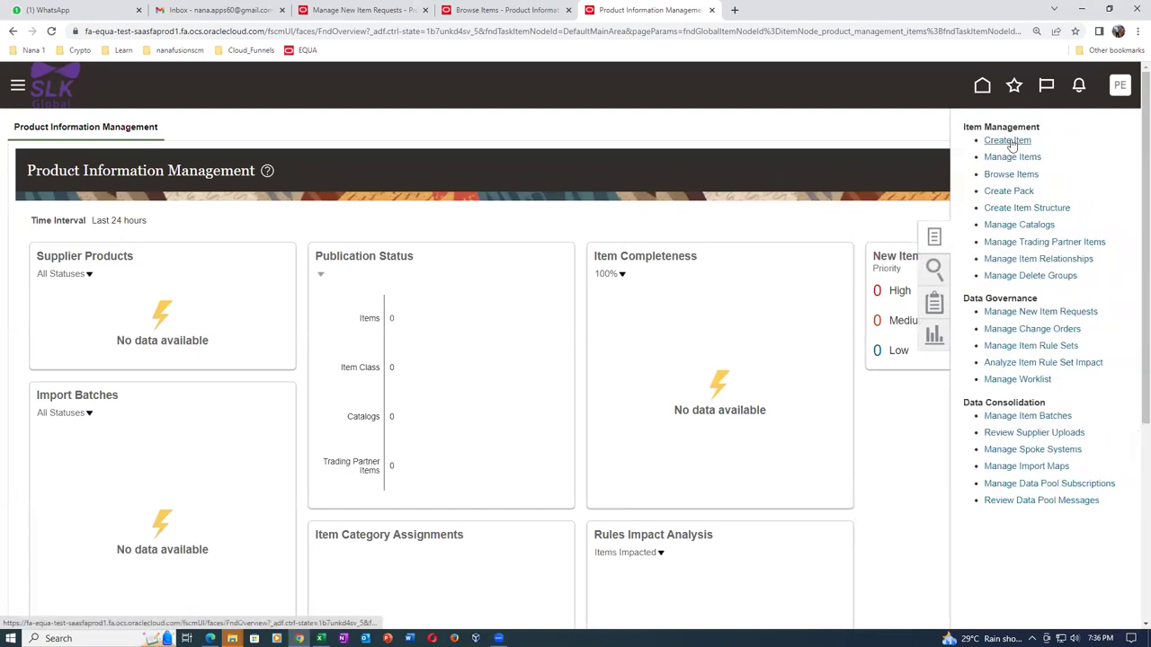
{"action": "left_click", "coordinate": [1009, 141]}
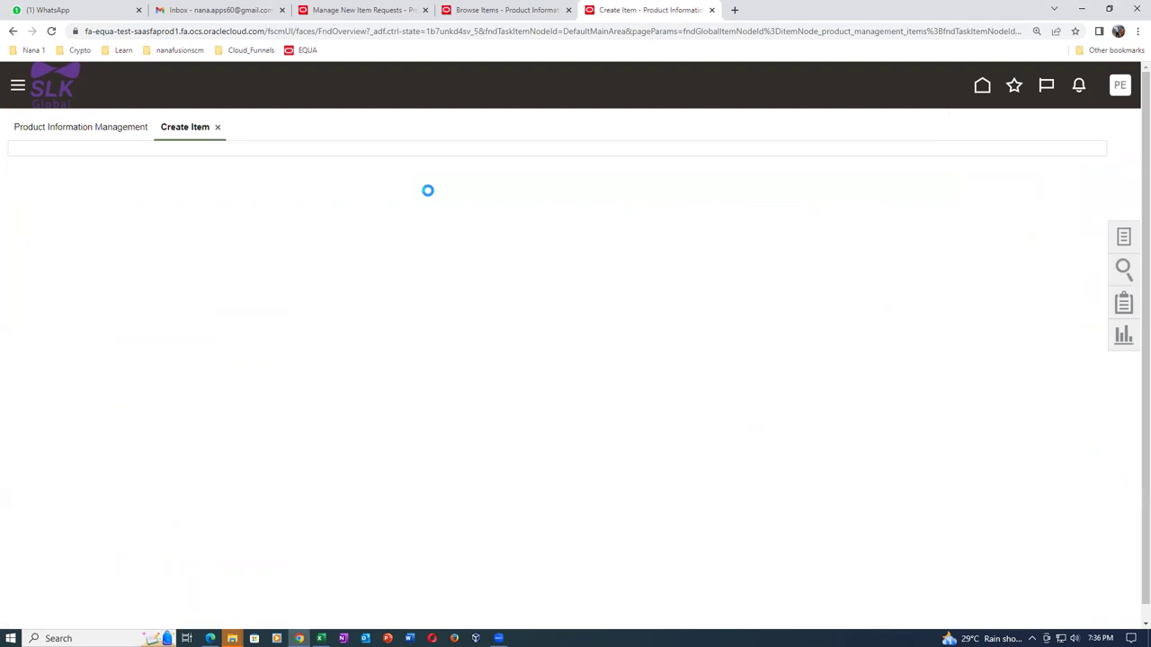
{"action": "type", "text": "p05"}
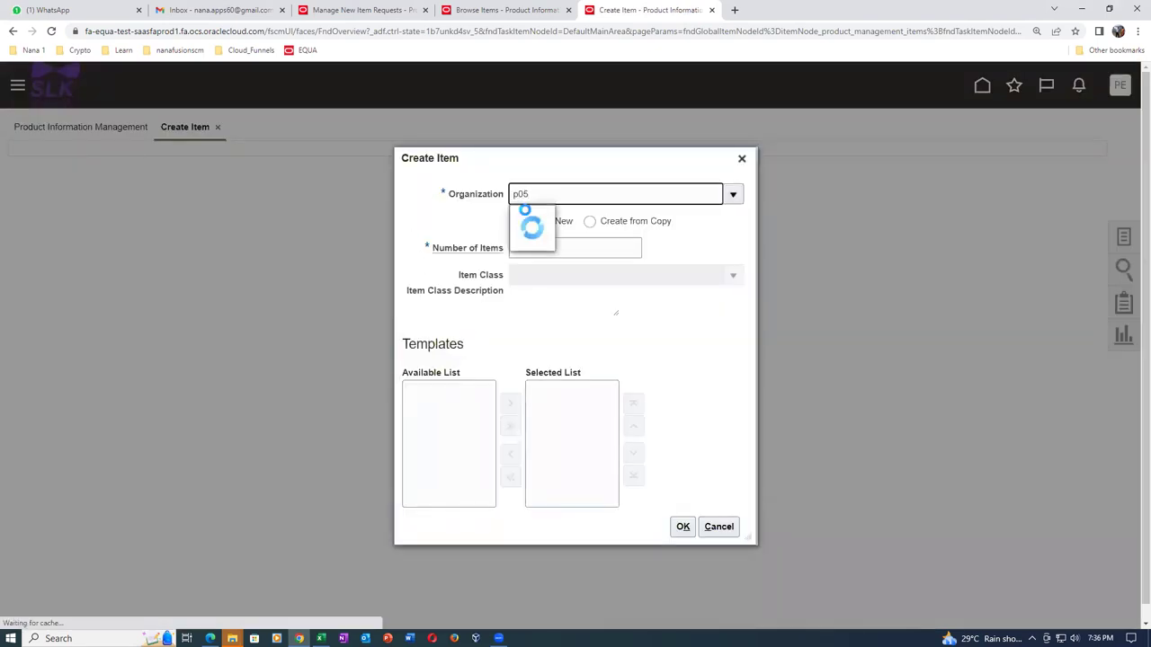
{"action": "left_click", "coordinate": [526, 217]}
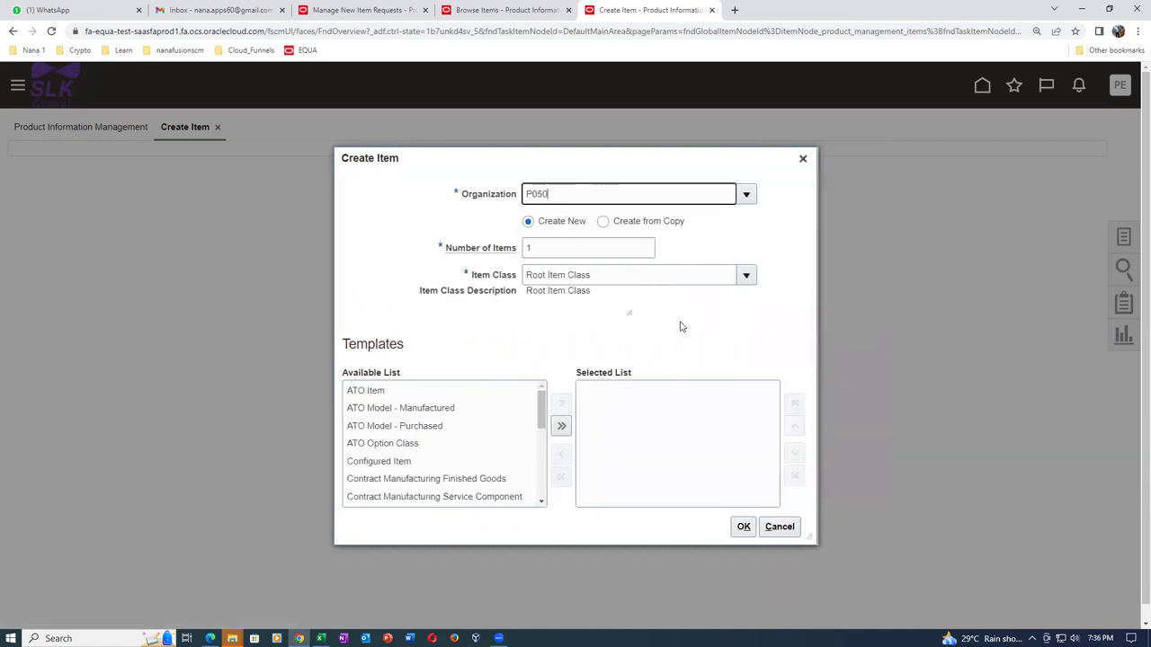
{"action": "type", "text": "p05"}
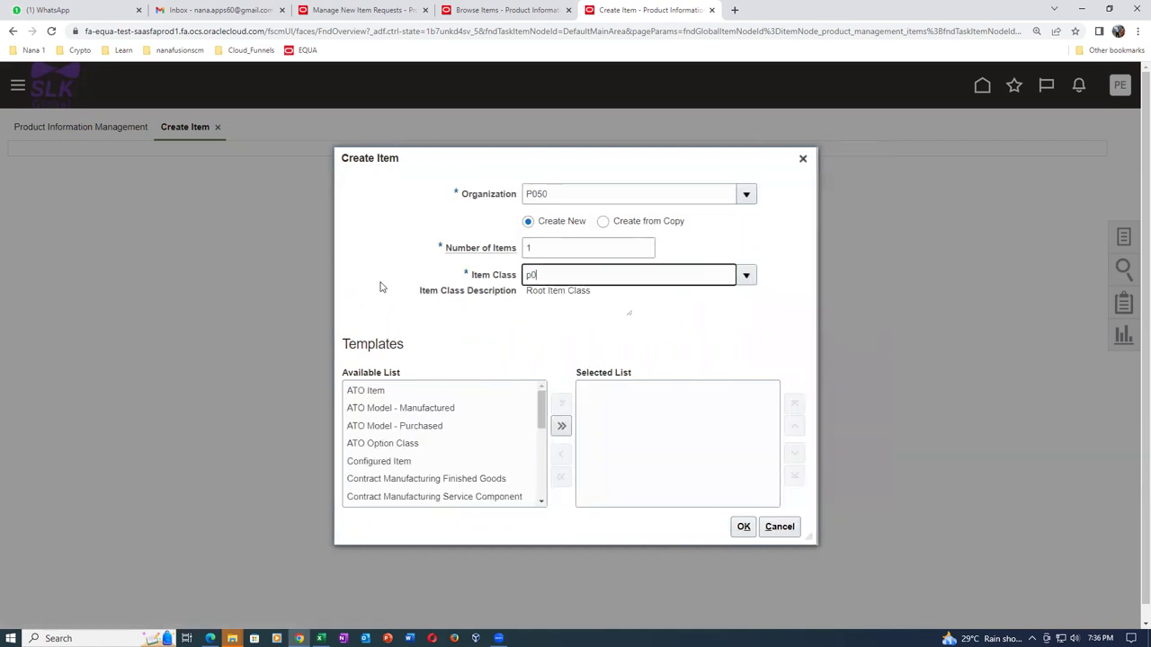
{"action": "left_click", "coordinate": [590, 347]}
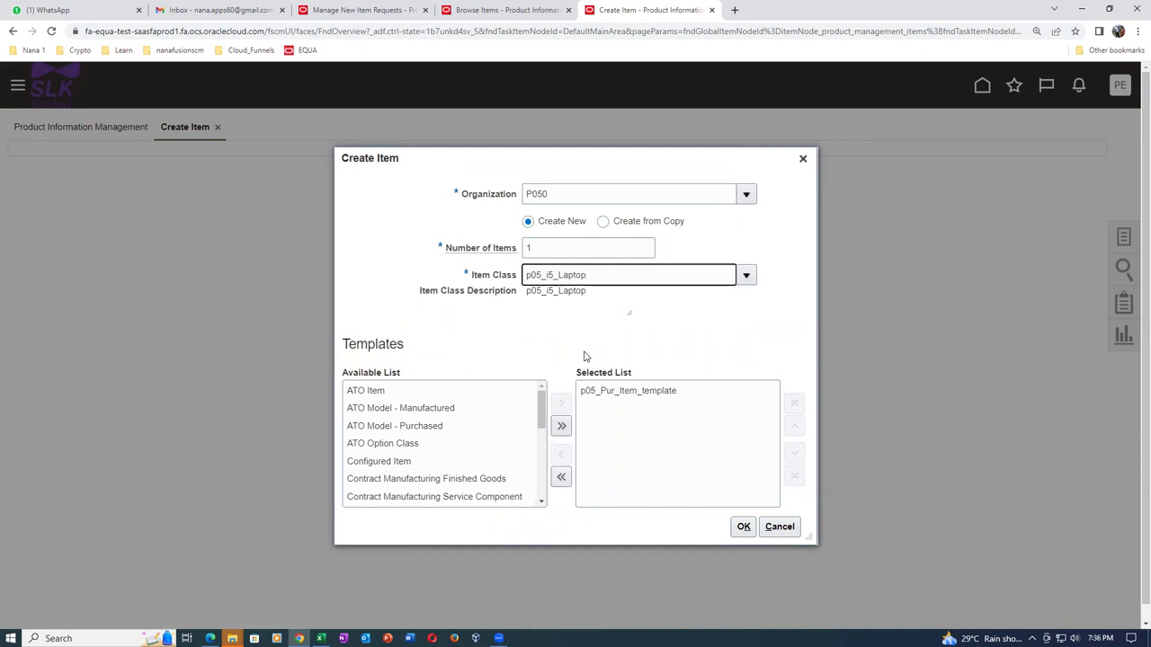
{"action": "left_click", "coordinate": [741, 526]}
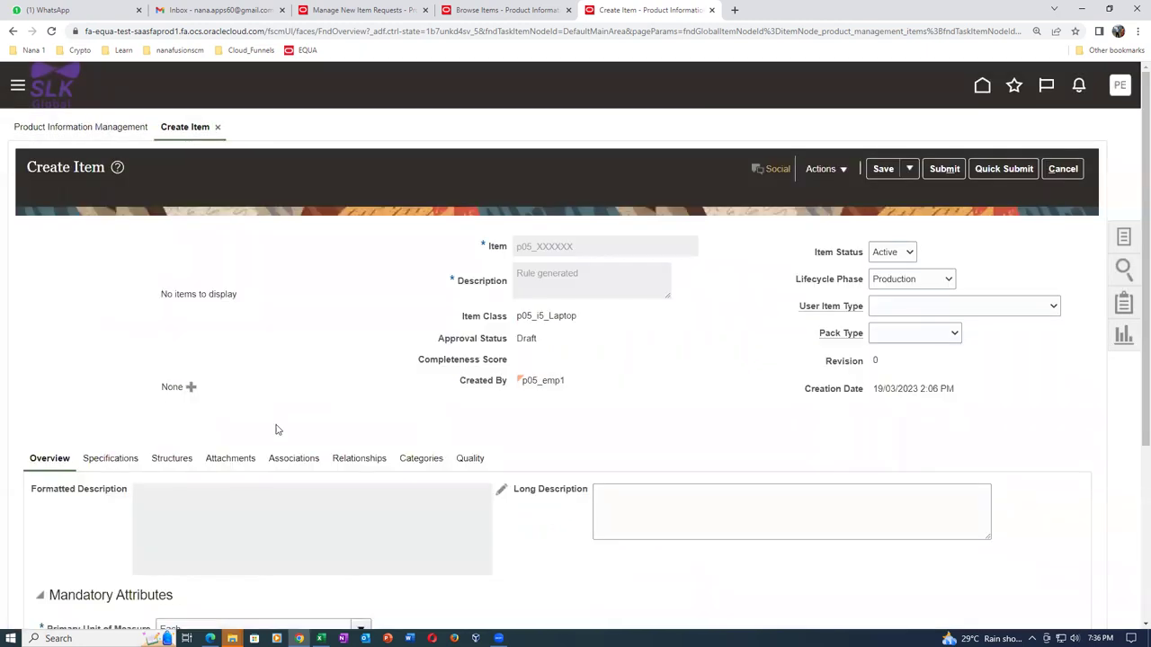
Step: Enter 19 for p05_Display and choose 16 GB RAM for p05_RAM Size
{"action": "scroll", "coordinate": [279, 406], "scroll_direction": "down", "scroll_amount": 1}
{"action": "scroll", "coordinate": [280, 406], "scroll_direction": "down", "scroll_amount": 1}
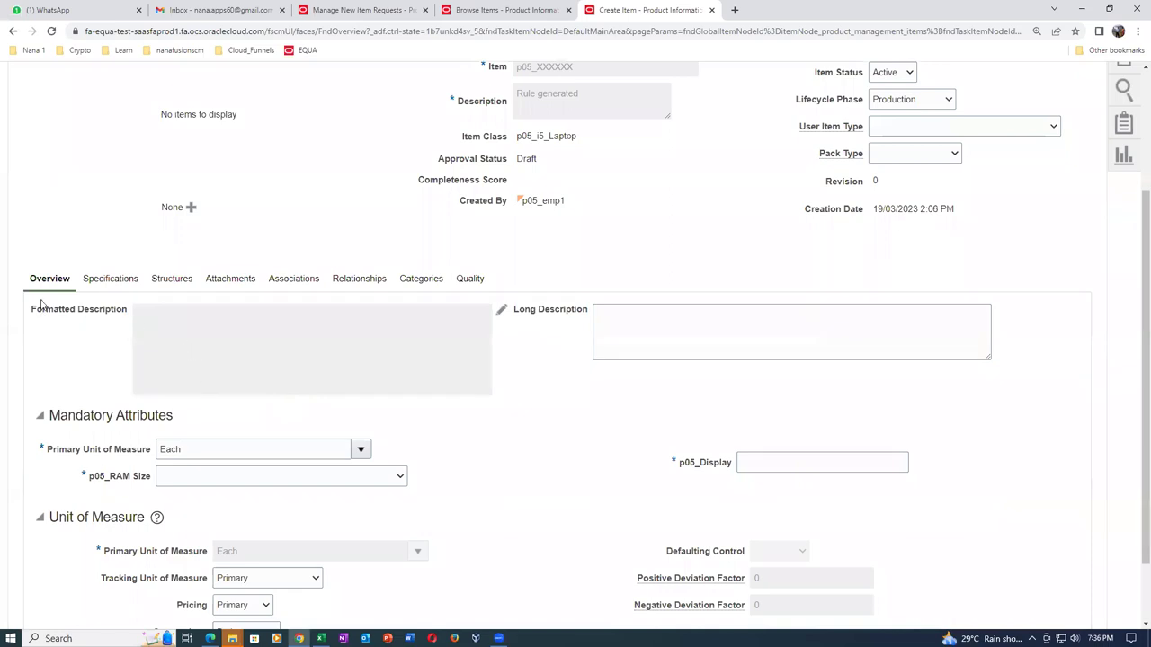
{"action": "left_click", "coordinate": [784, 465]}
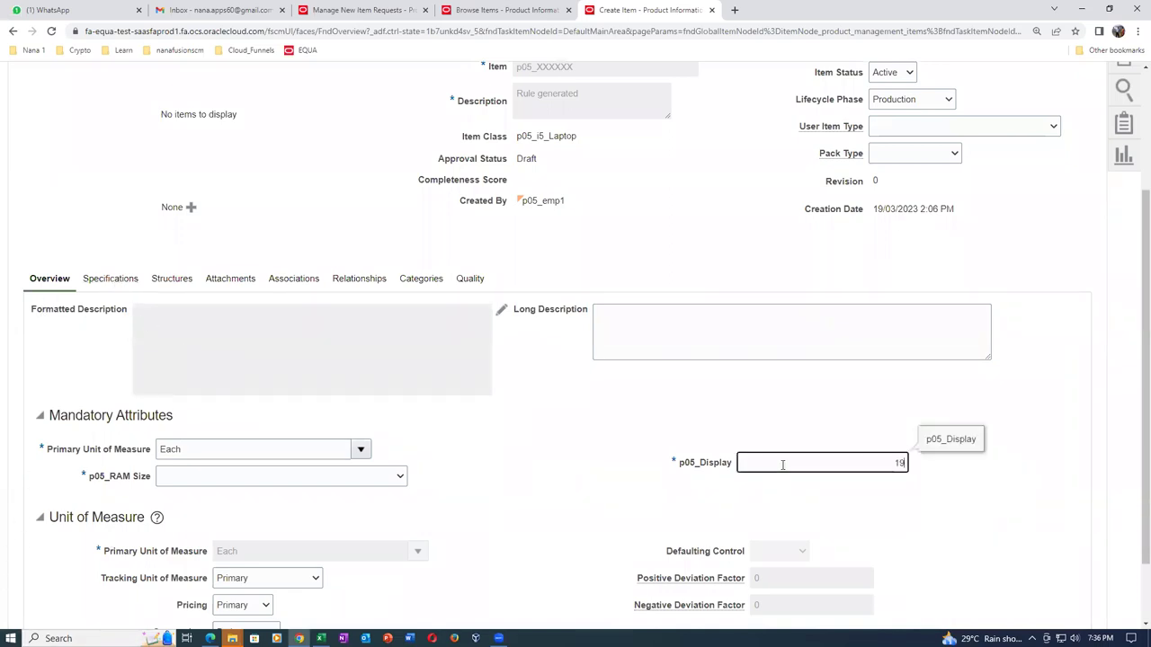
{"action": "left_click", "coordinate": [347, 482]}
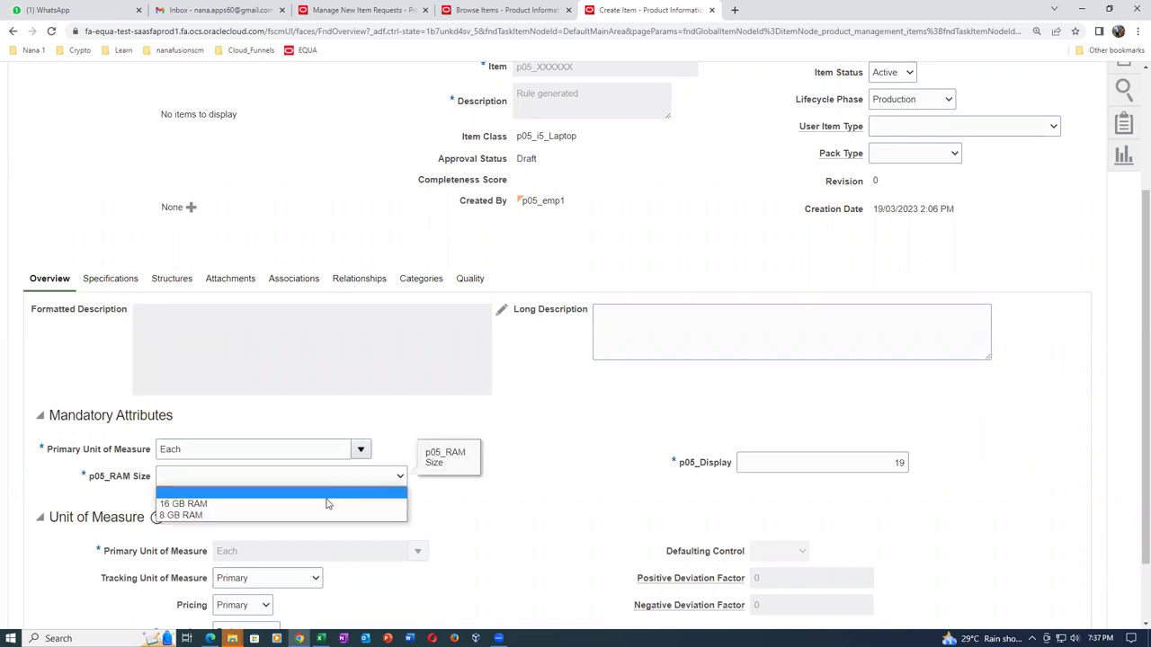
{"action": "left_click", "coordinate": [326, 506]}
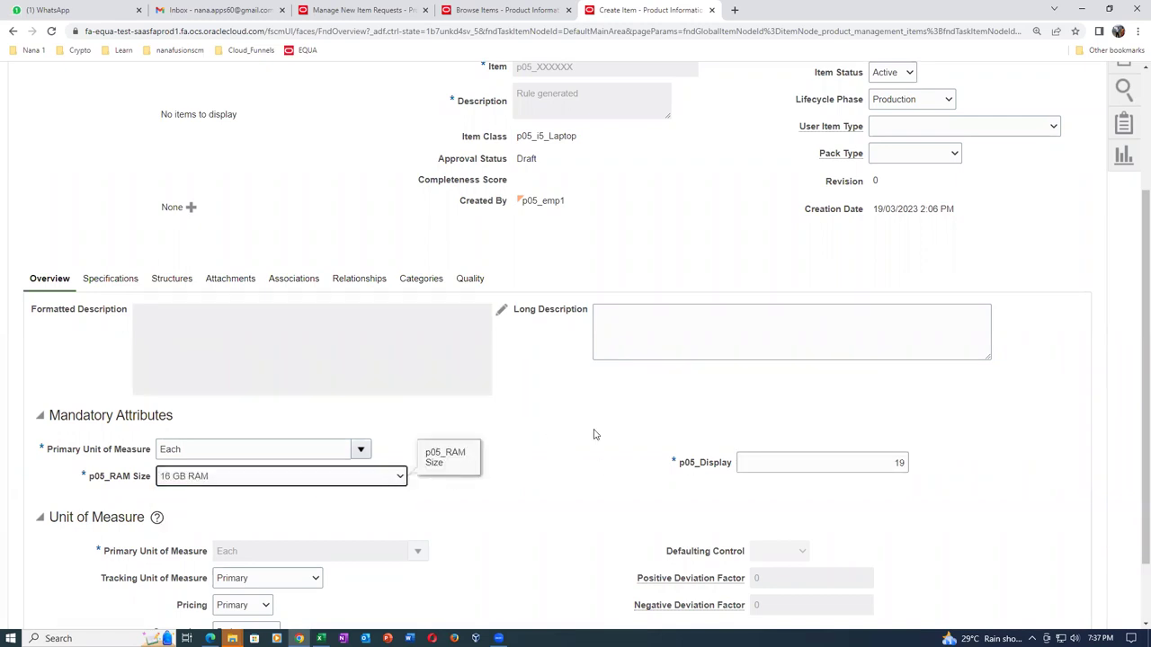
Step: Save the laptop as item p05_1090, accept the rules message, and view its Specifications
{"action": "scroll", "coordinate": [593, 435], "scroll_direction": "up", "scroll_amount": 2}
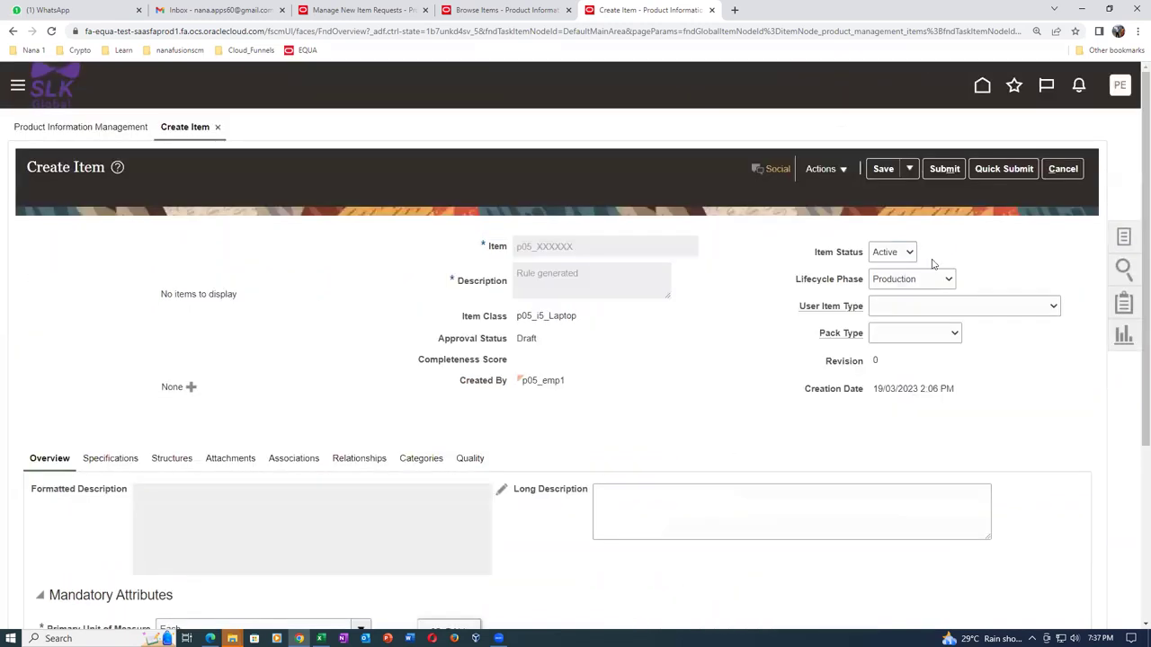
{"action": "left_click", "coordinate": [883, 169]}
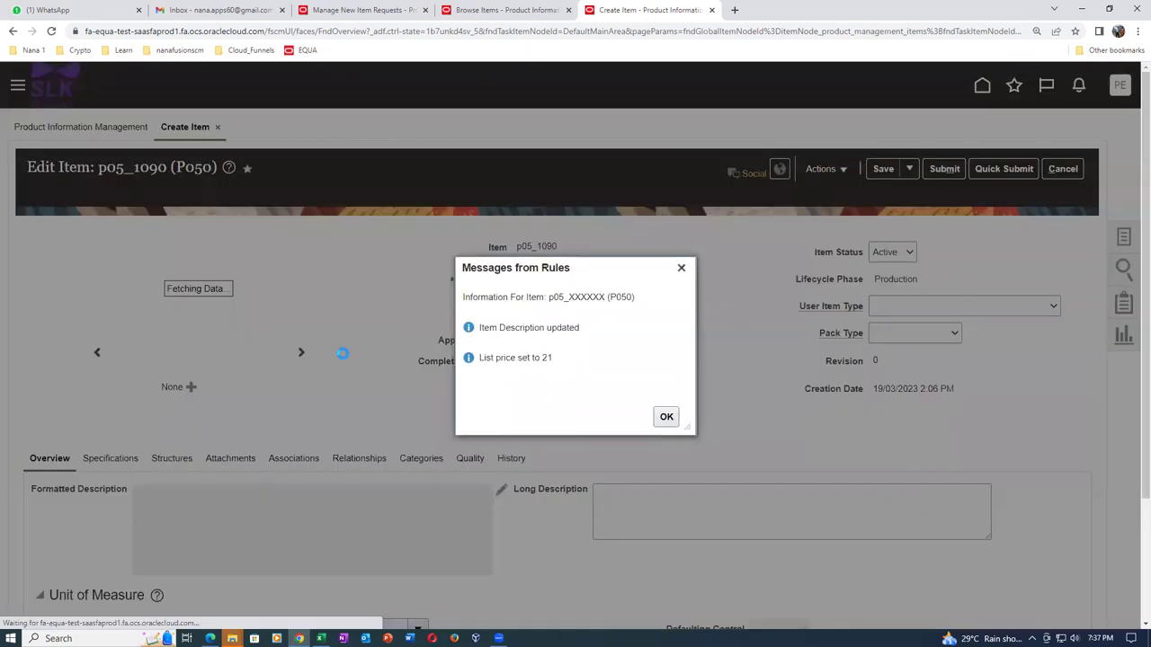
{"action": "left_click", "coordinate": [666, 417]}
{"action": "scroll", "coordinate": [223, 417], "scroll_direction": "down", "scroll_amount": 2}
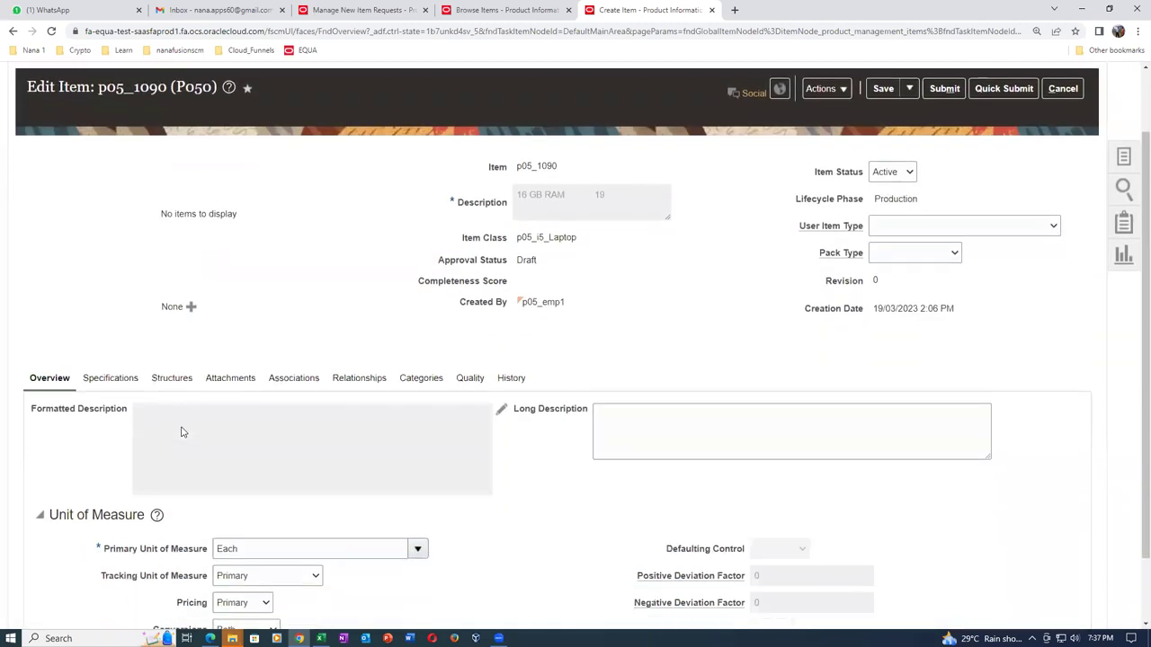
{"action": "left_click", "coordinate": [110, 298]}
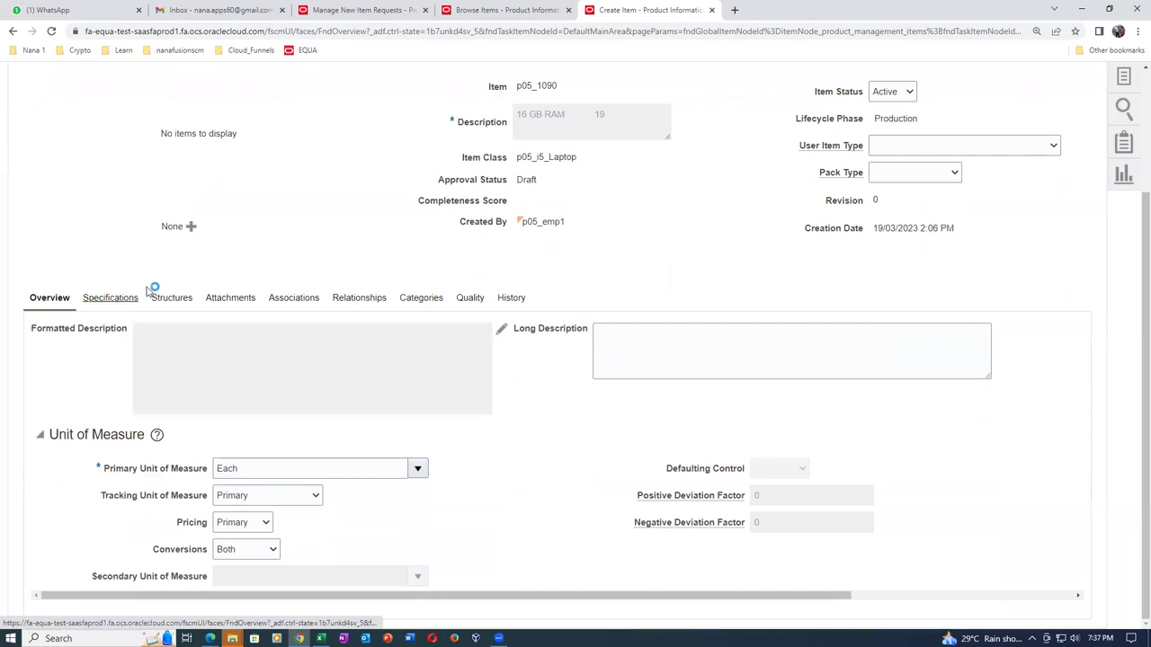
Step: Review item p05_1090's purchasing and inventory attributes
{"action": "scroll", "coordinate": [32, 428], "scroll_direction": "down", "scroll_amount": 1}
{"action": "left_click", "coordinate": [52, 368]}
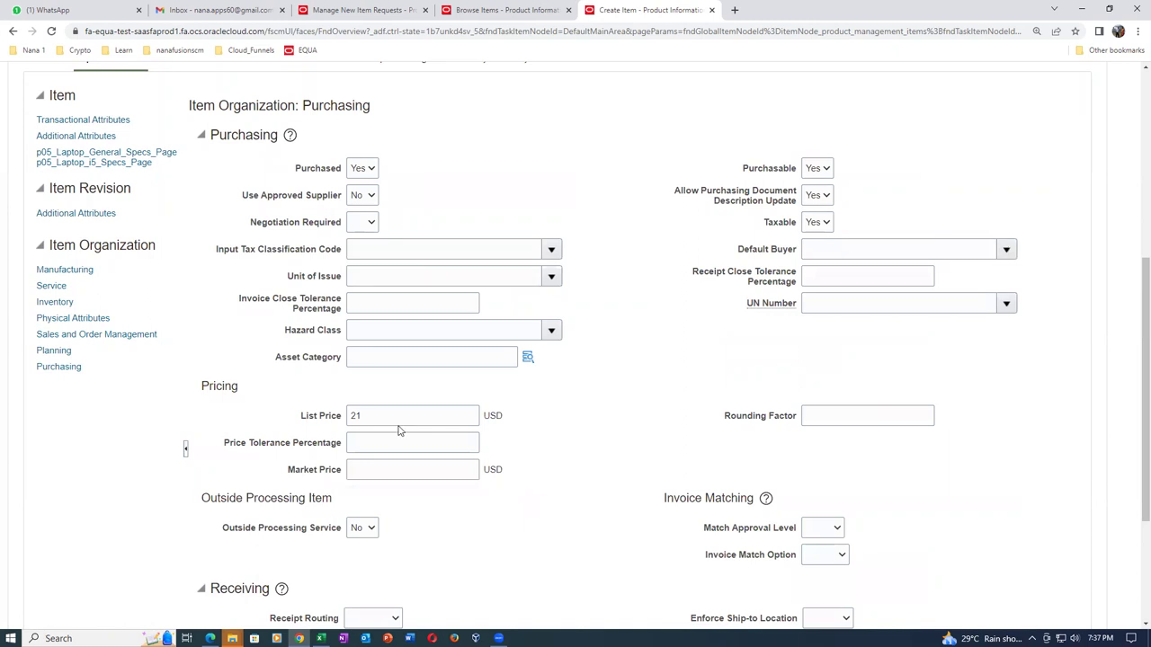
{"action": "left_click", "coordinate": [56, 303]}
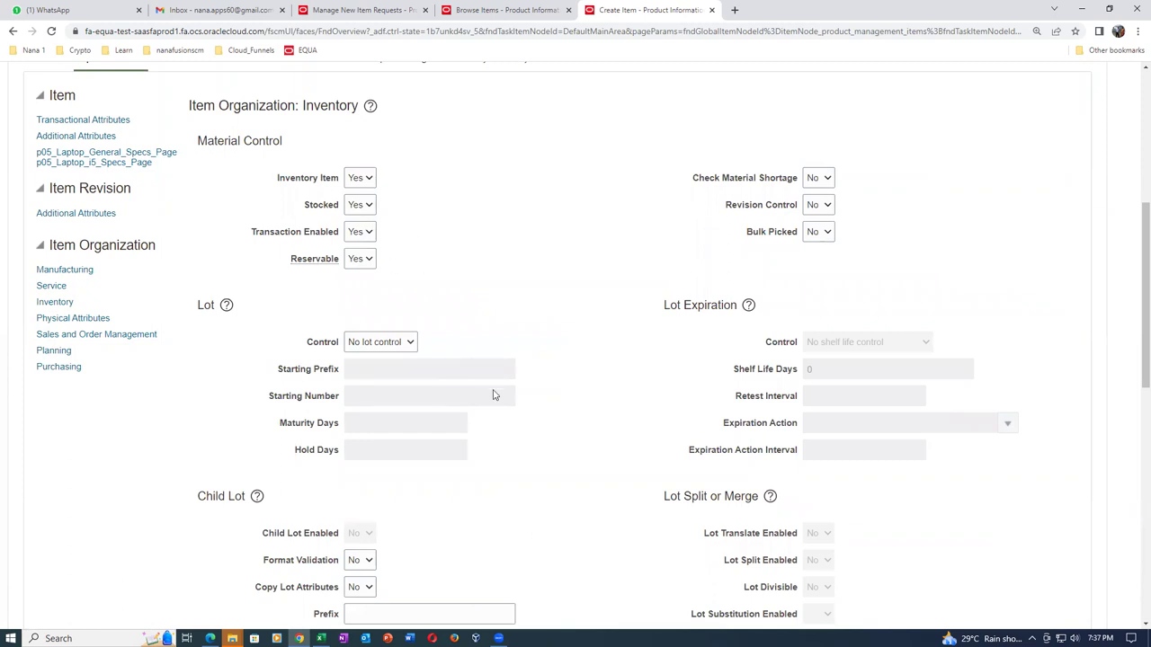
{"action": "scroll", "coordinate": [509, 471], "scroll_direction": "up", "scroll_amount": 3}
{"action": "scroll", "coordinate": [510, 471], "scroll_direction": "down", "scroll_amount": 5}
{"action": "scroll", "coordinate": [513, 472], "scroll_direction": "down", "scroll_amount": 1}
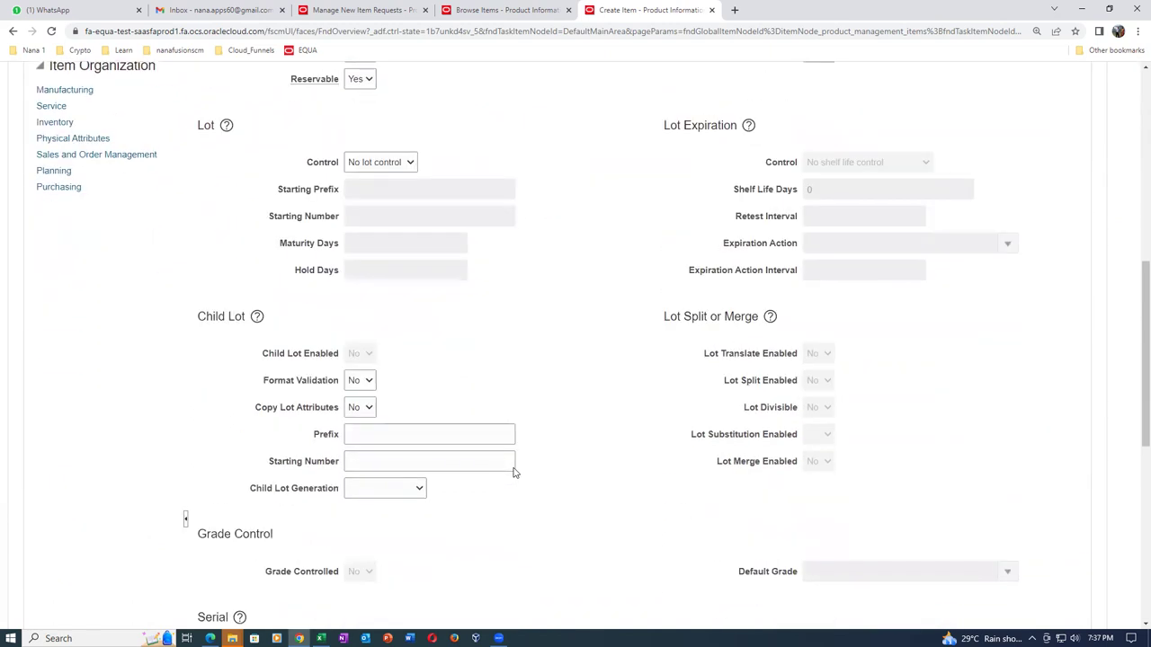
{"action": "scroll", "coordinate": [515, 470], "scroll_direction": "down", "scroll_amount": 2}
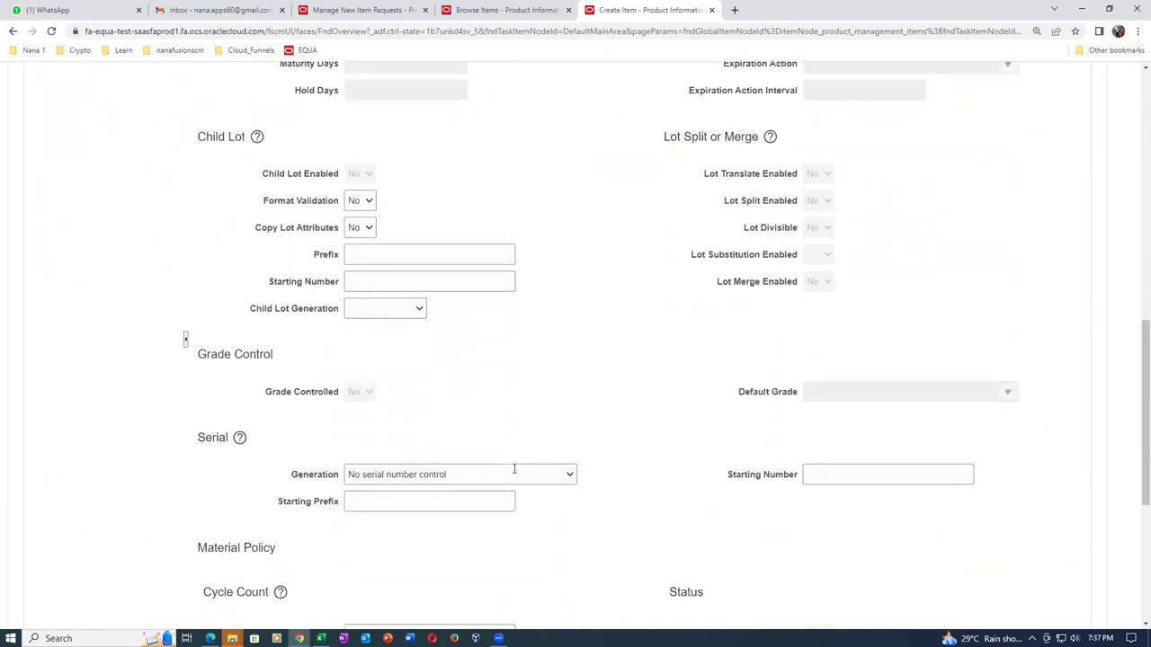
Step: Check the serial starting prefix and number fields, then submit item p05_1090
{"action": "left_click", "coordinate": [352, 501]}
{"action": "left_click", "coordinate": [814, 476]}
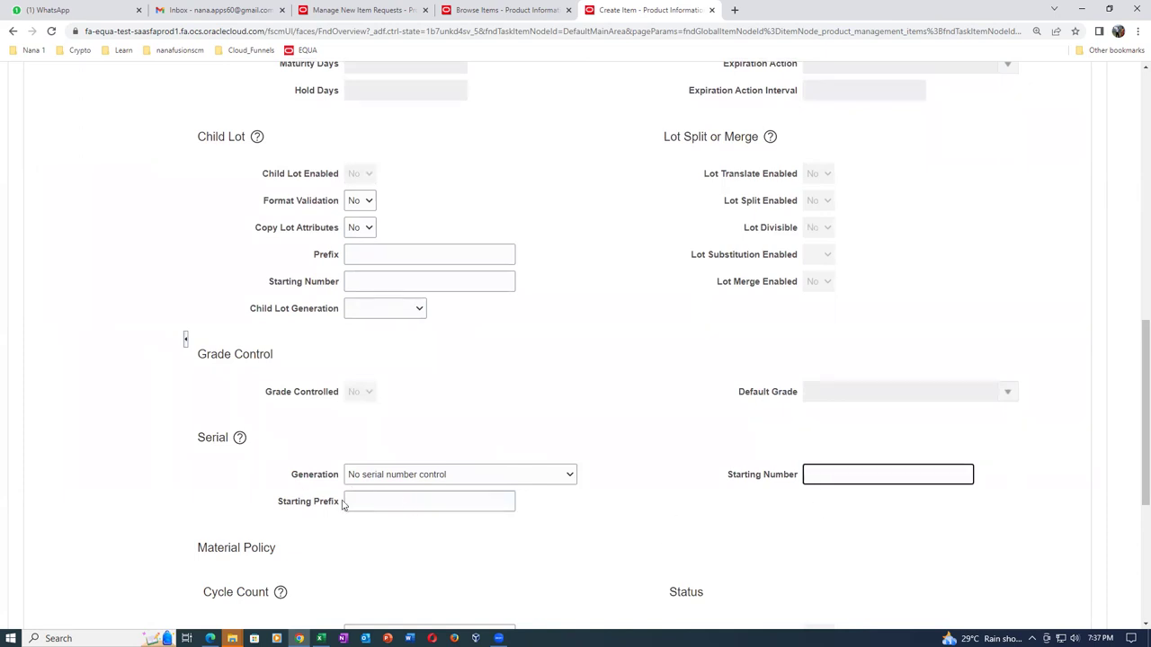
{"action": "left_click", "coordinate": [380, 502]}
{"action": "left_click", "coordinate": [820, 476]}
{"action": "left_click", "coordinate": [373, 502]}
{"action": "left_click", "coordinate": [836, 471]}
{"action": "scroll", "coordinate": [681, 498], "scroll_direction": "down", "scroll_amount": 3}
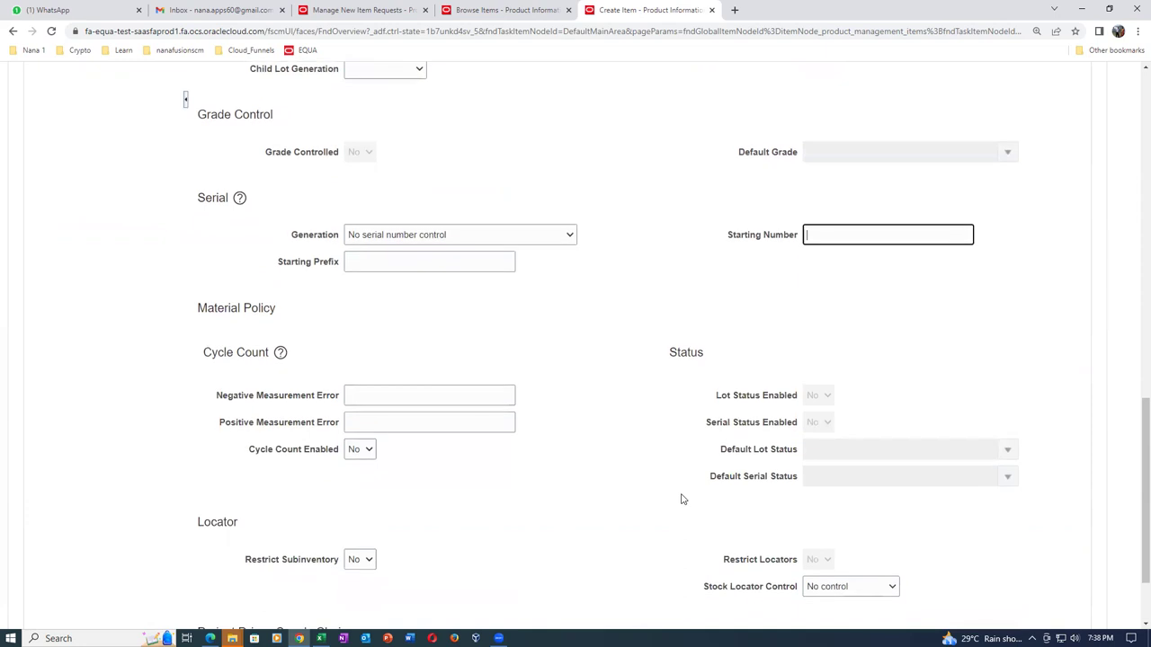
{"action": "scroll", "coordinate": [683, 500], "scroll_direction": "up", "scroll_amount": 3}
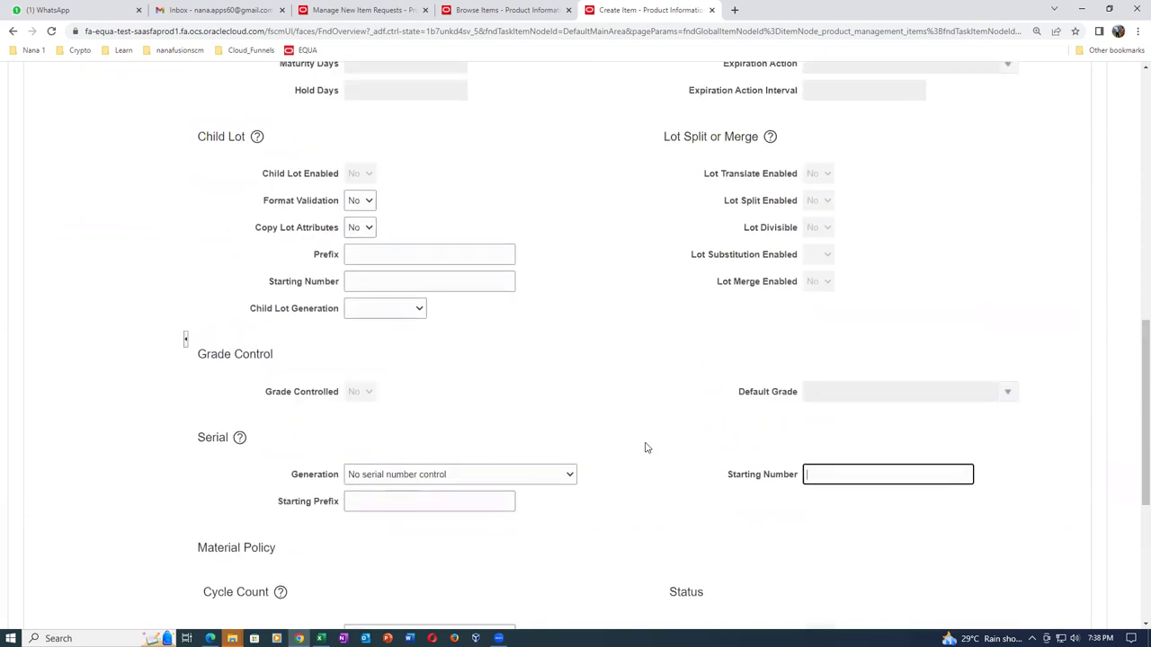
{"action": "scroll", "coordinate": [630, 459], "scroll_direction": "up", "scroll_amount": 10}
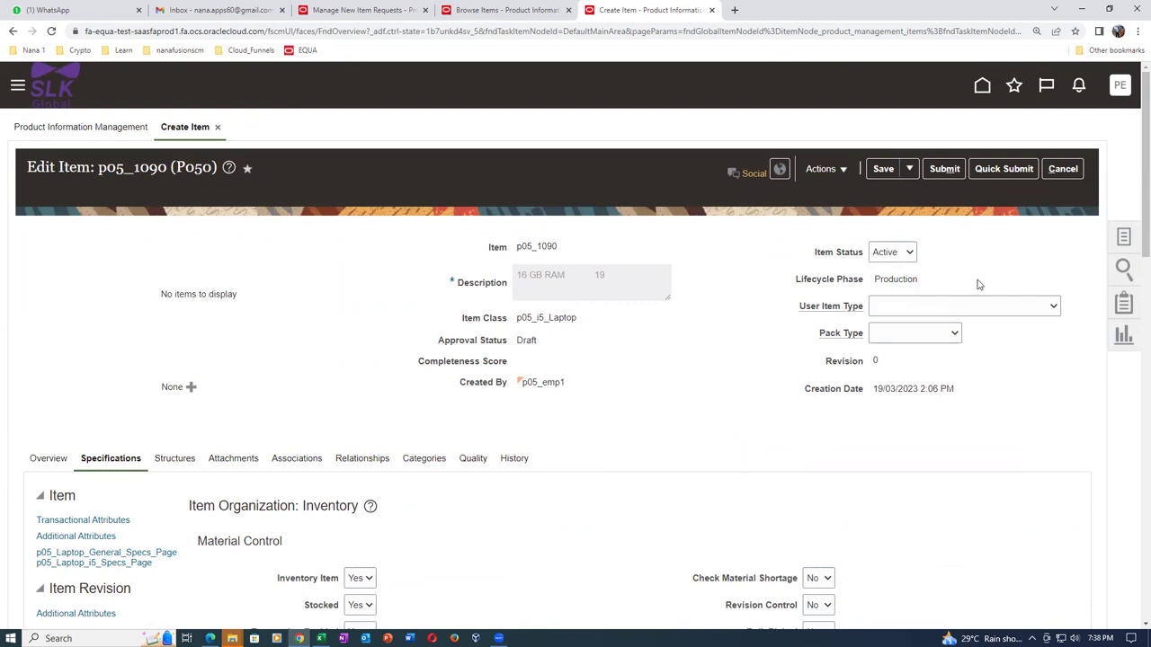
{"action": "left_click", "coordinate": [947, 168]}
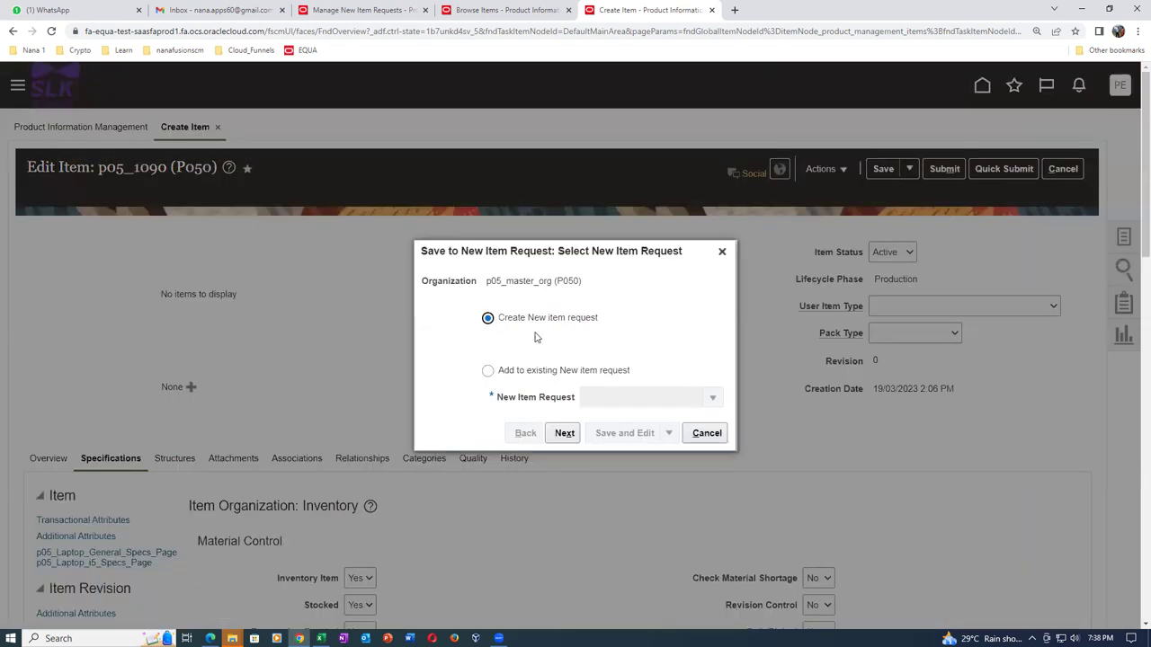
Step: Create request NIR_2001 with a request name, reuse it as the description, and save for editing
{"action": "left_click", "coordinate": [565, 432]}
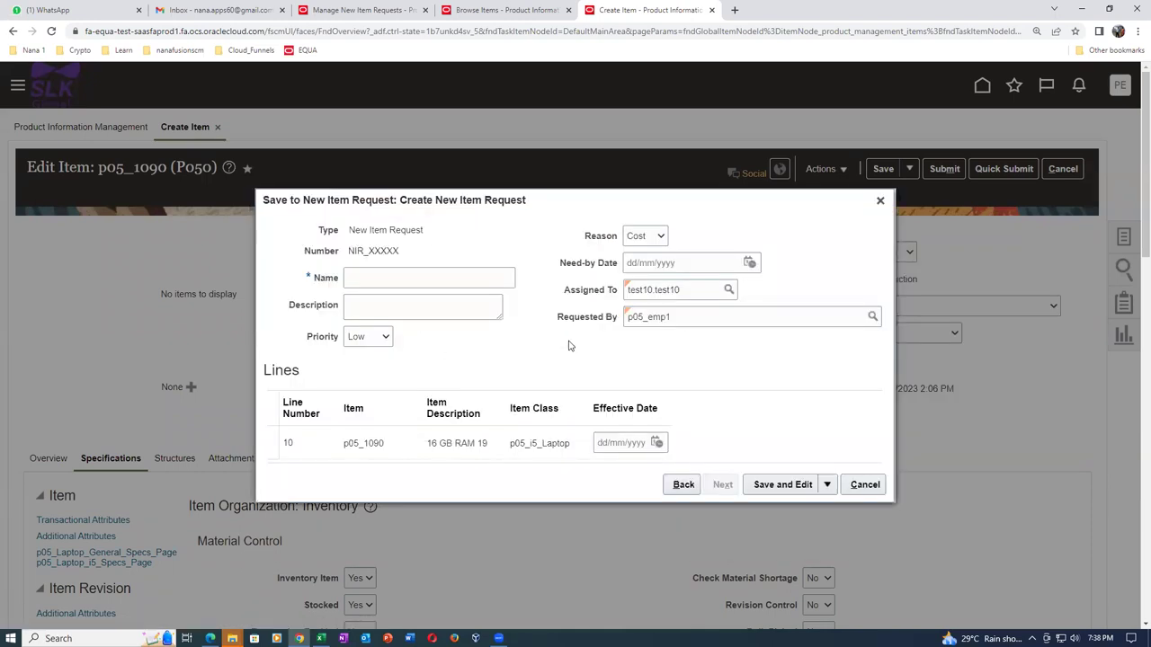
{"action": "left_click", "coordinate": [411, 277]}
{"action": "type", "text": "Nana_200"}
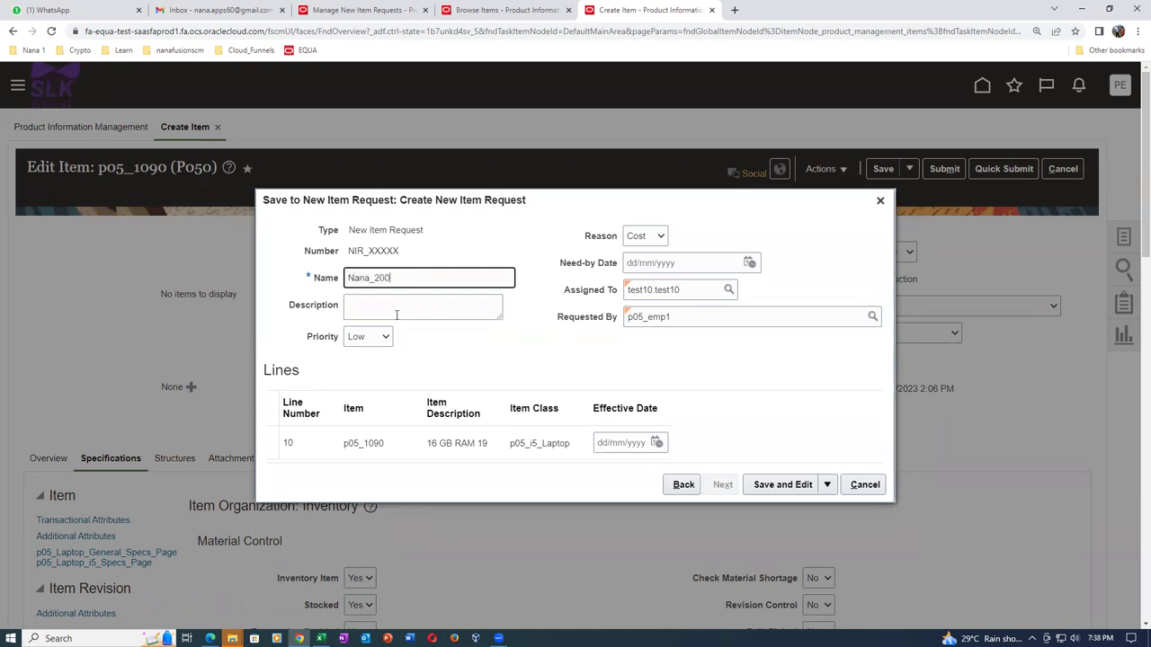
{"action": "left_click_drag", "start_coordinate": [416, 282], "coordinate": [284, 312]}
{"action": "key", "text": "ctrl+c"}
{"action": "left_click", "coordinate": [444, 310]}
{"action": "key", "text": "ctrl+v"}
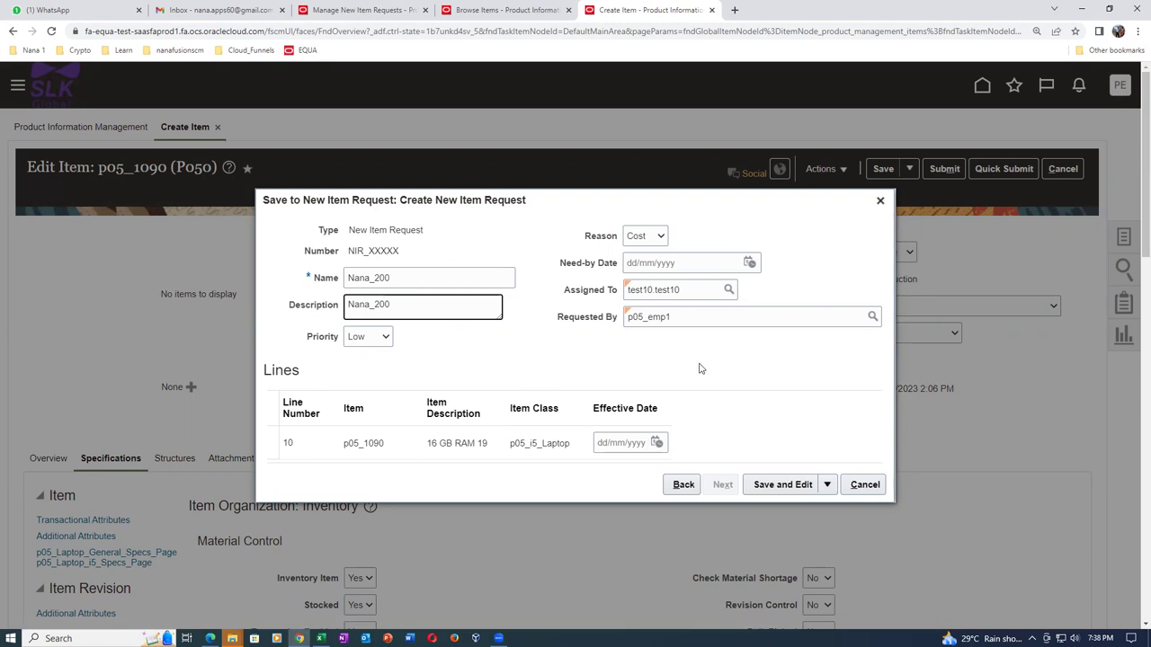
{"action": "left_click", "coordinate": [768, 487]}
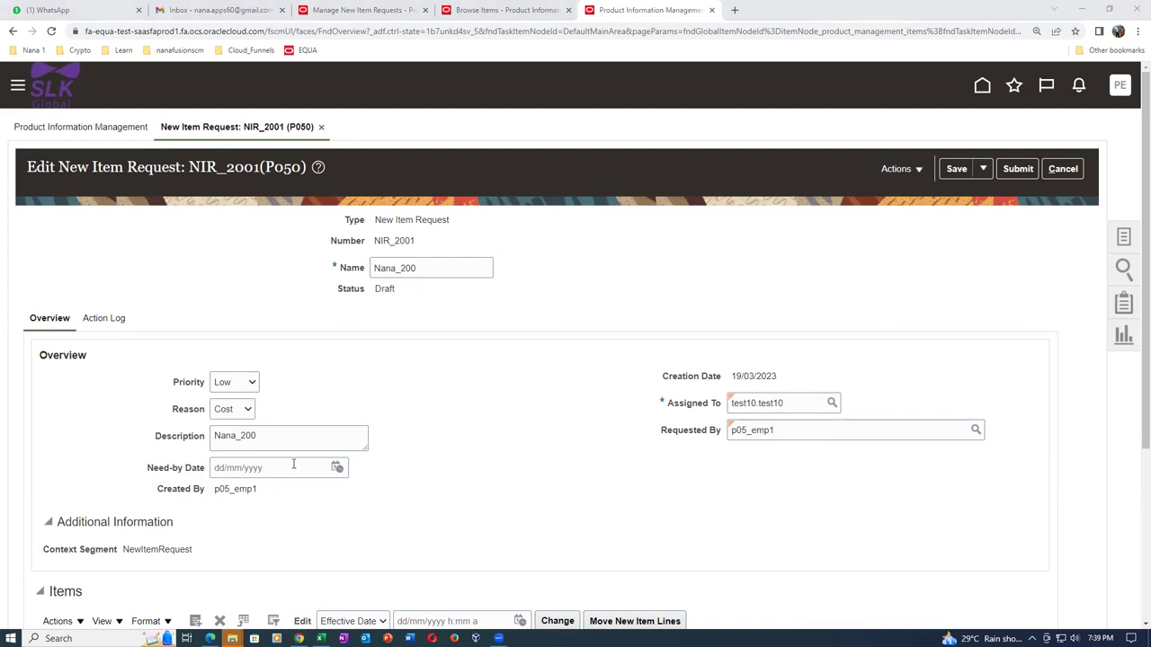
Step: Review NIR_2001's Items table and Action Log, then submit the request from Overview
{"action": "scroll", "coordinate": [294, 465], "scroll_direction": "down", "scroll_amount": 2}
{"action": "scroll", "coordinate": [294, 465], "scroll_direction": "down", "scroll_amount": 1}
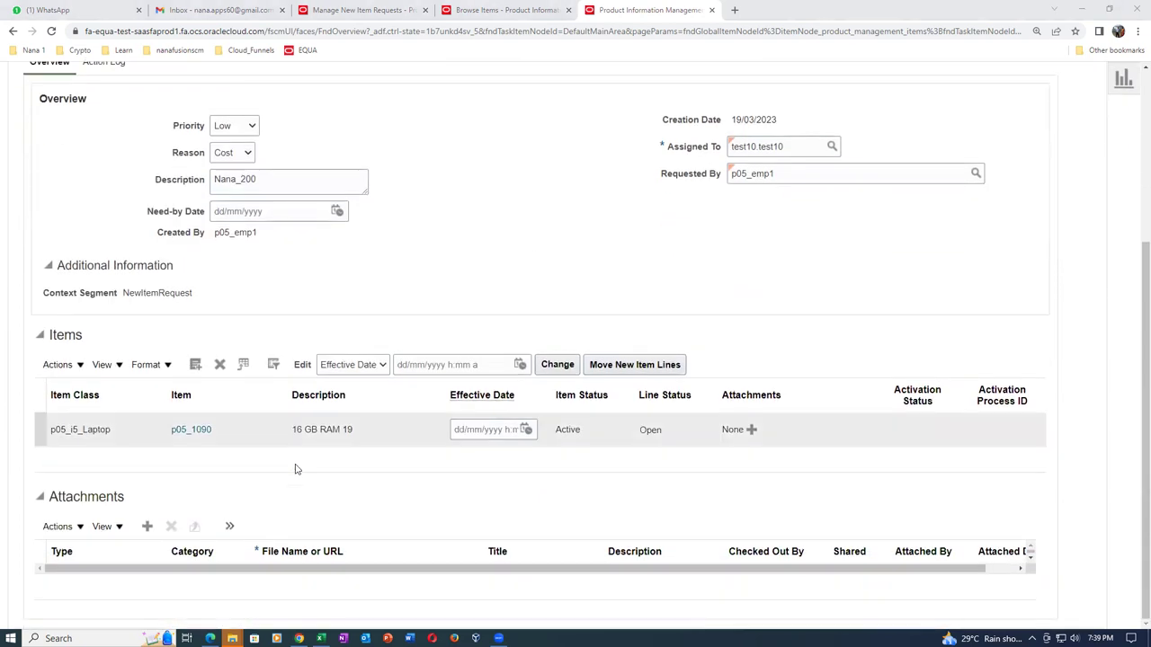
{"action": "scroll", "coordinate": [189, 413], "scroll_direction": "up", "scroll_amount": 3}
{"action": "left_click", "coordinate": [101, 318]}
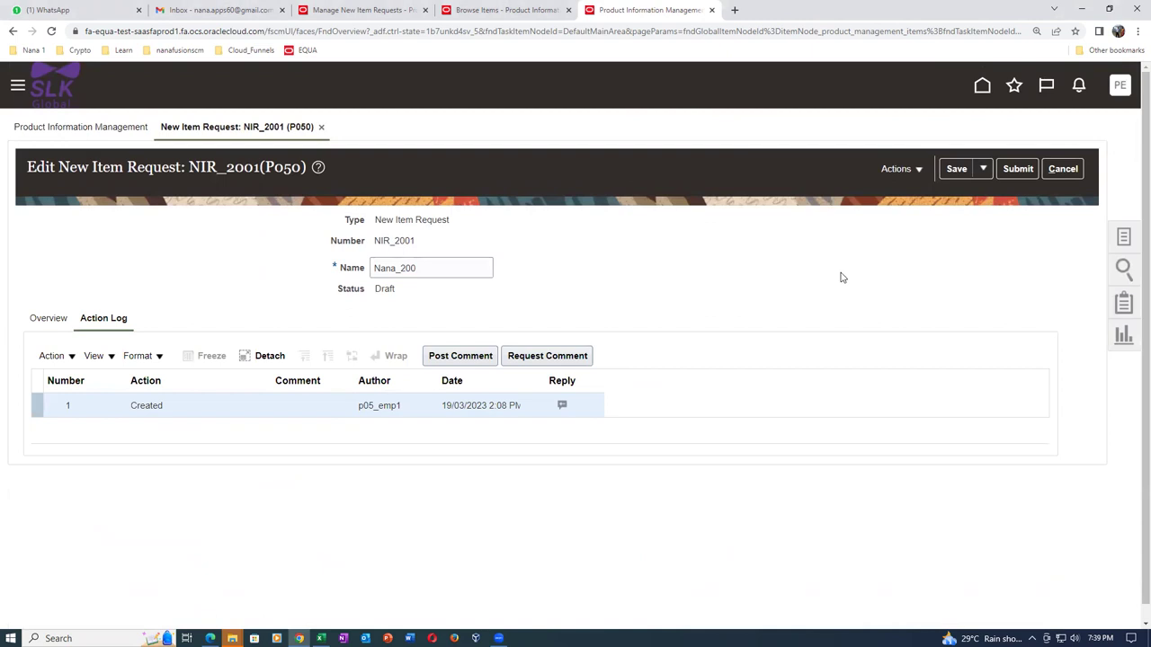
{"action": "left_click", "coordinate": [49, 318]}
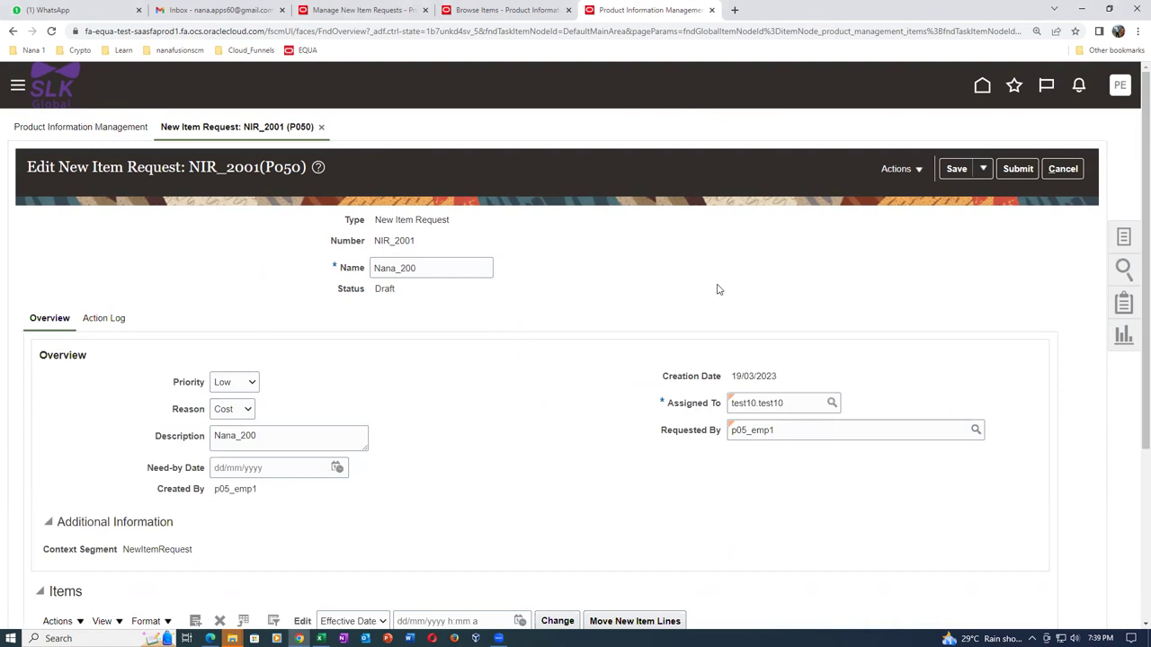
{"action": "left_click", "coordinate": [1018, 169]}
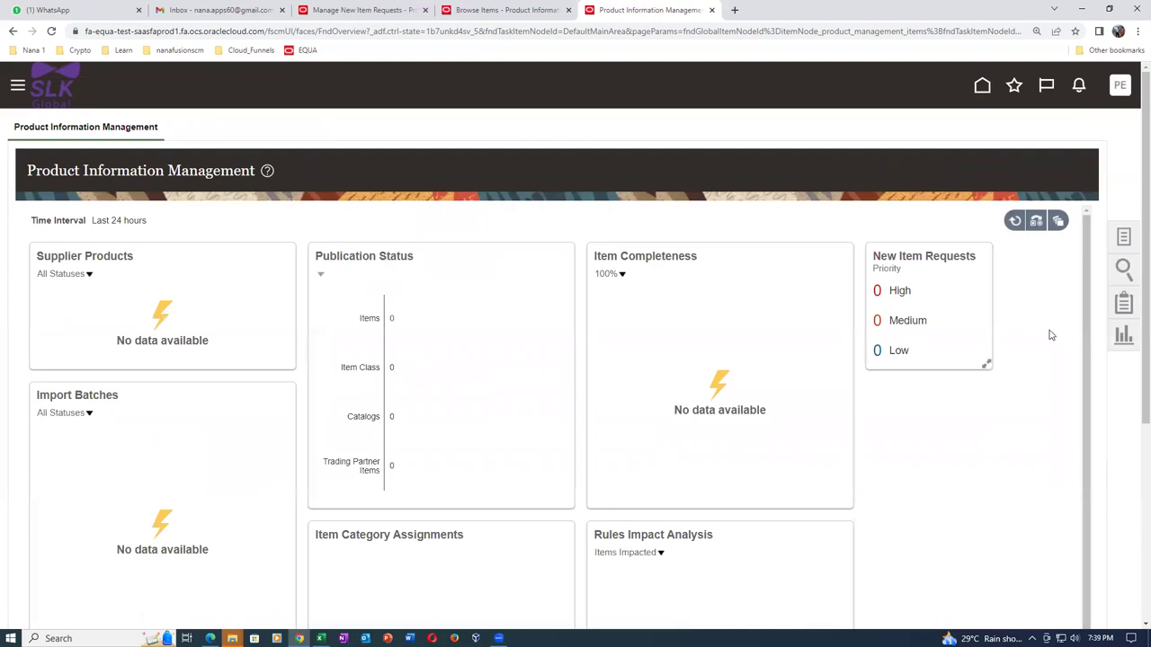
Step: Search Manage New Item Requests for request number NIR_2001
{"action": "left_click", "coordinate": [1123, 239]}
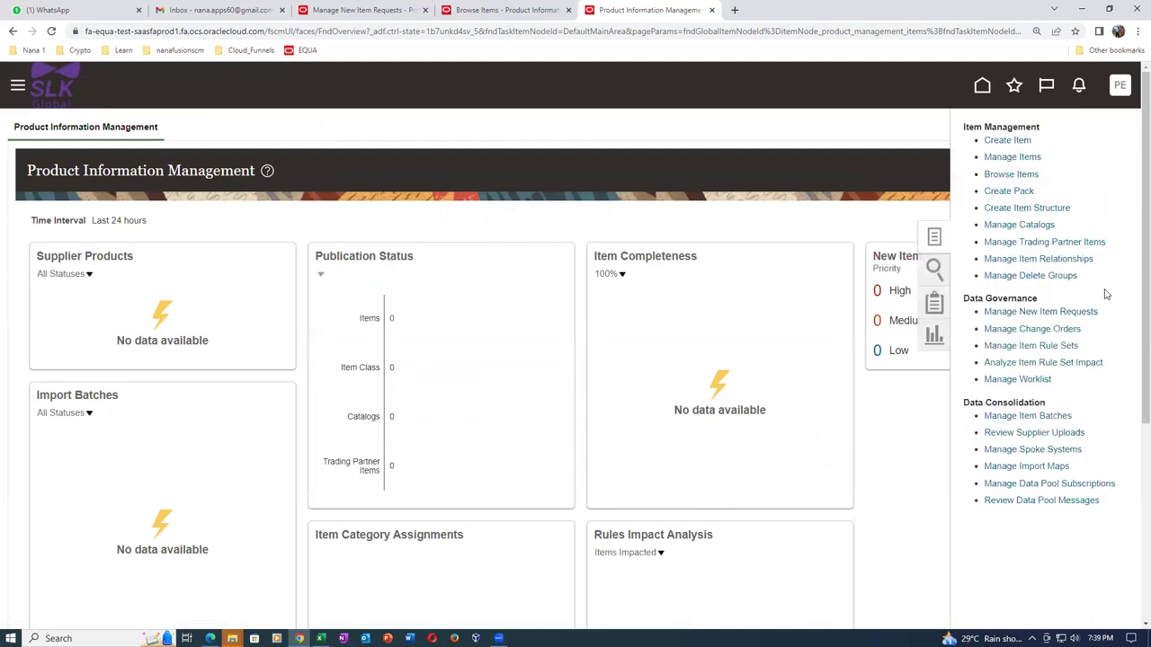
{"action": "left_click", "coordinate": [1045, 311]}
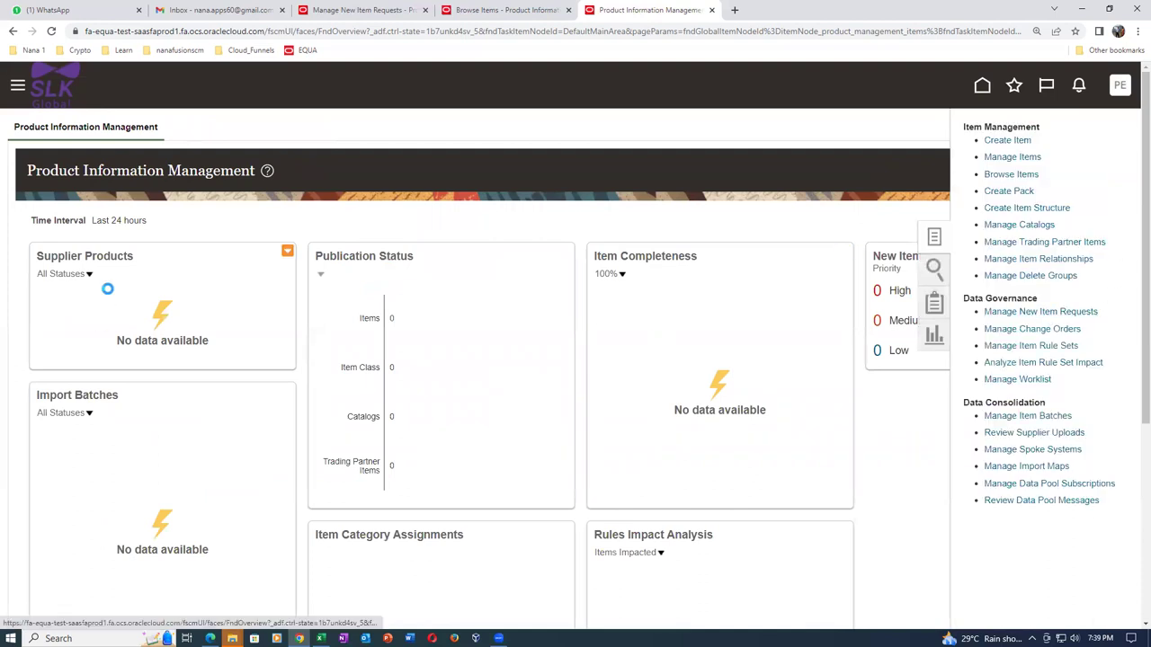
{"action": "left_click", "coordinate": [300, 263]}
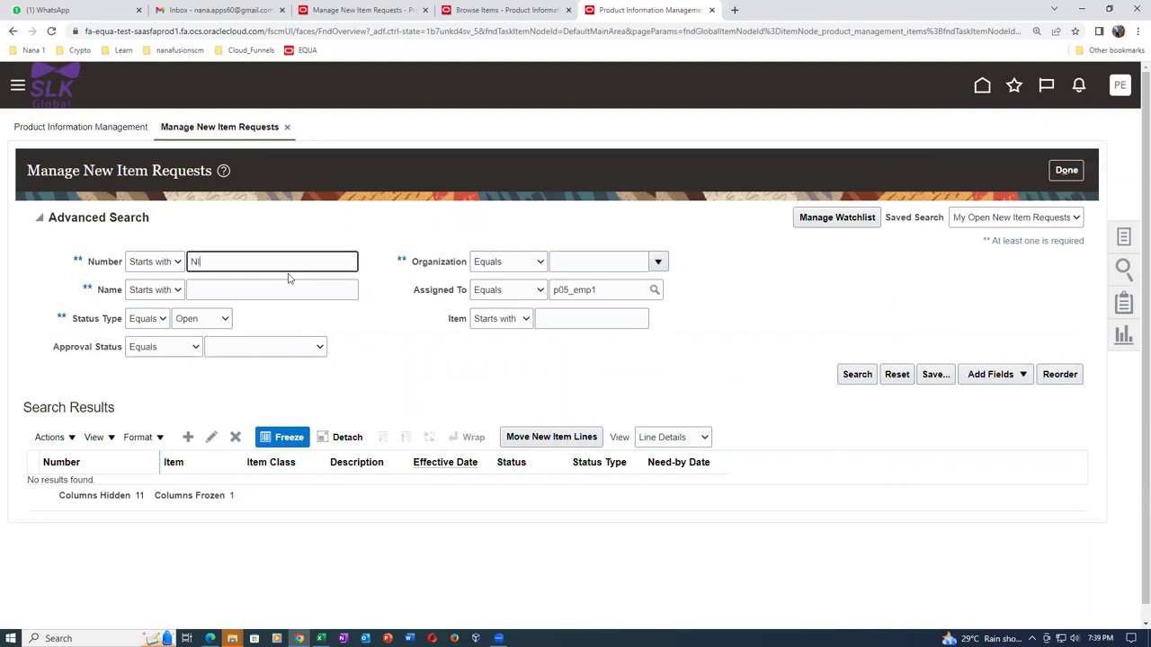
{"action": "type", "text": "NIR_2001"}
{"action": "key", "text": "Tab"}
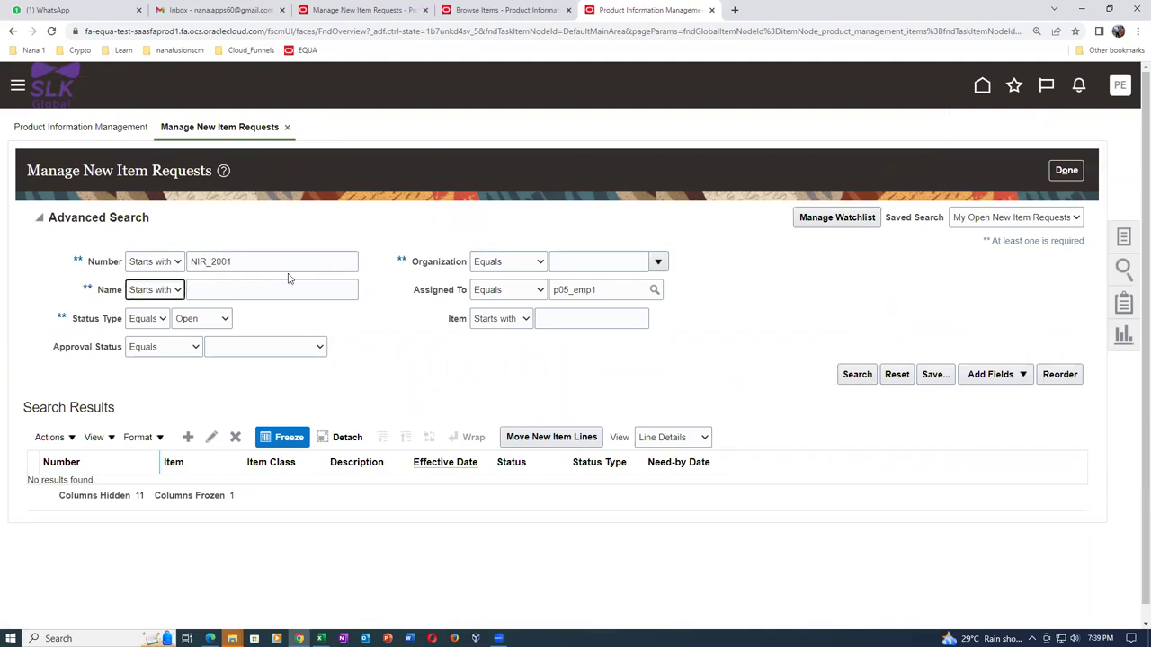
{"action": "left_click", "coordinate": [859, 374]}
Step: Clear the Assigned To and Status Type filters, rerun the search, and expand NIR_2001's lines
{"action": "double_click", "coordinate": [609, 288]}
{"action": "key", "text": "BackSpace"}
{"action": "left_click", "coordinate": [189, 320]}
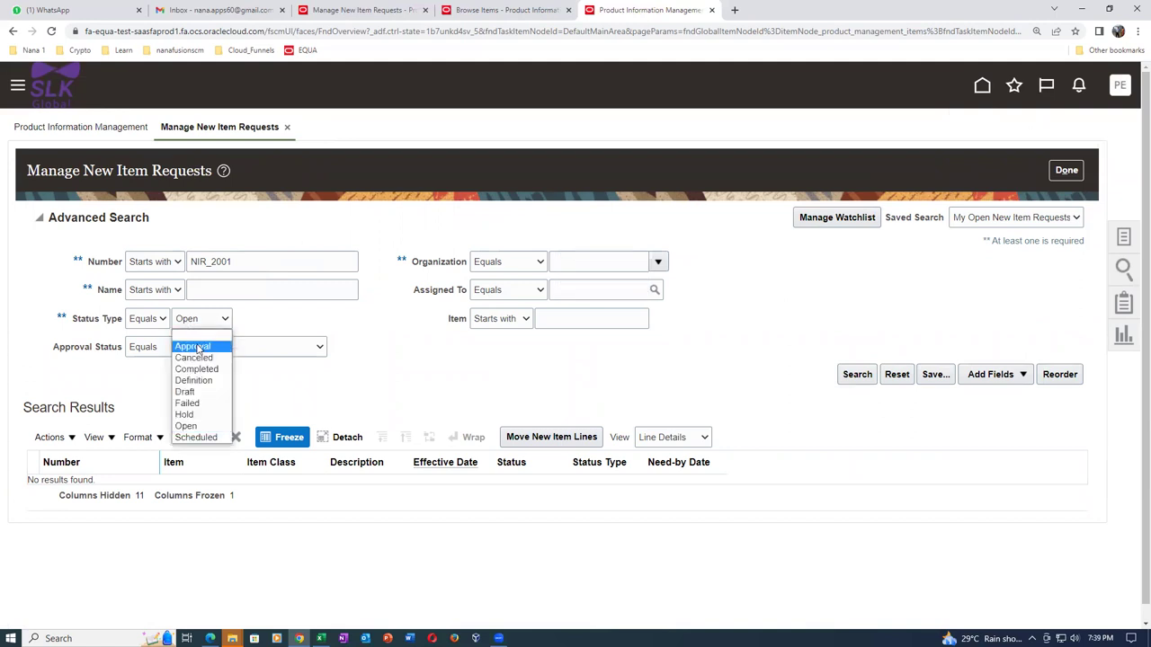
{"action": "left_click", "coordinate": [198, 336]}
{"action": "left_click", "coordinate": [859, 374]}
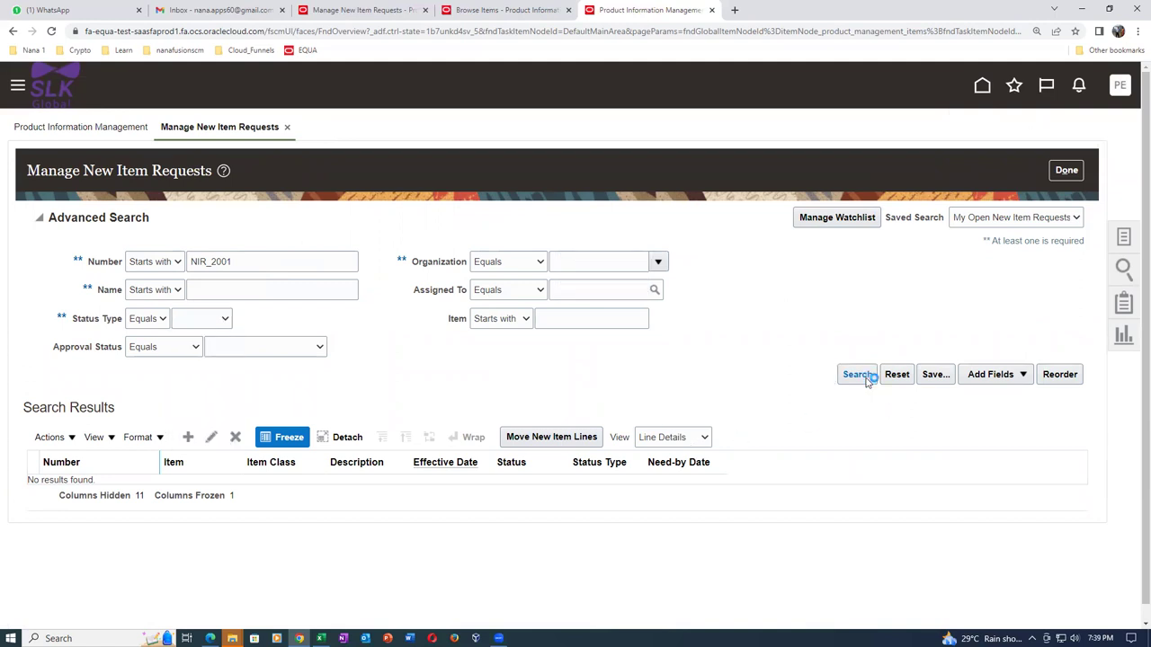
{"action": "left_click", "coordinate": [51, 331]}
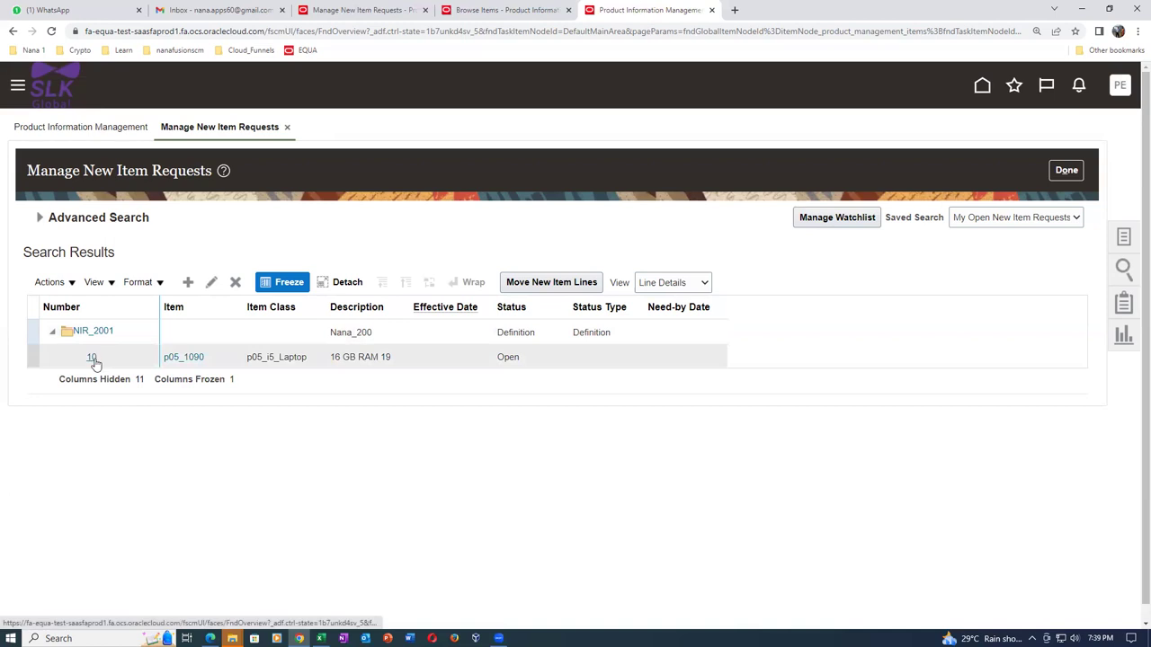
Step: Open NIR_2001's action log and select the Promoted to Definition entry
{"action": "left_click", "coordinate": [92, 358]}
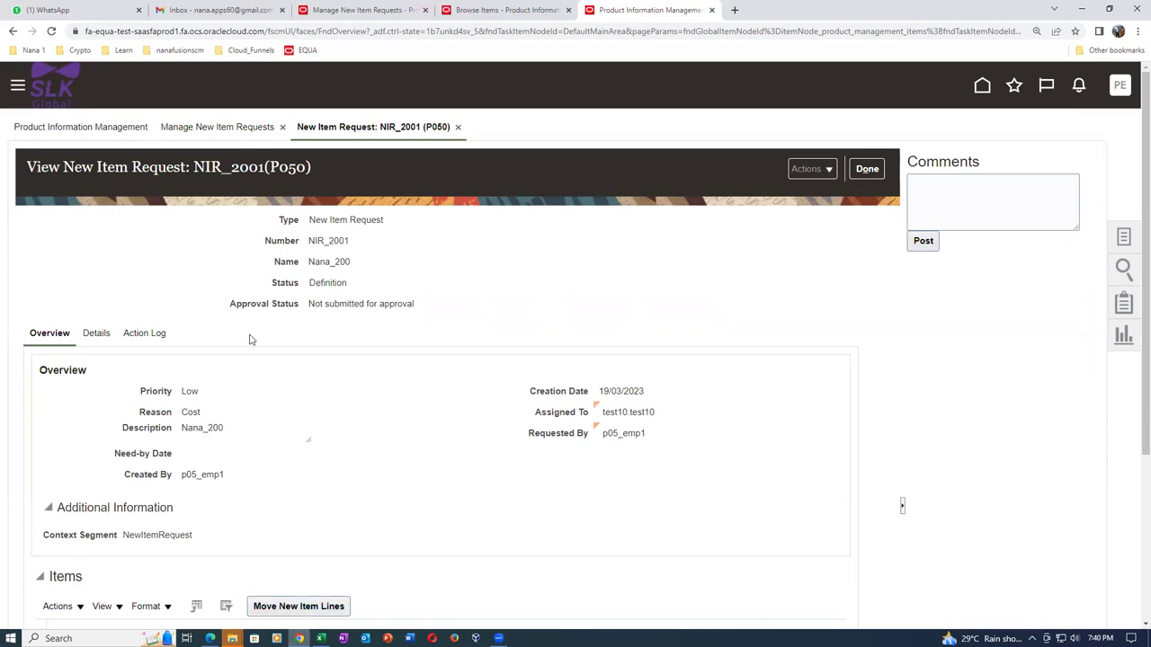
{"action": "left_click", "coordinate": [150, 334]}
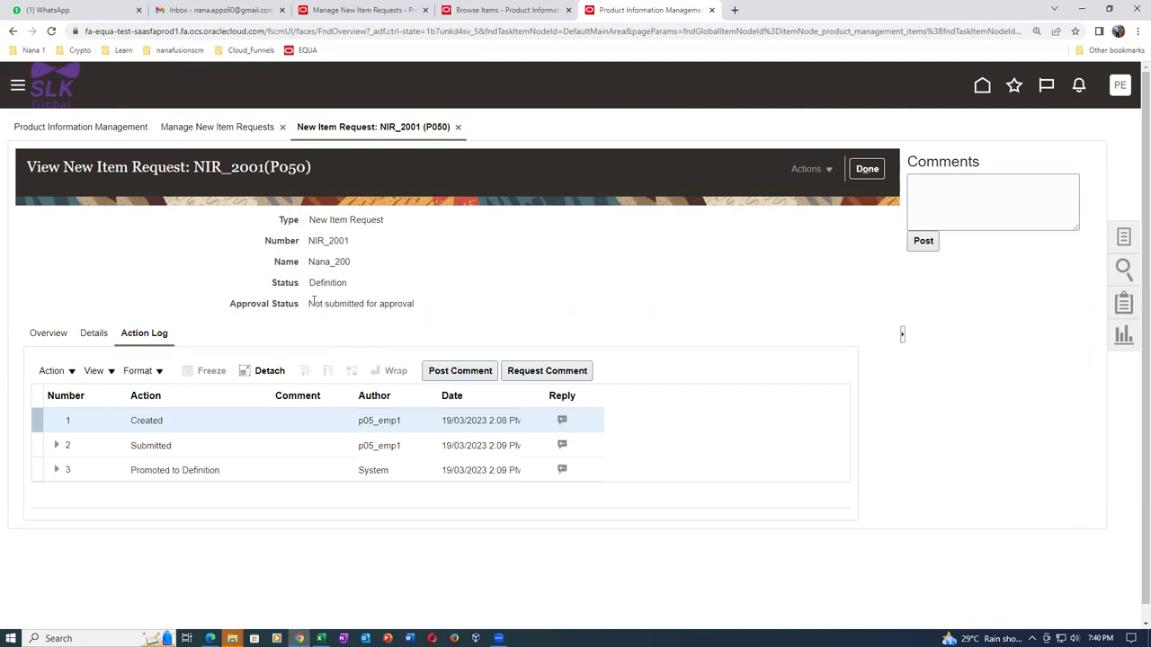
{"action": "left_click", "coordinate": [248, 471]}
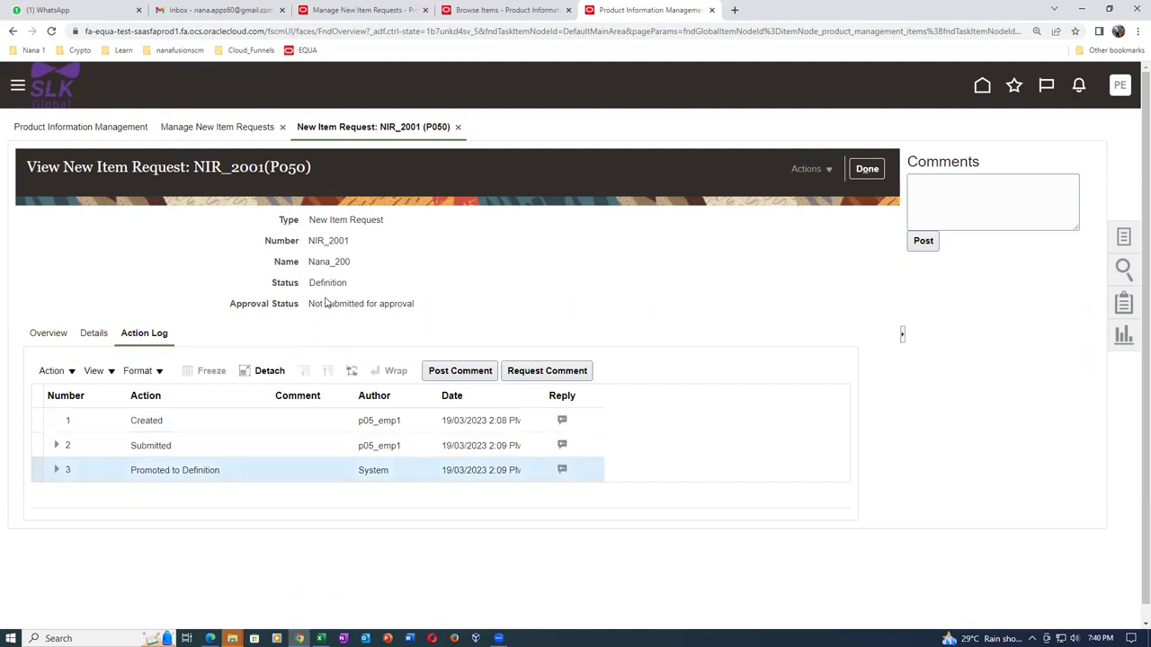
Step: Copy the Fusion site's base address and glance at the PDH_Work_Sheet workbook
{"action": "left_click", "coordinate": [237, 34]}
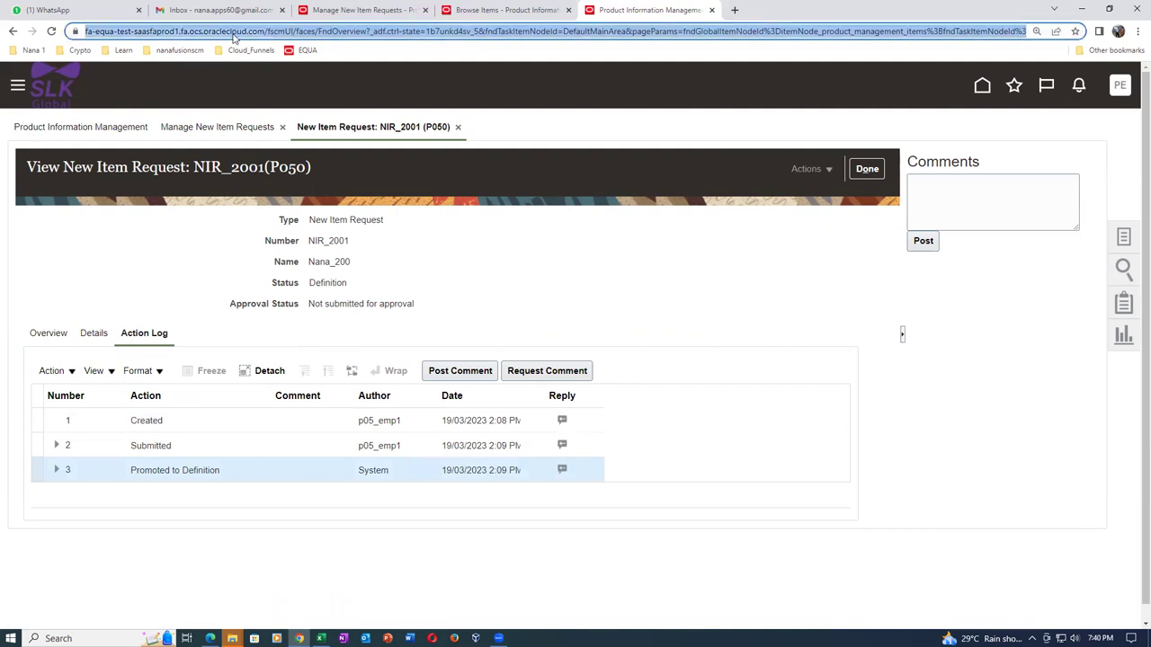
{"action": "left_click", "coordinate": [239, 36]}
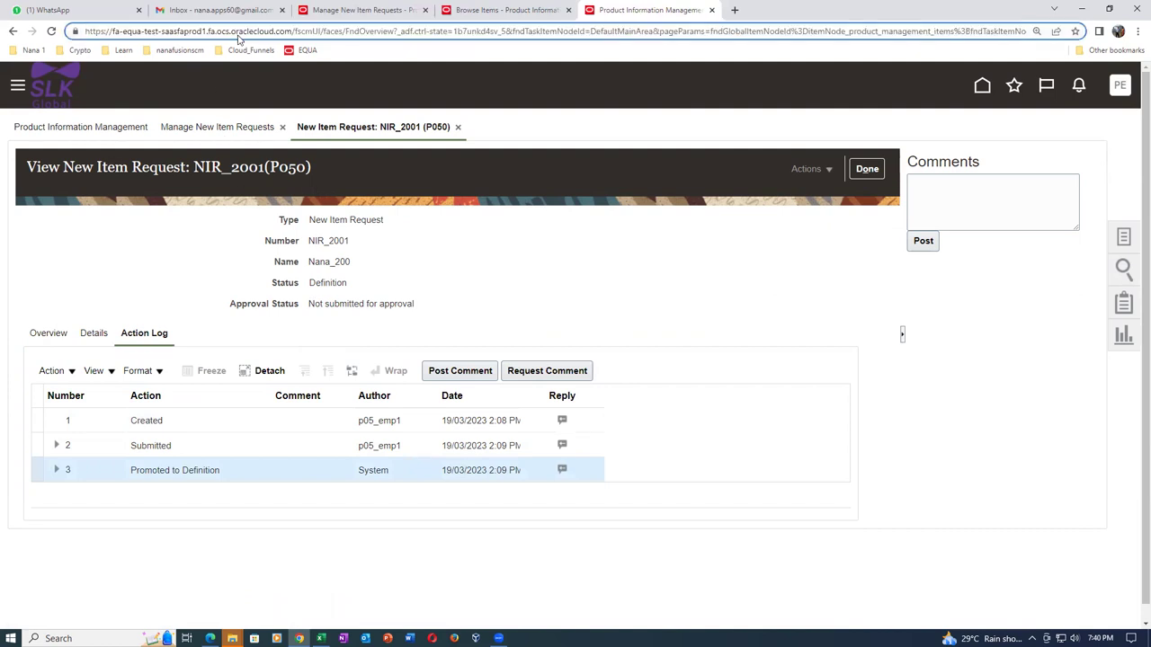
{"action": "key", "text": "shift+Right"}
{"action": "key", "text": "shift+Right"}
{"action": "key", "text": "shift+Right"}
{"action": "key", "text": "shift+Right"}
{"action": "key", "text": "shift+Right"}
{"action": "key", "text": "shift+Right"}
{"action": "key", "text": "shift+Right"}
{"action": "key", "text": "shift+Right"}
{"action": "key", "text": "shift+Right"}
{"action": "key", "text": "shift+Right"}
{"action": "key", "text": "shift+Right"}
{"action": "key", "text": "shift+Right"}
{"action": "key", "text": "shift+Right"}
{"action": "key", "text": "shift+Right"}
{"action": "key", "text": "shift+Right"}
{"action": "key", "text": "shift+Right"}
{"action": "key", "text": "shift+Right"}
{"action": "key", "text": "shift+Right"}
{"action": "key", "text": "shift+Right"}
{"action": "key", "text": "shift+Right"}
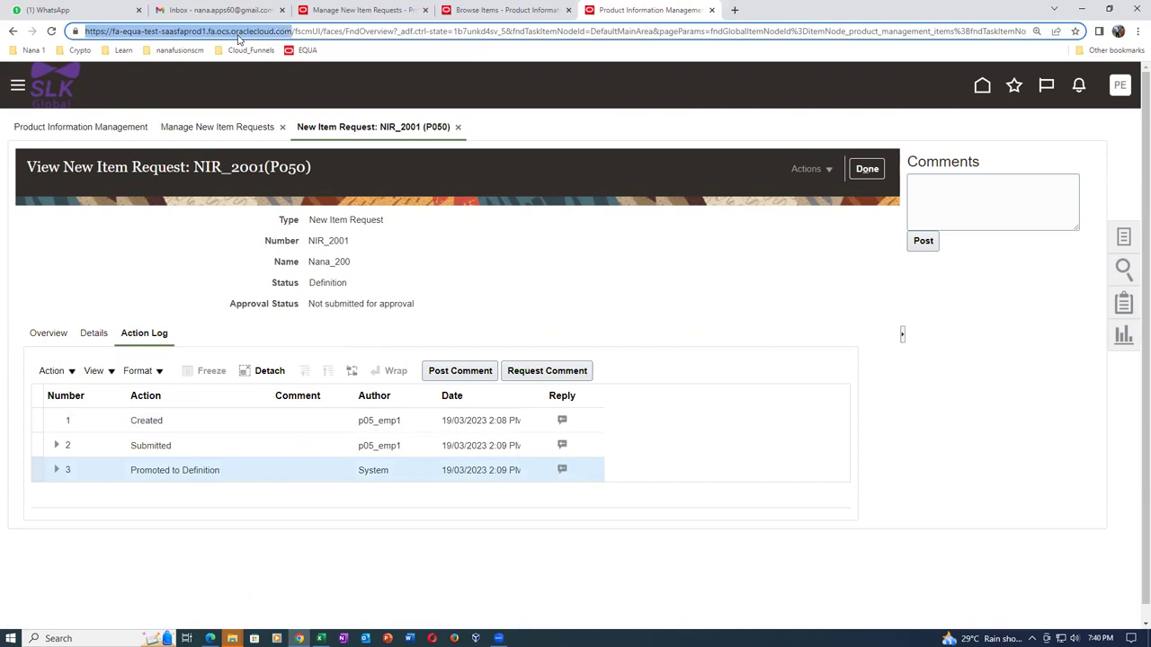
{"action": "left_click", "coordinate": [321, 638]}
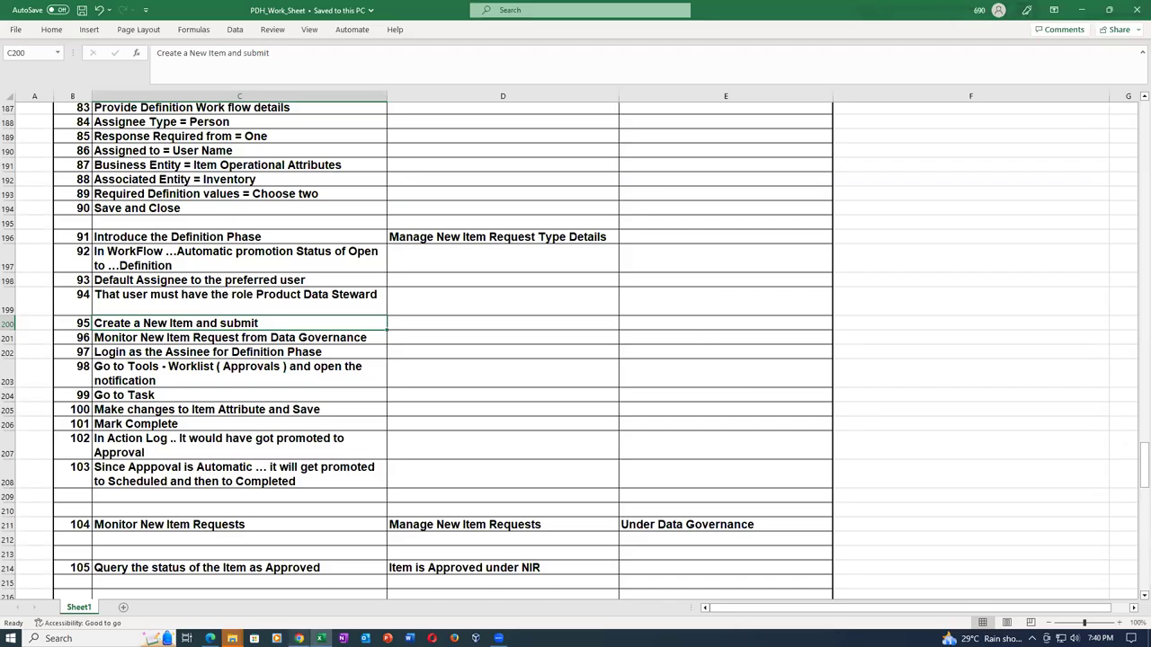
{"action": "left_click", "coordinate": [299, 638]}
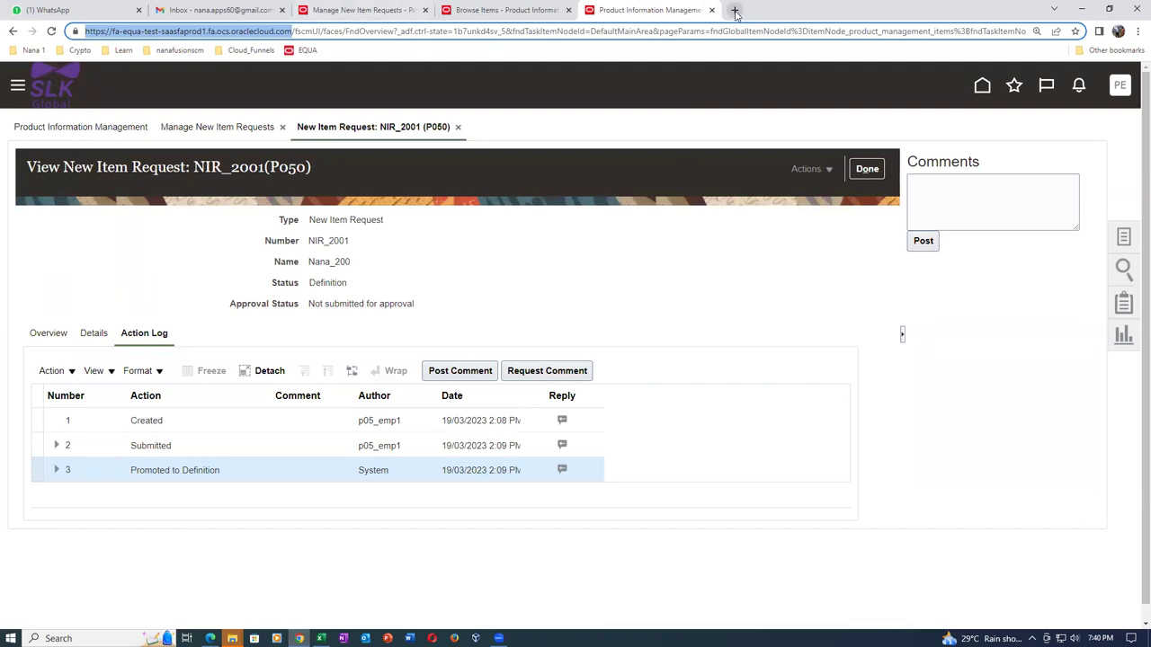
Step: Load the copied Fusion site address in a new browser tab
{"action": "left_click", "coordinate": [735, 10]}
{"action": "type", "text": "https://fa-equa-test-saasfaprod1.fa.ocs.oraclecloud.com/"}
{"action": "key", "text": "Return"}
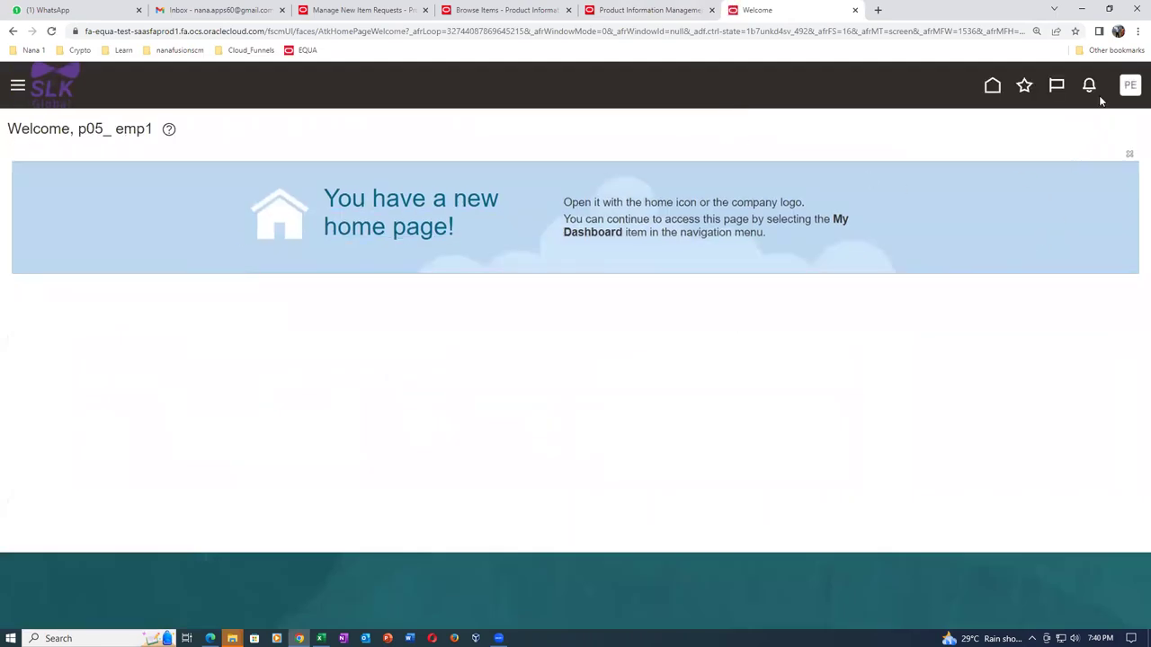
Step: Sign out of the employee session and sign in as the second test user
{"action": "left_click", "coordinate": [1129, 85]}
{"action": "left_click", "coordinate": [1107, 129]}
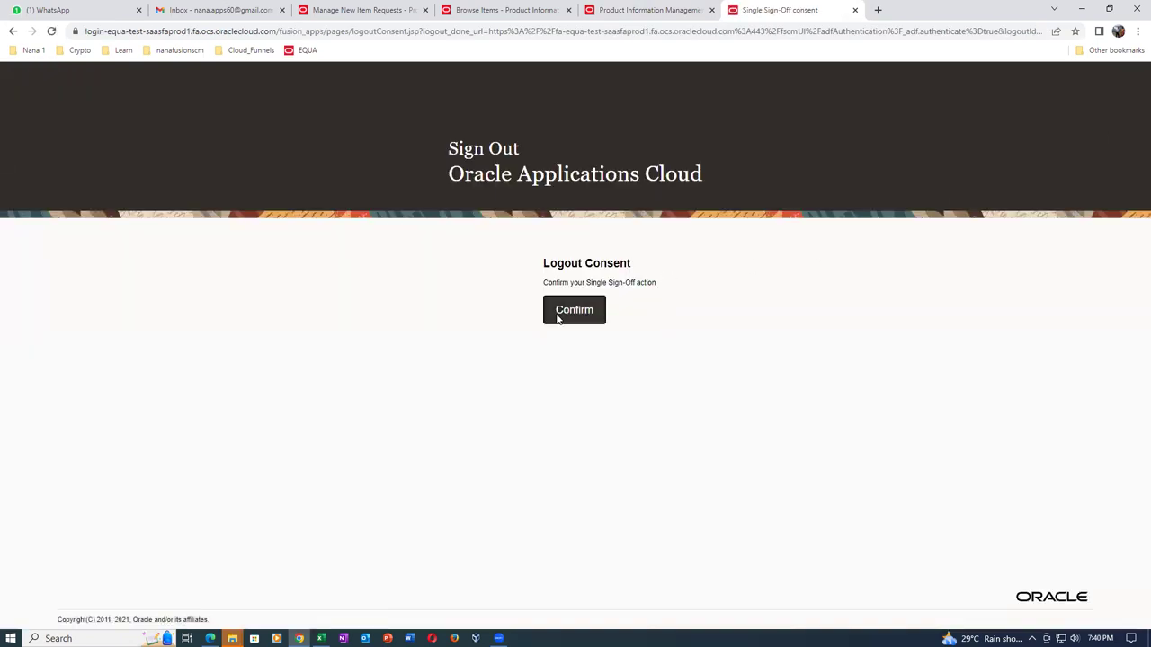
{"action": "left_click", "coordinate": [557, 311]}
{"action": "left_click", "coordinate": [578, 268]}
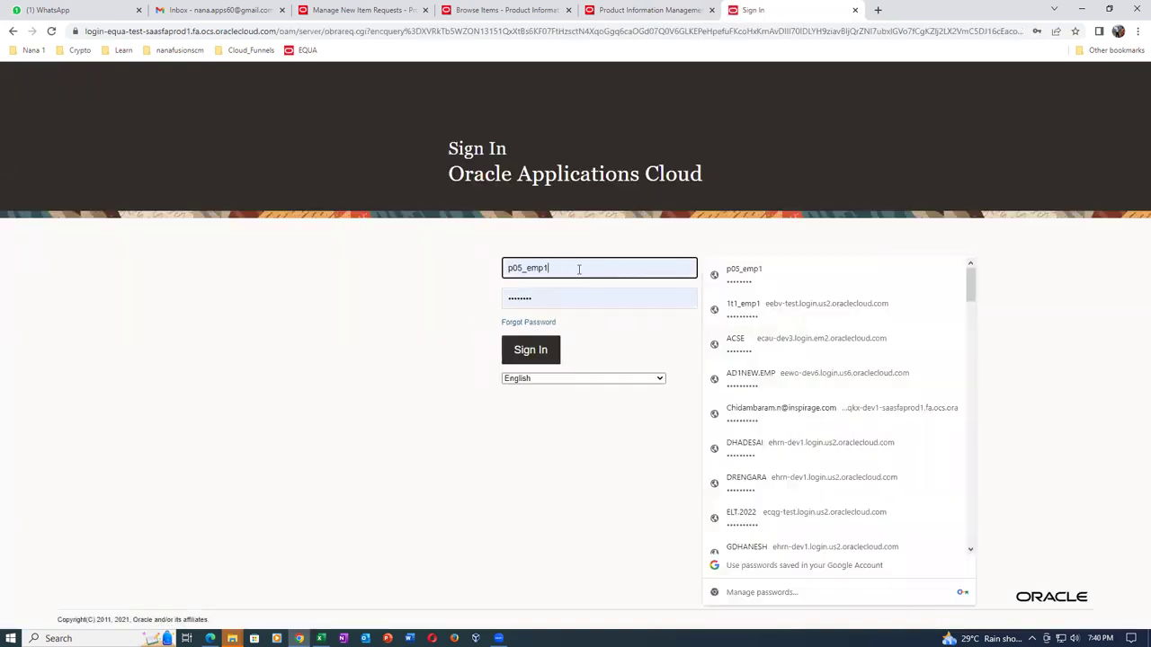
{"action": "key", "text": "BackSpace"}
{"action": "key", "text": "BackSpace"}
{"action": "key", "text": "BackSpace"}
{"action": "key", "text": "BackSpace"}
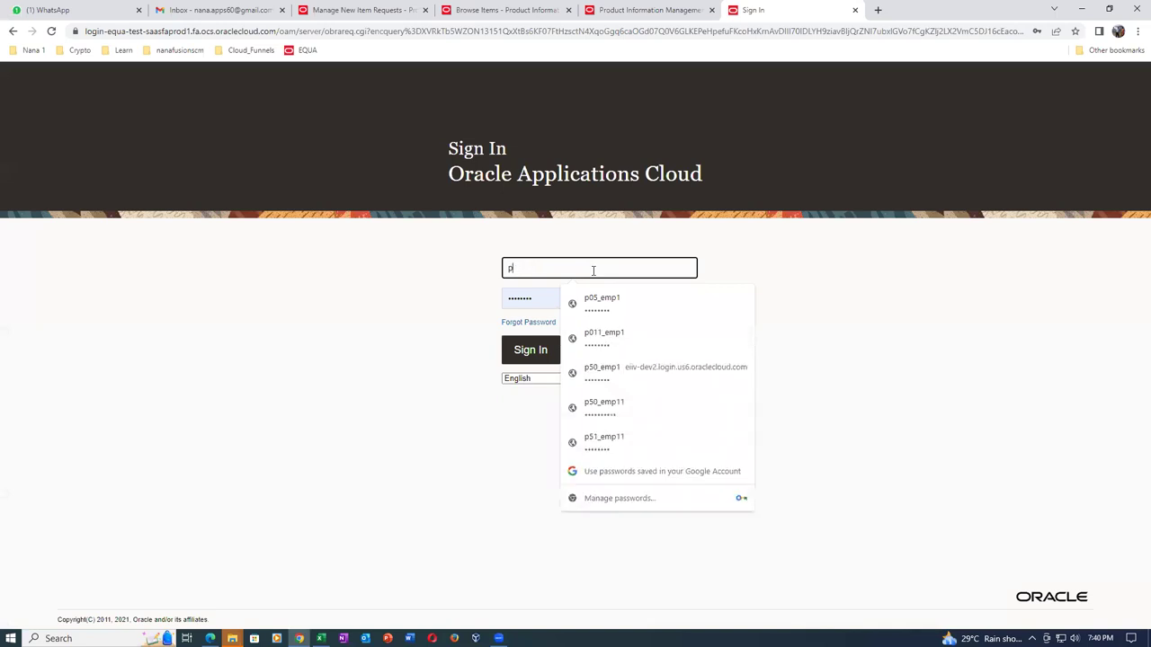
{"action": "type", "text": "test10.test10"}
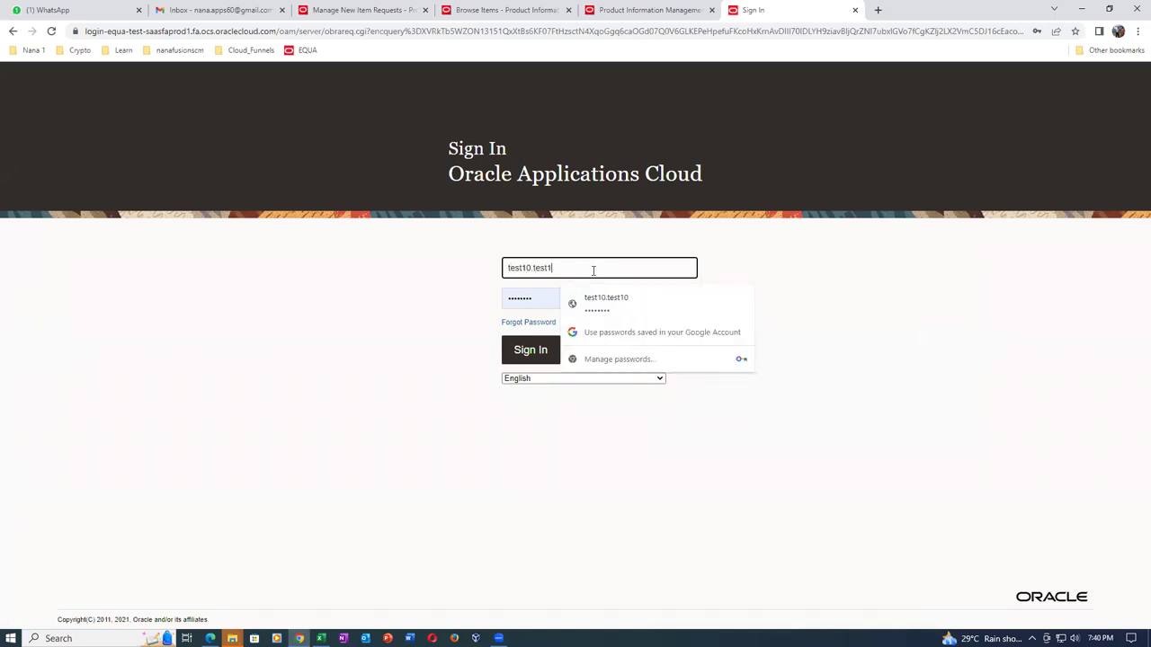
{"action": "left_click", "coordinate": [537, 358]}
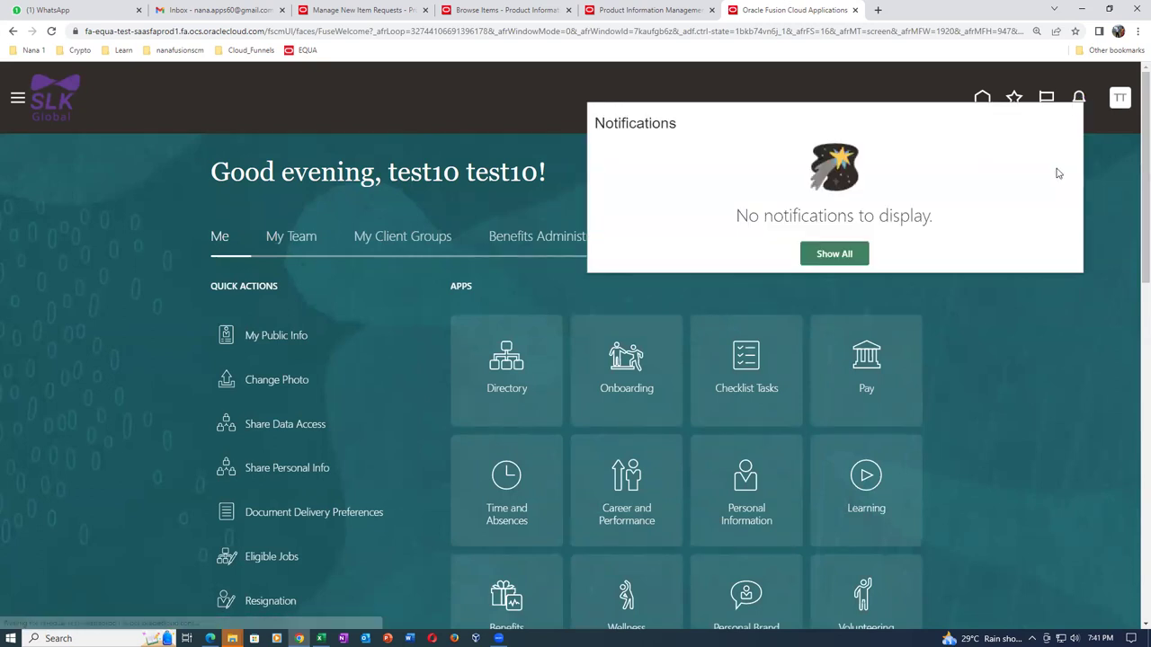
Step: Close the notifications panel and consult the Product Hierarchy PDF and PDH_Work_Sheet workbook
{"action": "left_click", "coordinate": [990, 326]}
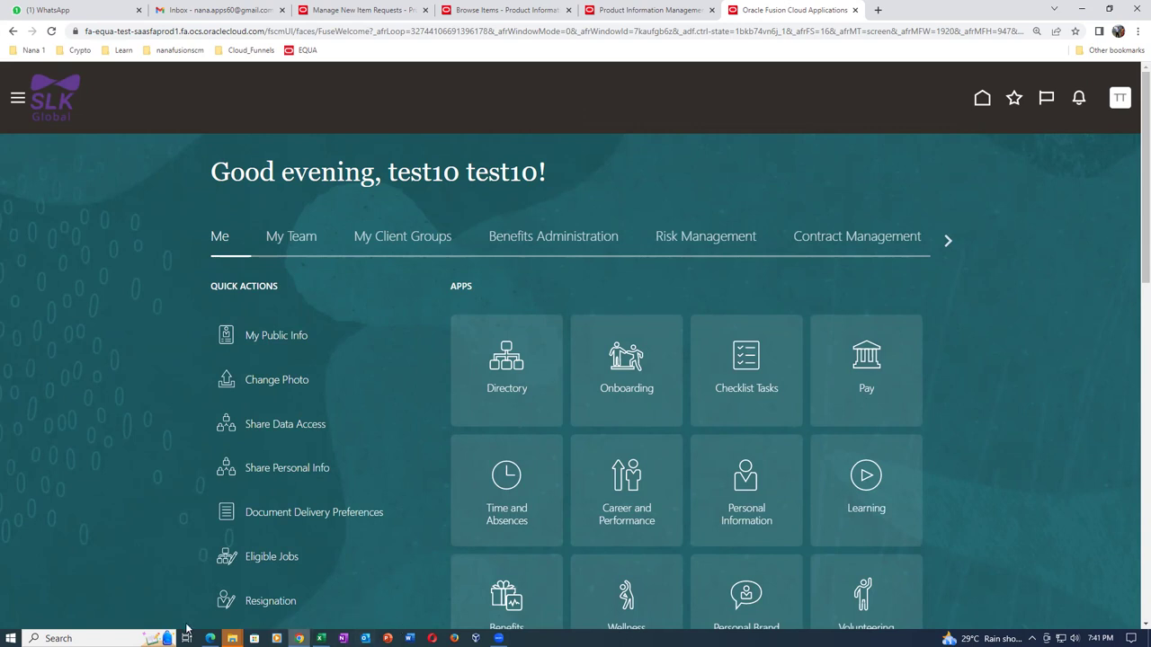
{"action": "left_click", "coordinate": [210, 638]}
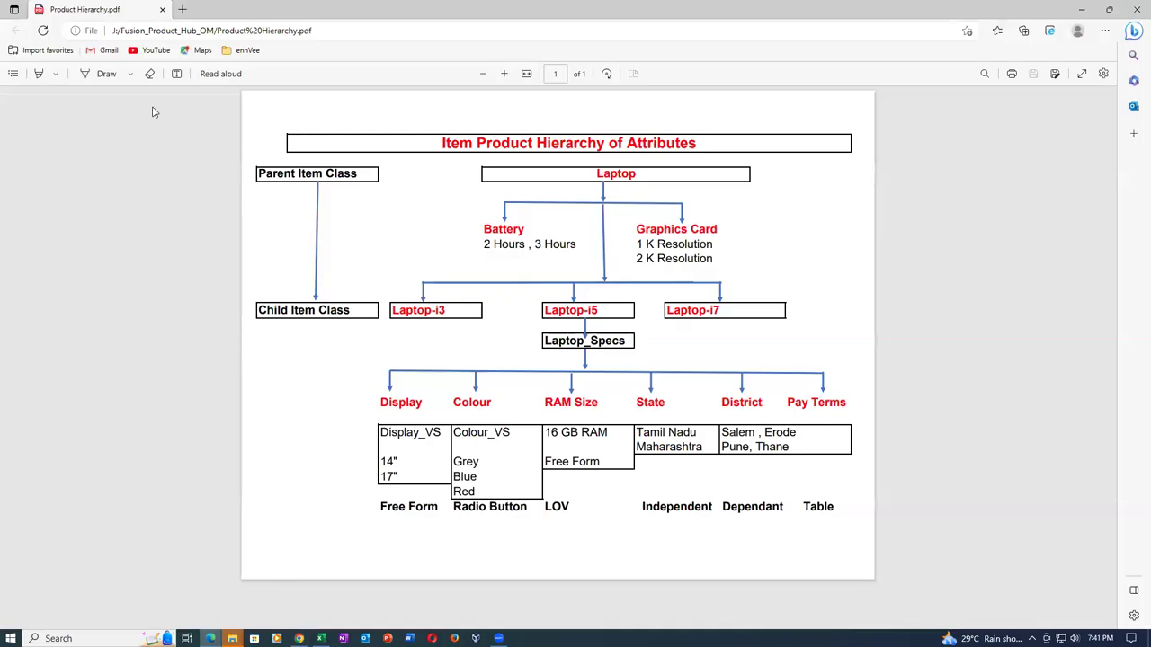
{"action": "left_click", "coordinate": [161, 10]}
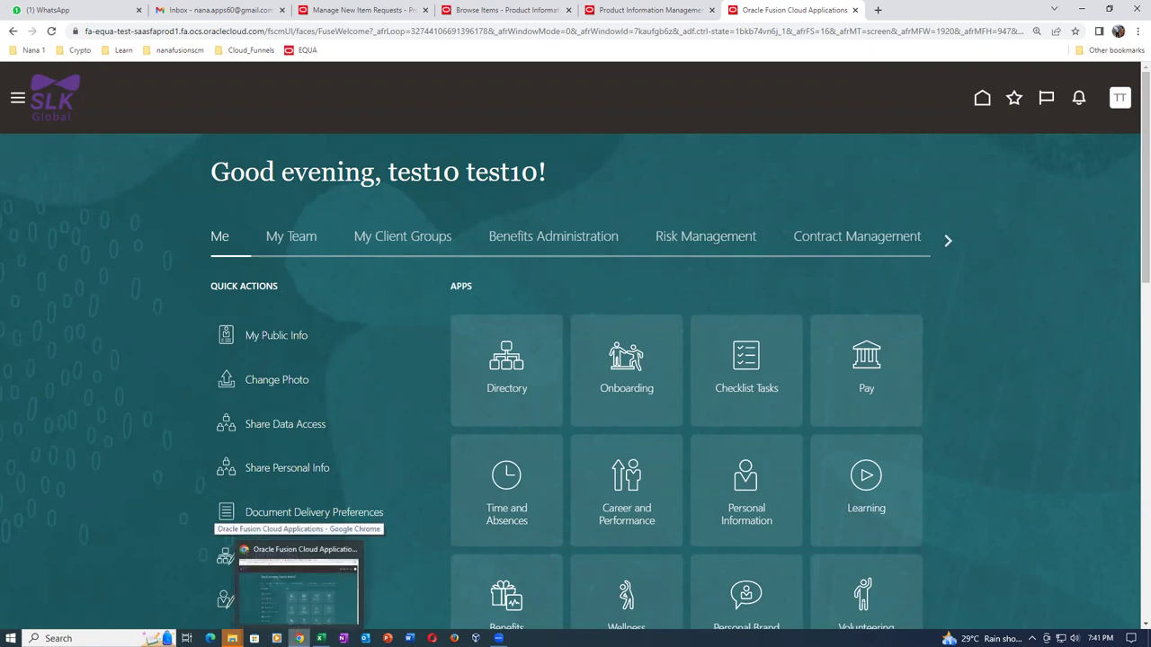
{"action": "left_click", "coordinate": [321, 639]}
{"action": "mouse_move", "coordinate": [299, 639]}
{"action": "left_click", "coordinate": [308, 557]}
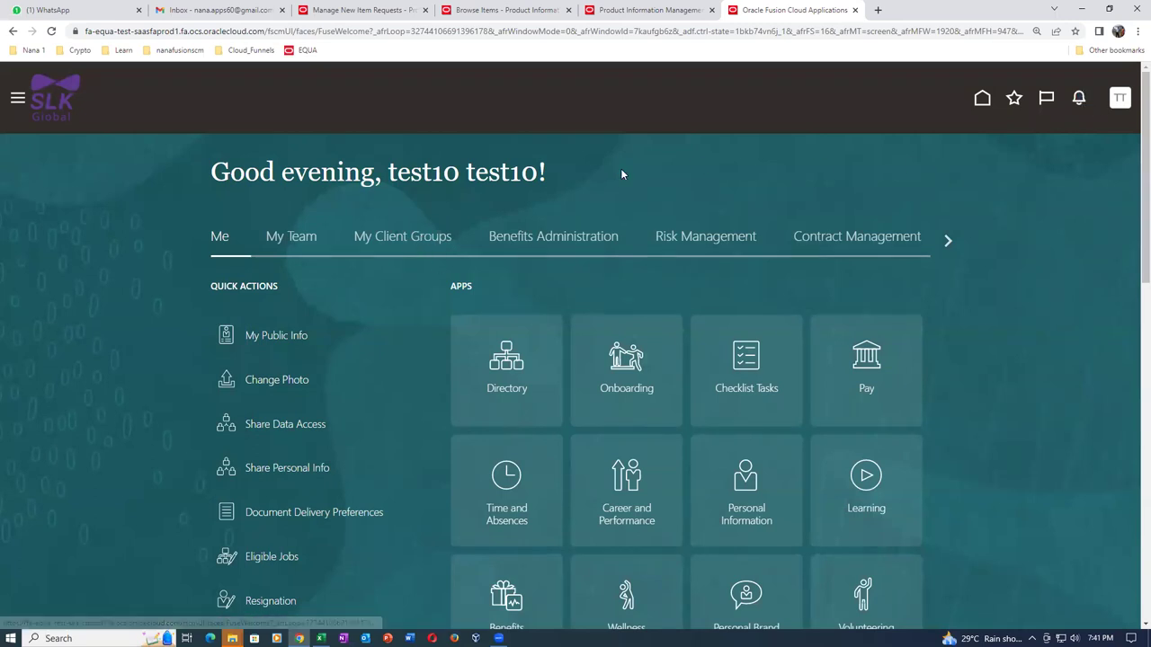
{"action": "left_click", "coordinate": [211, 639]}
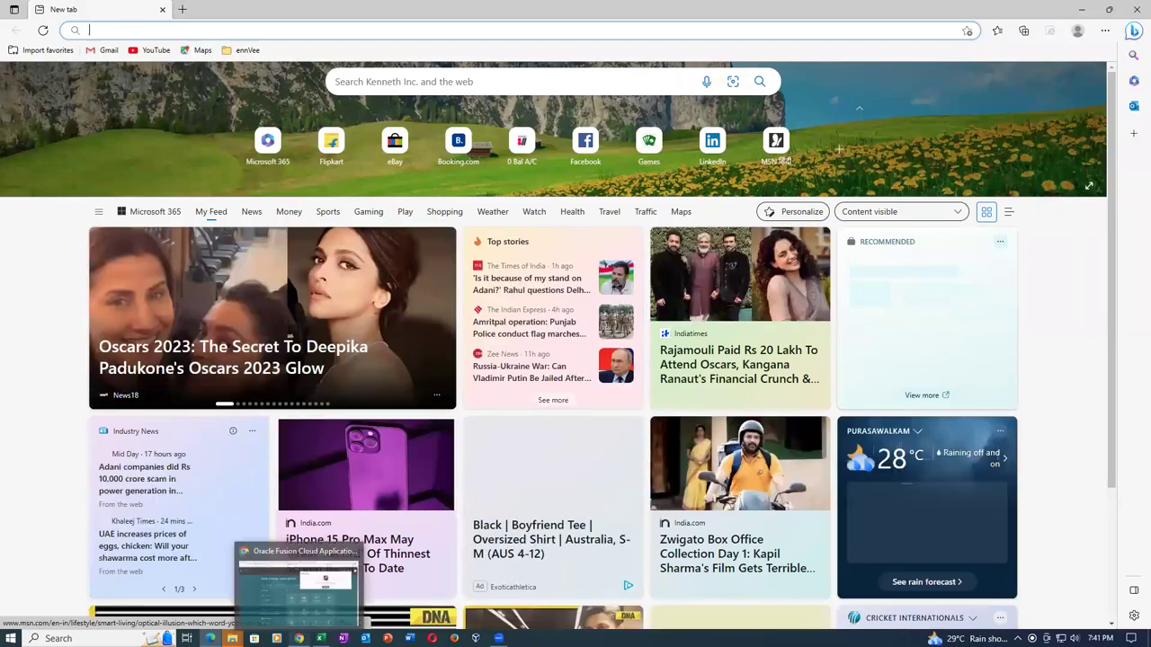
{"action": "left_click", "coordinate": [298, 639]}
Step: Check the empty notifications list and close the panel
{"action": "left_click", "coordinate": [951, 306]}
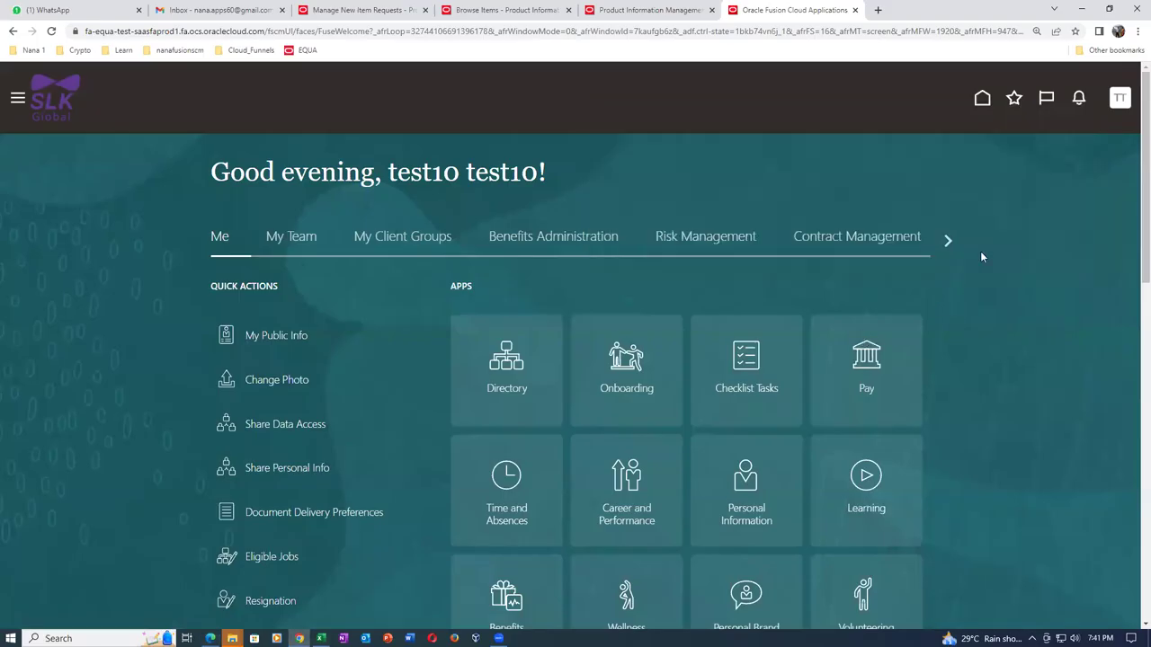
{"action": "left_click", "coordinate": [1079, 98]}
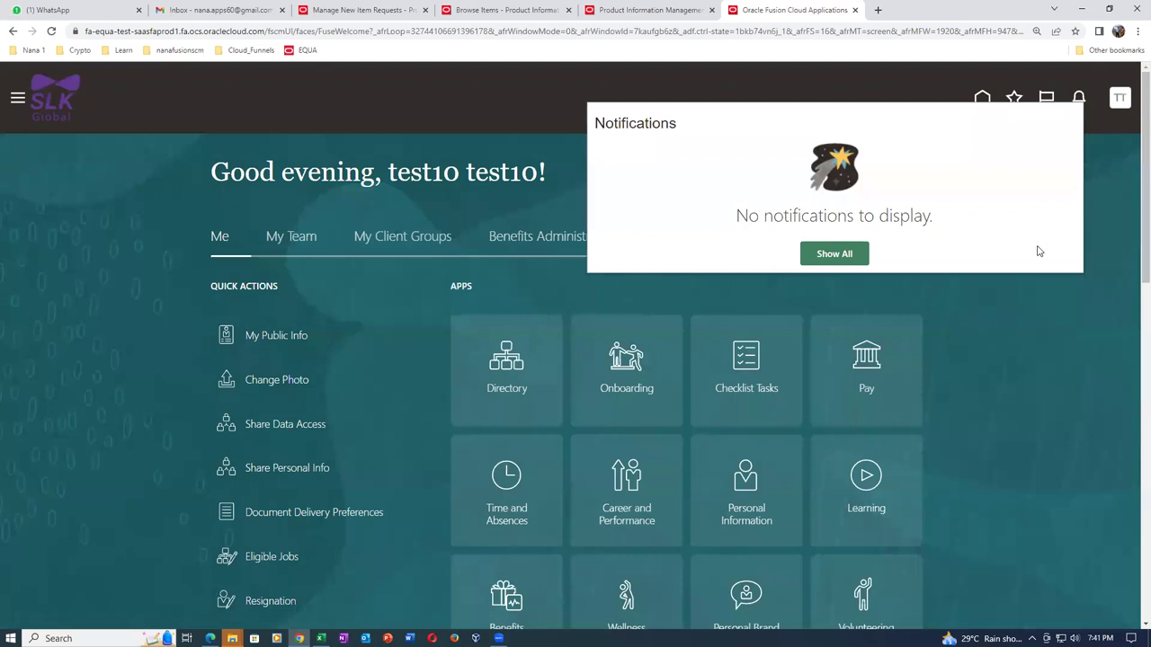
{"action": "left_click", "coordinate": [1029, 333]}
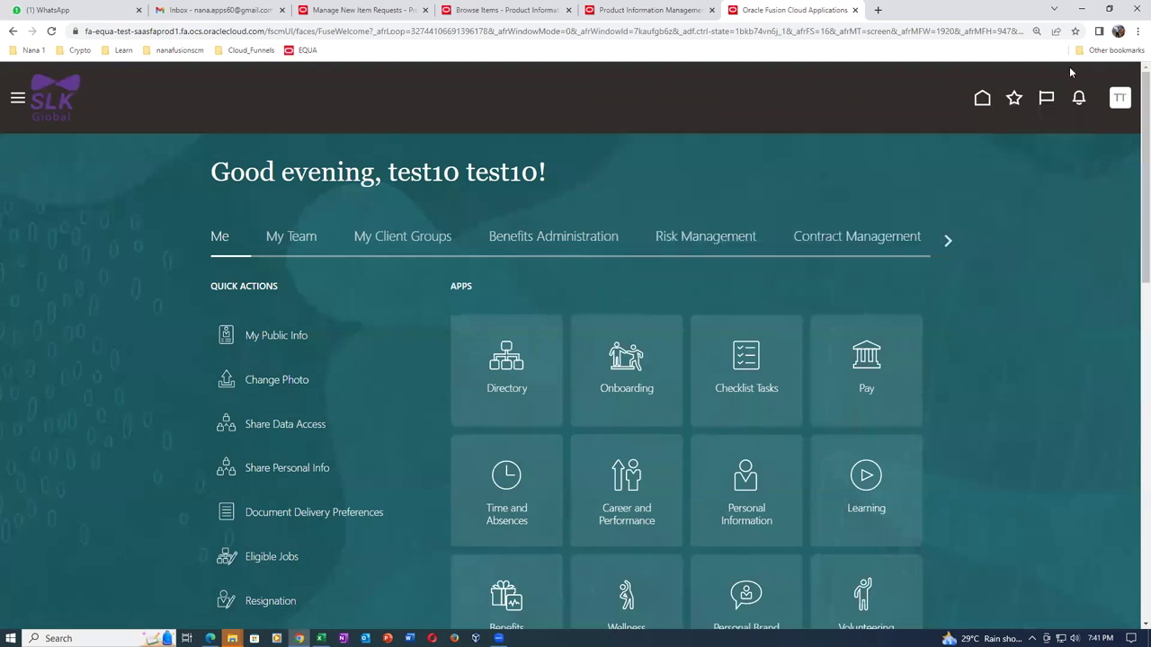
Step: Open the Worklist from the Navigator's Tools group
{"action": "left_click", "coordinate": [17, 101]}
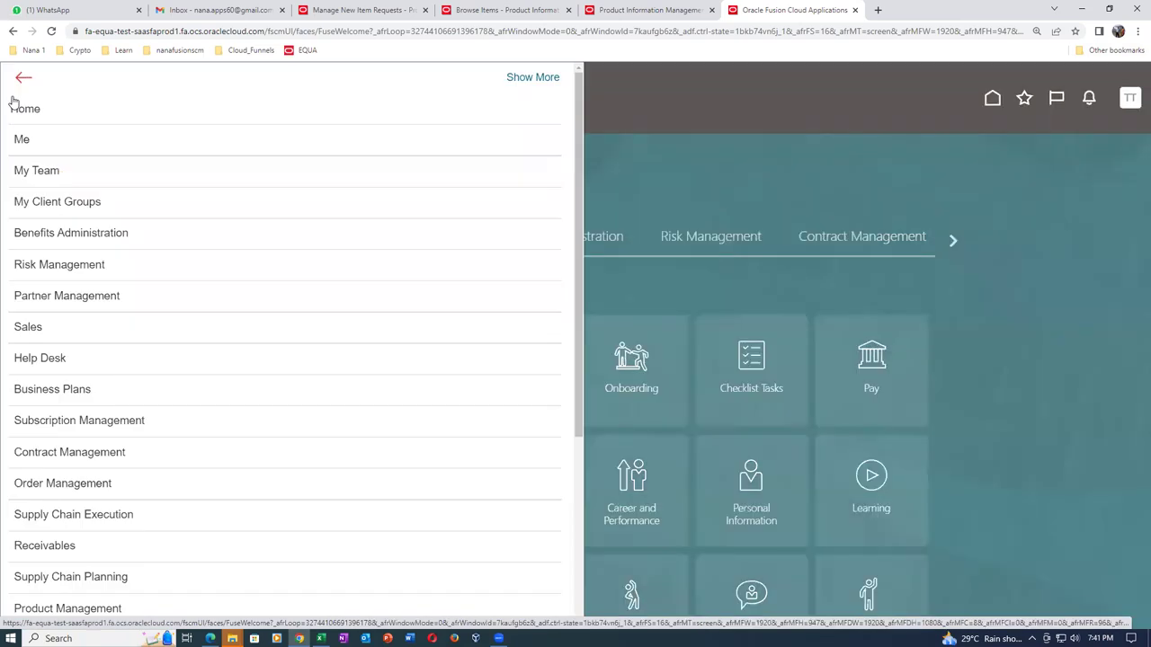
{"action": "scroll", "coordinate": [97, 490], "scroll_direction": "down", "scroll_amount": 6}
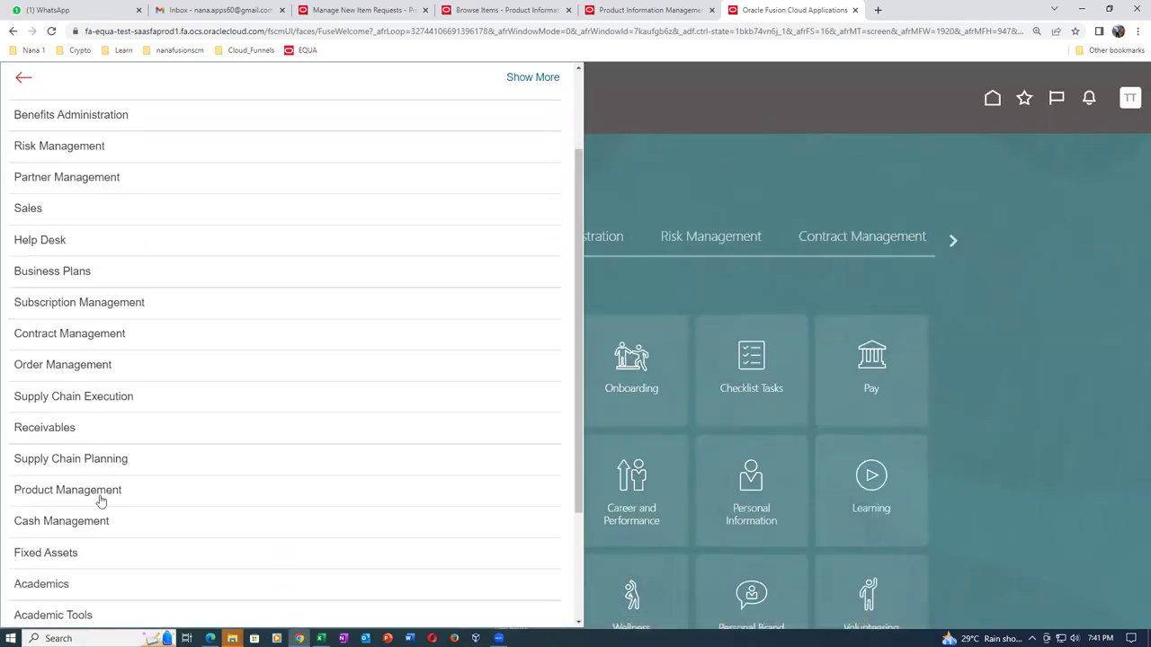
{"action": "left_click", "coordinate": [90, 545]}
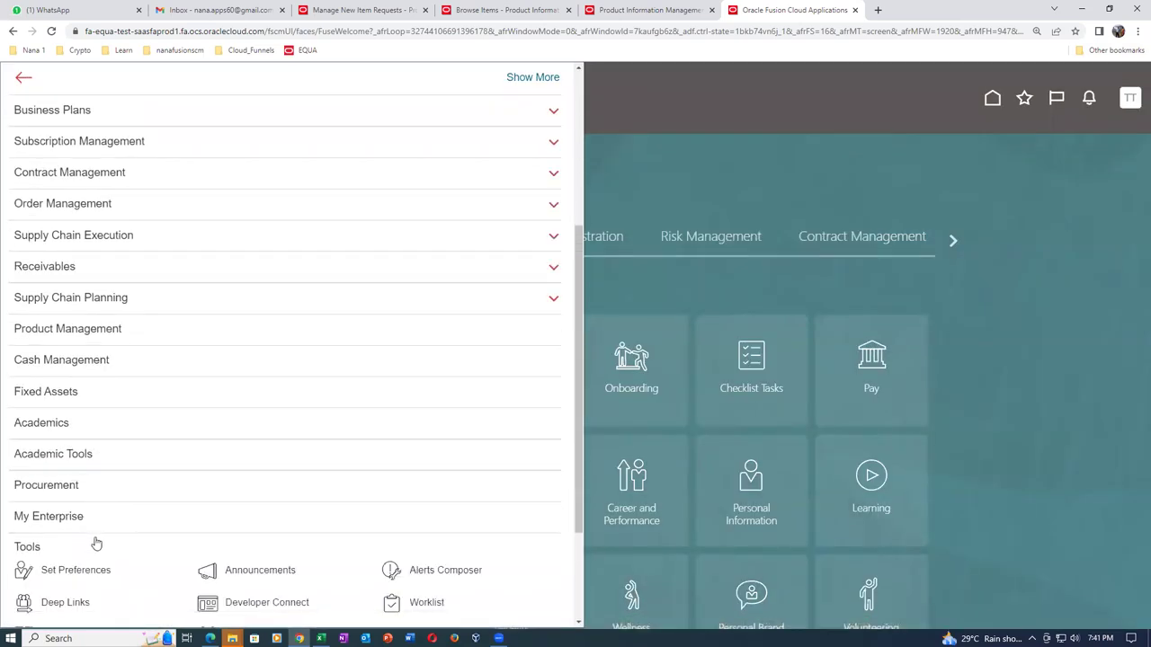
{"action": "scroll", "coordinate": [96, 543], "scroll_direction": "down", "scroll_amount": 3}
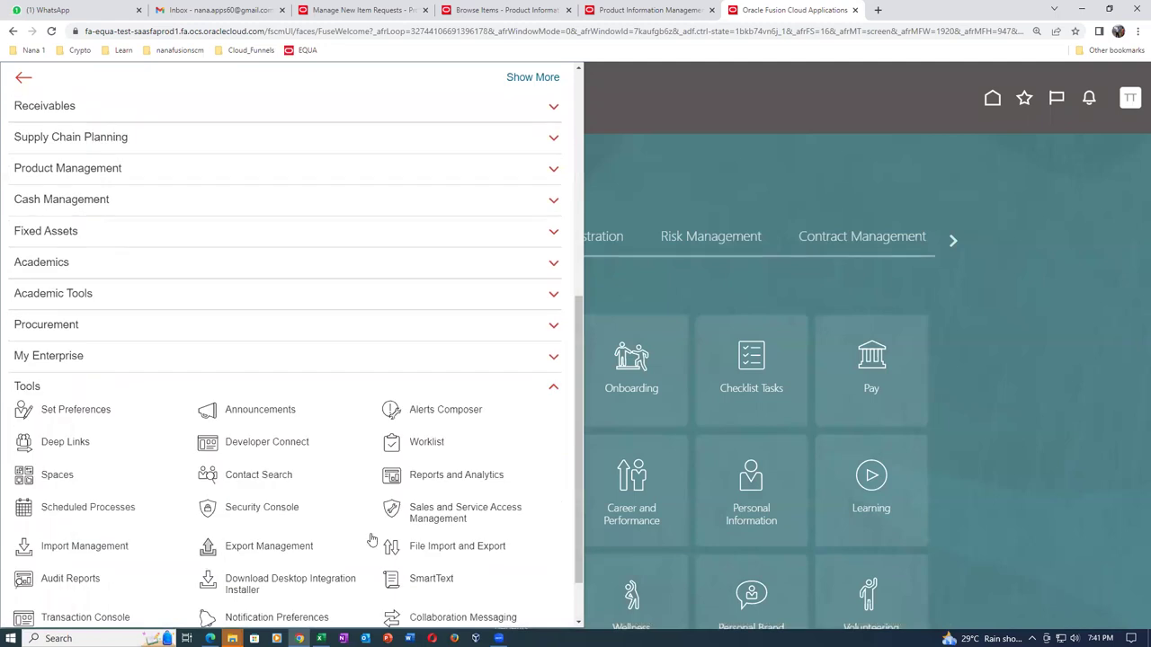
{"action": "left_click", "coordinate": [427, 444]}
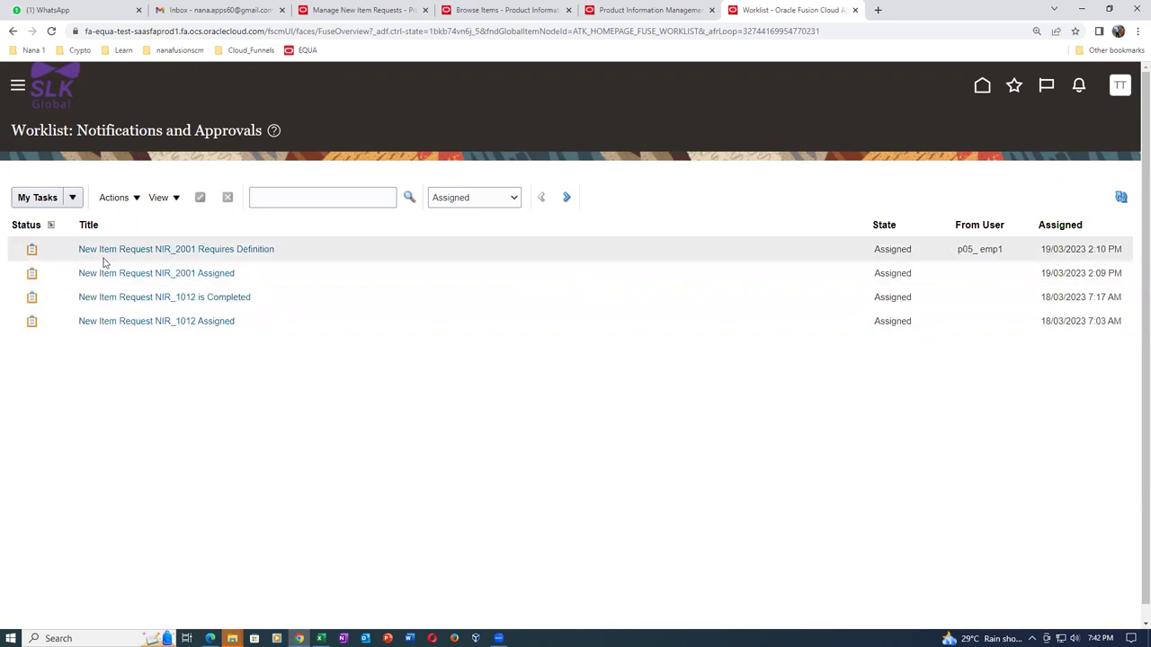
Step: Open the NIR_2001 Requires Definition task and go to editing item p05_1090
{"action": "left_click", "coordinate": [208, 251]}
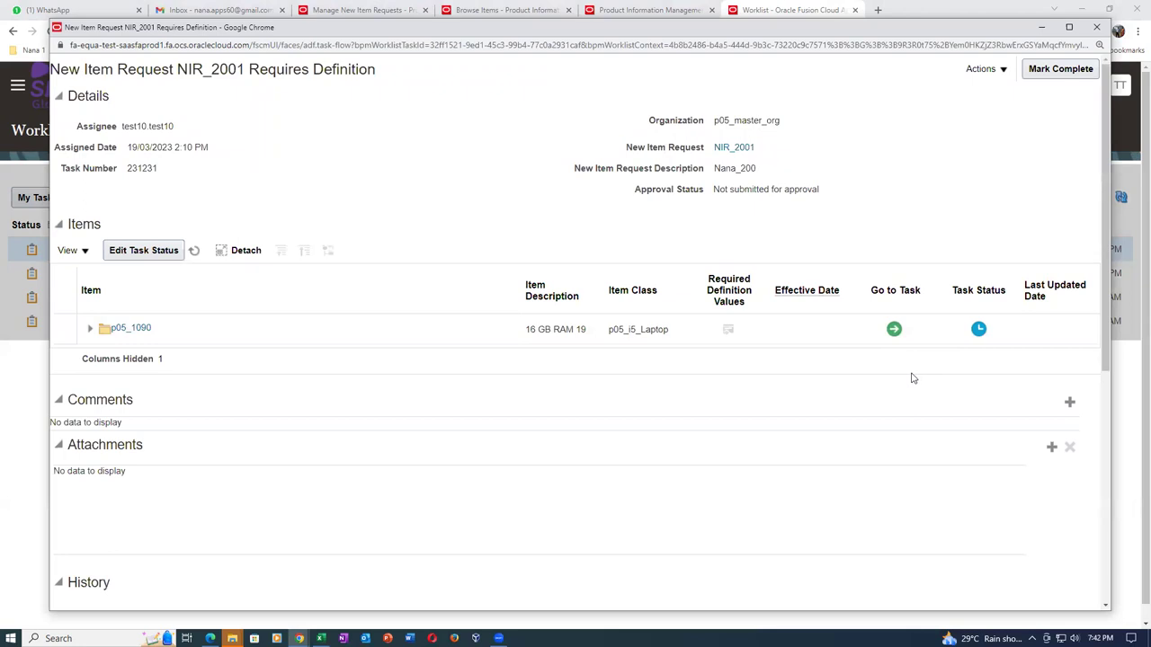
{"action": "left_click", "coordinate": [894, 330]}
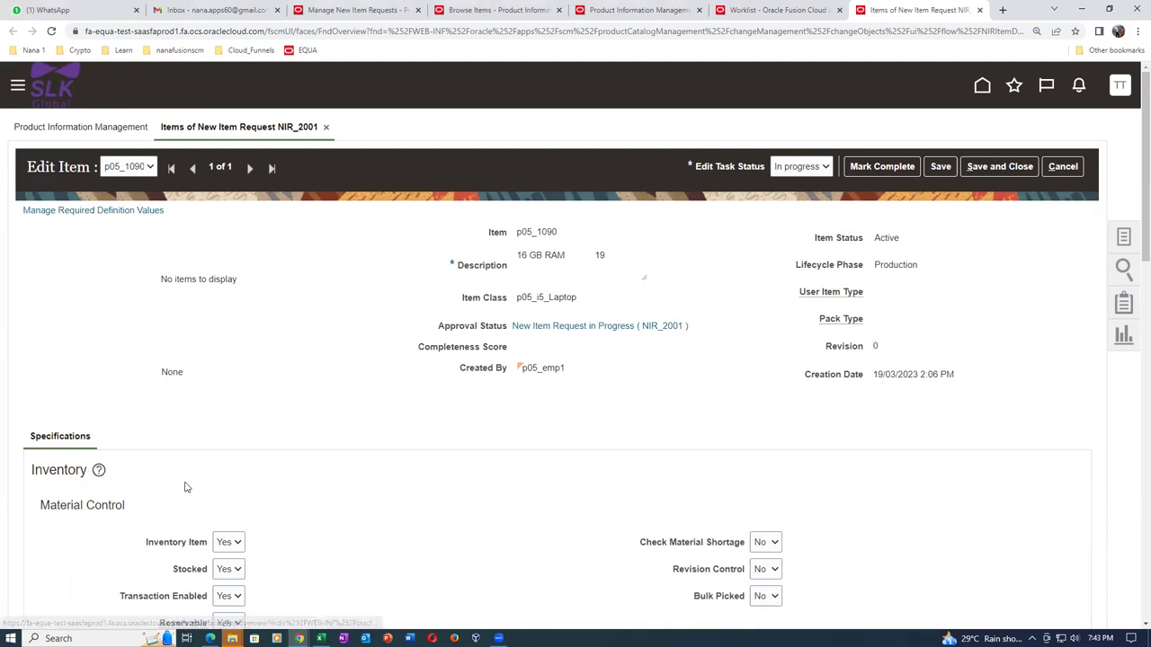
Step: Enter a serial starting prefix and starting number 101 for item p05_1090
{"action": "scroll", "coordinate": [186, 487], "scroll_direction": "down", "scroll_amount": 2}
{"action": "scroll", "coordinate": [188, 487], "scroll_direction": "down", "scroll_amount": 5}
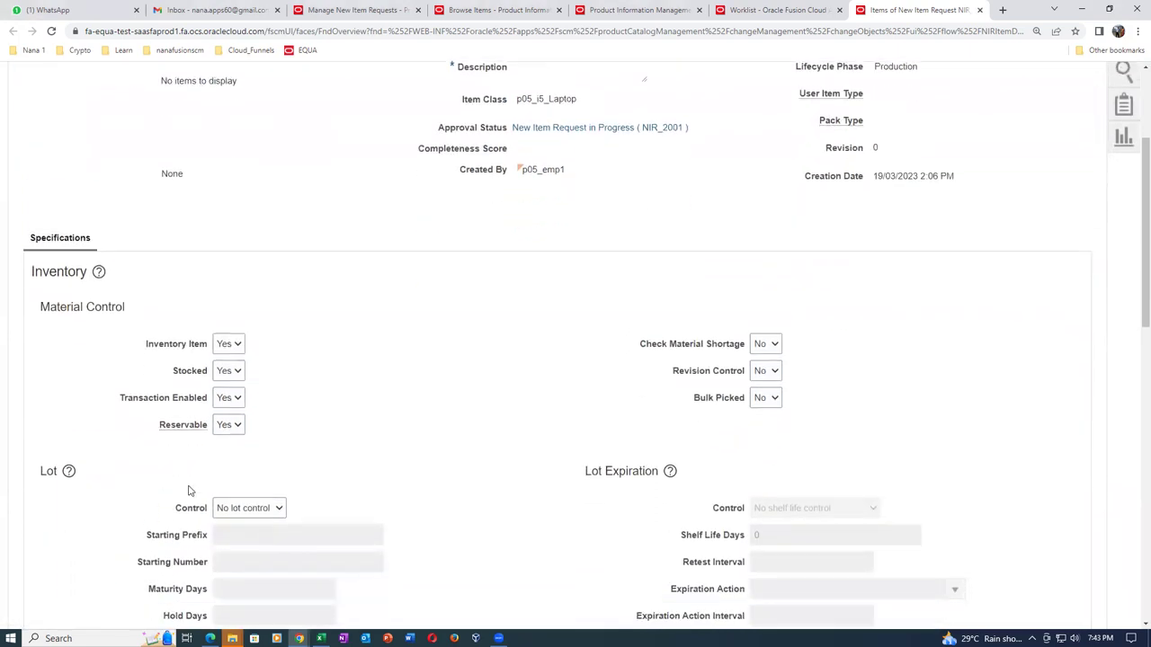
{"action": "scroll", "coordinate": [190, 490], "scroll_direction": "down", "scroll_amount": 3}
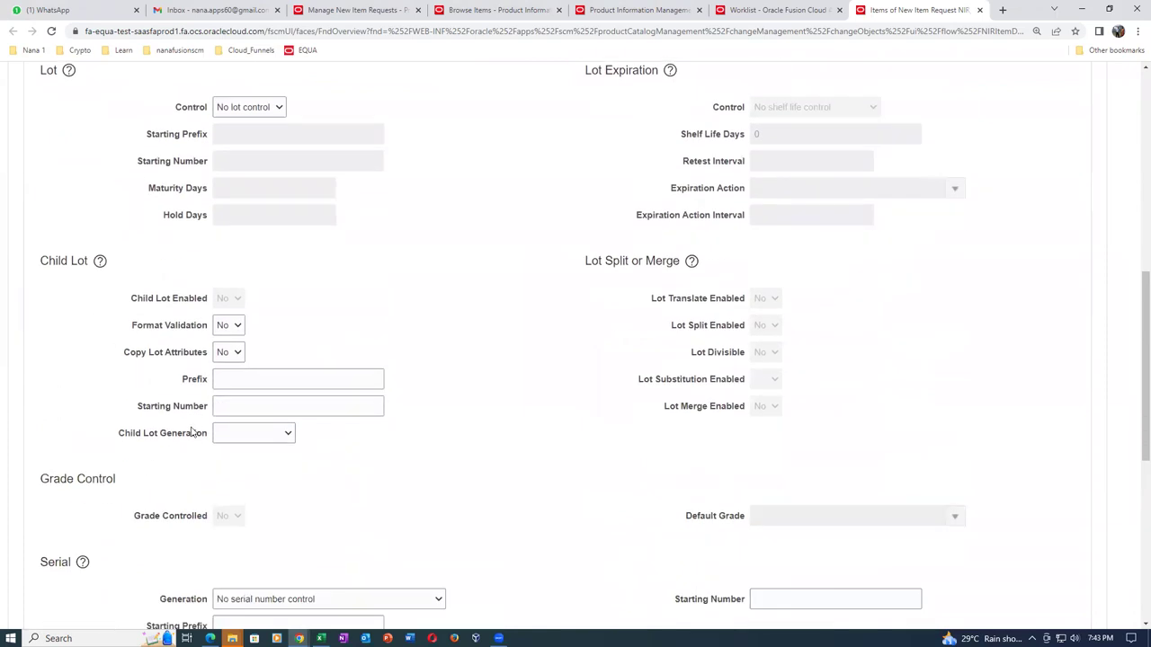
{"action": "scroll", "coordinate": [160, 439], "scroll_direction": "down", "scroll_amount": 5}
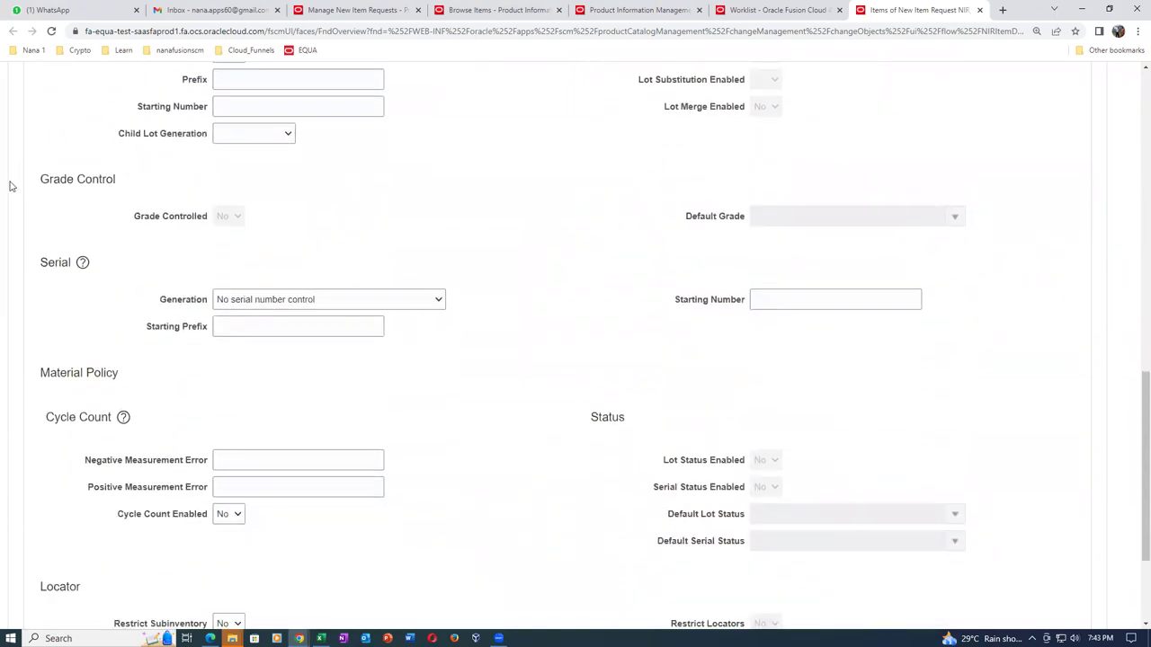
{"action": "left_click", "coordinate": [241, 328]}
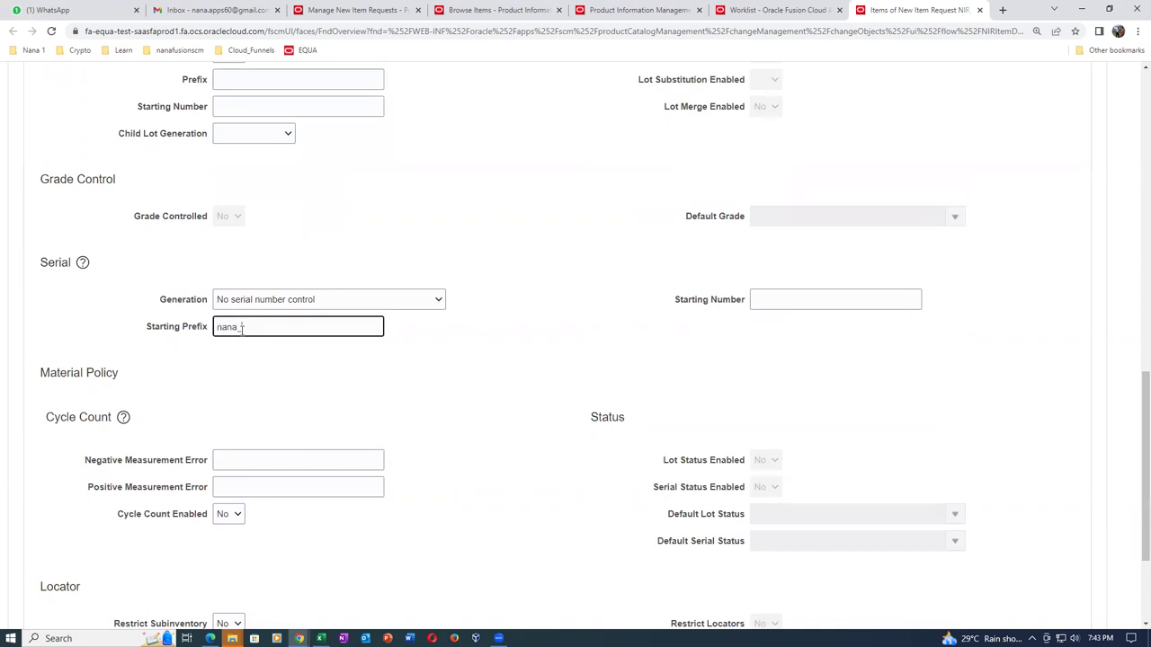
{"action": "left_click", "coordinate": [759, 300]}
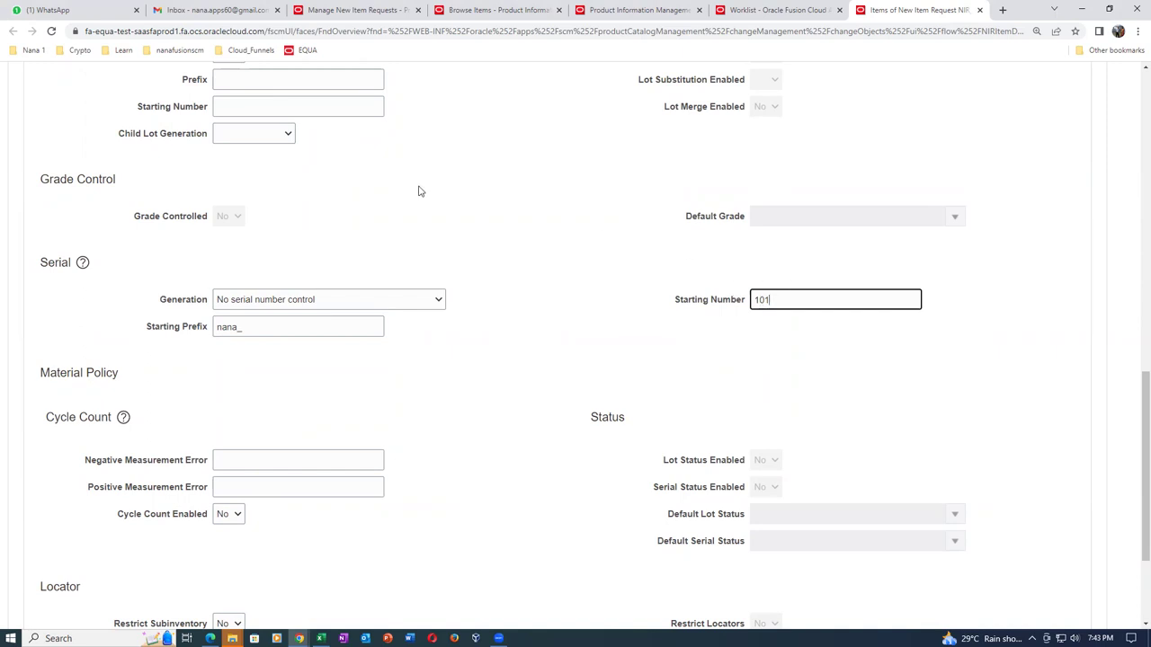
Step: Save the serial changes and mark the item's definition step complete
{"action": "scroll", "coordinate": [418, 194], "scroll_direction": "up", "scroll_amount": 4}
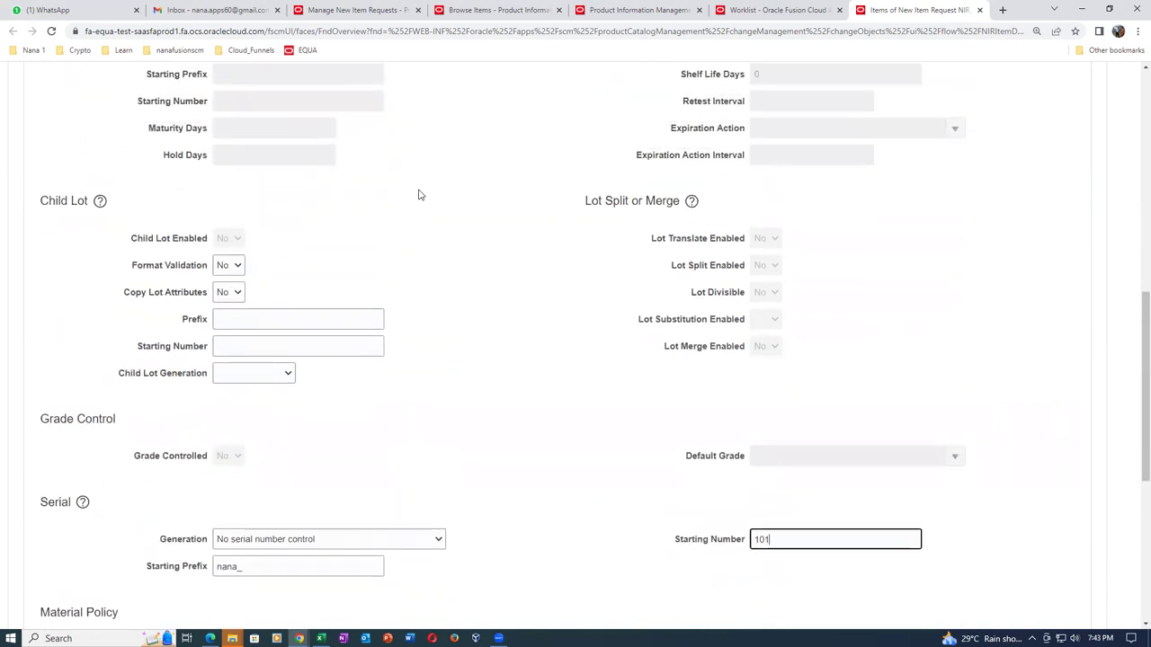
{"action": "scroll", "coordinate": [419, 194], "scroll_direction": "up", "scroll_amount": 3}
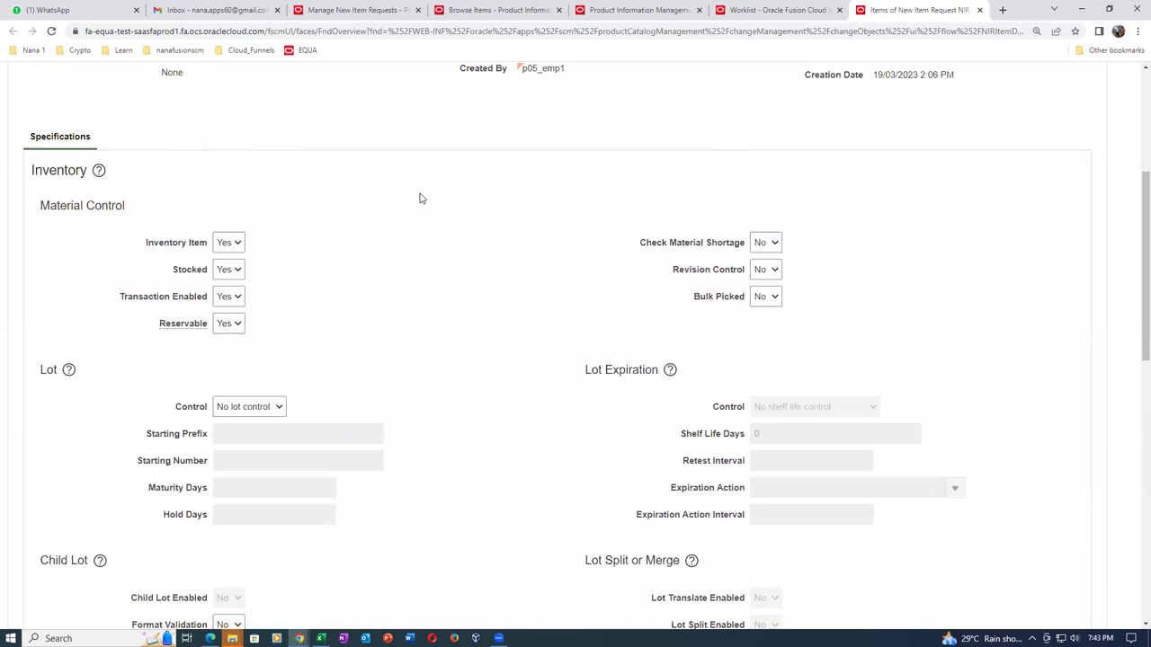
{"action": "scroll", "coordinate": [426, 231], "scroll_direction": "up", "scroll_amount": 2}
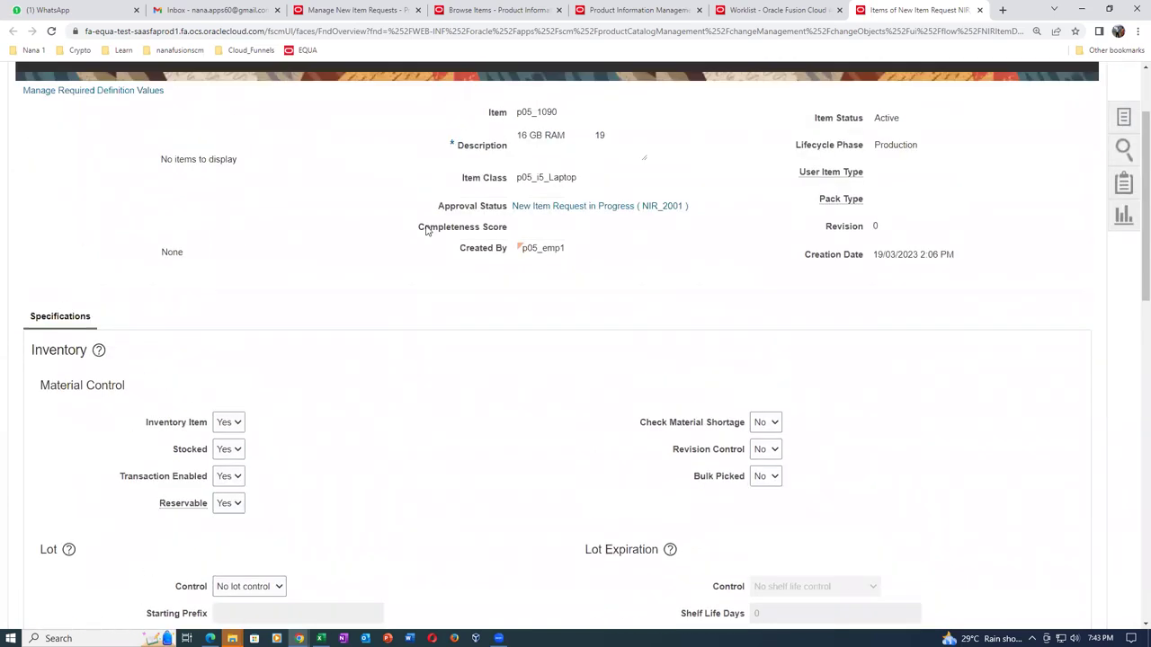
{"action": "scroll", "coordinate": [363, 294], "scroll_direction": "up", "scroll_amount": 2}
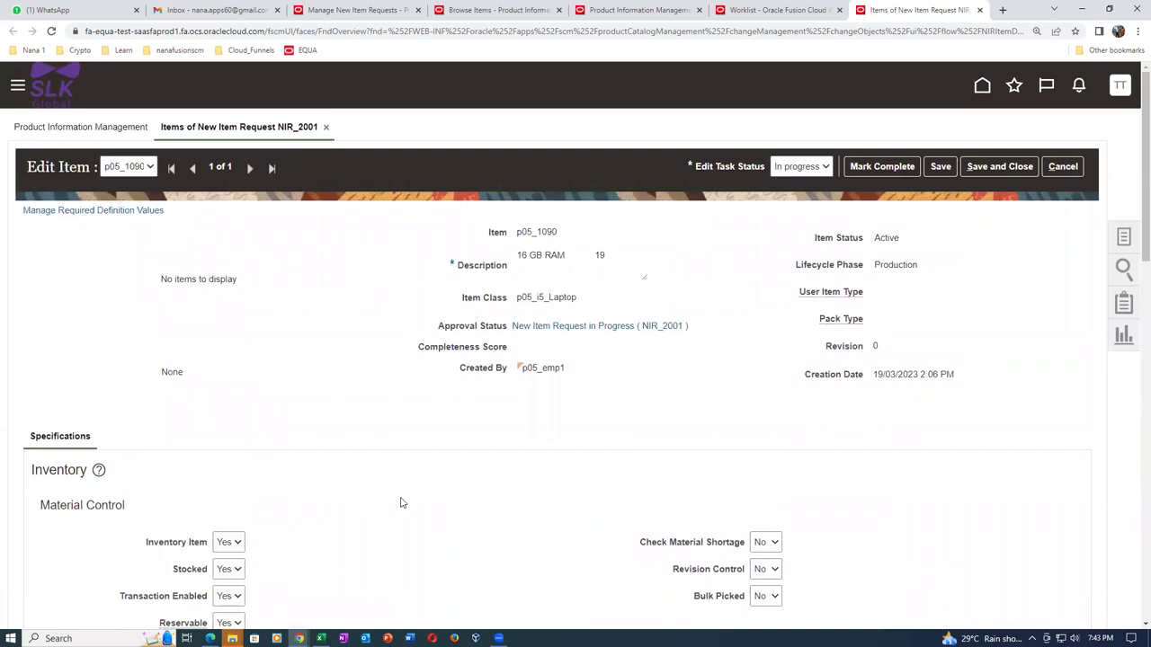
{"action": "scroll", "coordinate": [402, 506], "scroll_direction": "down", "scroll_amount": 2}
{"action": "scroll", "coordinate": [403, 506], "scroll_direction": "down", "scroll_amount": 1}
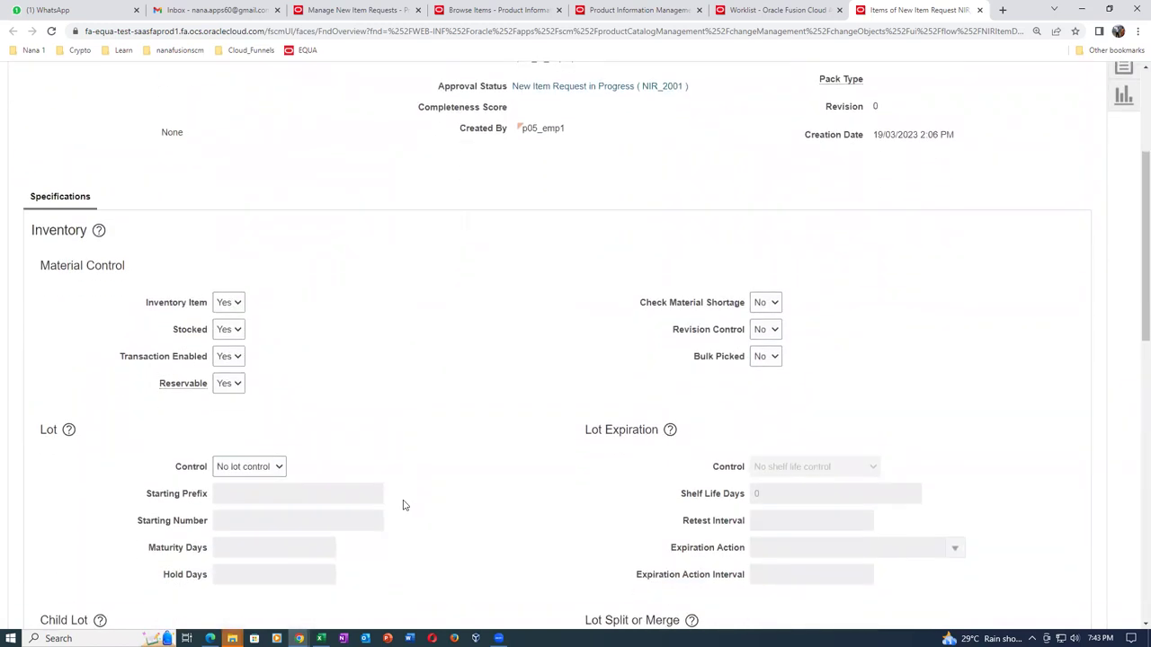
{"action": "scroll", "coordinate": [462, 323], "scroll_direction": "up", "scroll_amount": 3}
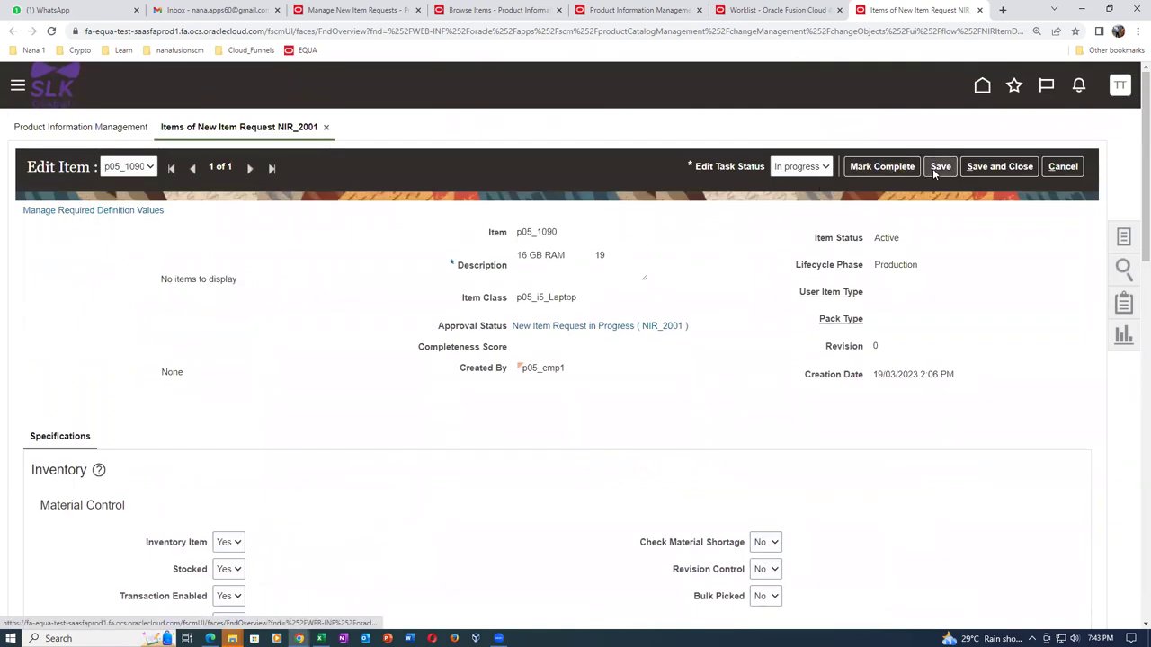
{"action": "left_click", "coordinate": [941, 167]}
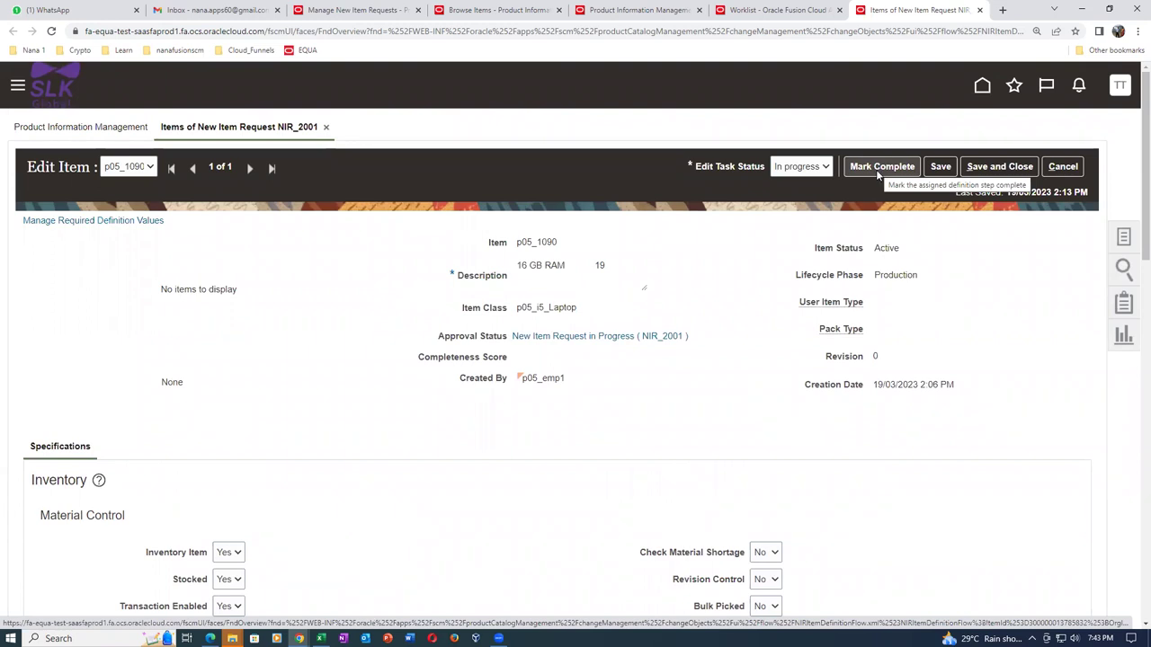
{"action": "left_click", "coordinate": [878, 171]}
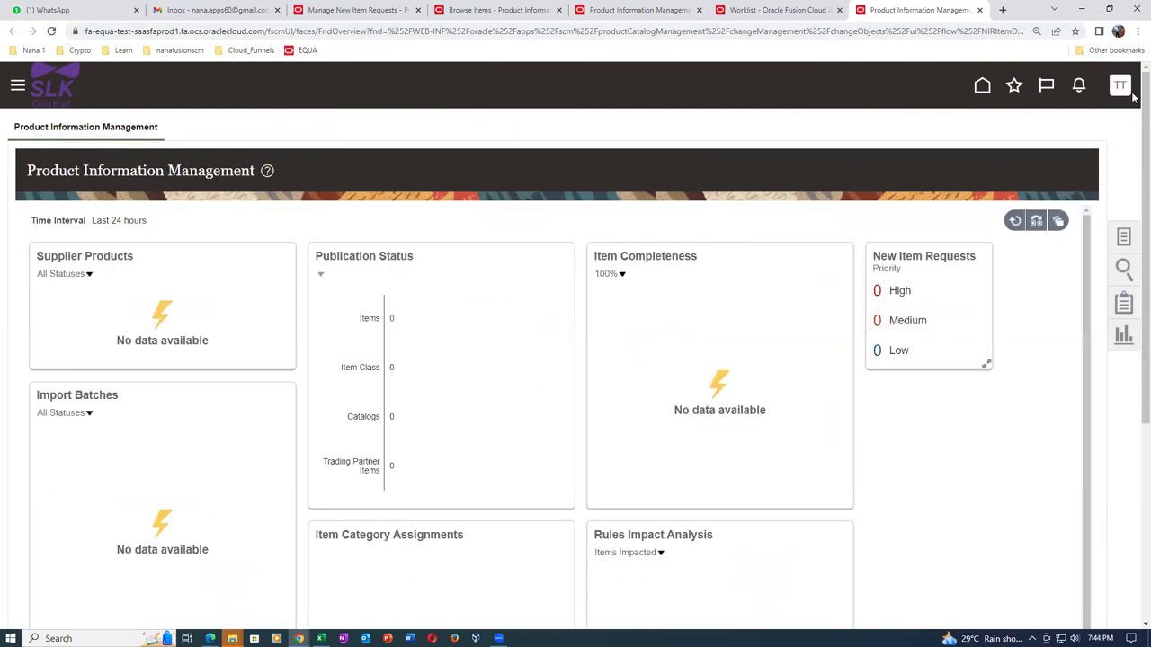
Step: Sign out of the approver account from the user menu and confirm
{"action": "left_click", "coordinate": [1120, 90]}
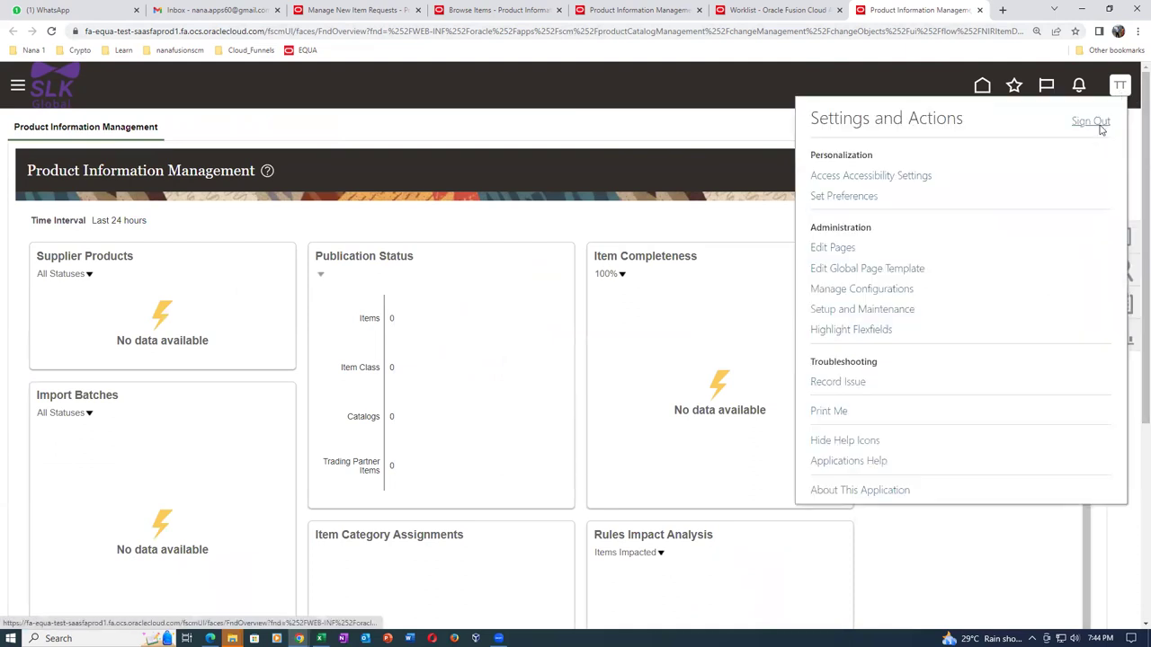
{"action": "left_click", "coordinate": [1091, 123]}
{"action": "left_click", "coordinate": [603, 312]}
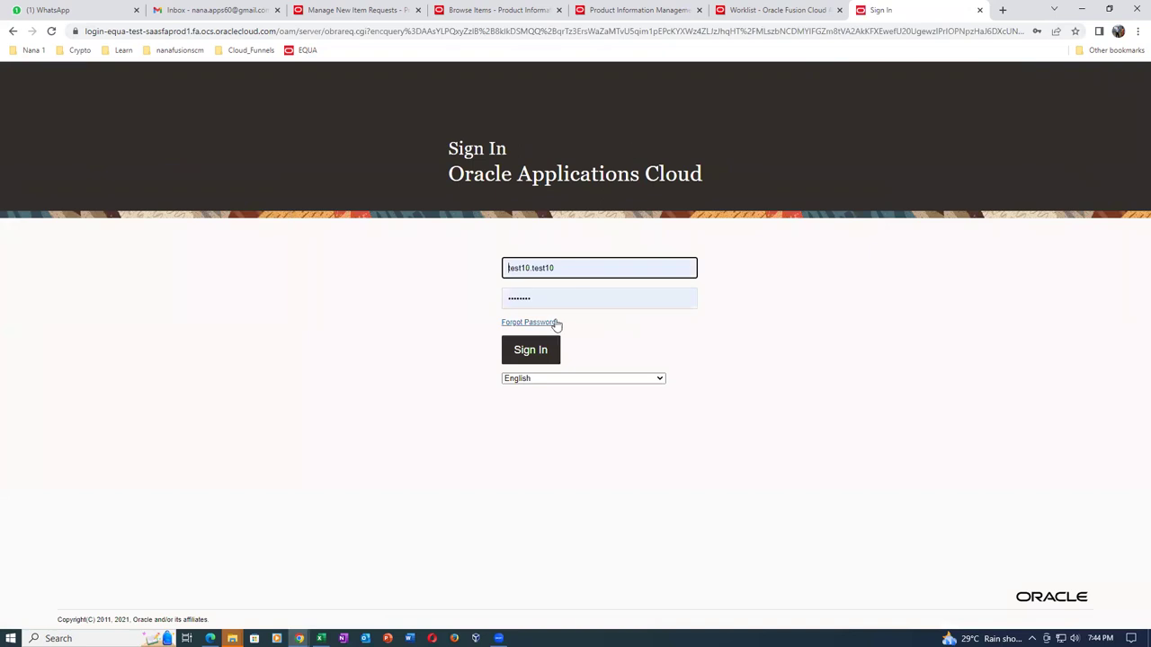
Step: Close the leftover Worklist, Product Information Management, Browse Items and Manage New Item Requests tabs
{"action": "left_click", "coordinate": [787, 11]}
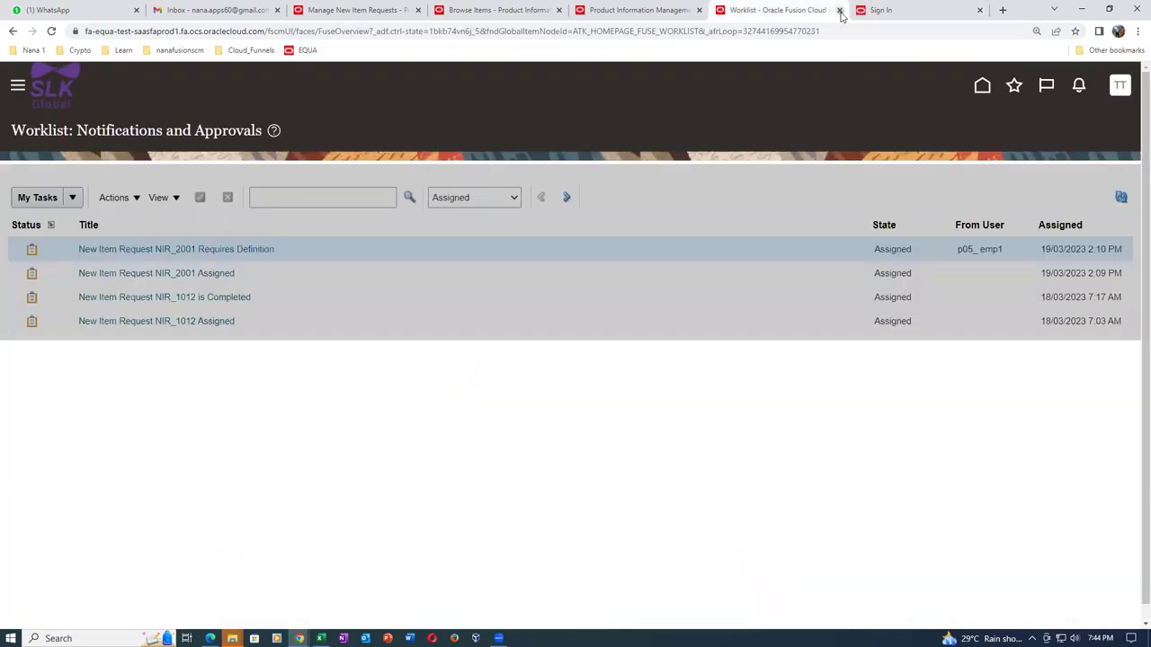
{"action": "left_click", "coordinate": [840, 10]}
{"action": "left_click", "coordinate": [640, 10]}
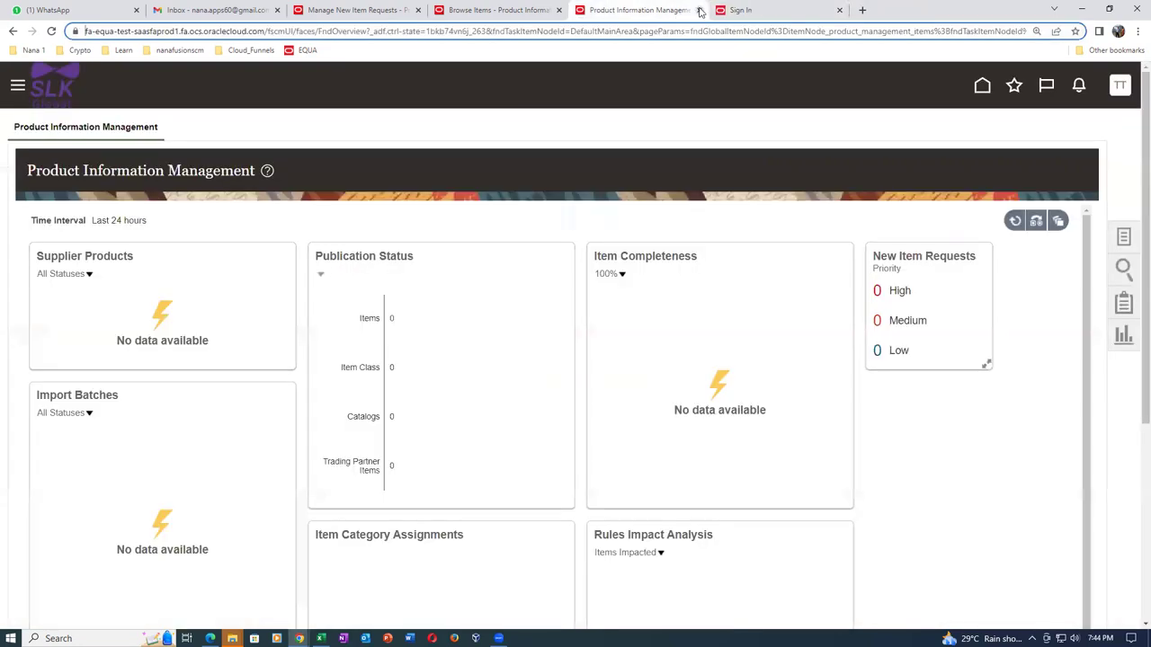
{"action": "left_click", "coordinate": [699, 10]}
{"action": "left_click", "coordinate": [499, 9]}
{"action": "left_click", "coordinate": [559, 10]}
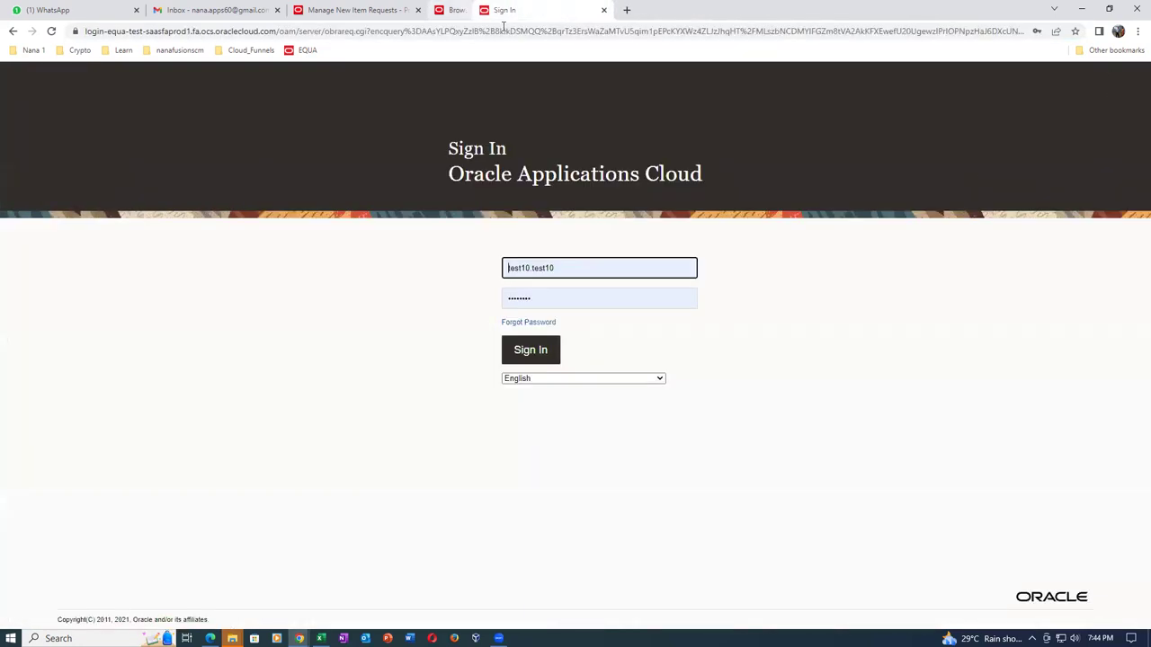
{"action": "left_click", "coordinate": [368, 10]}
{"action": "left_click", "coordinate": [417, 9]}
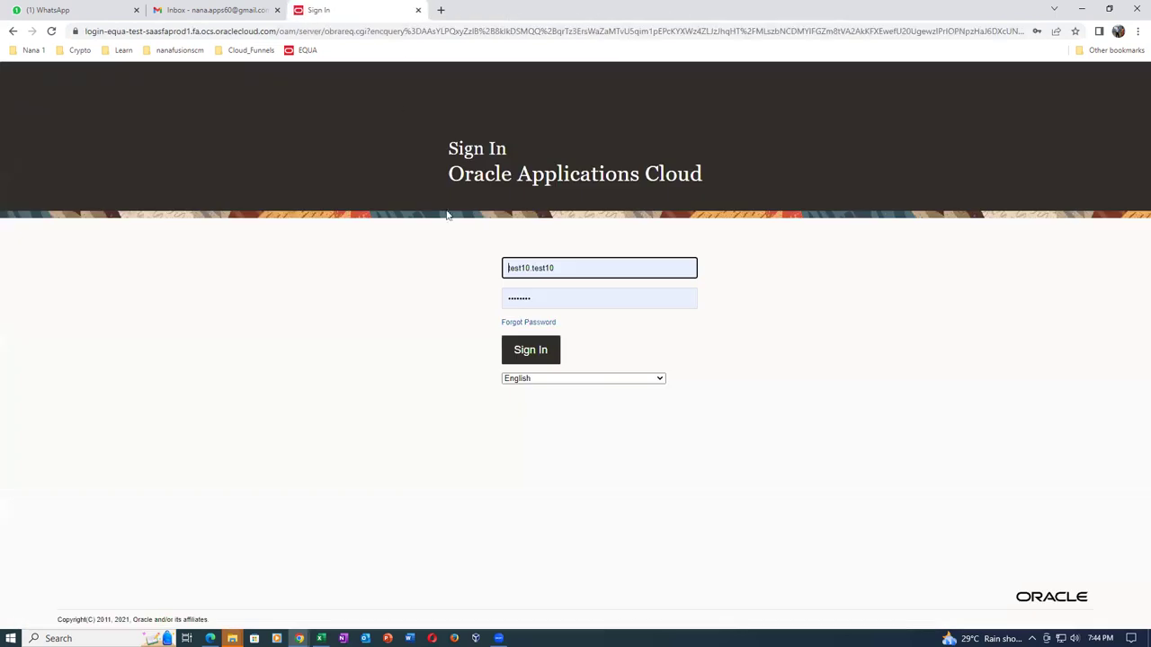
Step: Replace the saved username with the requester's username and sign in
{"action": "double_click", "coordinate": [577, 267]}
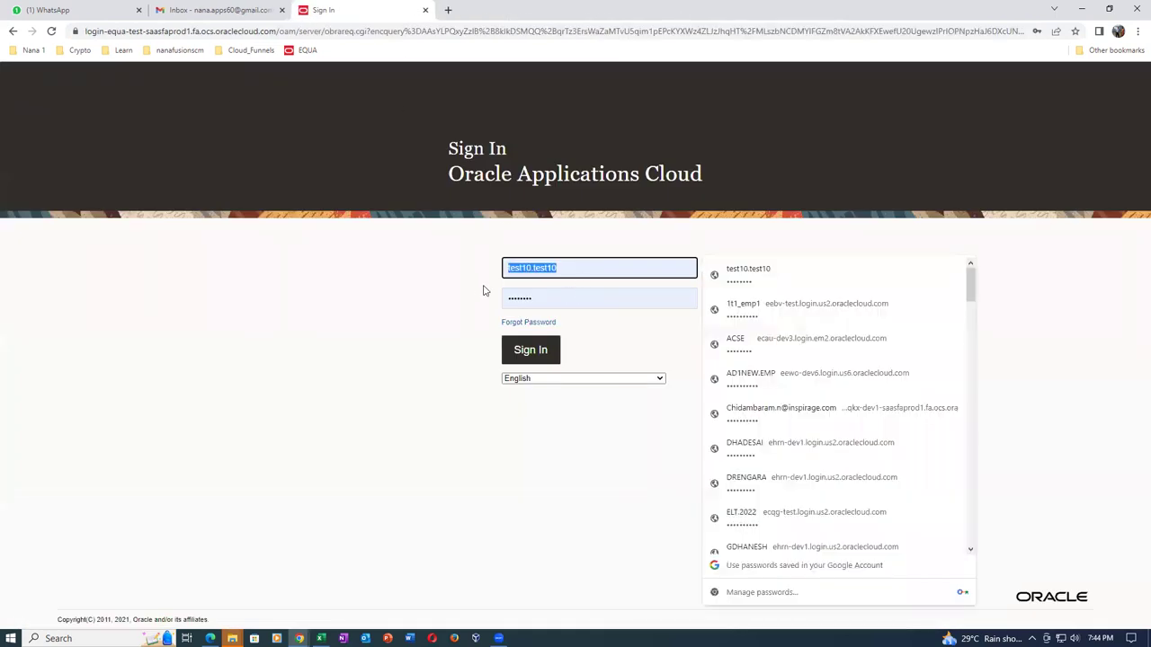
{"action": "type", "text": "p05_emp1"}
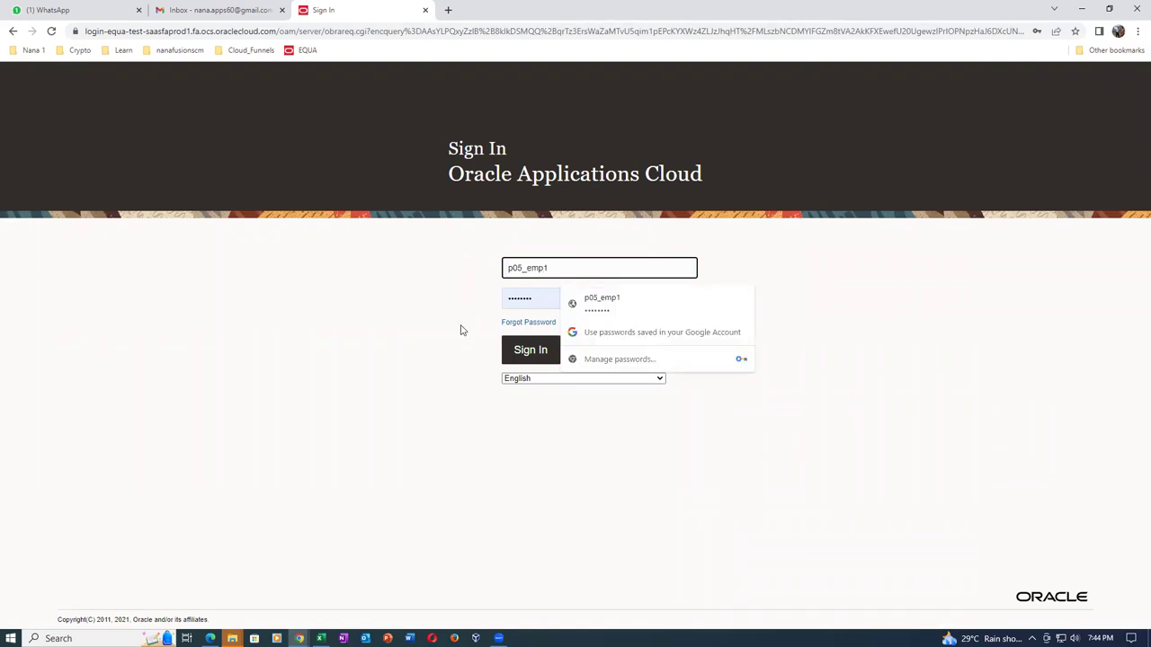
{"action": "left_click", "coordinate": [530, 351]}
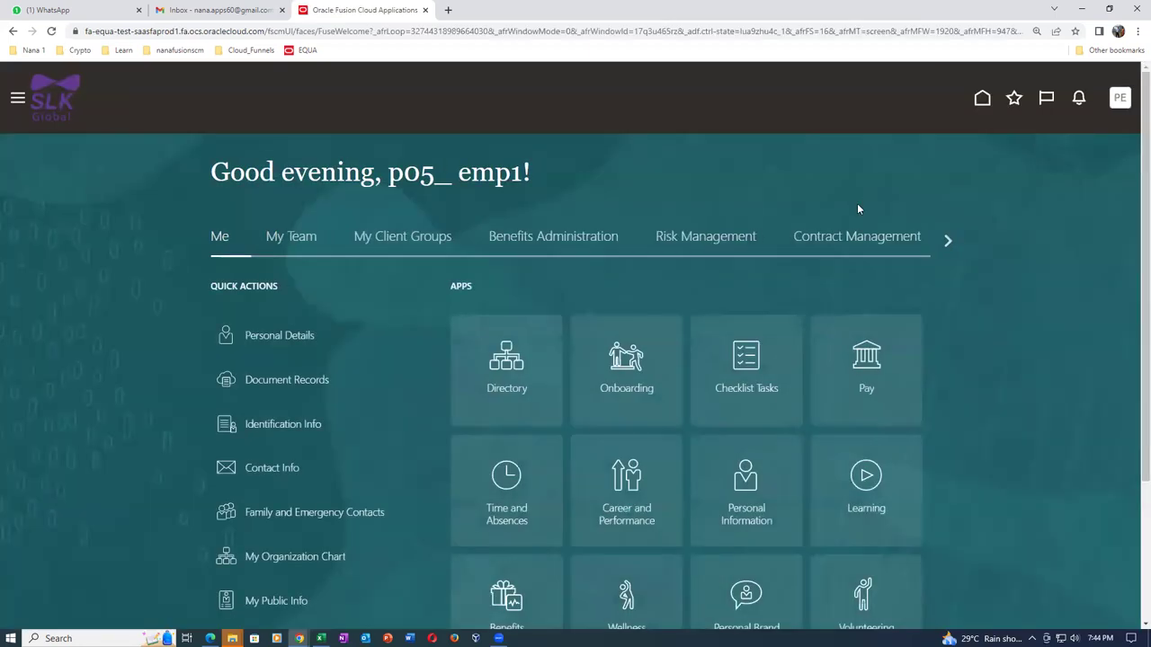
Step: Go to Product Information Management and open the Manage New Item Requests task
{"action": "left_click", "coordinate": [1014, 98]}
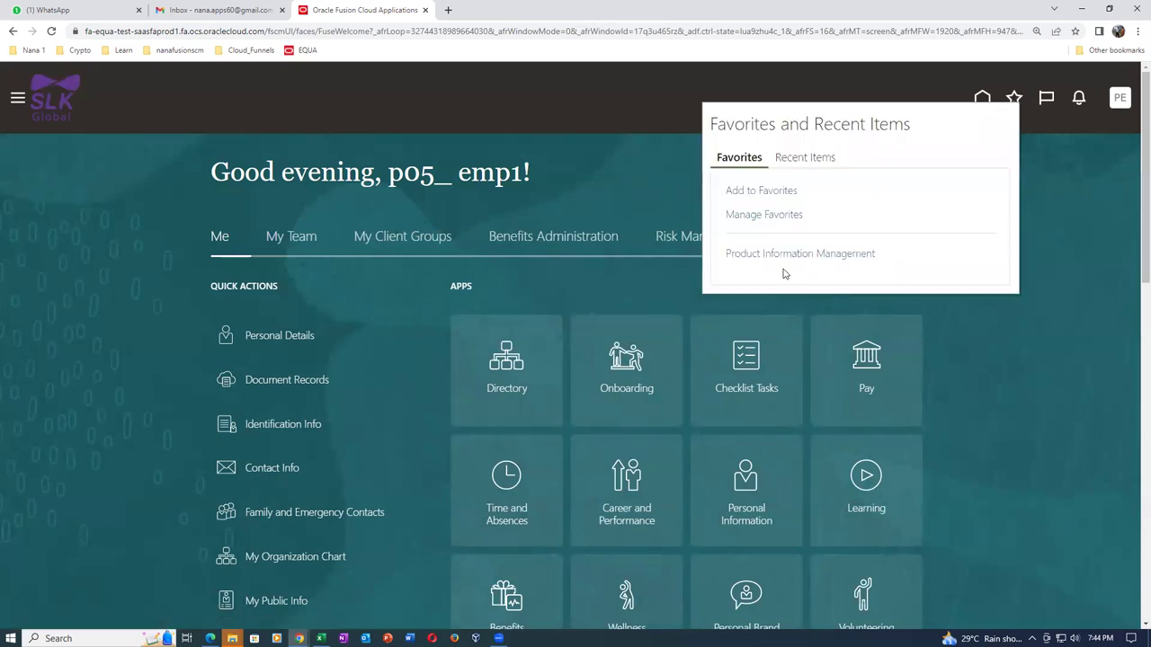
{"action": "left_click", "coordinate": [790, 255]}
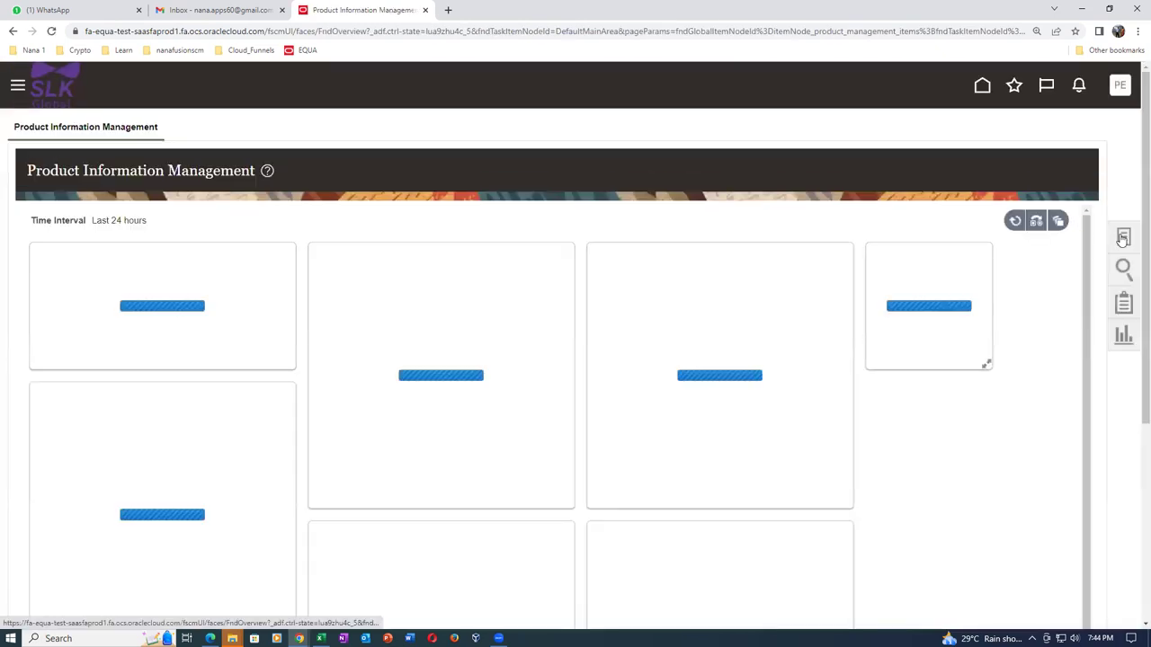
{"action": "left_click", "coordinate": [1123, 236]}
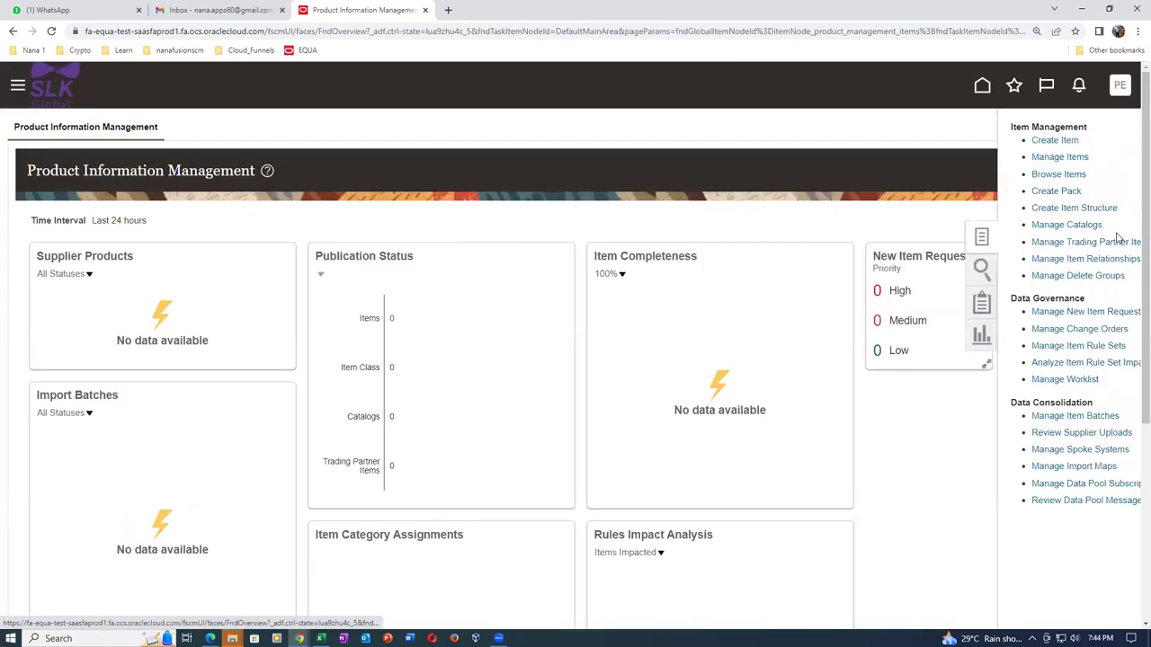
{"action": "left_click", "coordinate": [1050, 311]}
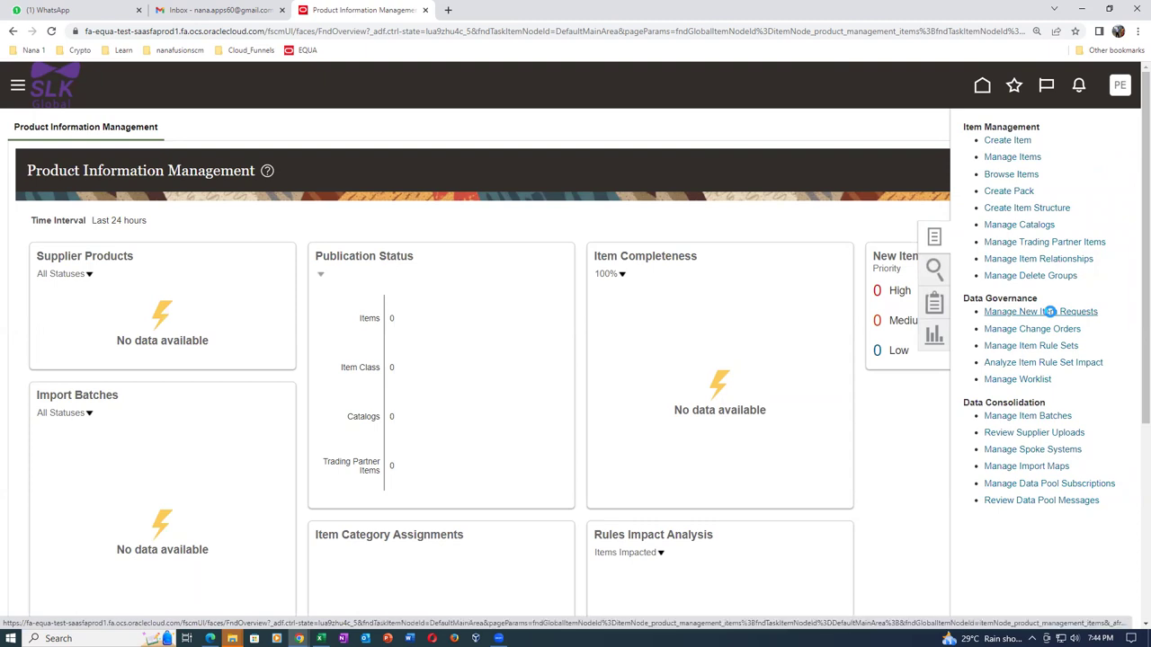
Step: Search for NIR_2001 with assignee and status type filters cleared, then open its details
{"action": "left_click", "coordinate": [231, 261]}
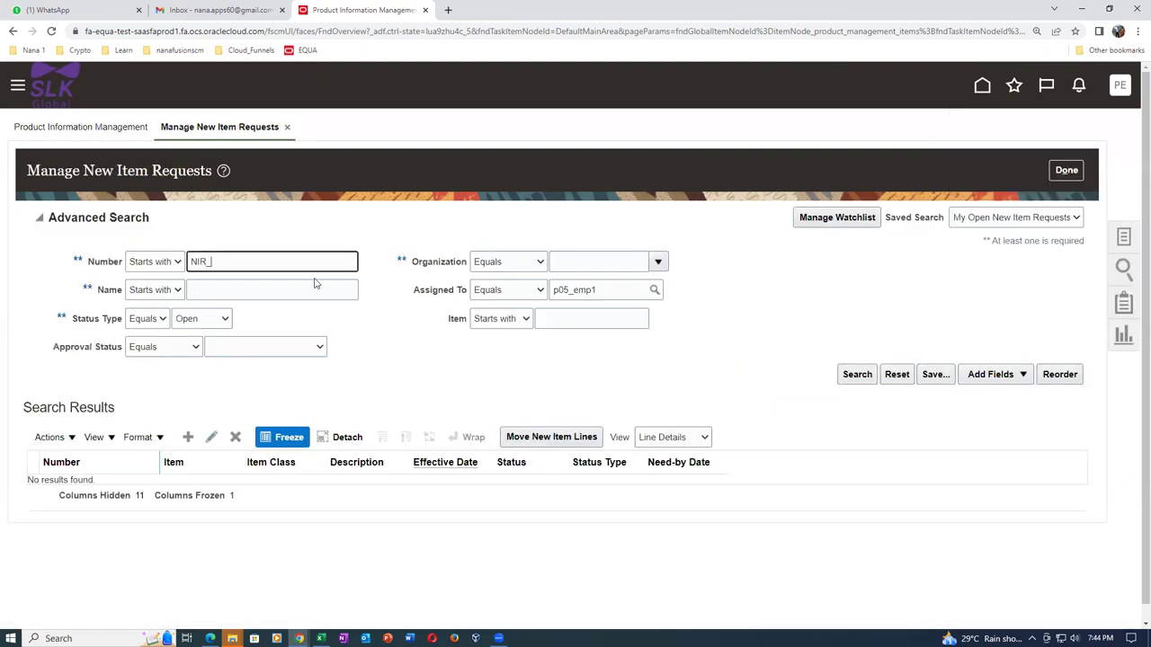
{"action": "key", "text": "Tab"}
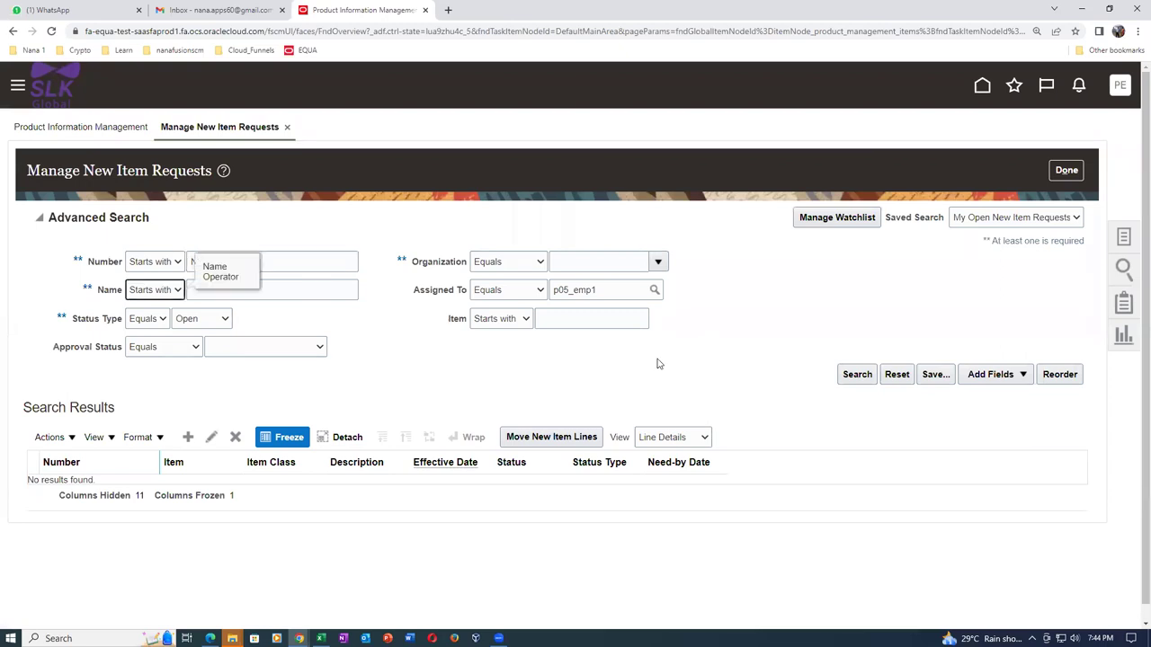
{"action": "double_click", "coordinate": [618, 293]}
{"action": "key", "text": "BackSpace"}
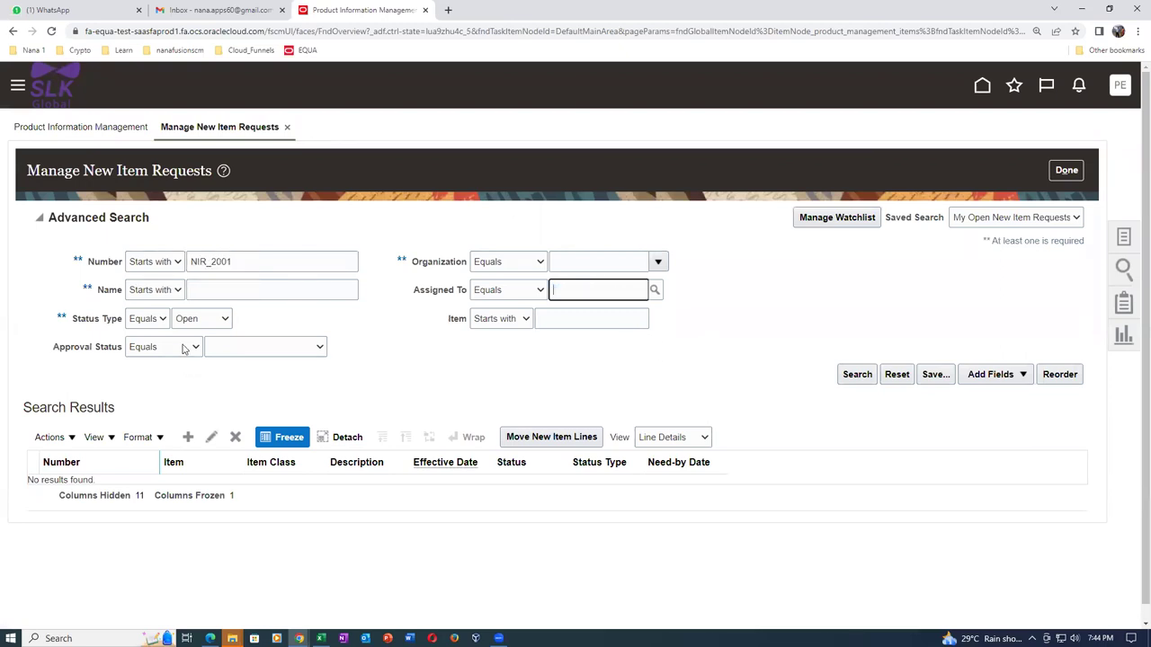
{"action": "left_click", "coordinate": [196, 322]}
{"action": "left_click", "coordinate": [194, 338]}
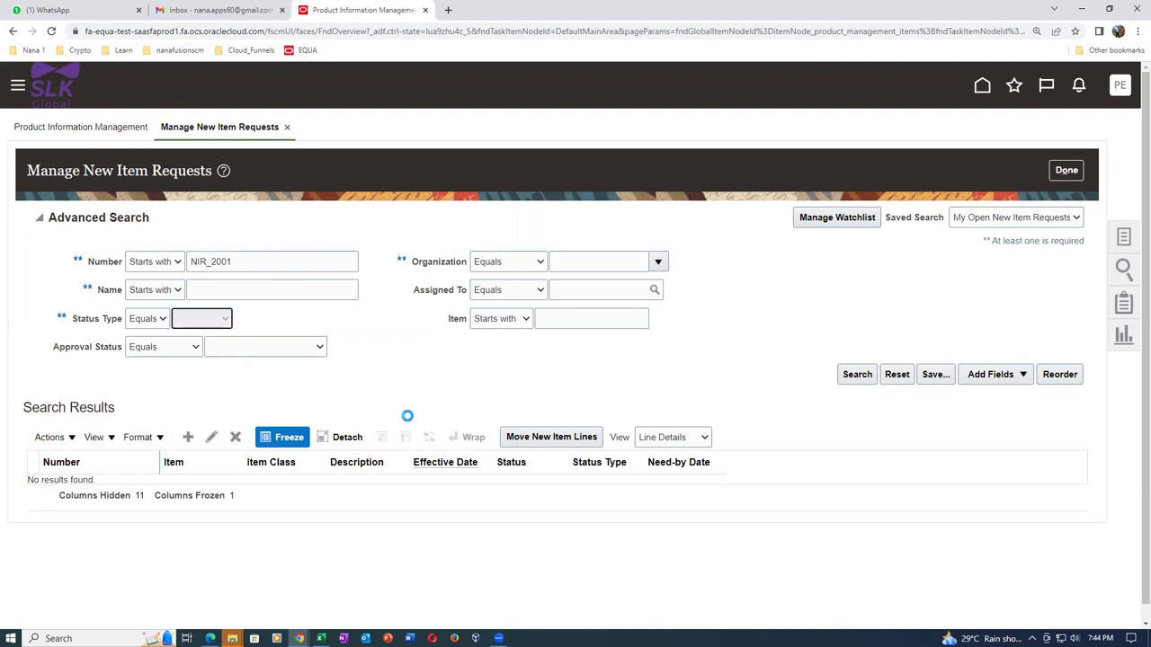
{"action": "left_click", "coordinate": [855, 375]}
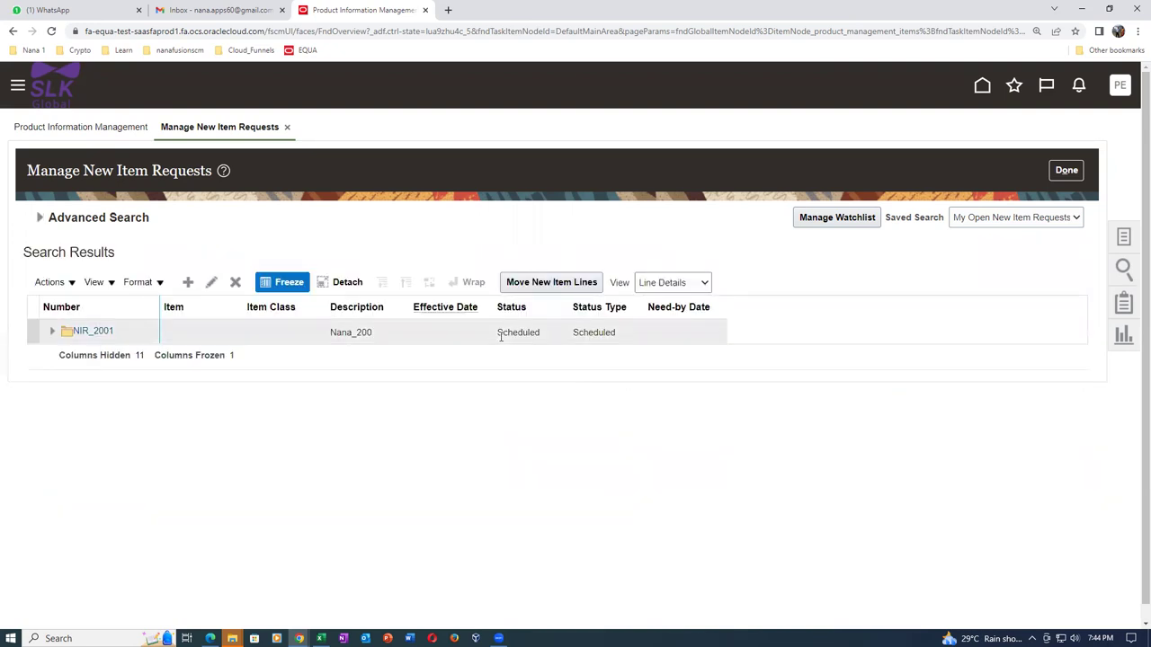
{"action": "left_click", "coordinate": [52, 332]}
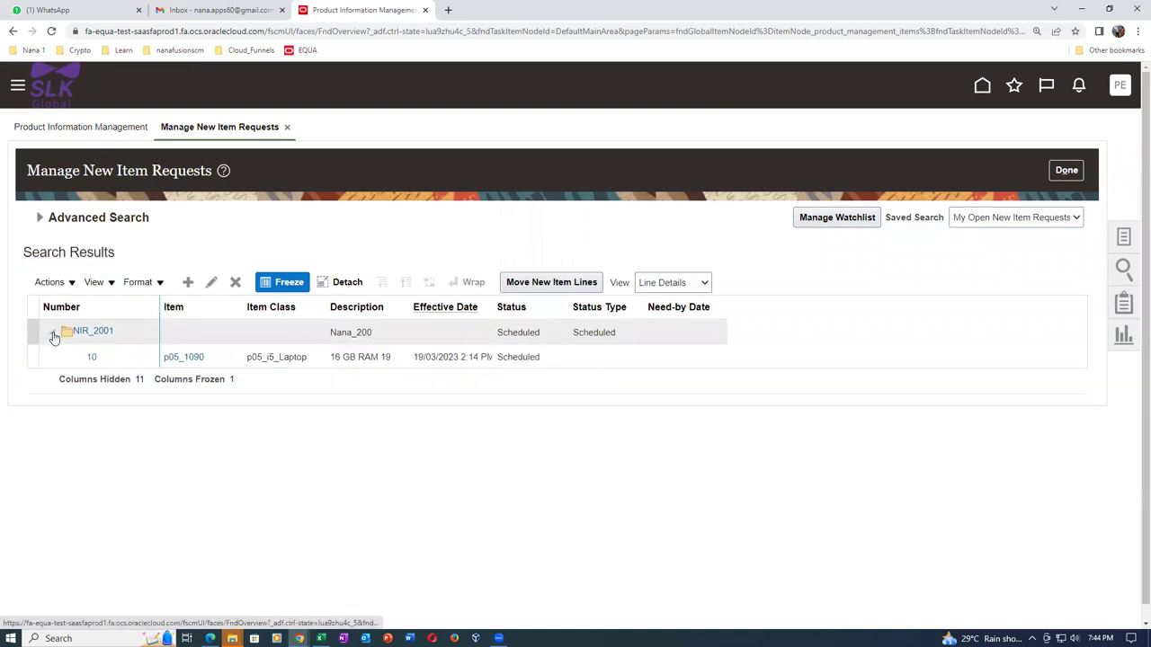
{"action": "left_click", "coordinate": [79, 359]}
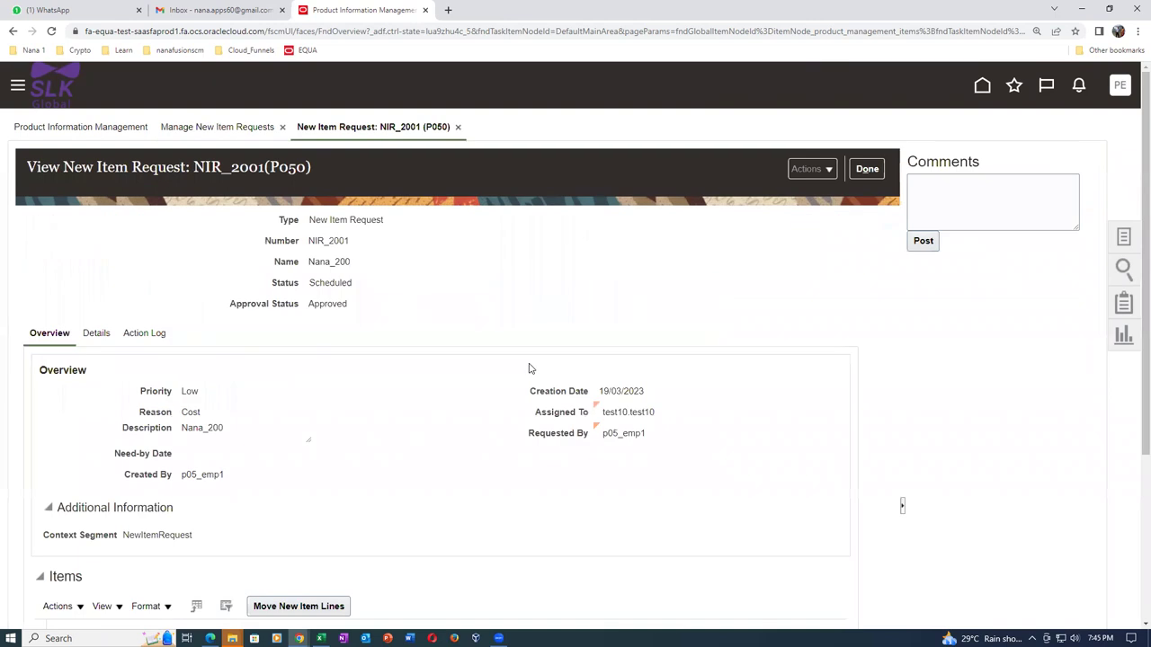
Step: Walk through NIR_2001's action log entries from Promoted to Definition through Approved by the application
{"action": "left_click", "coordinate": [154, 333]}
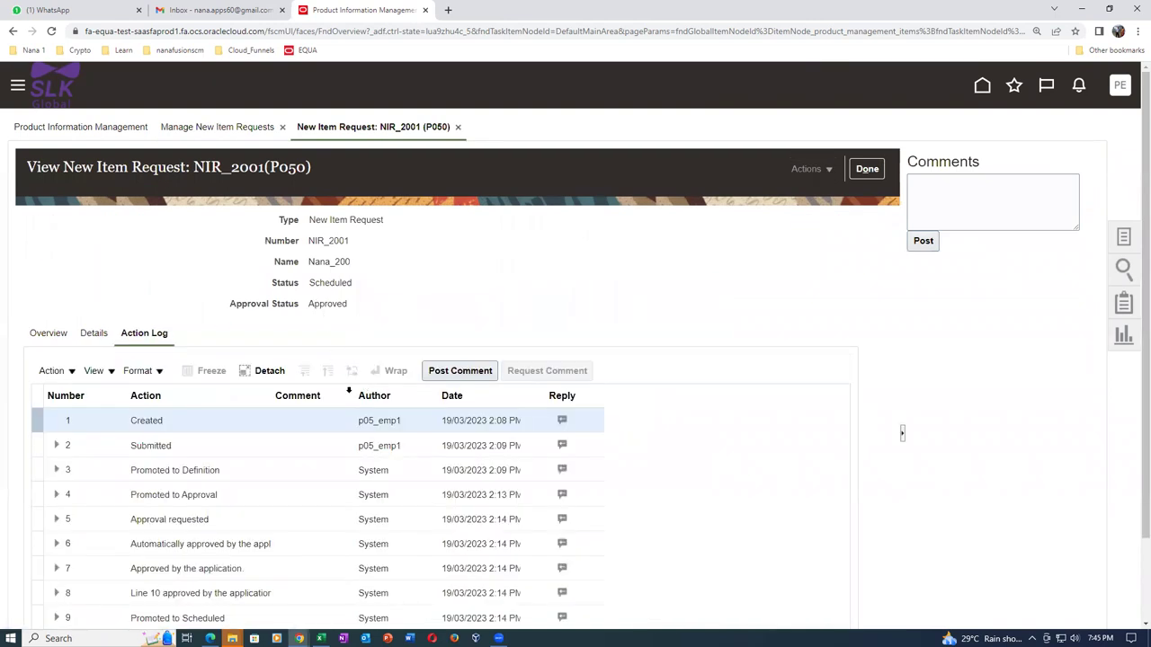
{"action": "scroll", "coordinate": [349, 391], "scroll_direction": "down", "scroll_amount": 2}
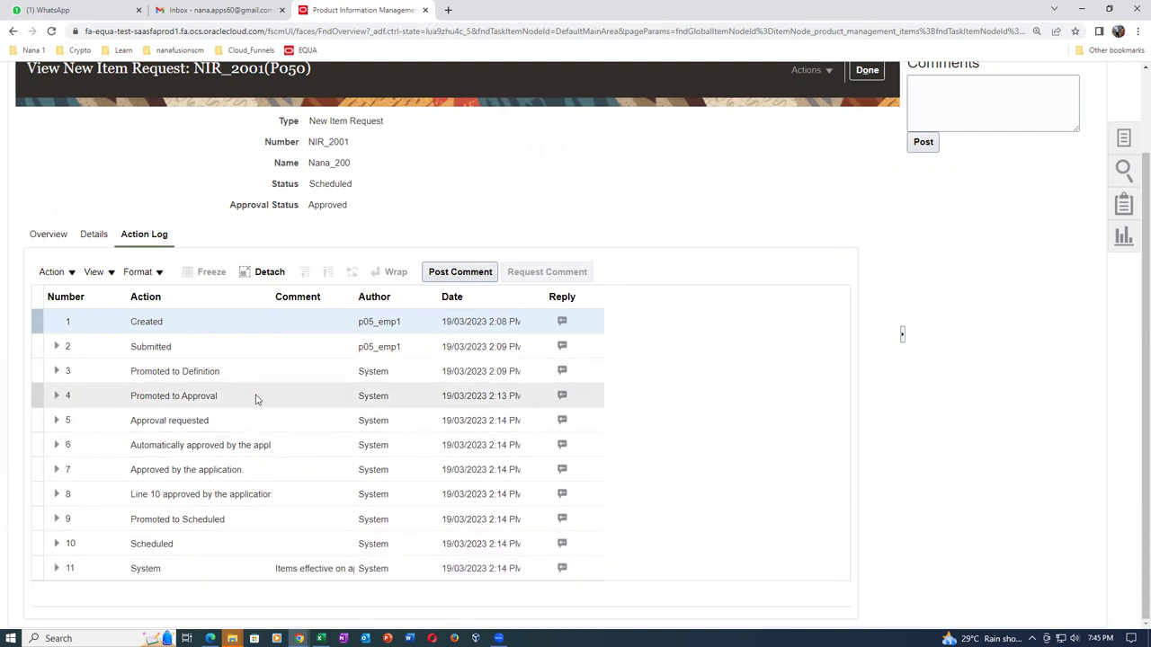
{"action": "left_click", "coordinate": [289, 371]}
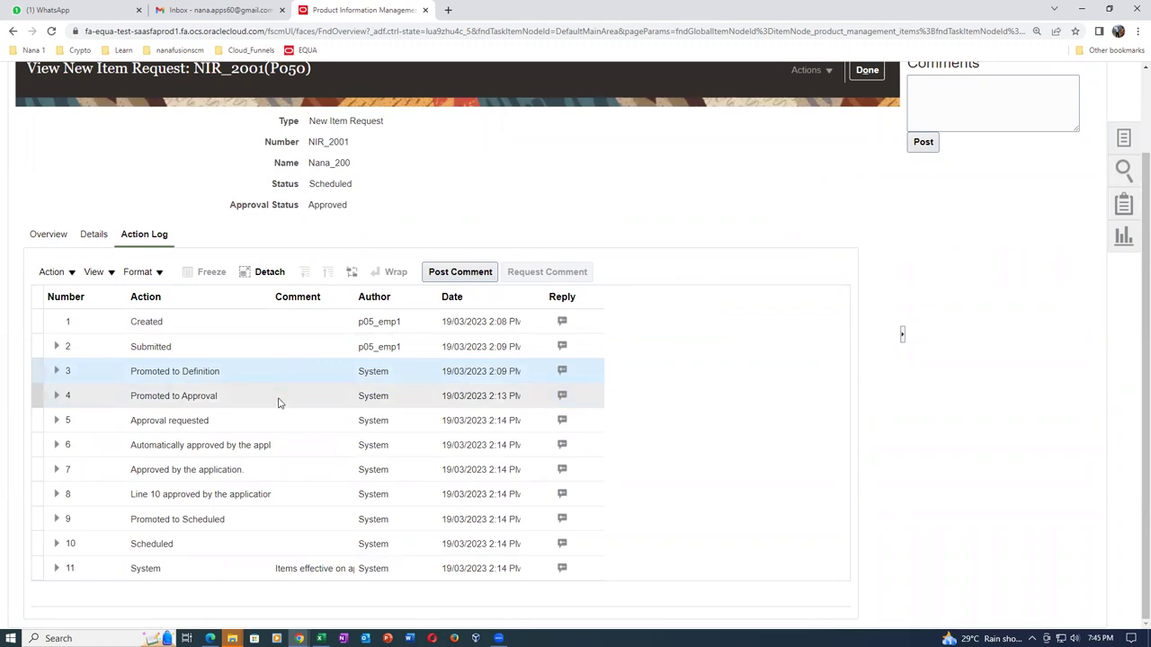
{"action": "left_click", "coordinate": [276, 398]}
{"action": "left_click", "coordinate": [265, 421]}
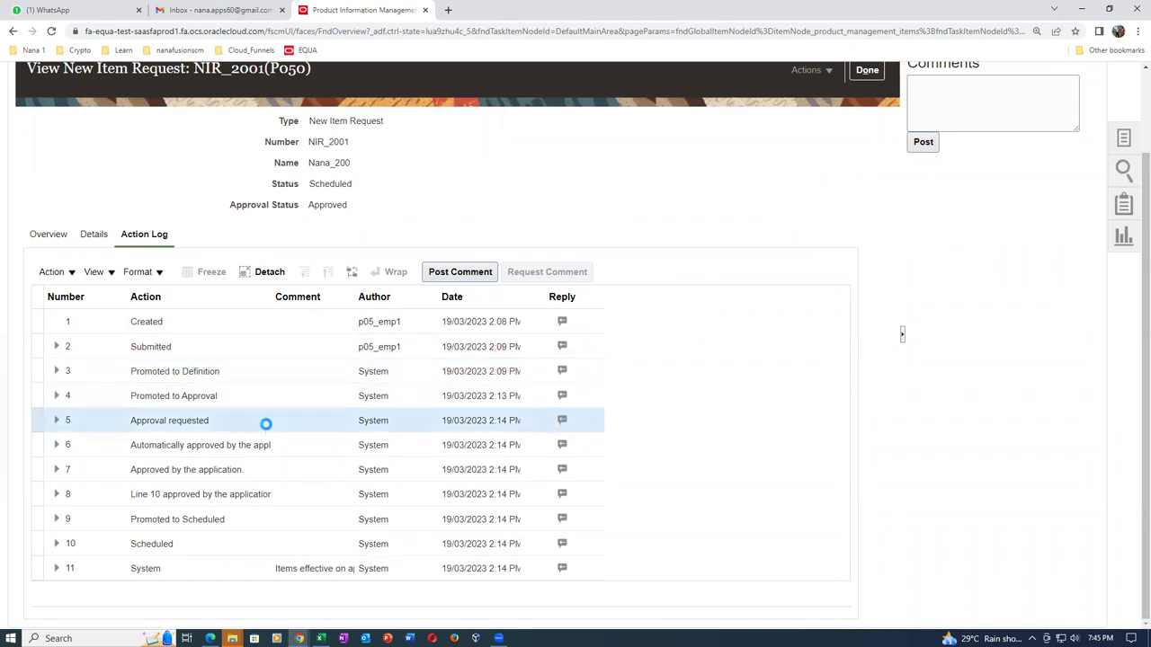
{"action": "left_click", "coordinate": [286, 445]}
{"action": "left_click", "coordinate": [283, 470]}
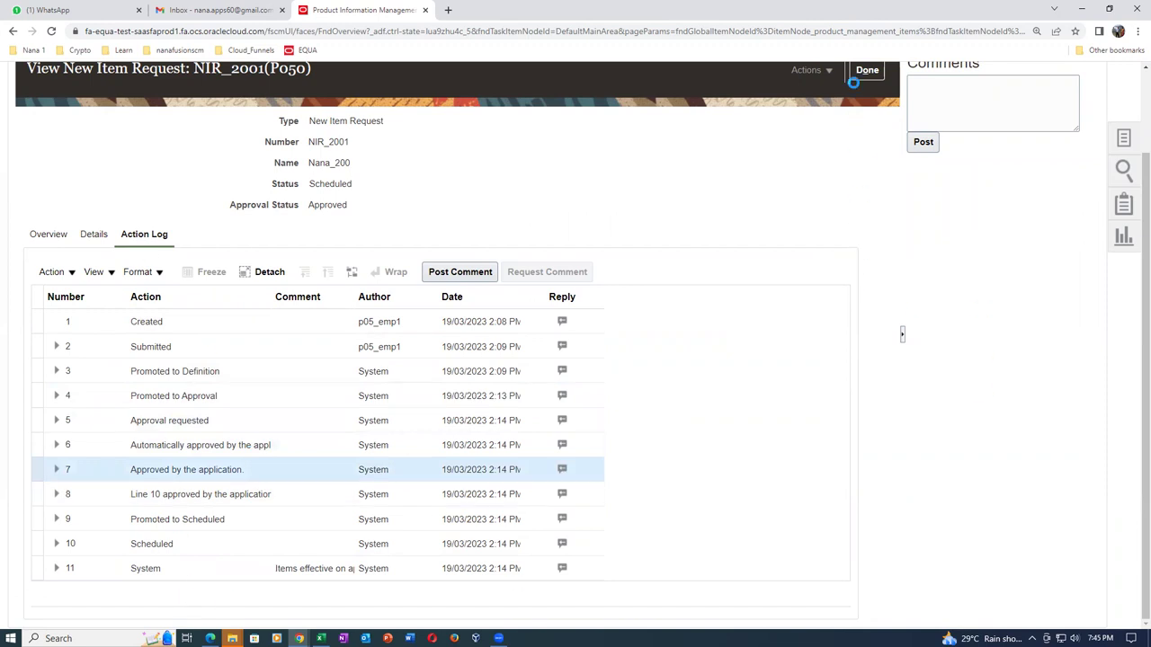
Step: Return to the request overview and open item line p05_1090 showing Scheduled status
{"action": "left_click", "coordinate": [865, 71]}
{"action": "left_click", "coordinate": [44, 335]}
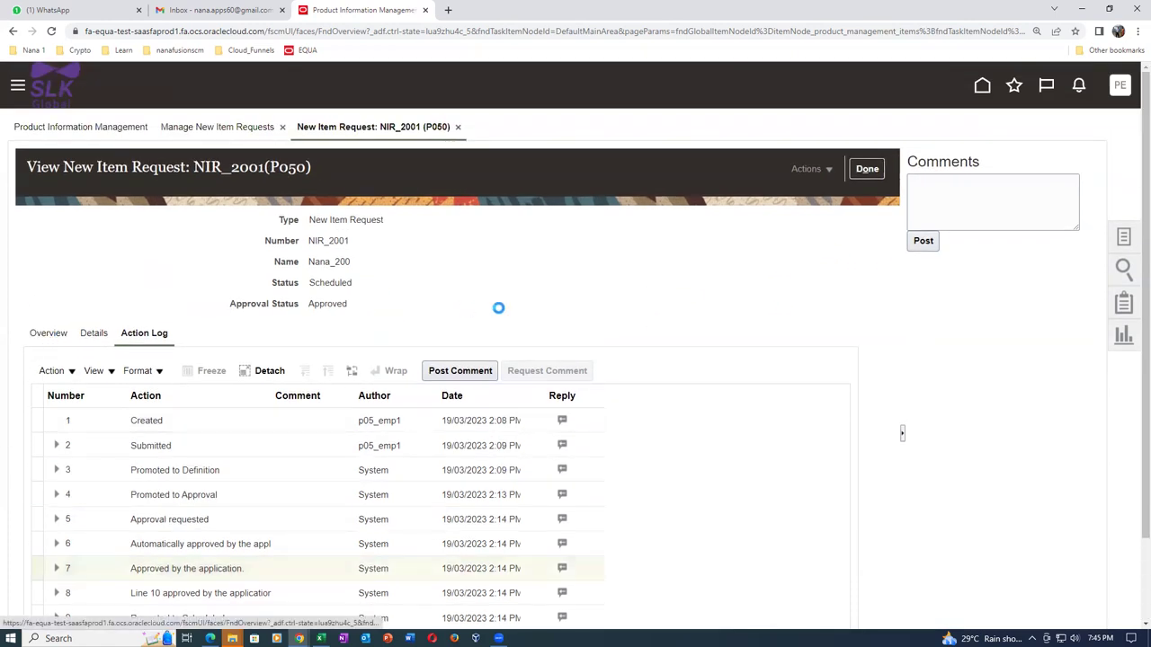
{"action": "scroll", "coordinate": [496, 315], "scroll_direction": "down", "scroll_amount": 2}
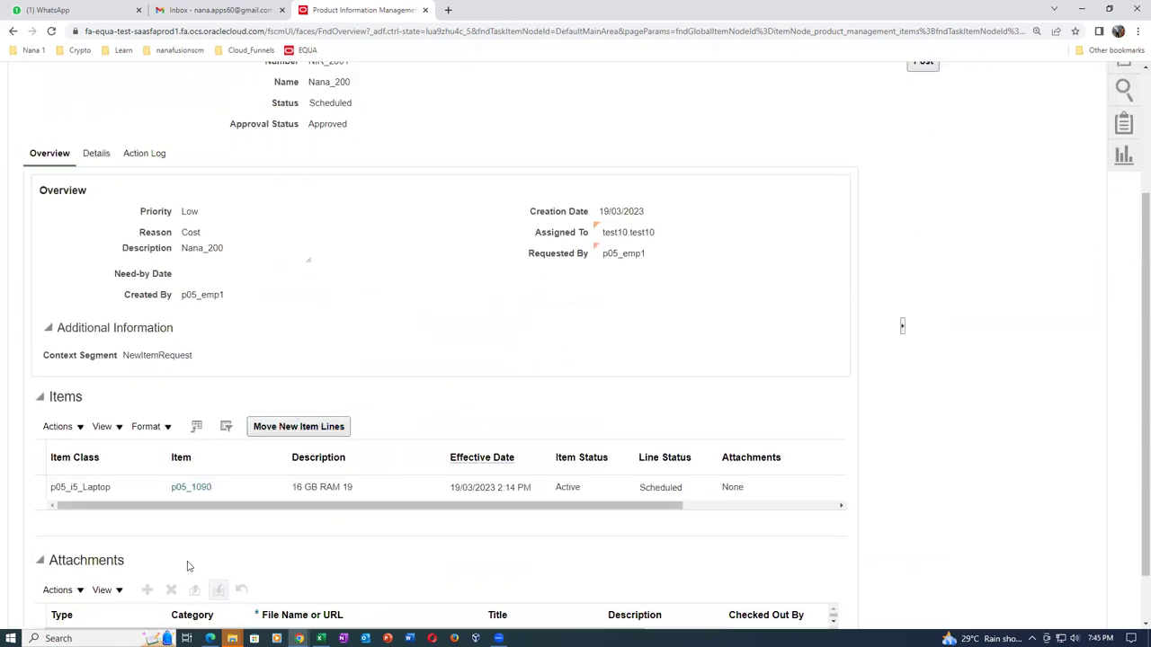
{"action": "left_click", "coordinate": [189, 486]}
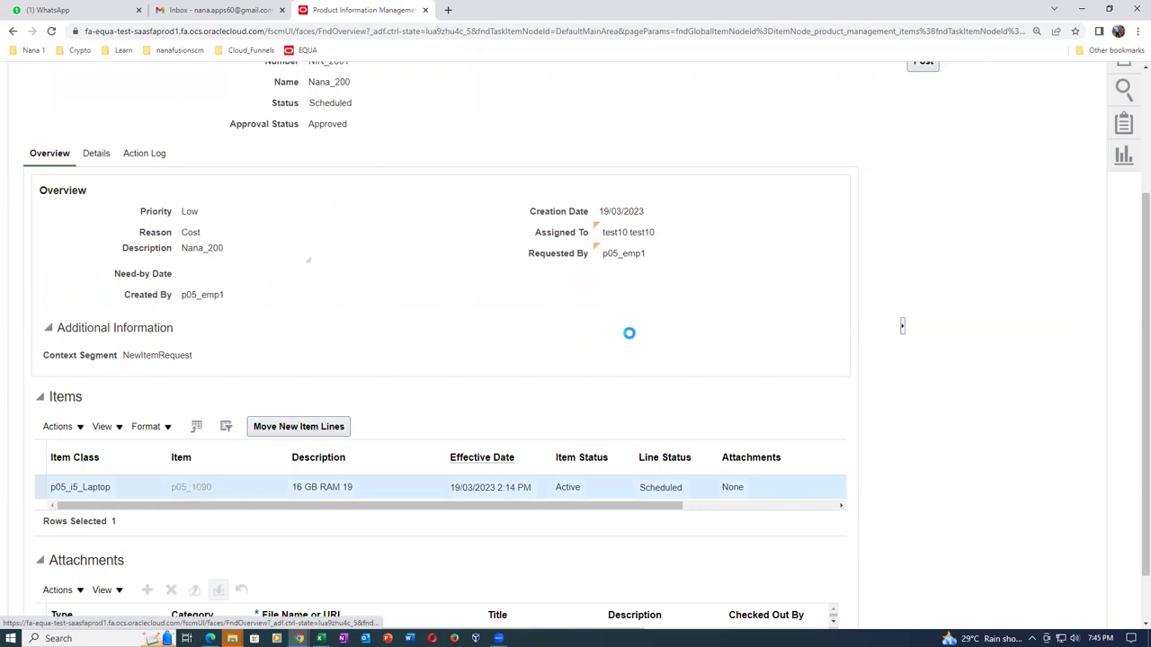